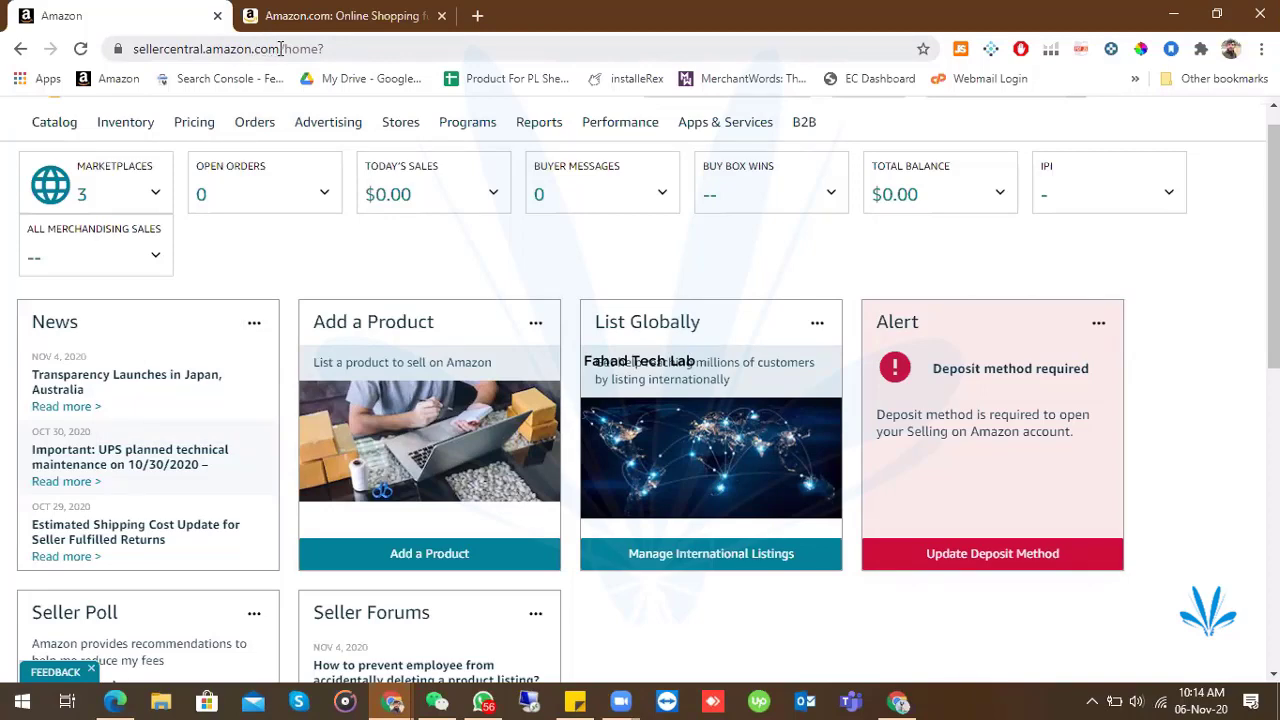
- Review the marketplaces summarized for the seller account, and close the list again
left_click(155, 193)
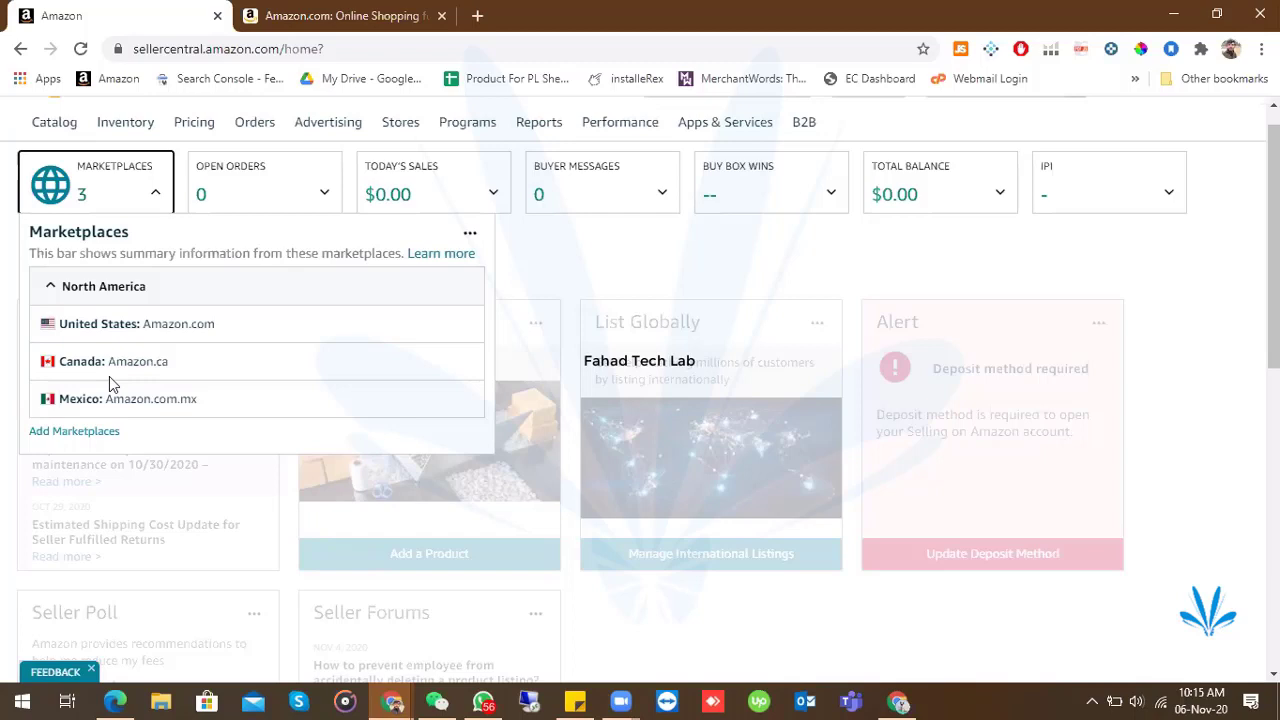
left_click(150, 196)
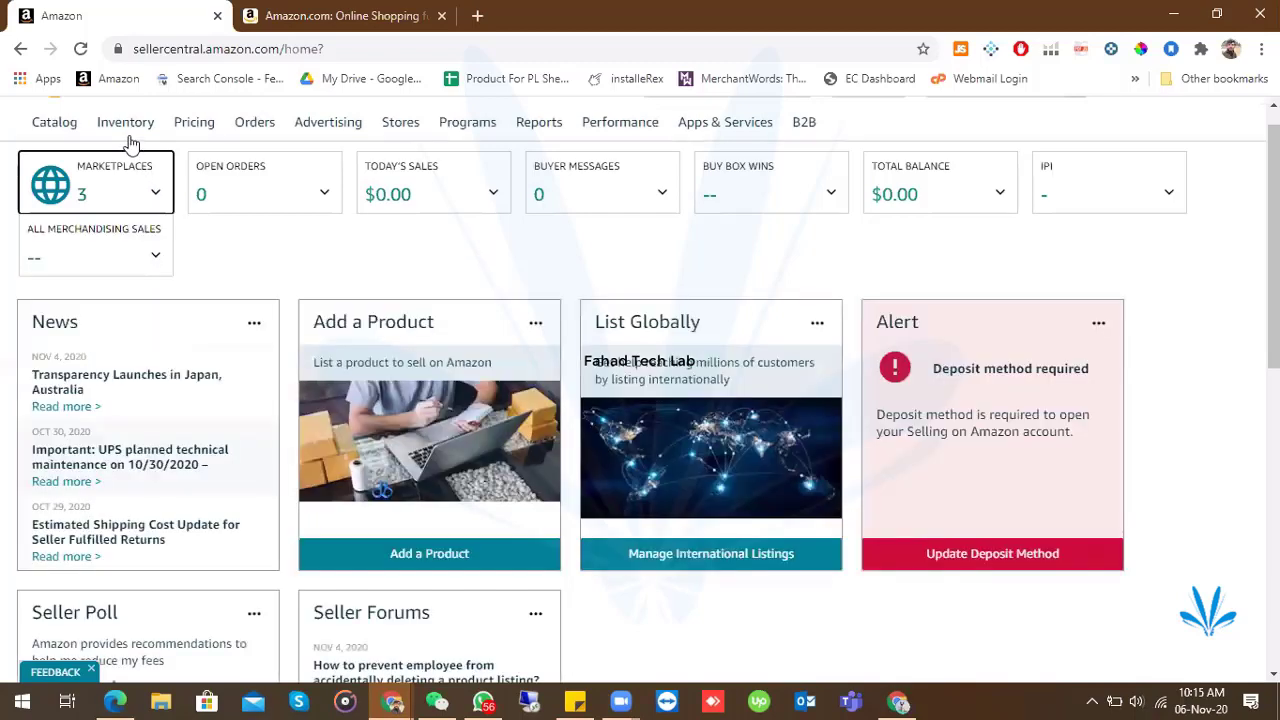
mouse_move(128, 128)
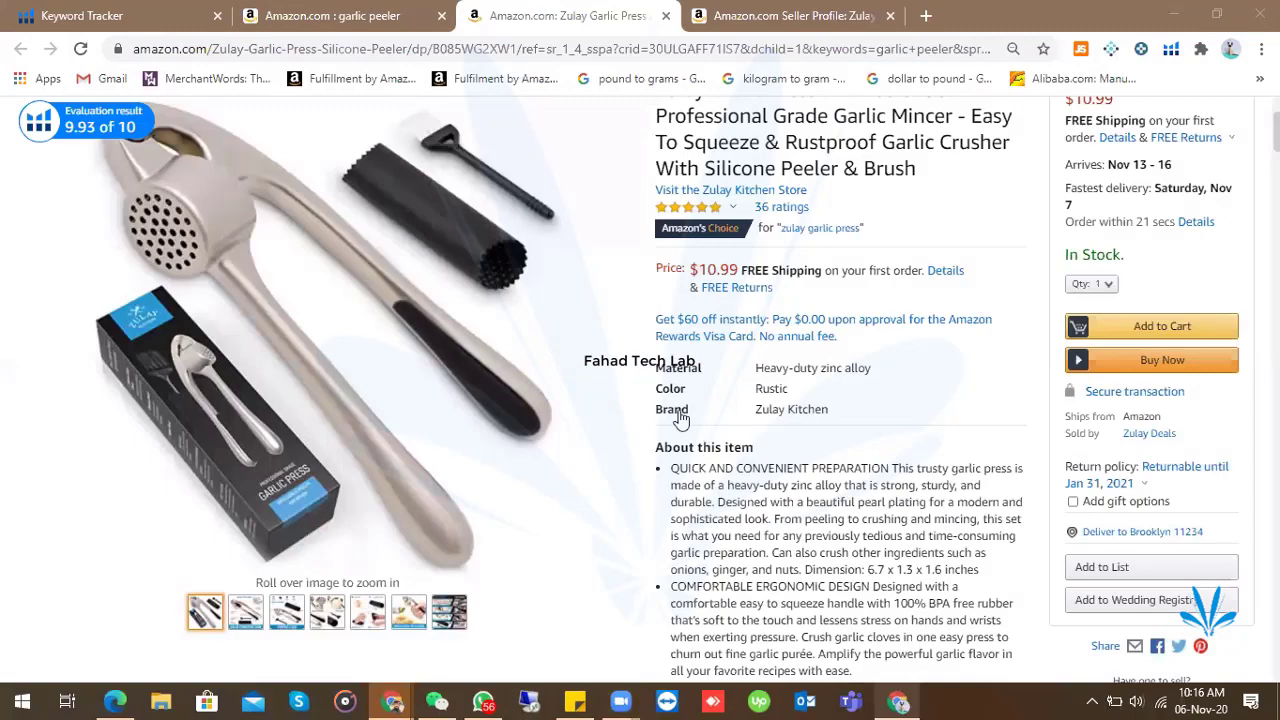
- Return to the garlic peeler search results and search Amazon for "garlic press" instead
scroll(640, 400, "up", 3)
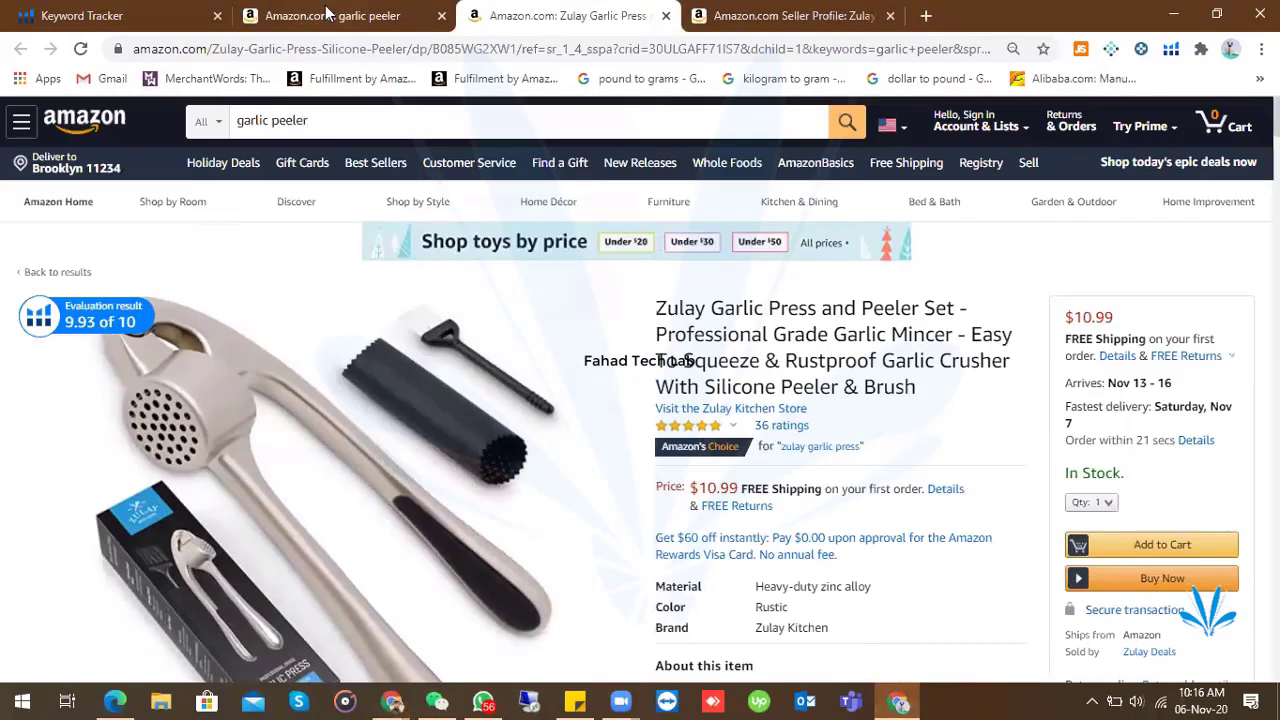
left_click(327, 14)
scroll(910, 552, "down", 3)
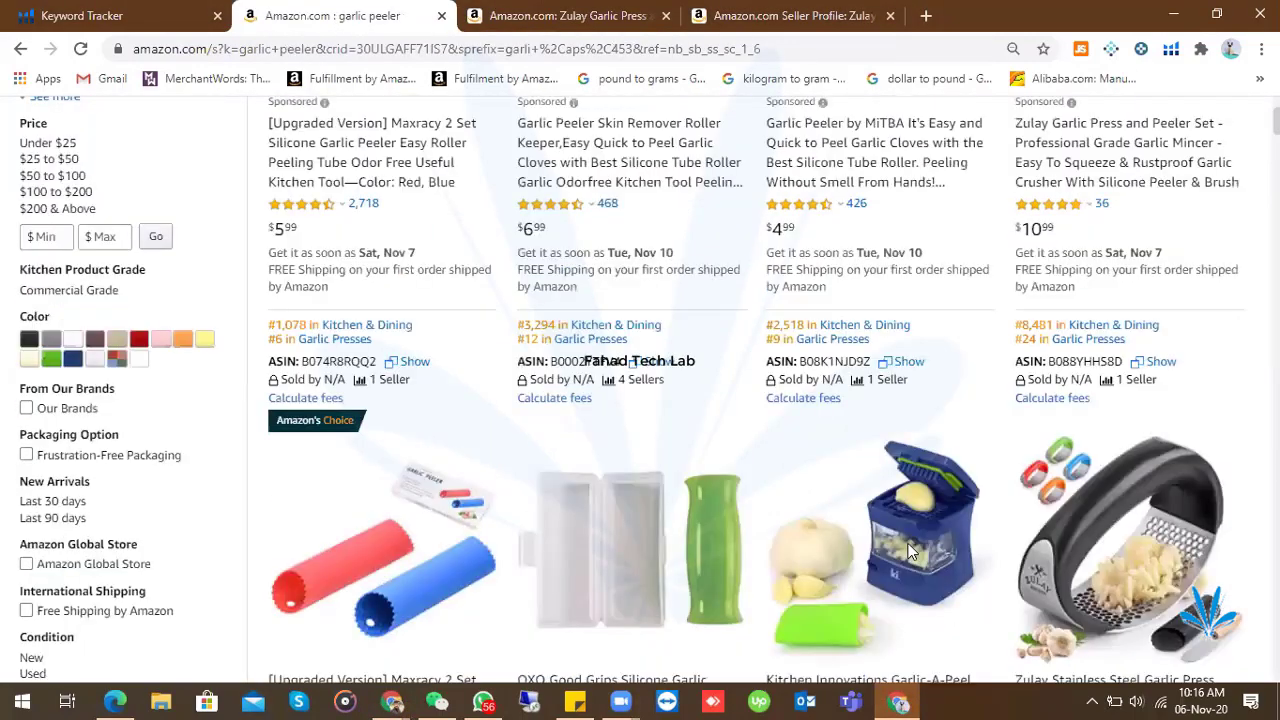
scroll(910, 552, "down", 10)
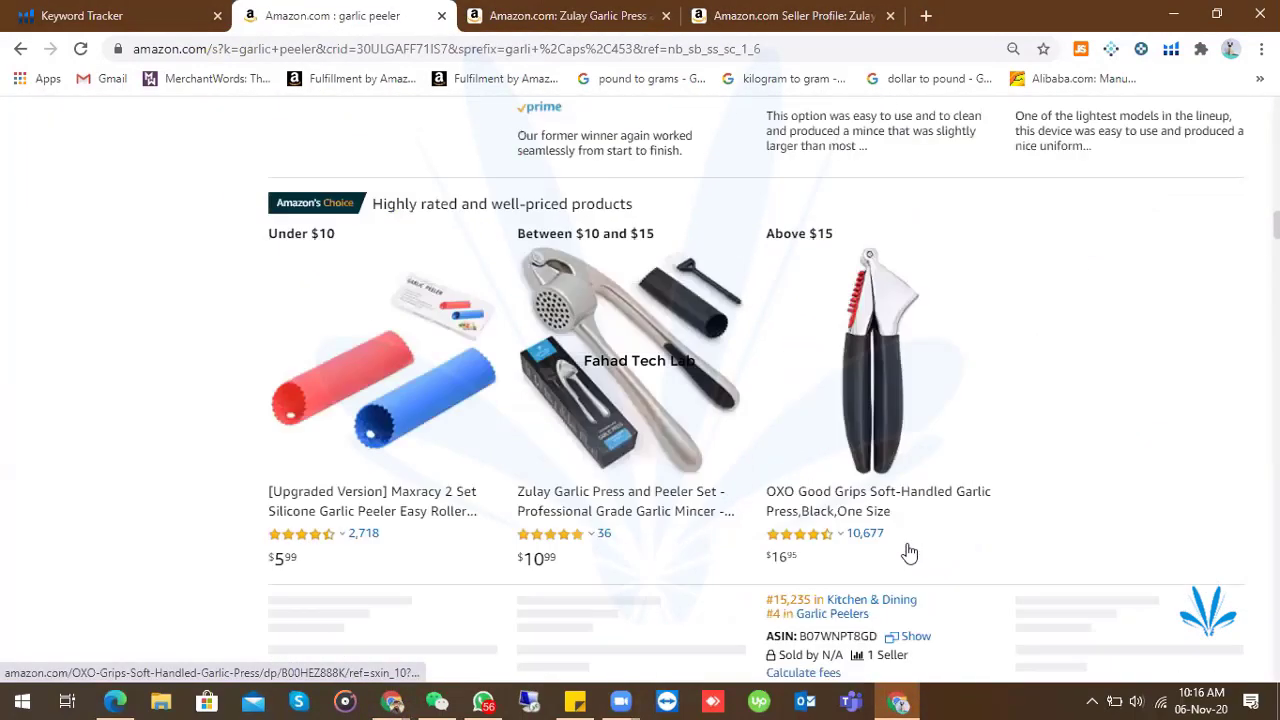
scroll(628, 250, "up", 10)
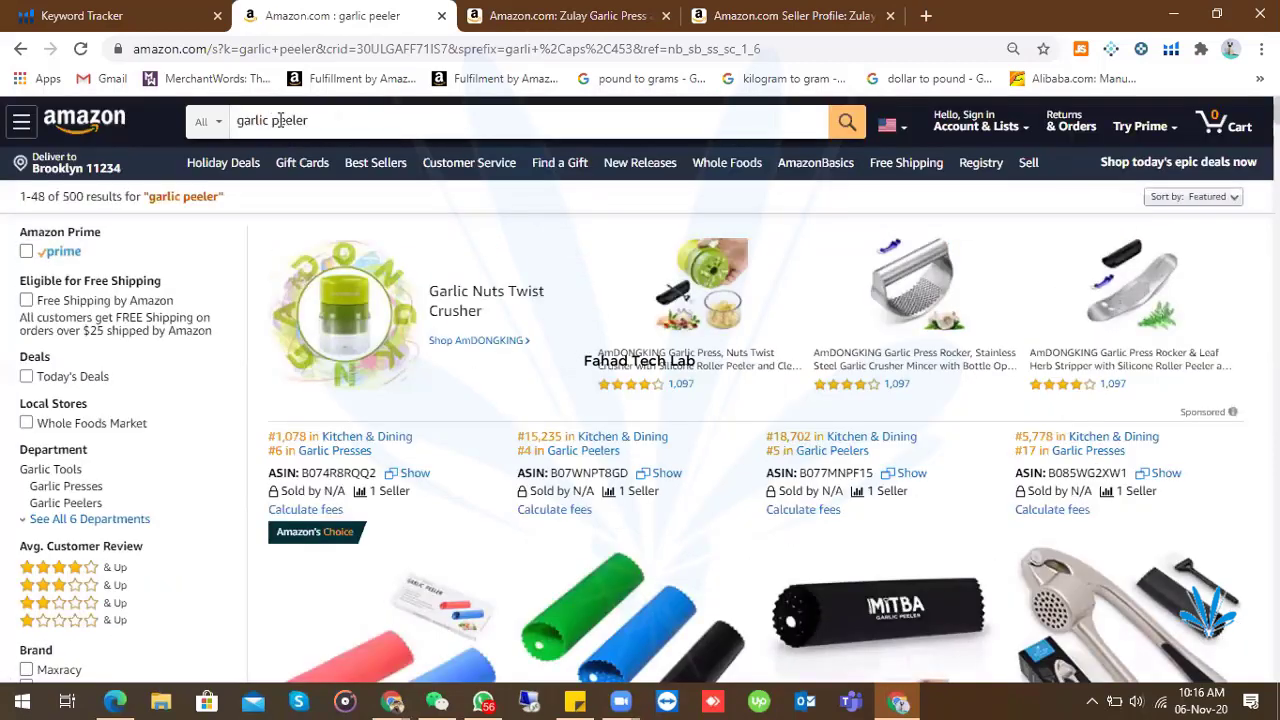
double_click(390, 121)
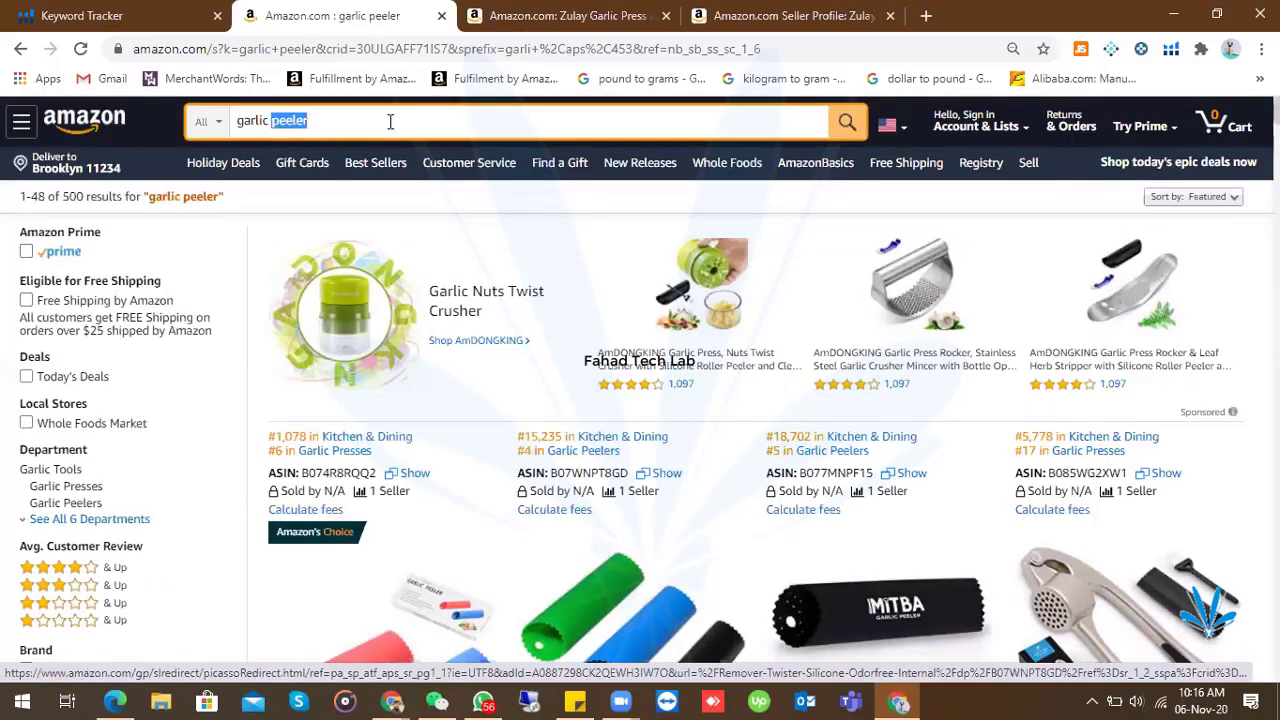
type("press")
key("Return")
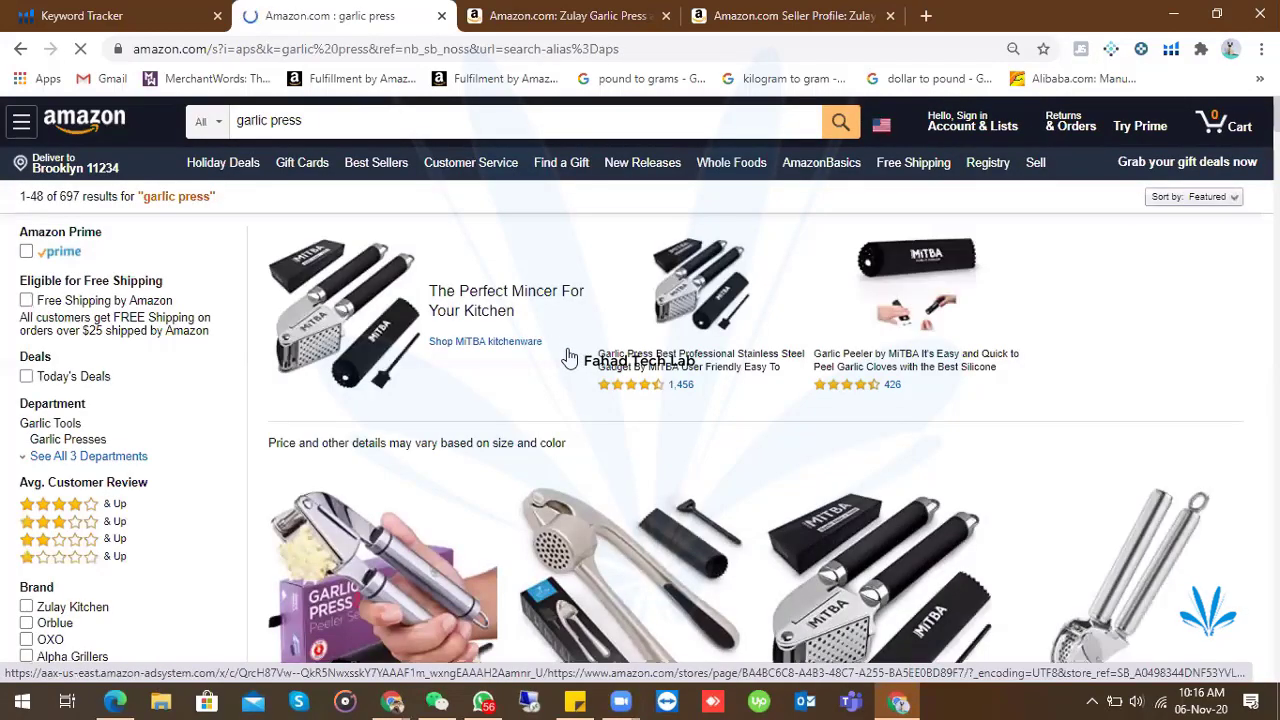
- Open the sponsored video ad for the Garlic Press Crusher and Mincer in a new browser tab and switch to it
scroll(570, 357, "down", 2)
scroll(568, 357, "down", 2)
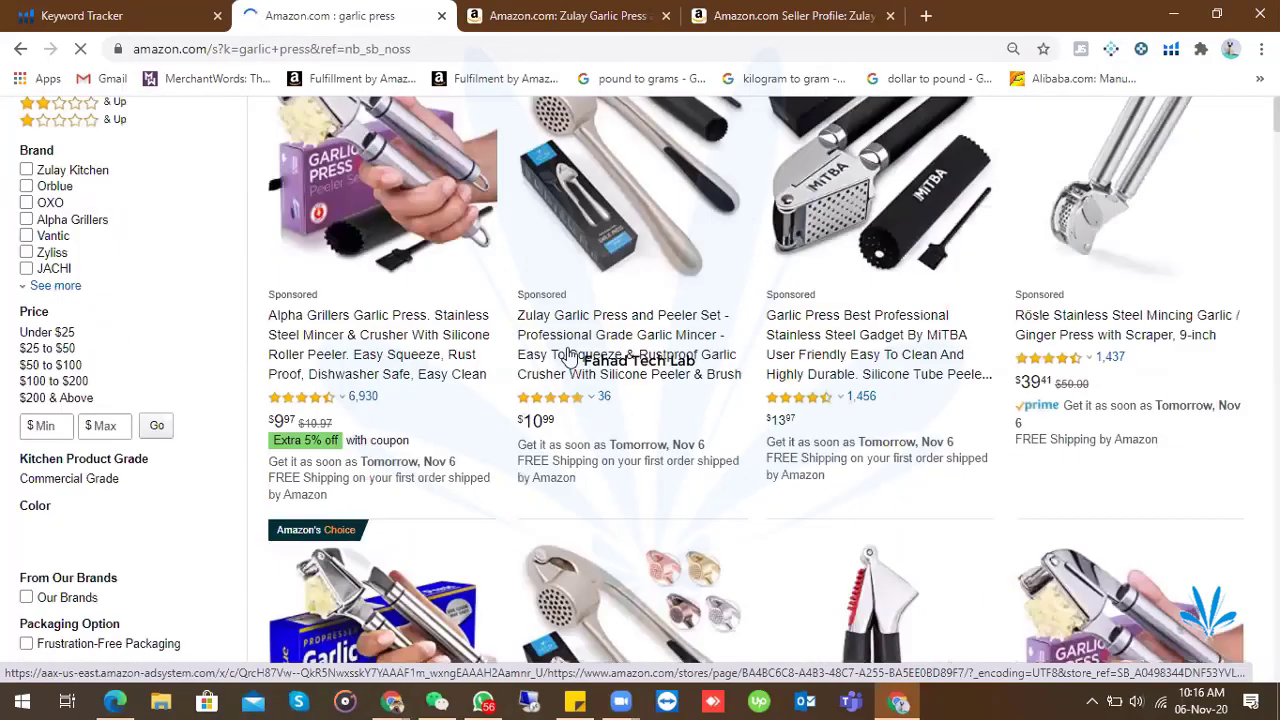
scroll(568, 357, "down", 4)
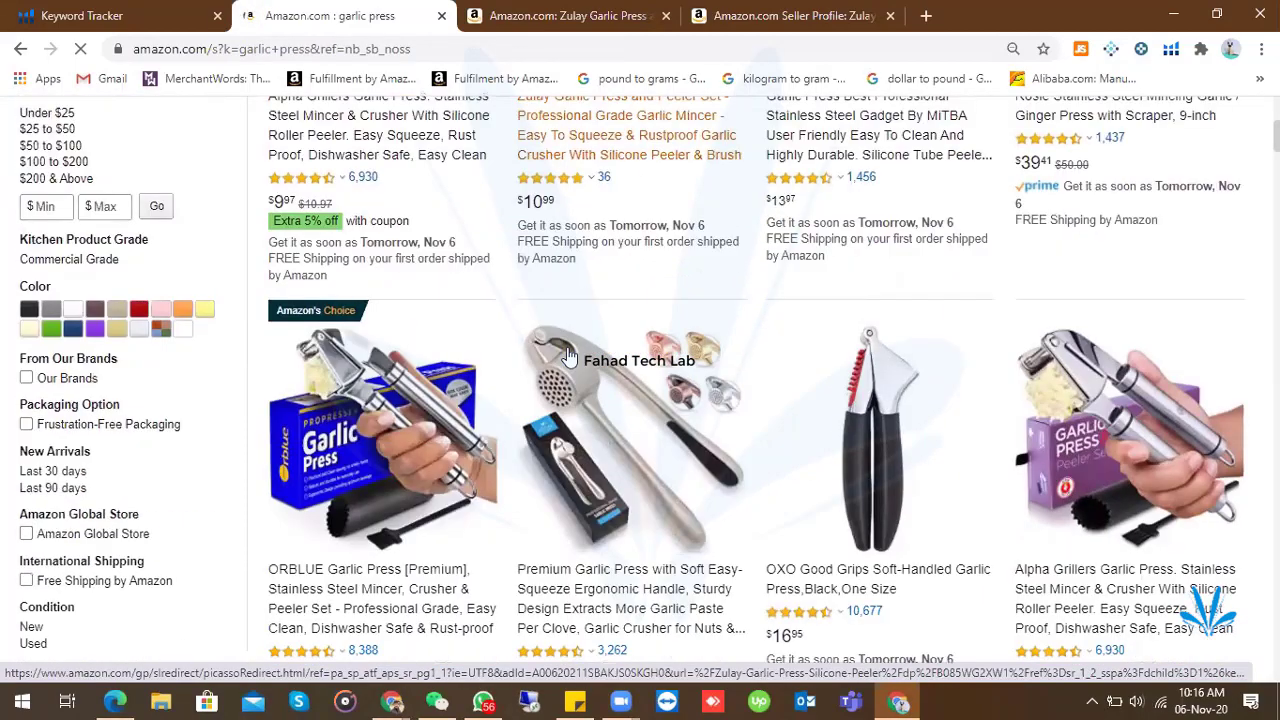
scroll(568, 357, "down", 2)
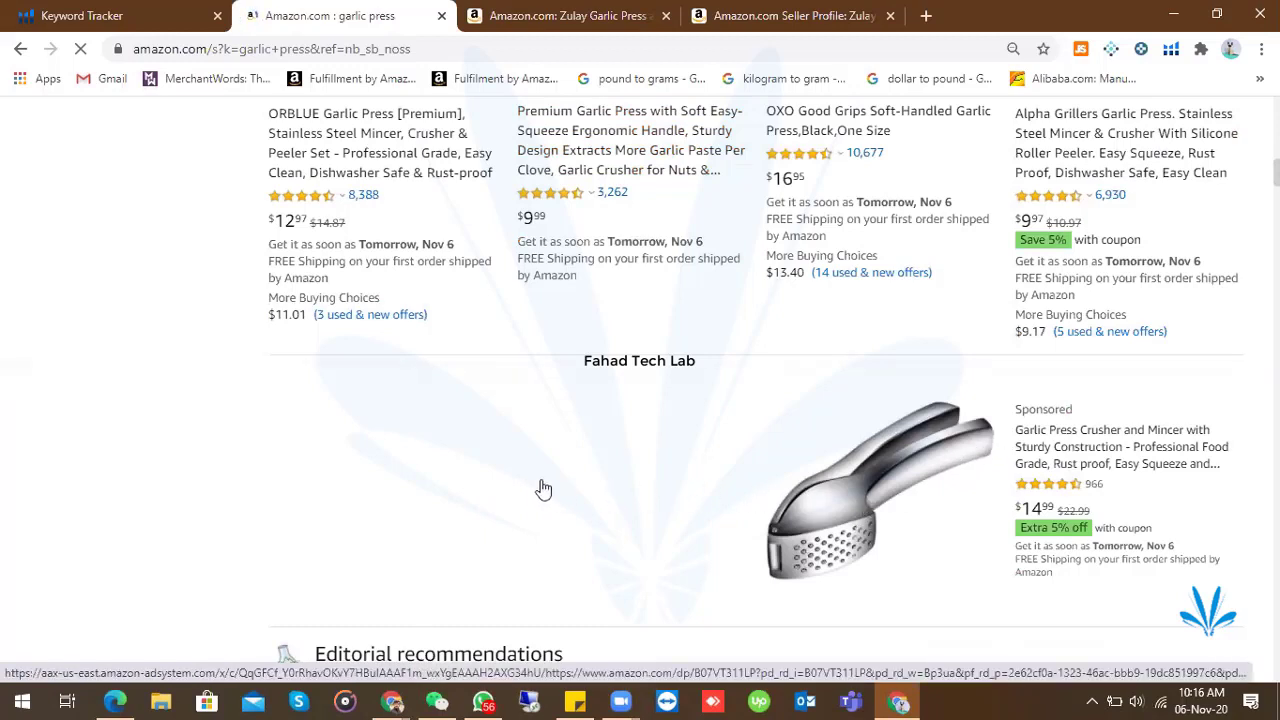
right_click(644, 472)
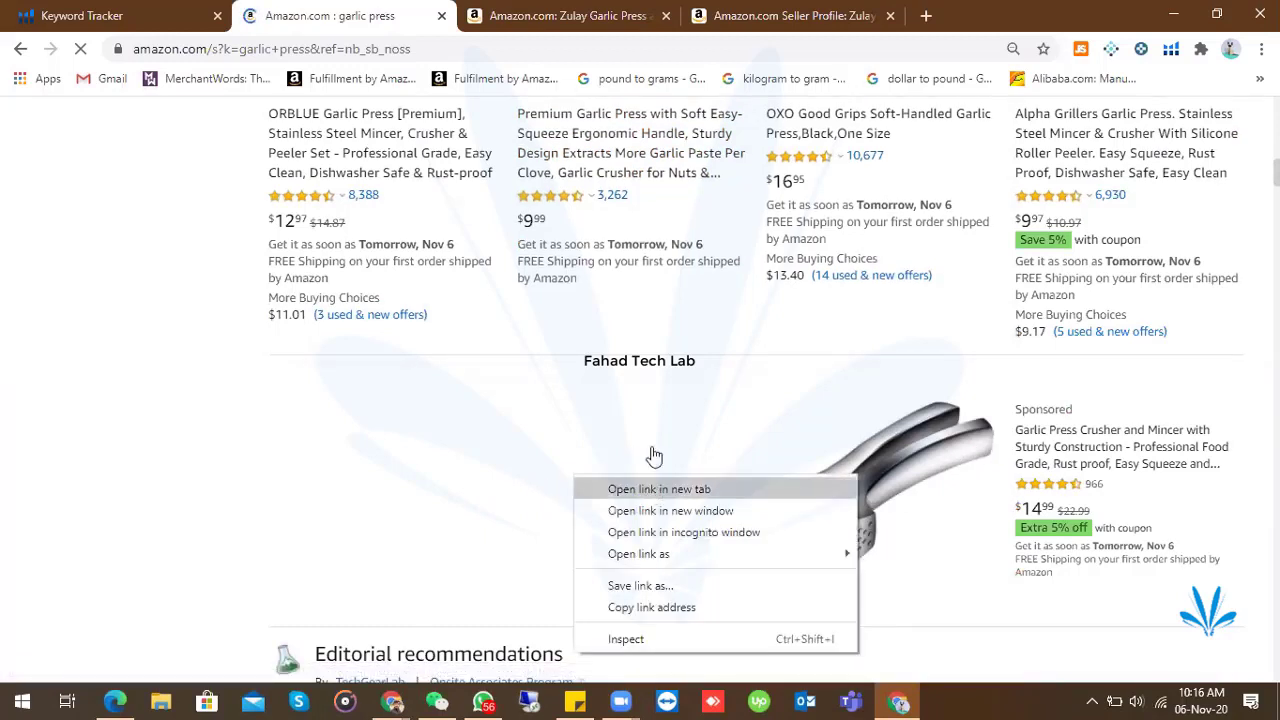
left_click(652, 488)
left_click(960, 16)
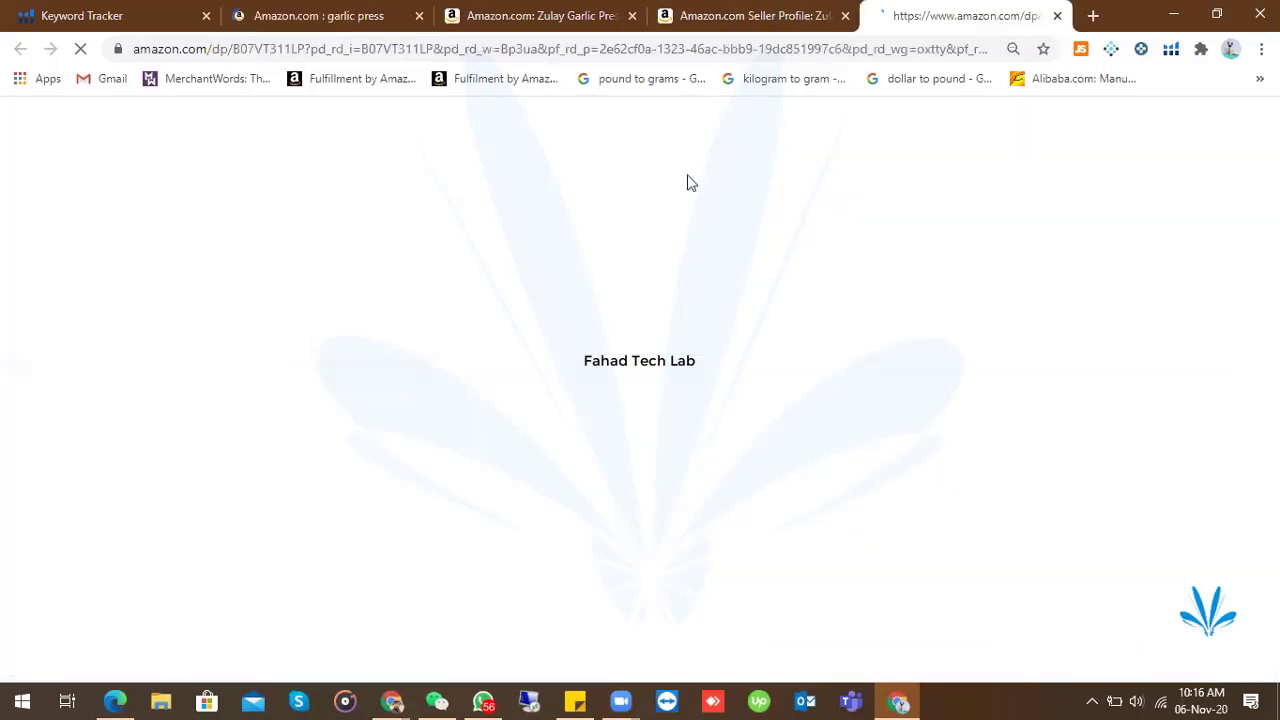
- Display the product video in the garlic press listing's image gallery
scroll(598, 390, "down", 4)
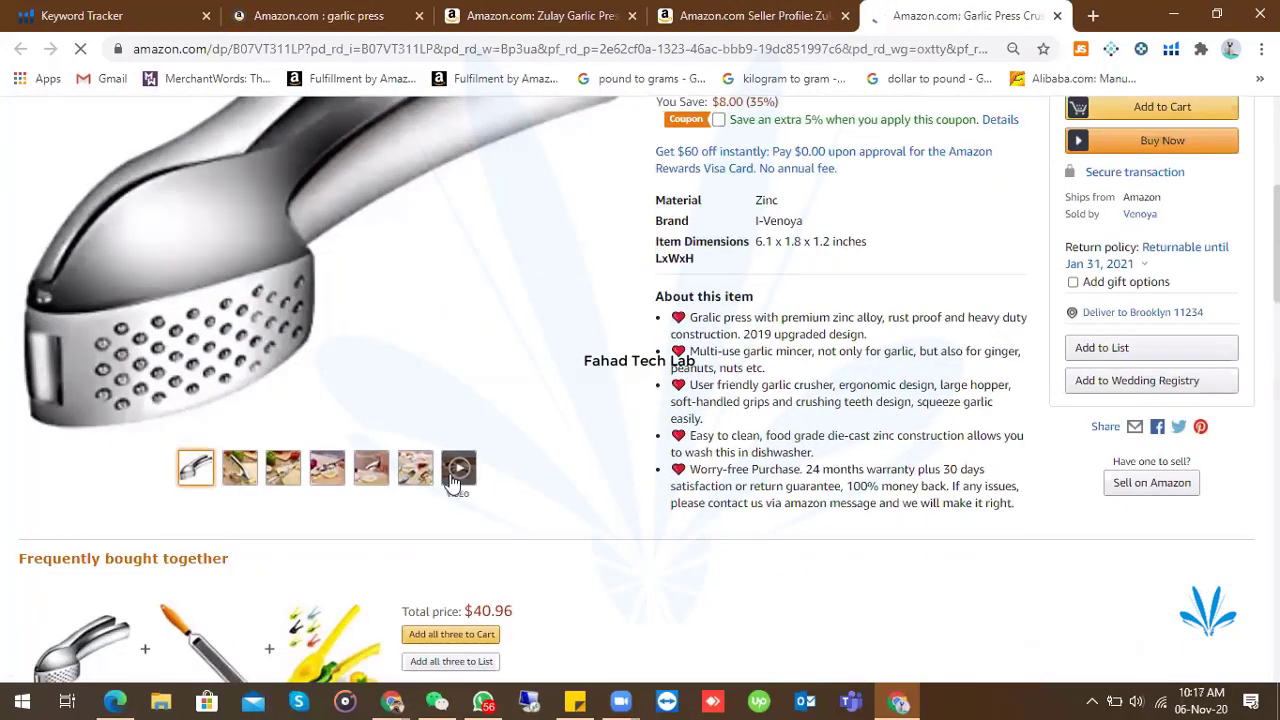
left_click(452, 480)
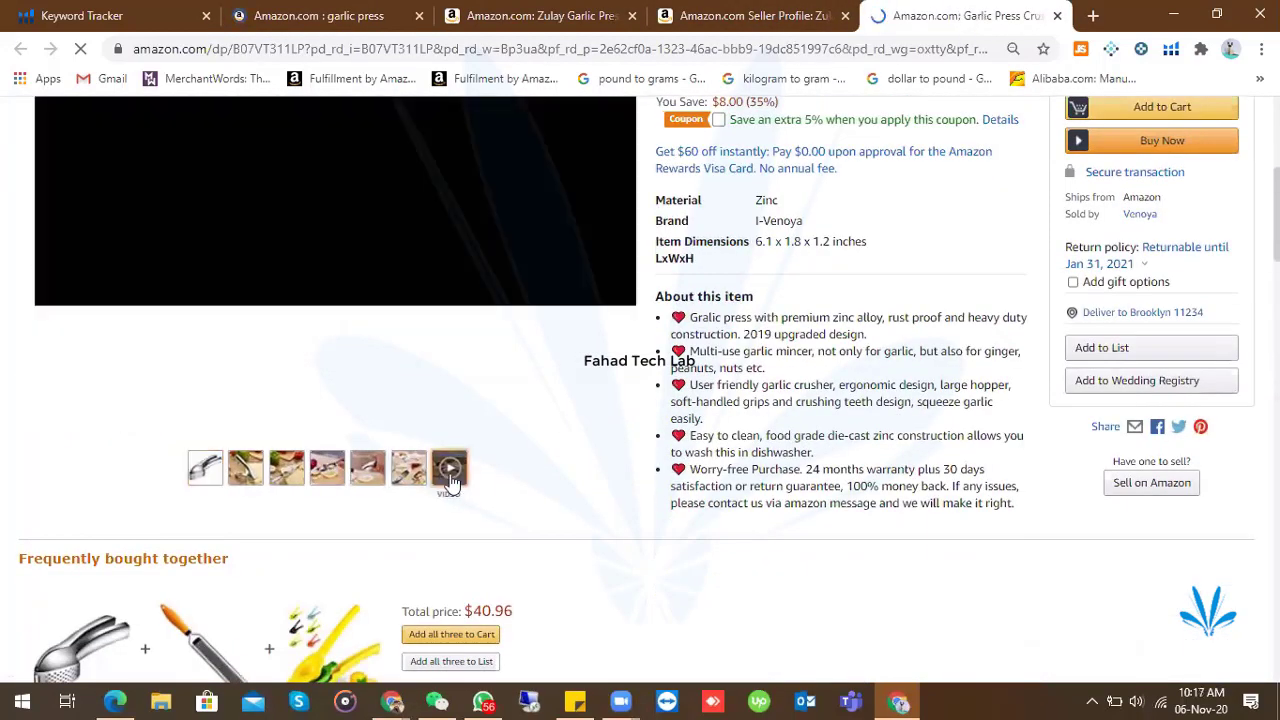
scroll(452, 530, "up", 3)
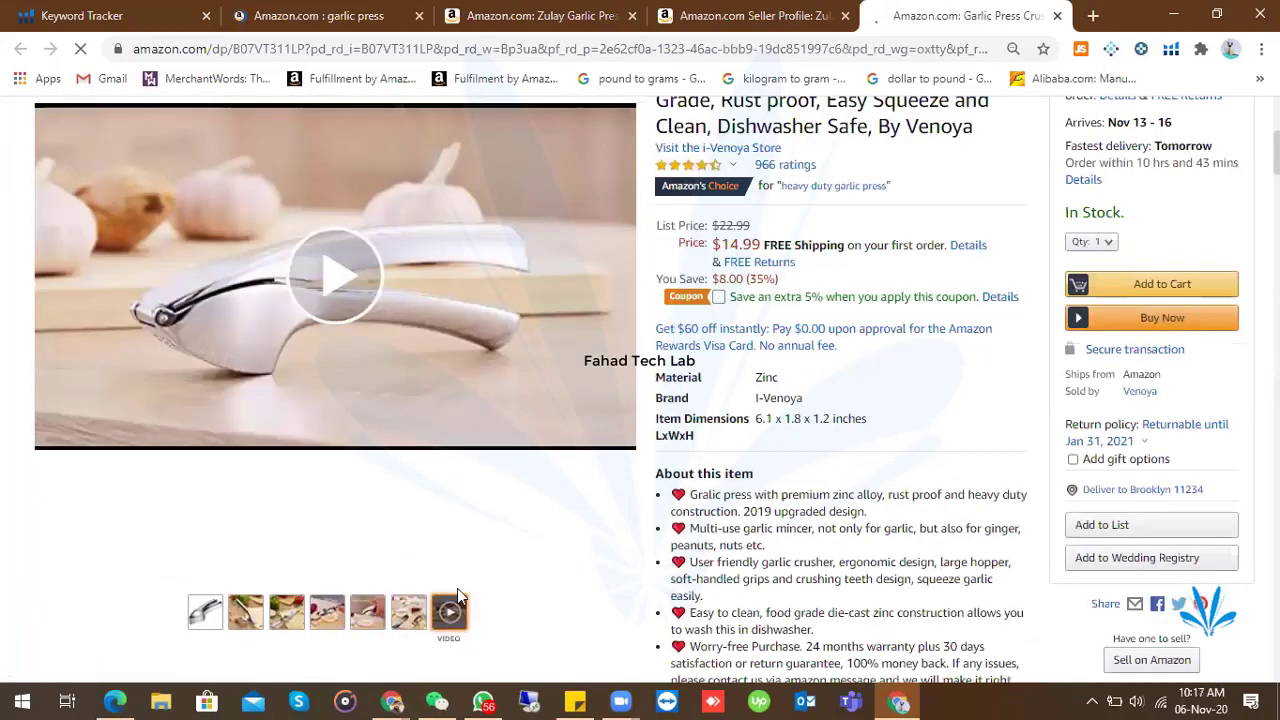
- Close the Zulay seller profile and Zulay garlic press pages, returning to the start of the Venoya garlic press listing
left_click(833, 24)
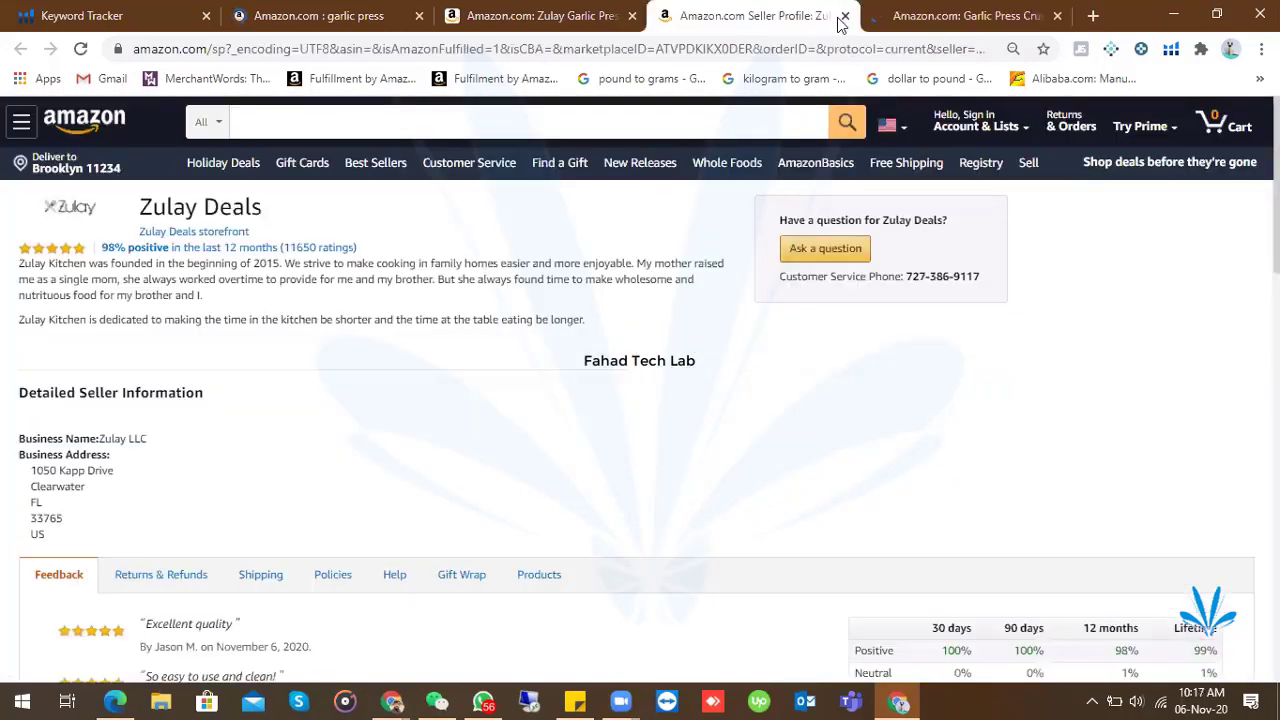
left_click(845, 15)
left_click(622, 16)
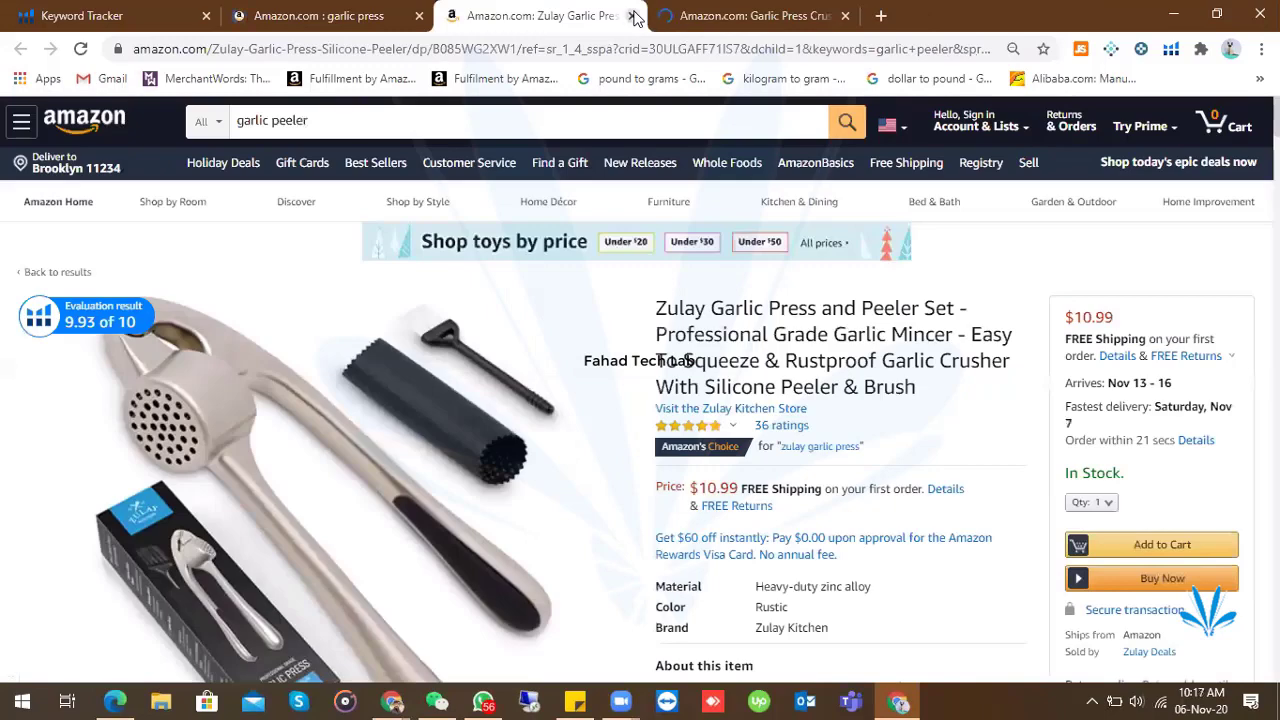
left_click(632, 16)
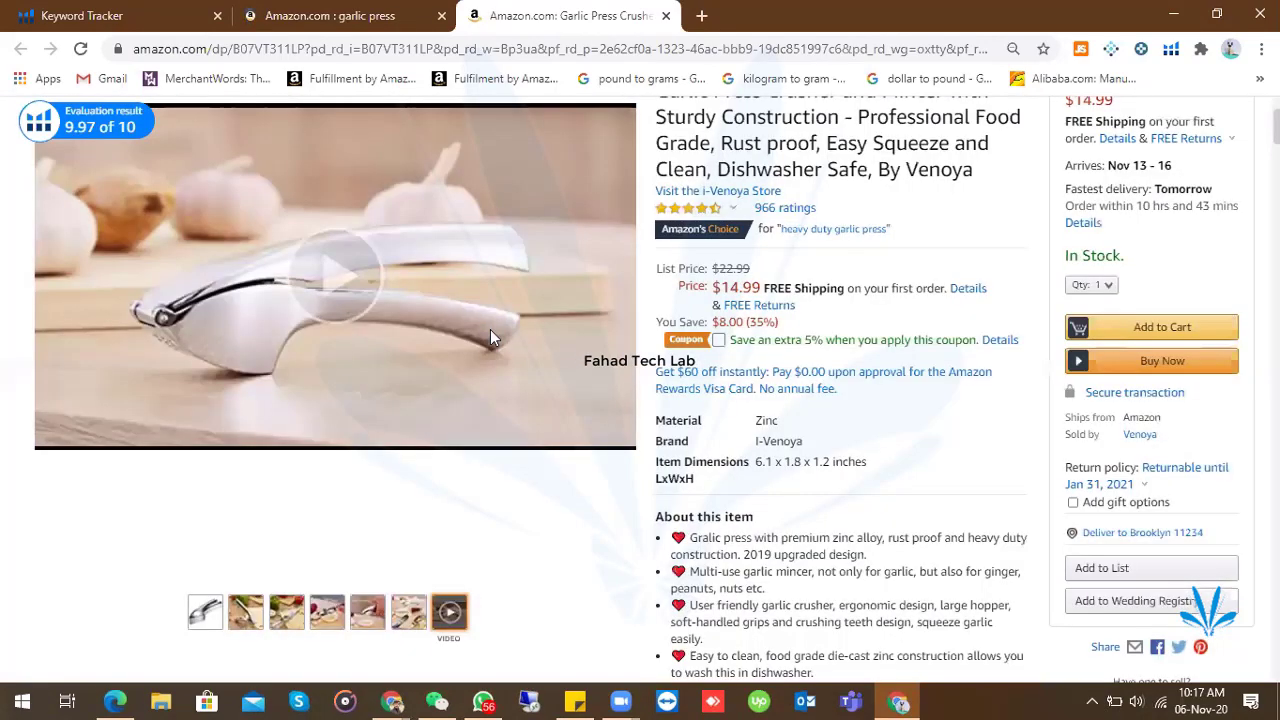
key("Home")
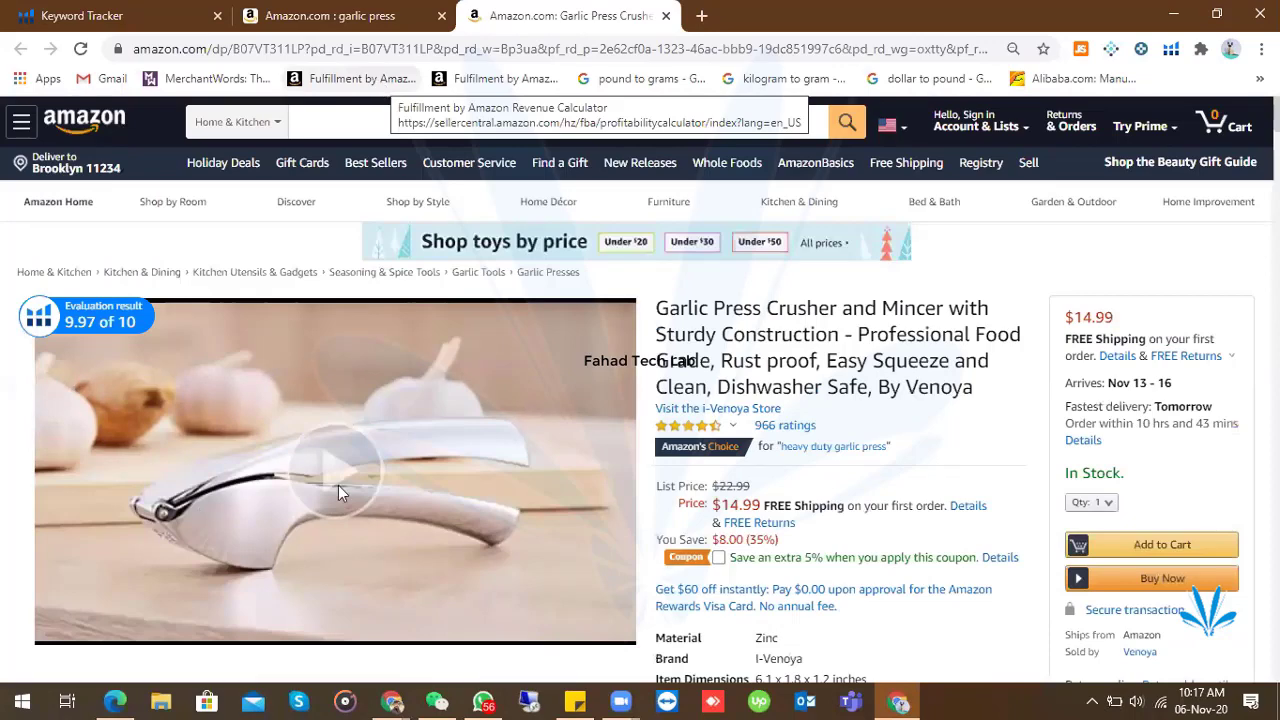
- Switch to the Seller Central home page and review its Inventory, Pricing, Orders and Advertising options
mouse_move(402, 705)
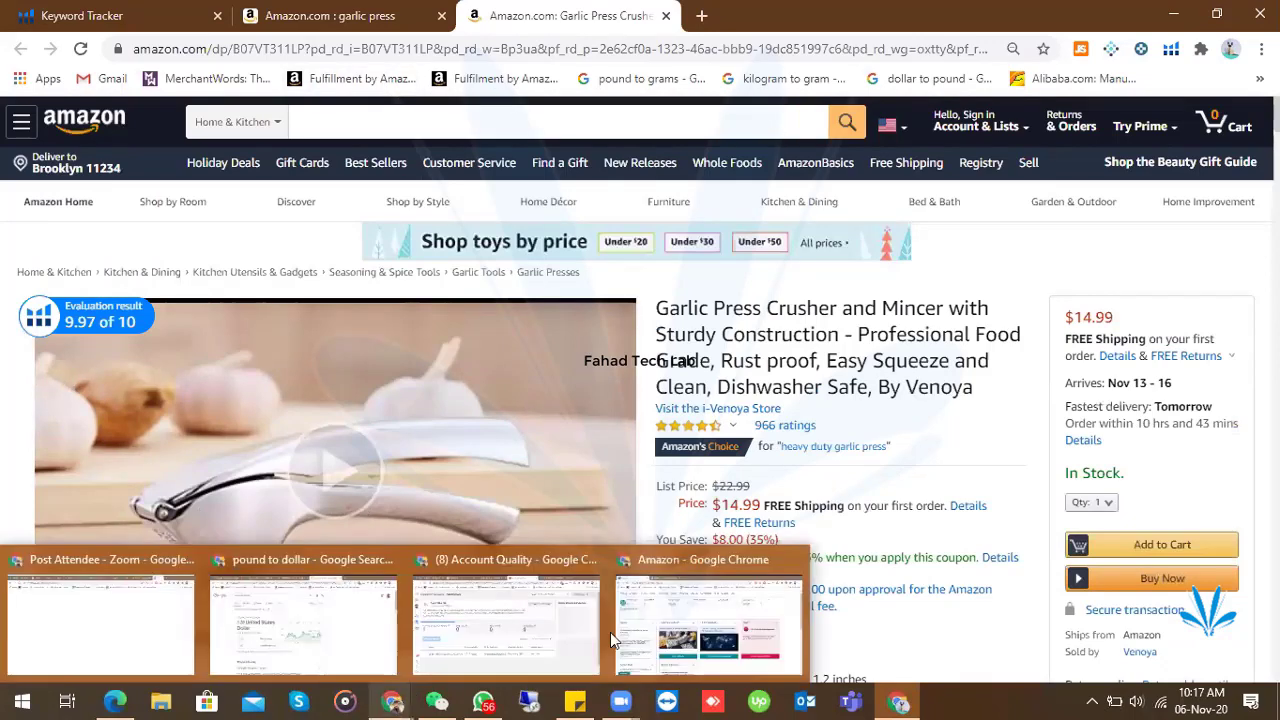
left_click(662, 625)
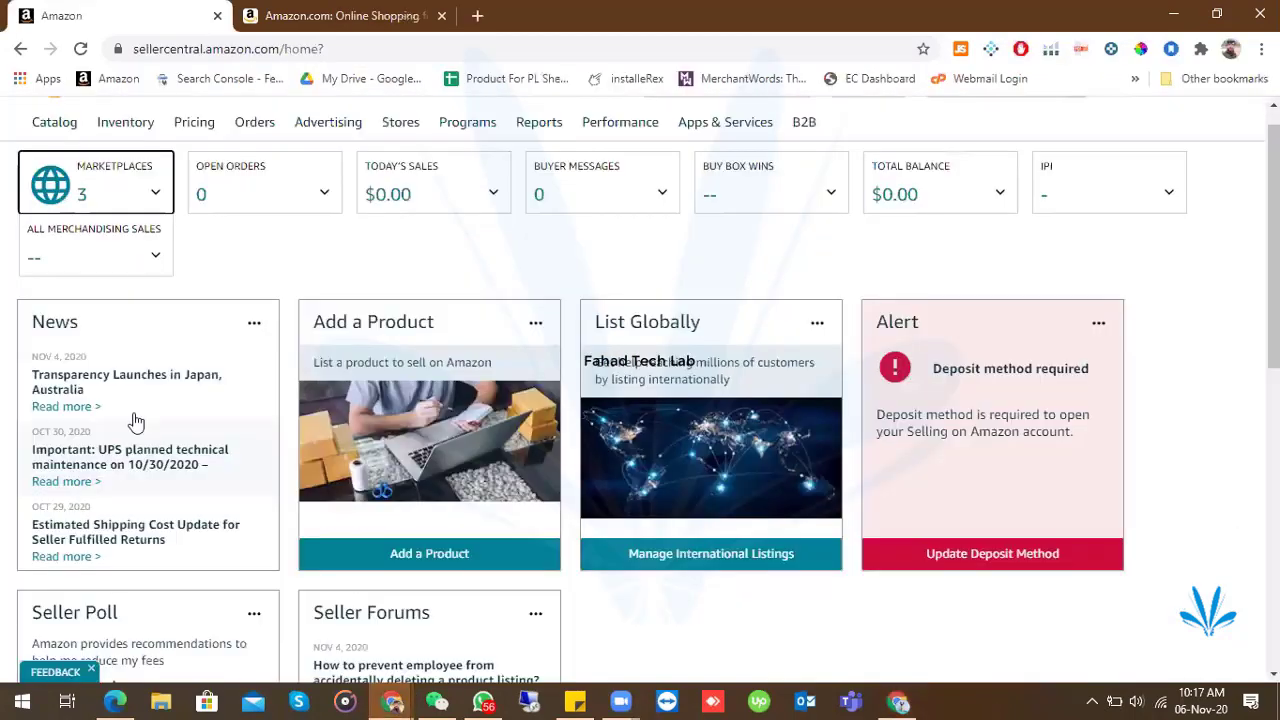
mouse_move(126, 124)
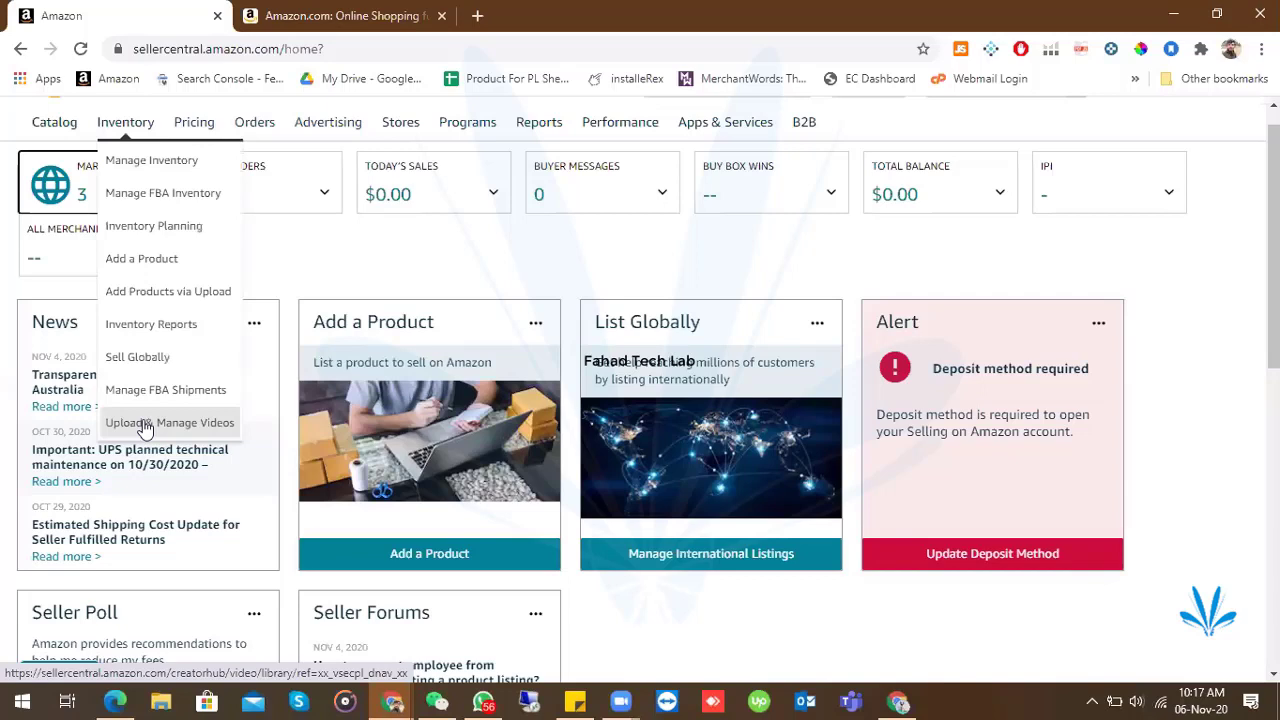
mouse_move(194, 121)
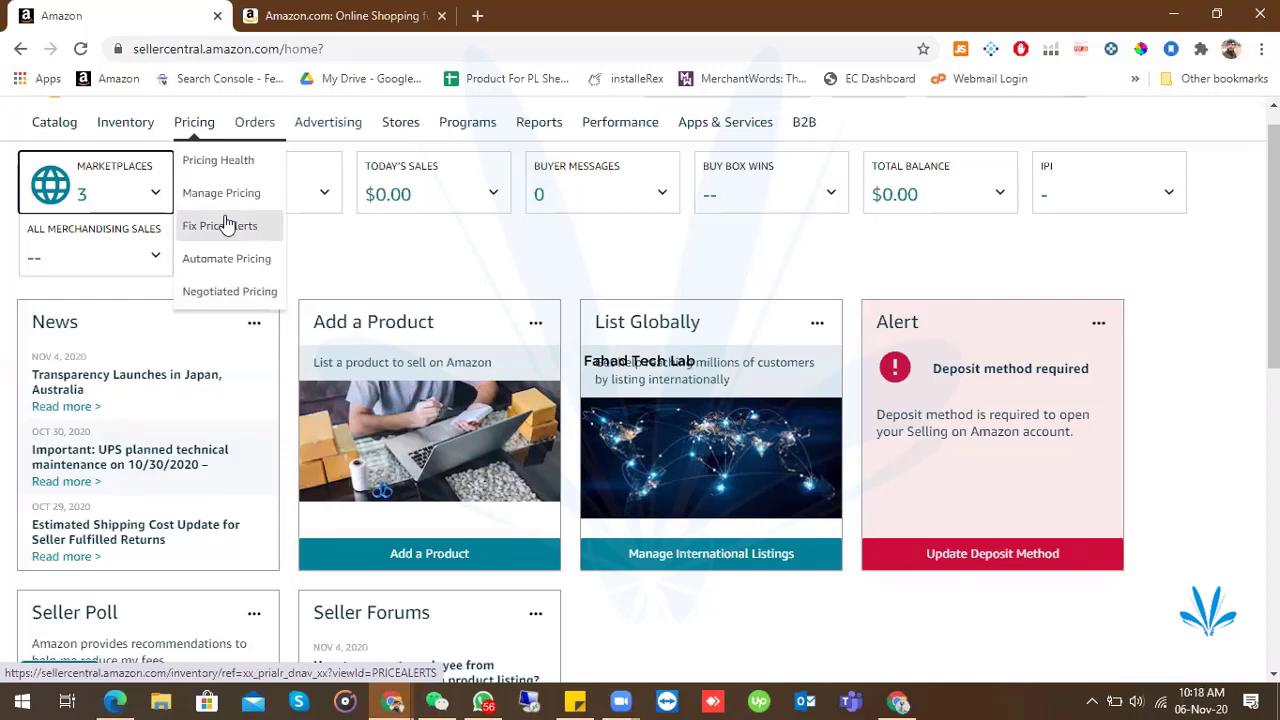
mouse_move(251, 131)
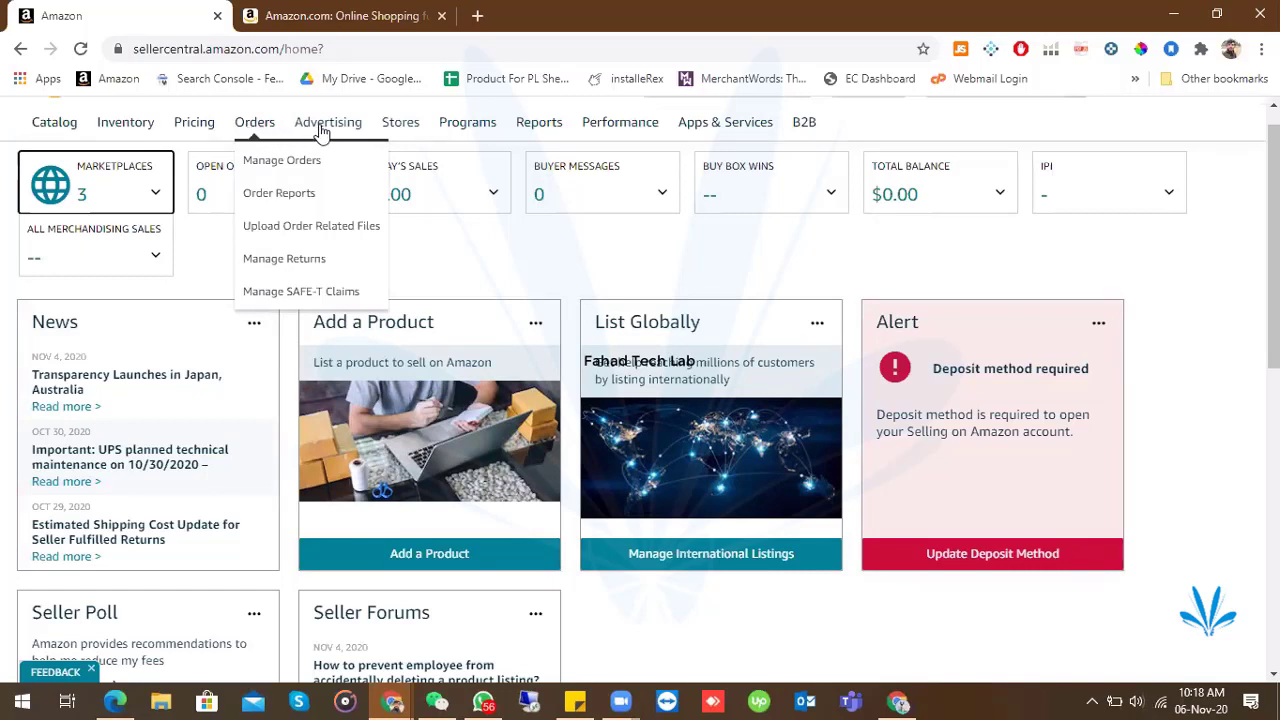
mouse_move(320, 132)
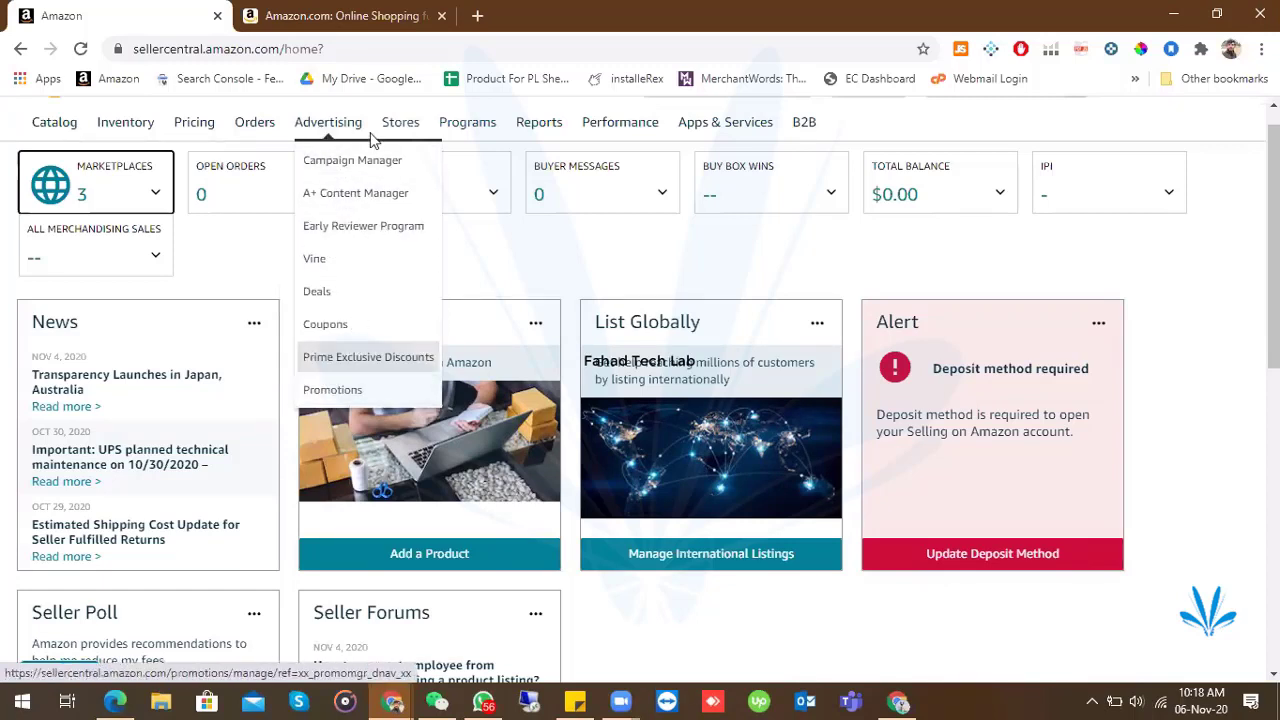
- Go back to the Amazon garlic press search results and compare the sponsored listings with the organic ones
left_click(897, 702)
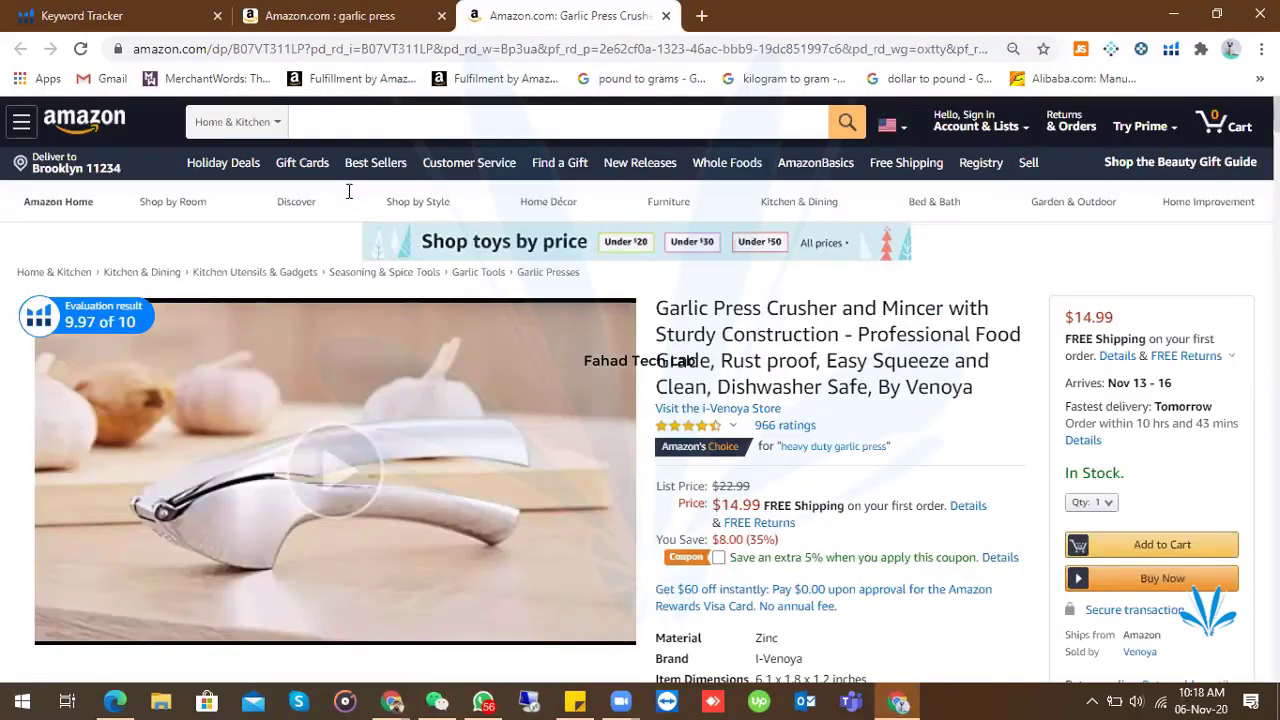
key("ctrl+shift+Tab")
scroll(686, 491, "up", 2)
scroll(686, 491, "up", 4)
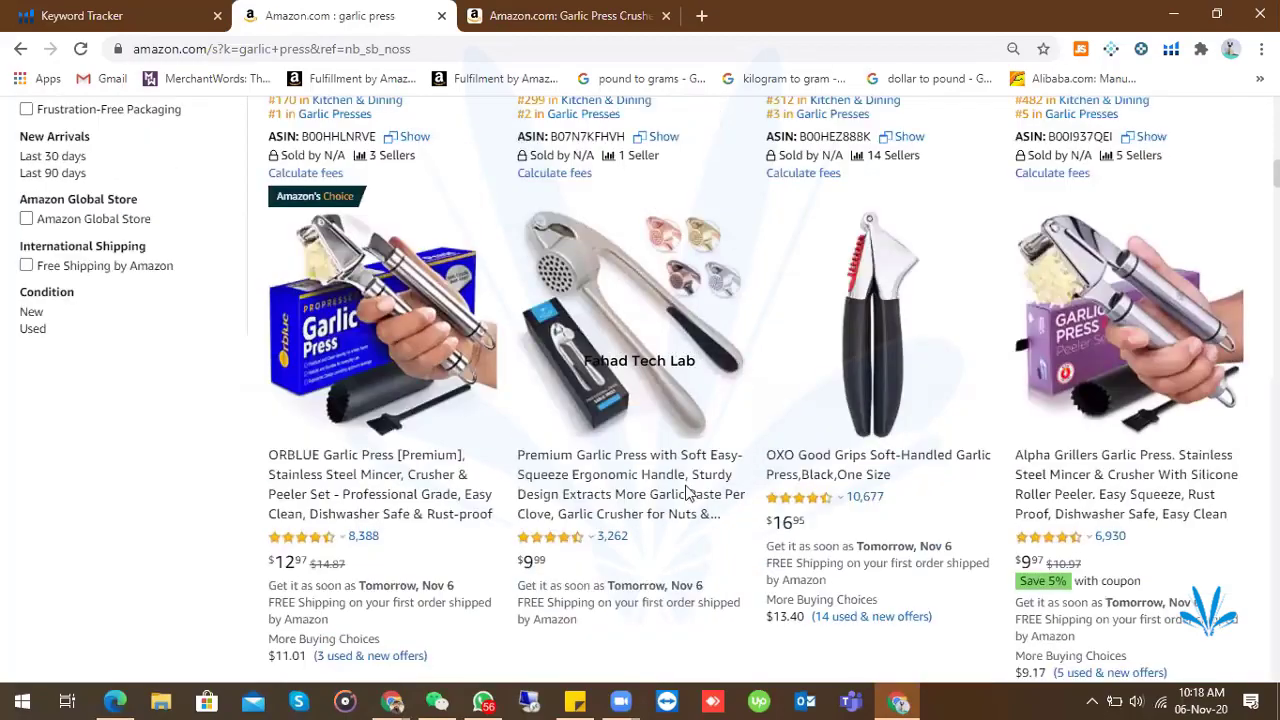
scroll(670, 485, "up", 4)
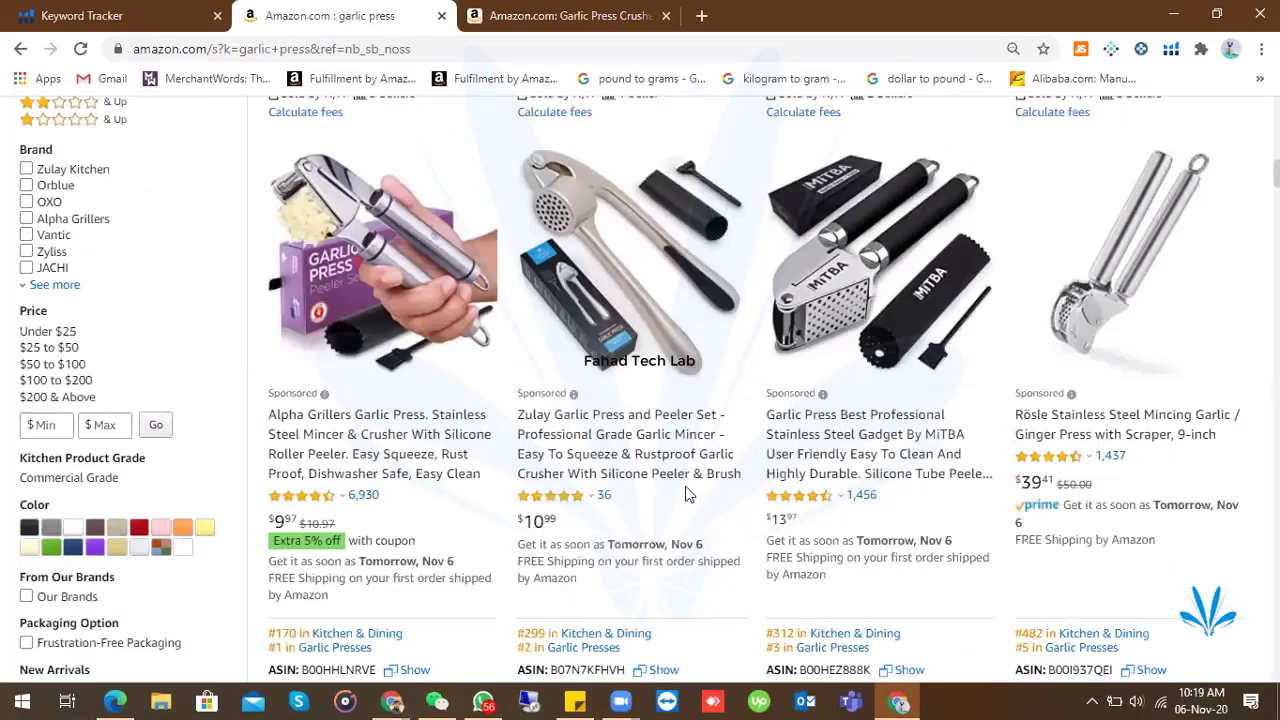
scroll(460, 465, "down", 2)
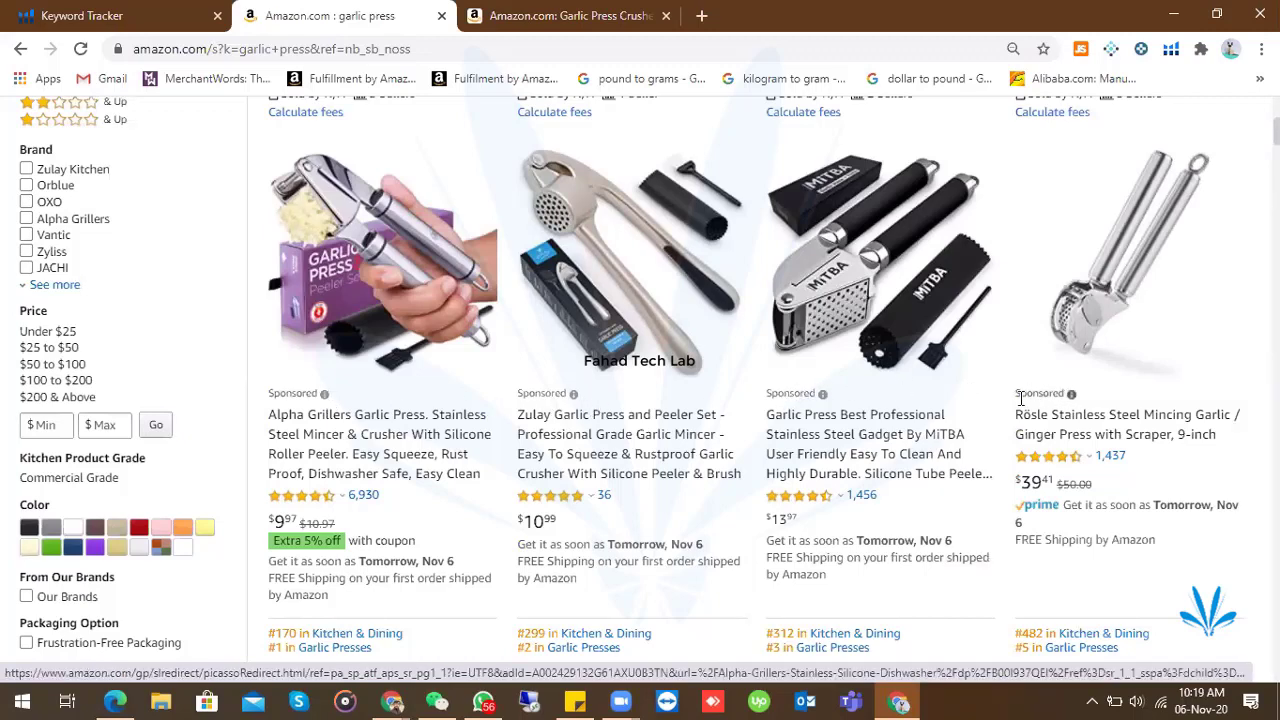
mouse_move(657, 409)
scroll(562, 368, "down", 1)
scroll(562, 368, "down", 6)
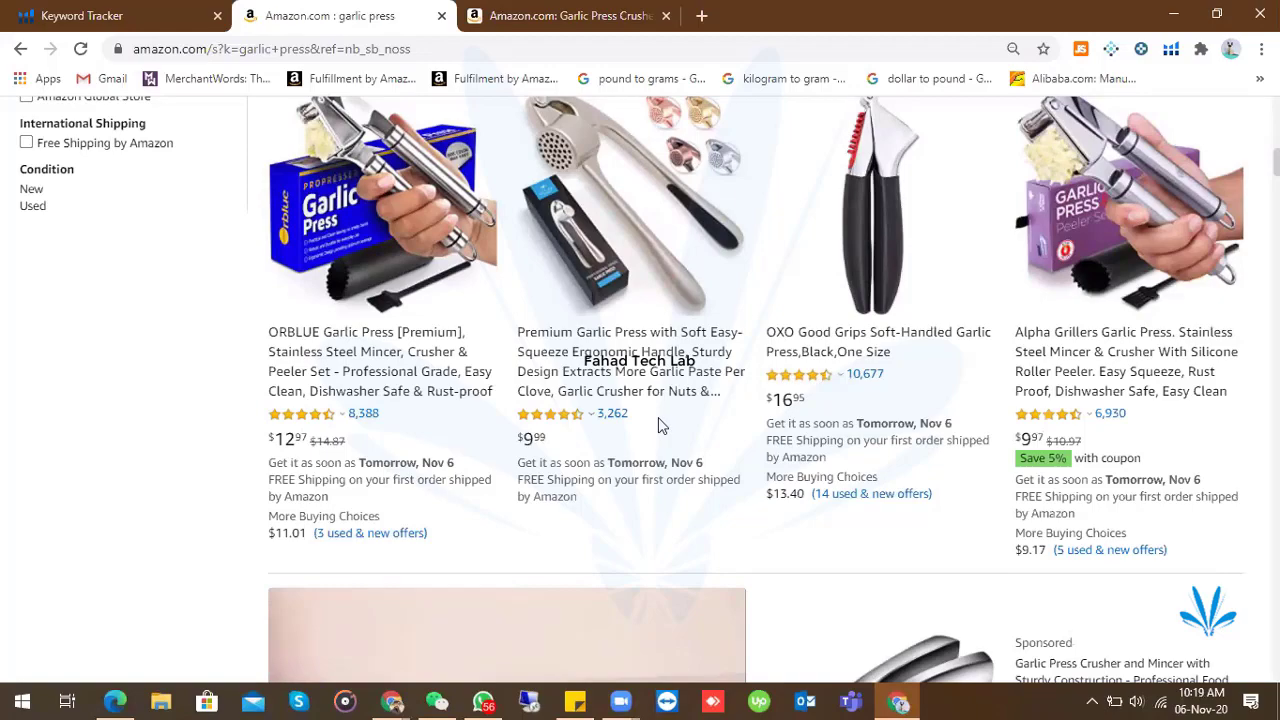
- Show the sponsored-ad explanation for the Alpha Grillers garlic press in the search results
scroll(658, 426, "up", 1)
scroll(660, 426, "up", 1)
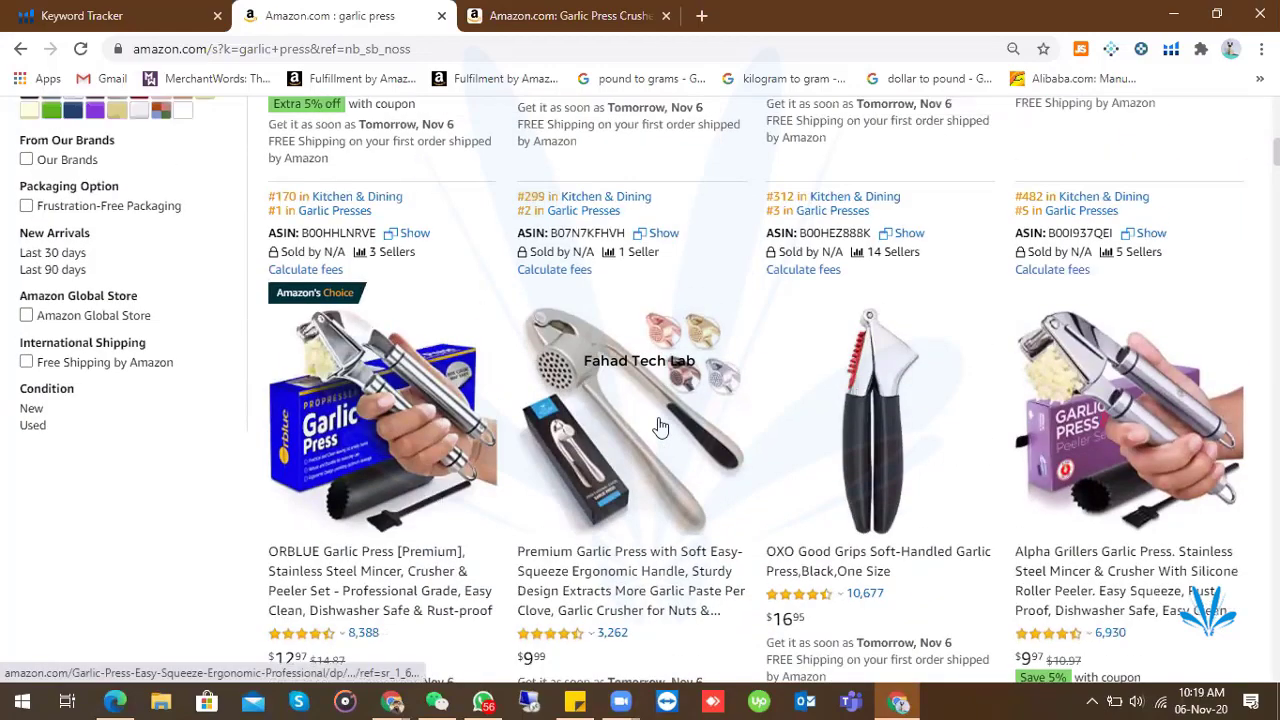
scroll(660, 426, "up", 1)
scroll(291, 177, "up", 1)
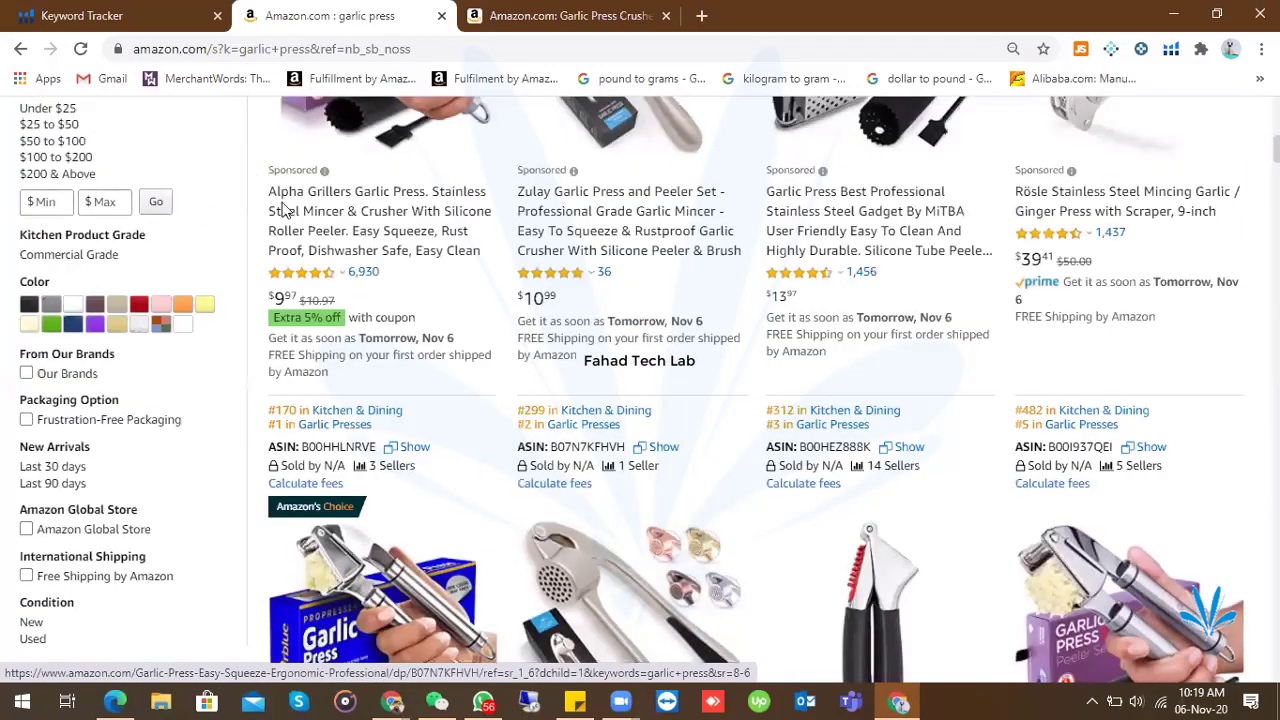
left_click(324, 172)
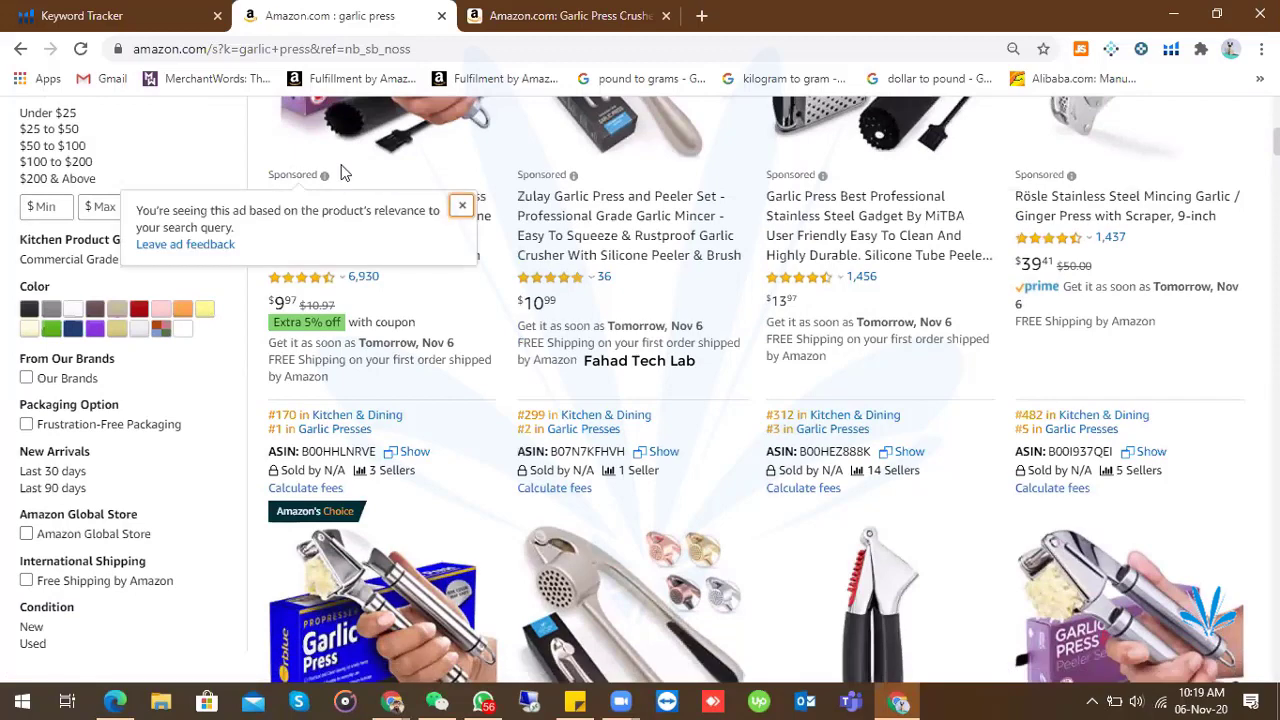
- Dismiss the Alpha Grillers ad explanation and view the sponsored-ad explanations for the neighbouring Zulay and MiTBA garlic presses
left_click(260, 165)
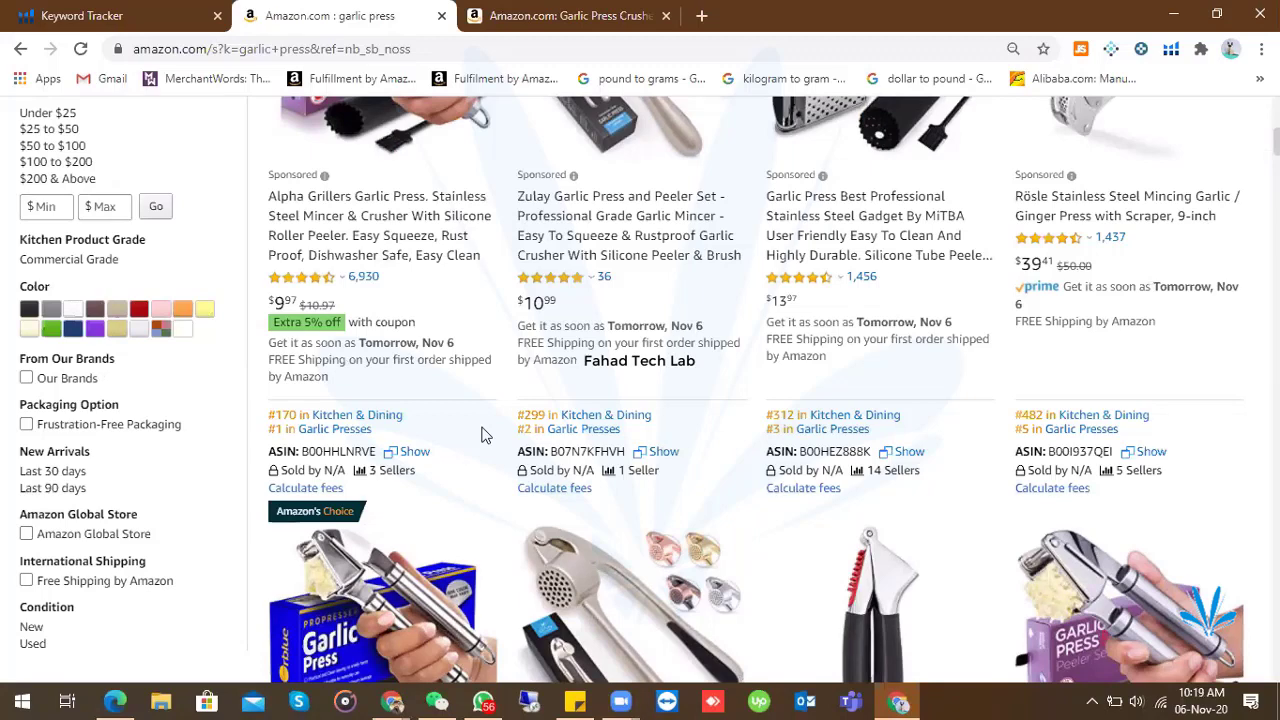
scroll(481, 435, "up", 2)
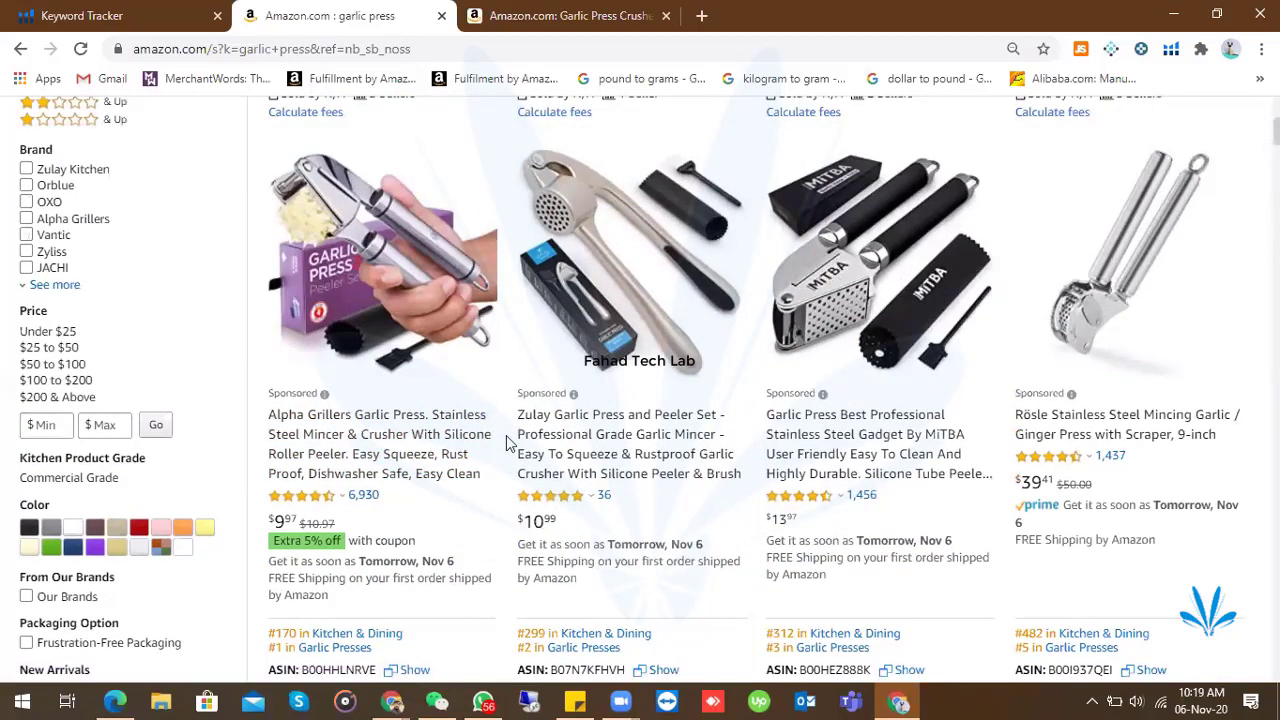
mouse_move(290, 396)
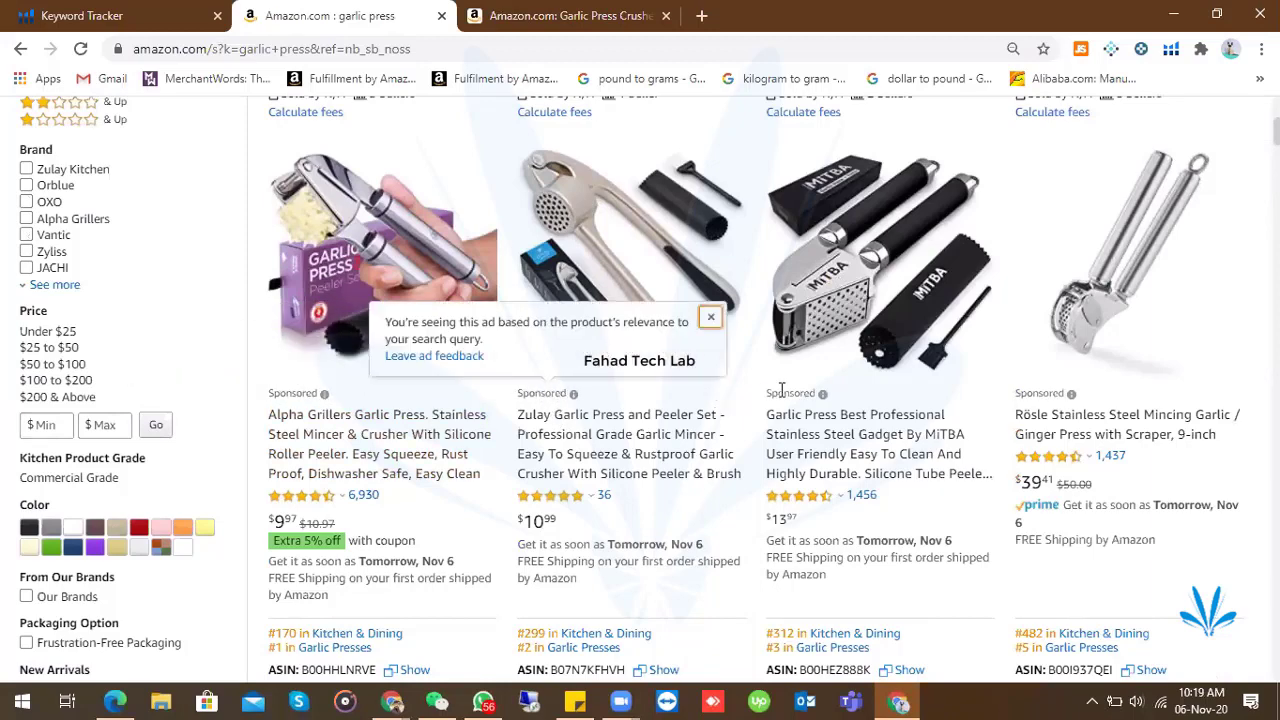
mouse_move(797, 390)
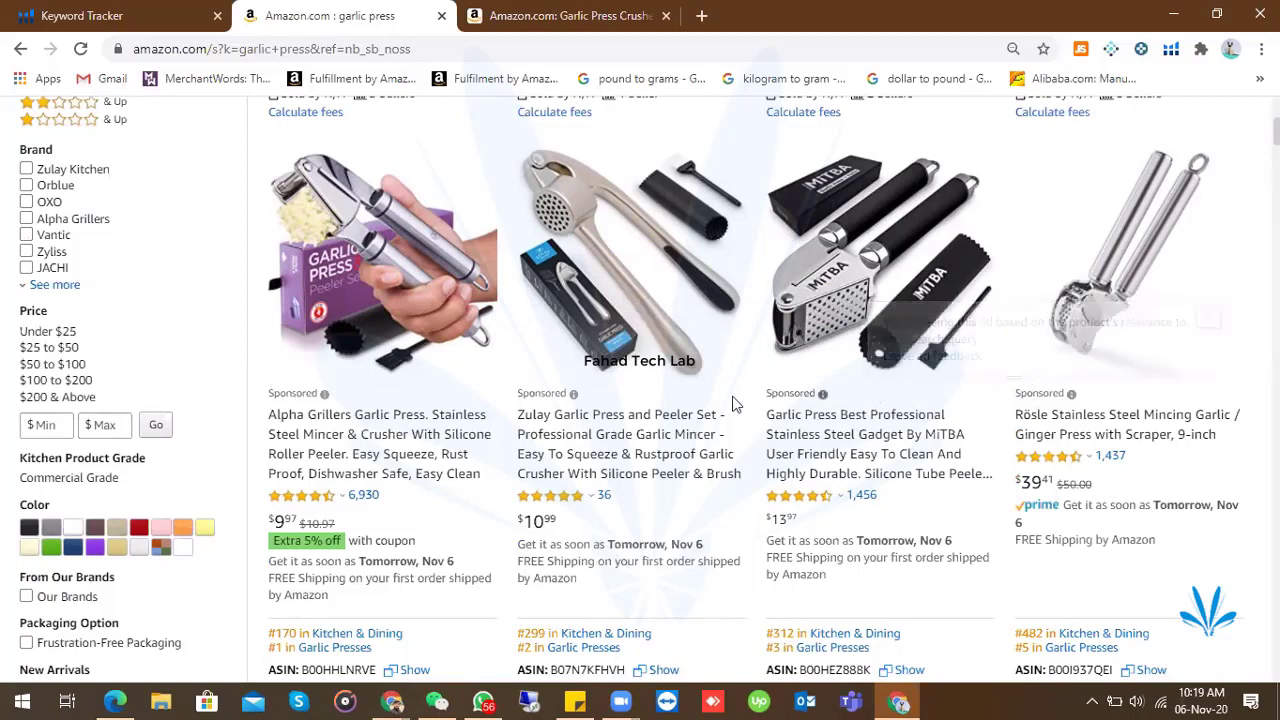
- Compare the organic garlic press results, starting with the ORBLUE listing, with the row of sponsored listings above them
scroll(447, 397, "down", 2)
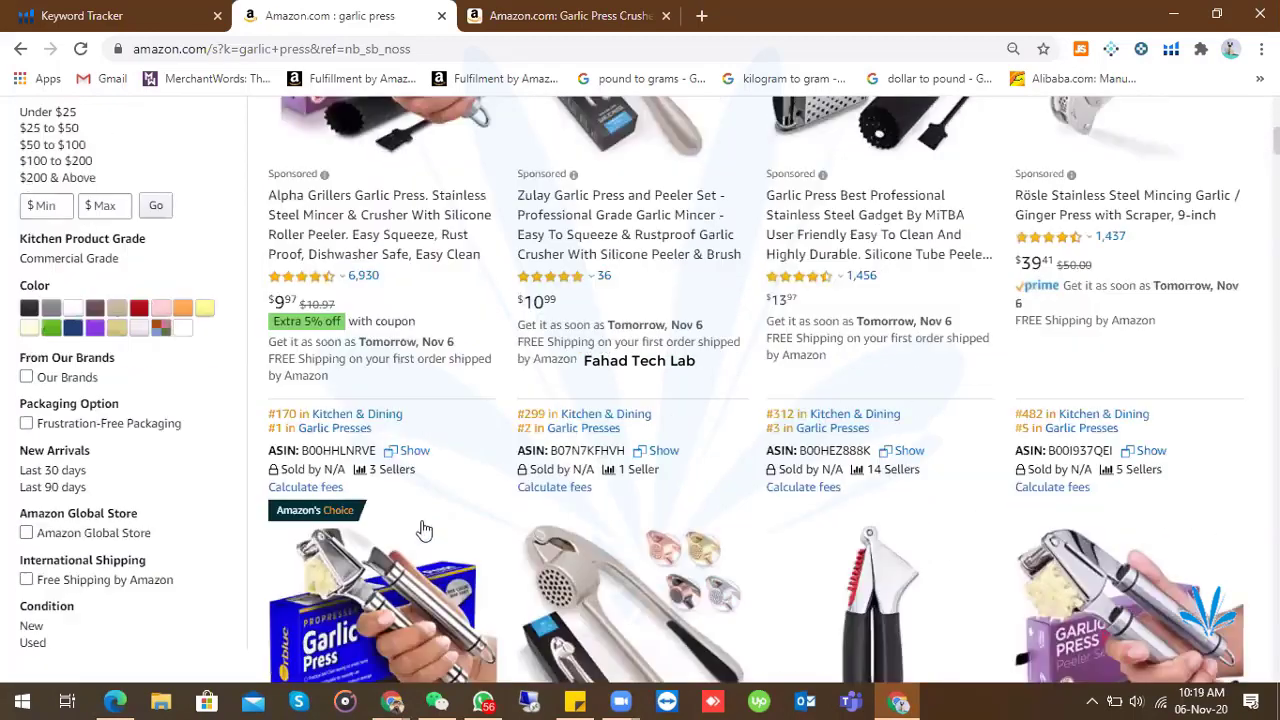
scroll(424, 530, "down", 2)
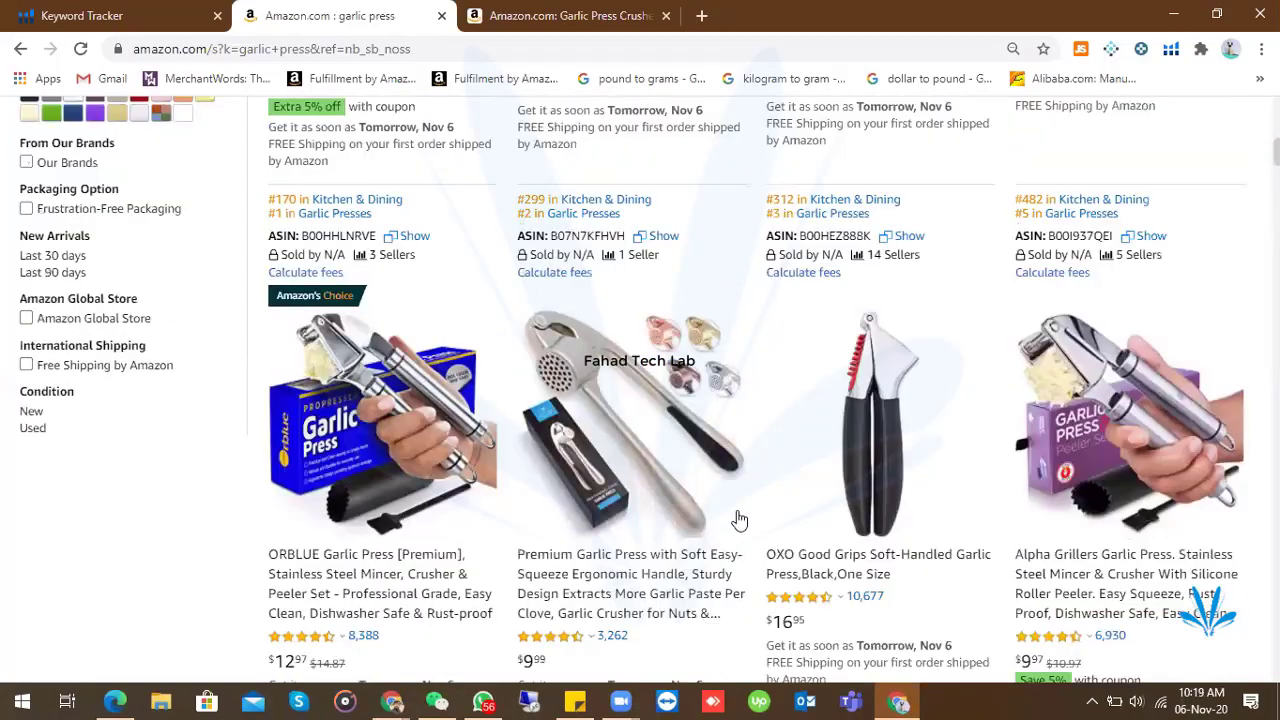
scroll(739, 520, "up", 2)
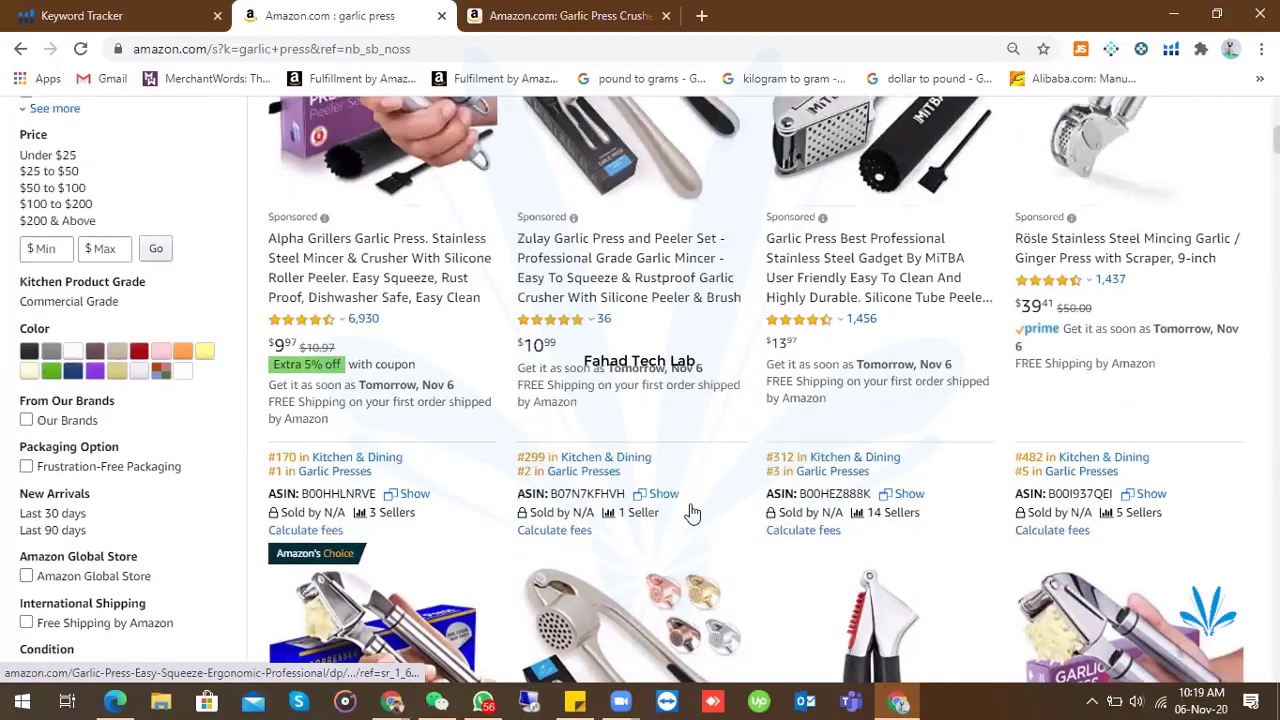
scroll(660, 515, "up", 3)
scroll(268, 532, "down", 4)
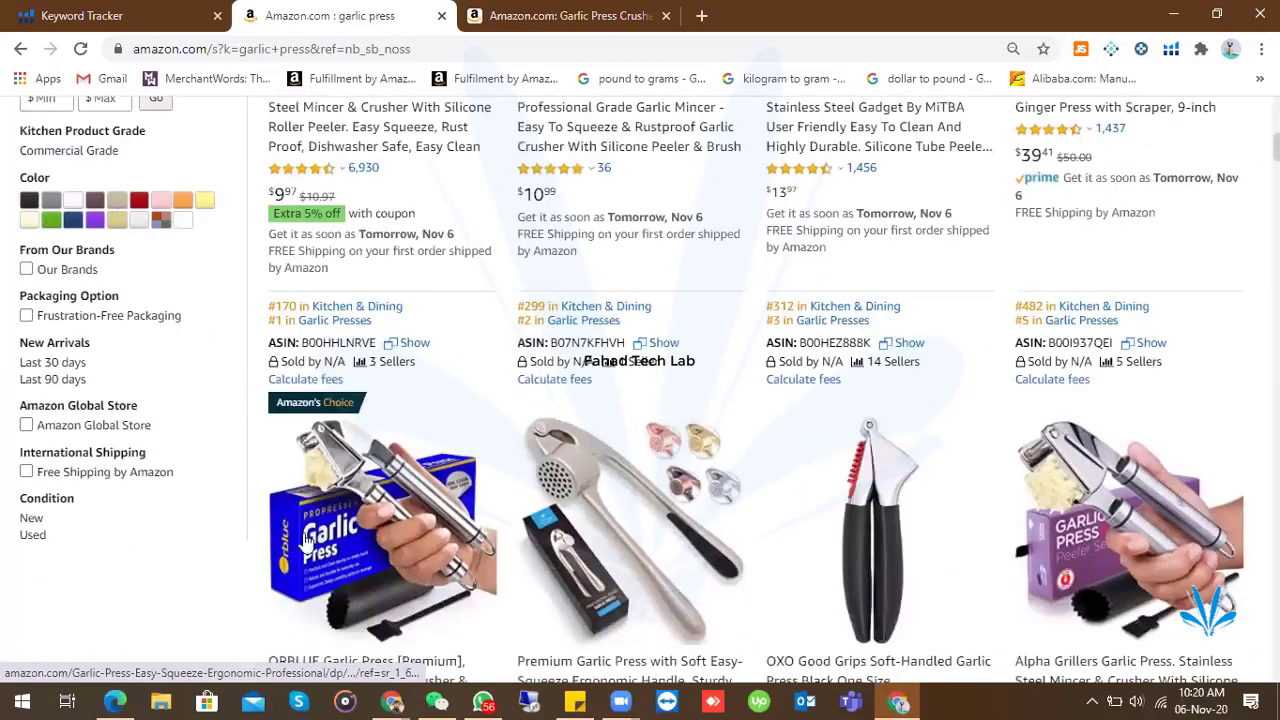
scroll(552, 548, "down", 1)
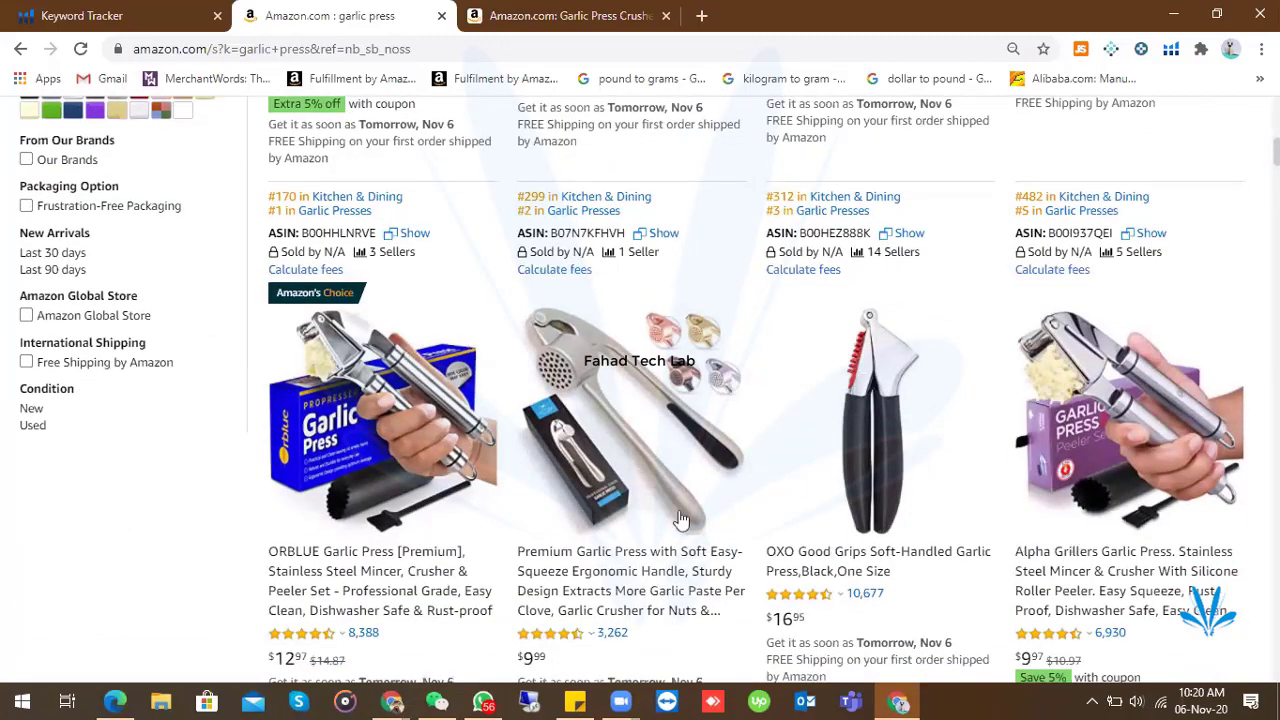
scroll(537, 500, "down", 2)
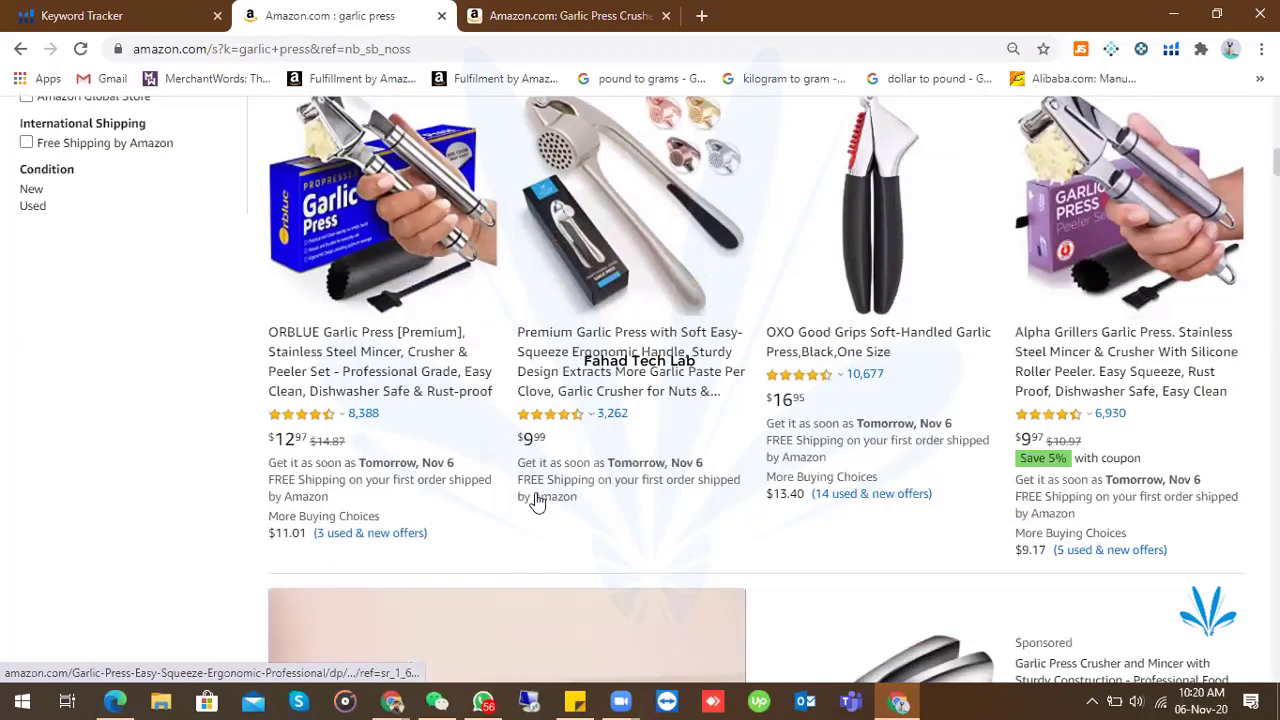
scroll(537, 500, "down", 5)
scroll(537, 500, "up", 5)
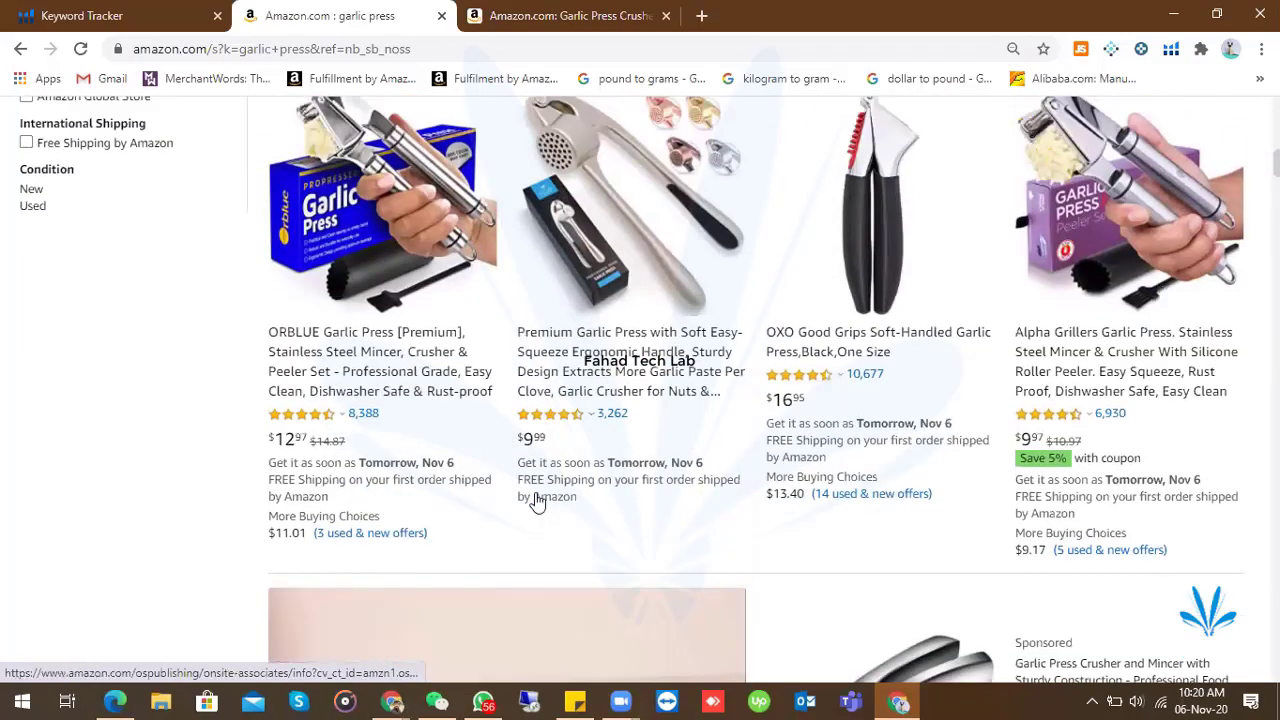
scroll(520, 500, "up", 4)
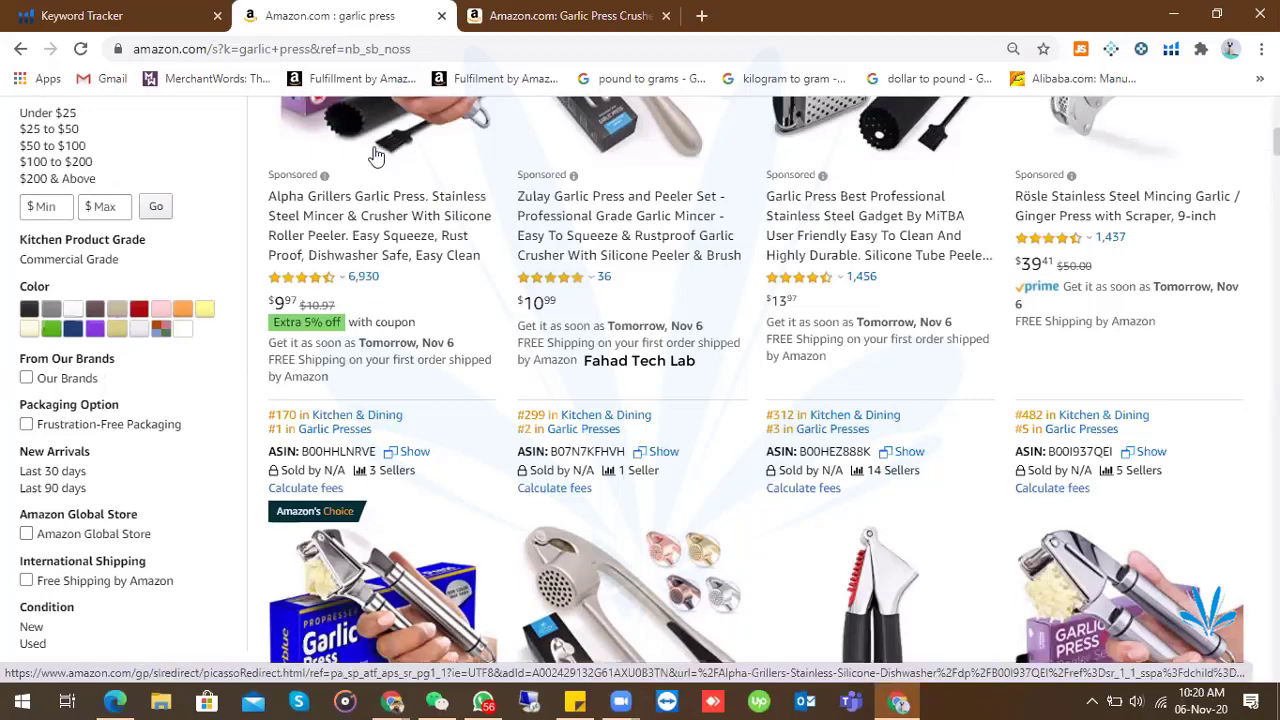
scroll(283, 211, "up", 1)
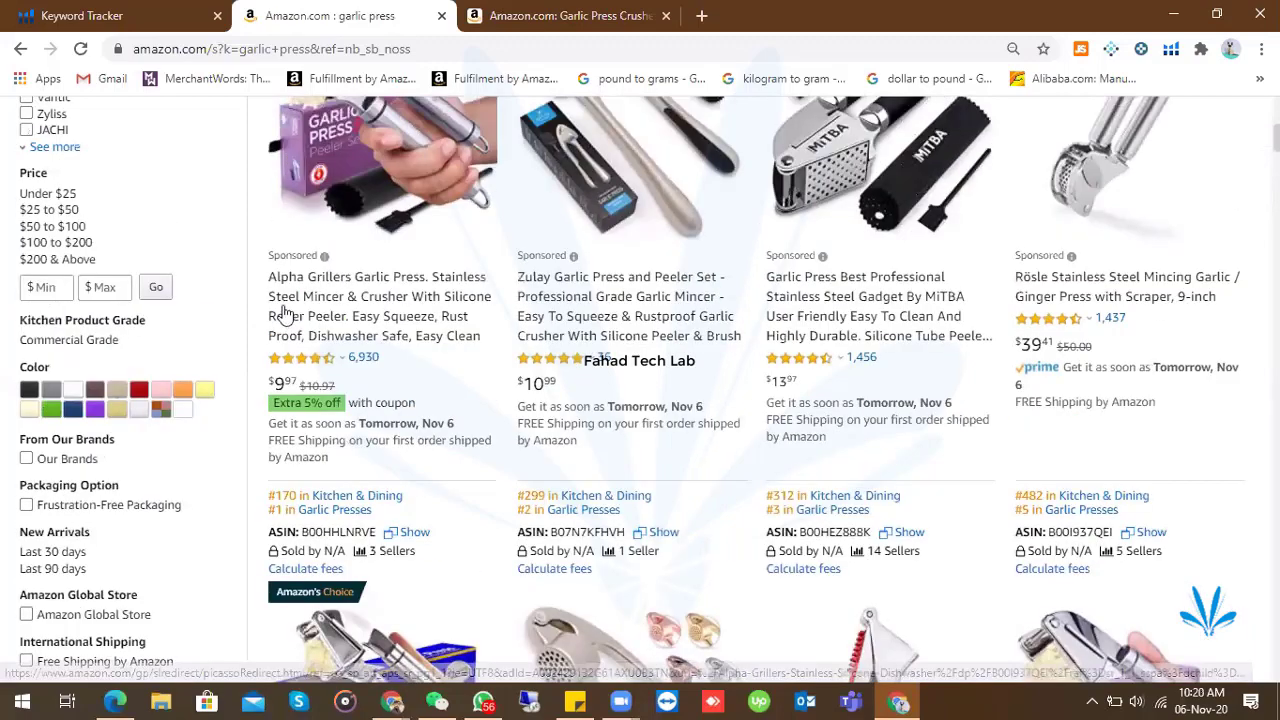
scroll(283, 211, "up", 2)
scroll(300, 300, "up", 5)
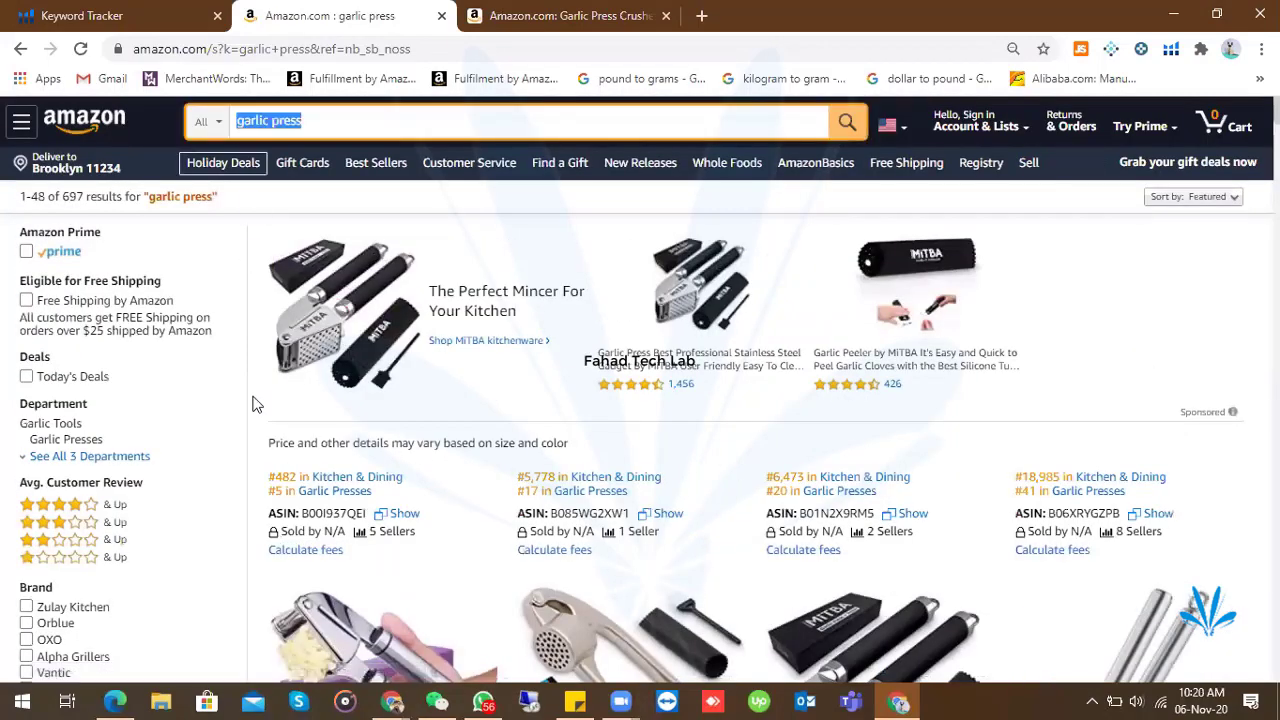
- Show the sponsored-ad explanation of the Alpha Grillers garlic press again and highlight its Sponsored label
scroll(257, 399, "down", 3)
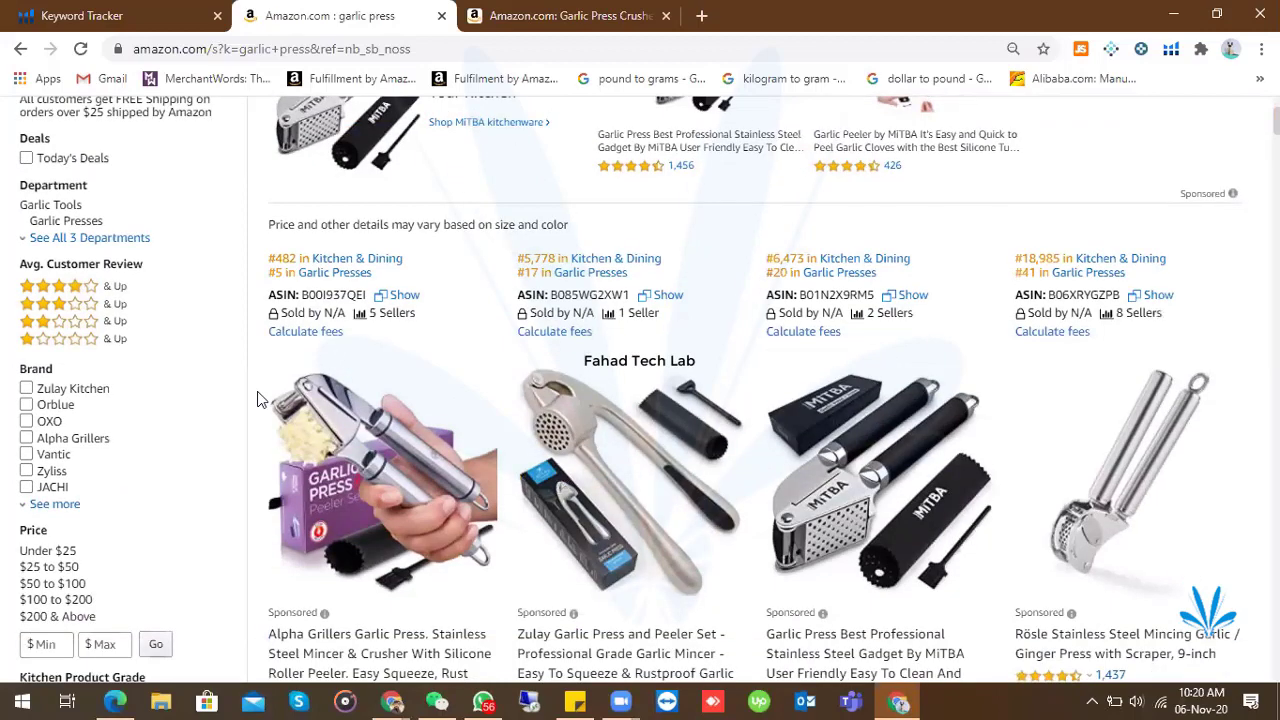
scroll(318, 390, "down", 3)
left_click(324, 393)
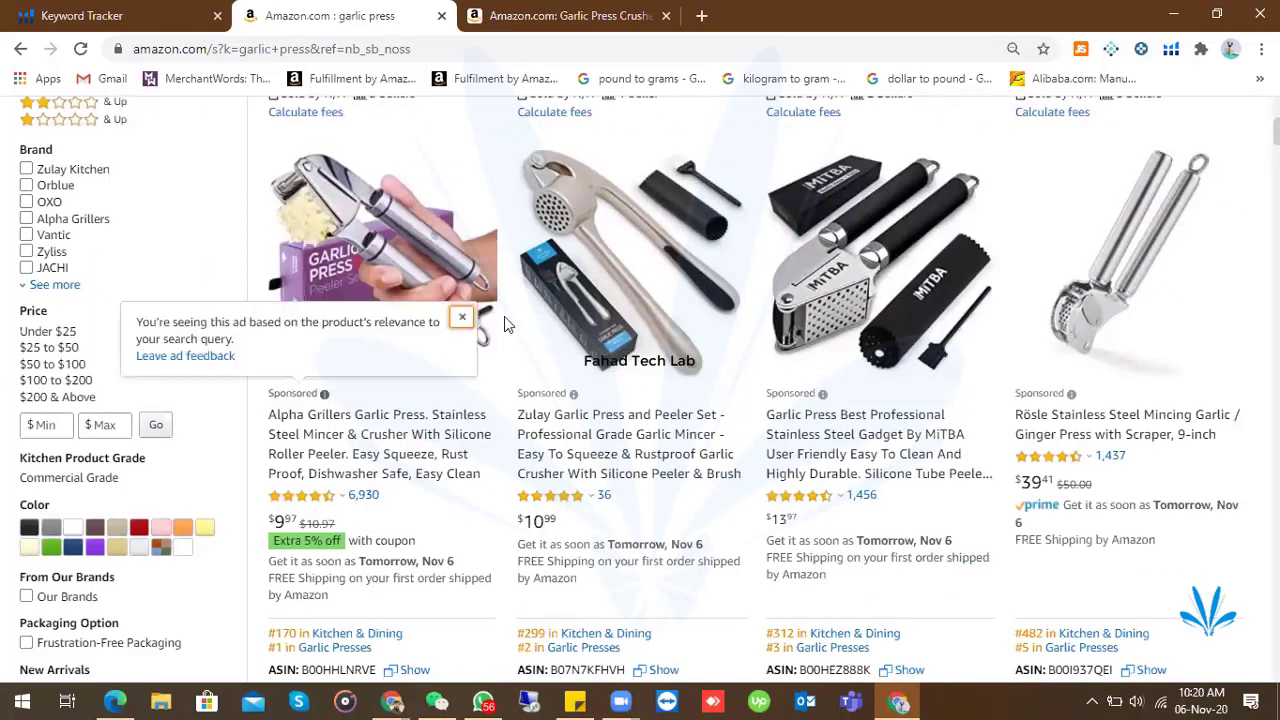
left_click(415, 278)
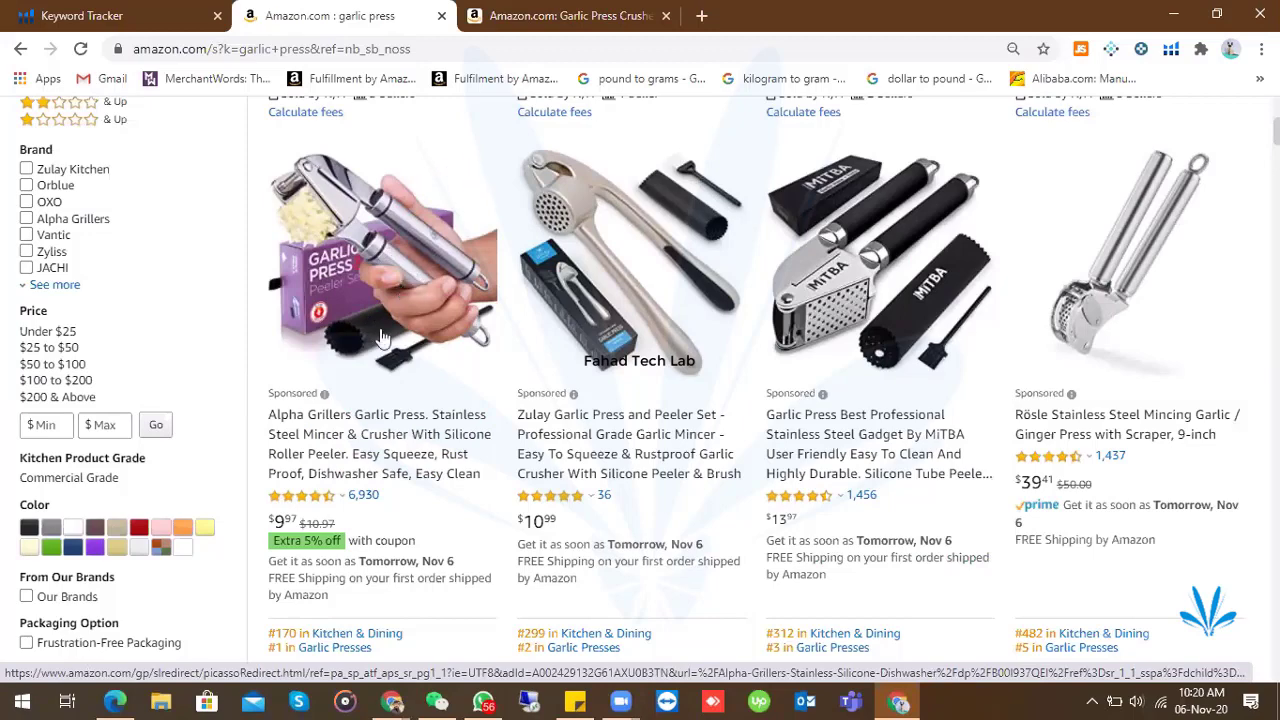
left_click_drag(345, 395, 266, 396)
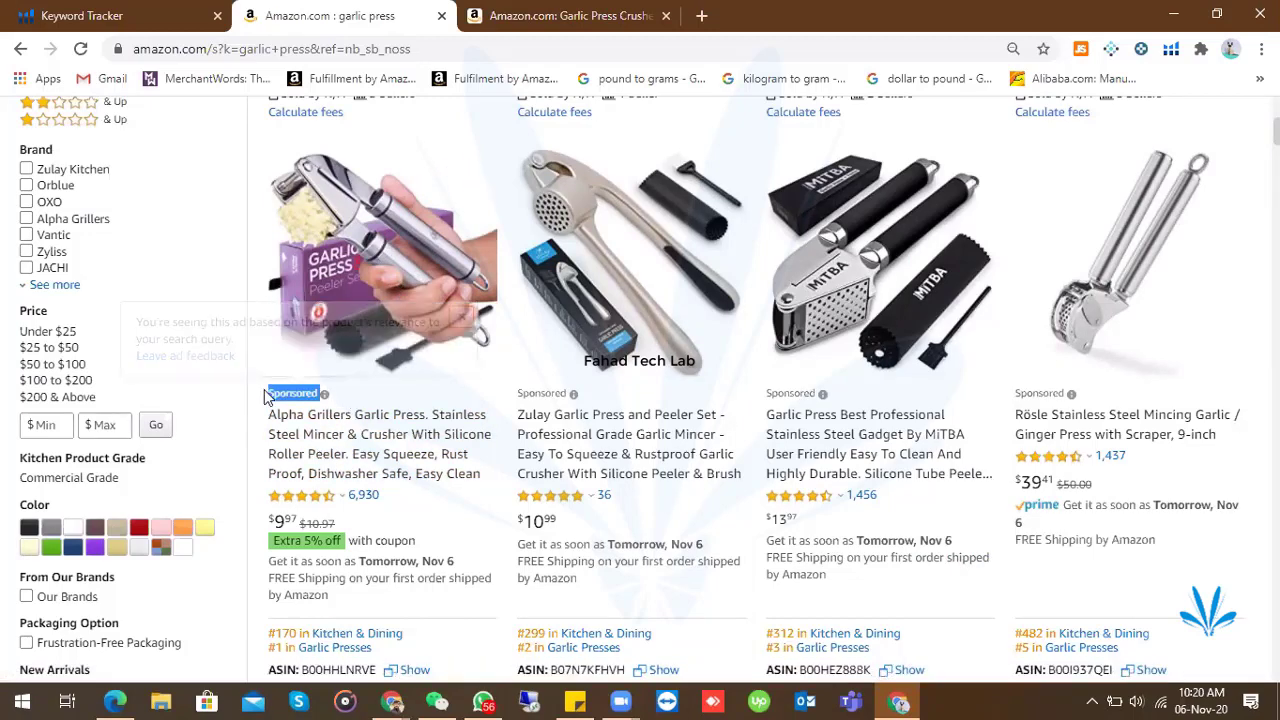
mouse_move(297, 393)
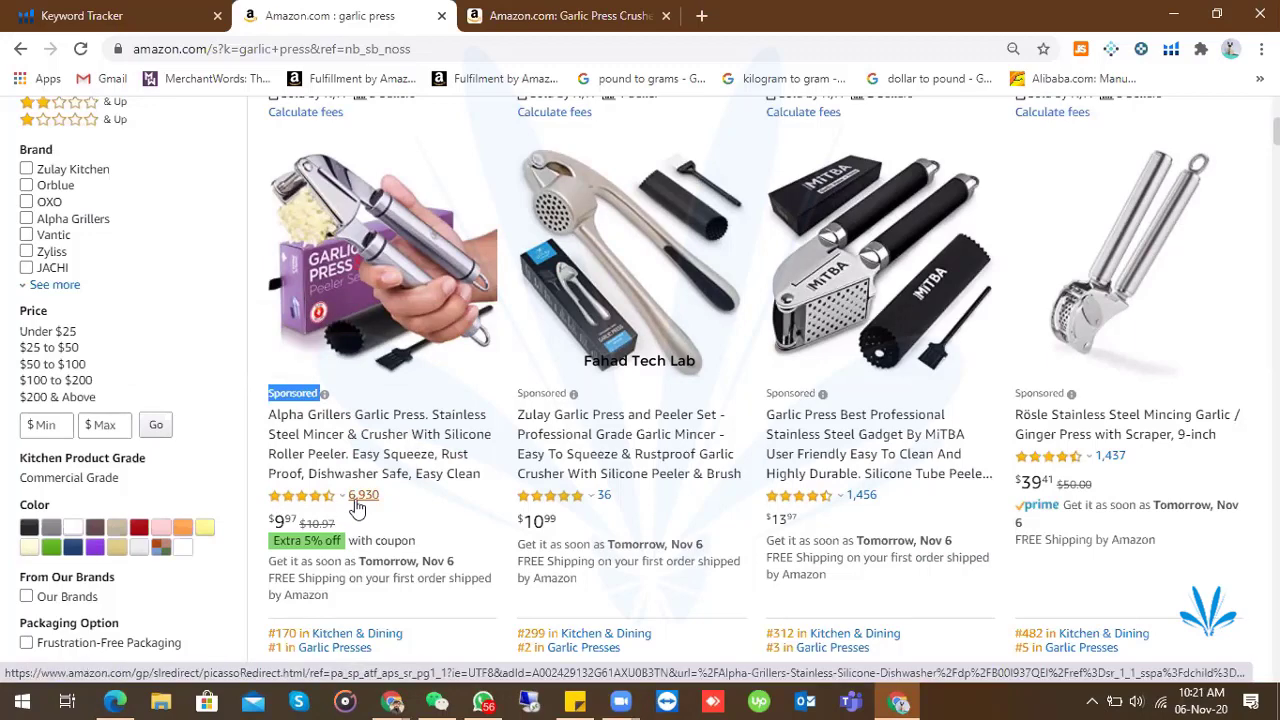
left_click(324, 395)
- Highlight the garlic press keyword in the search box and page address, and relate it to the sponsored and organic listings
scroll(380, 322, "up", 5)
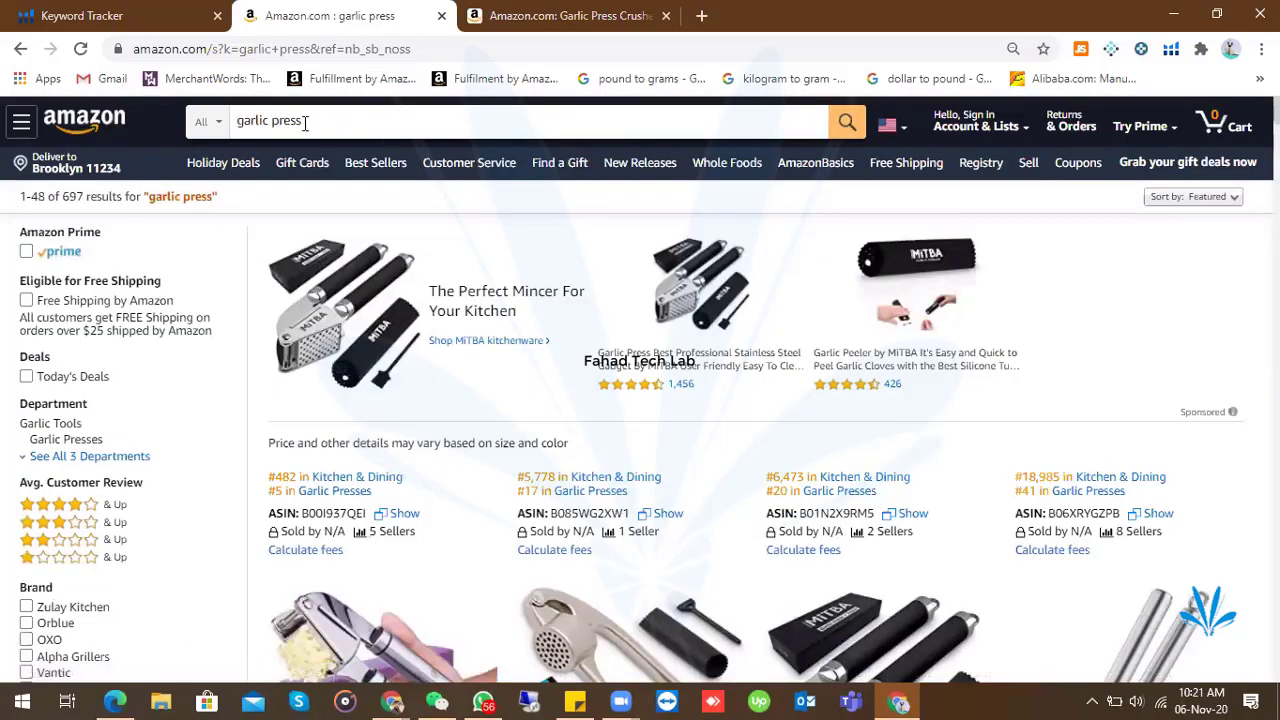
left_click(398, 120)
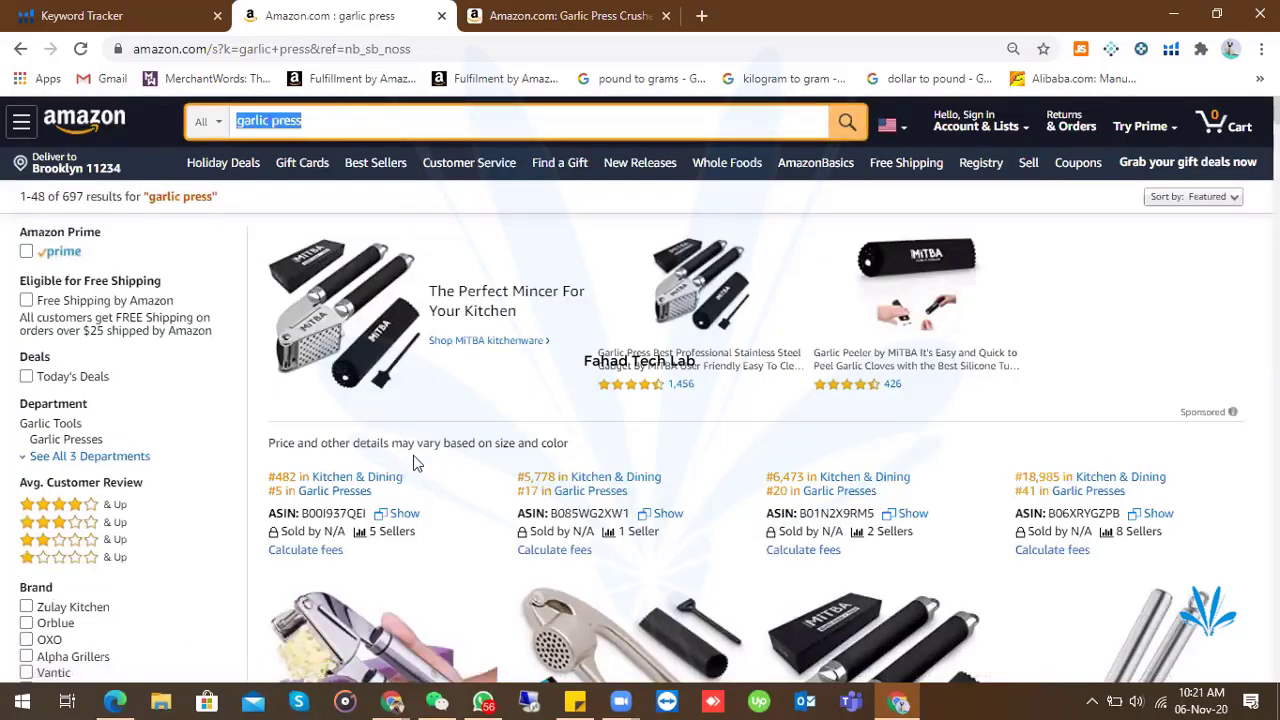
scroll(415, 454, "down", 2)
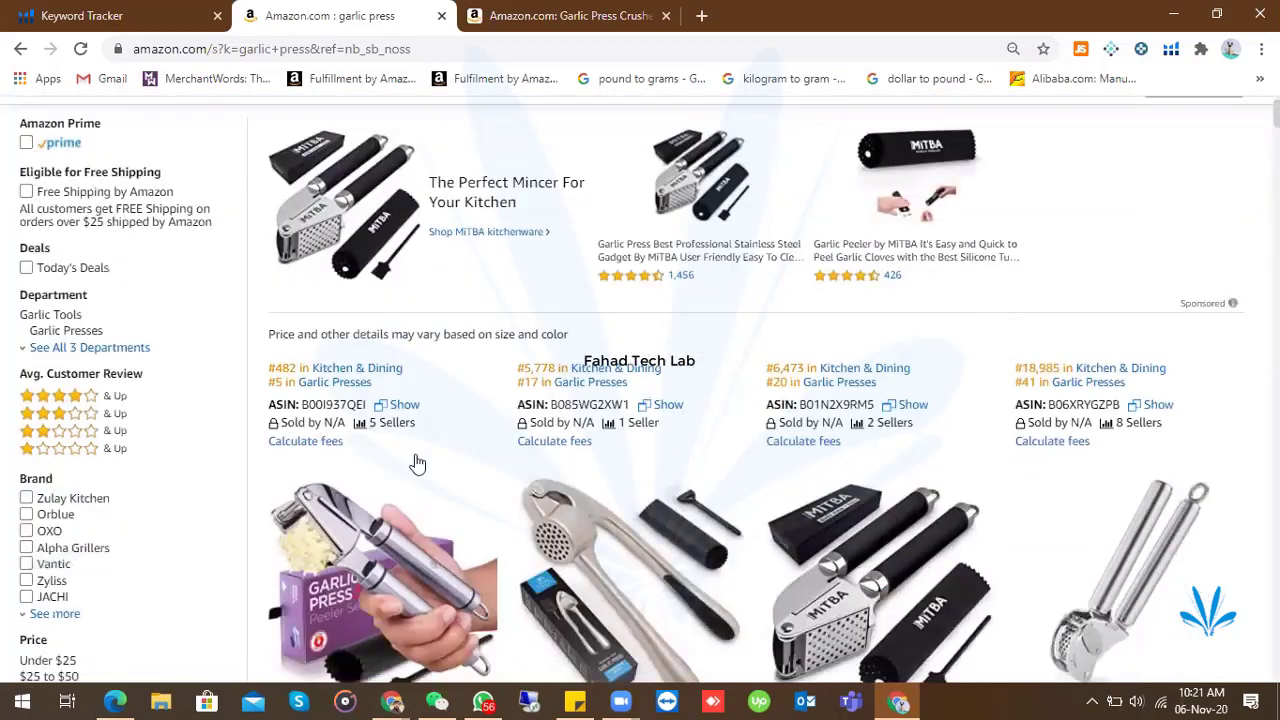
scroll(457, 457, "down", 2)
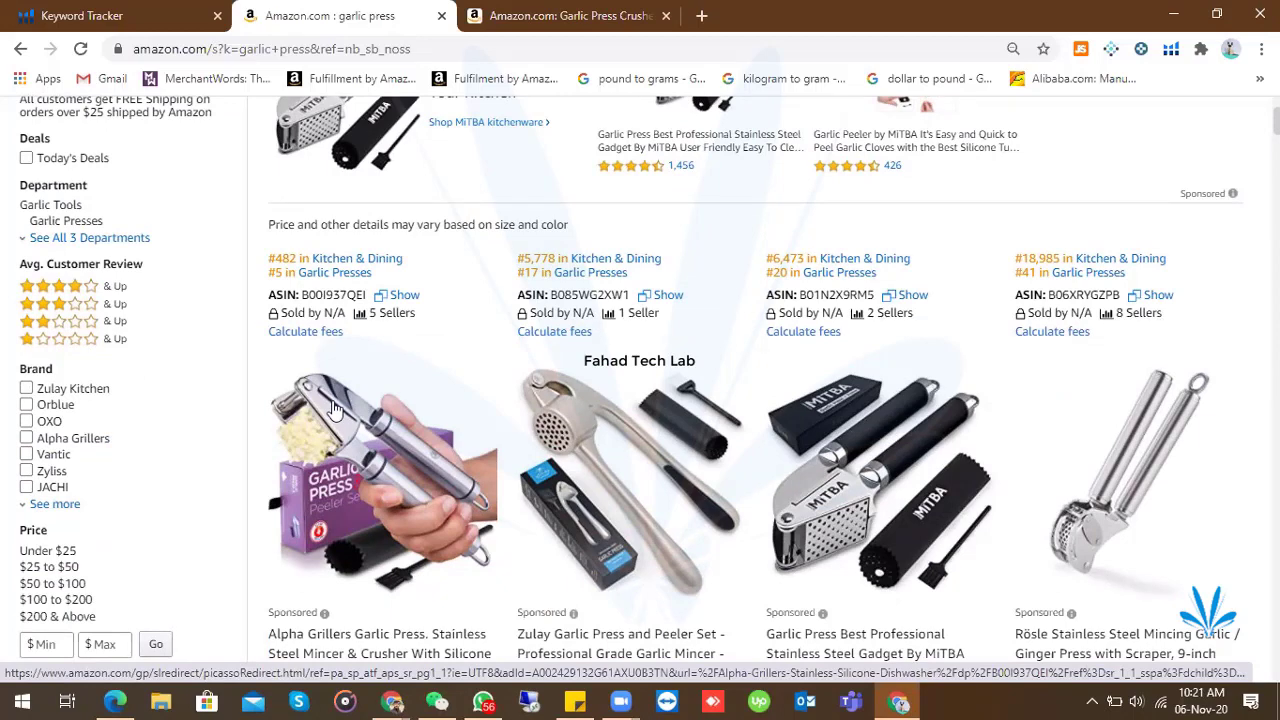
scroll(335, 408, "down", 2)
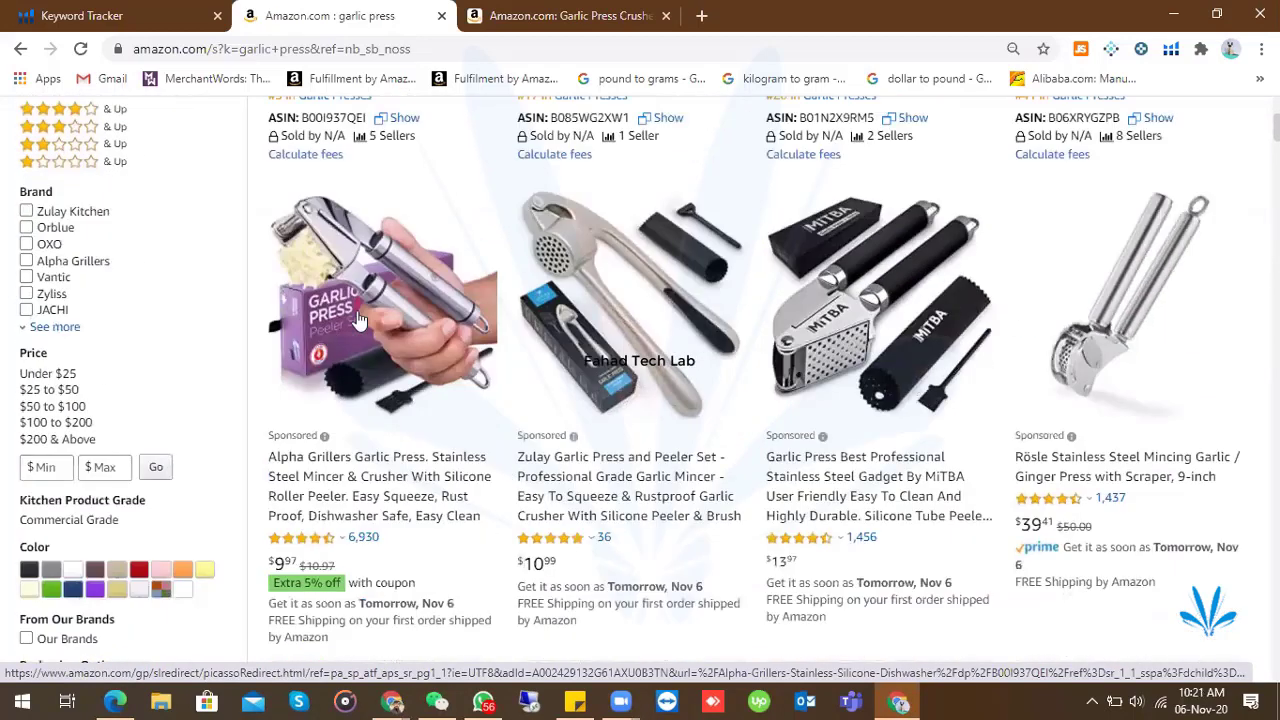
scroll(370, 492, "down", 2)
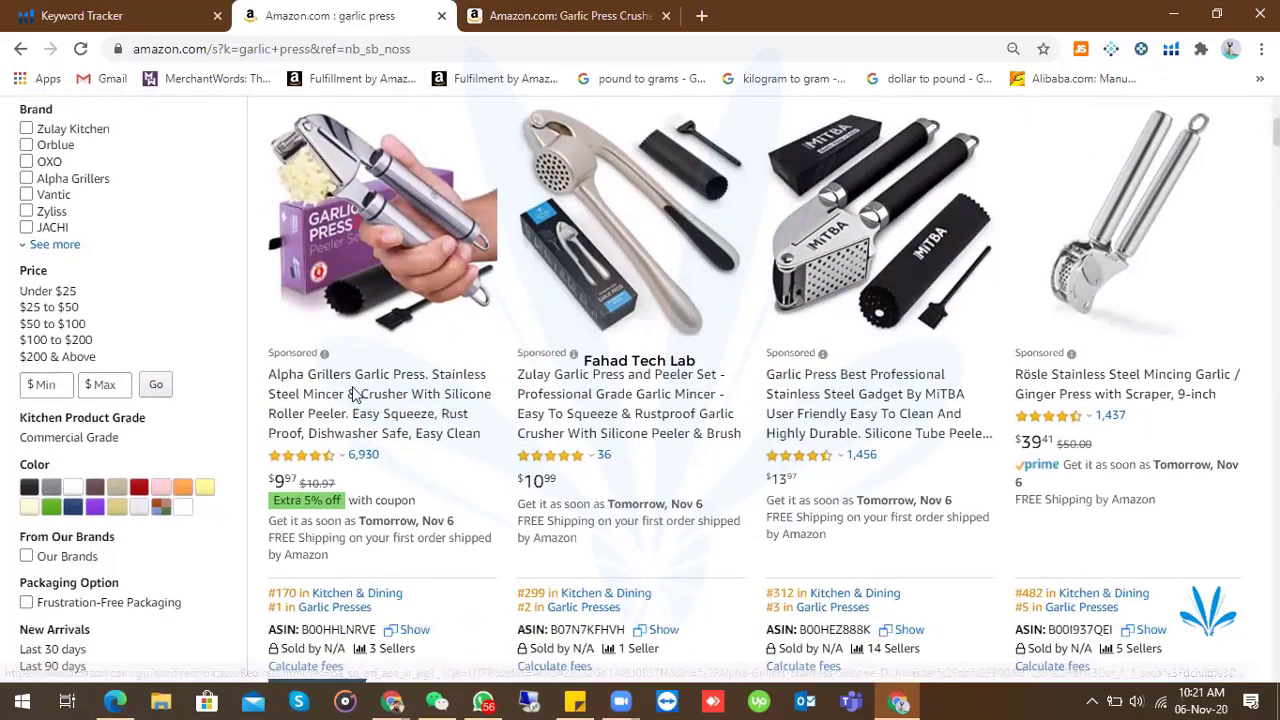
scroll(381, 537, "down", 2)
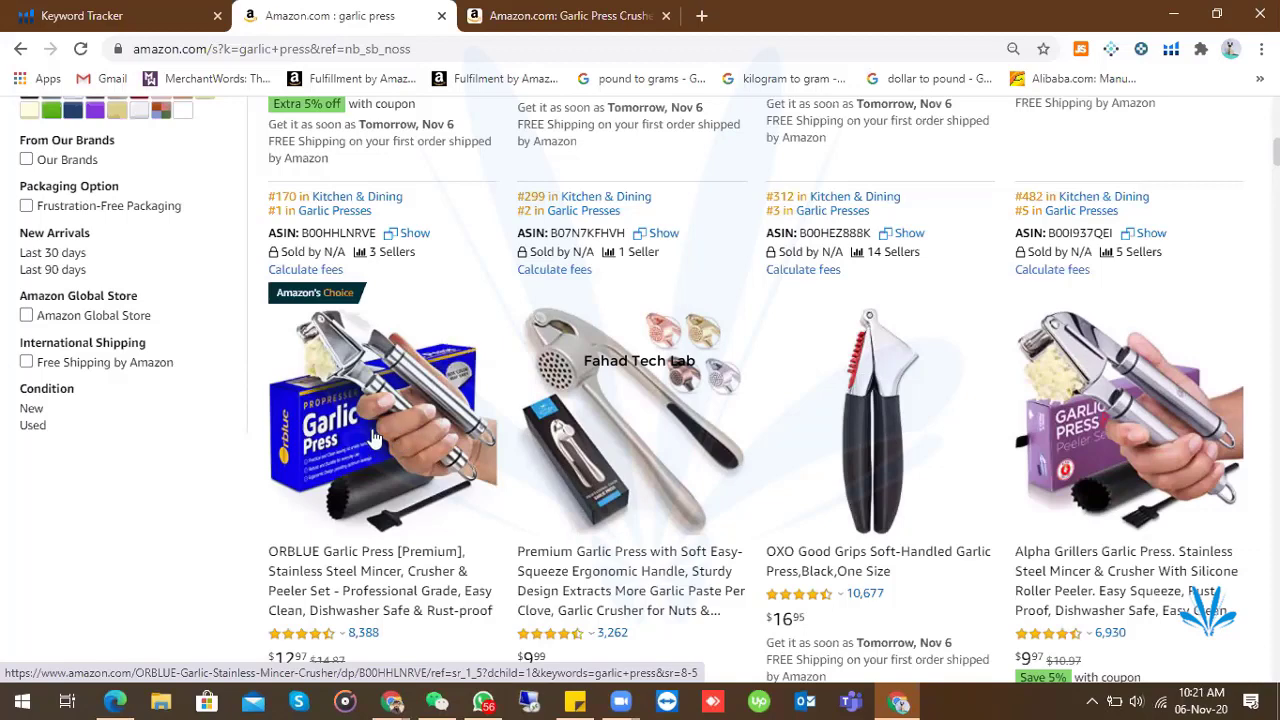
scroll(372, 438, "up", 5)
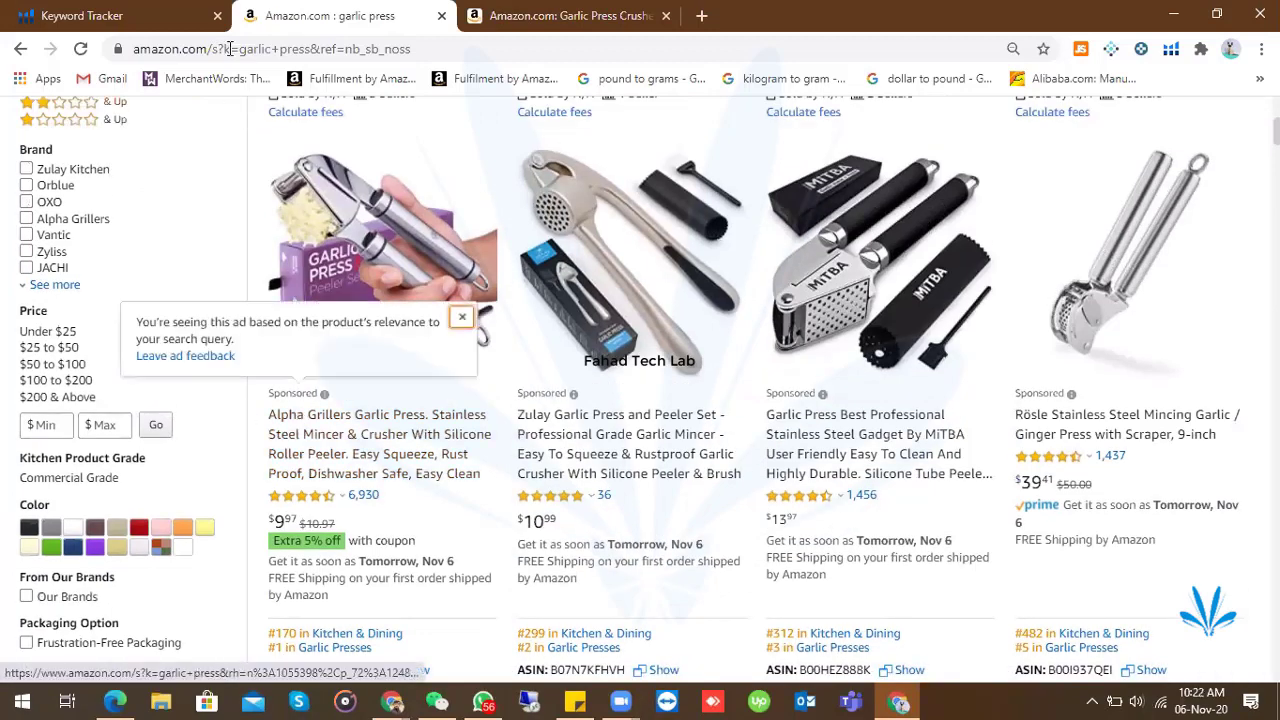
left_click_drag(239, 49, 312, 50)
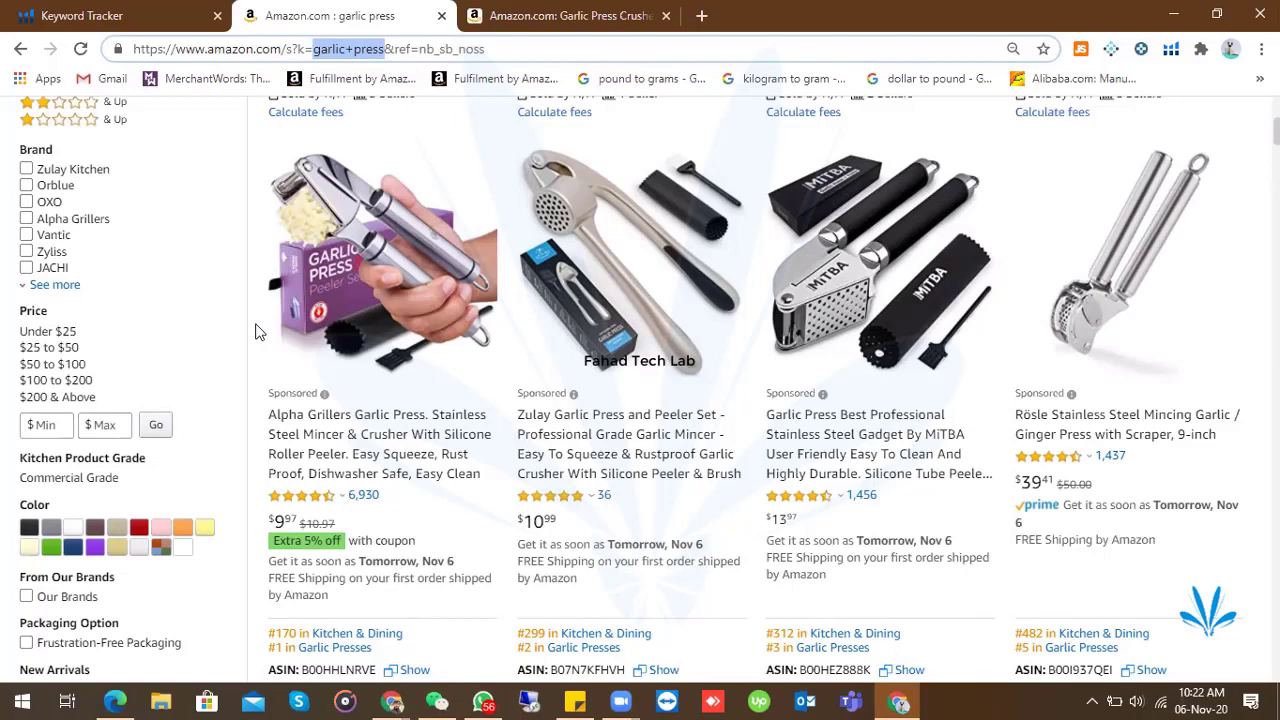
- Switch to the Seller Central home page and point out its Advertising options
mouse_move(395, 703)
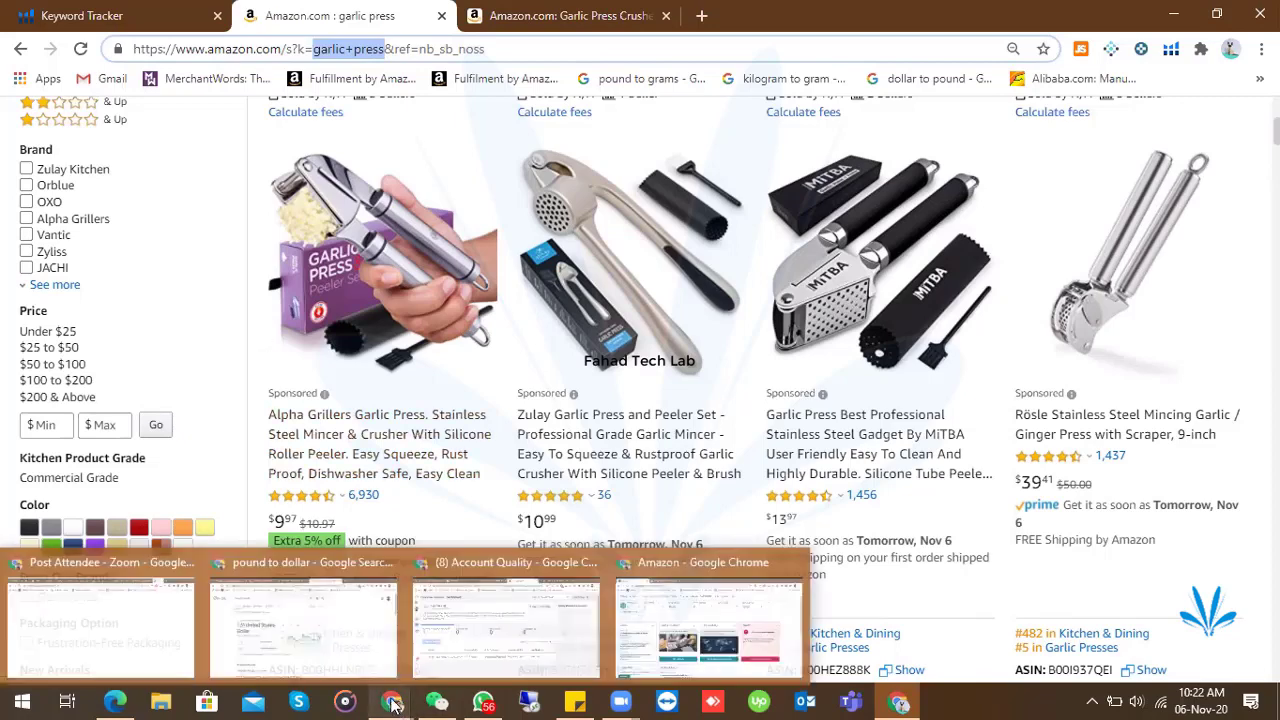
left_click(708, 620)
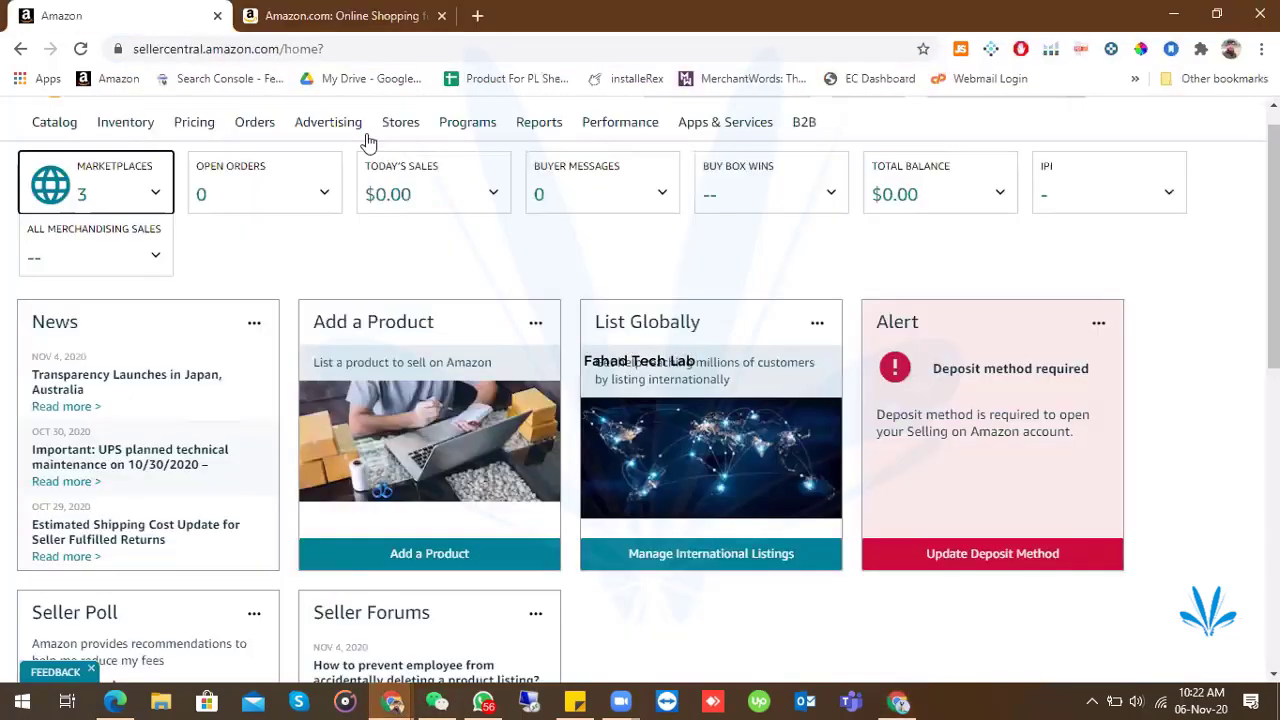
mouse_move(343, 128)
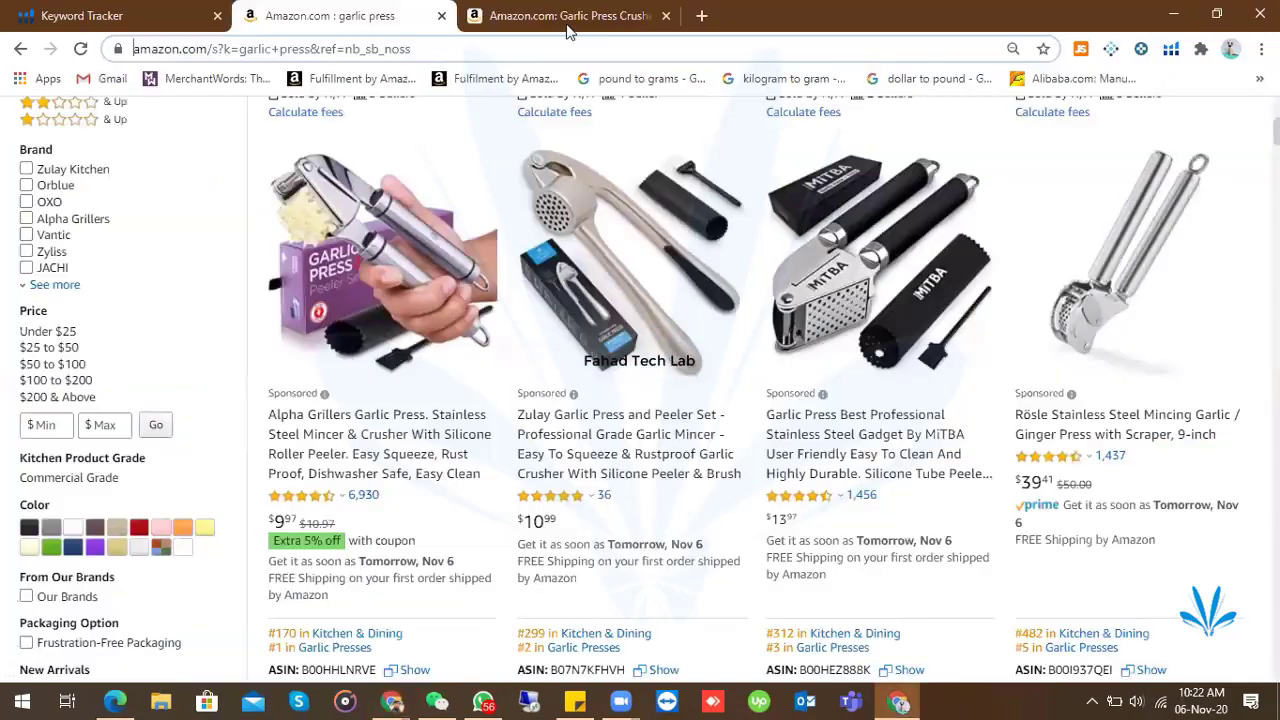
- Return to the Venoya garlic press listing and look through its videos, related sponsored products, customer questions and product comparison
key("ctrl+Tab")
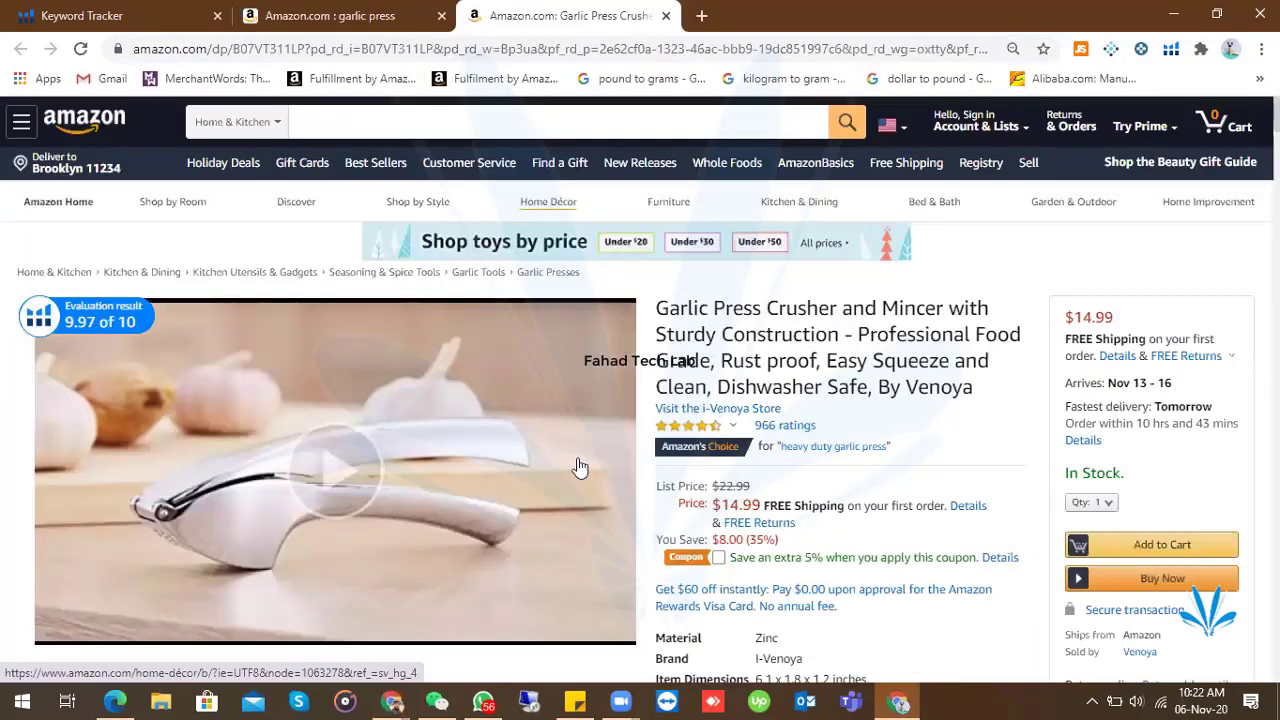
scroll(577, 457, "down", 15)
scroll(578, 460, "down", 10)
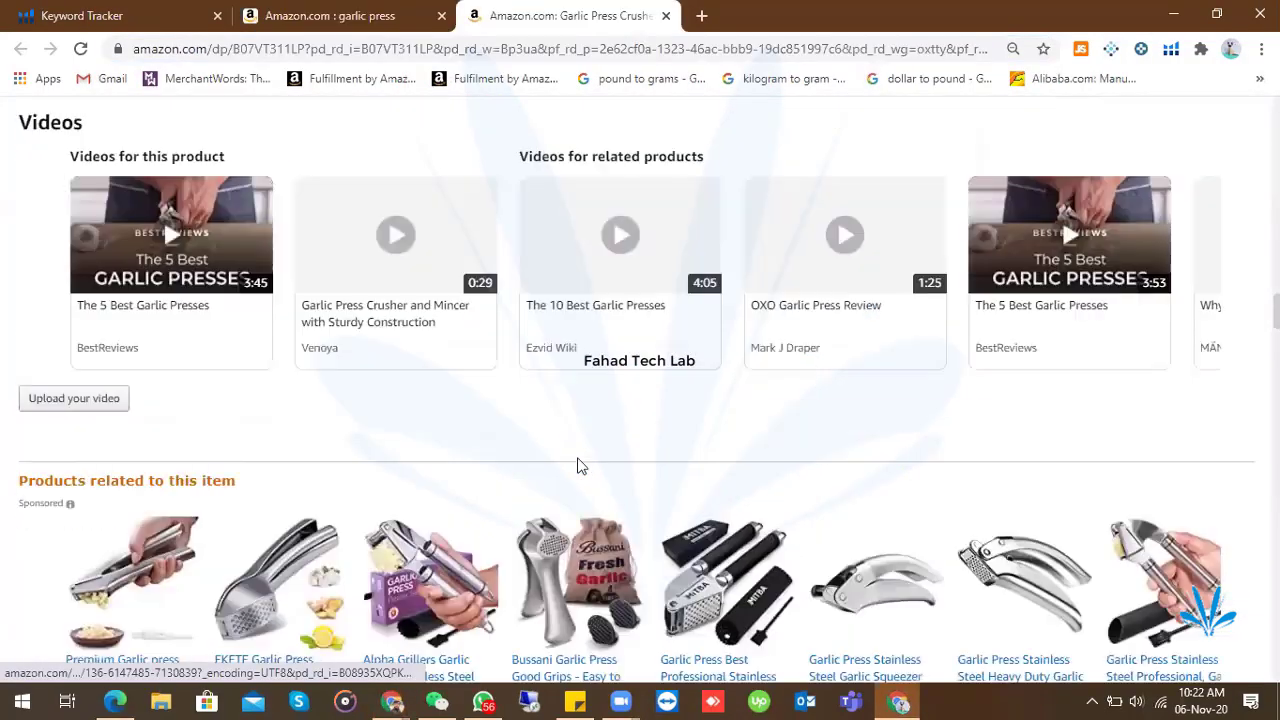
scroll(578, 464, "up", 5)
scroll(577, 465, "up", 10)
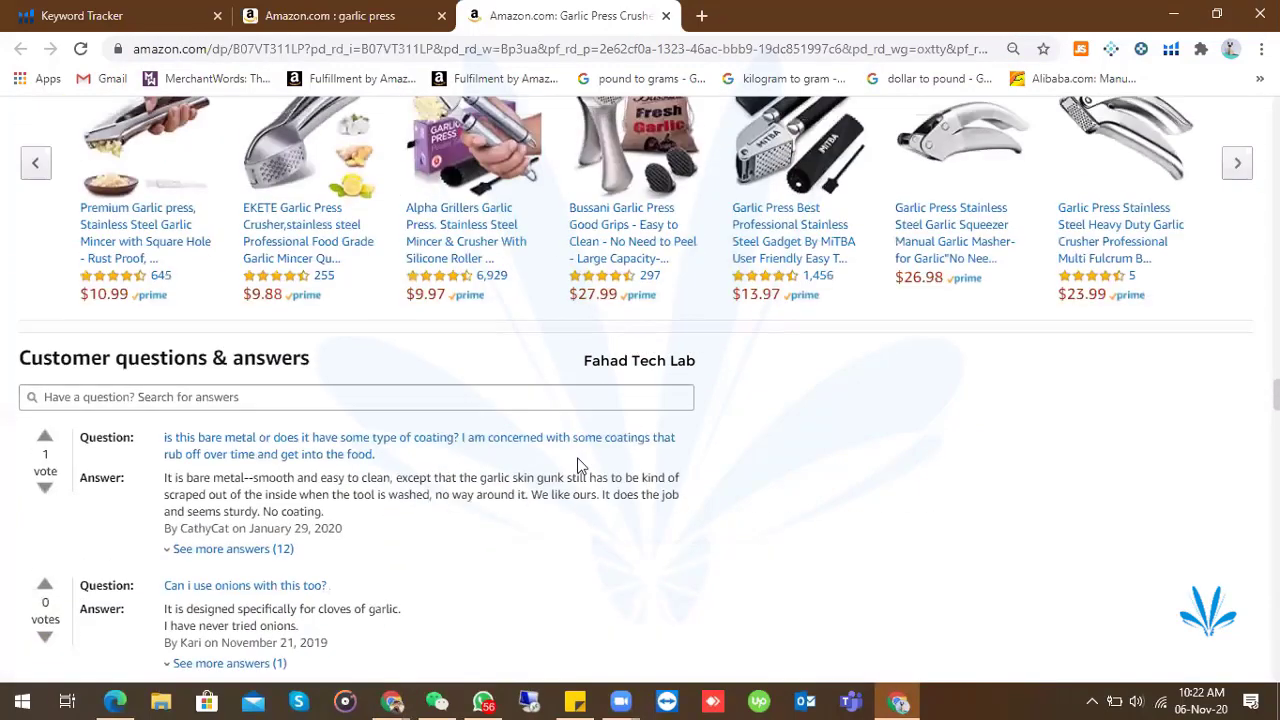
scroll(549, 426, "up", 10)
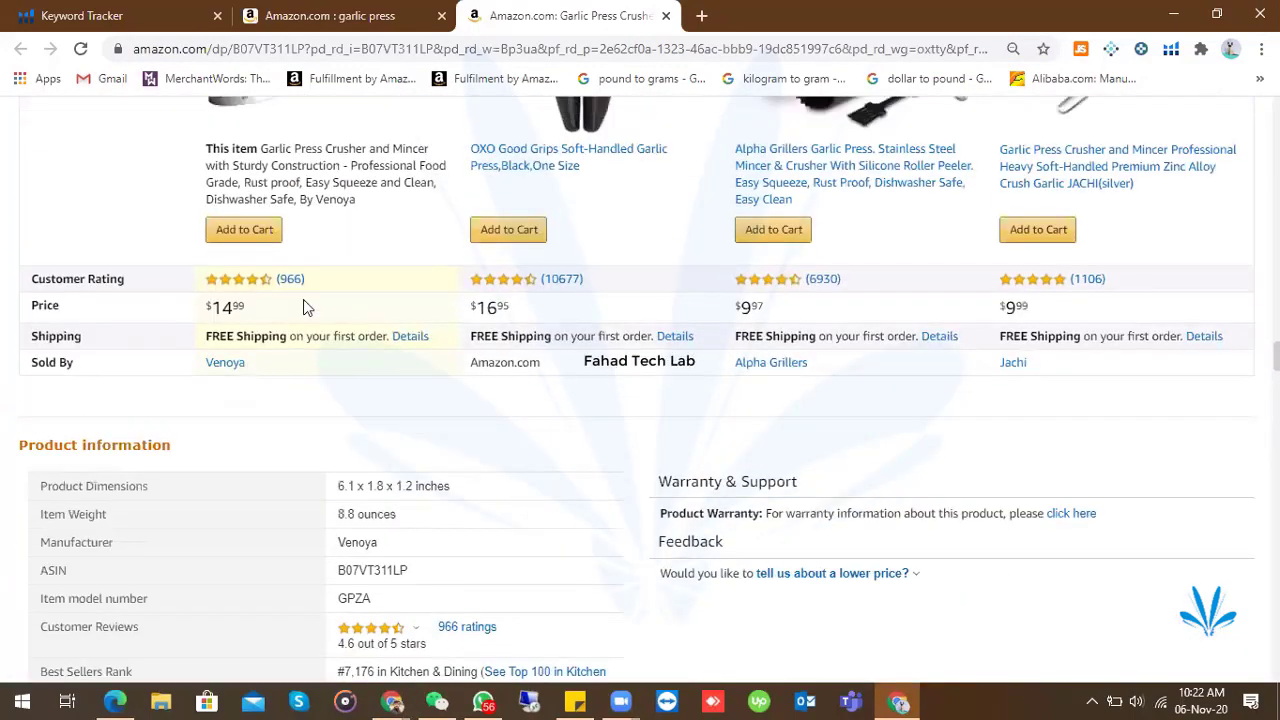
- Examine the Product Description images and feature blocks of the Venoya garlic press listing
scroll(461, 423, "up", 10)
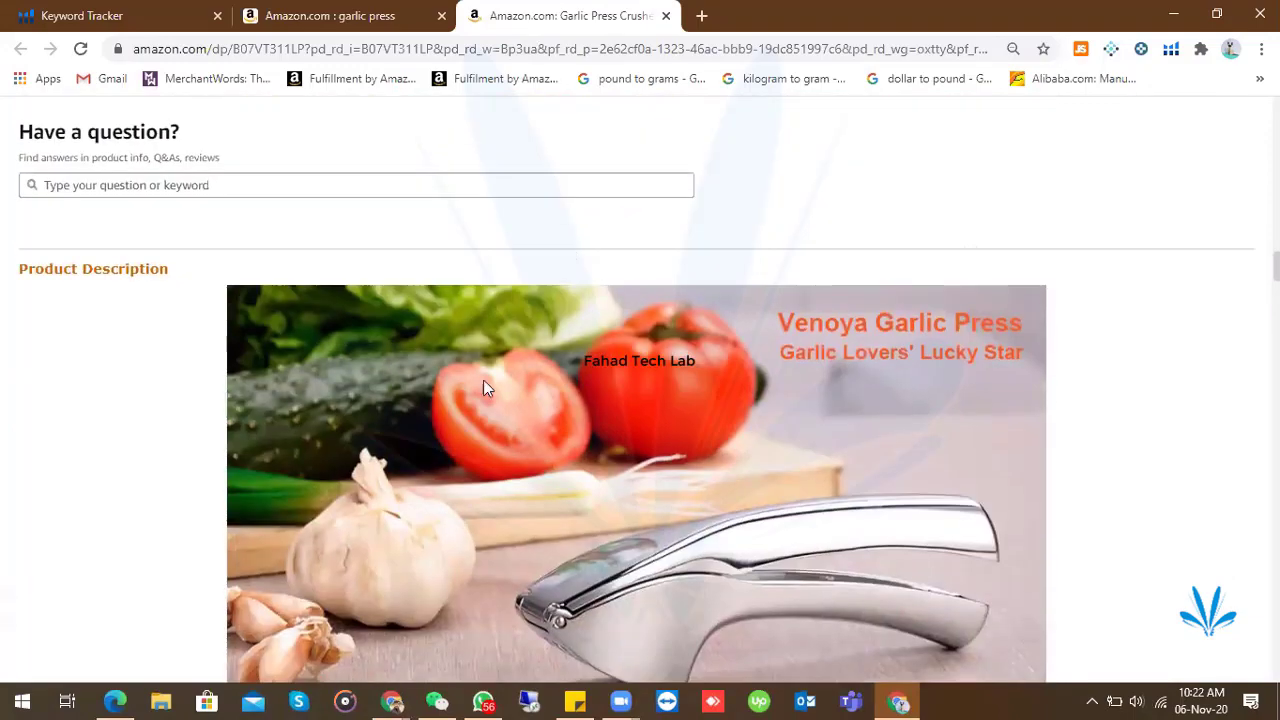
scroll(598, 373, "down", 7)
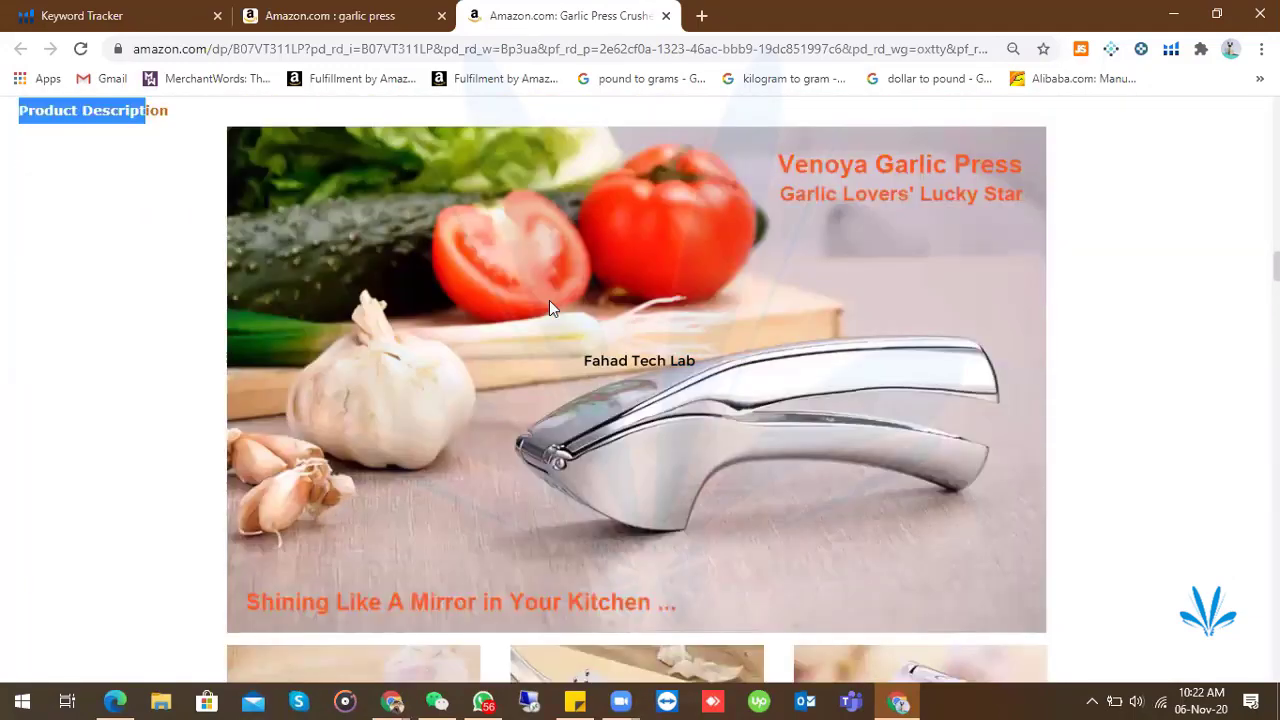
scroll(514, 504, "up", 4)
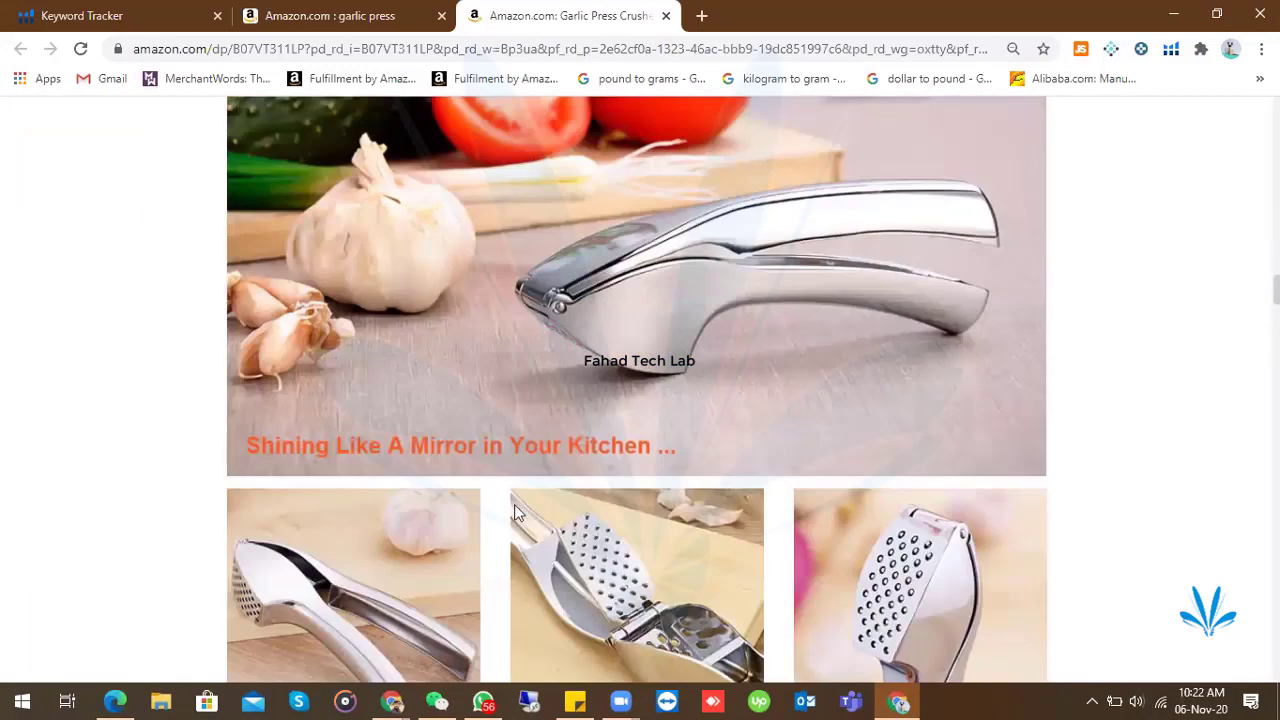
scroll(670, 470, "down", 4)
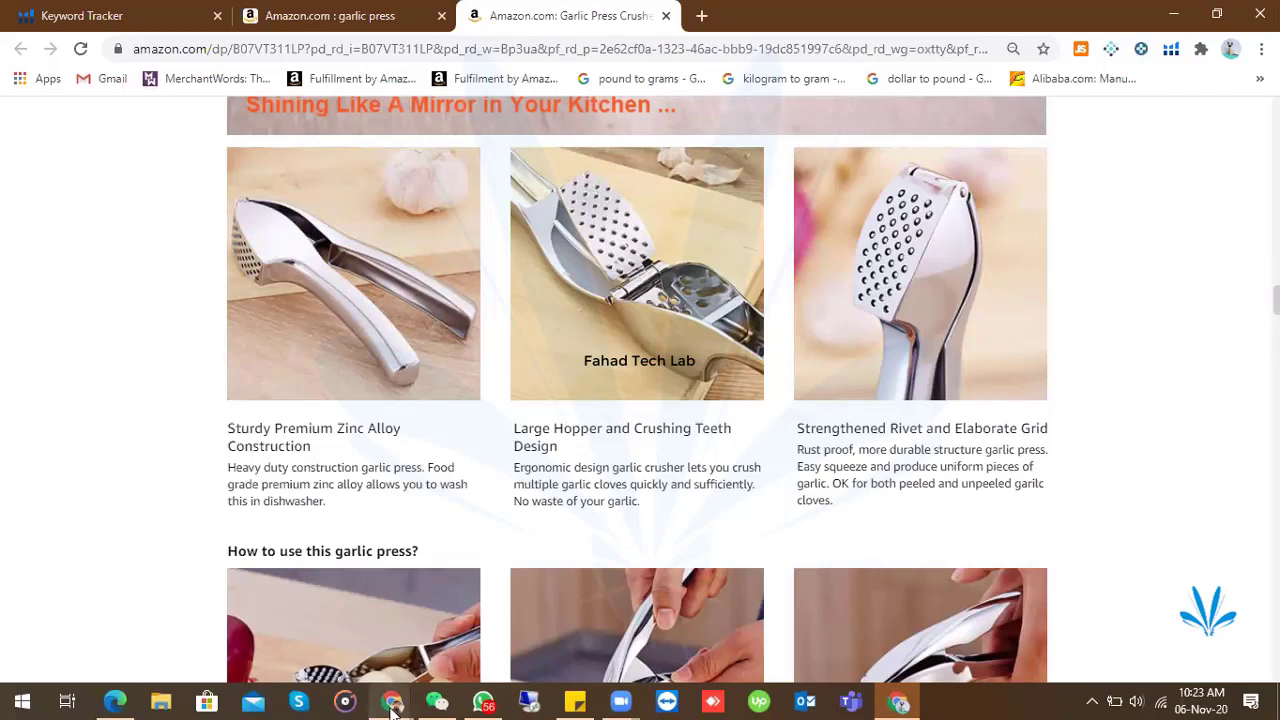
- Switch to the Seller Central home page and show the Advertising options again
mouse_move(392, 705)
left_click(670, 615)
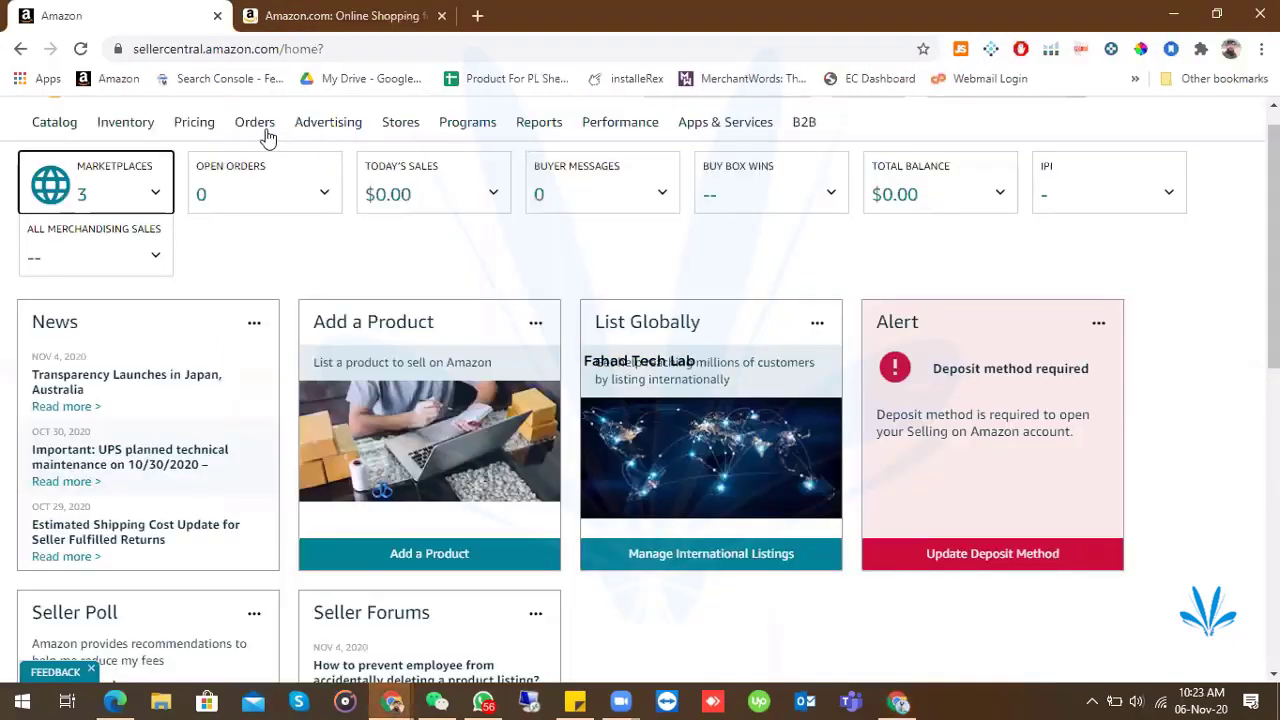
mouse_move(330, 135)
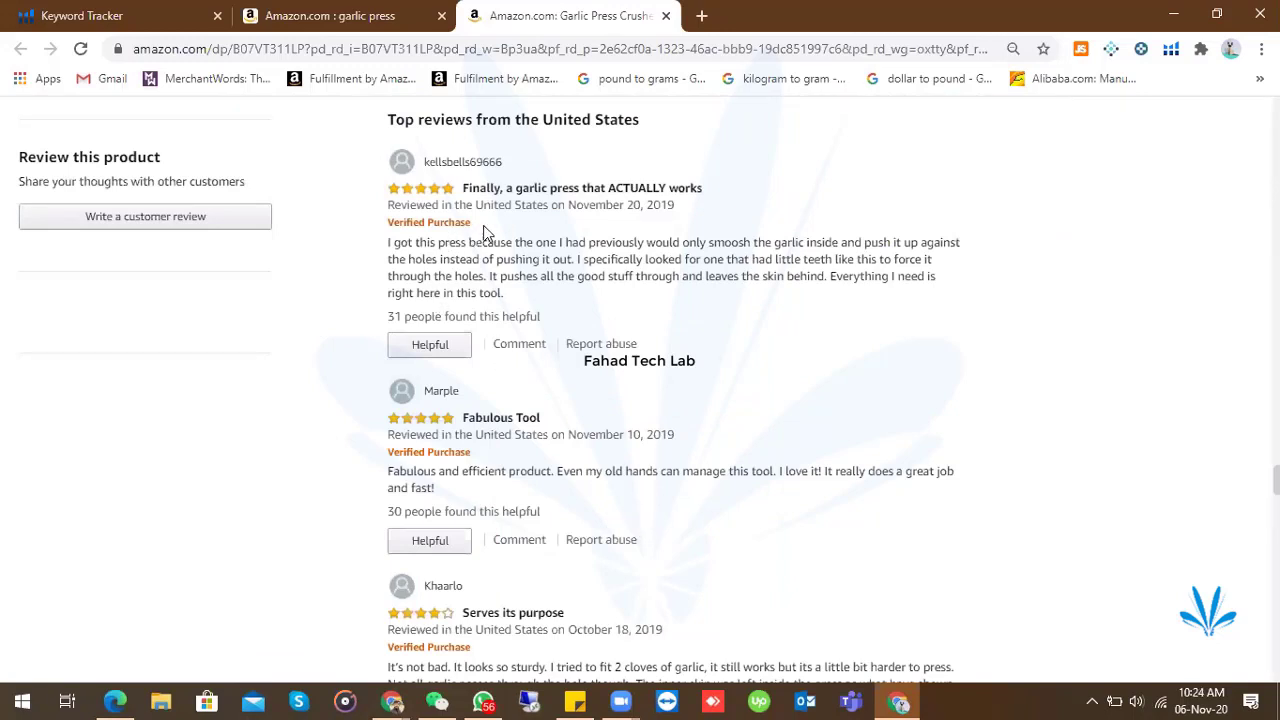
- Highlight the Verified Purchase label and text of the first top review of the Venoya garlic press, and look through the following reviews
left_click_drag(486, 232, 380, 240)
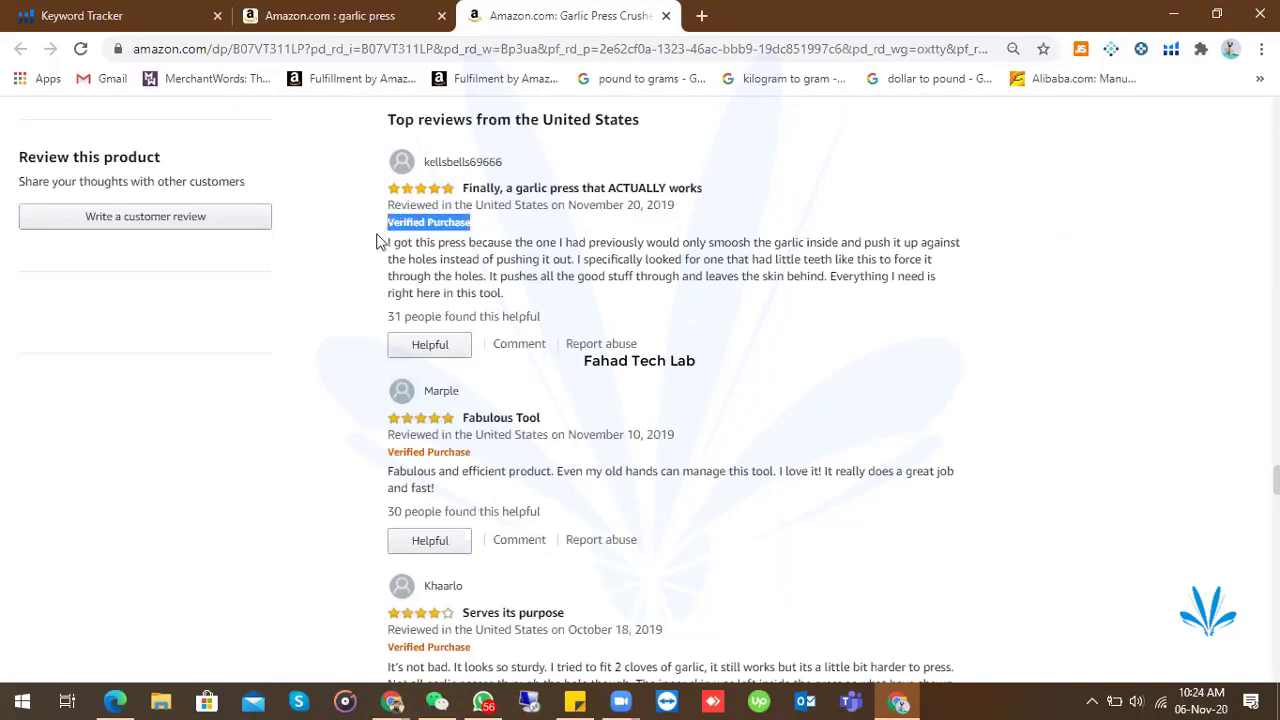
left_click(350, 332)
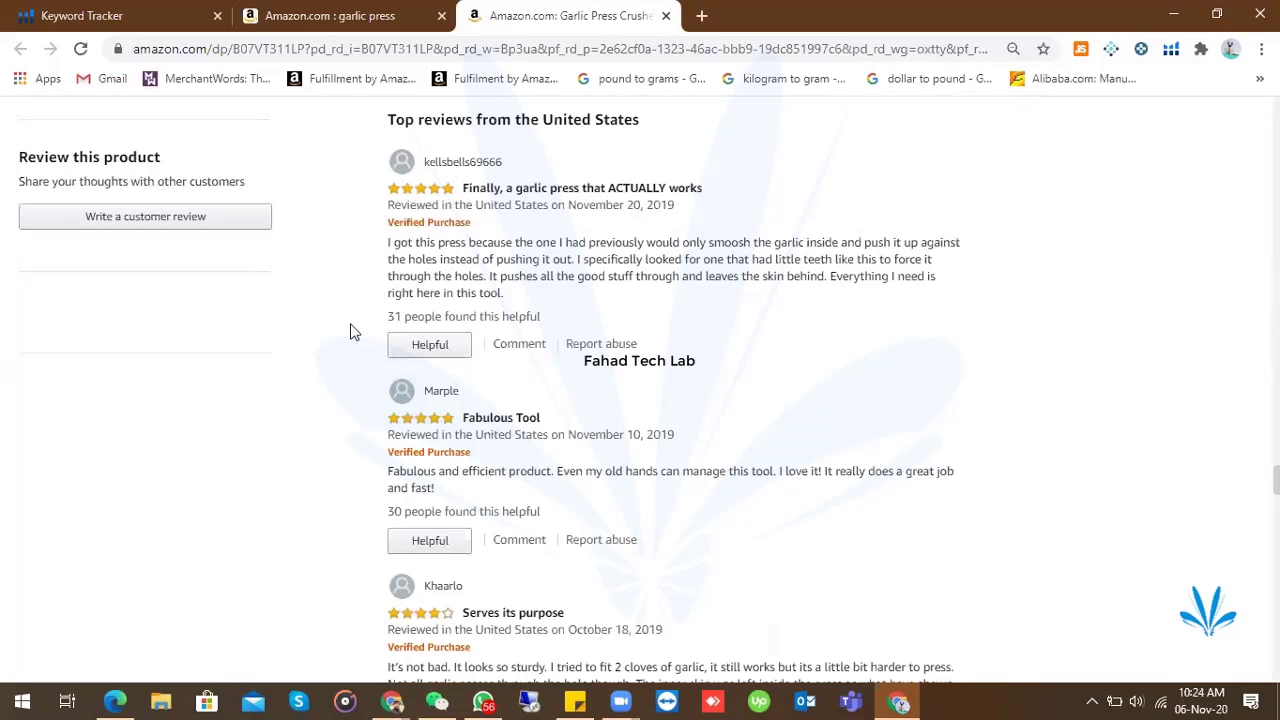
left_click_drag(381, 222, 474, 225)
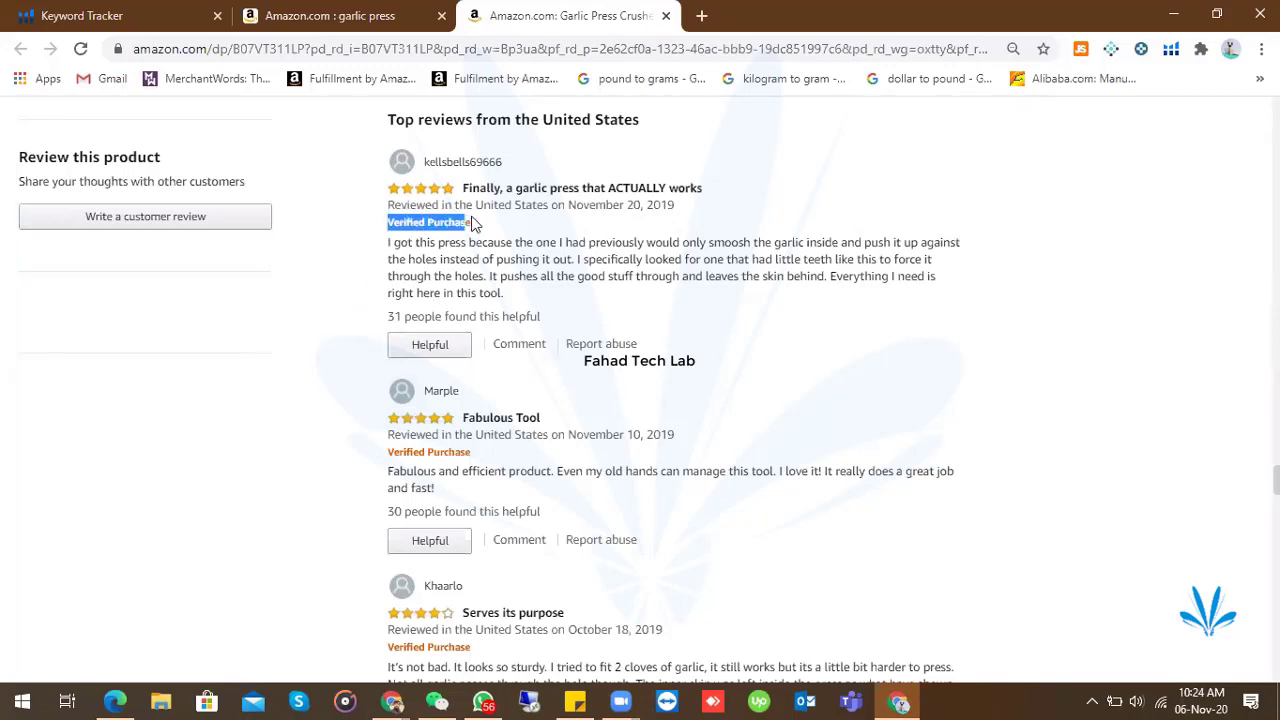
left_click(474, 225)
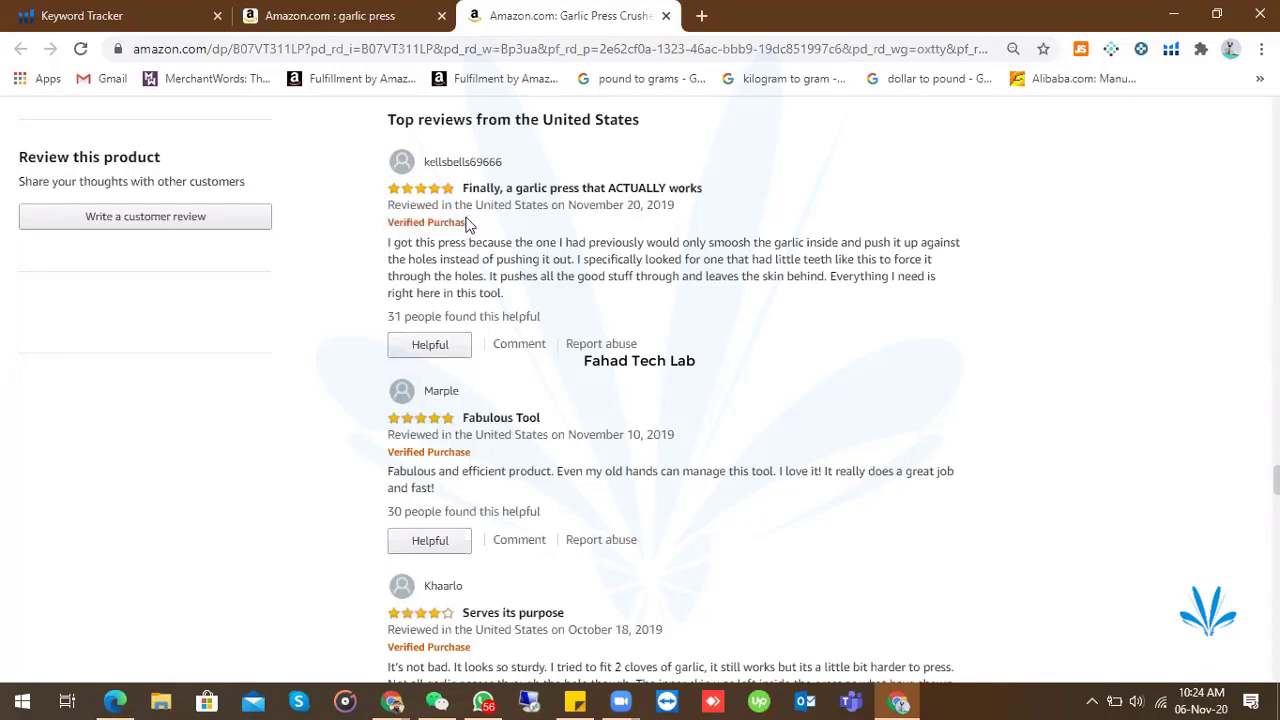
left_click_drag(474, 224, 389, 226)
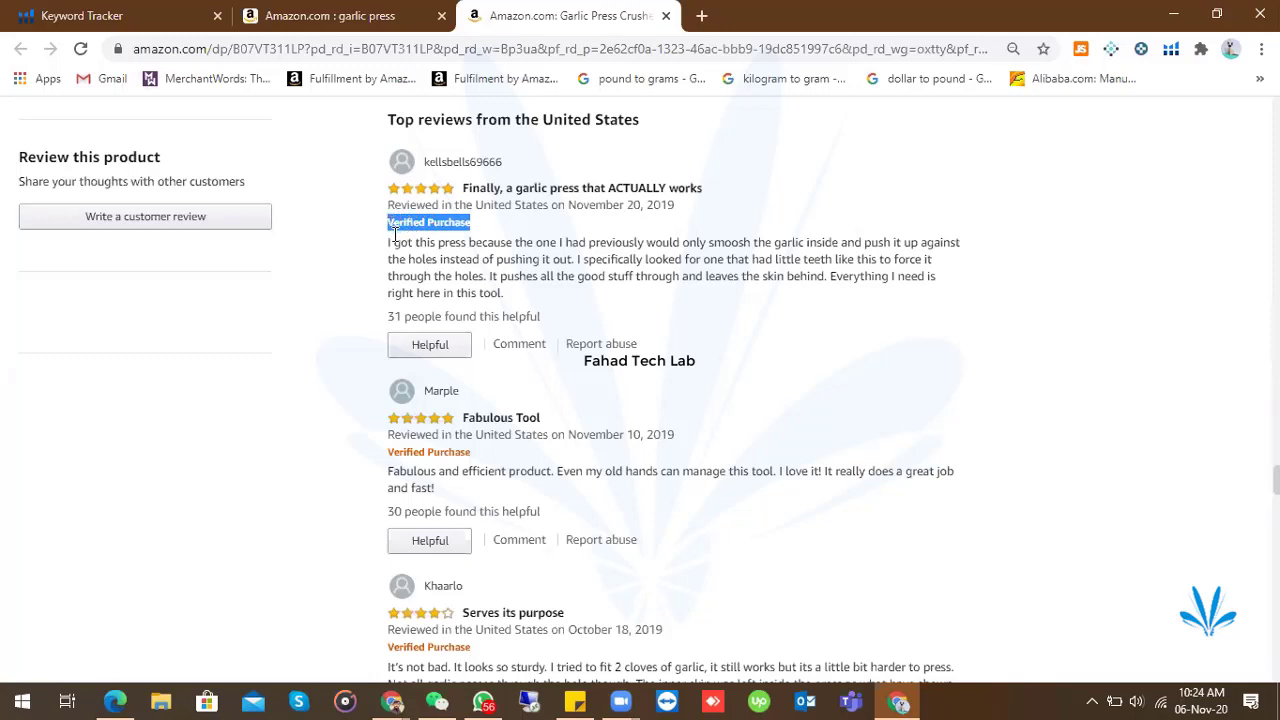
left_click(392, 234)
left_click_drag(556, 305, 376, 236)
left_click(346, 374)
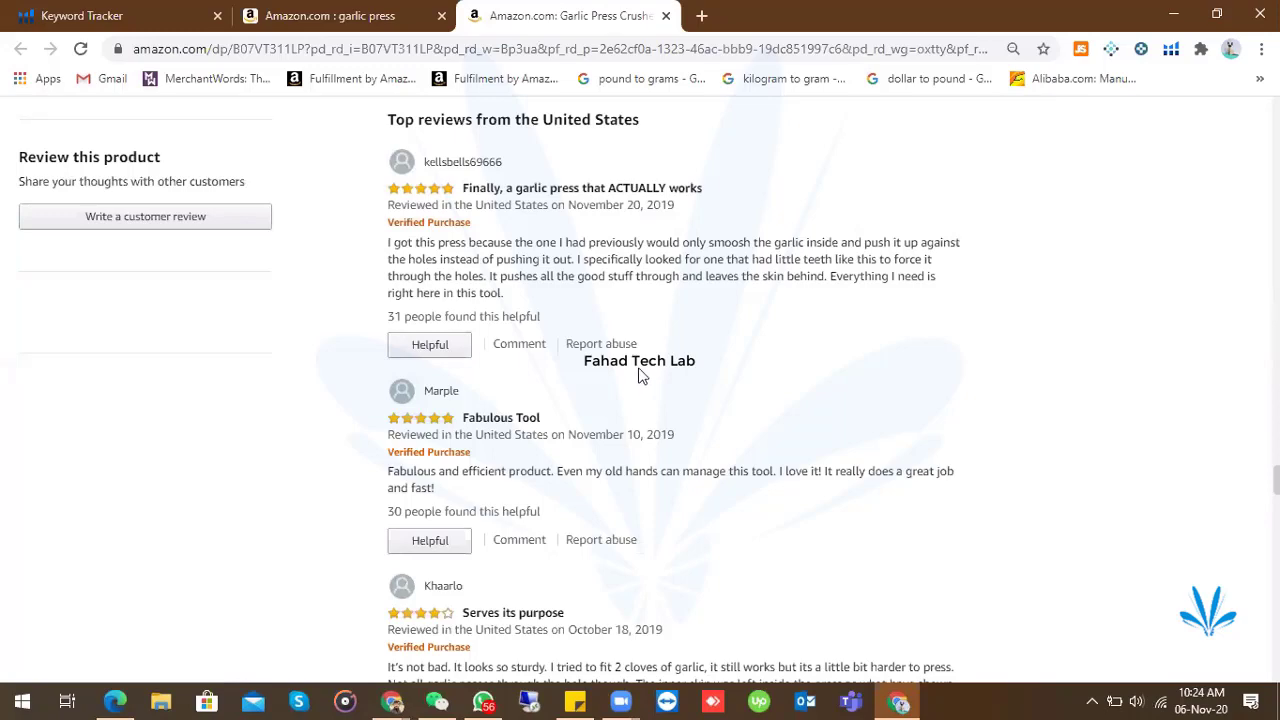
scroll(641, 375, "down", 2)
scroll(640, 373, "down", 2)
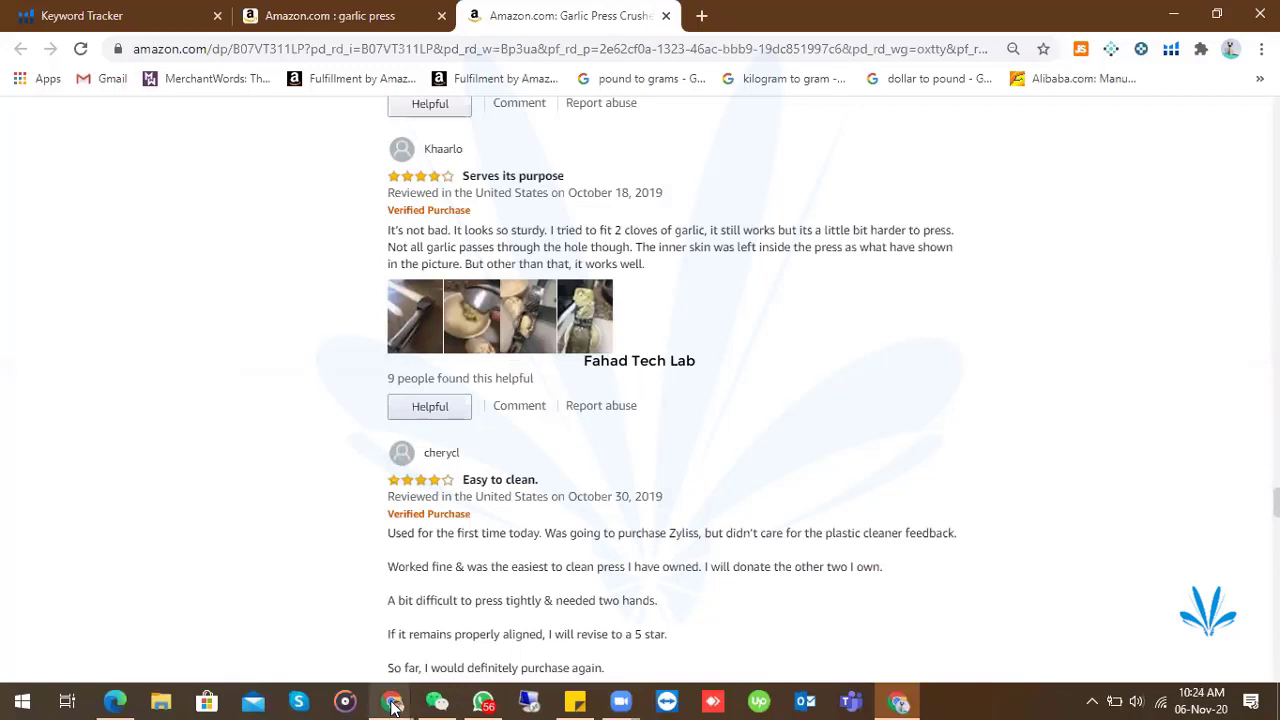
- Switch back to Seller Central and point out the Early Reviewer Program among the Advertising options
mouse_move(393, 706)
left_click(658, 604)
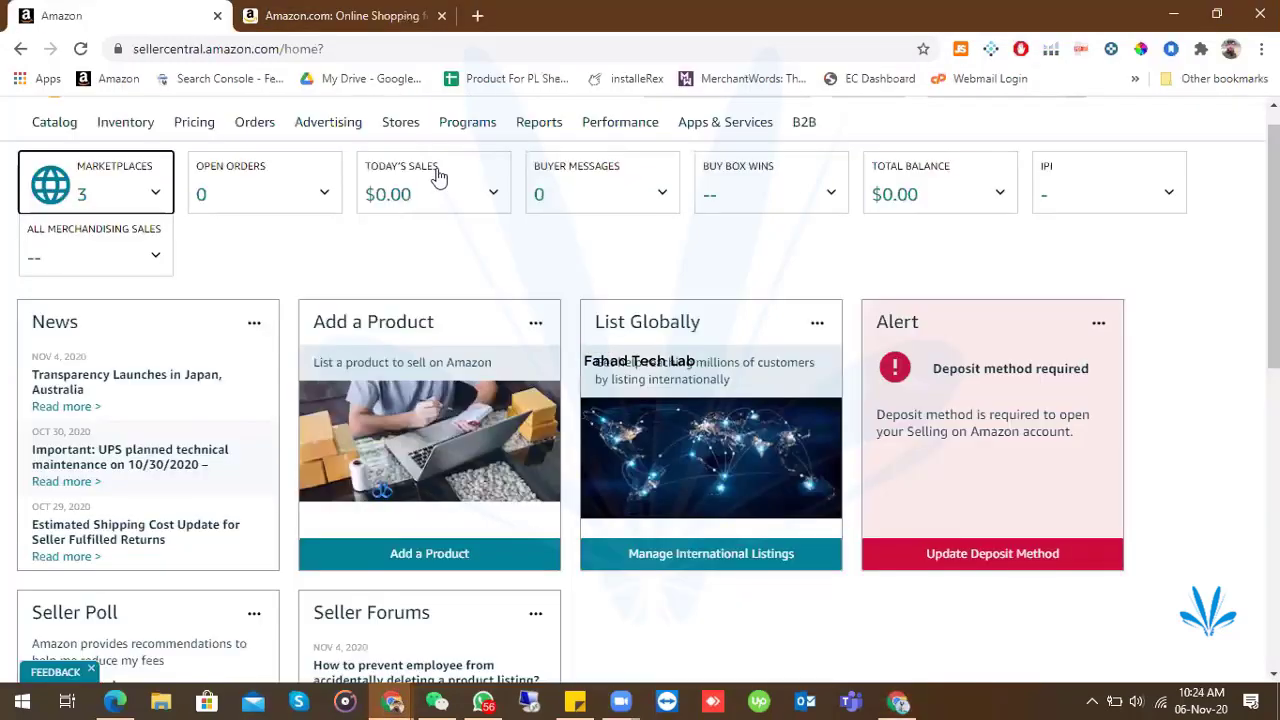
mouse_move(337, 128)
mouse_move(360, 130)
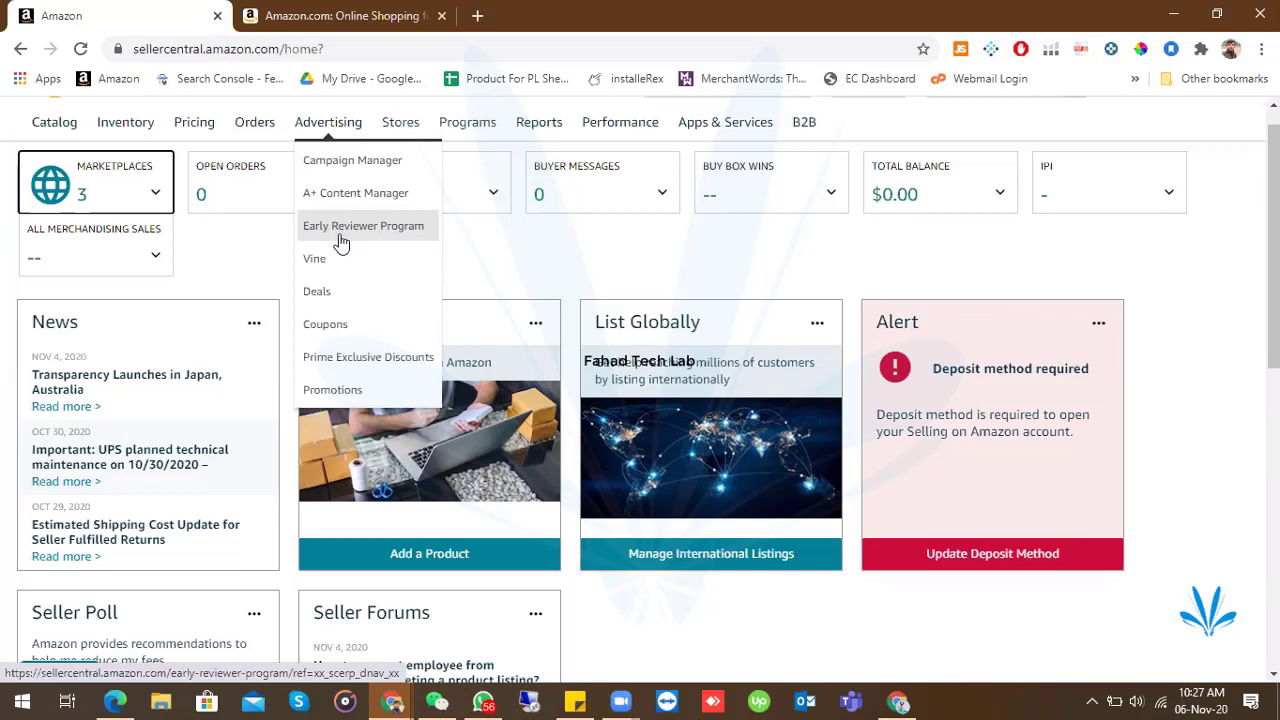
- Return to the Venoya garlic press listing and search All Departments for "underbed storage"
left_click(898, 702)
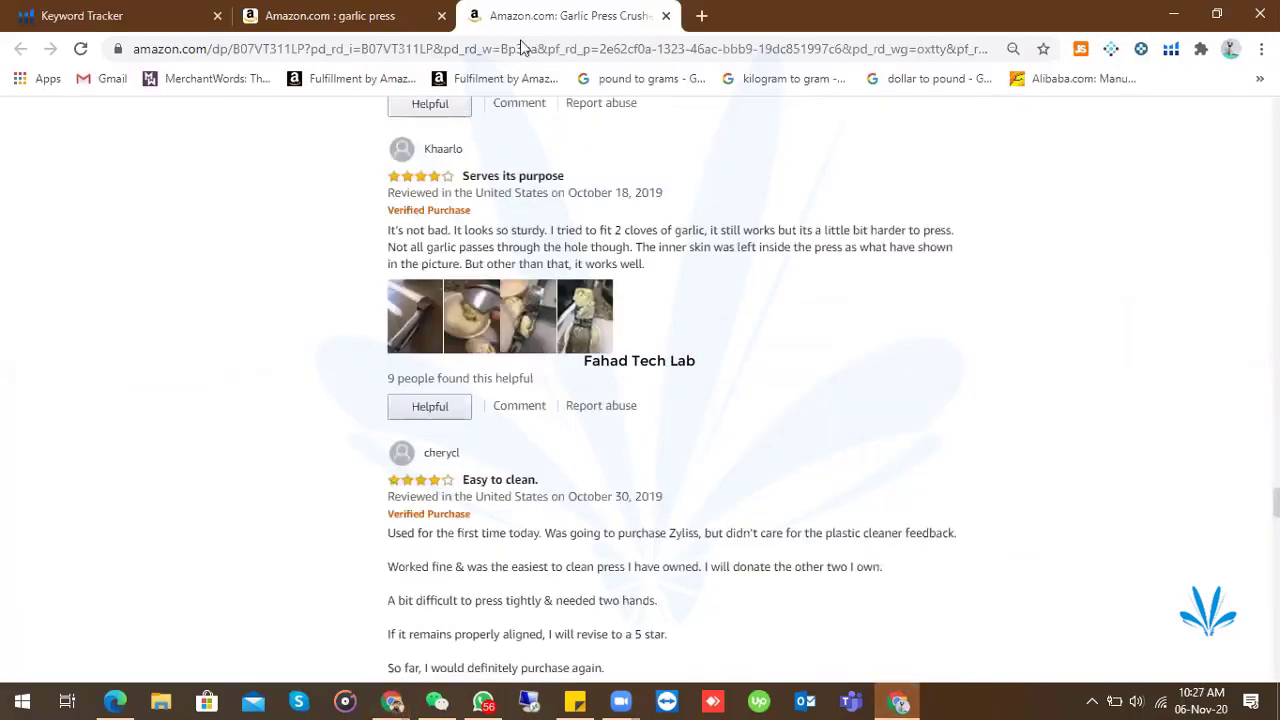
scroll(380, 143, "up", 15)
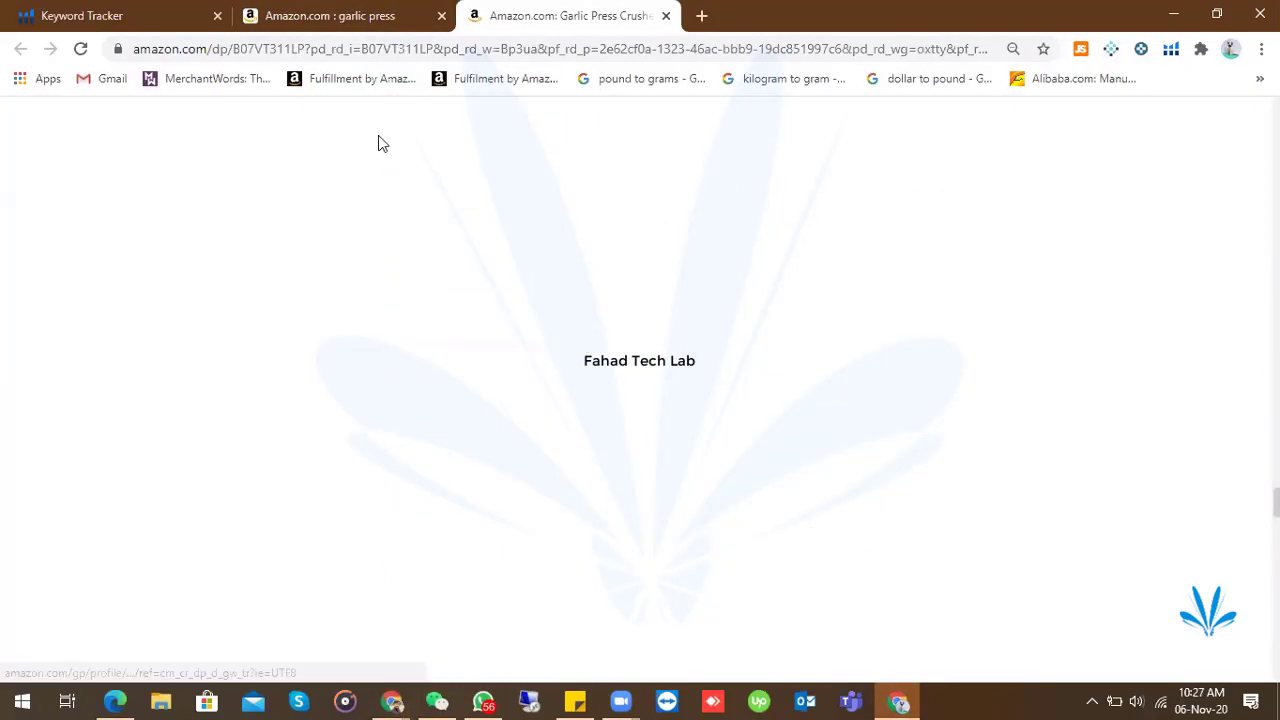
scroll(378, 143, "up", 20)
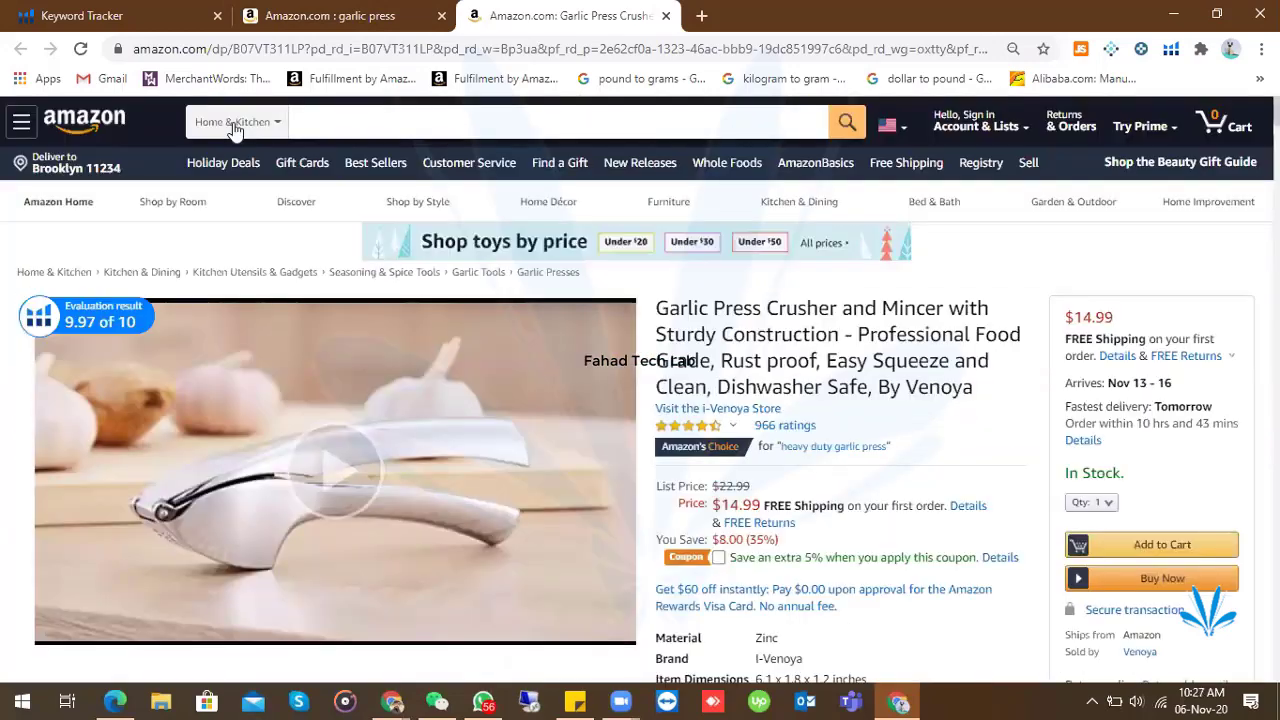
left_click(235, 122)
scroll(286, 171, "up", 5)
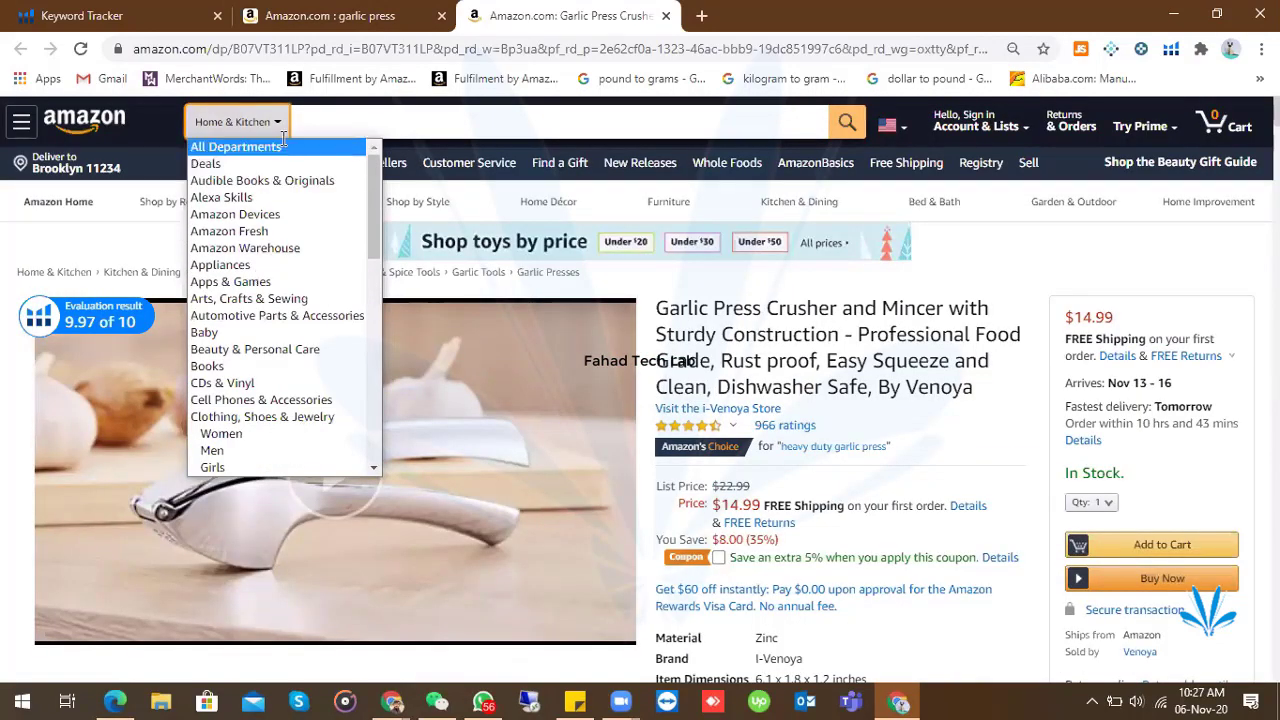
left_click(260, 142)
type("und")
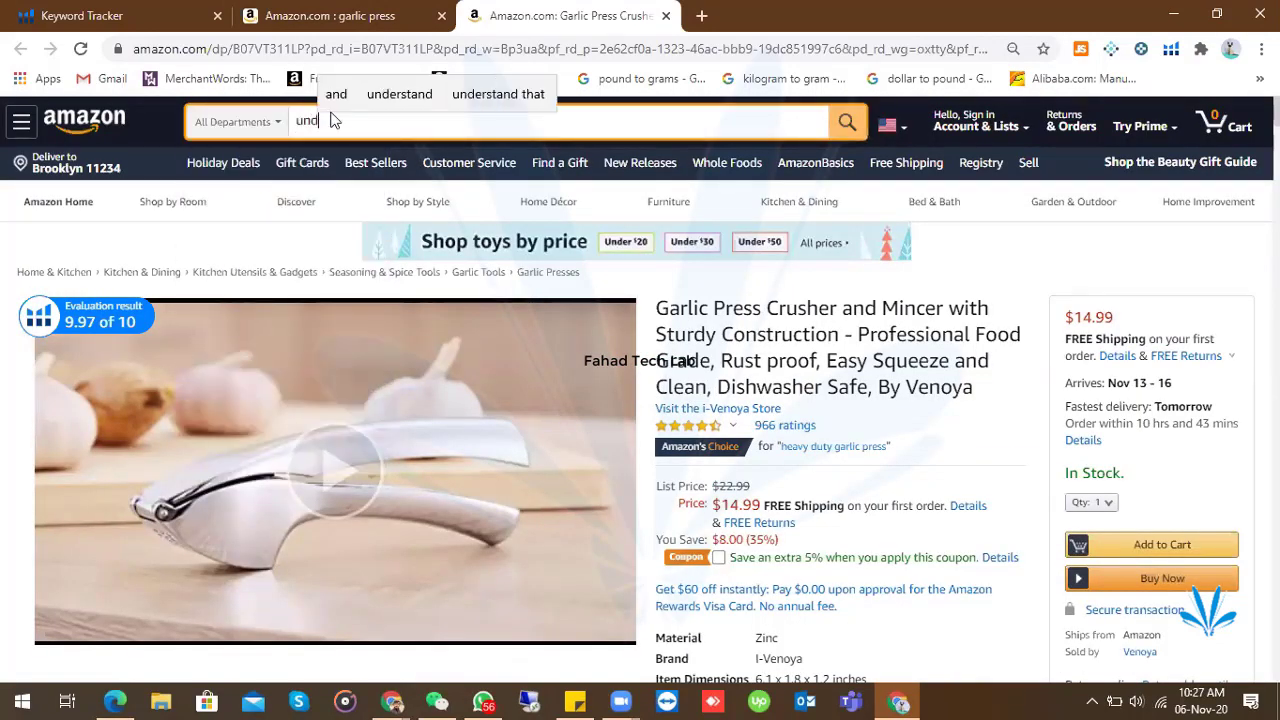
type("erbed storage")
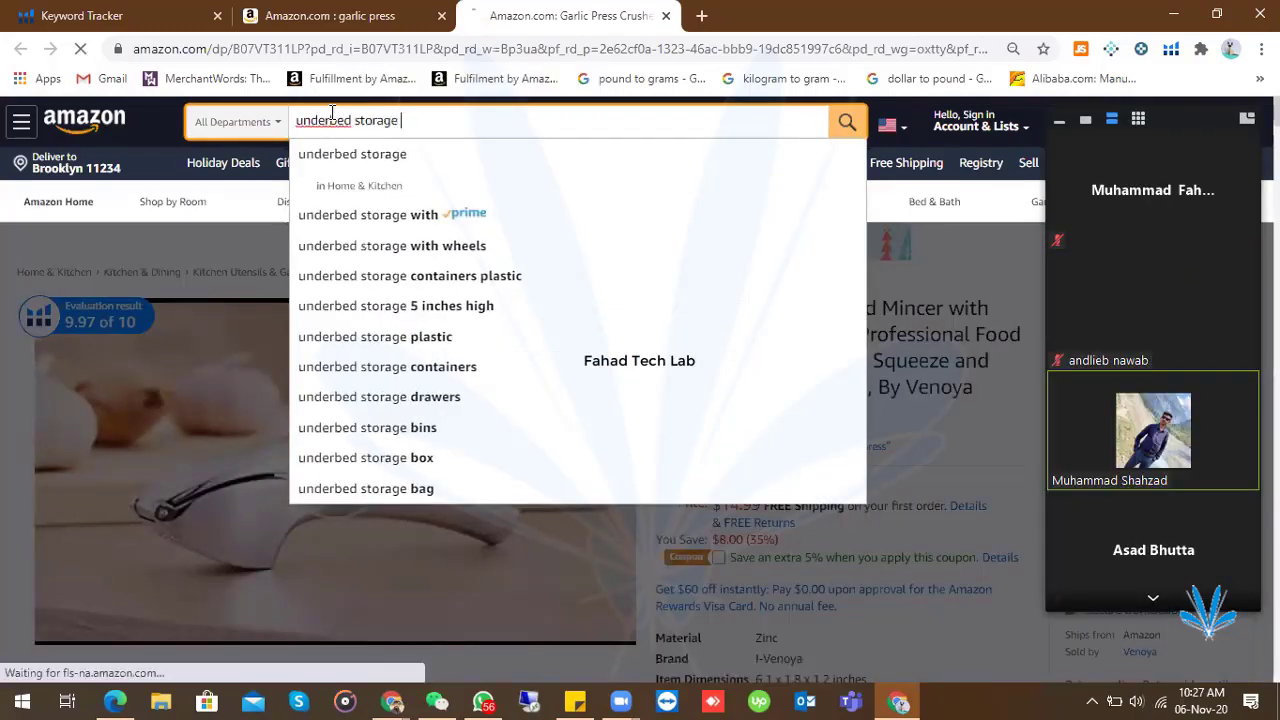
key("Return")
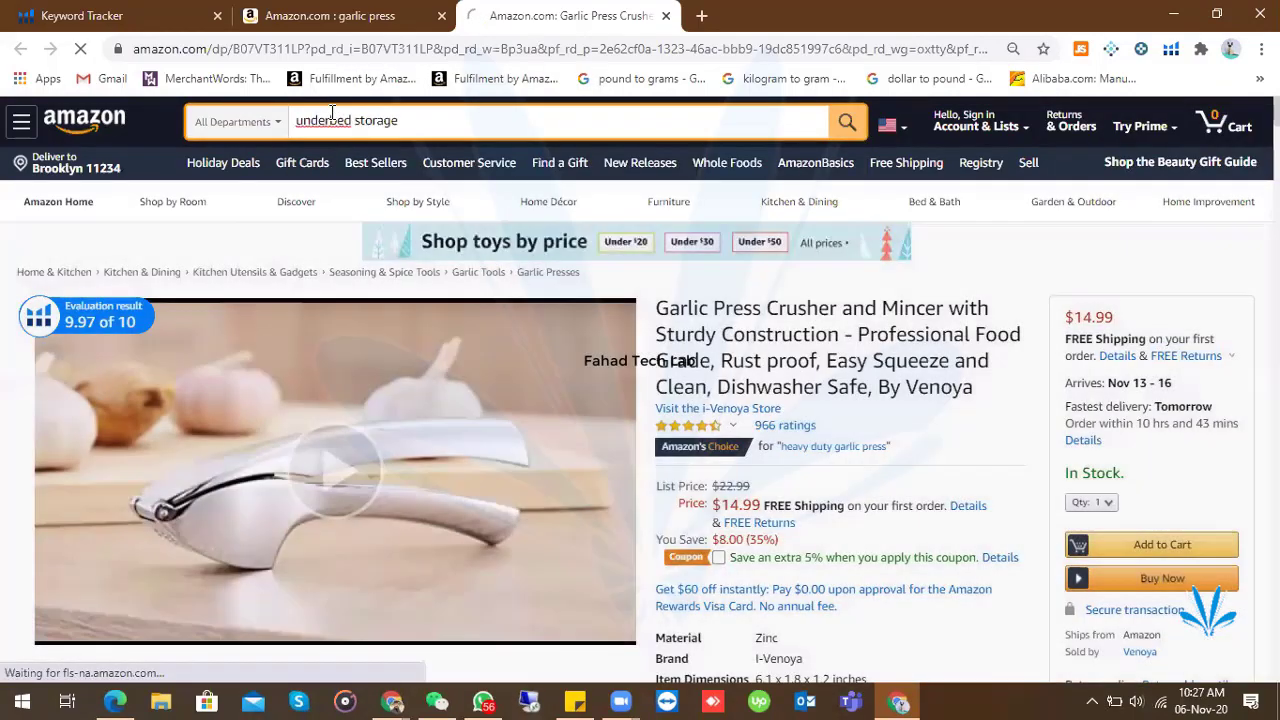
- Open the sponsored Undercover Cubes 3 Under Bed Storage Bins result in a new tab and look through the remaining underbed storage results
scroll(500, 283, "down", 2)
scroll(500, 283, "down", 1)
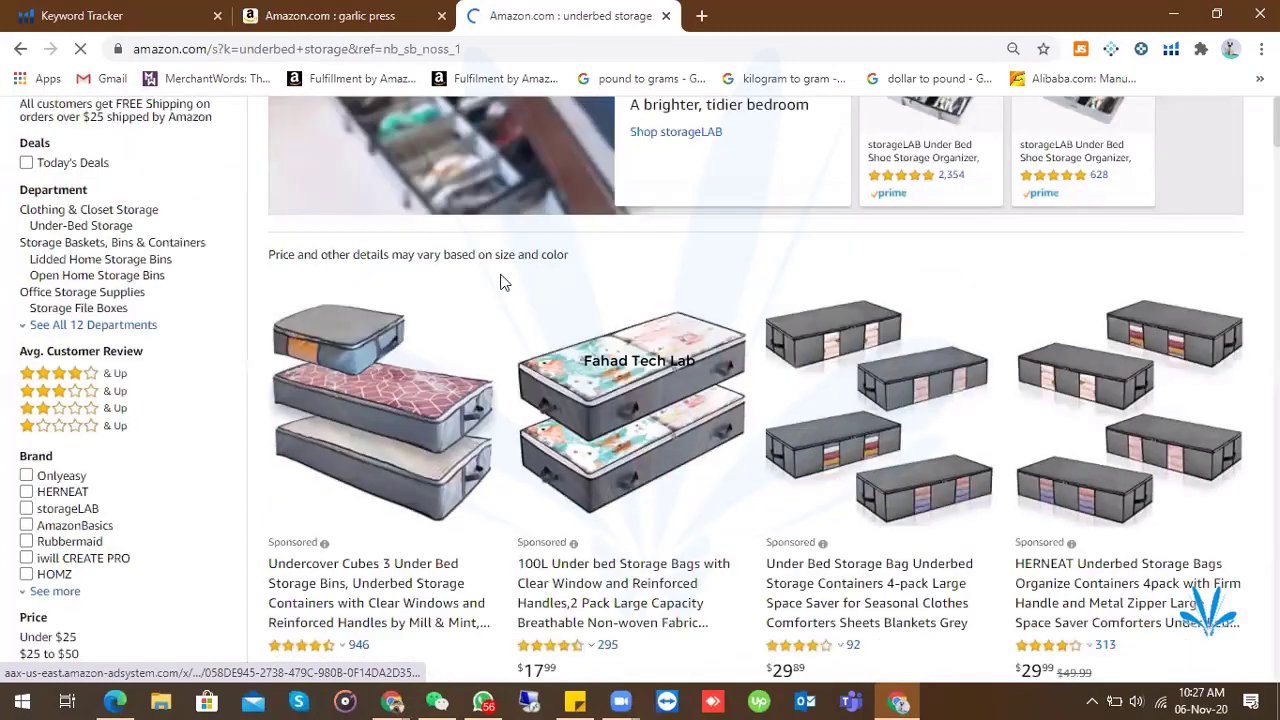
scroll(500, 283, "down", 2)
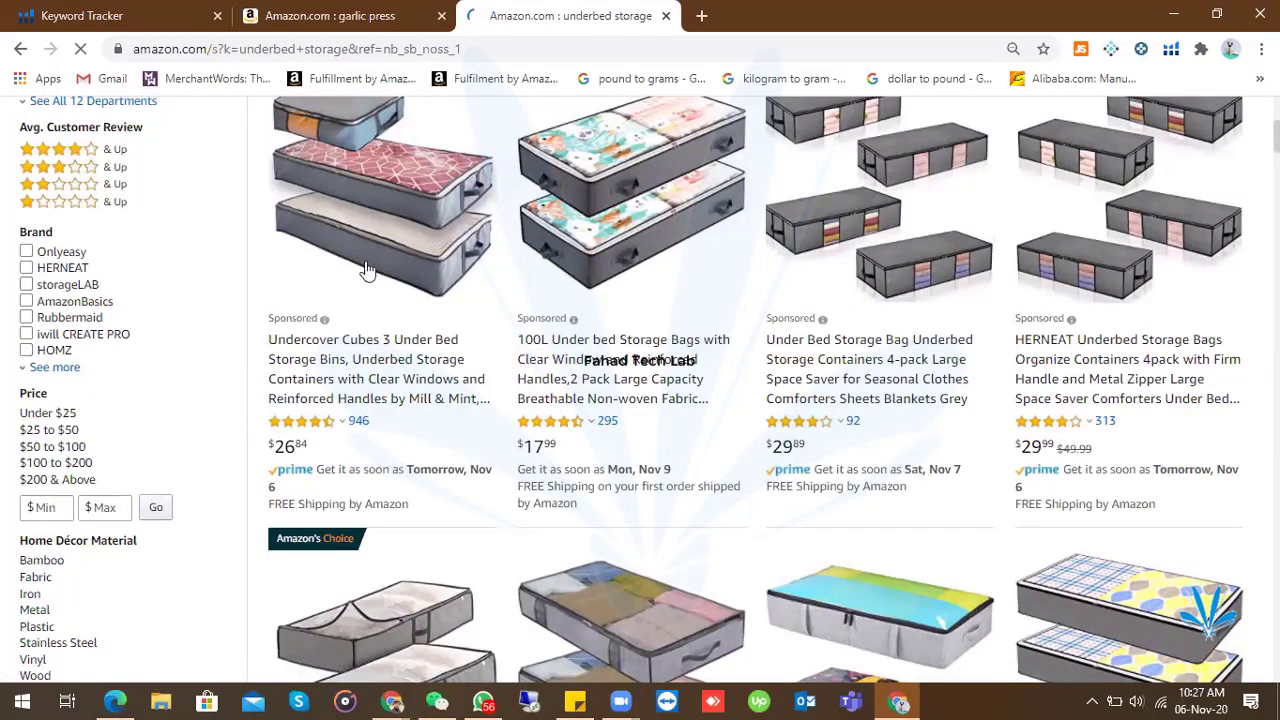
right_click(409, 285)
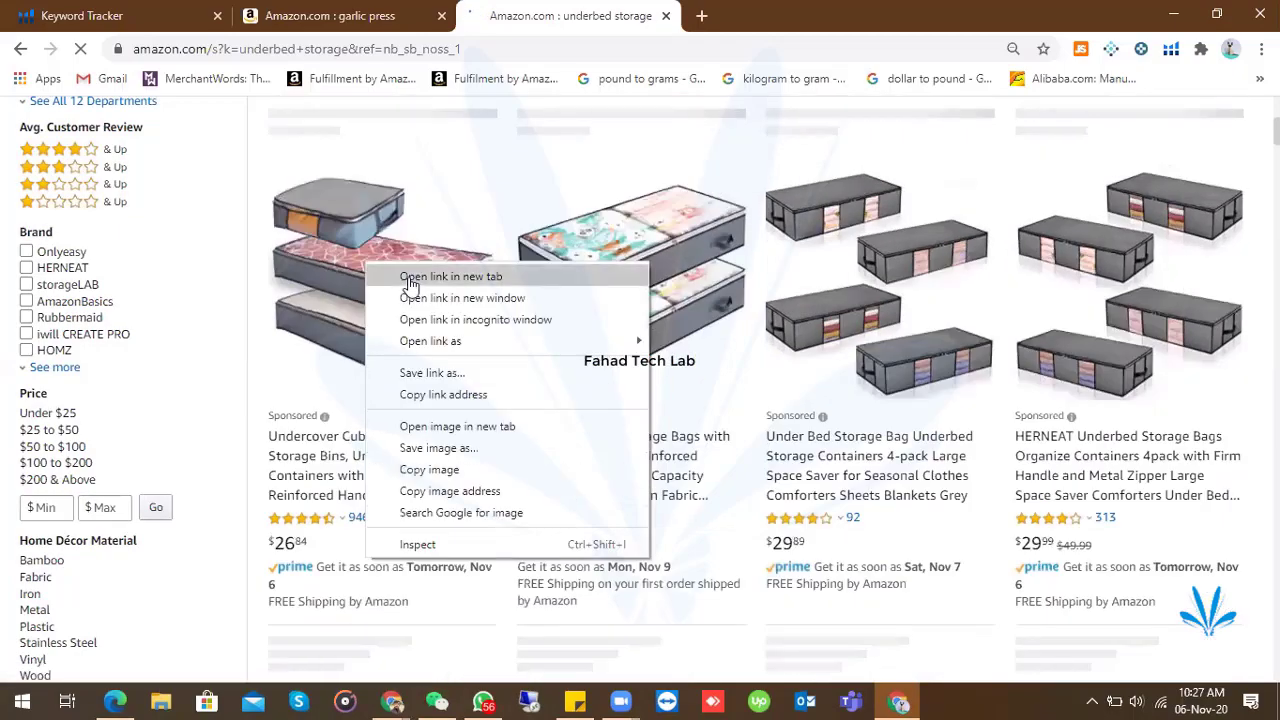
left_click(420, 277)
scroll(409, 285, "down", 1)
scroll(409, 285, "down", 2)
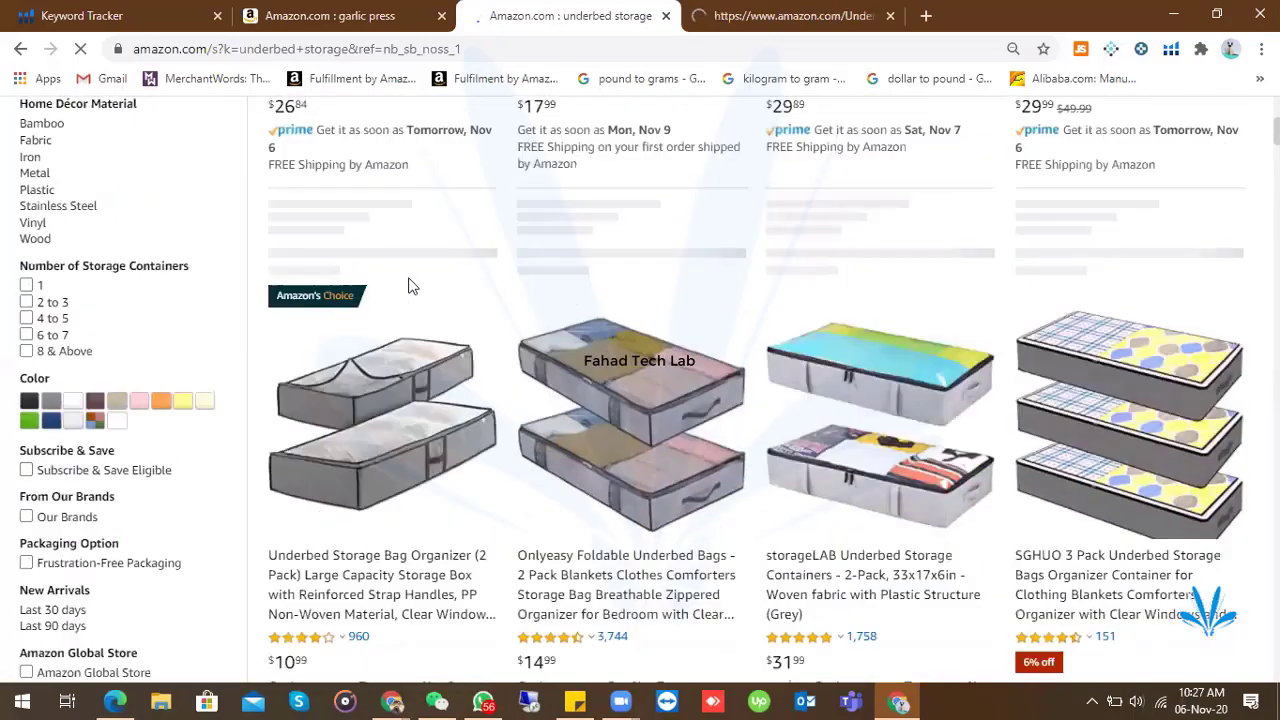
scroll(409, 285, "down", 12)
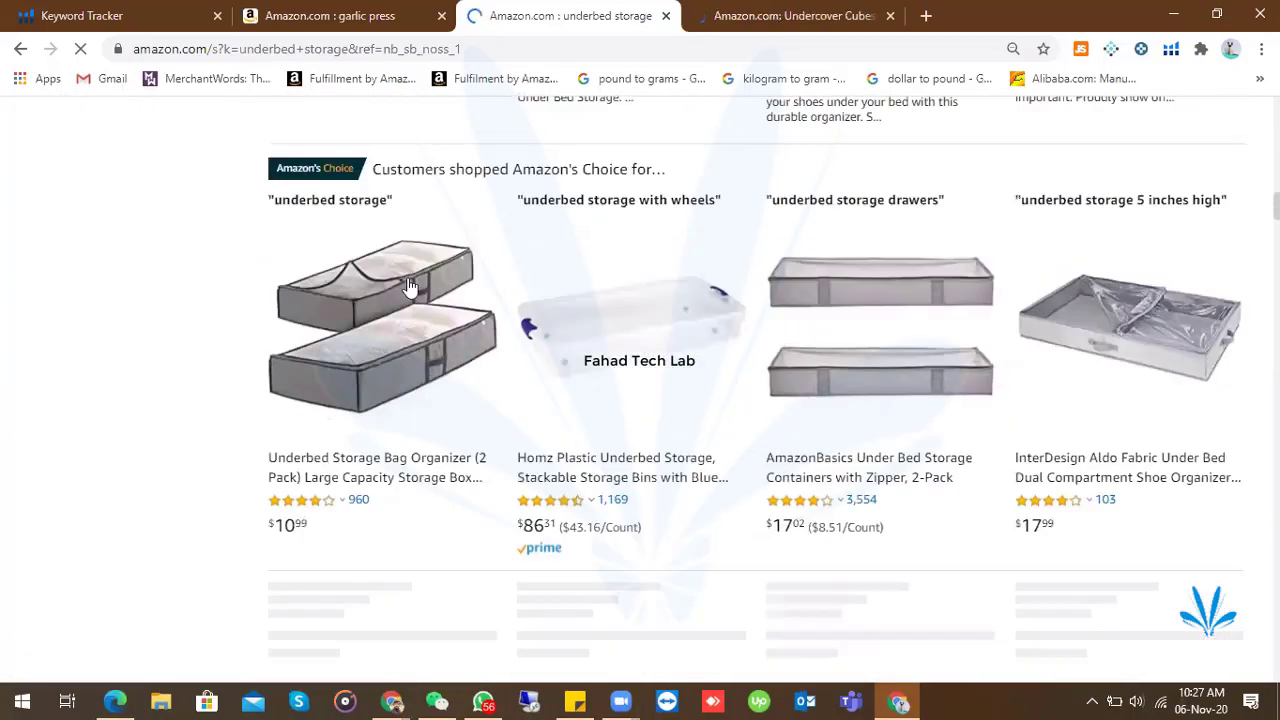
scroll(409, 287, "down", 4)
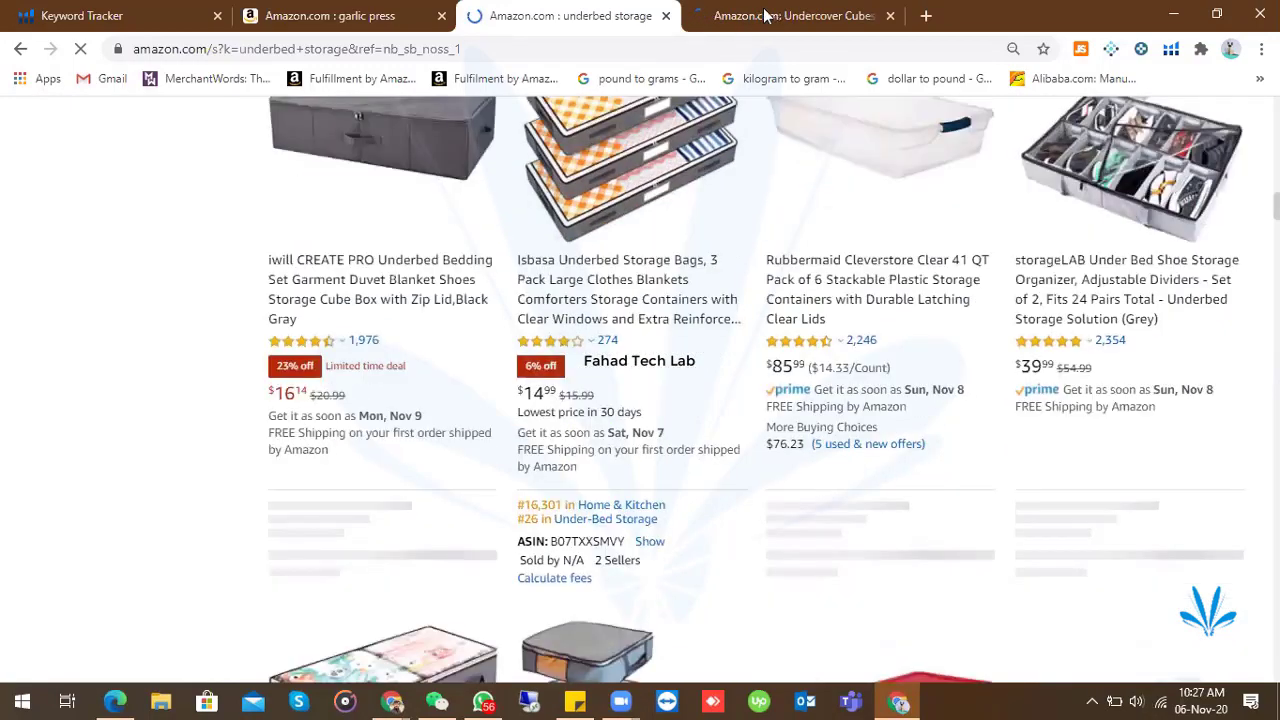
scroll(445, 307, "down", 2)
- Go to the Undercover Cubes listing and examine the labels on its top customer reviews
key("ctrl+Tab")
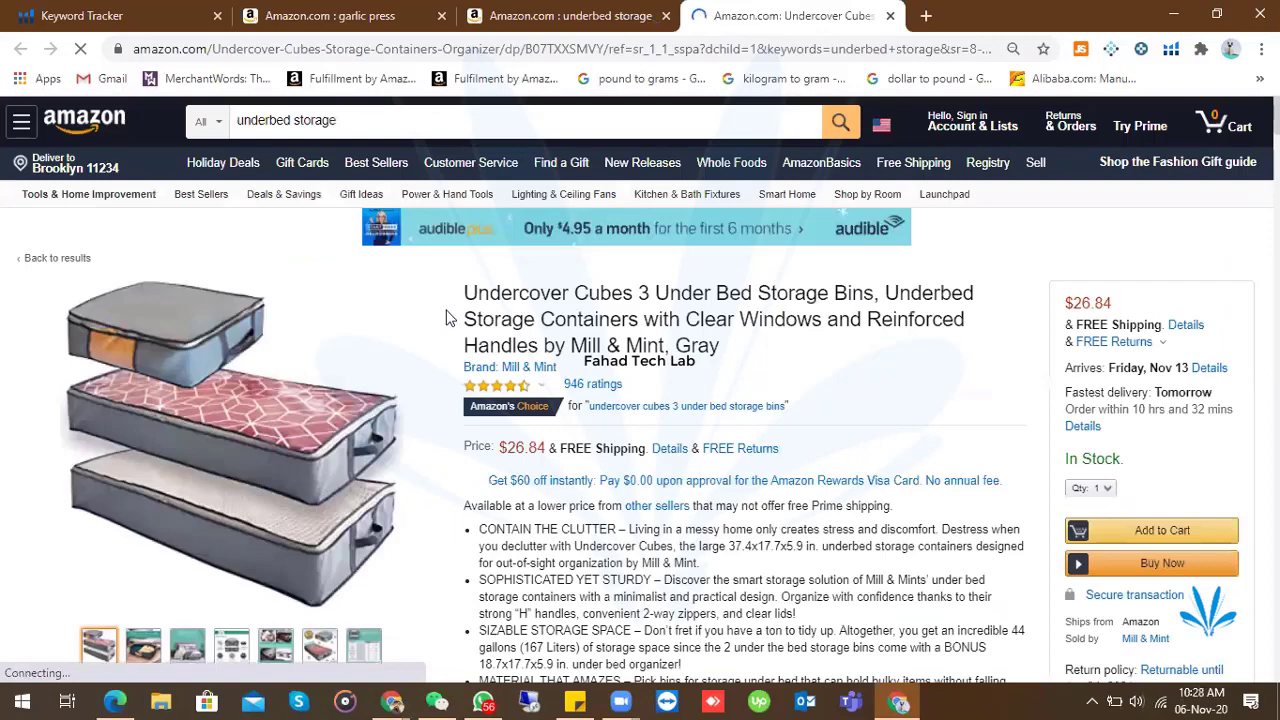
scroll(447, 318, "down", 20)
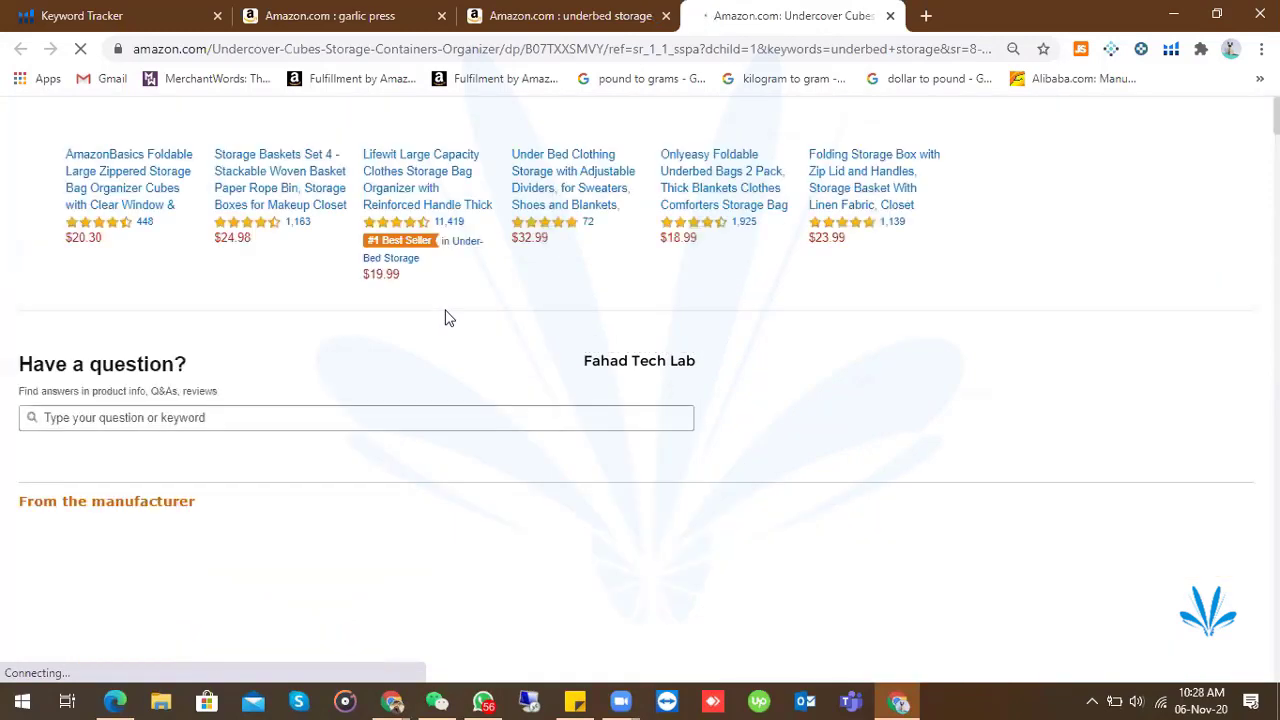
scroll(447, 318, "down", 15)
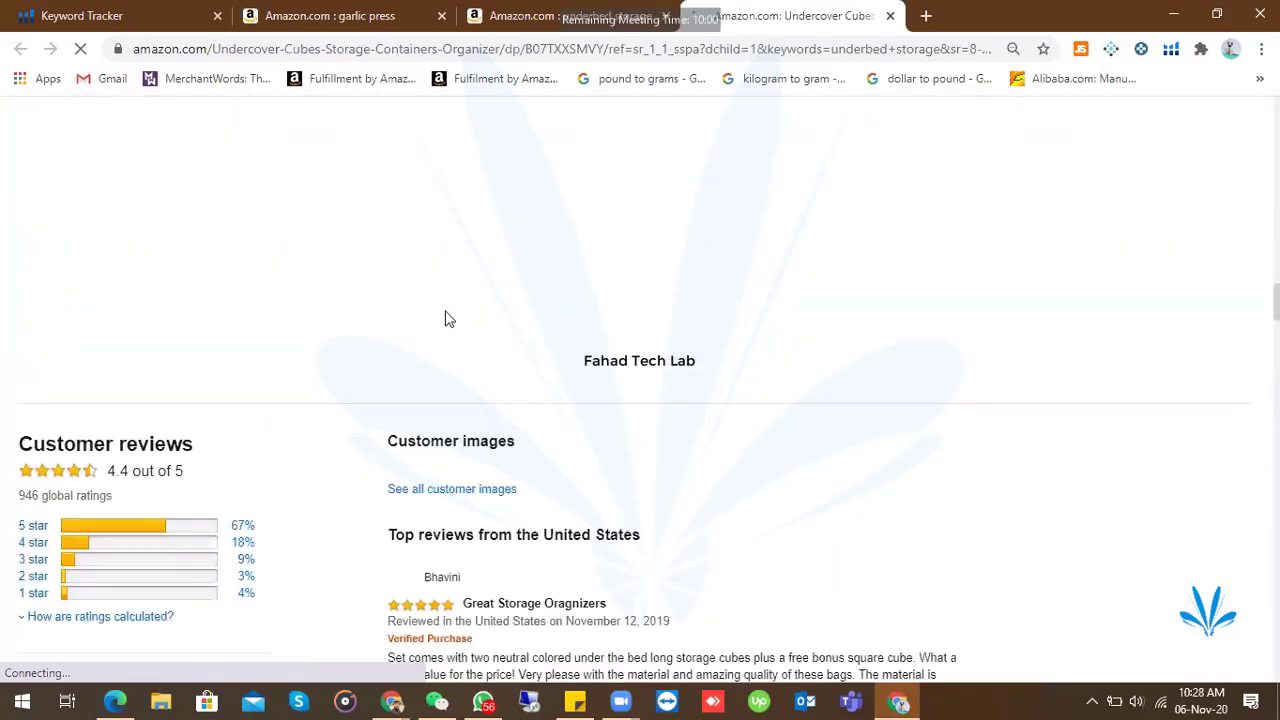
scroll(463, 397, "up", 1)
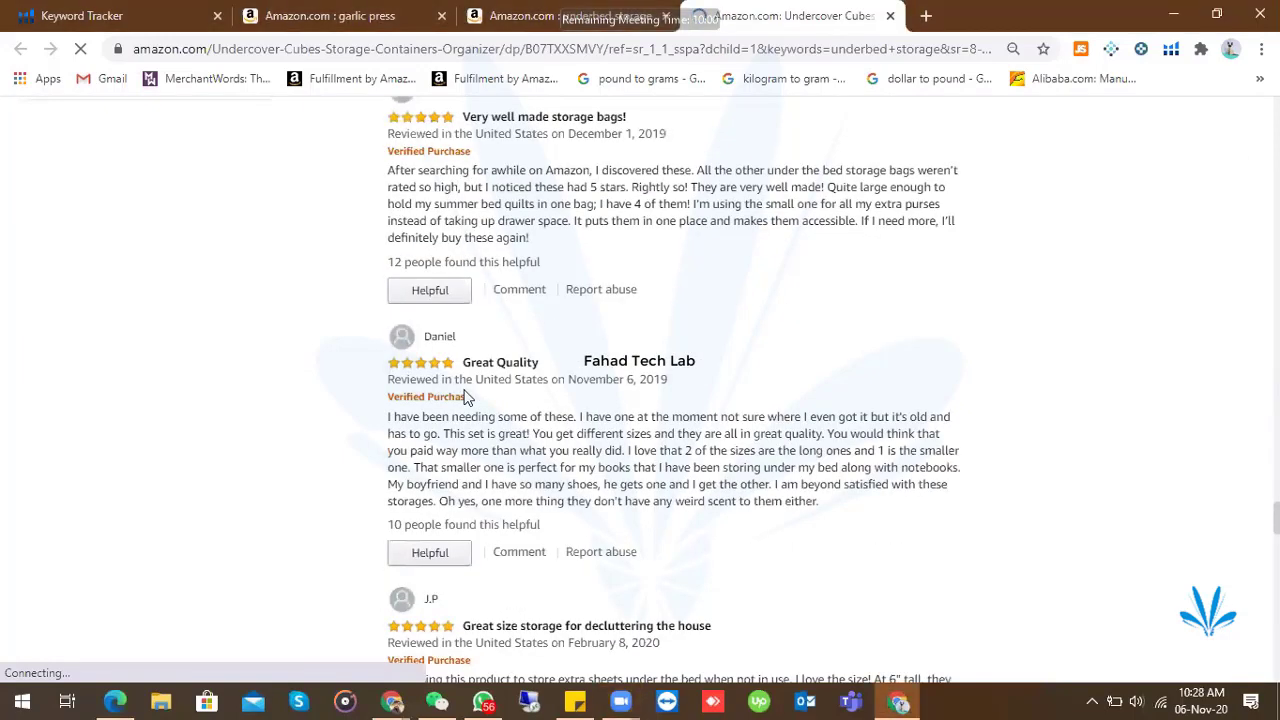
scroll(463, 397, "up", 4)
scroll(463, 397, "up", 1)
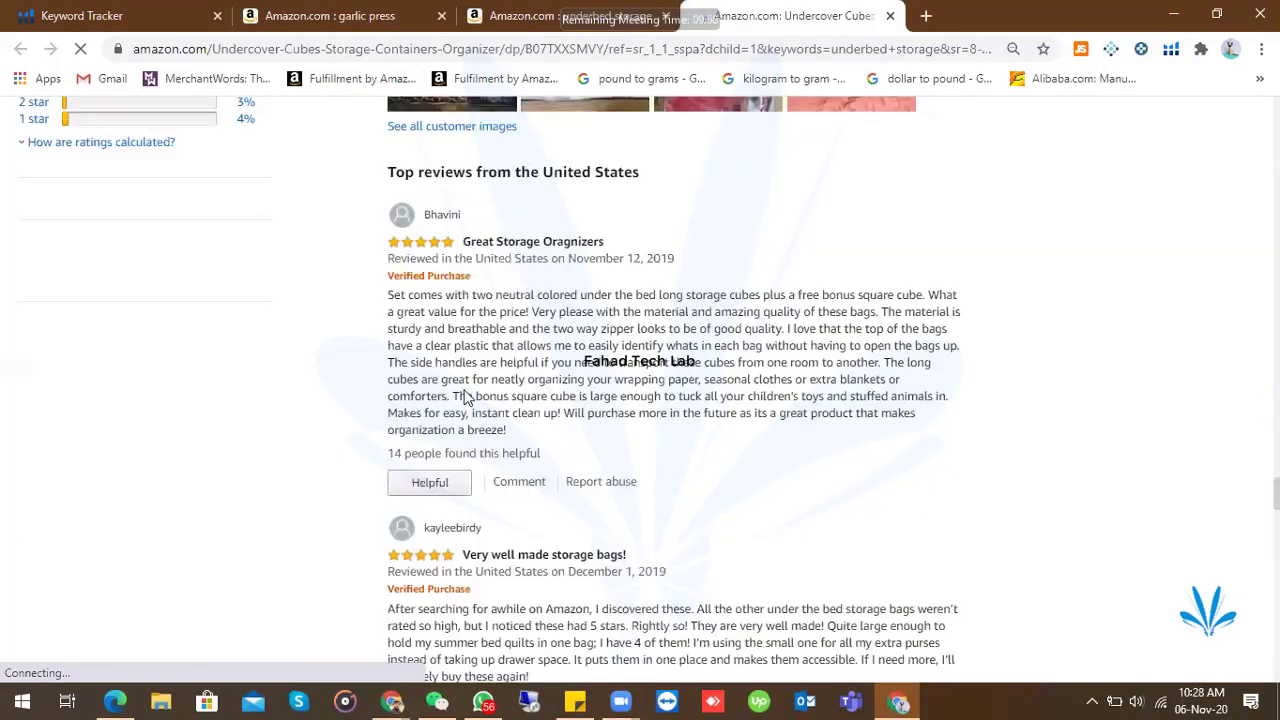
scroll(463, 397, "down", 5)
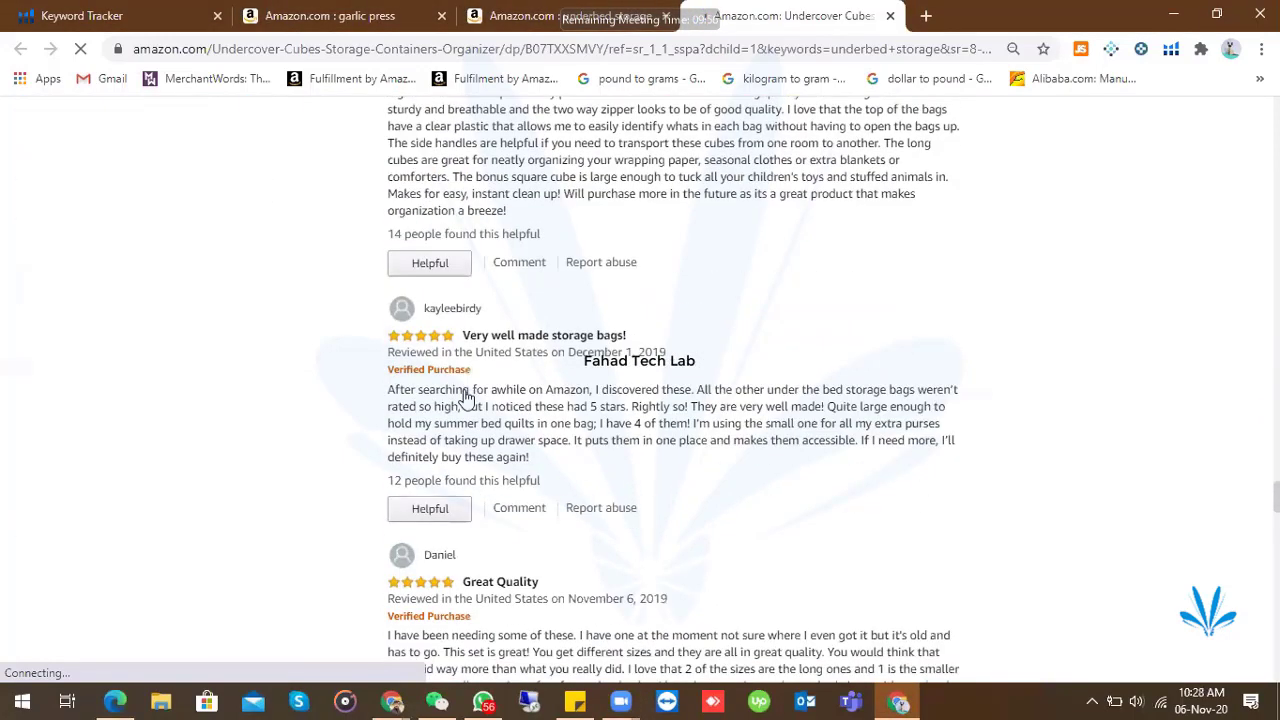
scroll(465, 390, "down", 8)
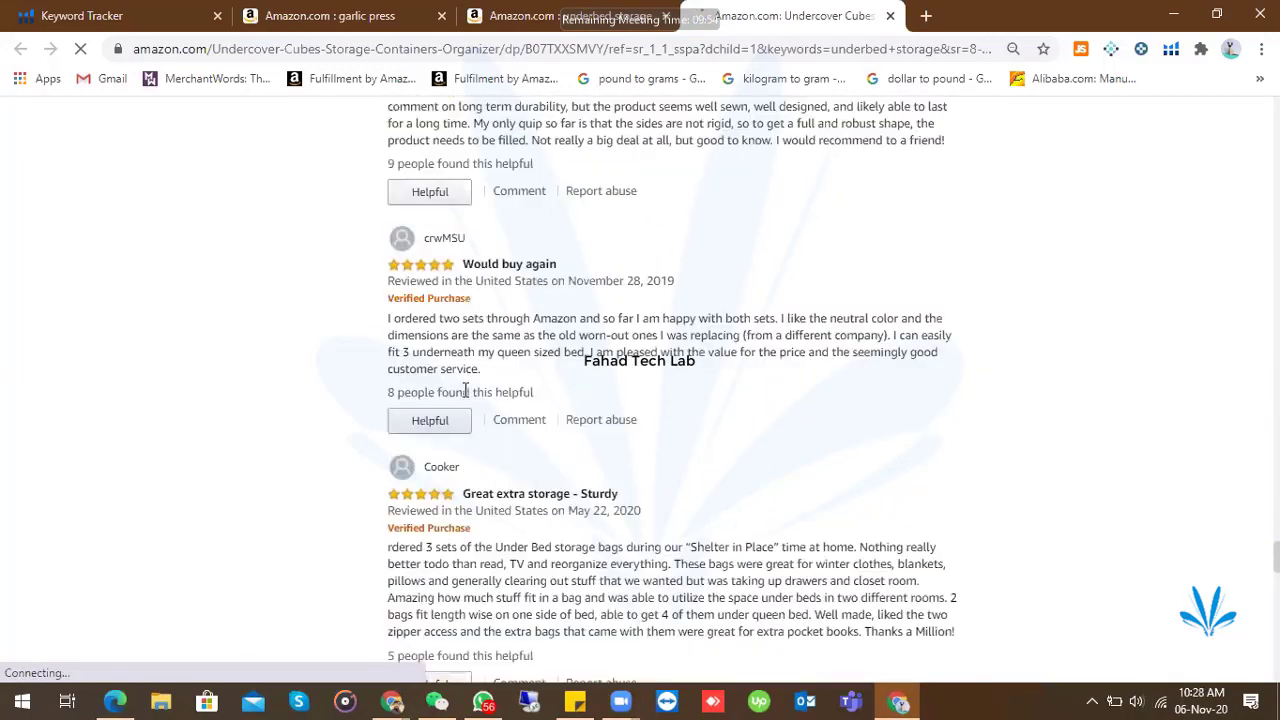
- Open the full list of customer reviews for the Undercover Cubes bins and examine the labels on its first page
scroll(465, 390, "down", 2)
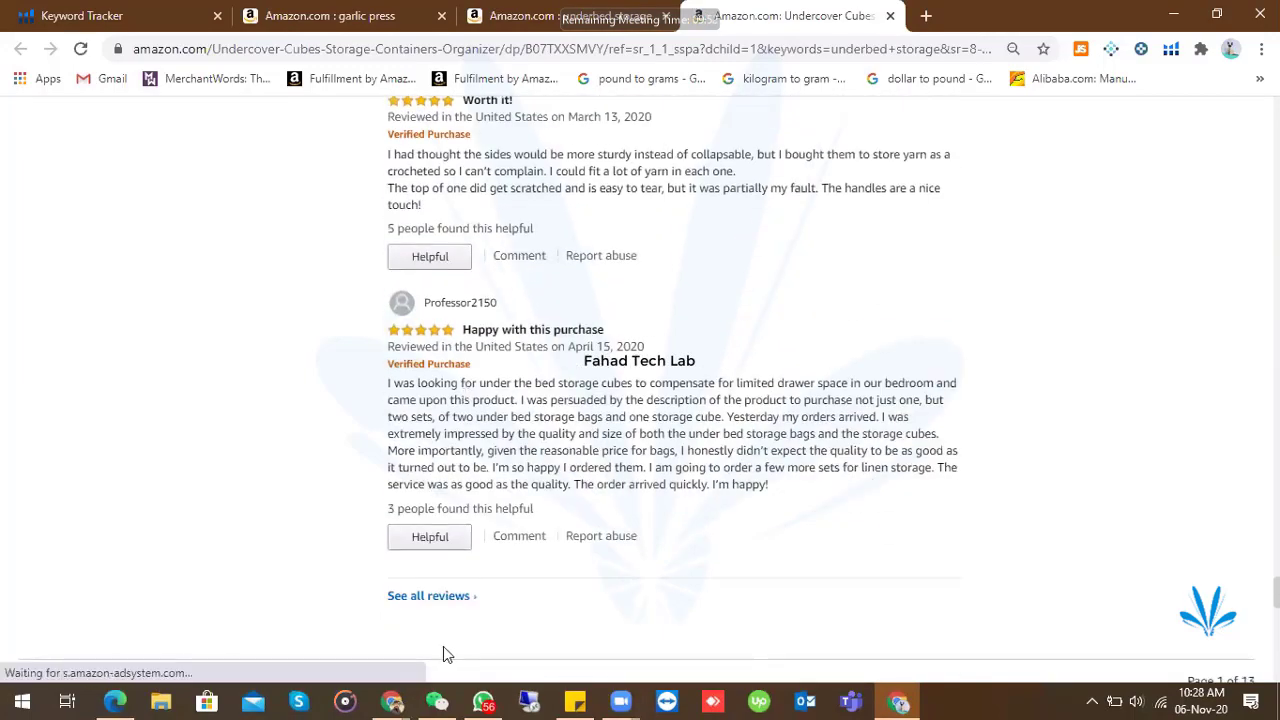
left_click(428, 595)
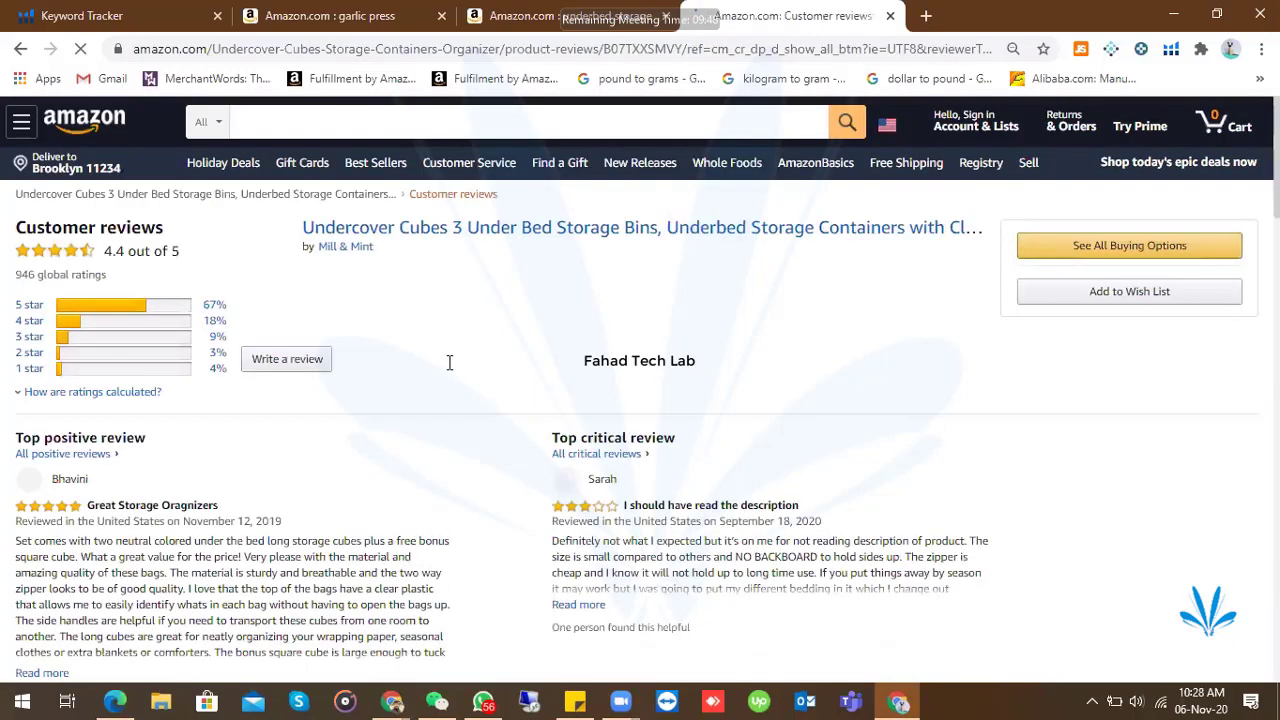
scroll(449, 362, "down", 4)
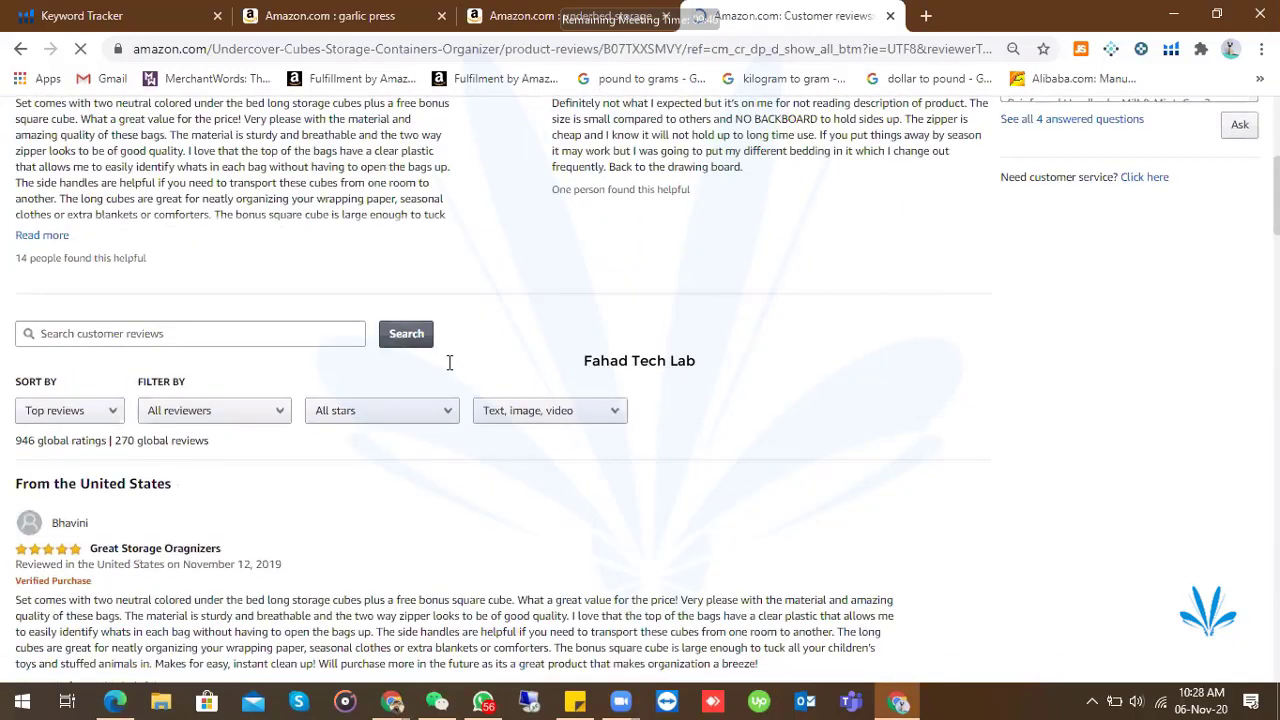
scroll(449, 362, "down", 4)
scroll(449, 362, "down", 12)
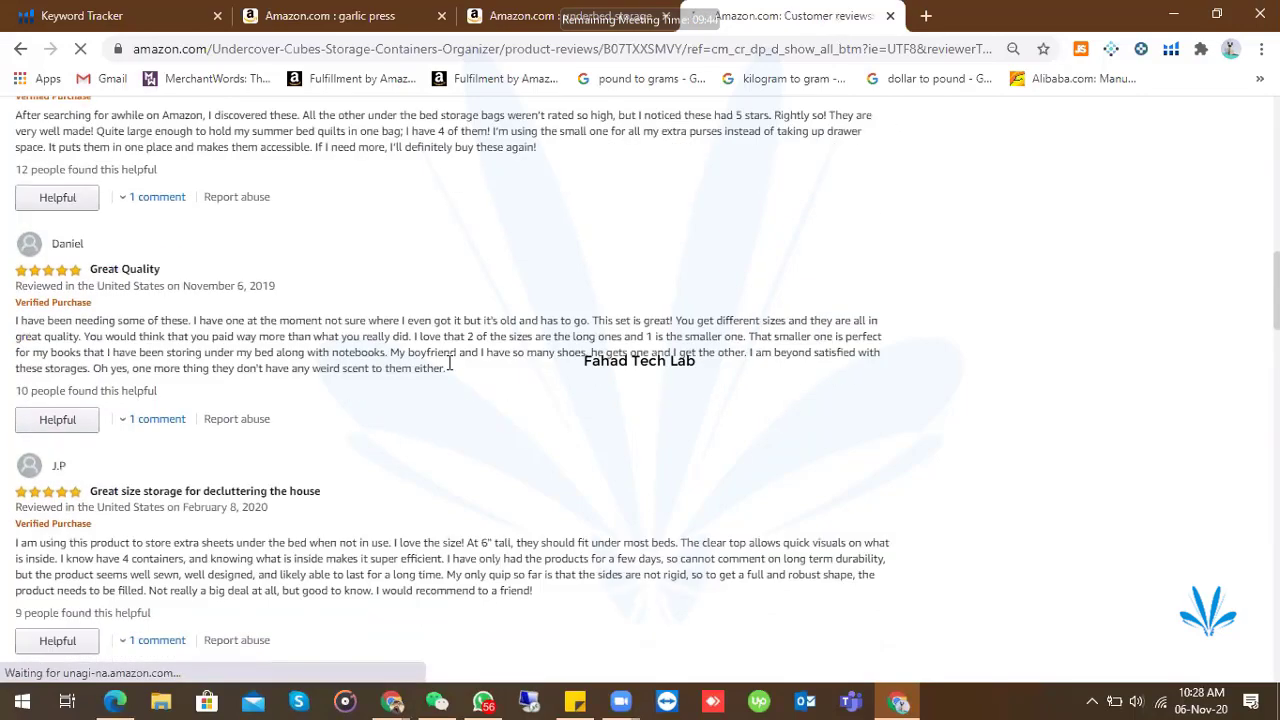
scroll(449, 362, "down", 3)
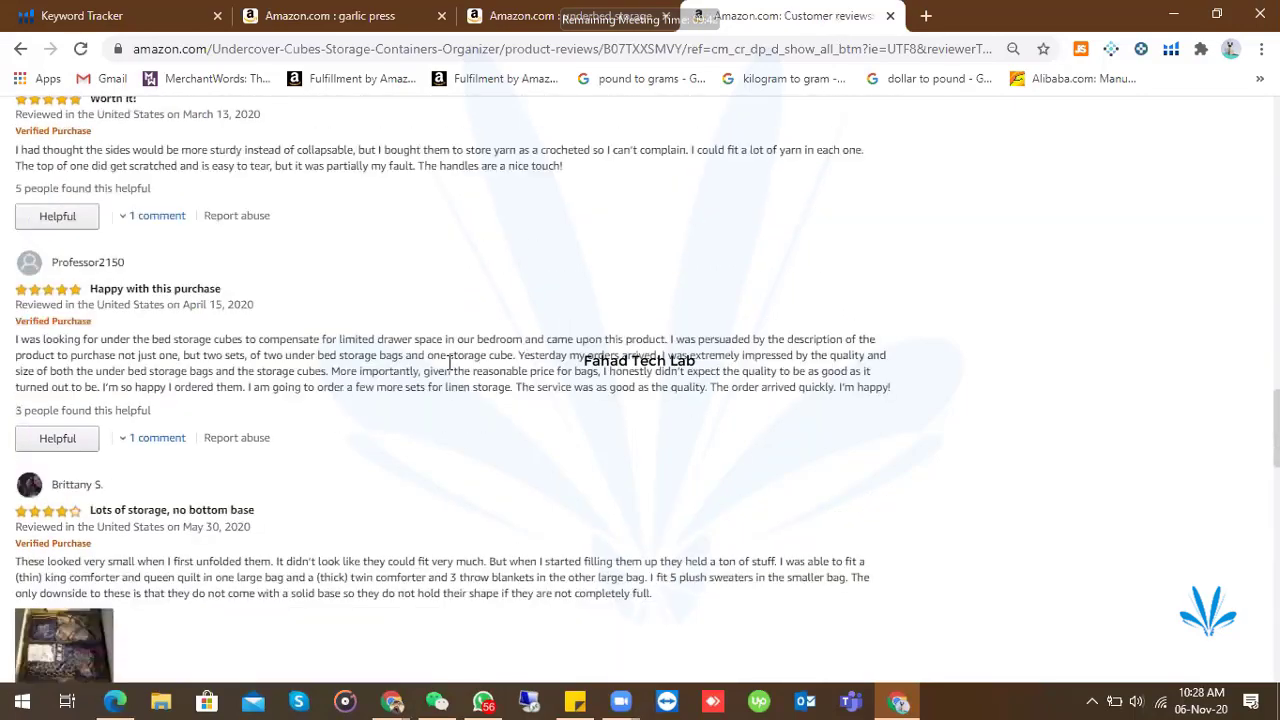
scroll(449, 362, "down", 7)
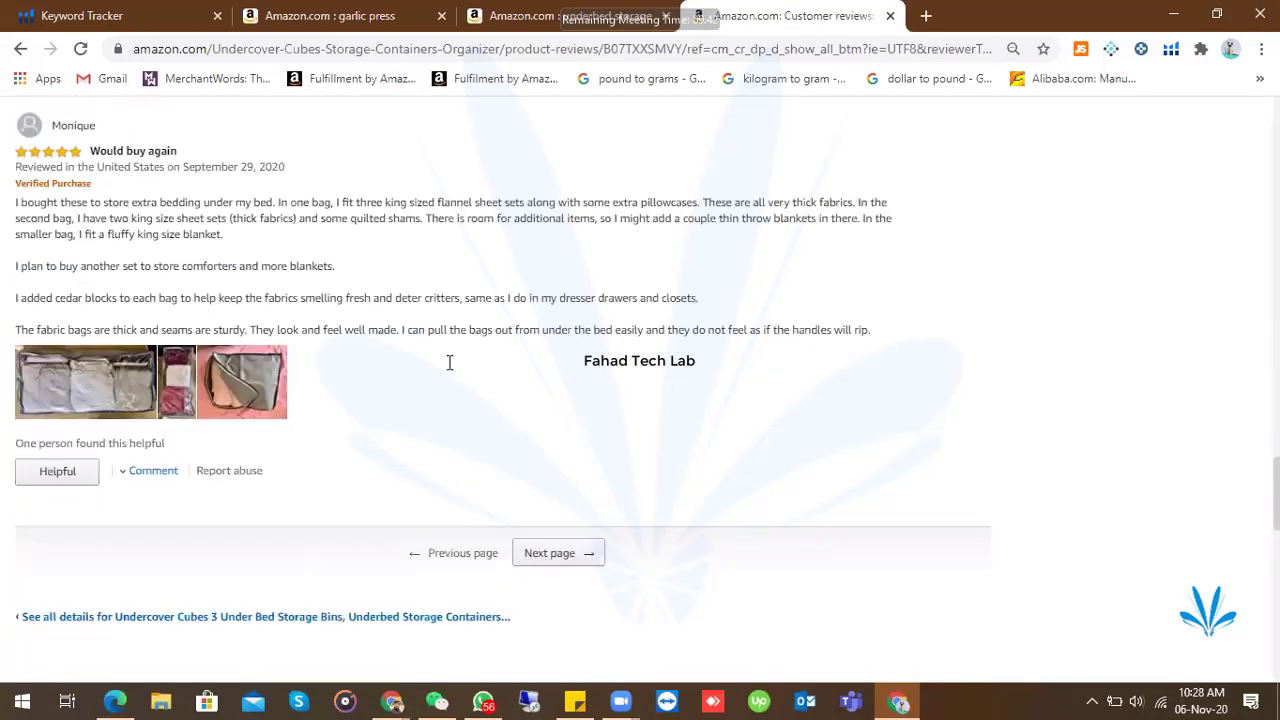
scroll(449, 362, "up", 20)
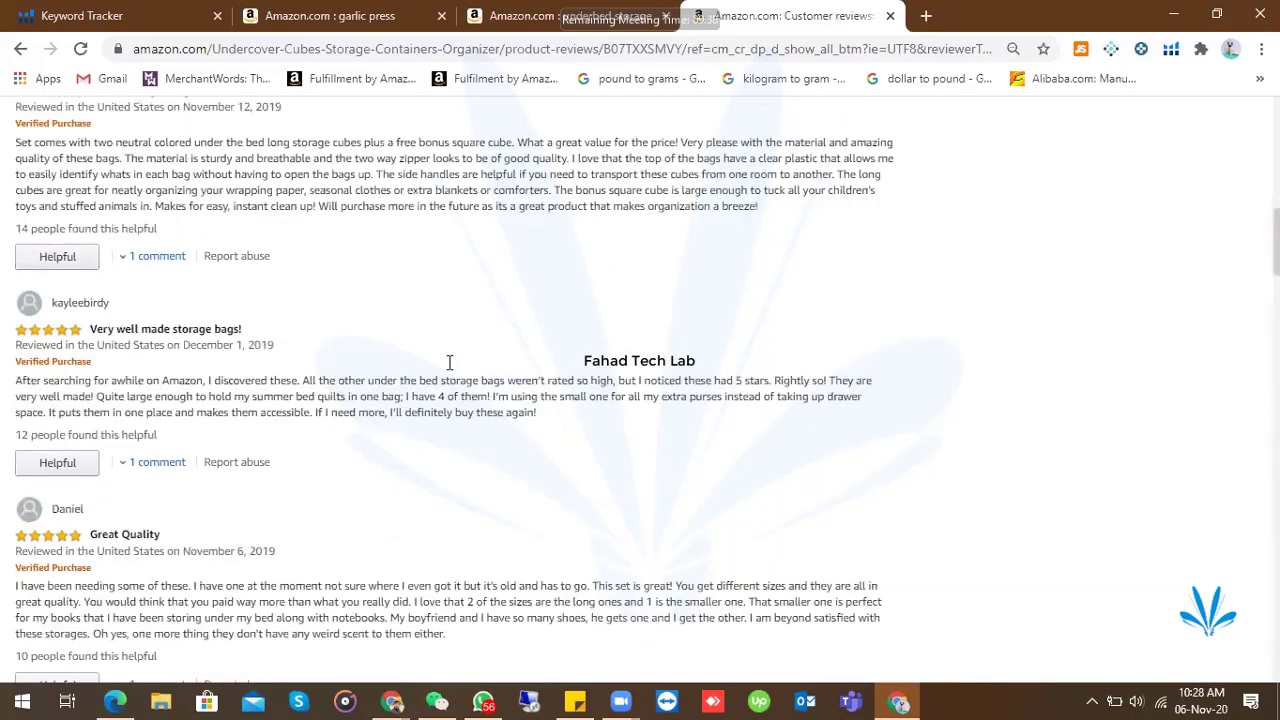
scroll(122, 411, "up", 5)
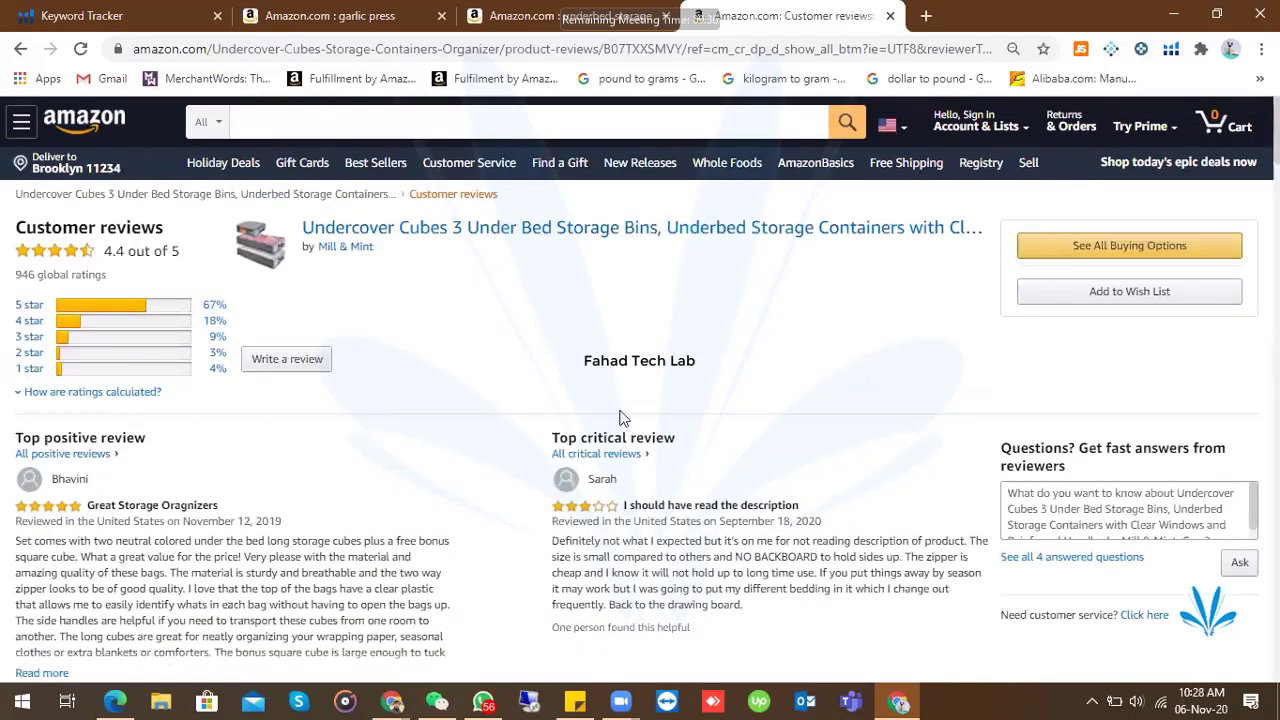
- Return to the Undercover Cubes product listing and sort its customer reviews by Most recent
left_click(20, 48)
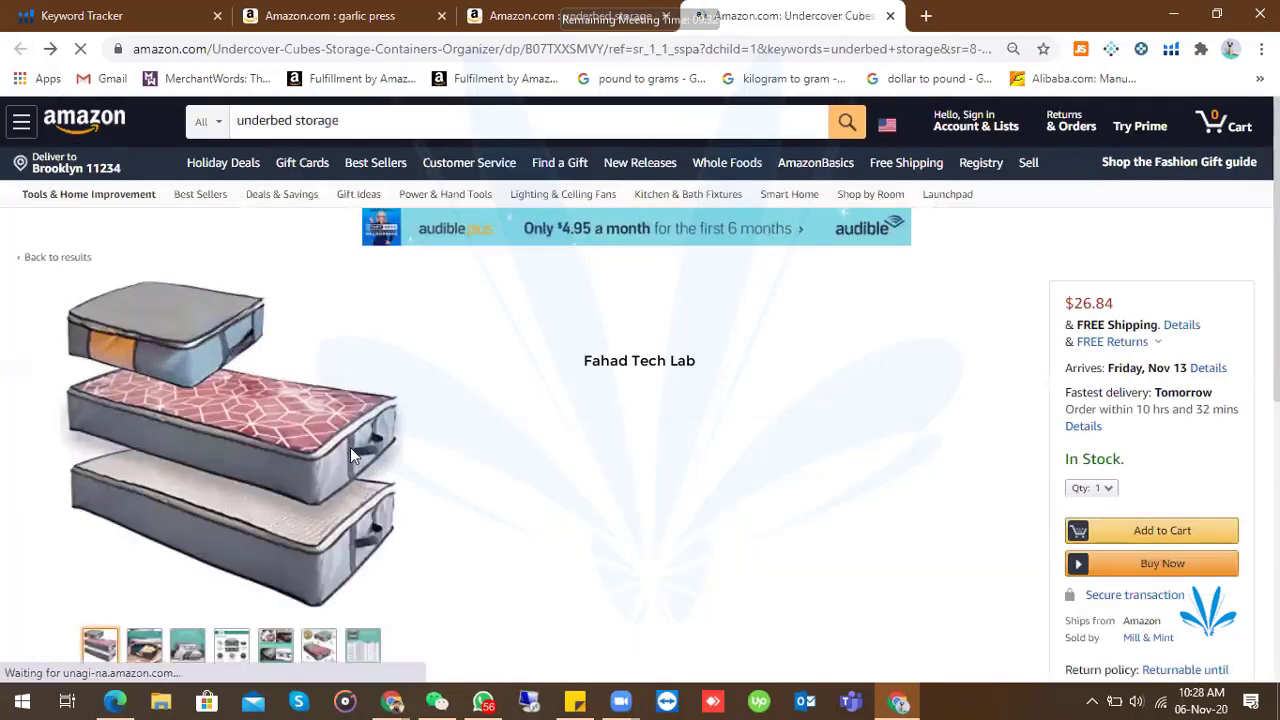
scroll(350, 455, "down", 5)
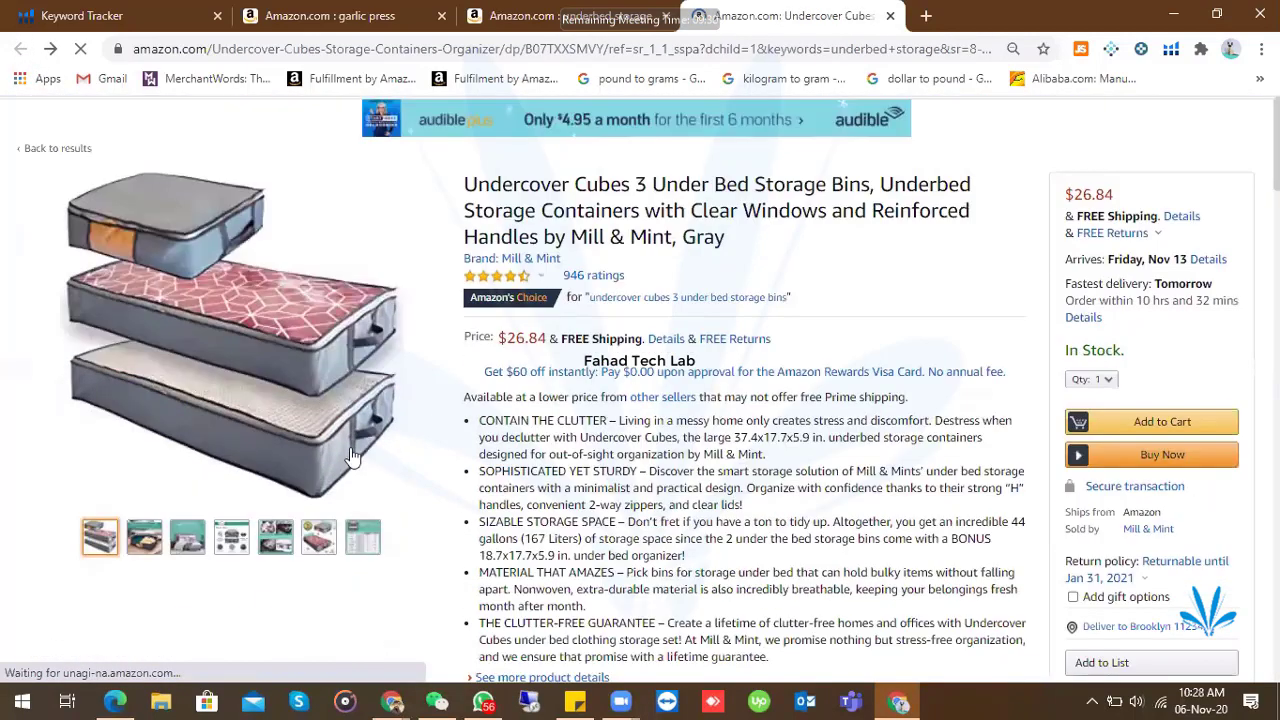
scroll(350, 452, "down", 15)
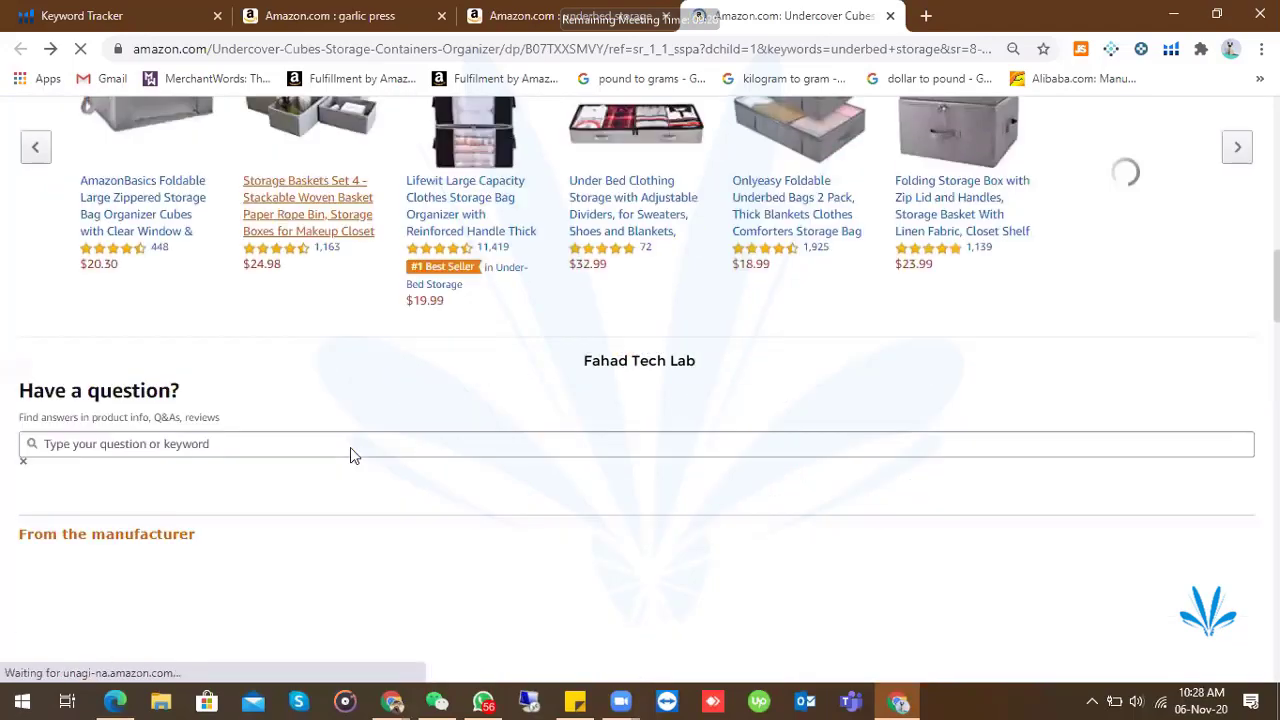
scroll(350, 455, "down", 20)
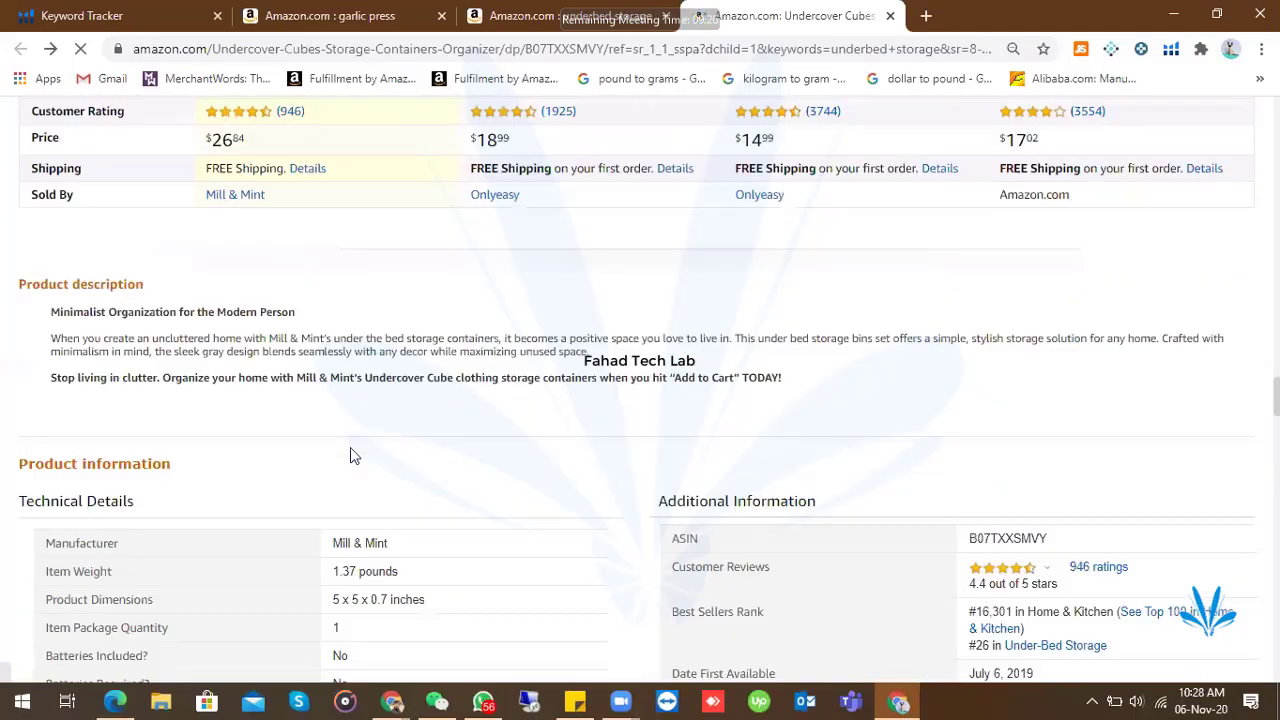
scroll(350, 455, "up", 4)
scroll(350, 455, "down", 8)
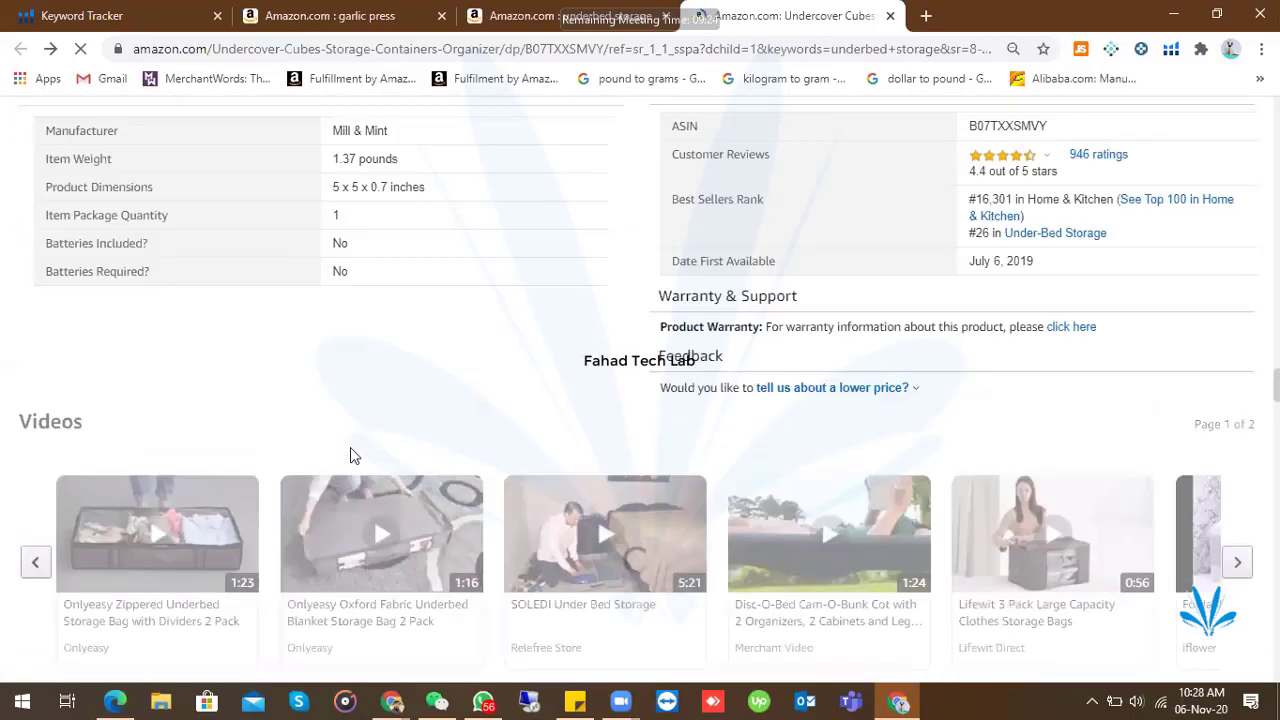
scroll(350, 451, "down", 5)
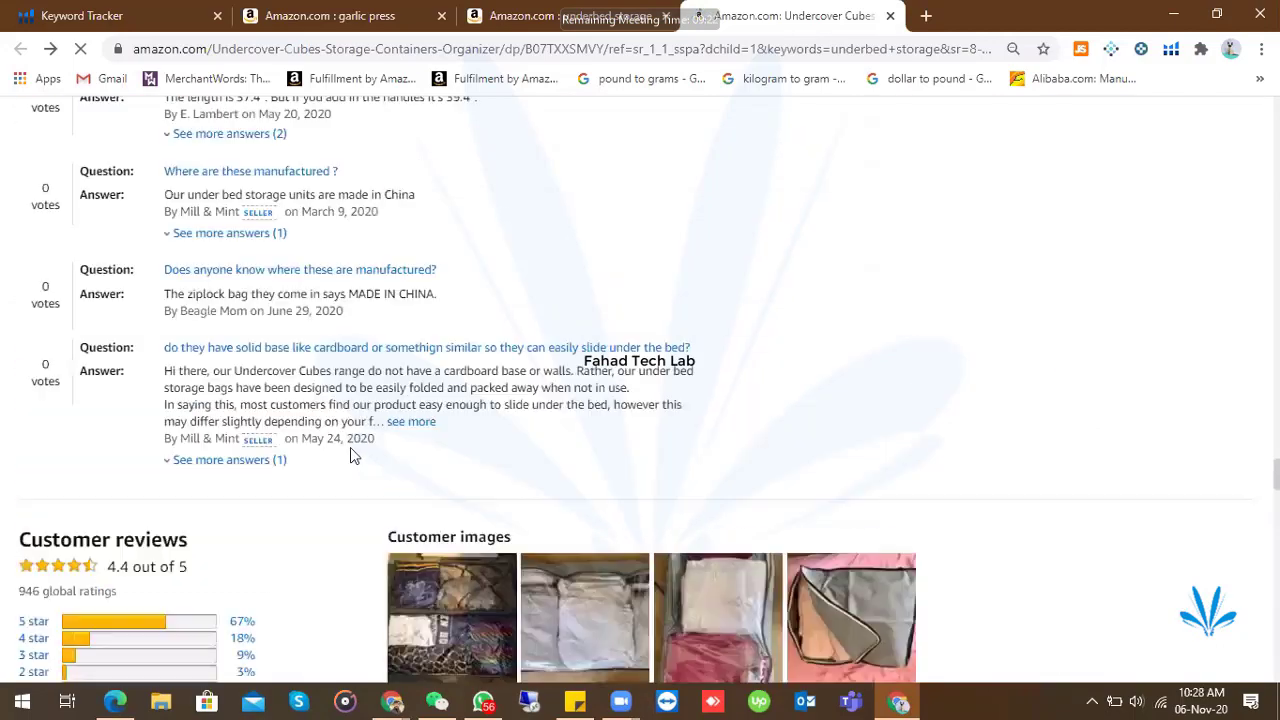
scroll(438, 477, "down", 4)
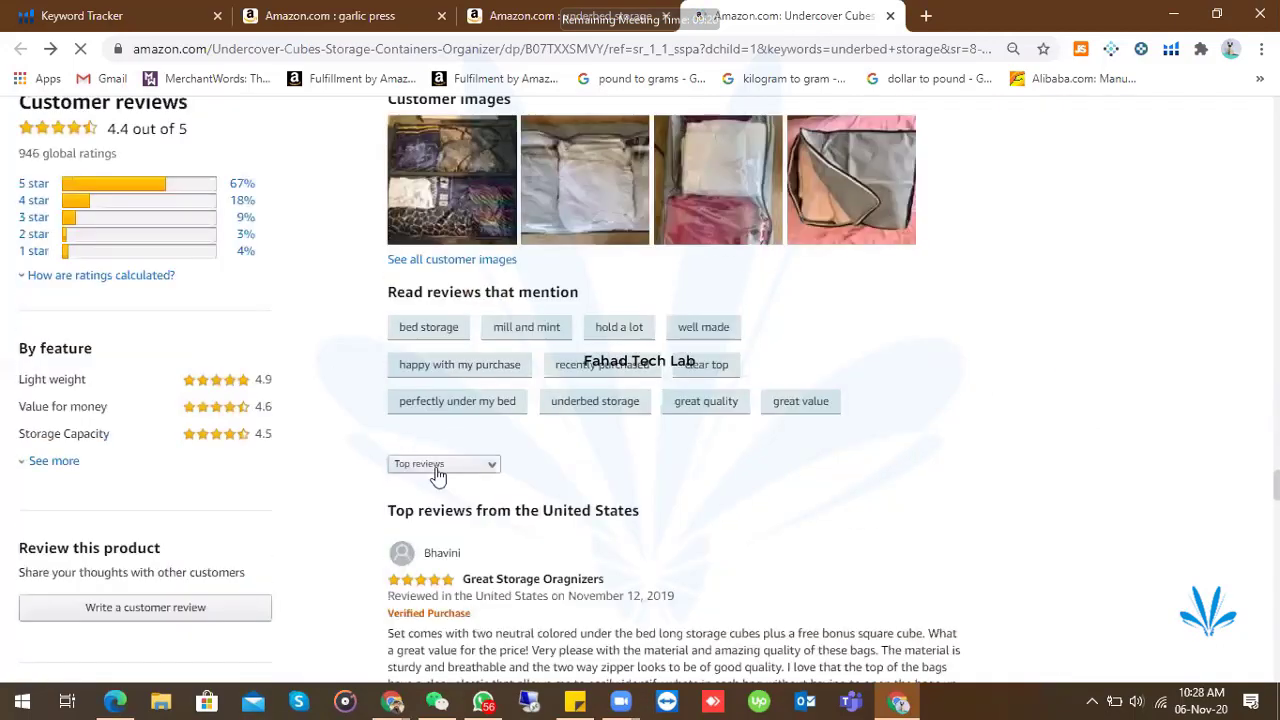
left_click(443, 468)
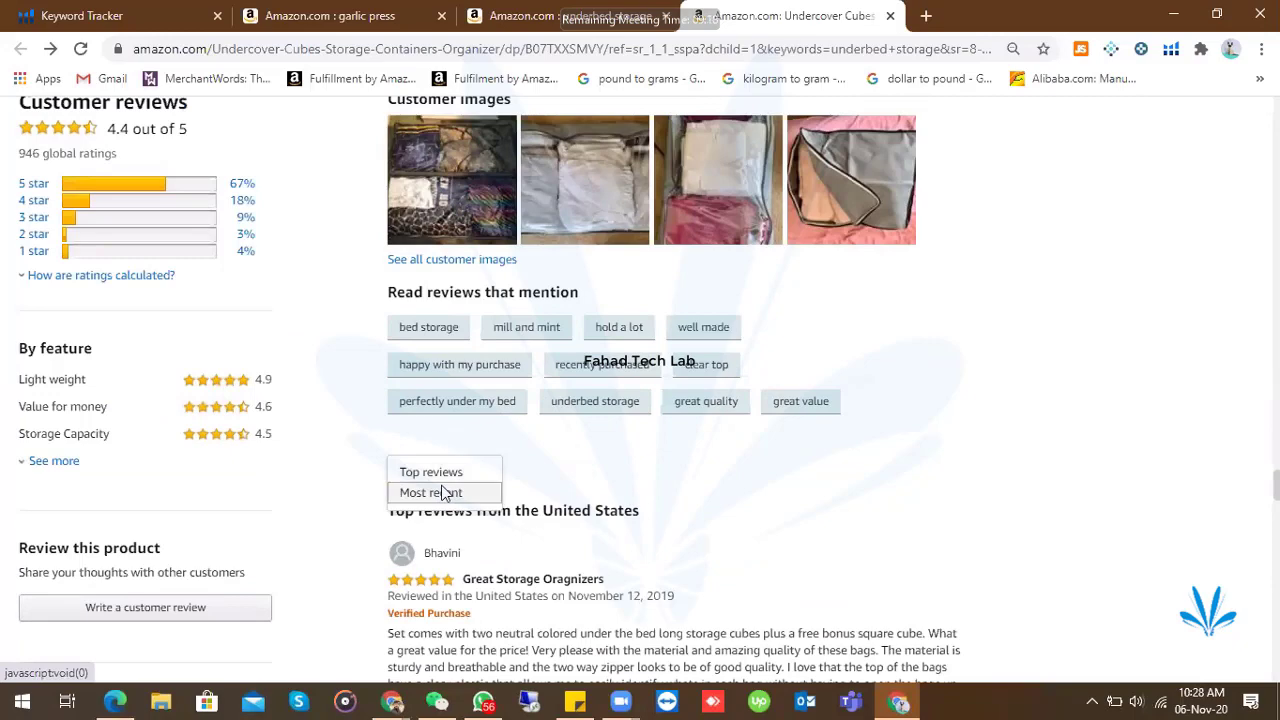
left_click(443, 492)
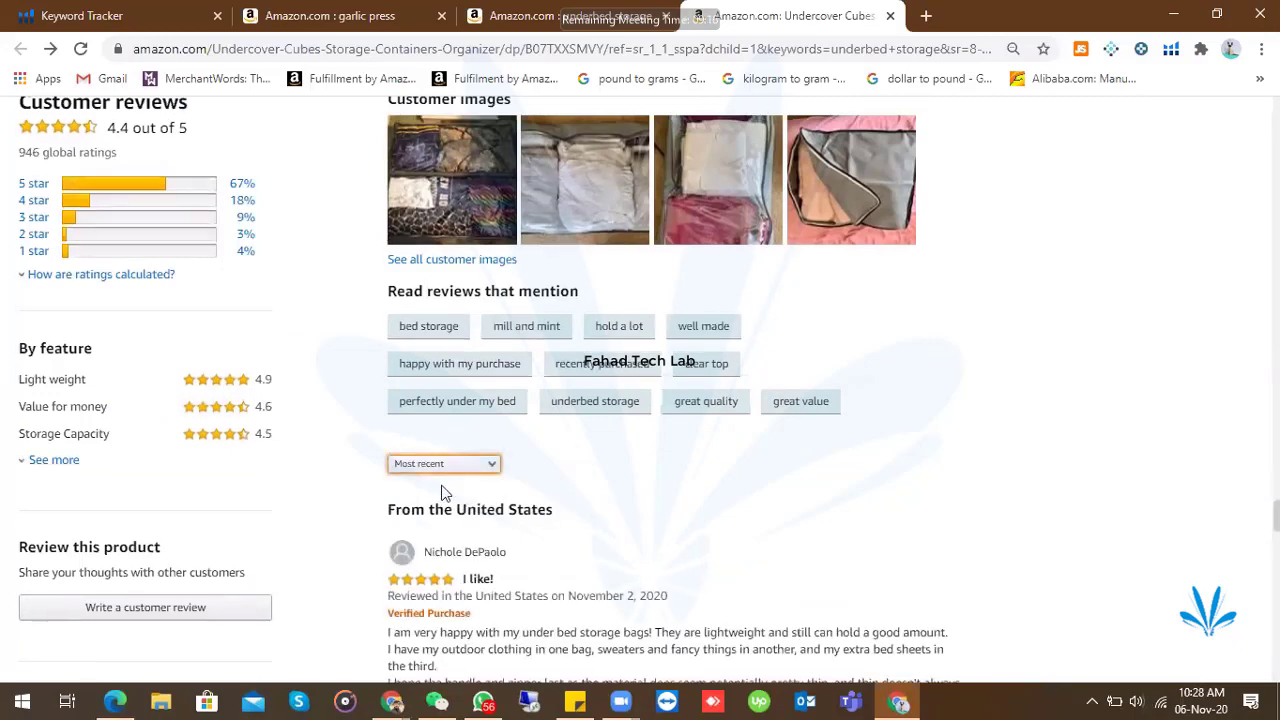
- Examine the labels on the most recent customer reviews in the Undercover Cubes listing
scroll(443, 492, "down", 5)
scroll(445, 492, "down", 4)
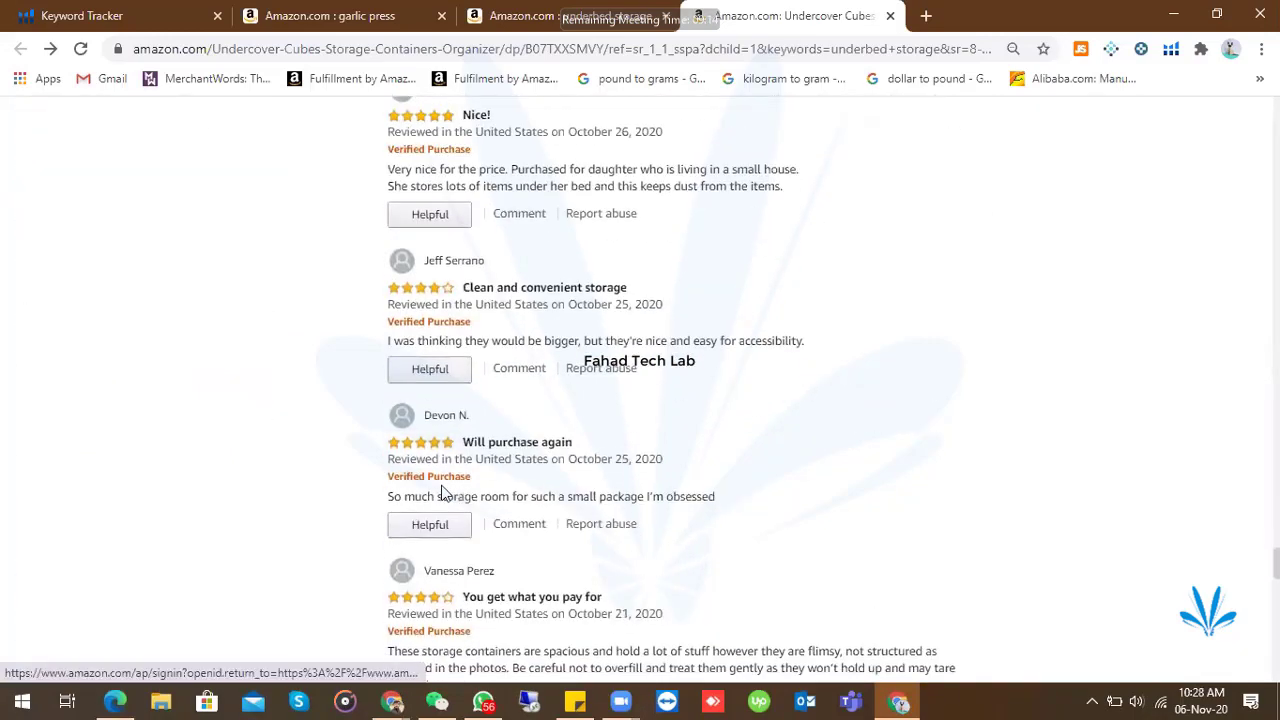
scroll(443, 492, "down", 8)
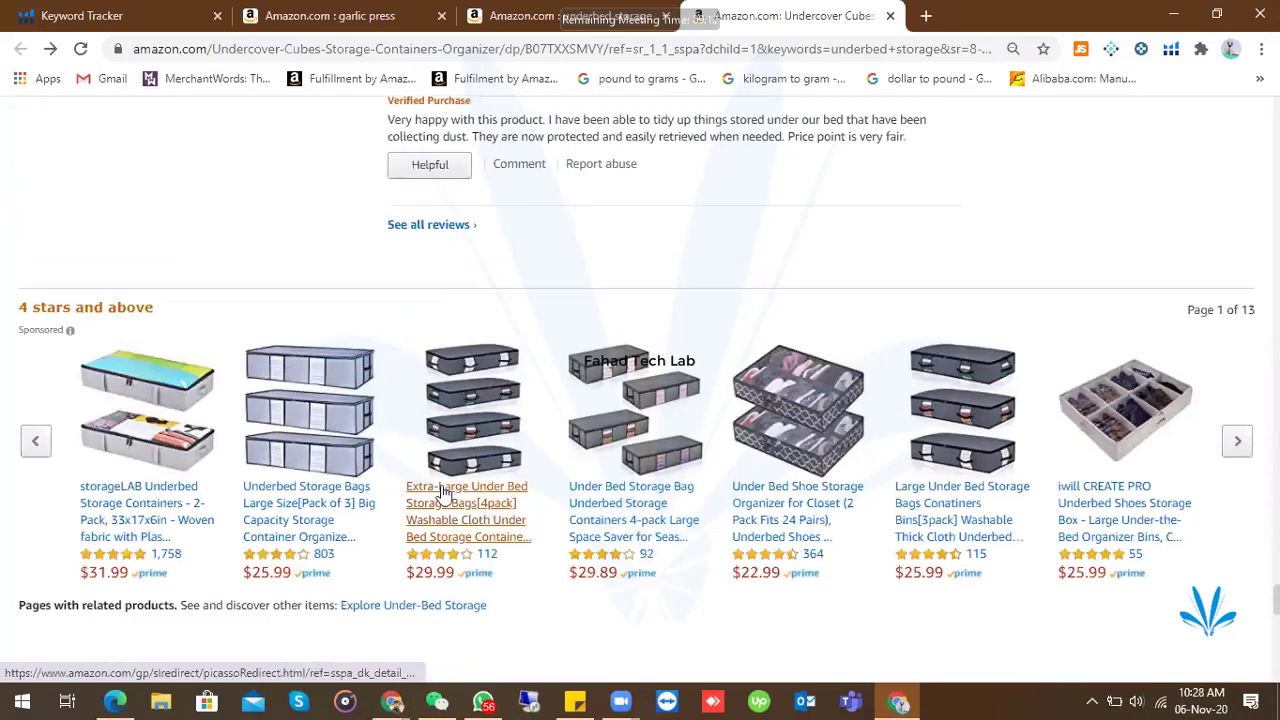
scroll(443, 492, "up", 4)
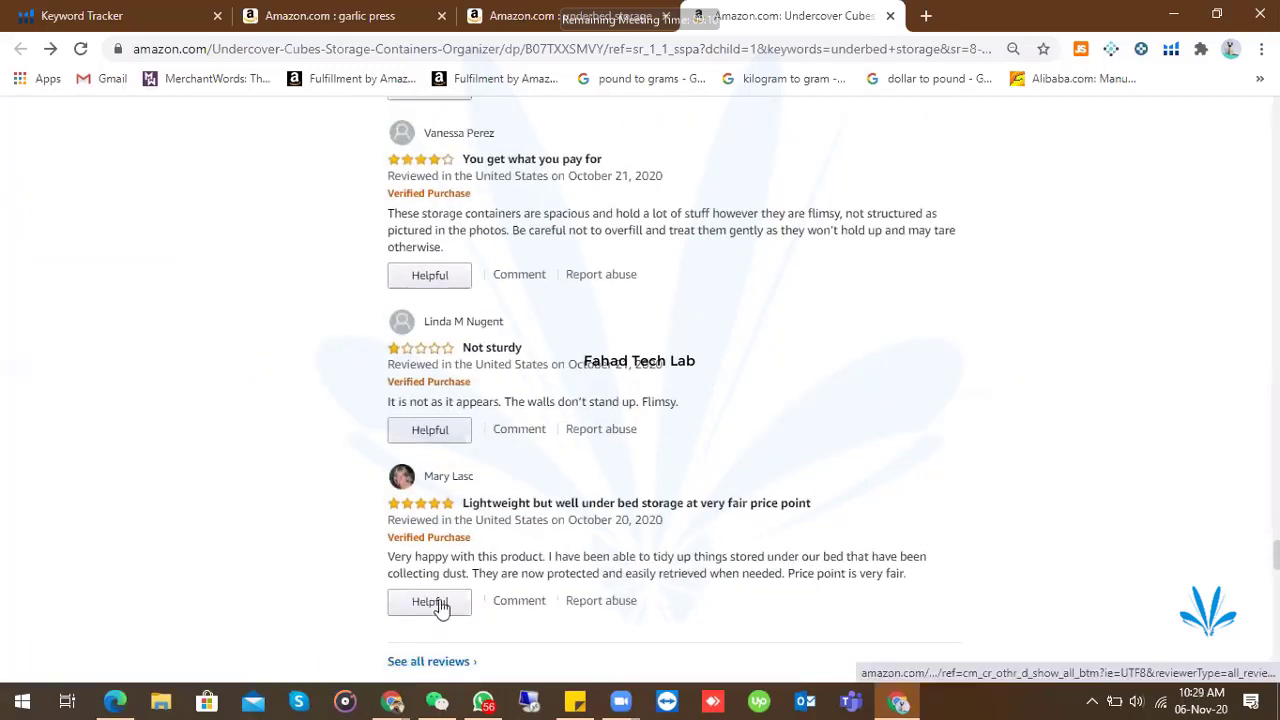
- Reopen the full customer review list from the sorted reviews and look through its first page to the end
scroll(440, 605, "down", 2)
left_click(422, 444)
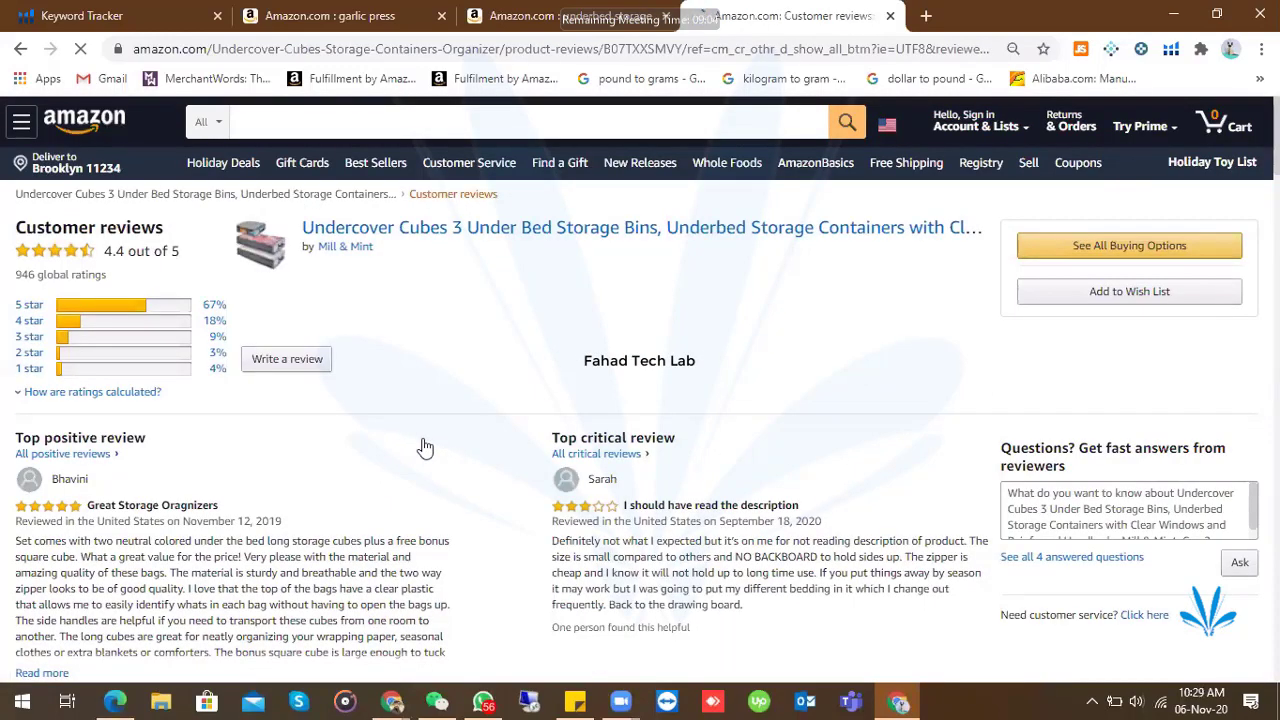
scroll(425, 447, "down", 2)
scroll(425, 447, "down", 2)
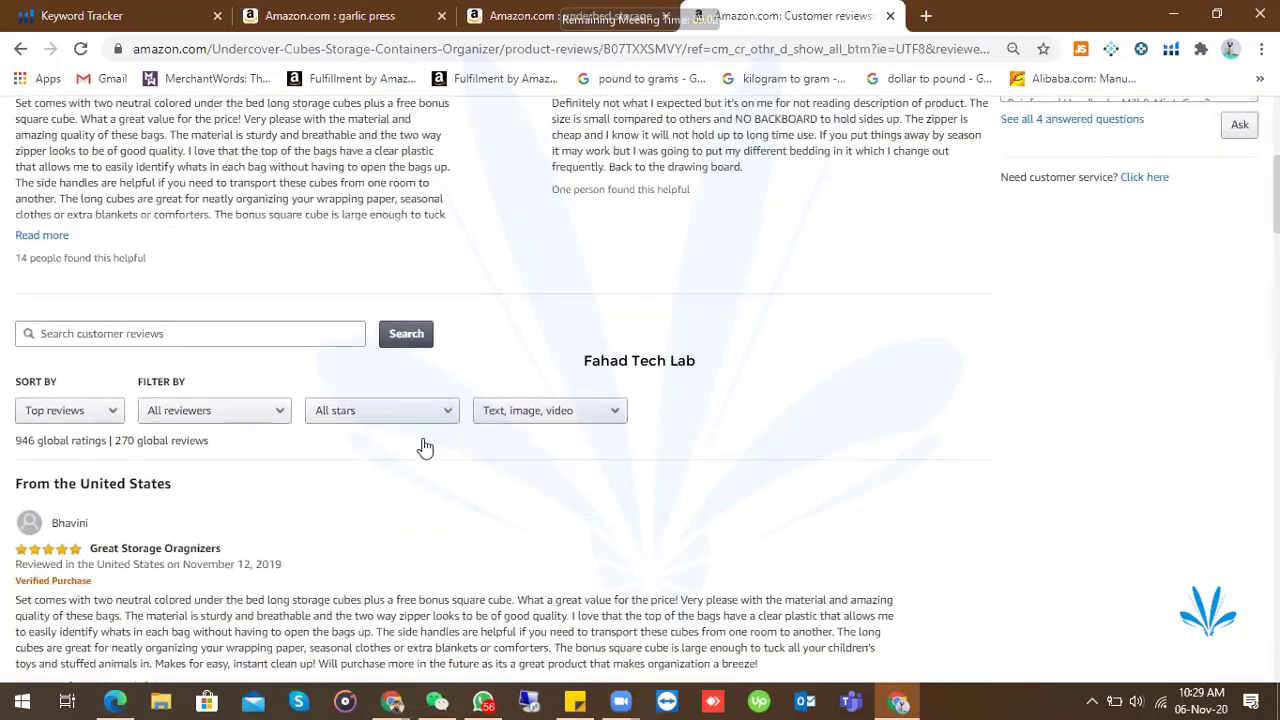
scroll(425, 447, "down", 4)
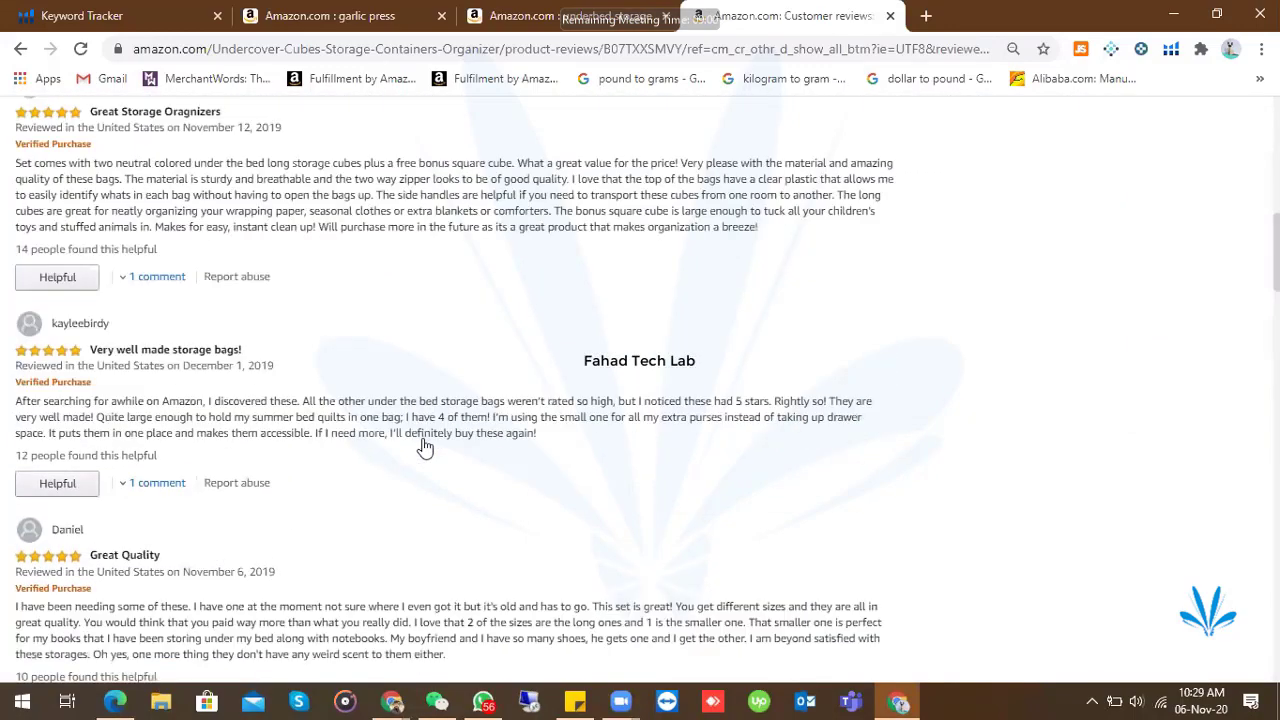
scroll(425, 448, "down", 10)
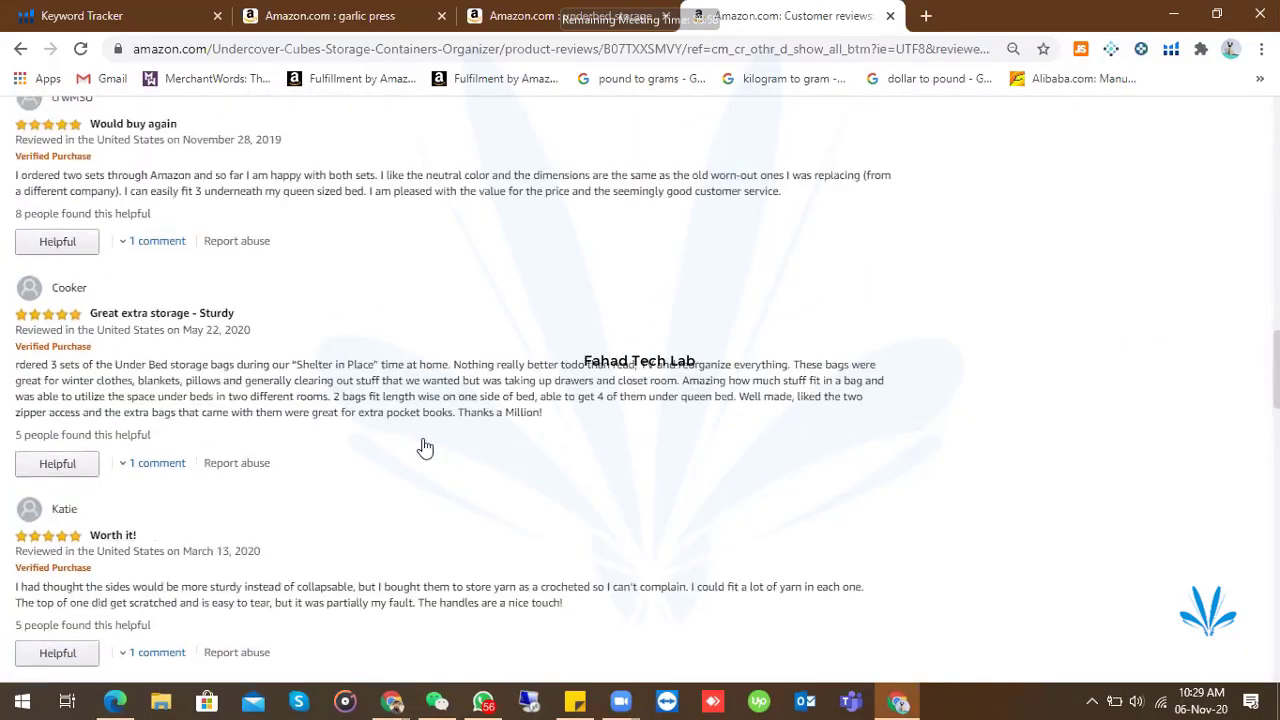
scroll(425, 447, "down", 13)
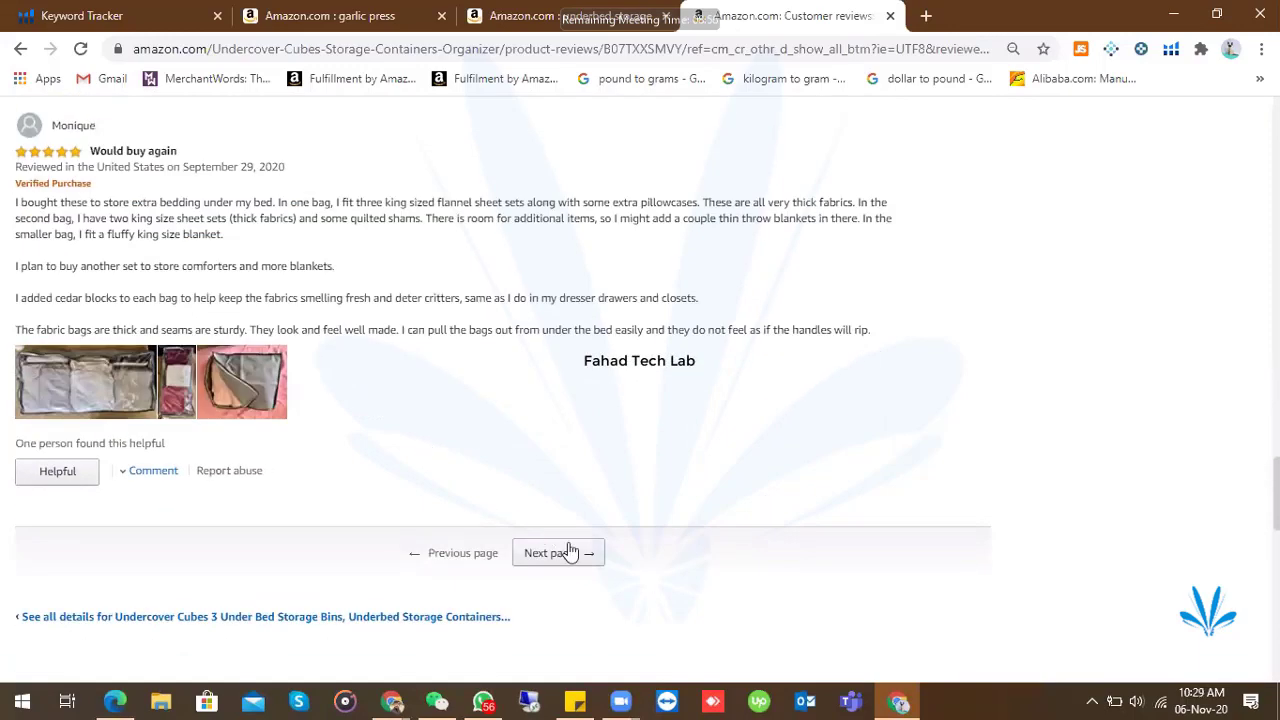
- Go to the second page of customer reviews and check the labels on its entries
left_click(574, 556)
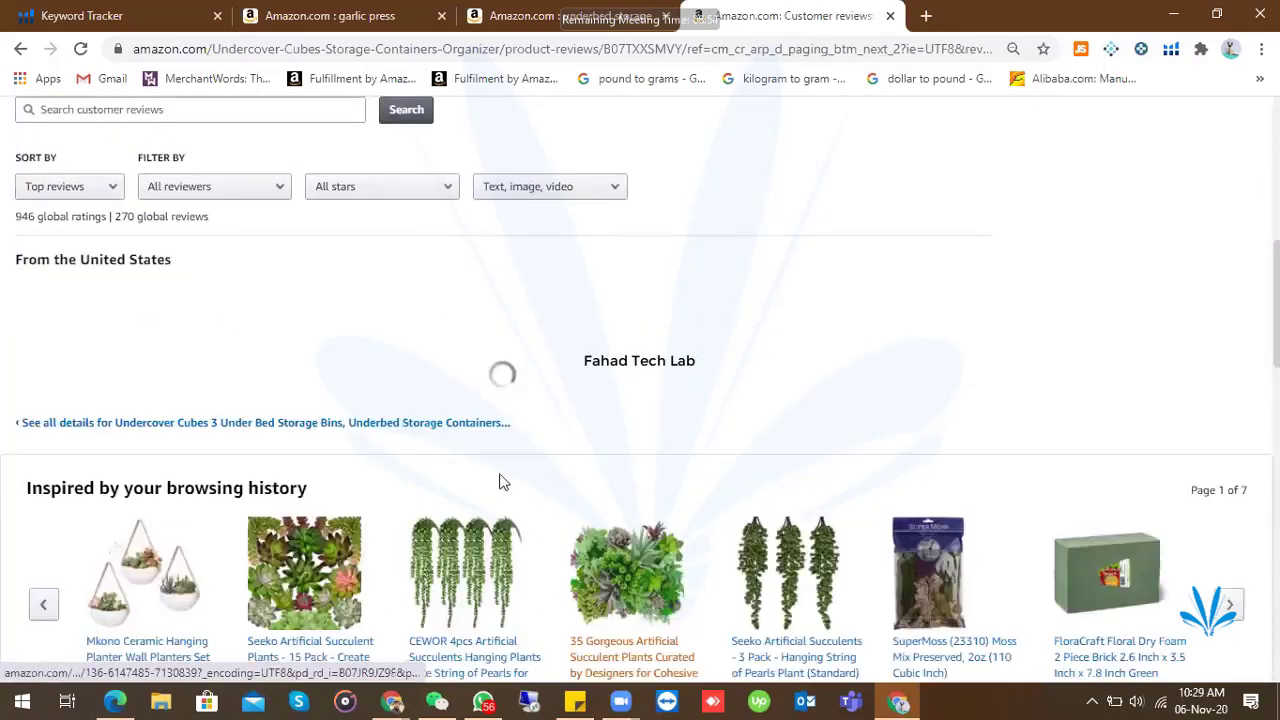
scroll(503, 482, "down", 4)
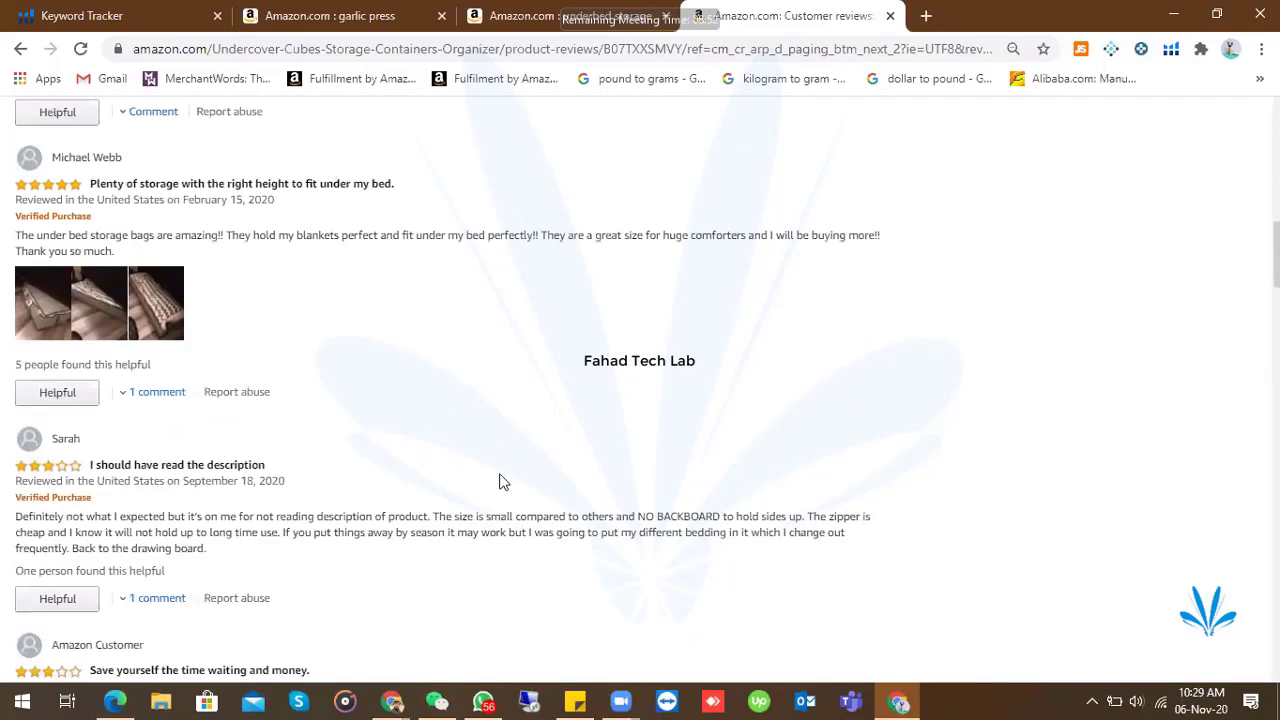
scroll(503, 482, "down", 12)
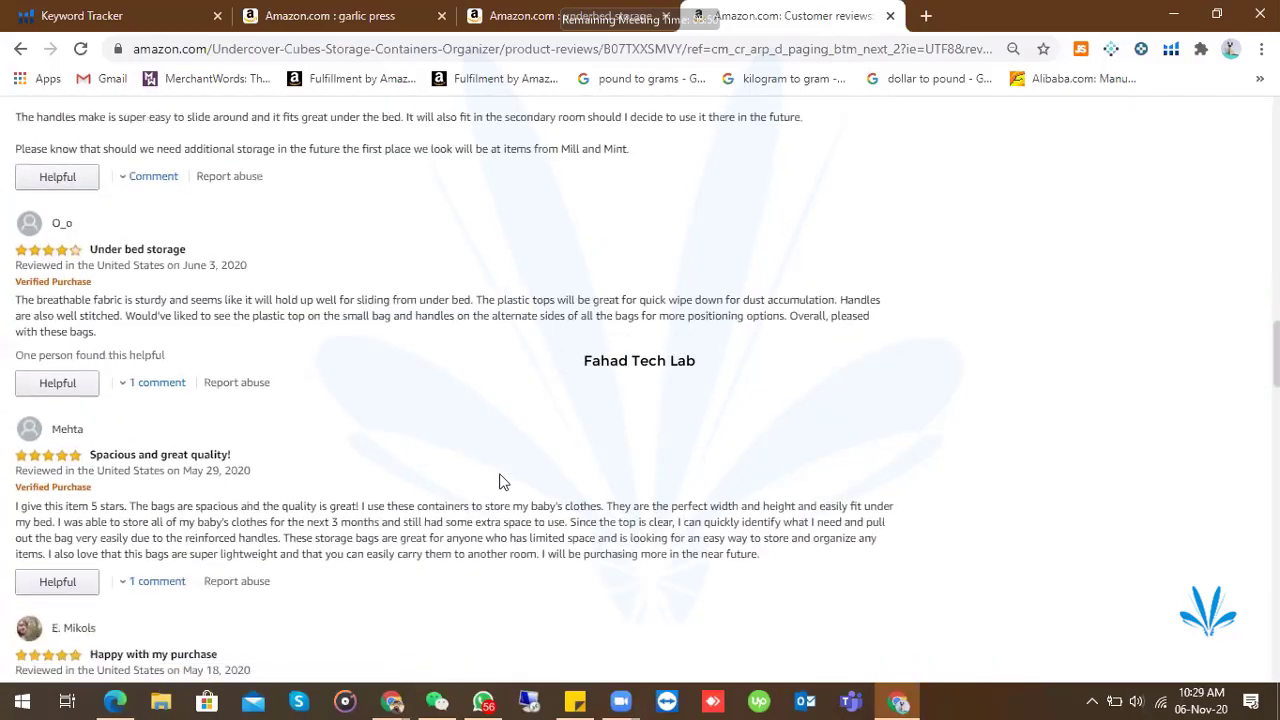
scroll(503, 482, "down", 4)
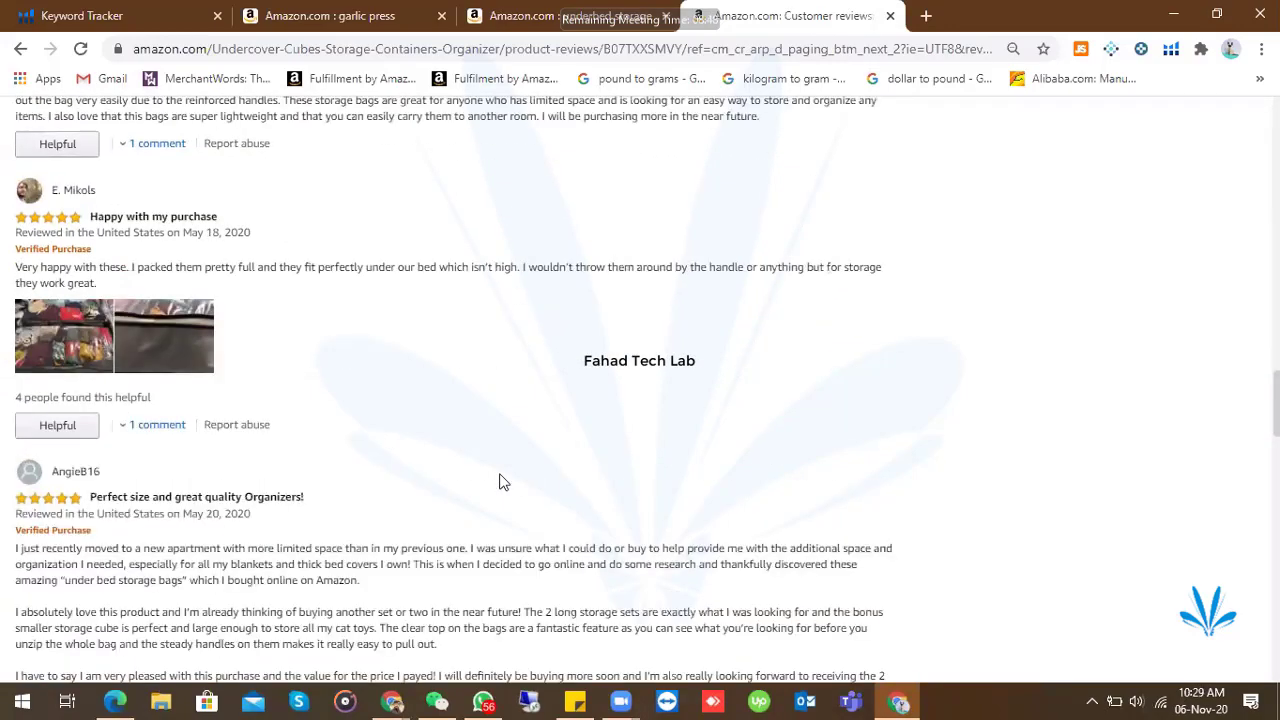
scroll(503, 482, "down", 4)
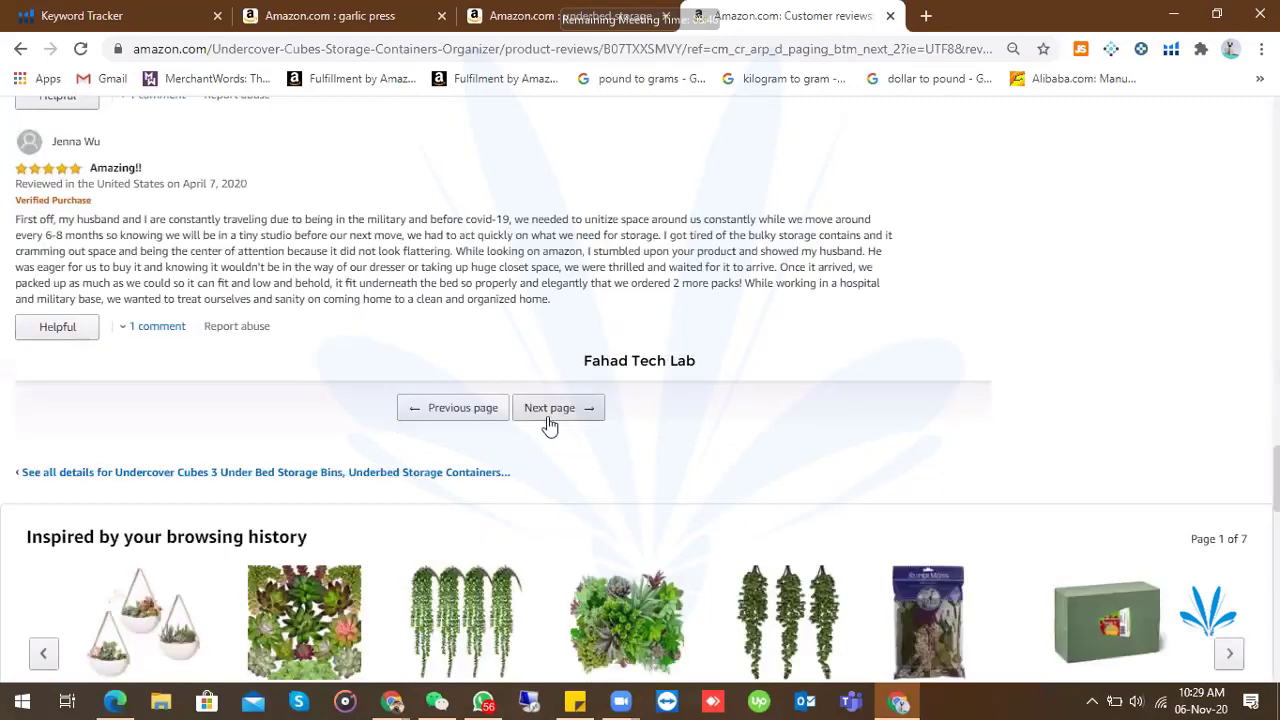
- Check the review labels on the third page of customer reviews and advance to the fourth page
left_click(549, 409)
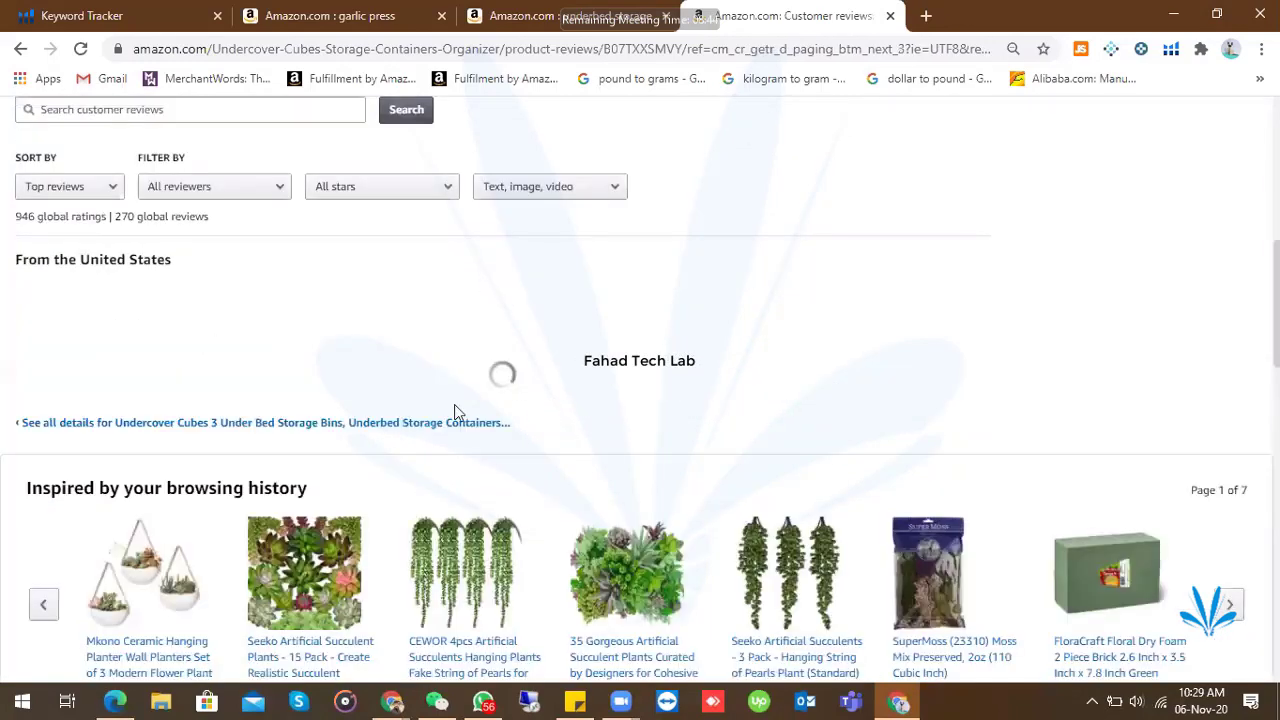
scroll(454, 412, "down", 2)
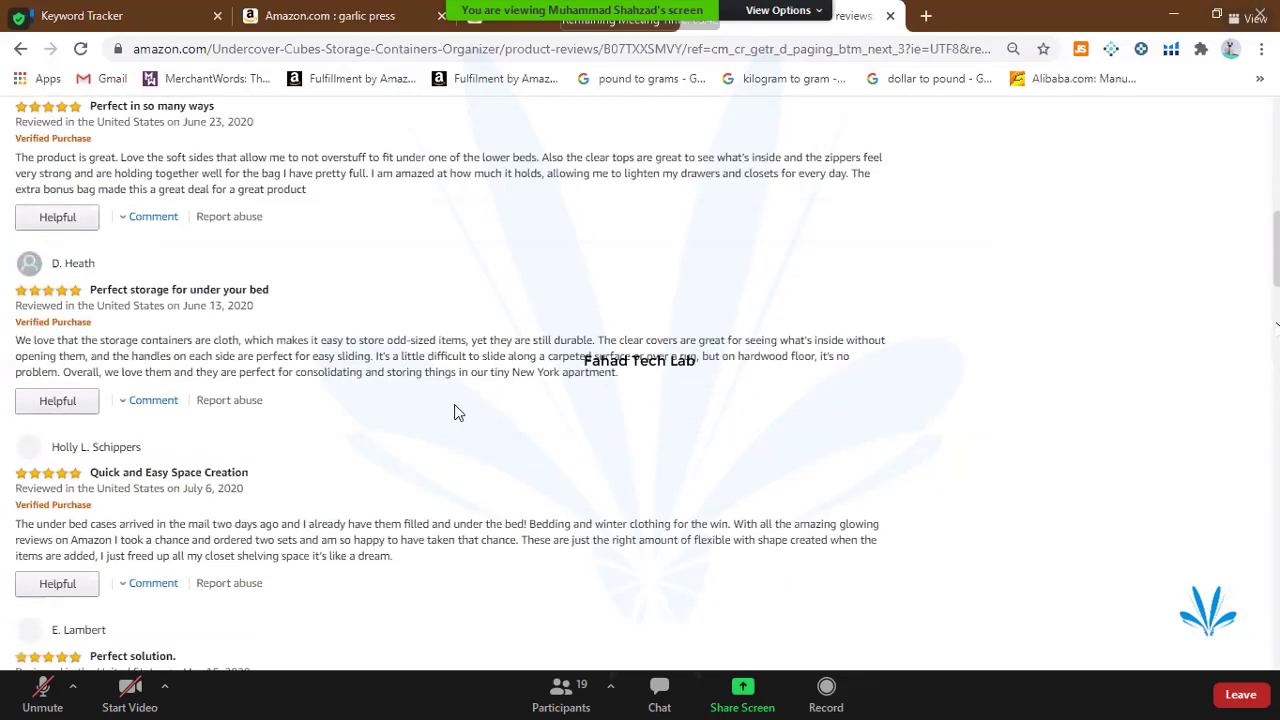
scroll(454, 412, "down", 7)
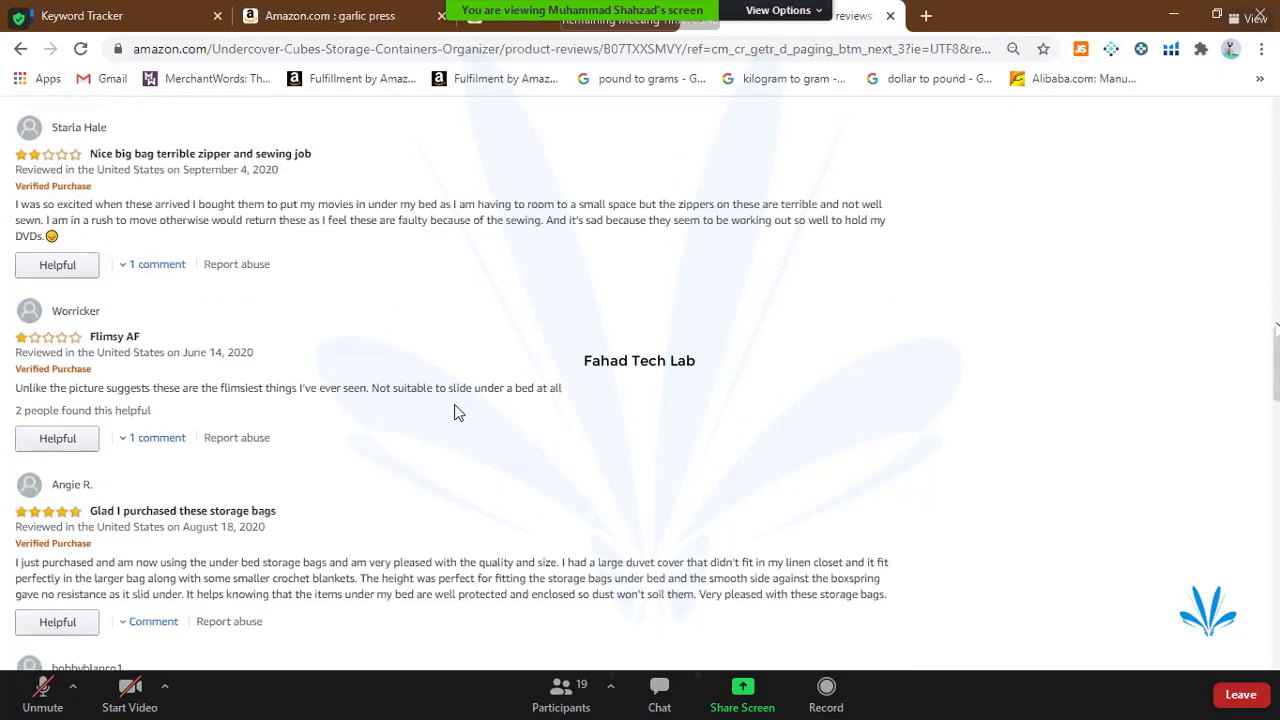
scroll(454, 412, "down", 5)
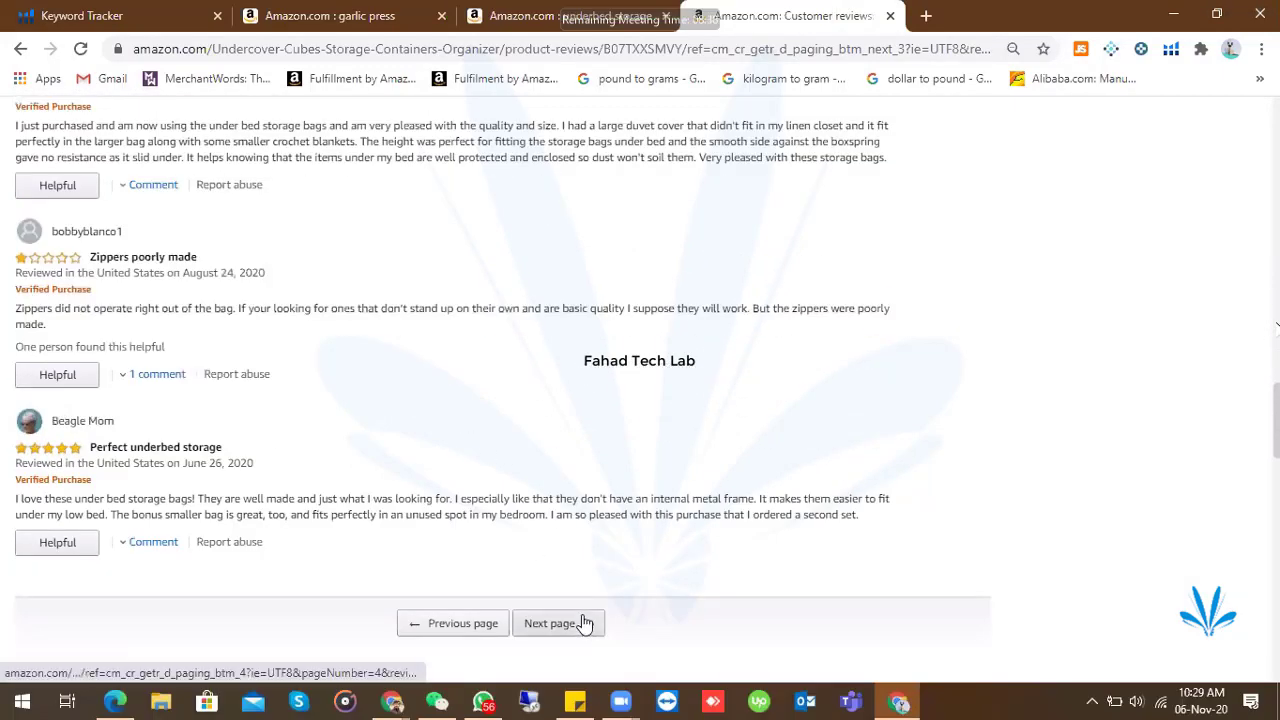
left_click(585, 543)
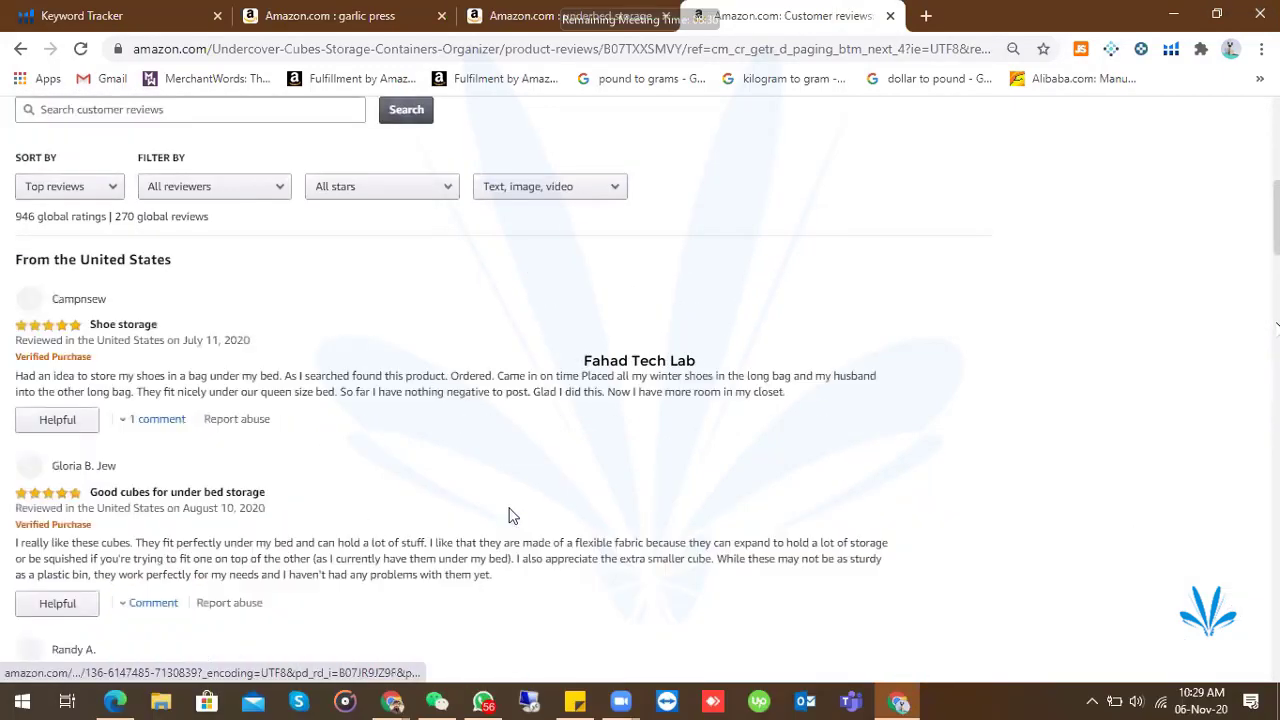
- Check the review labels through the end of the fourth page and advance to the fifth page
scroll(509, 515, "down", 8)
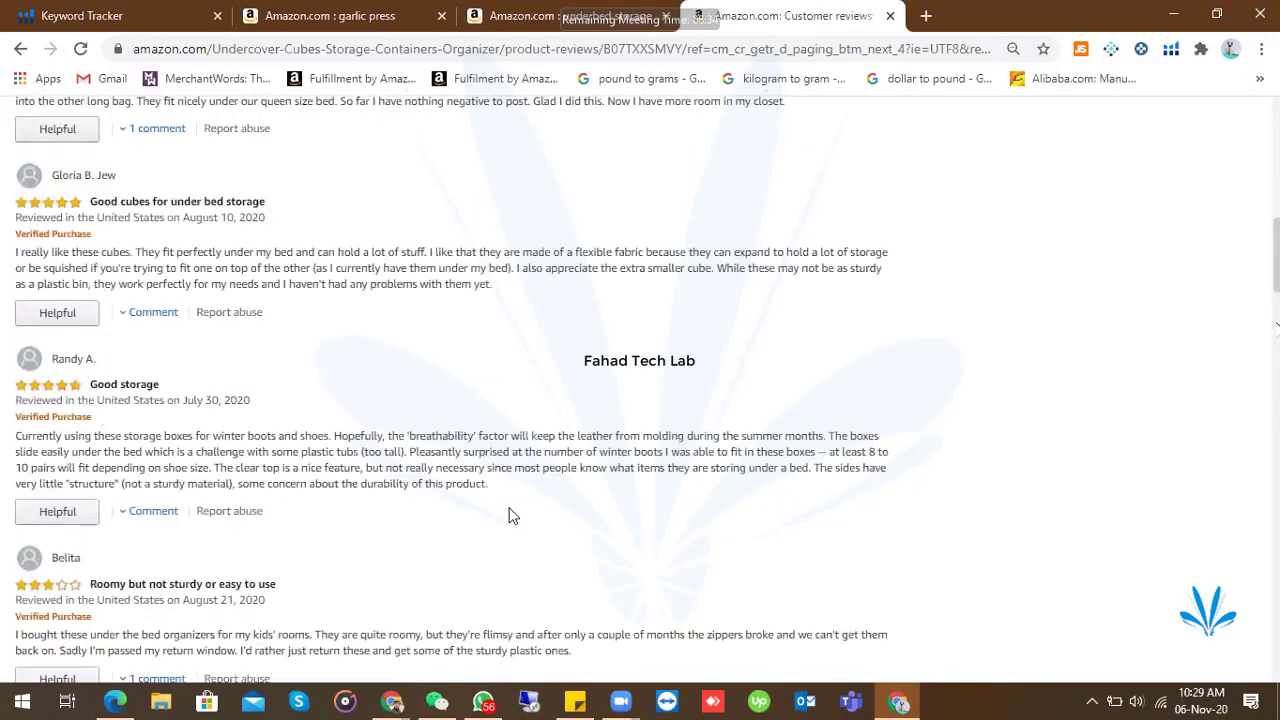
scroll(509, 515, "down", 7)
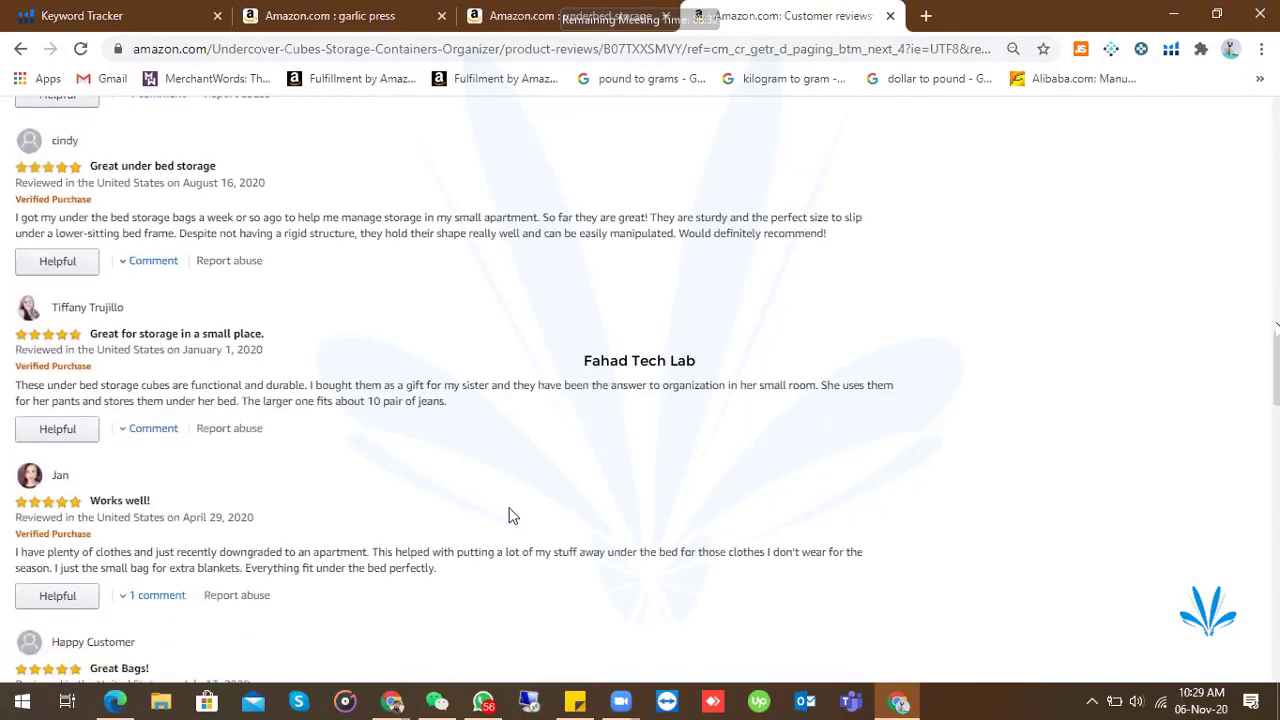
scroll(509, 515, "down", 3)
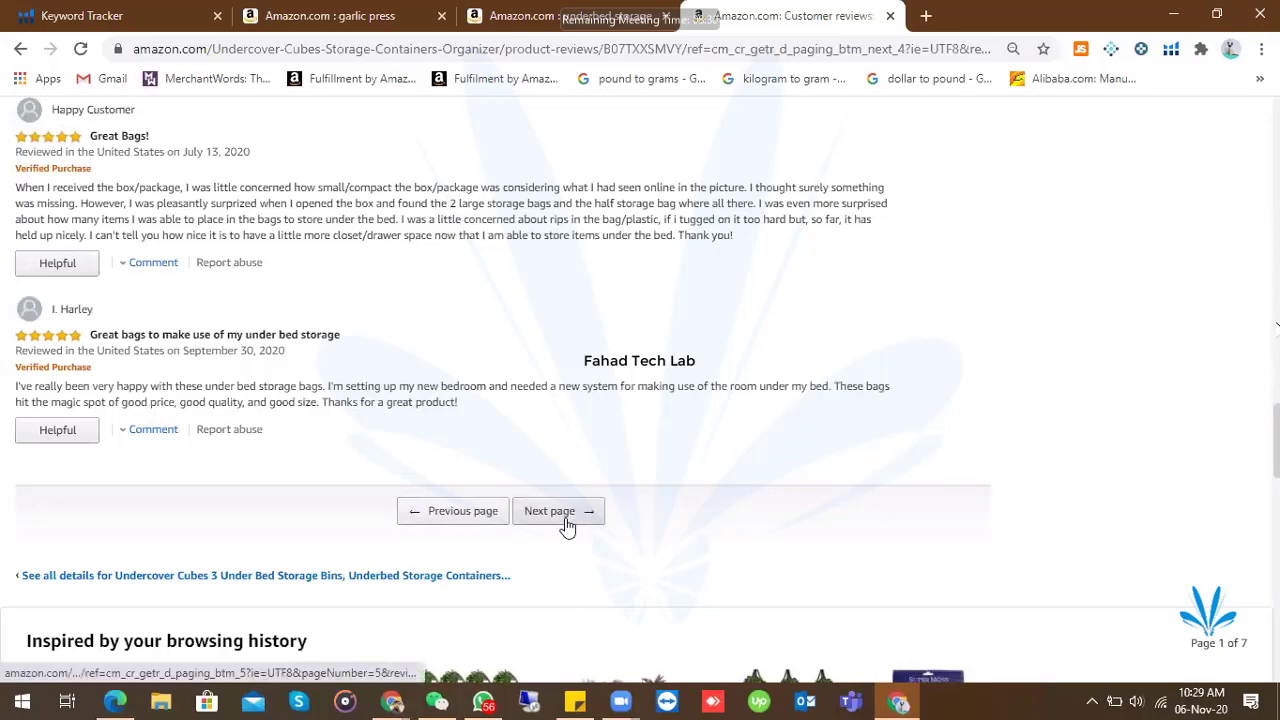
left_click(560, 520)
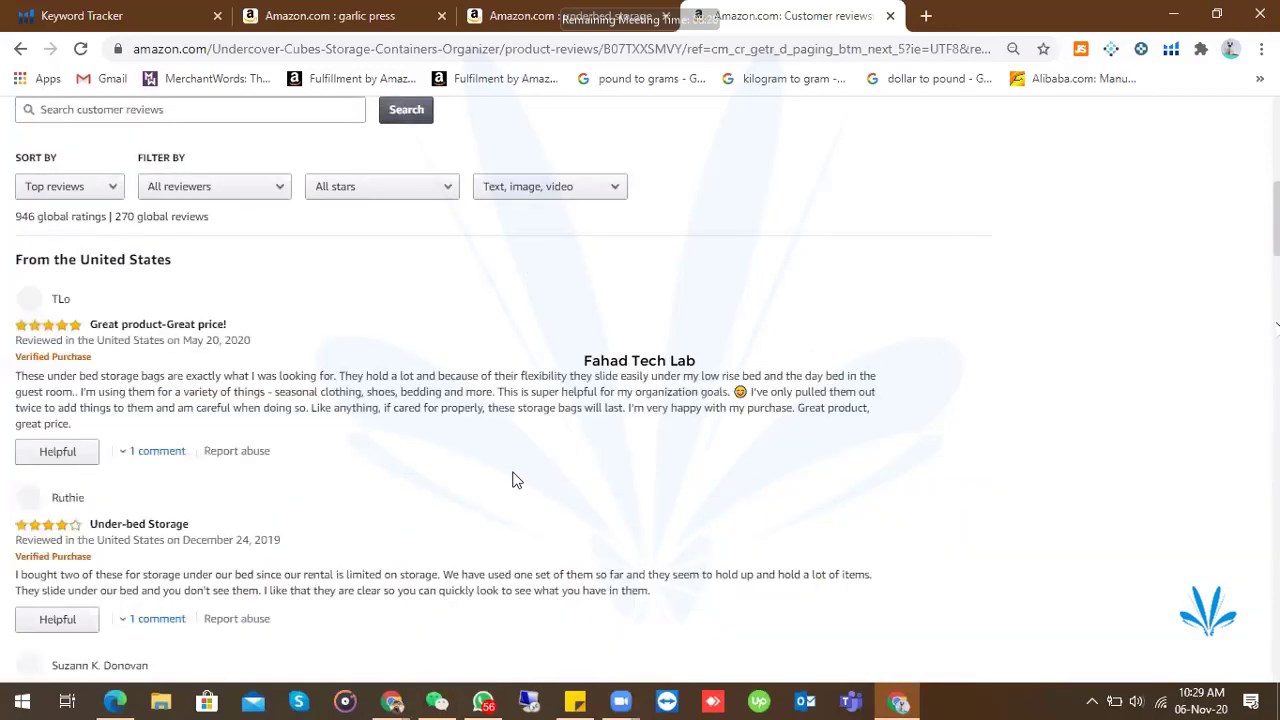
- Check the labels on the fifth and sixth pages of customer reviews and advance to the seventh page
scroll(517, 478, "down", 7)
scroll(512, 480, "down", 7)
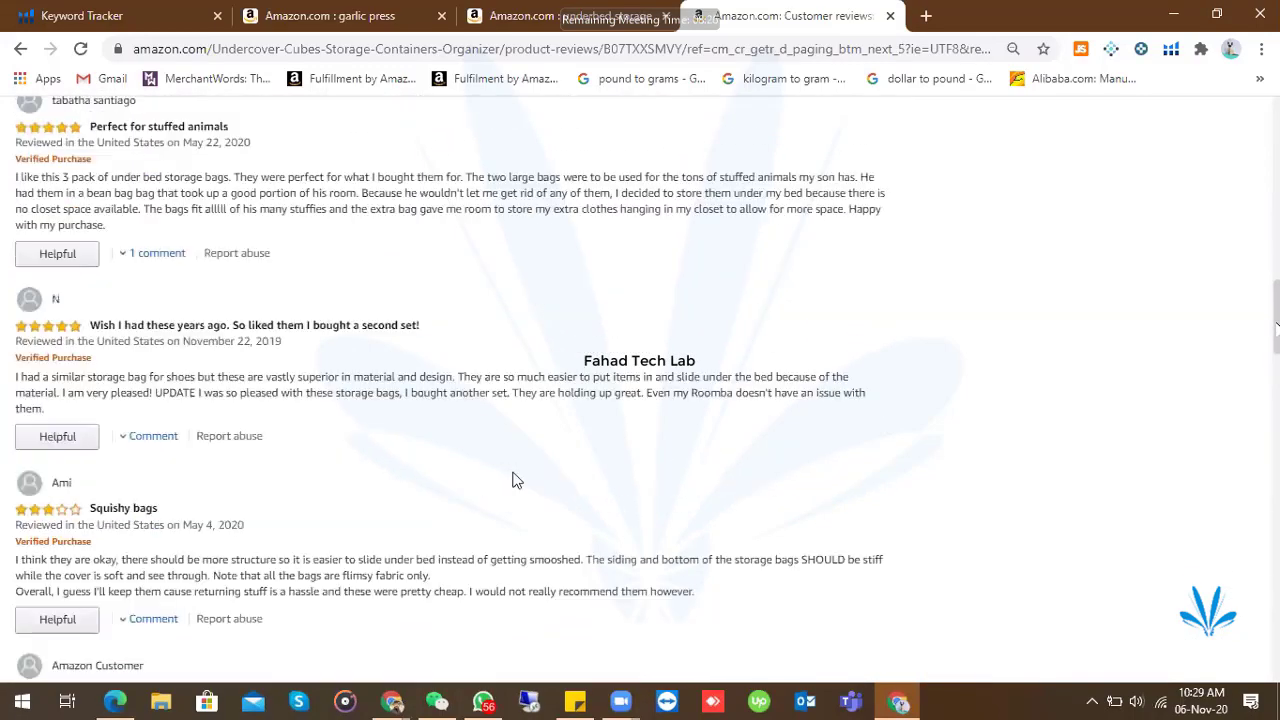
scroll(512, 480, "down", 7)
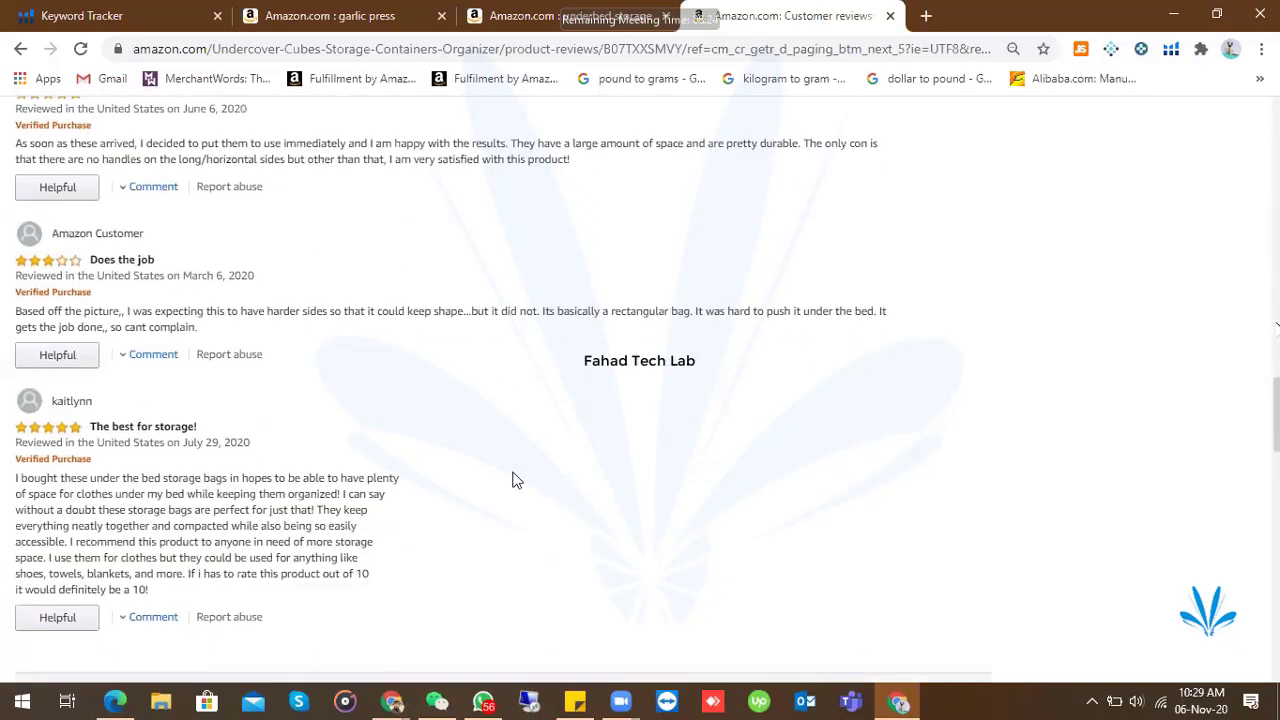
left_click(542, 482)
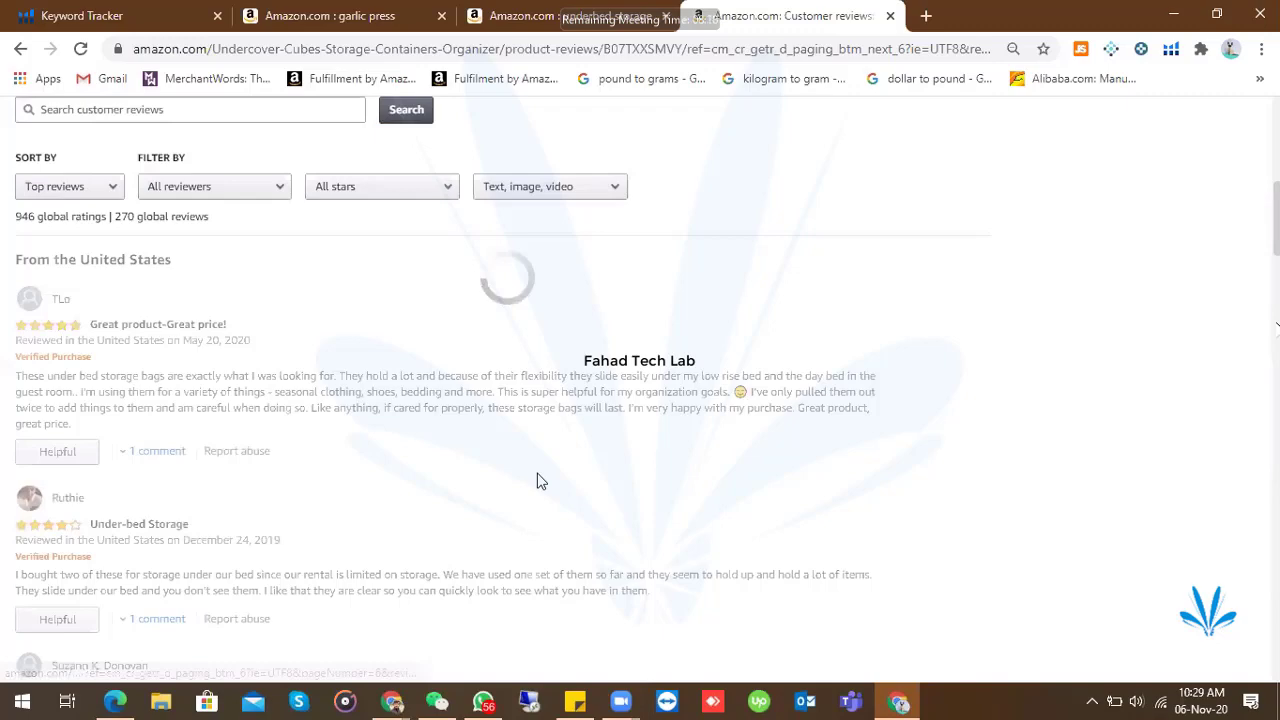
scroll(555, 567, "down", 5)
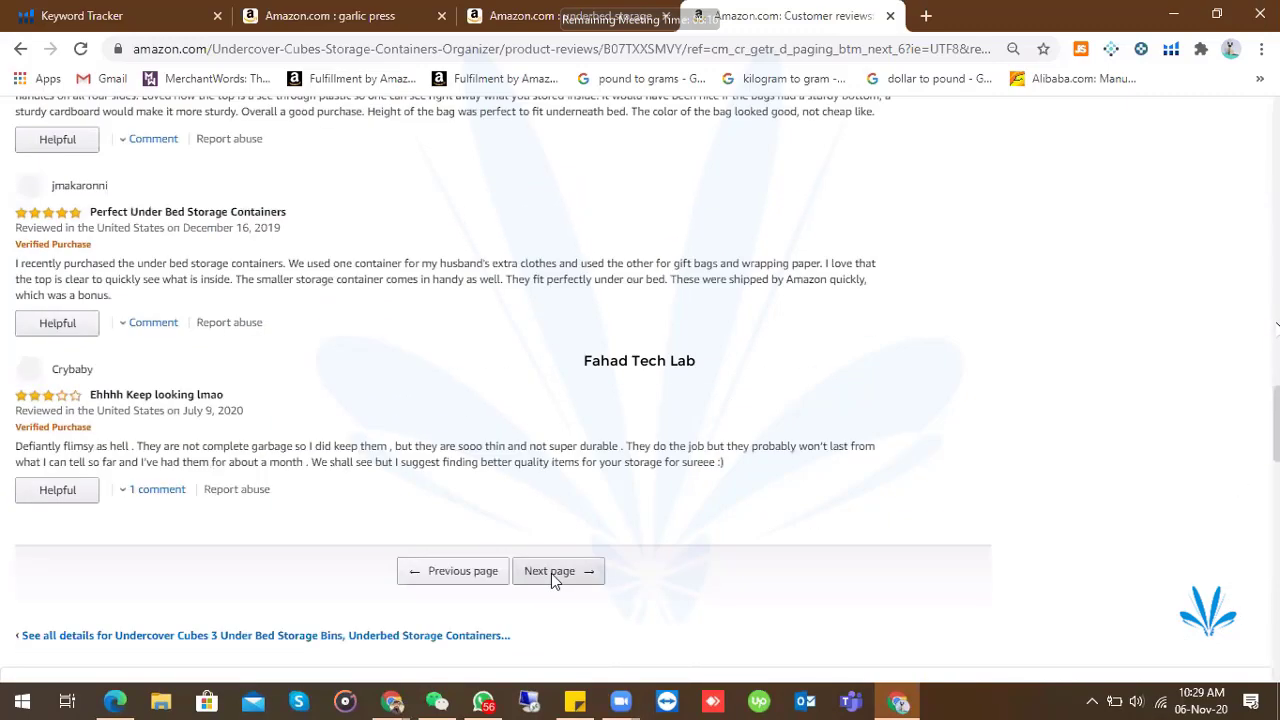
left_click(543, 488)
- Look through the labels on the seventh and eighth review pages and advance to the ninth page
scroll(463, 472, "down", 9)
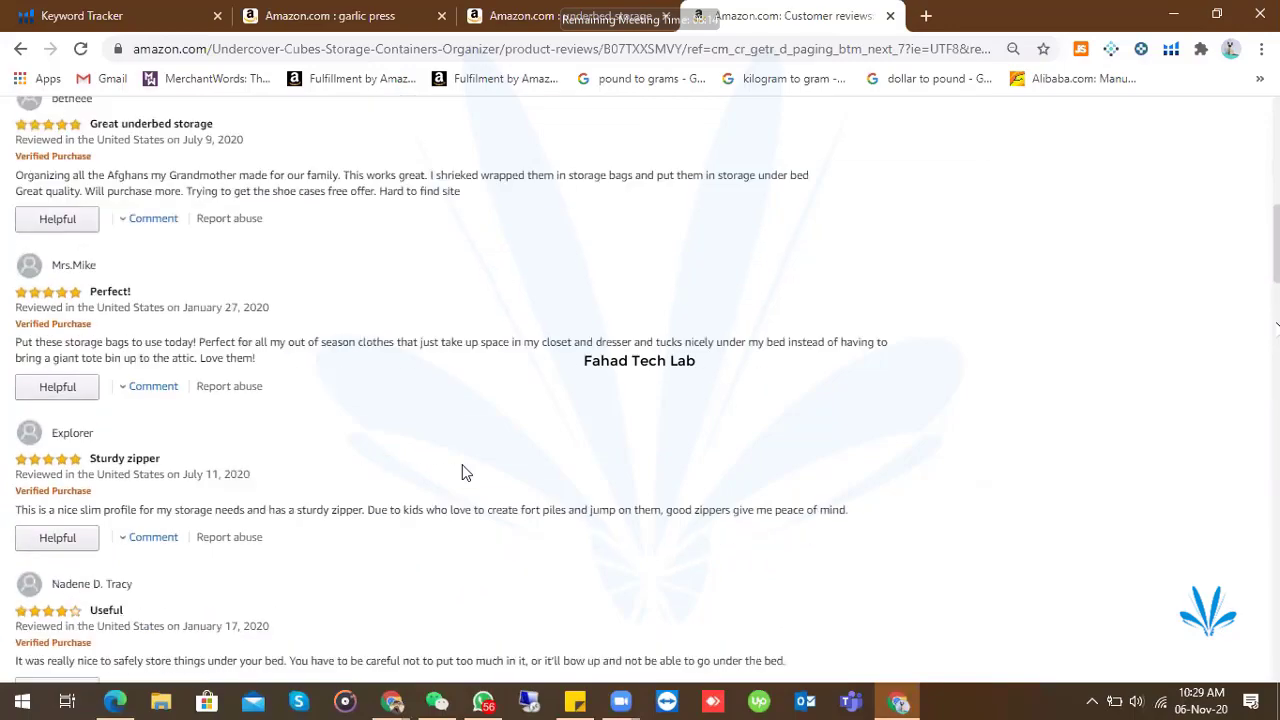
scroll(463, 472, "down", 7)
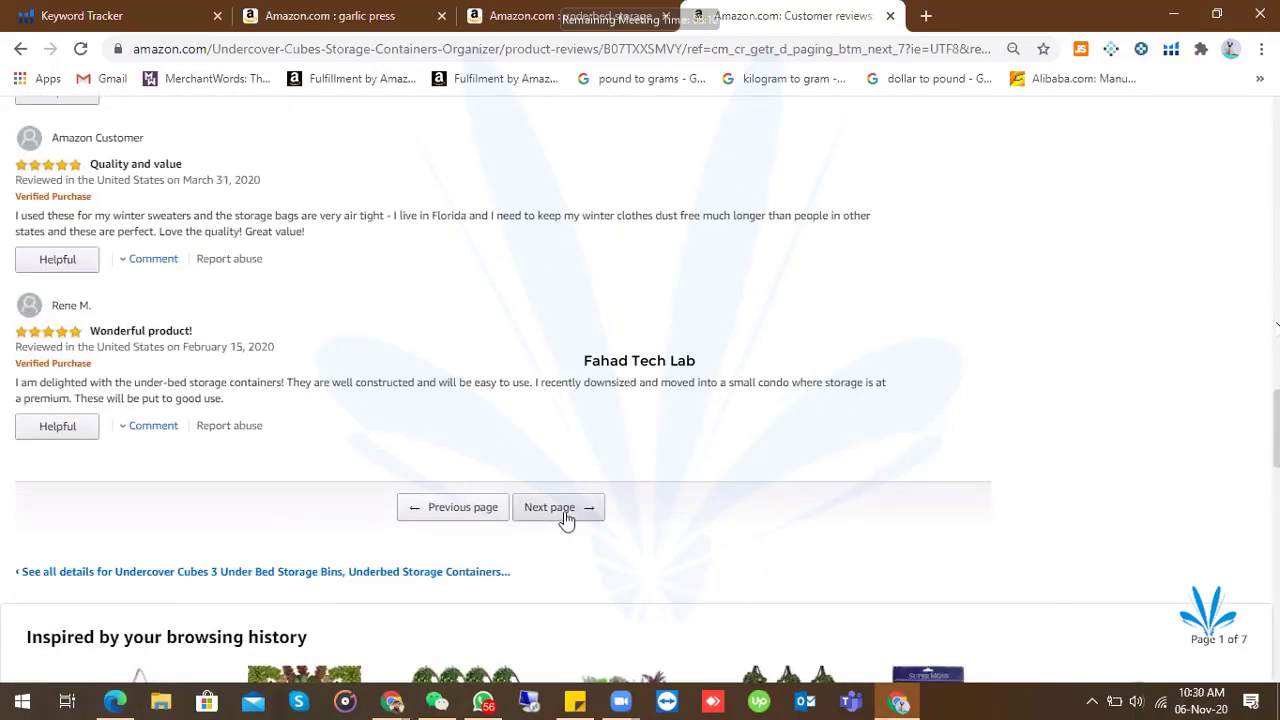
left_click(564, 509)
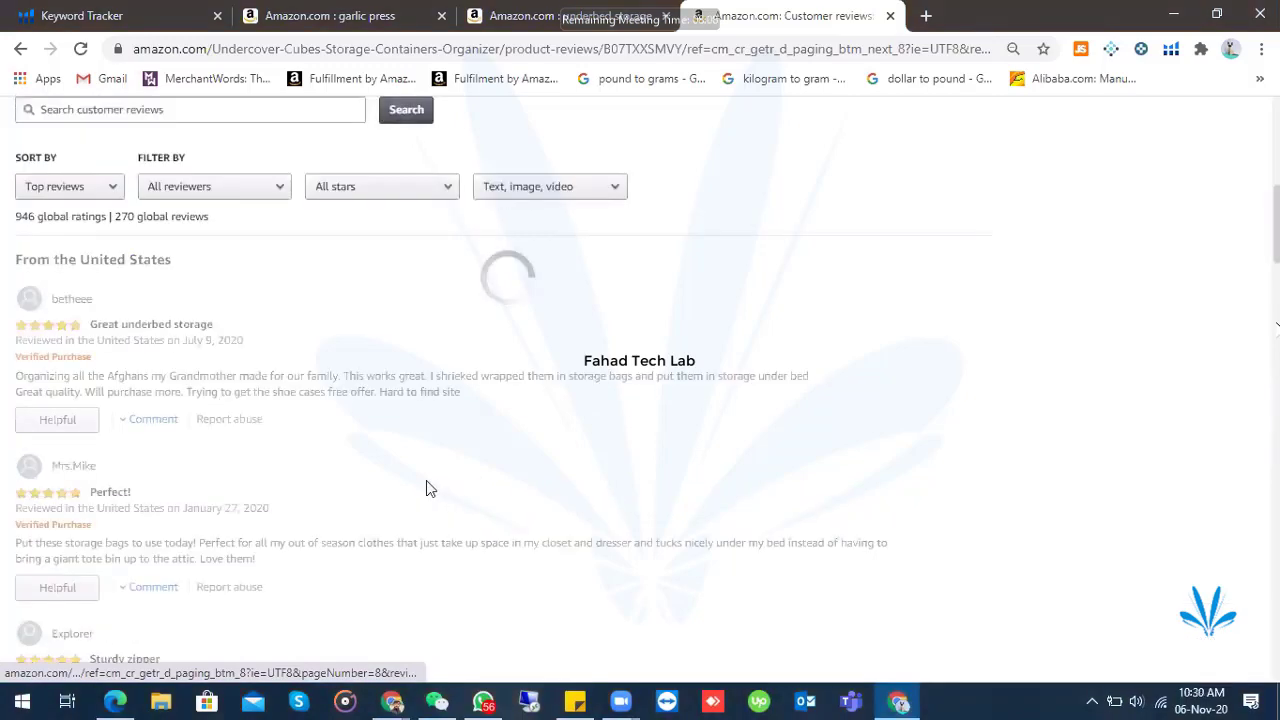
scroll(426, 488, "down", 2)
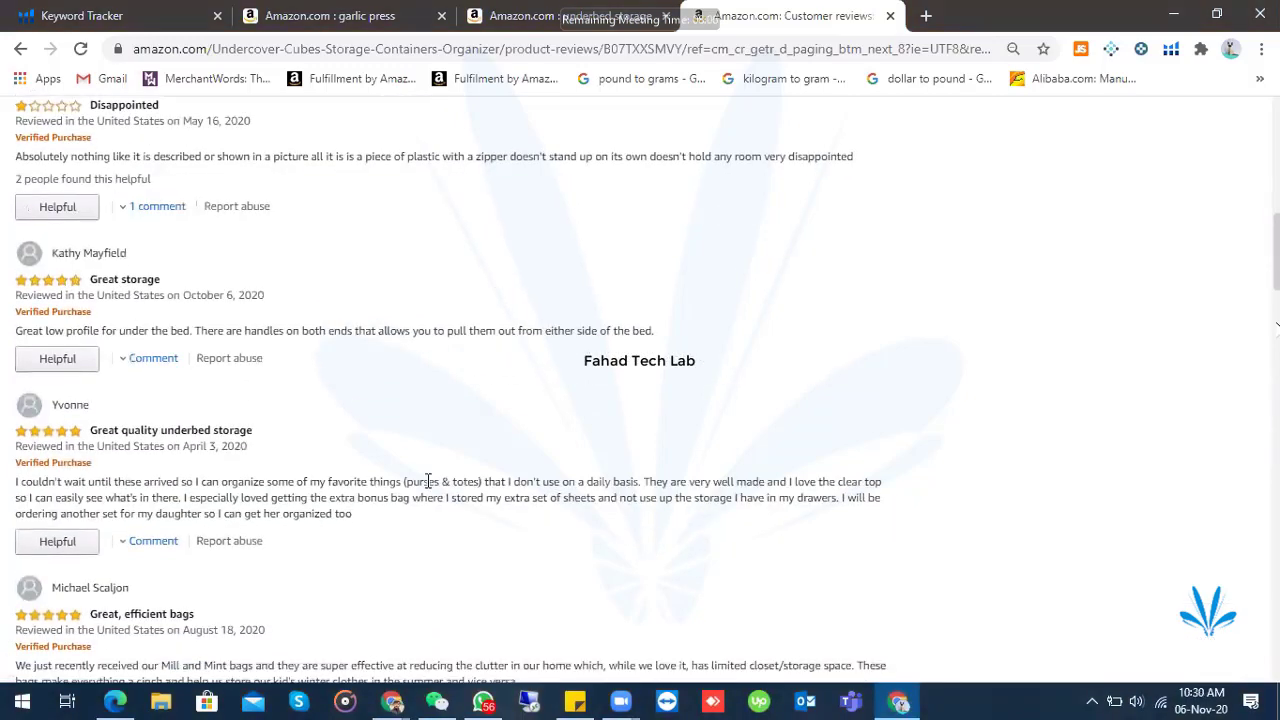
scroll(428, 481, "down", 2)
scroll(426, 485, "down", 6)
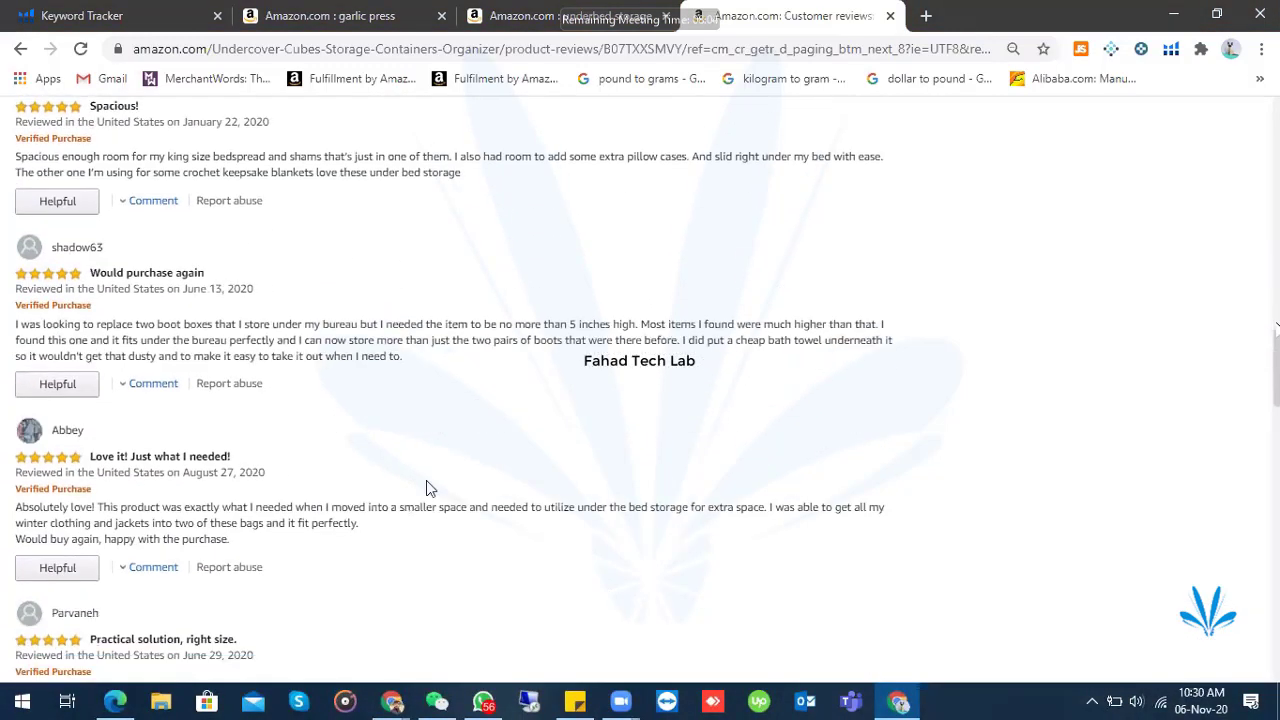
scroll(426, 488, "down", 6)
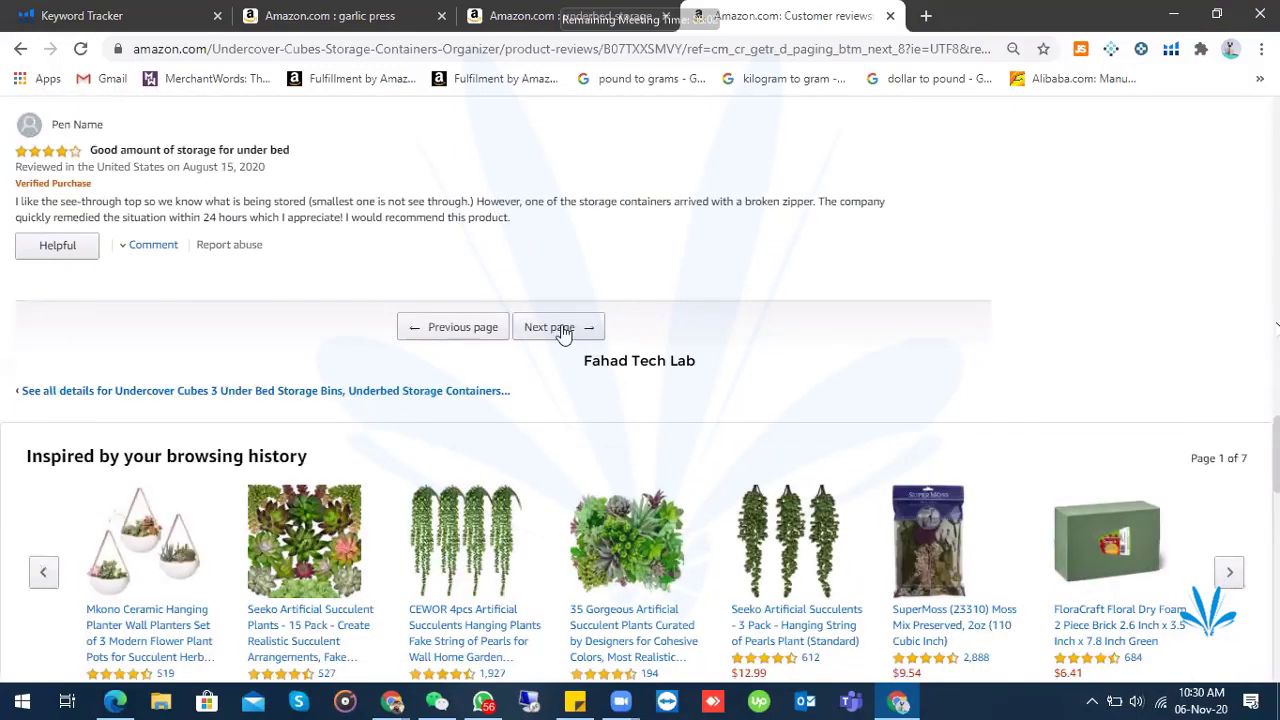
left_click(563, 330)
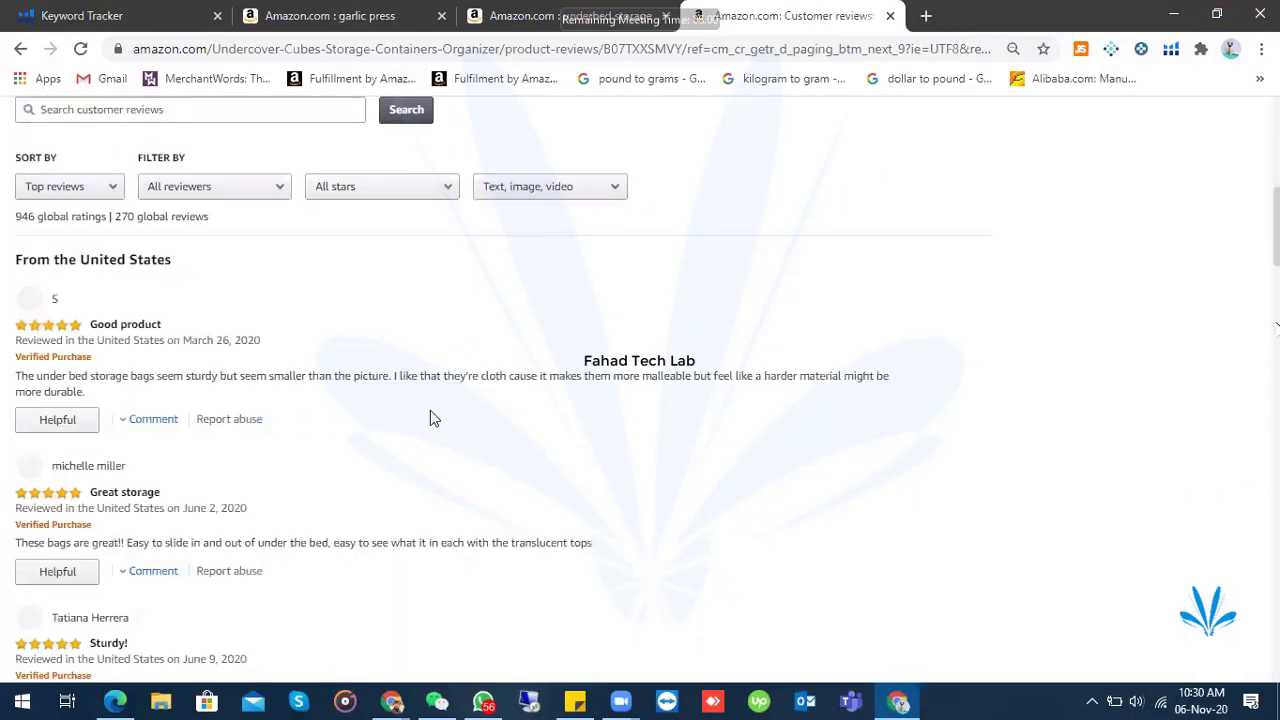
- Examine the labels on the ninth page of customer reviews and advance to the tenth page
scroll(430, 418, "down", 8)
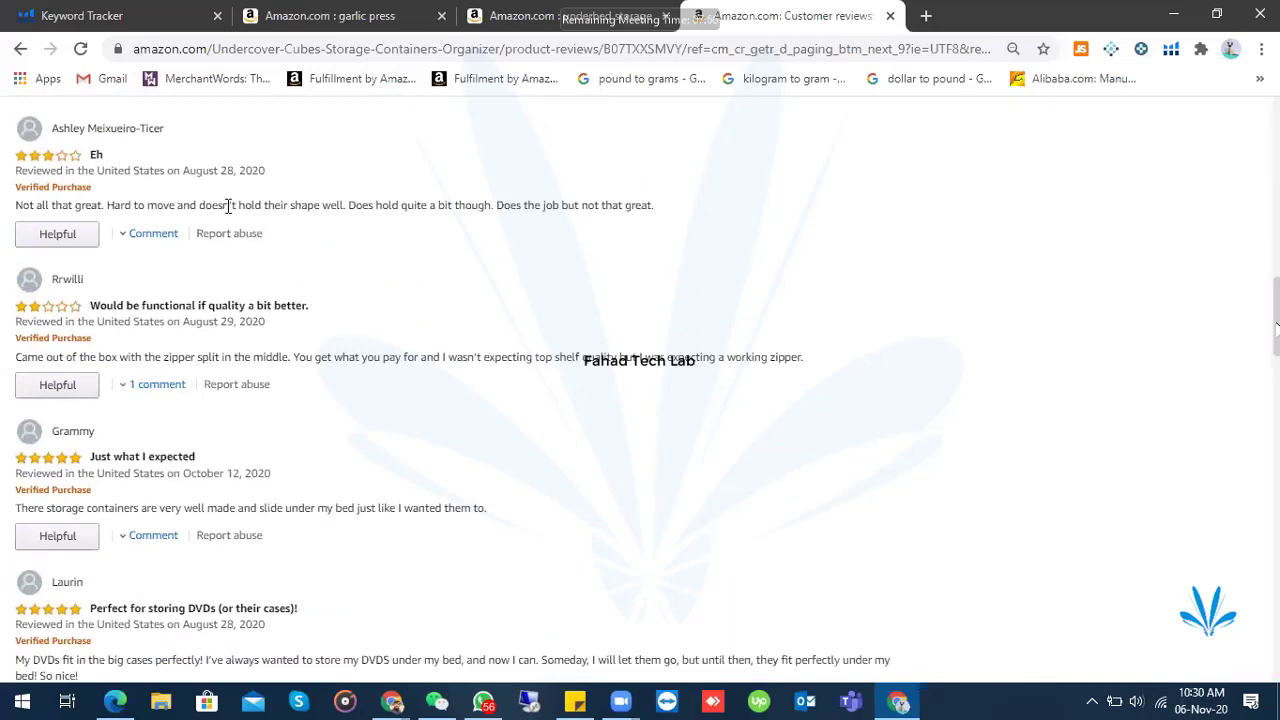
scroll(426, 418, "down", 4)
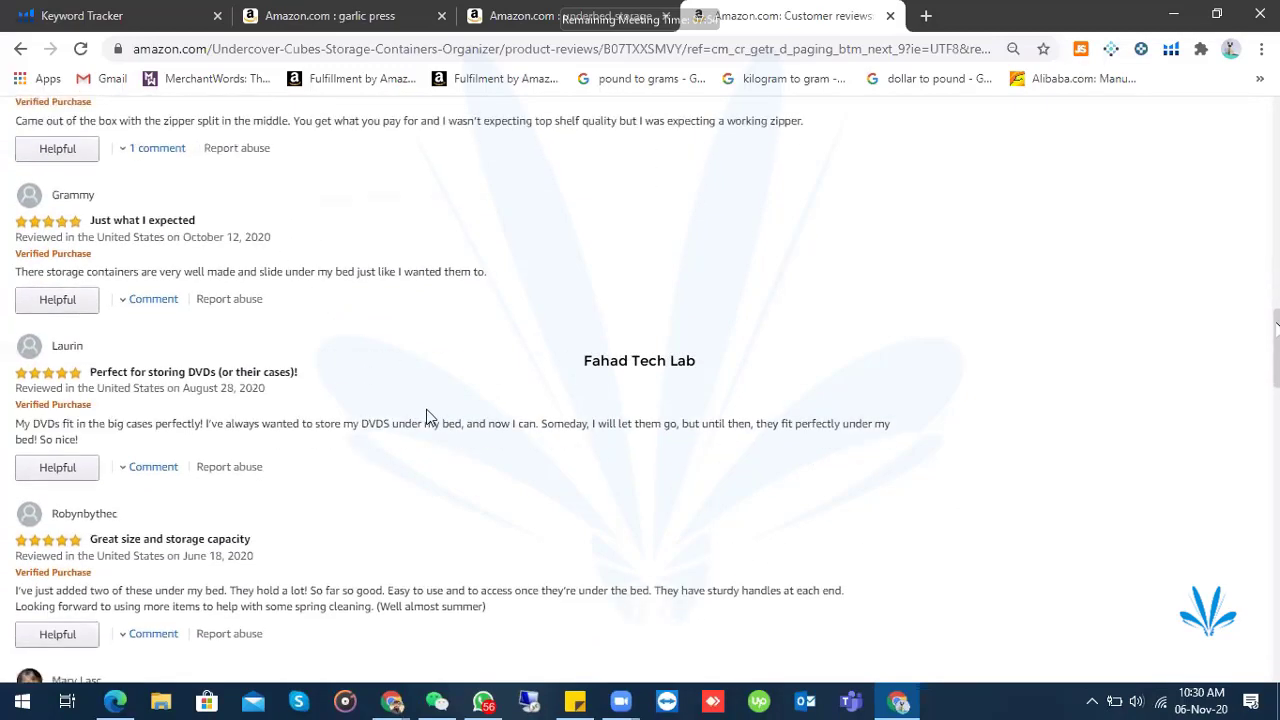
scroll(428, 409, "down", 4)
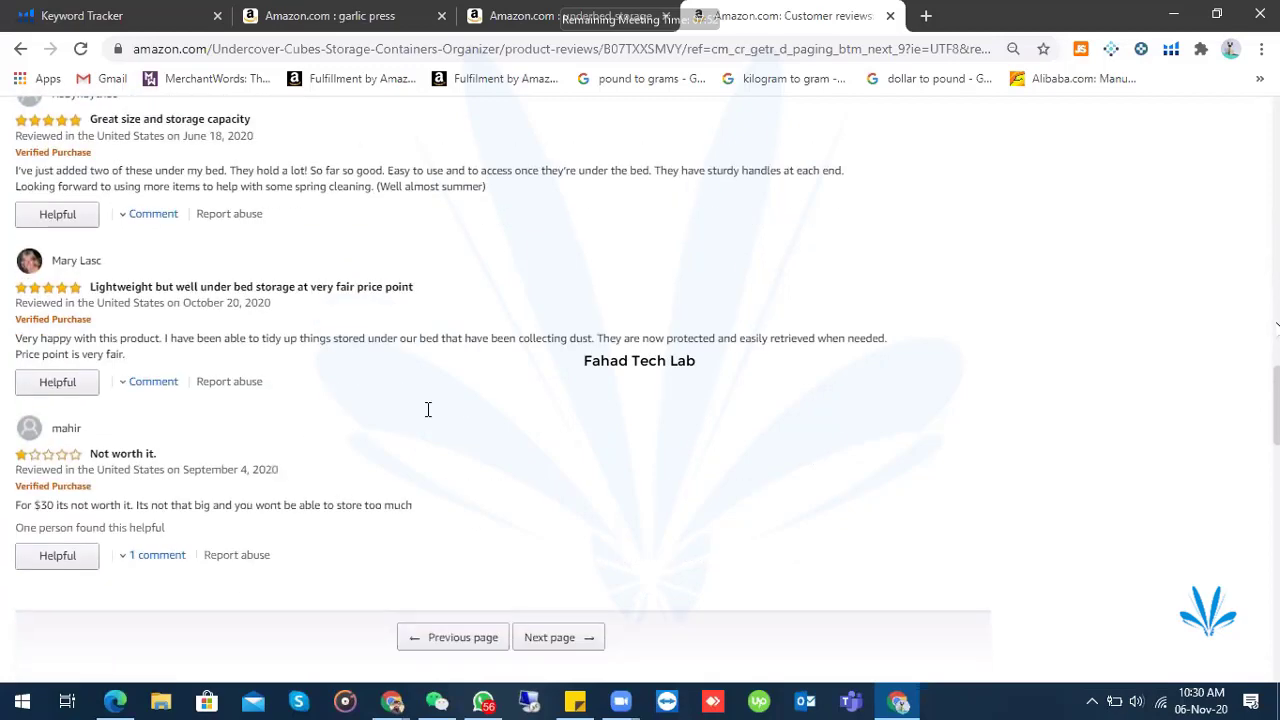
left_click(541, 424)
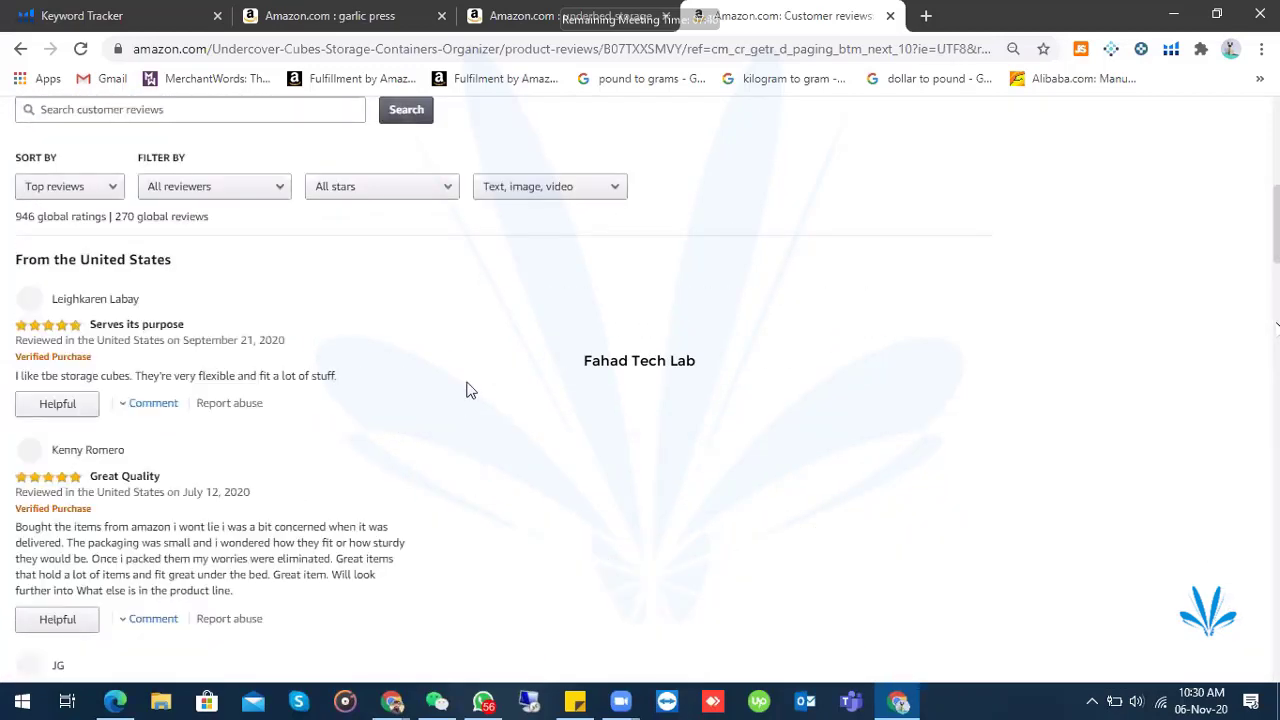
- Check the labels on all entries of the tenth review page and advance to the eleventh page
scroll(466, 390, "down", 4)
scroll(466, 390, "down", 5)
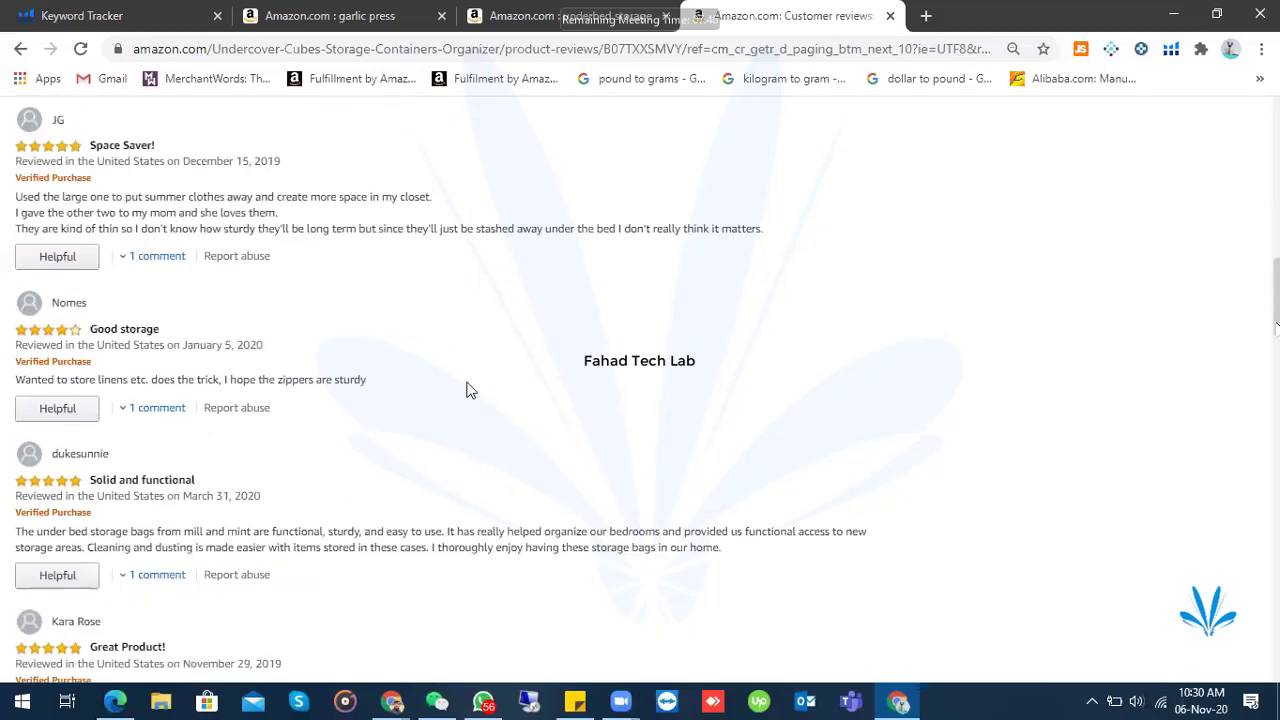
scroll(466, 390, "down", 2)
scroll(466, 390, "down", 4)
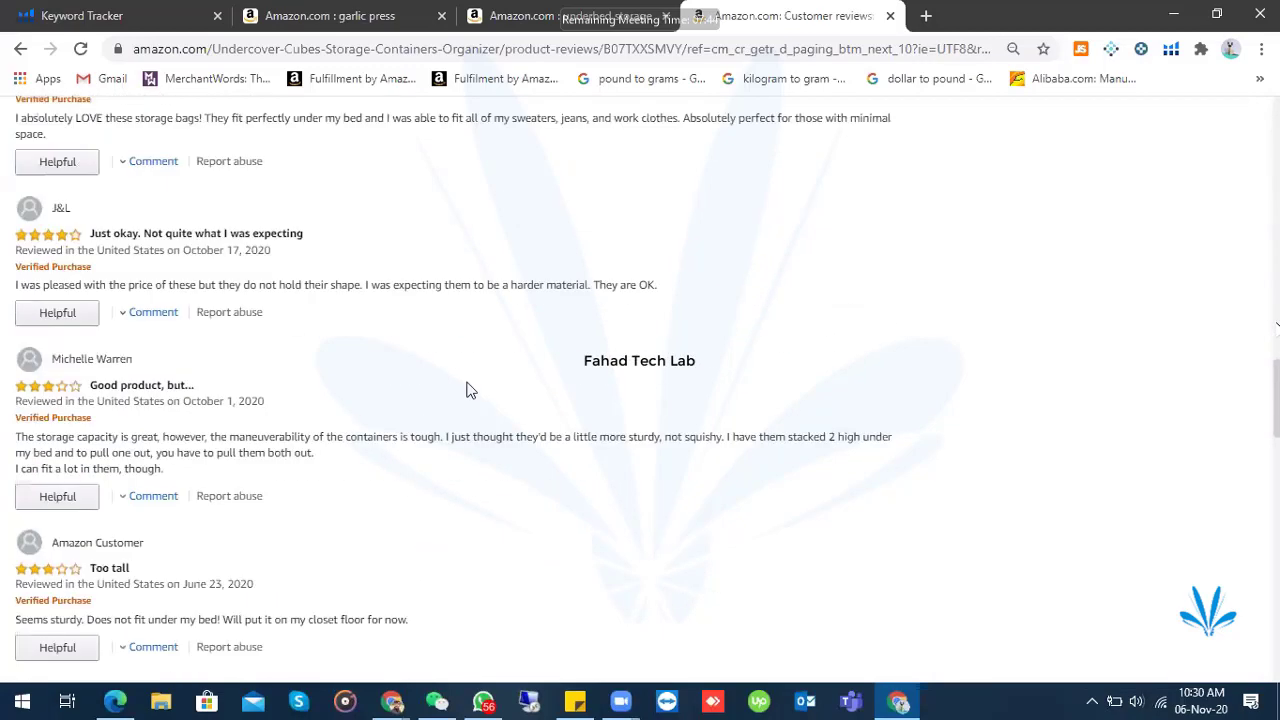
left_click(571, 509)
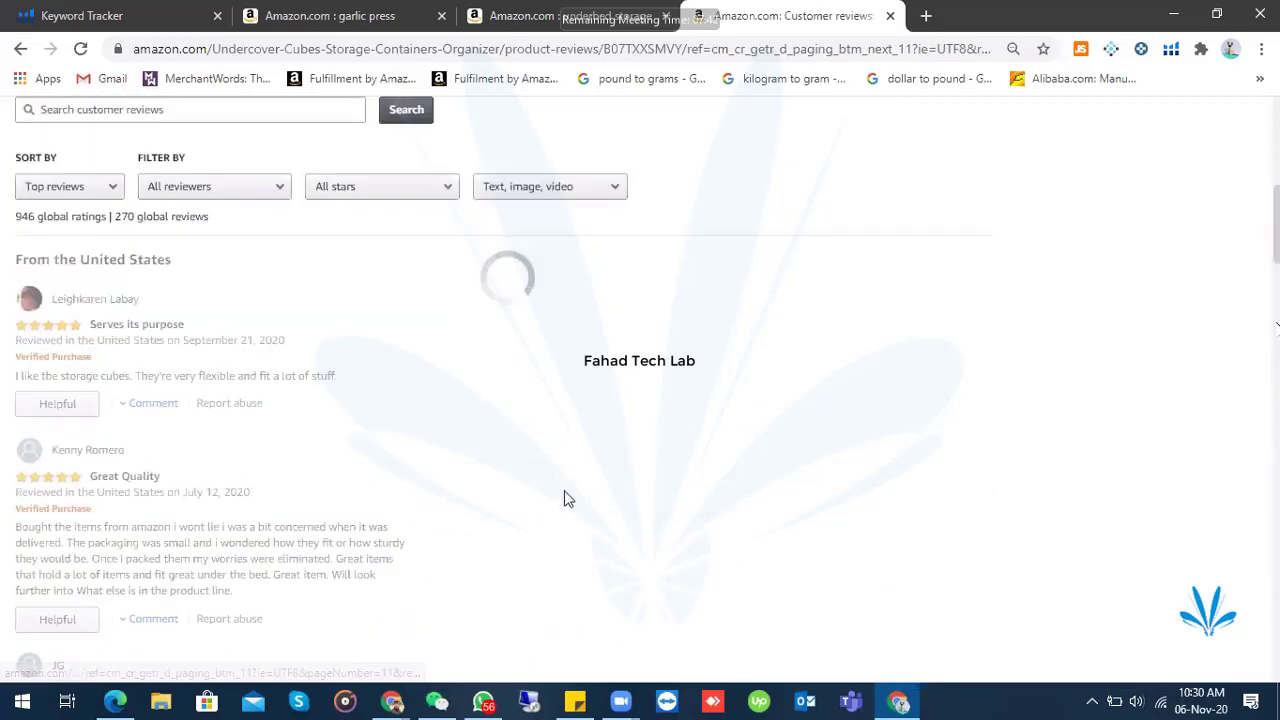
- Check the review labels on the eleventh and twelfth pages and advance to the thirteenth page
scroll(487, 459, "down", 8)
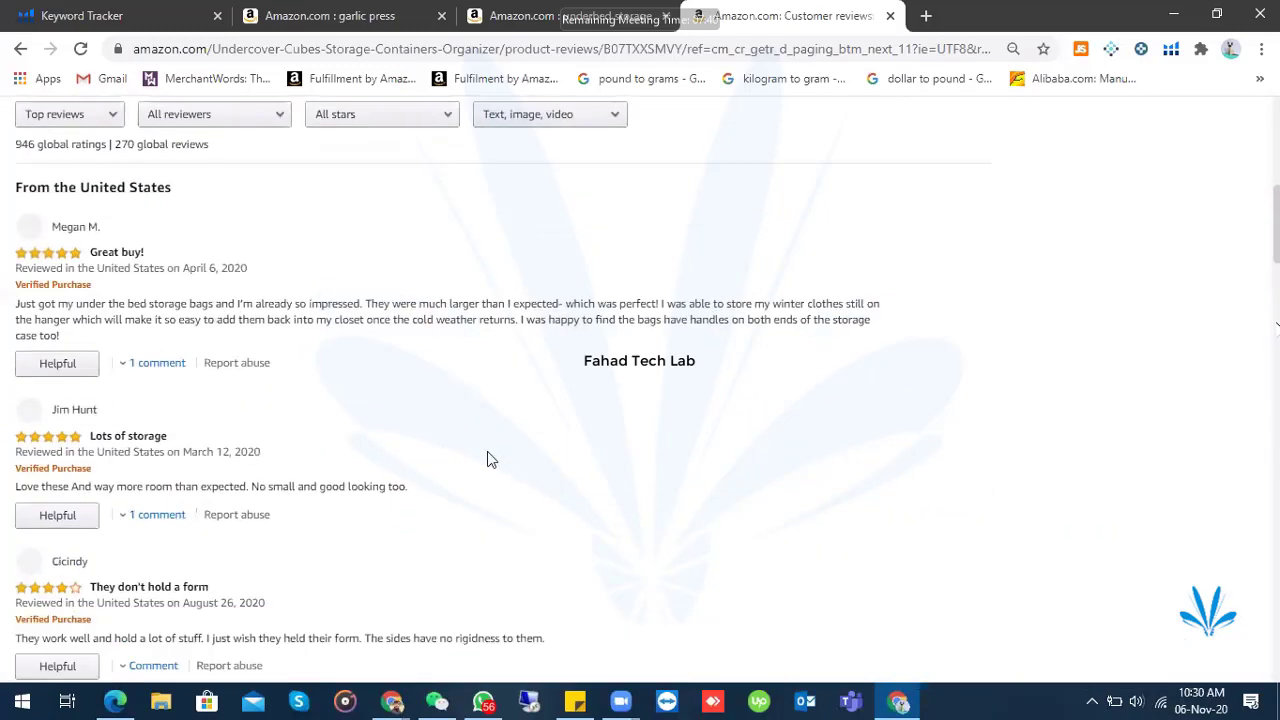
scroll(487, 459, "down", 8)
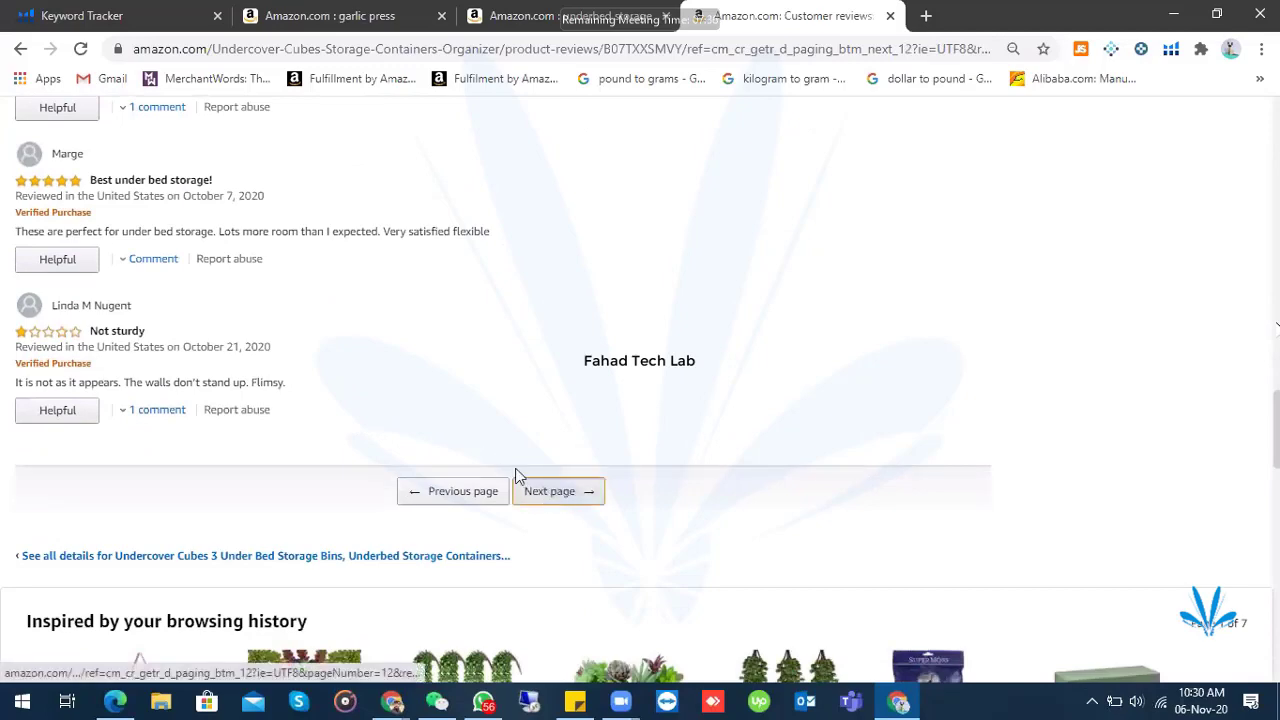
left_click(522, 484)
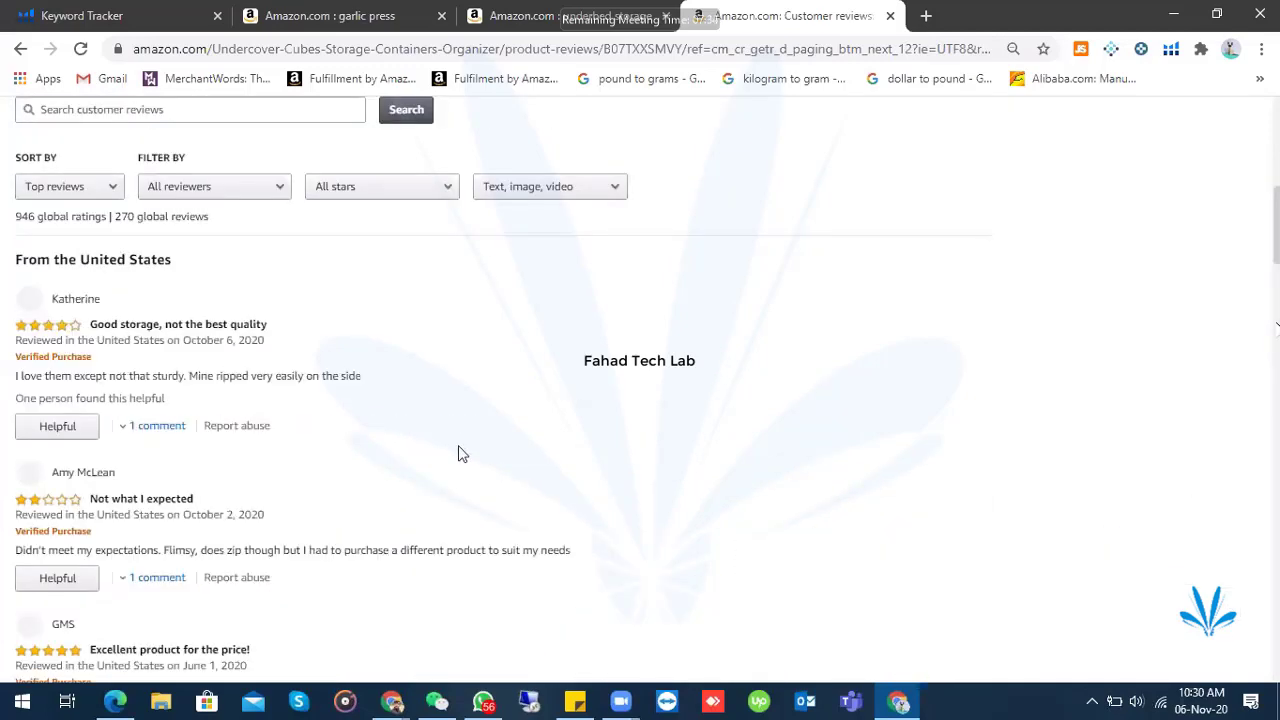
scroll(462, 453, "down", 4)
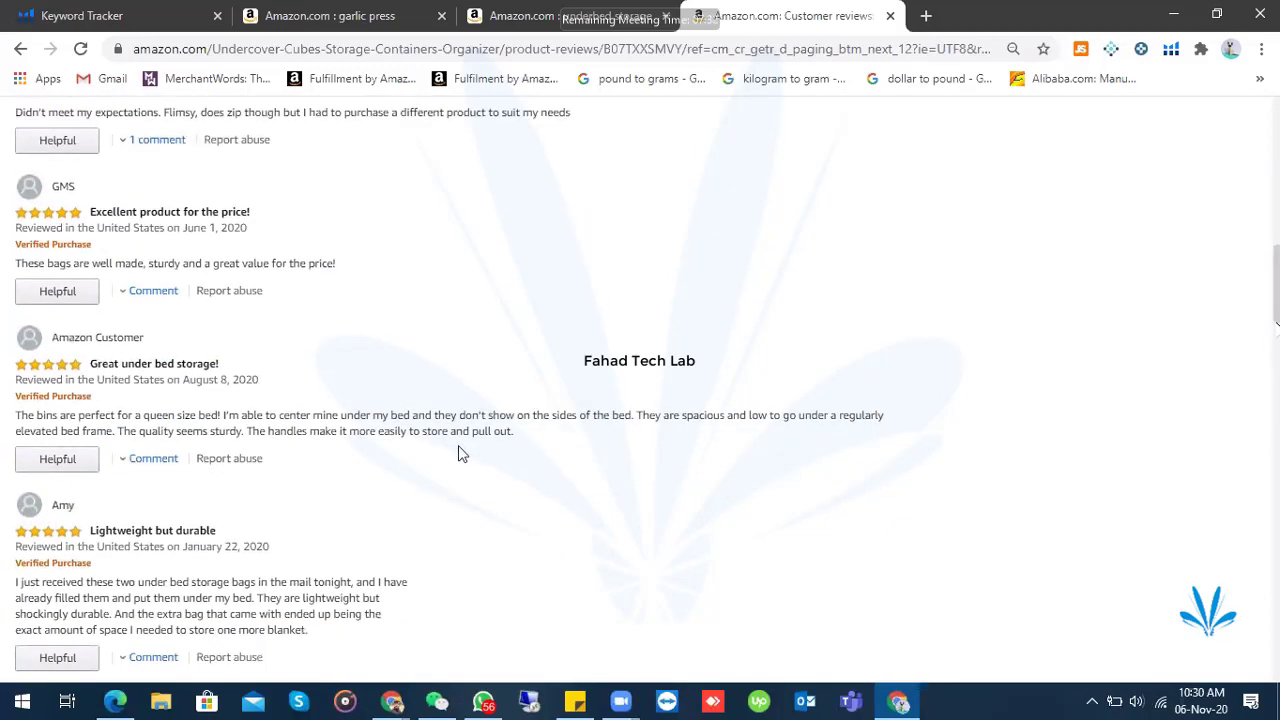
scroll(462, 453, "down", 4)
scroll(460, 455, "down", 6)
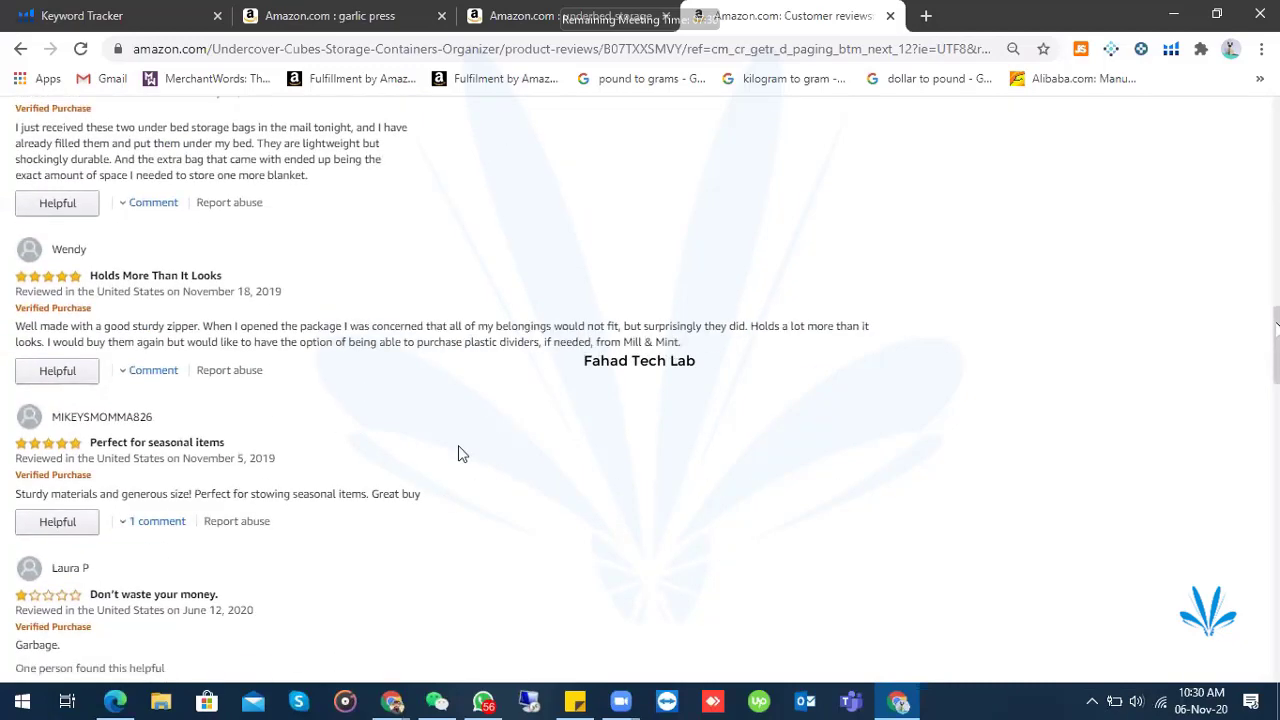
left_click(567, 494)
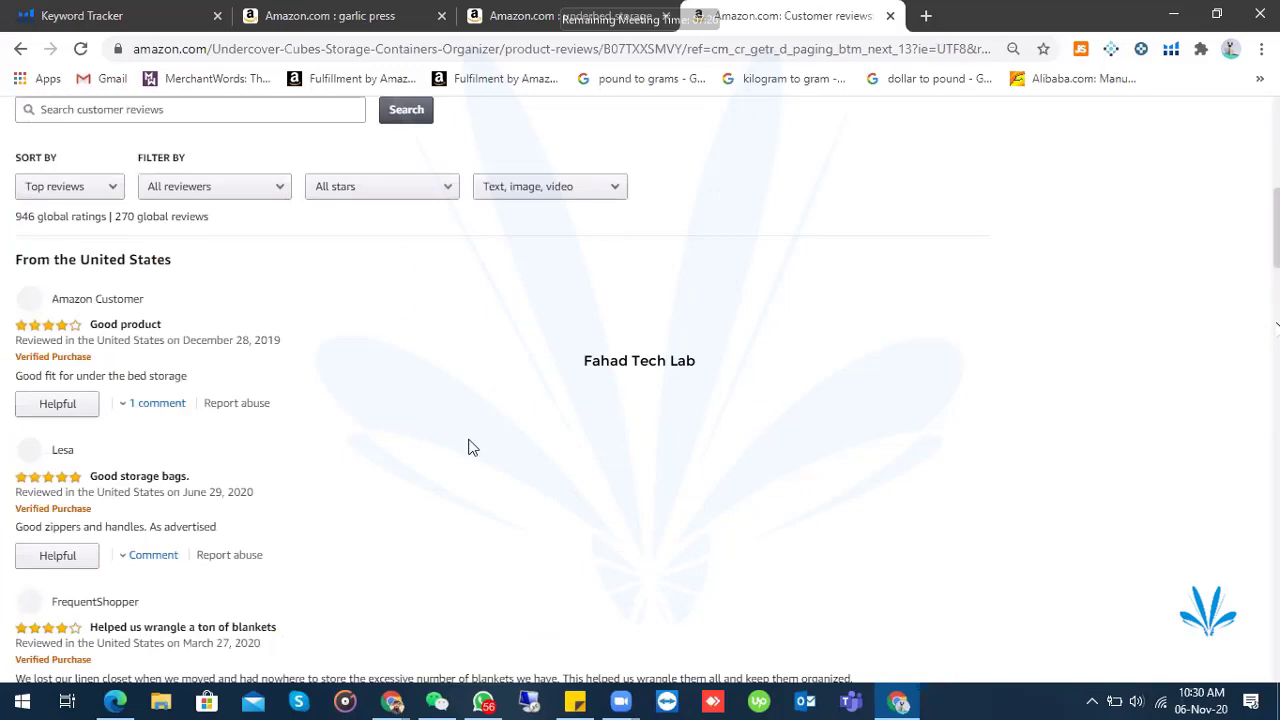
- Review the overall rating summary and the labels on the thirteenth review page, then advance to the fourteenth page
scroll(472, 447, "down", 8)
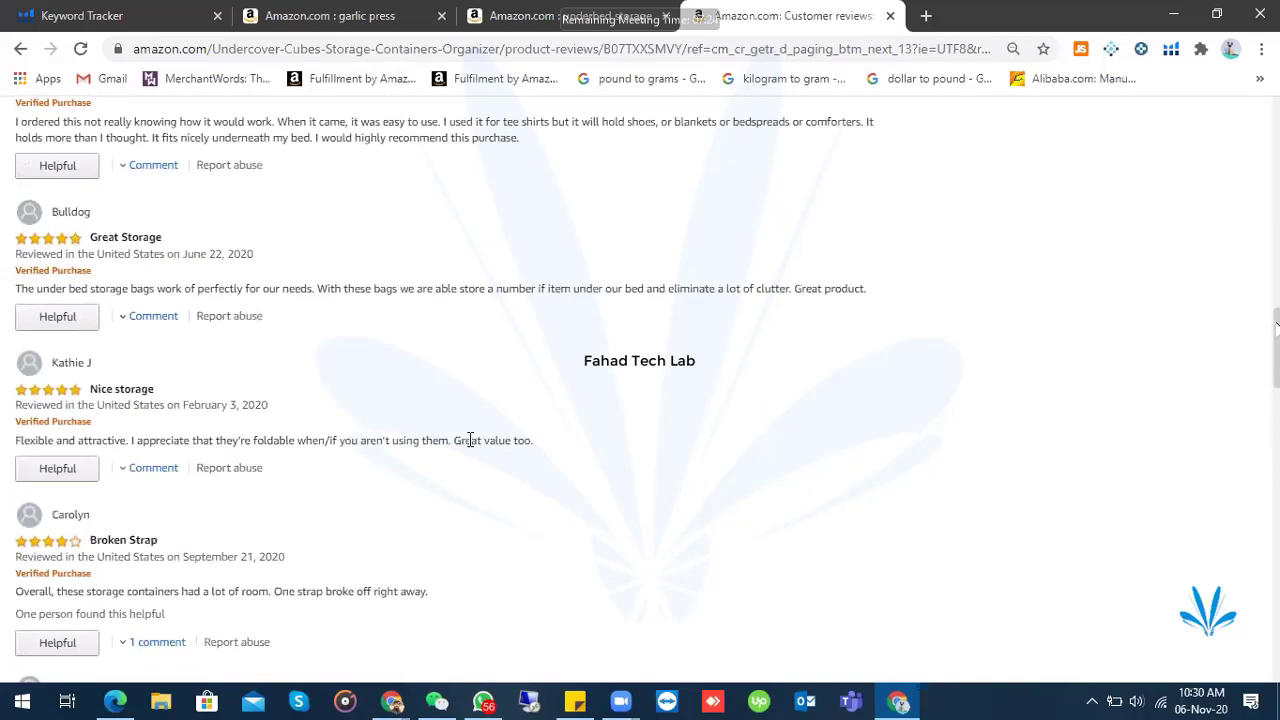
scroll(470, 440, "up", 12)
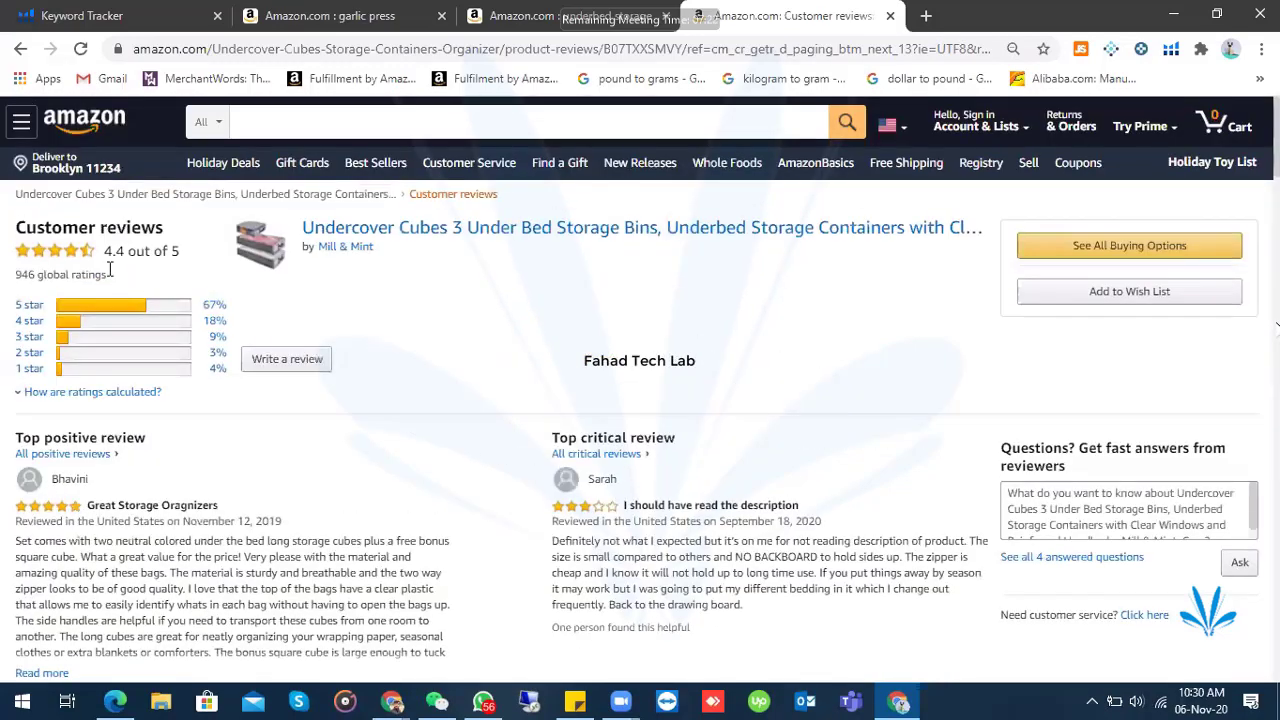
scroll(420, 480, "down", 6)
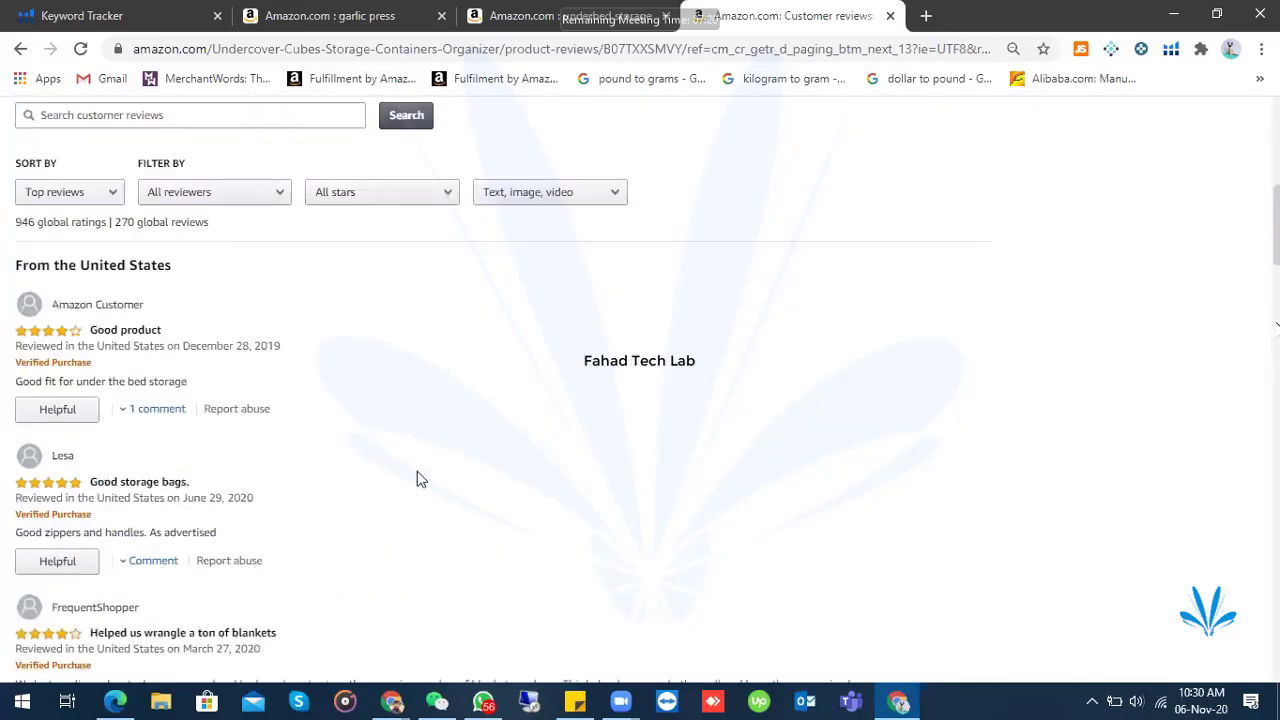
scroll(420, 478, "down", 10)
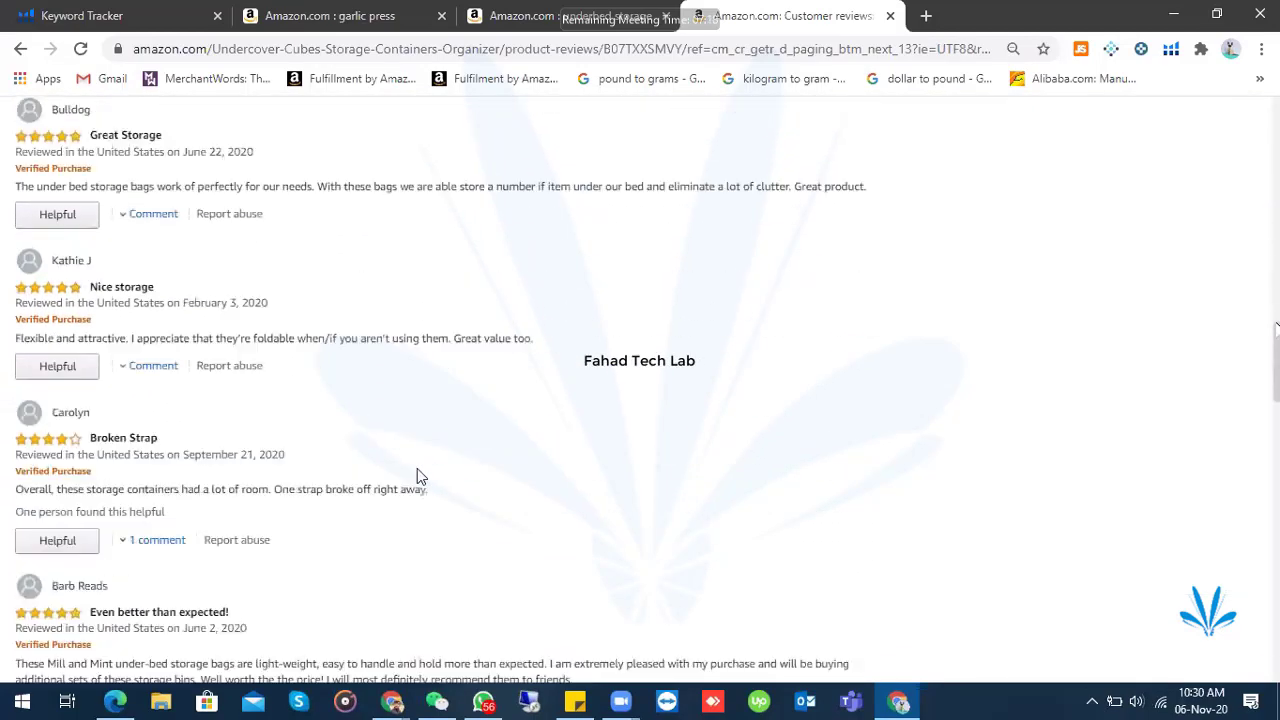
scroll(420, 478, "down", 3)
left_click(583, 611)
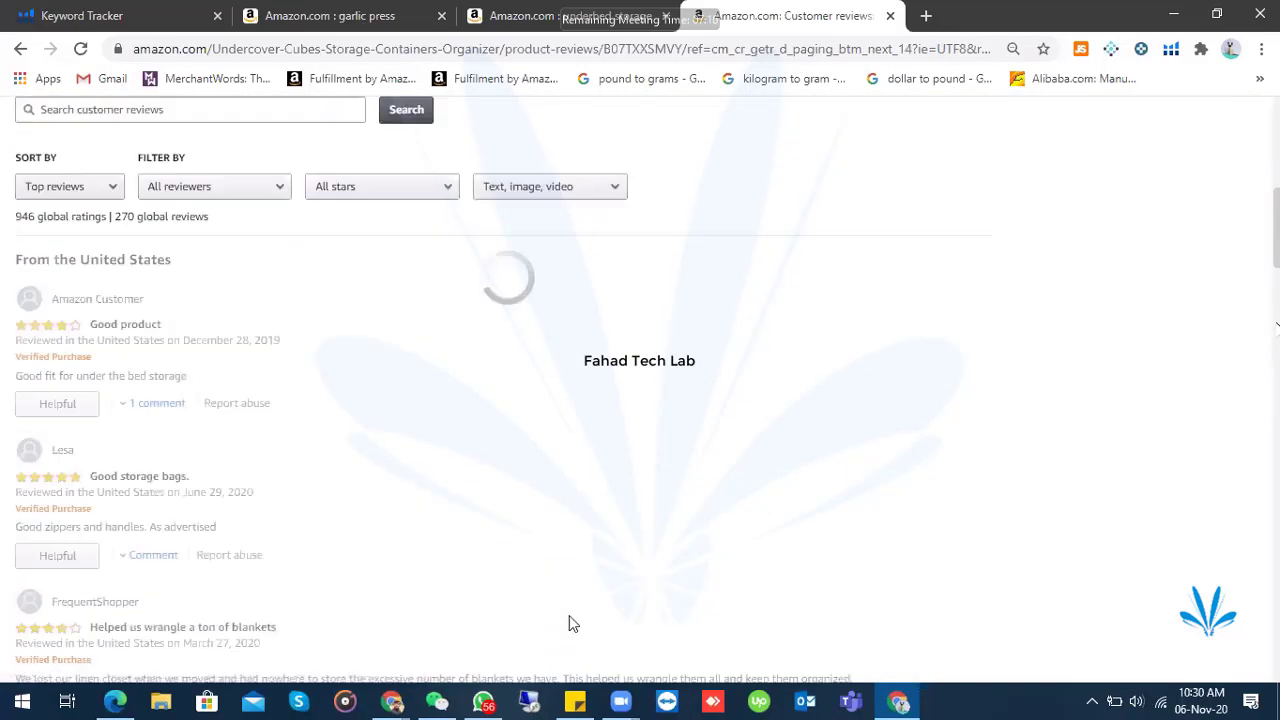
- Check the labels on the fourteenth page of customer reviews and return to the underbed storage search results
scroll(548, 535, "down", 3)
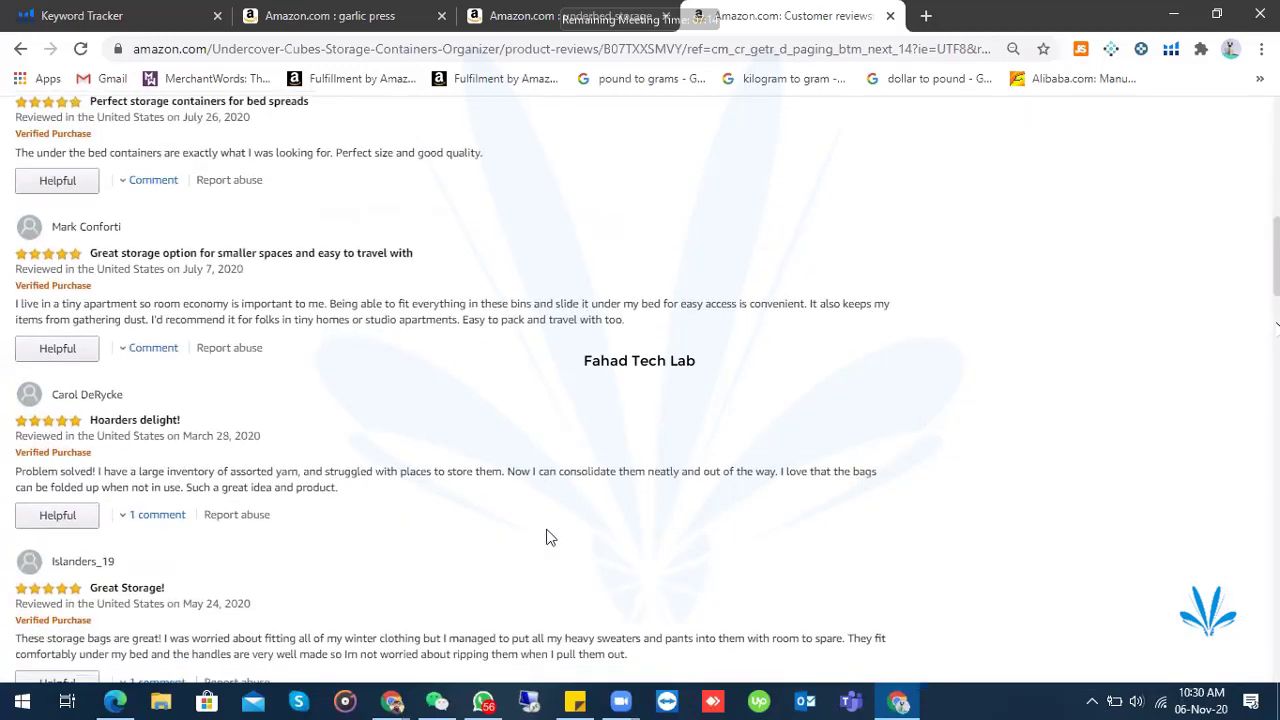
scroll(548, 537, "down", 3)
left_click(525, 16)
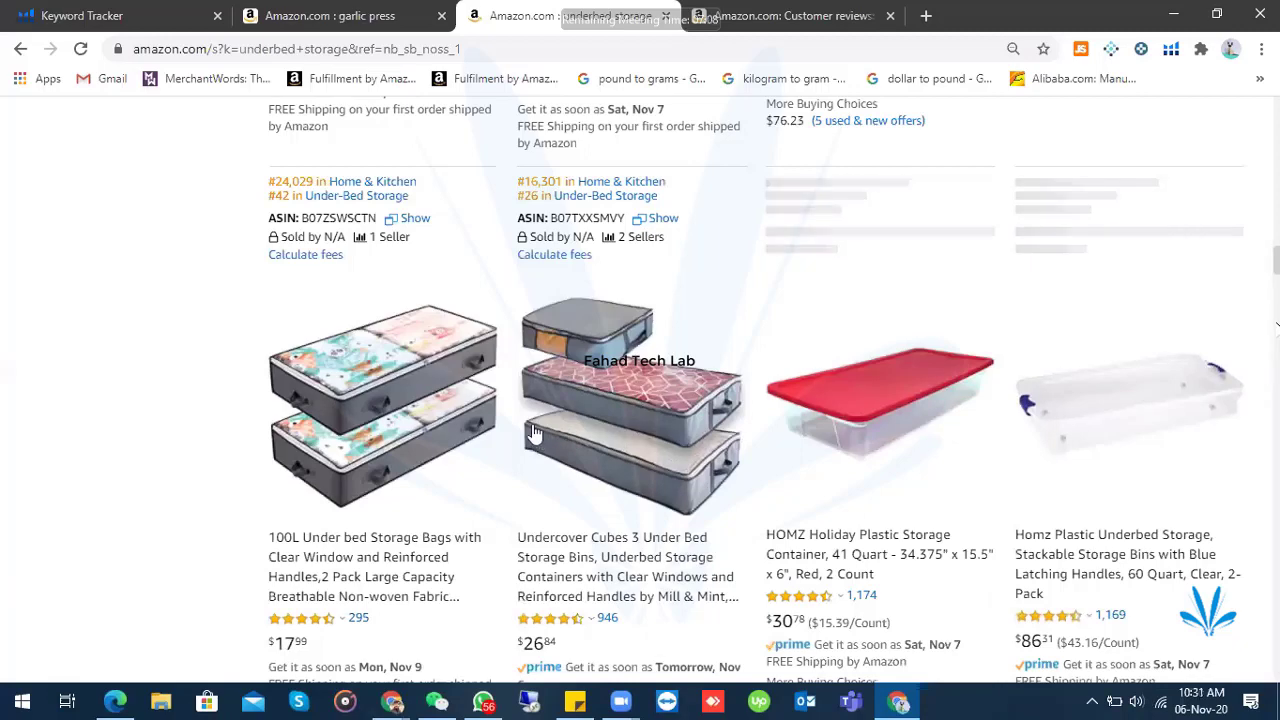
- Look over the sponsored banner, editorial recommendations and product listings in the underbed storage search results
scroll(530, 434, "down", 10)
scroll(523, 431, "up", 5)
scroll(523, 431, "up", 5)
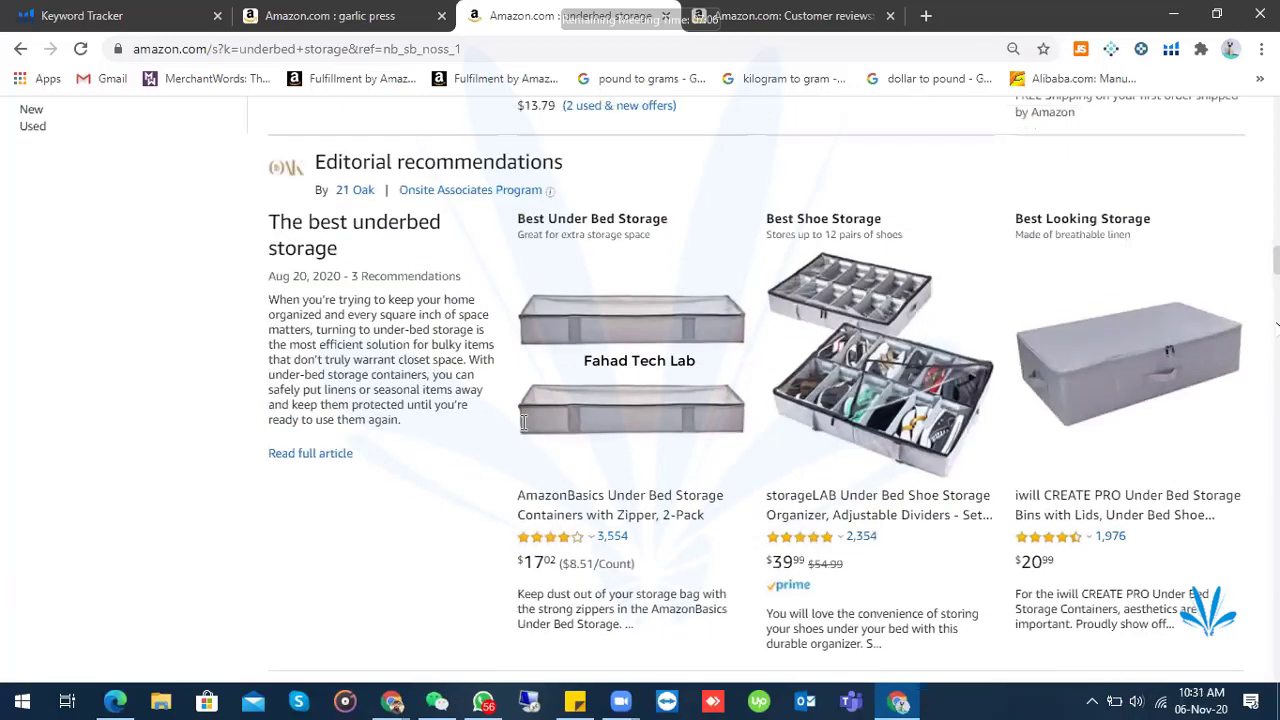
scroll(523, 431, "up", 8)
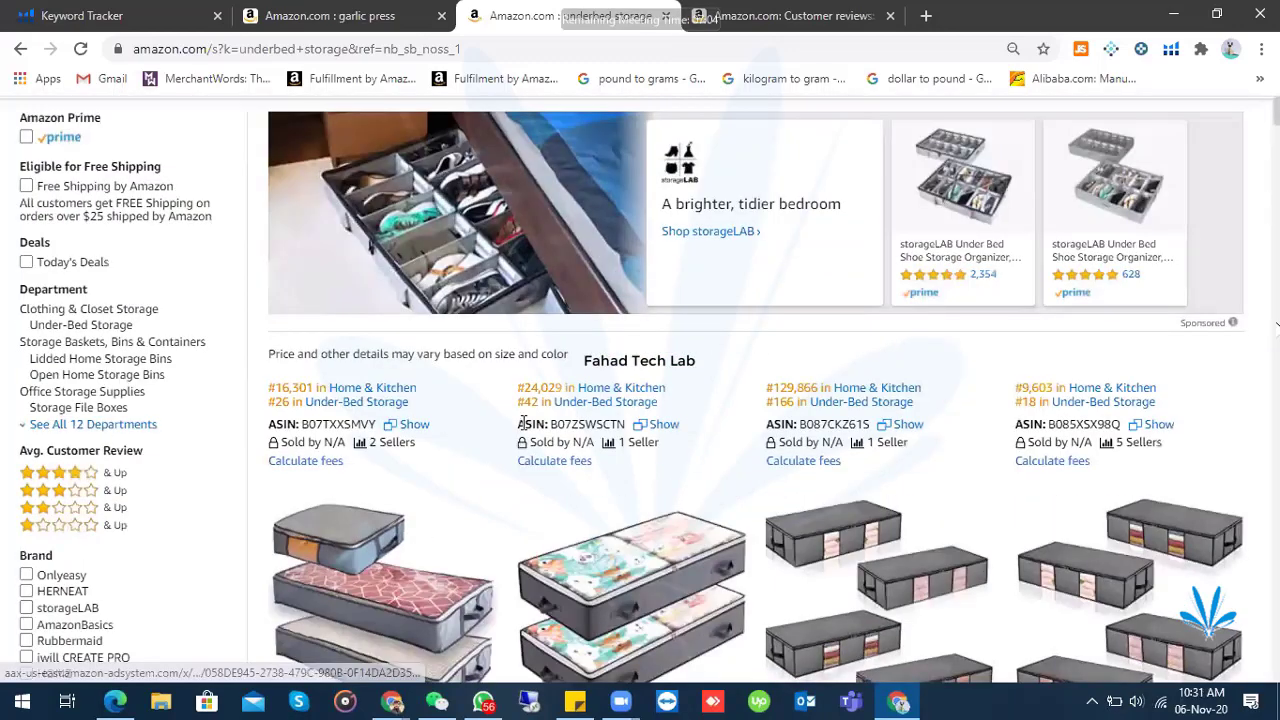
scroll(522, 424, "down", 3)
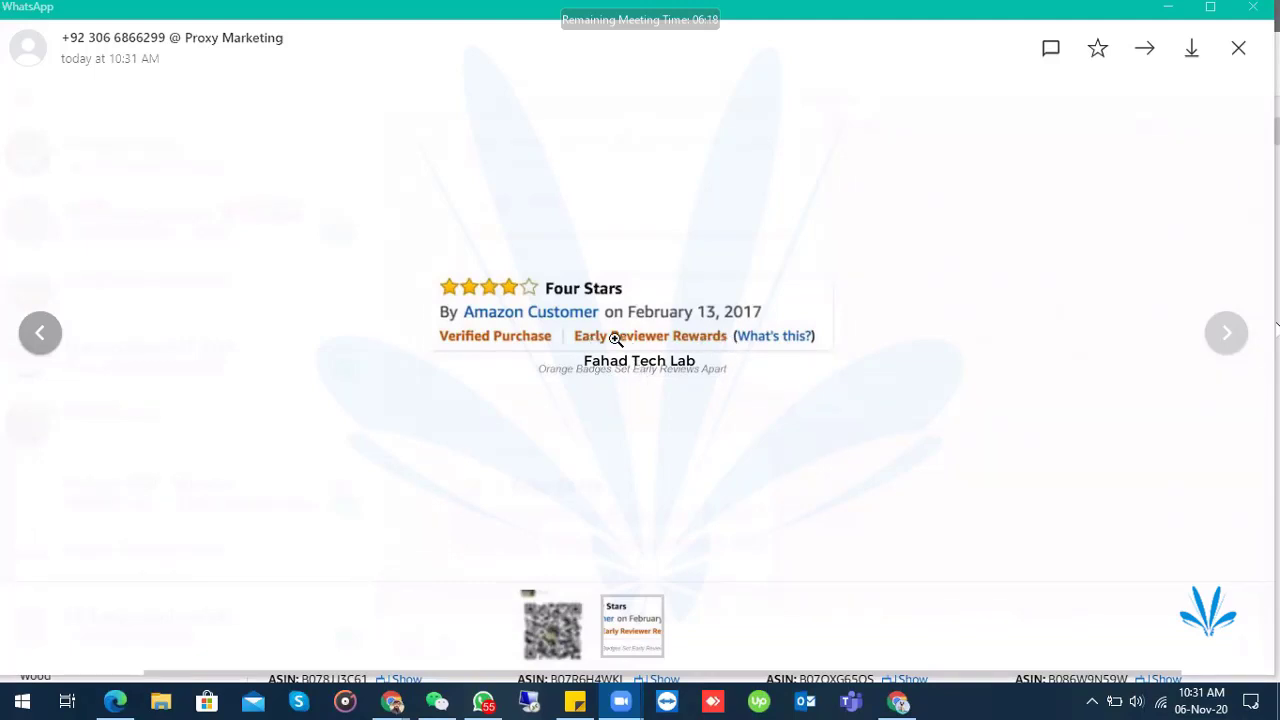
- Switch to the Seller Central home page and look at its Advertising section
left_click(391, 705)
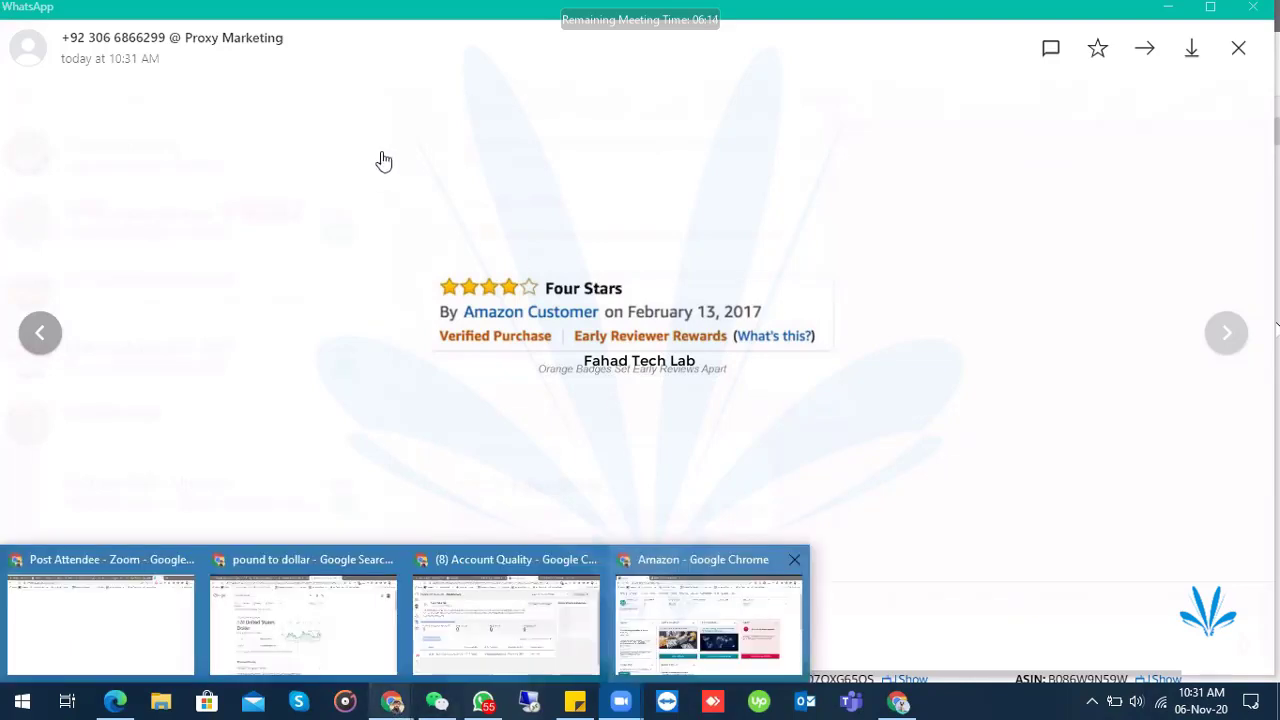
left_click(703, 620)
mouse_move(328, 121)
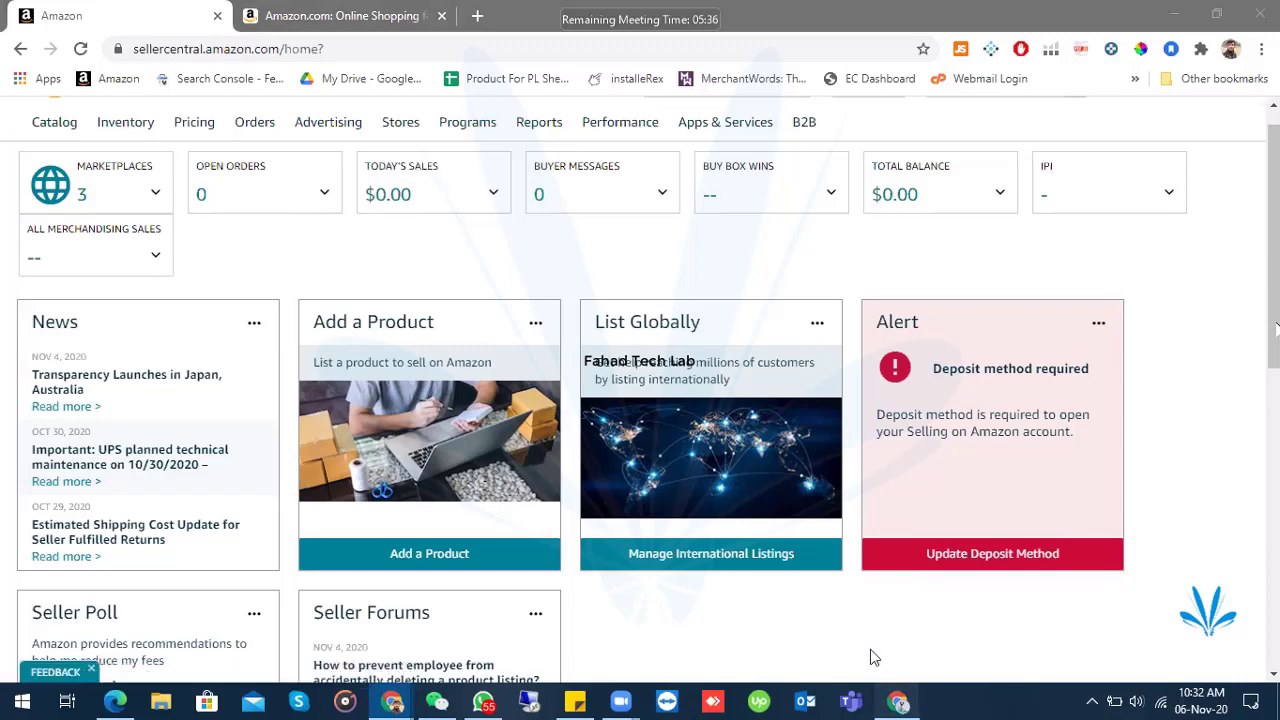
- Return to the Amazon storefront, search for "oxo" and open the OXO brand store from the sponsored banner
key("alt+Tab")
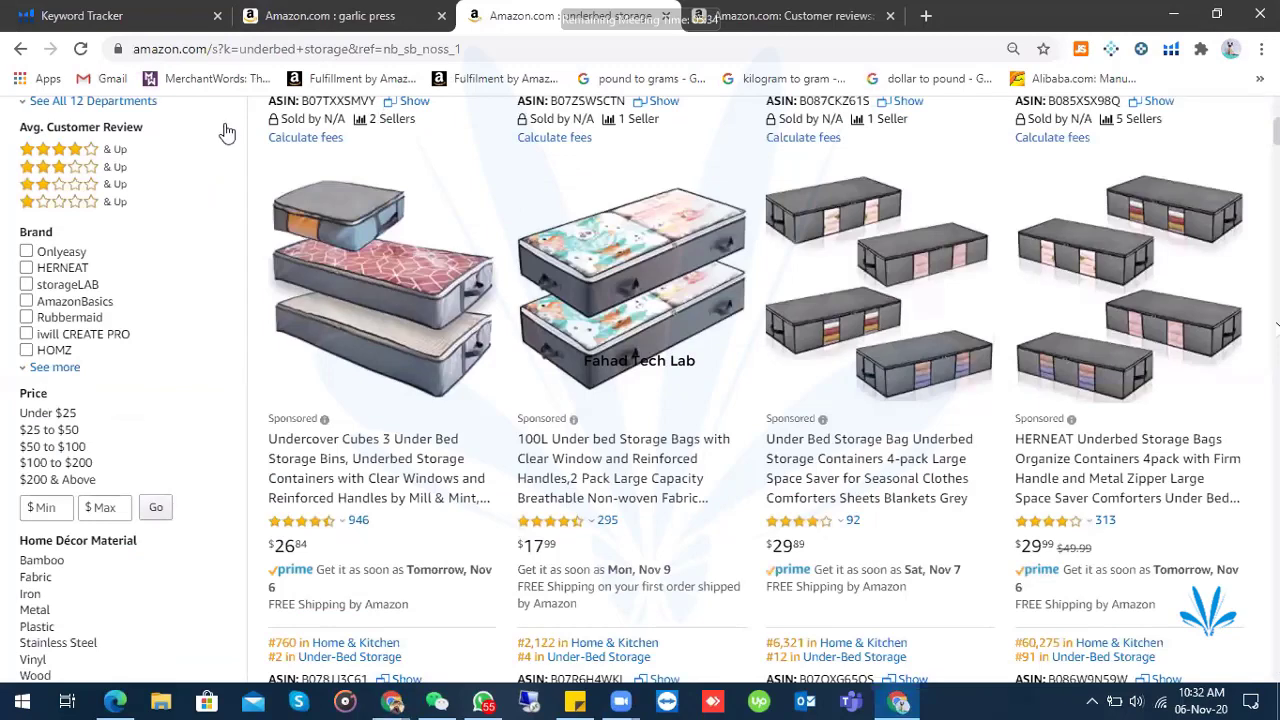
scroll(226, 130, "up", 8)
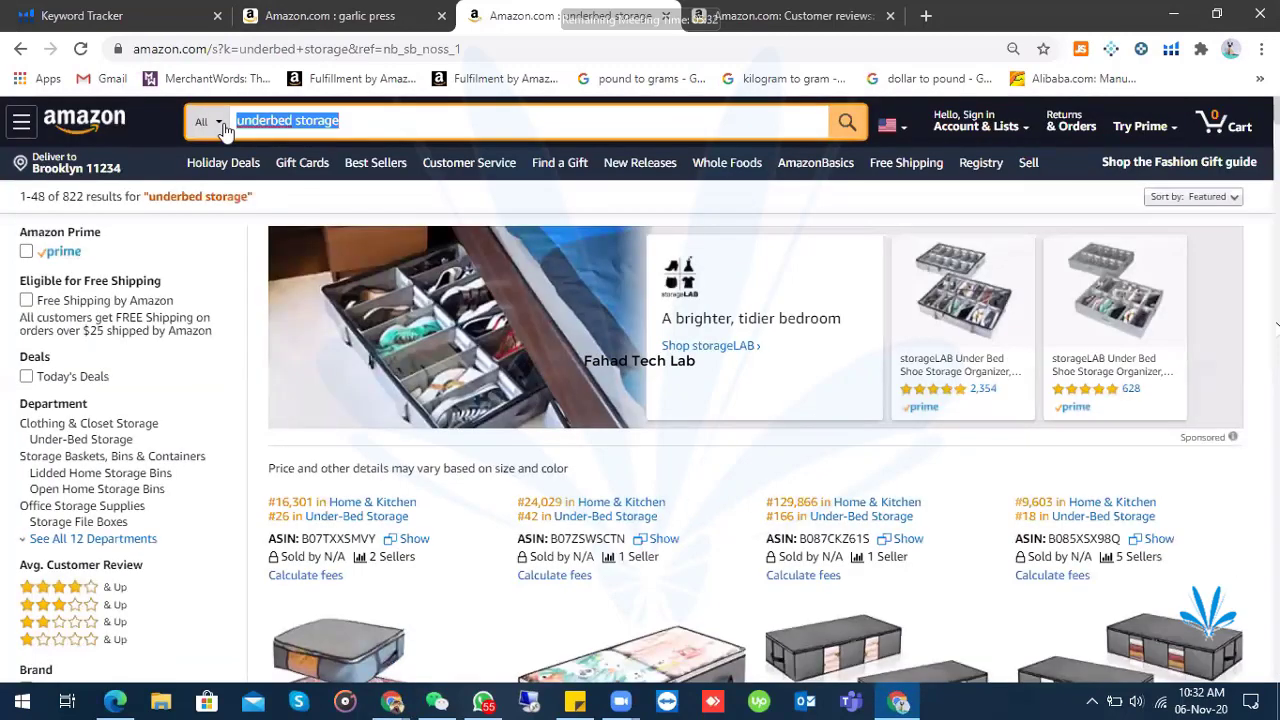
type("oxo")
key("Return")
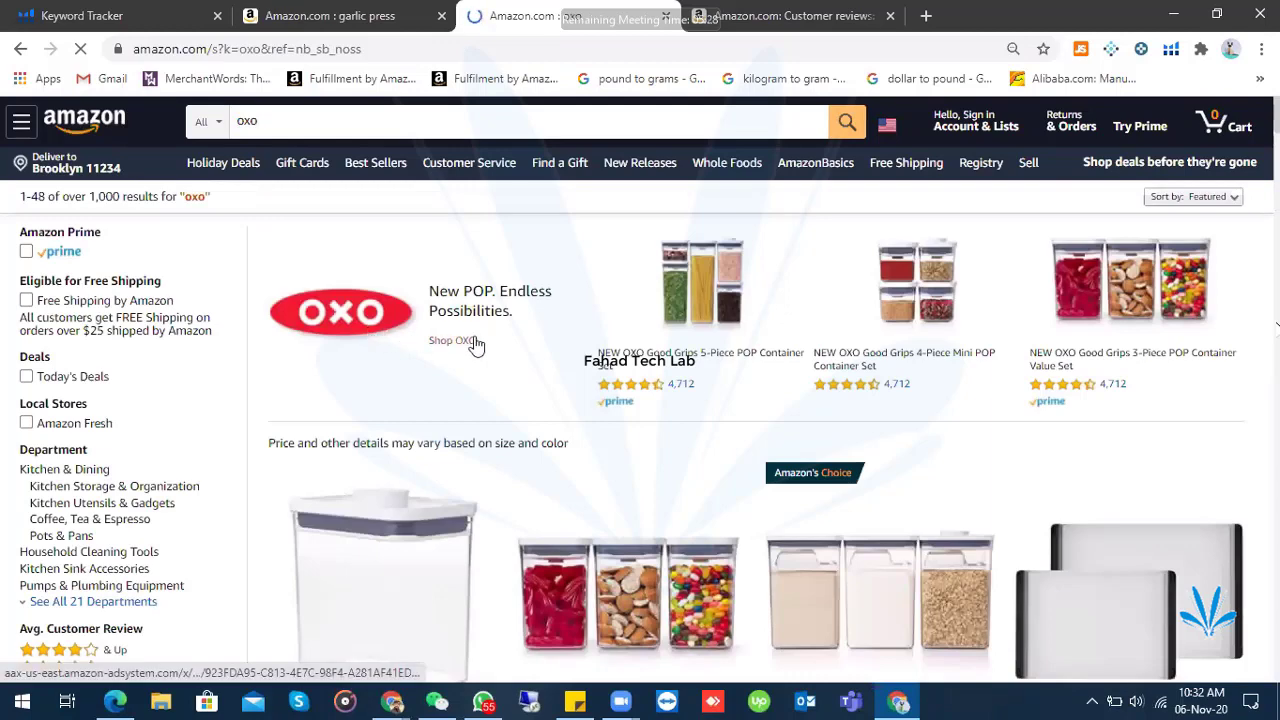
left_click(357, 335)
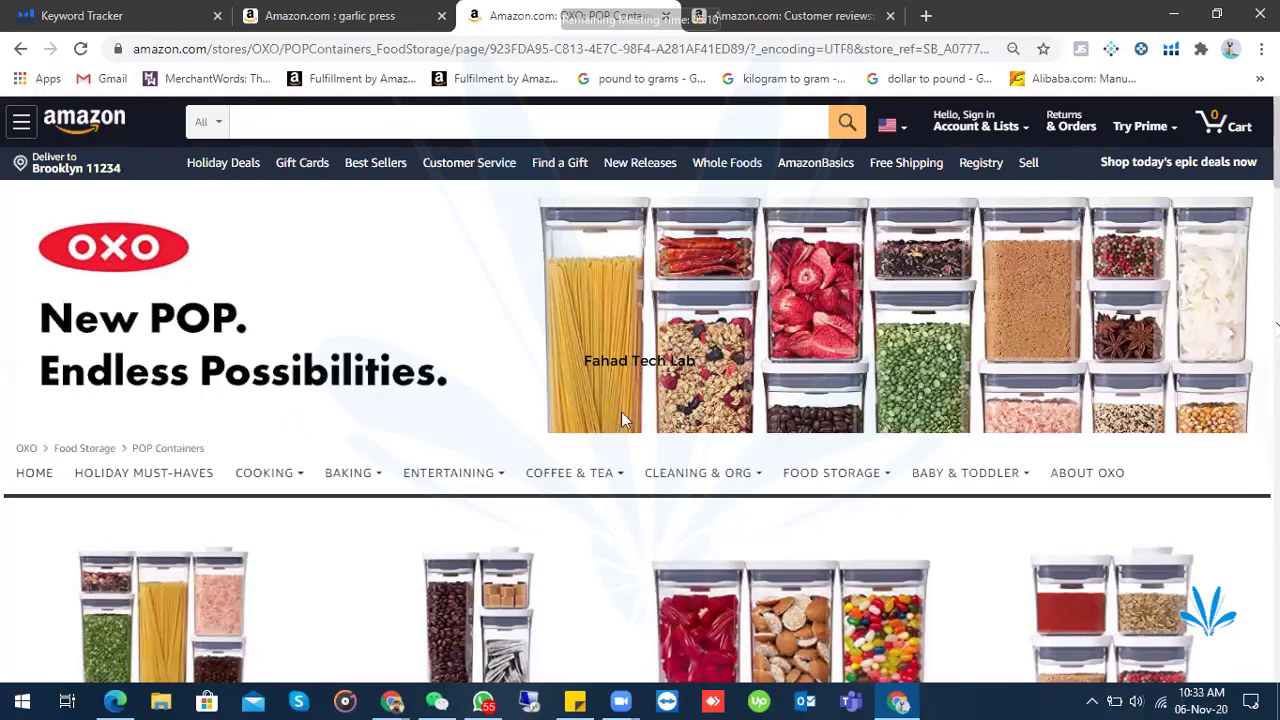
- Look through the POP container sets, single containers and accessories listed in the OXO brand store
scroll(632, 400, "down", 5)
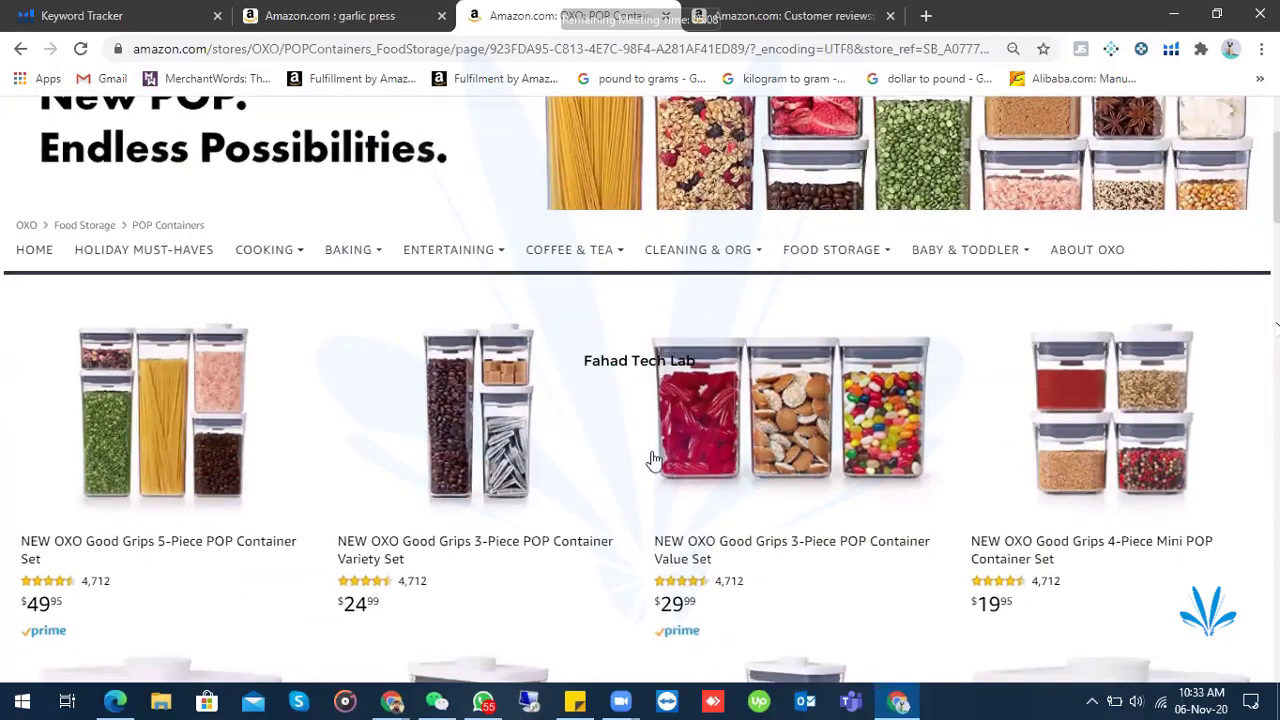
scroll(629, 421, "down", 4)
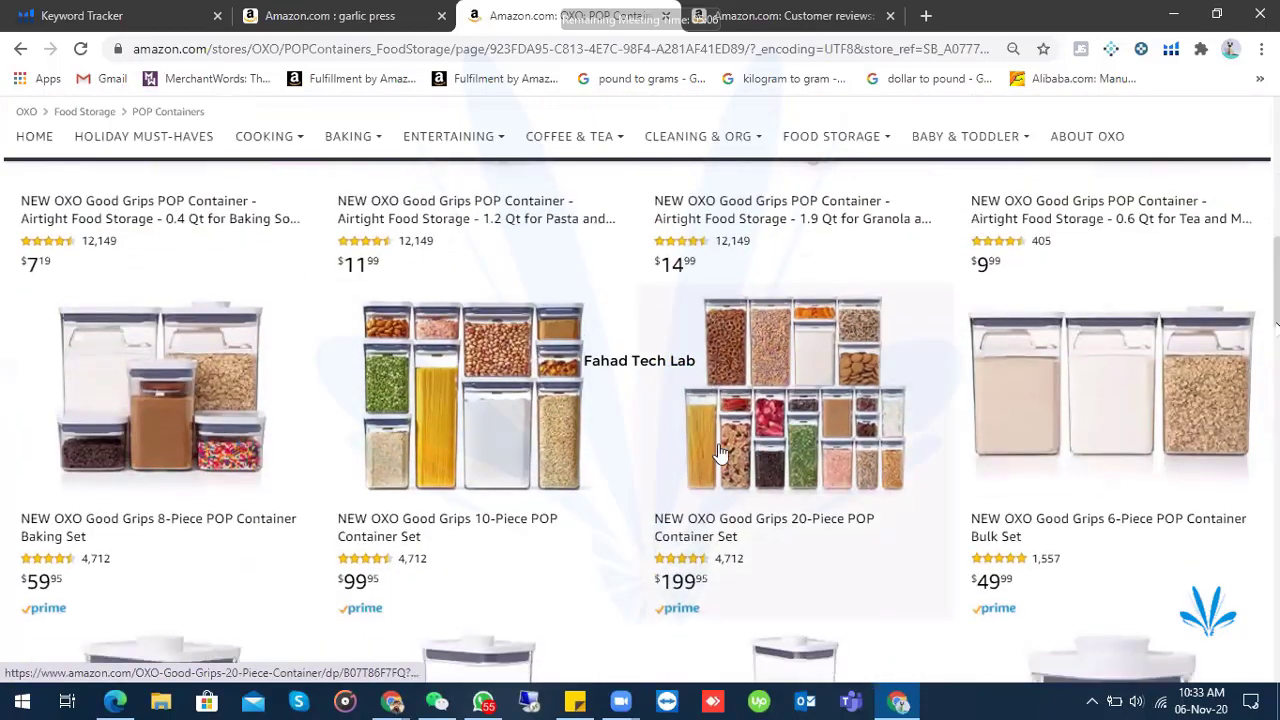
scroll(517, 414, "down", 4)
scroll(517, 414, "down", 4)
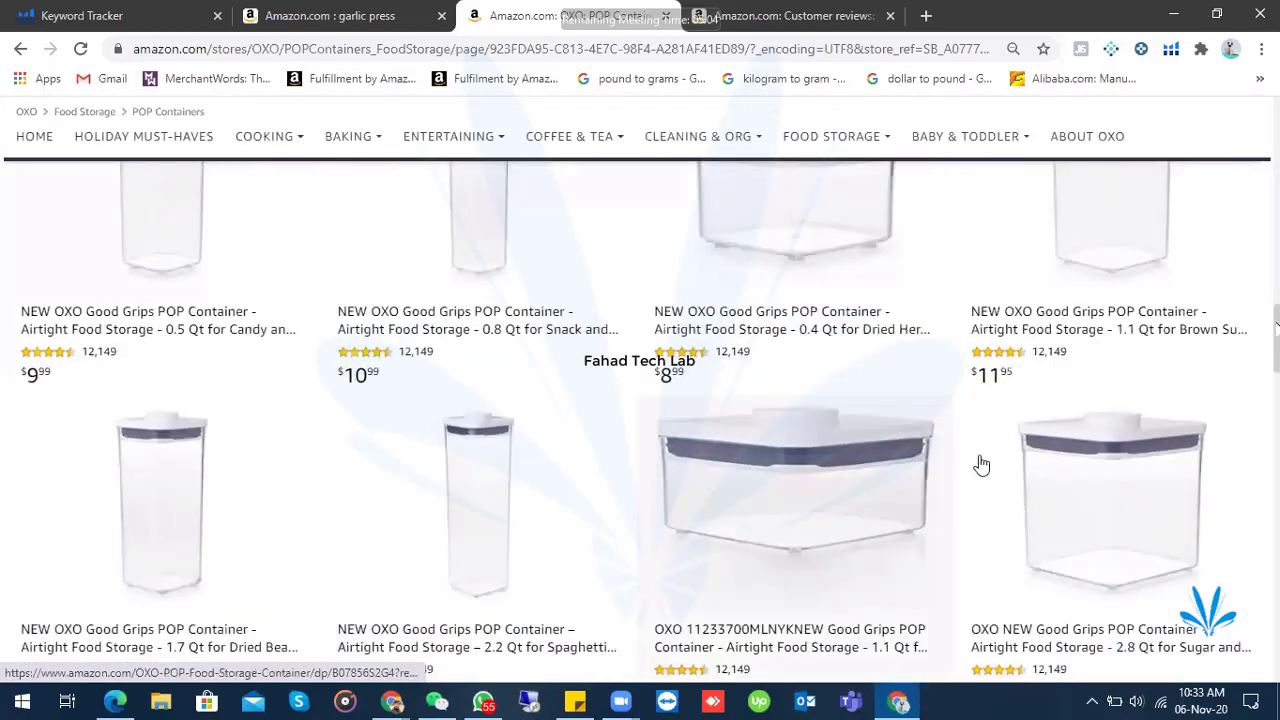
scroll(610, 467, "down", 8)
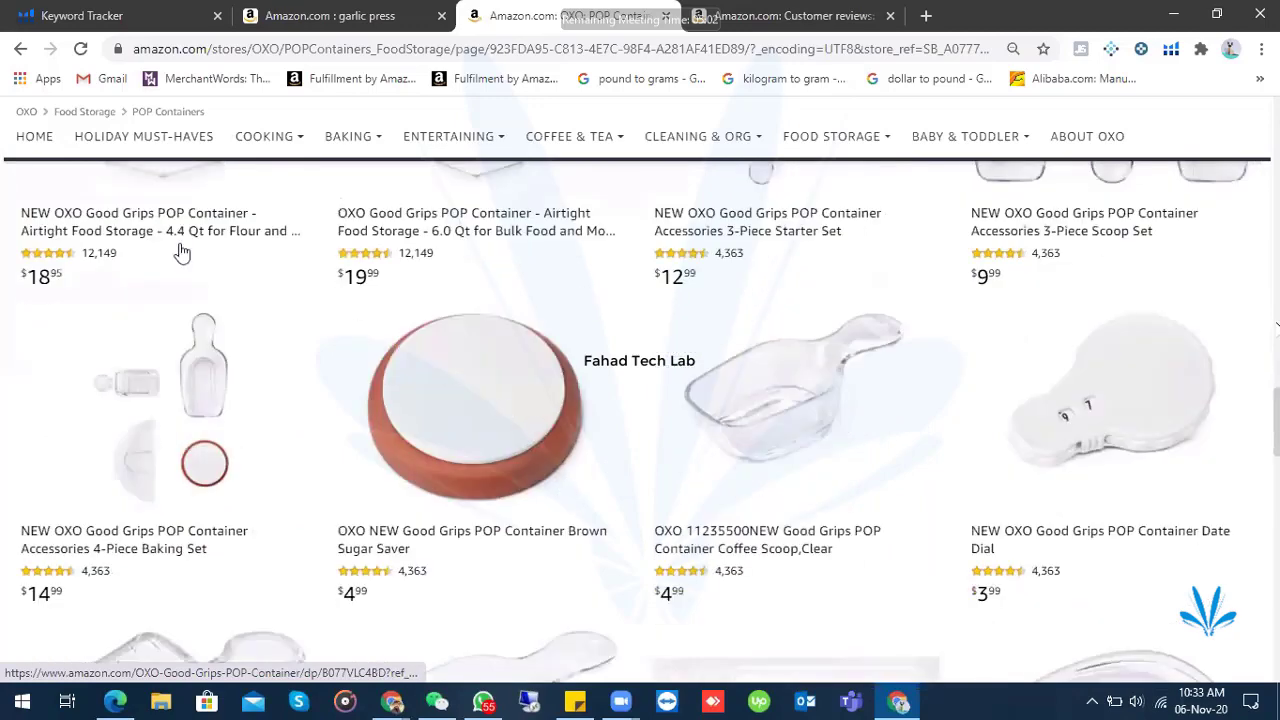
scroll(180, 251, "down", 4)
scroll(40, 145, "up", 1)
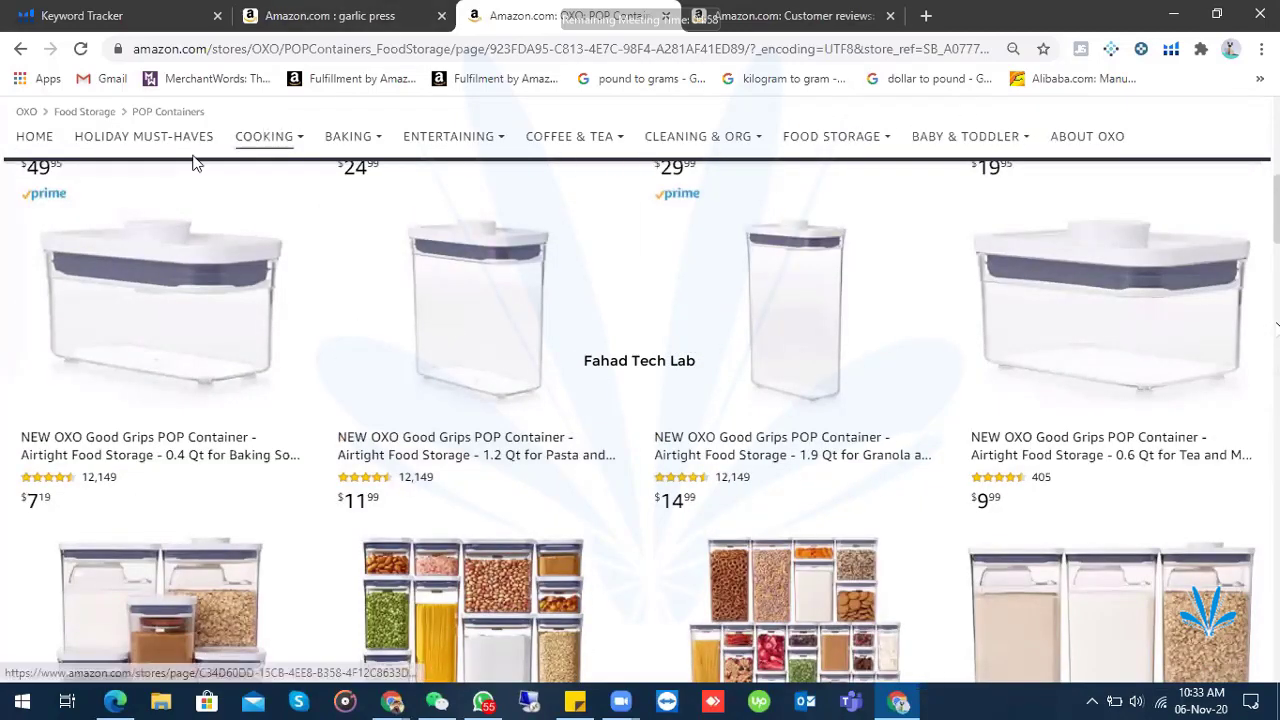
- Examine the store's Cooking, Baking and Entertaining subcategories, then review the full product grid and the OXO header banner
mouse_move(279, 145)
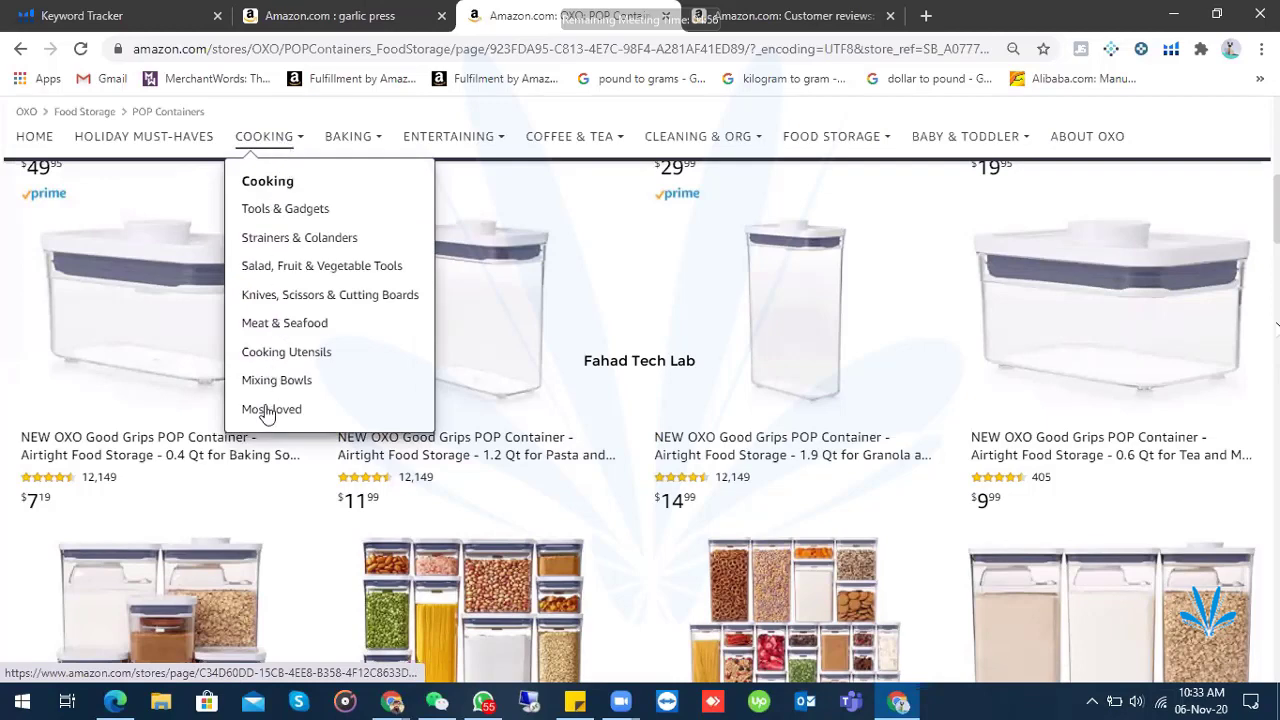
mouse_move(351, 137)
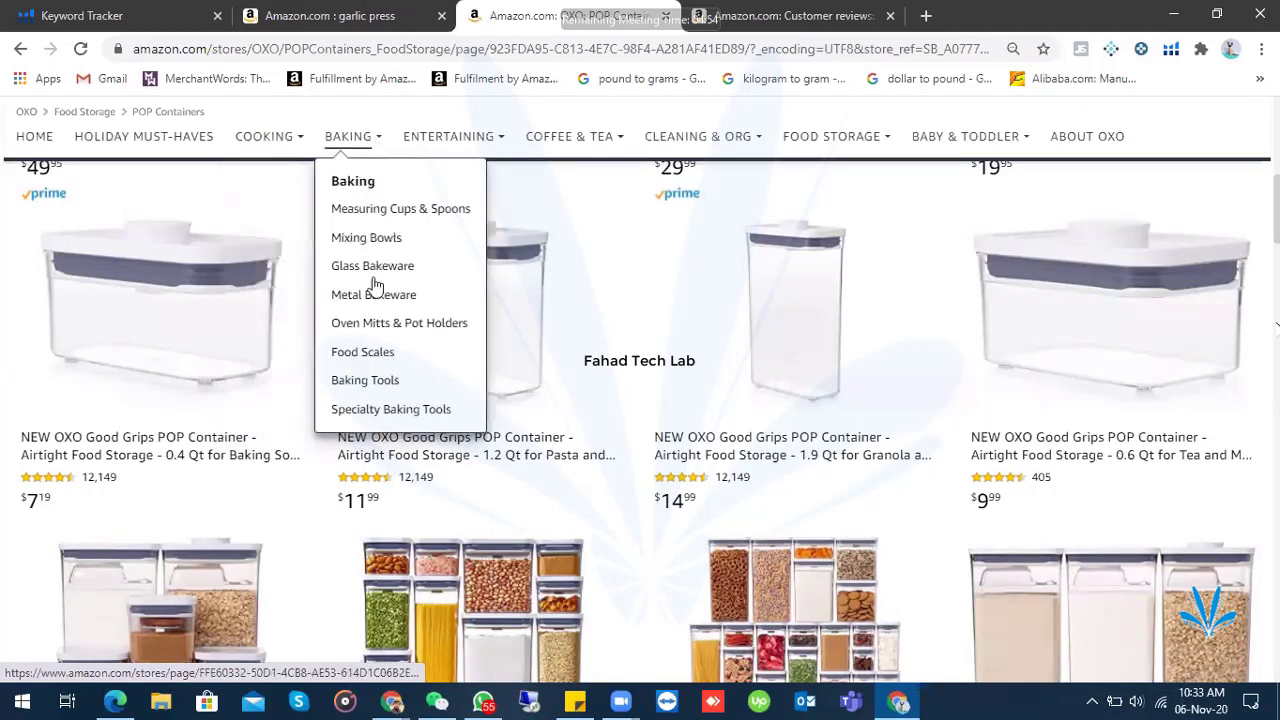
mouse_move(488, 138)
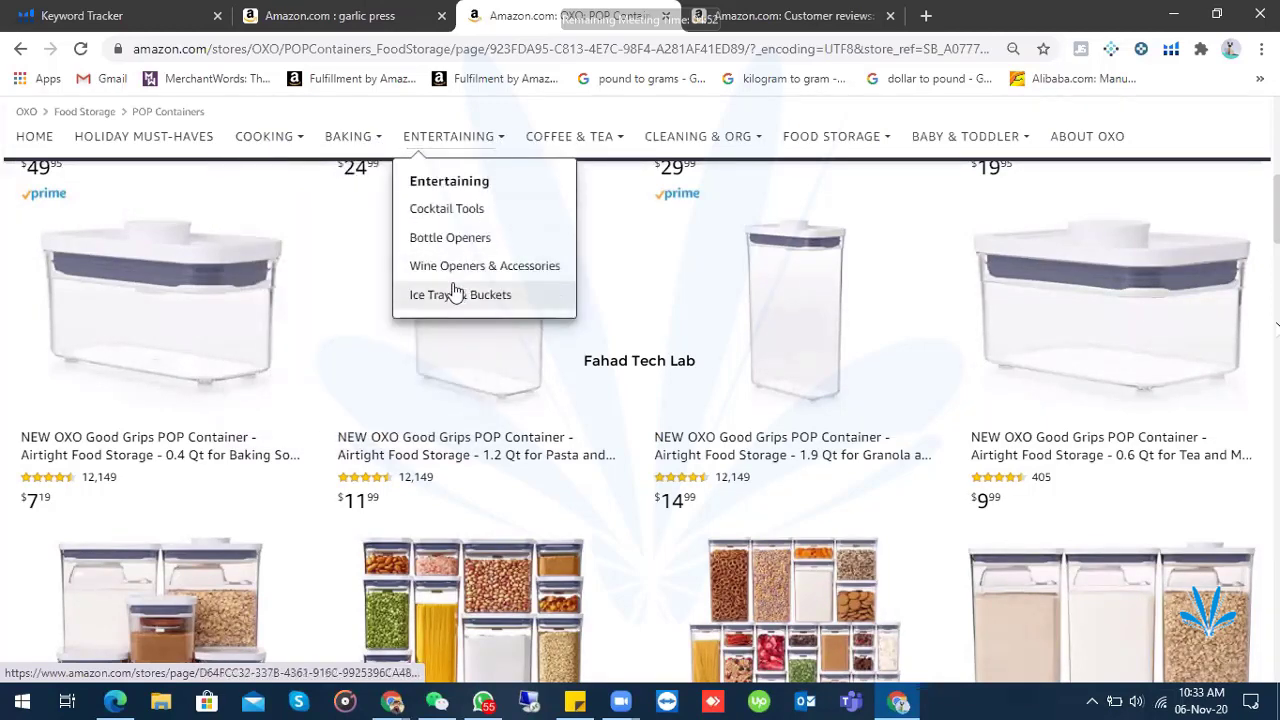
scroll(588, 421, "down", 15)
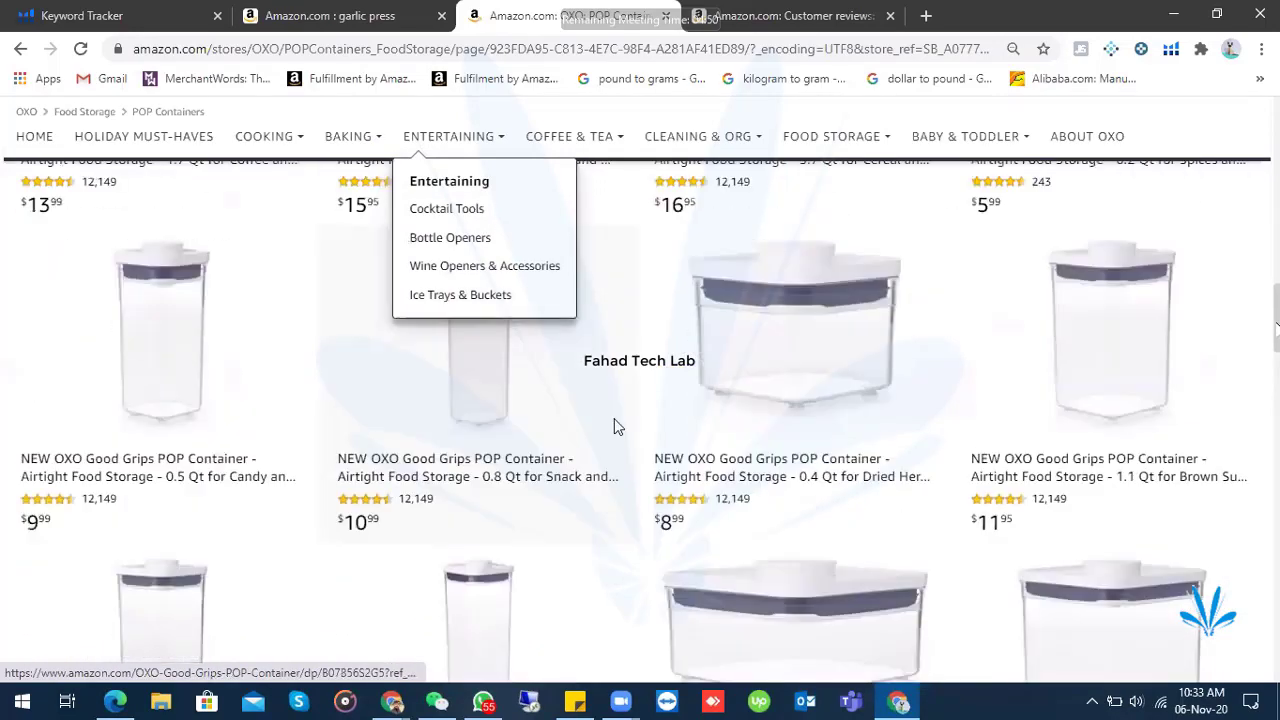
scroll(616, 421, "down", 5)
scroll(616, 421, "up", 8)
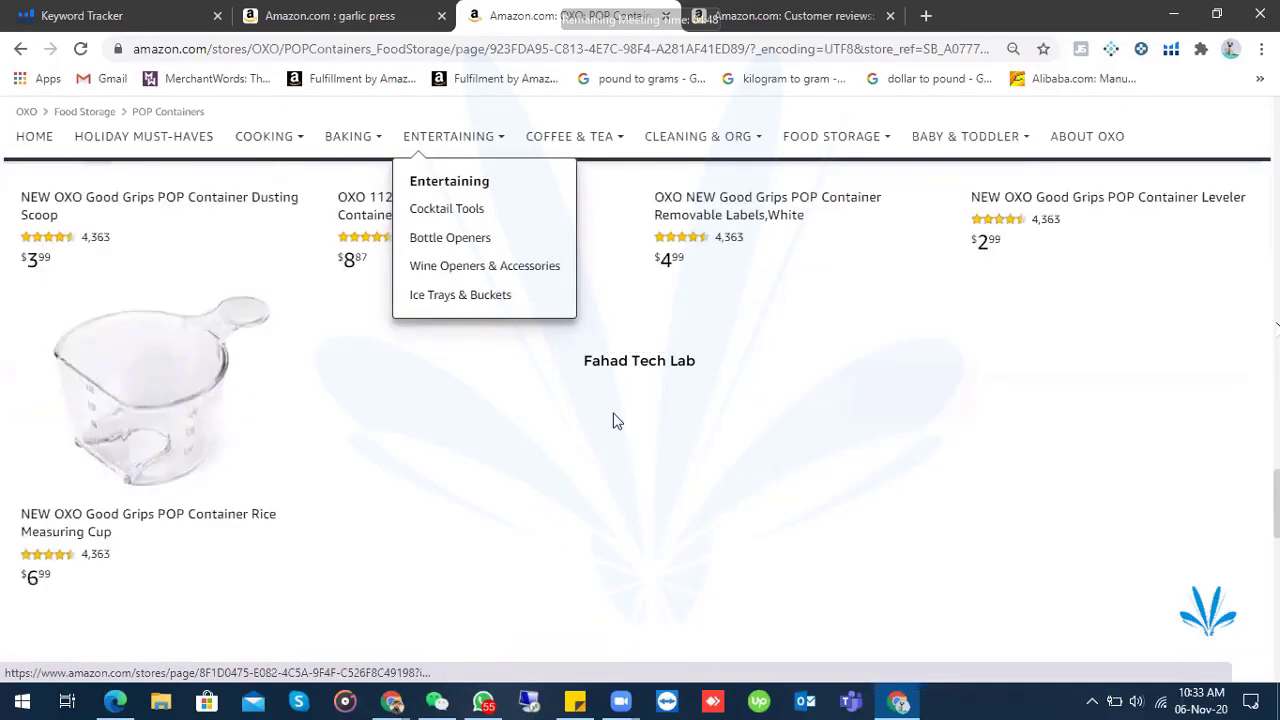
scroll(616, 421, "up", 10)
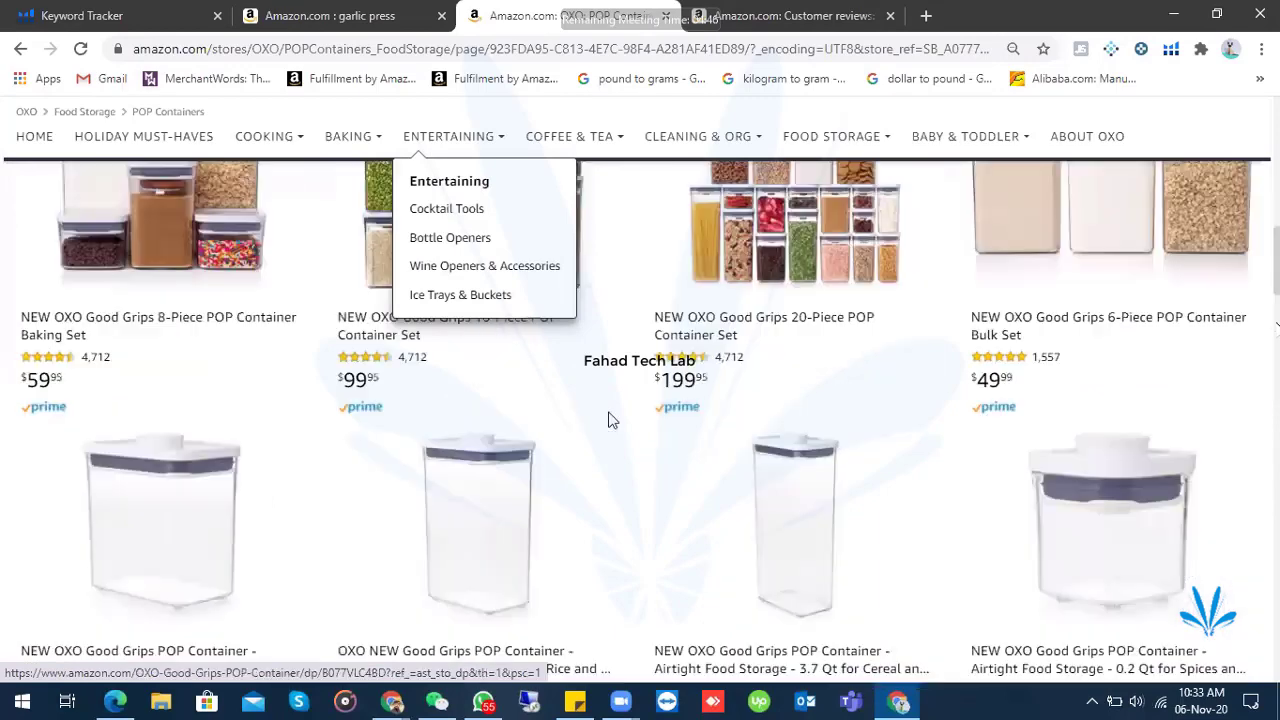
scroll(612, 420, "up", 4)
scroll(607, 418, "down", 2)
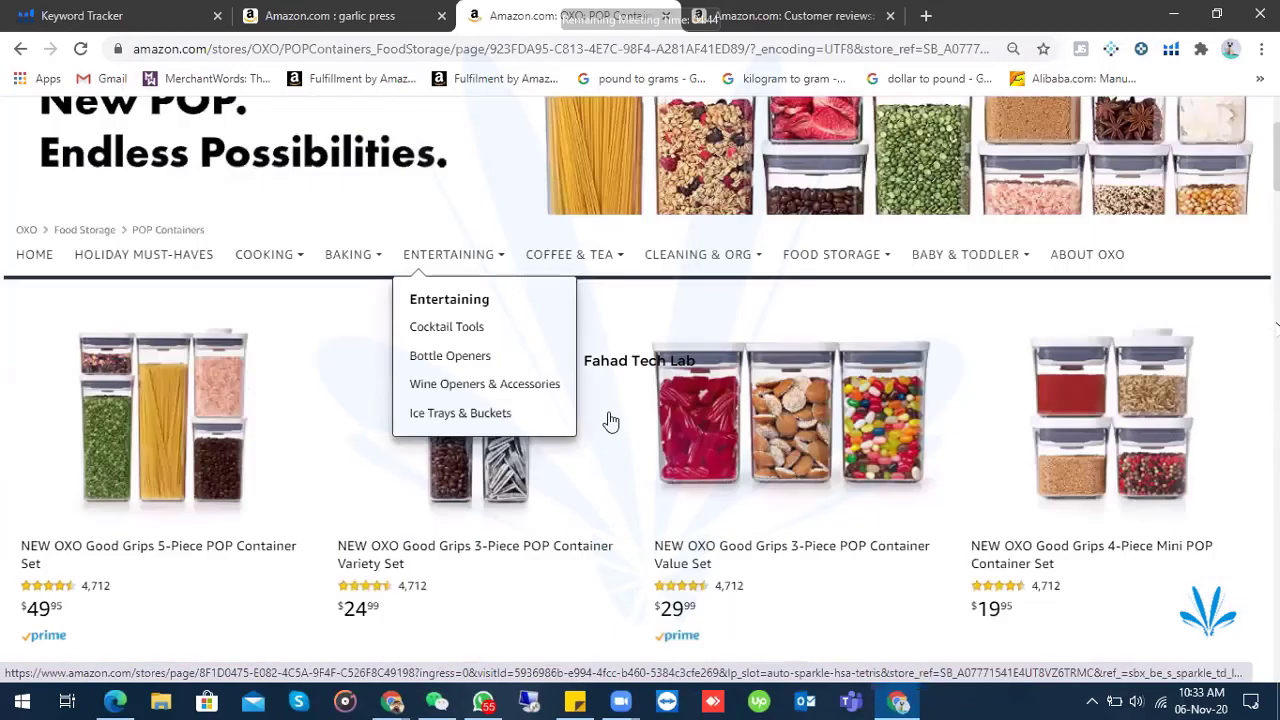
scroll(389, 448, "up", 2)
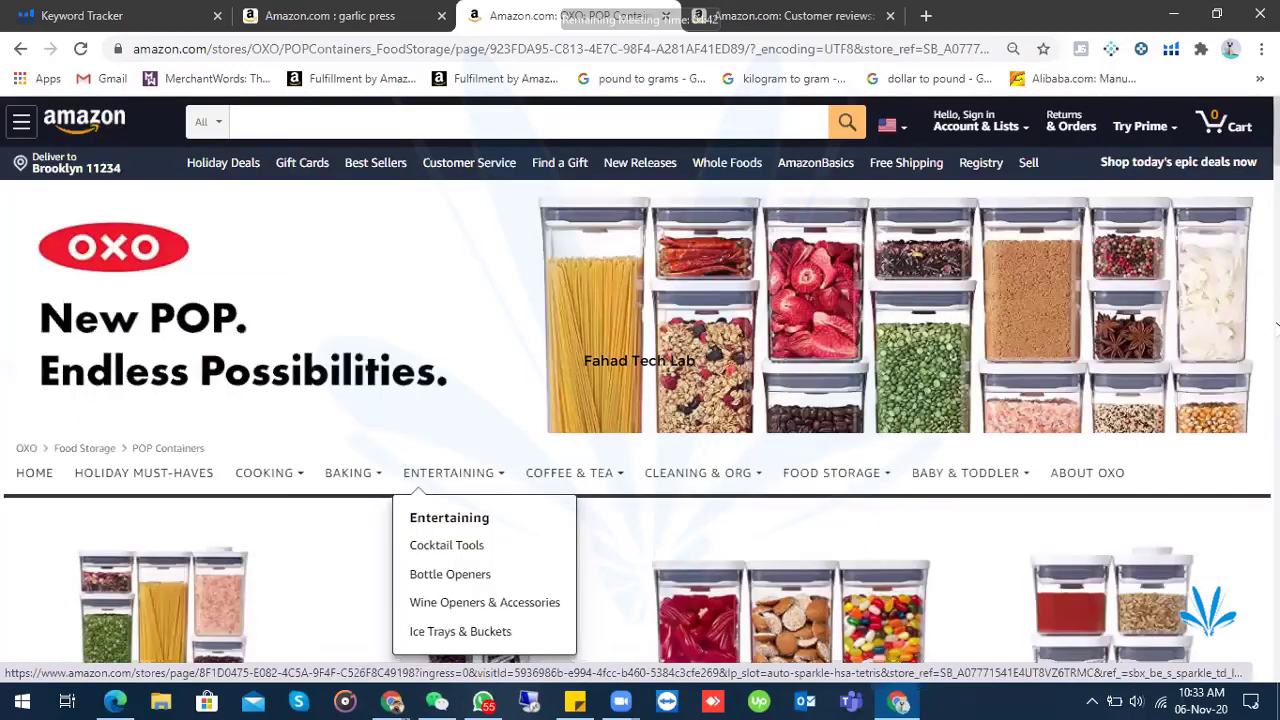
- Switch to Seller Central and review the options under Programs, Reports and Performance
mouse_move(395, 708)
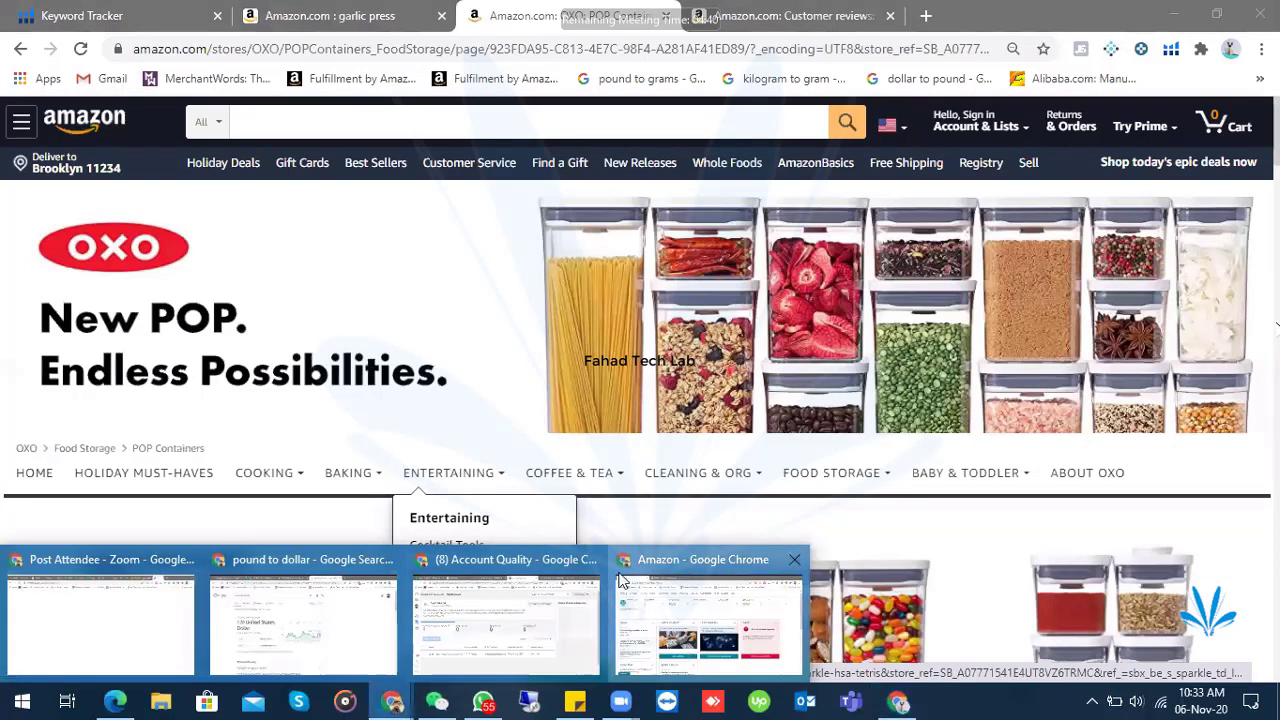
left_click(668, 628)
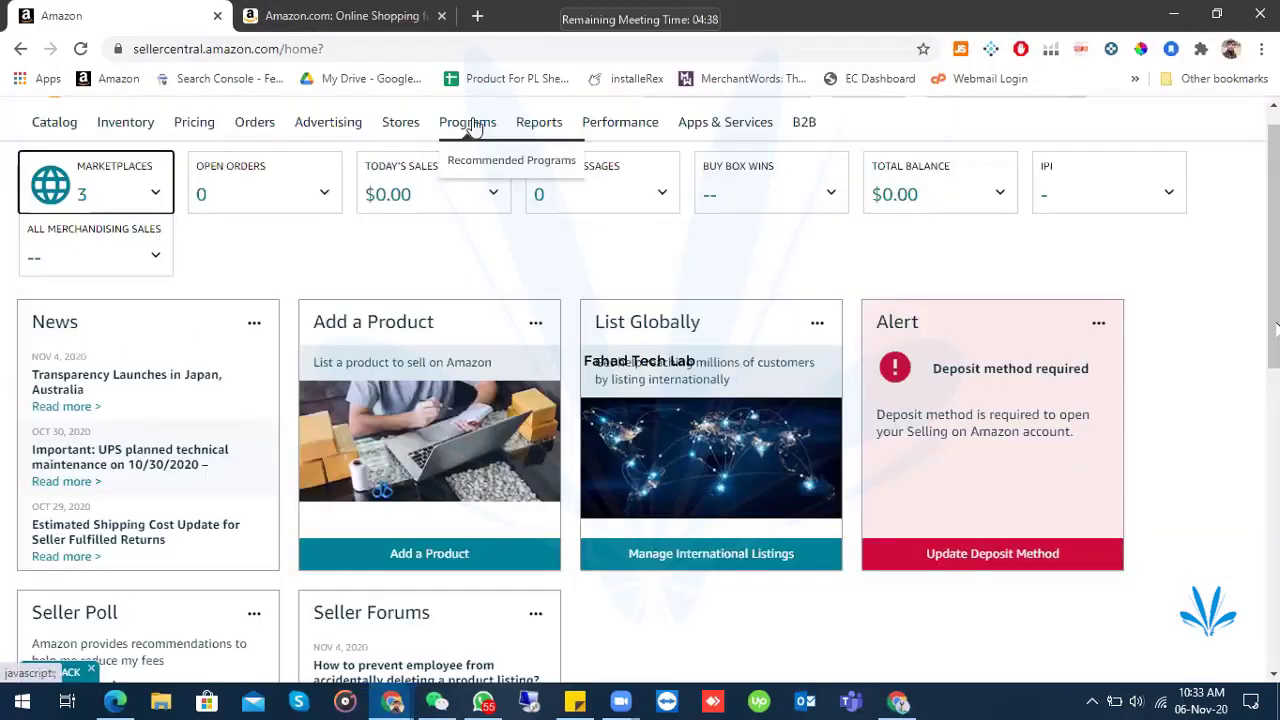
mouse_move(537, 127)
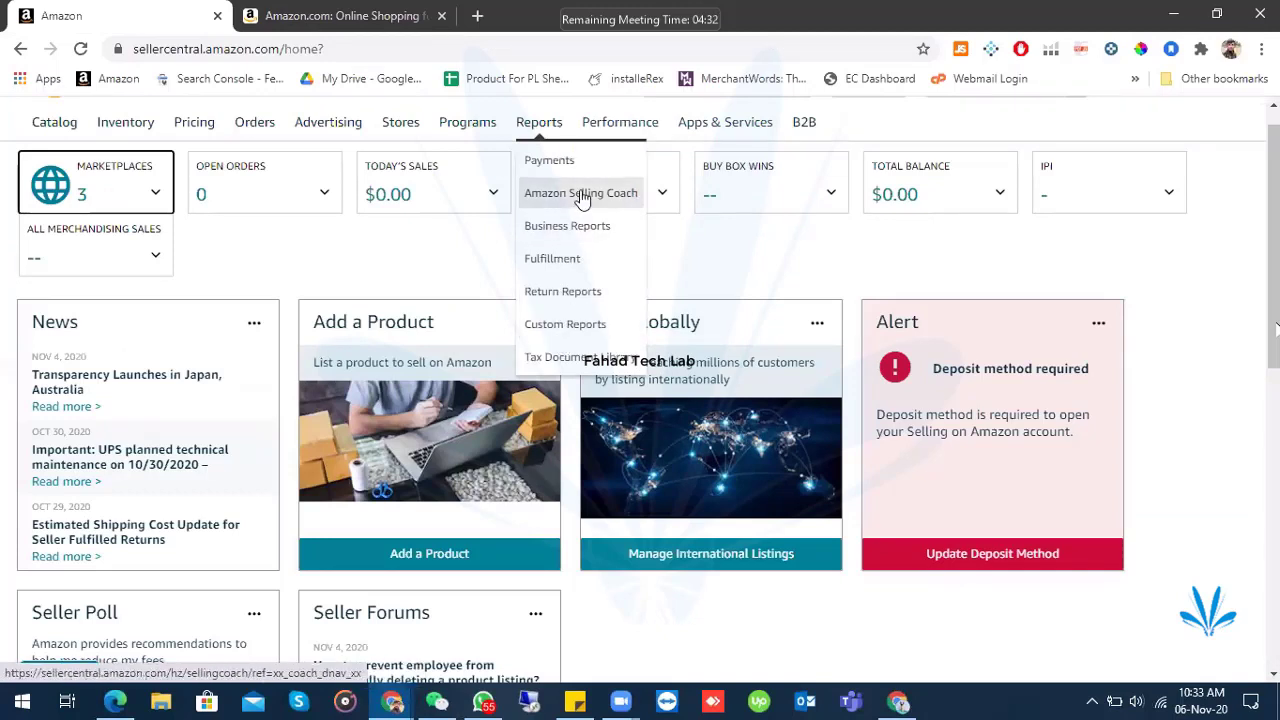
mouse_move(541, 130)
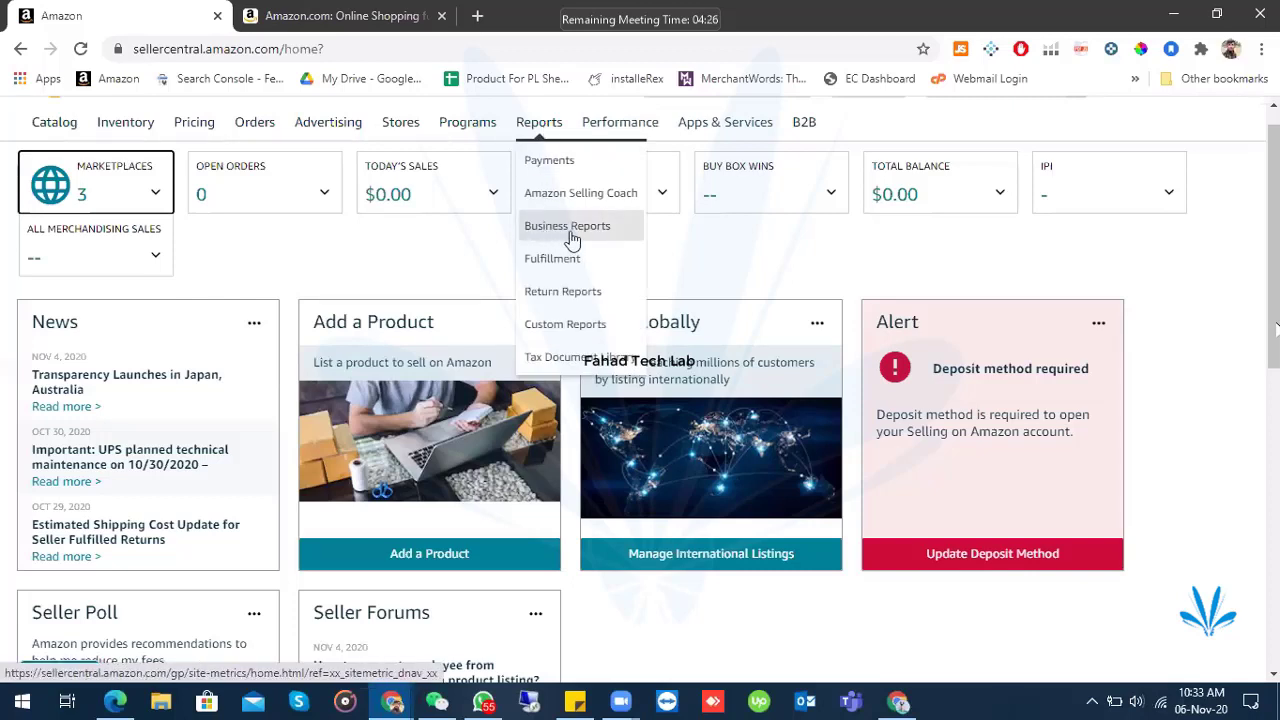
mouse_move(611, 128)
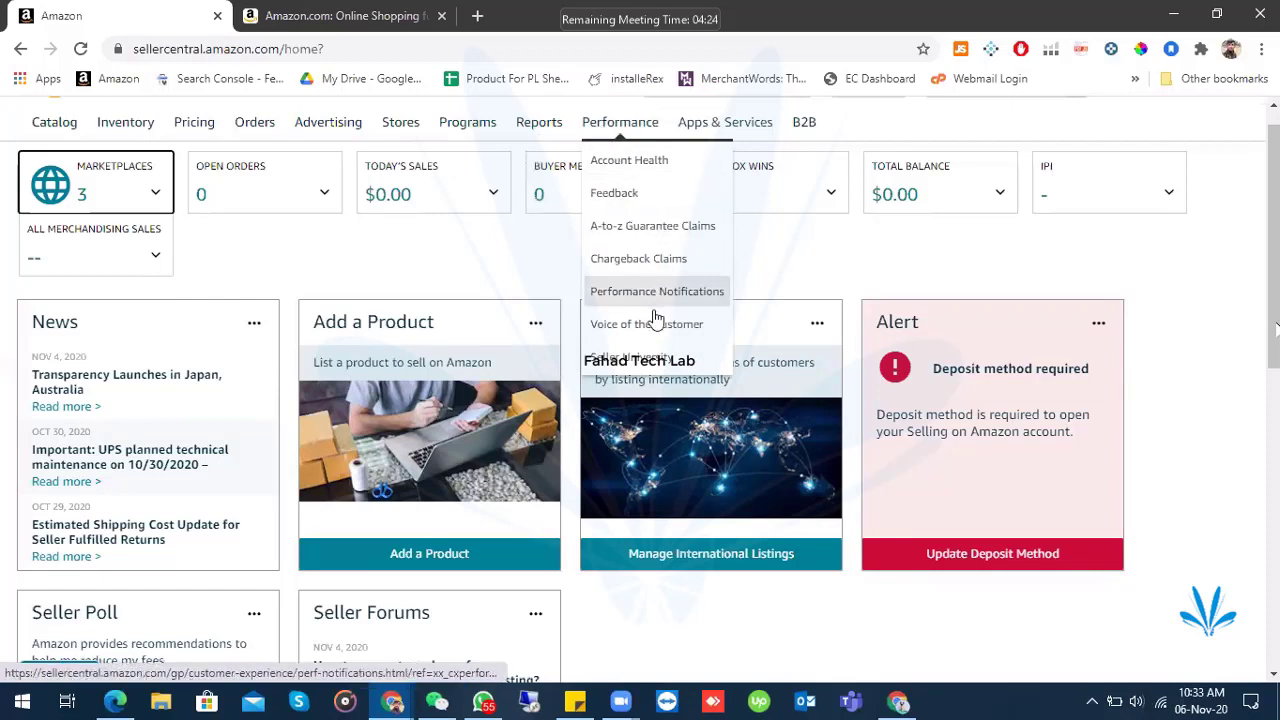
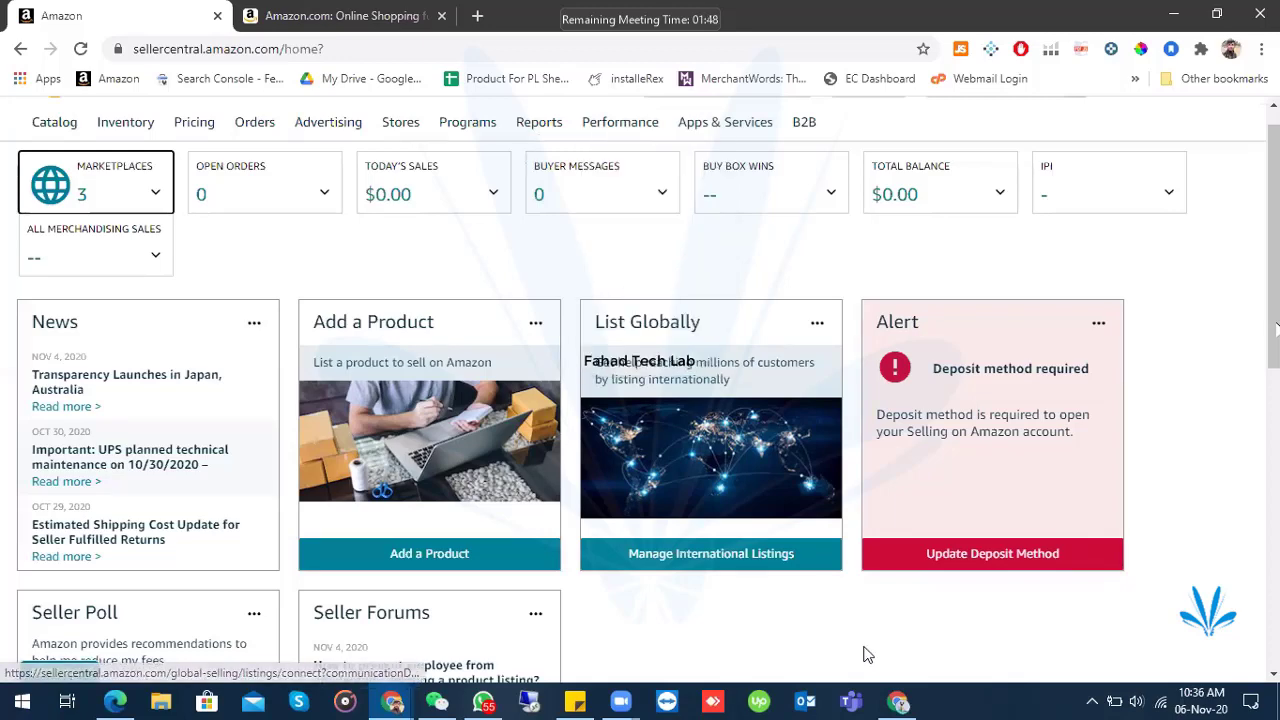
- Return to the Amazon customer reviews page and open the Undercover Cubes underbed storage product listing from it
key("alt+Tab")
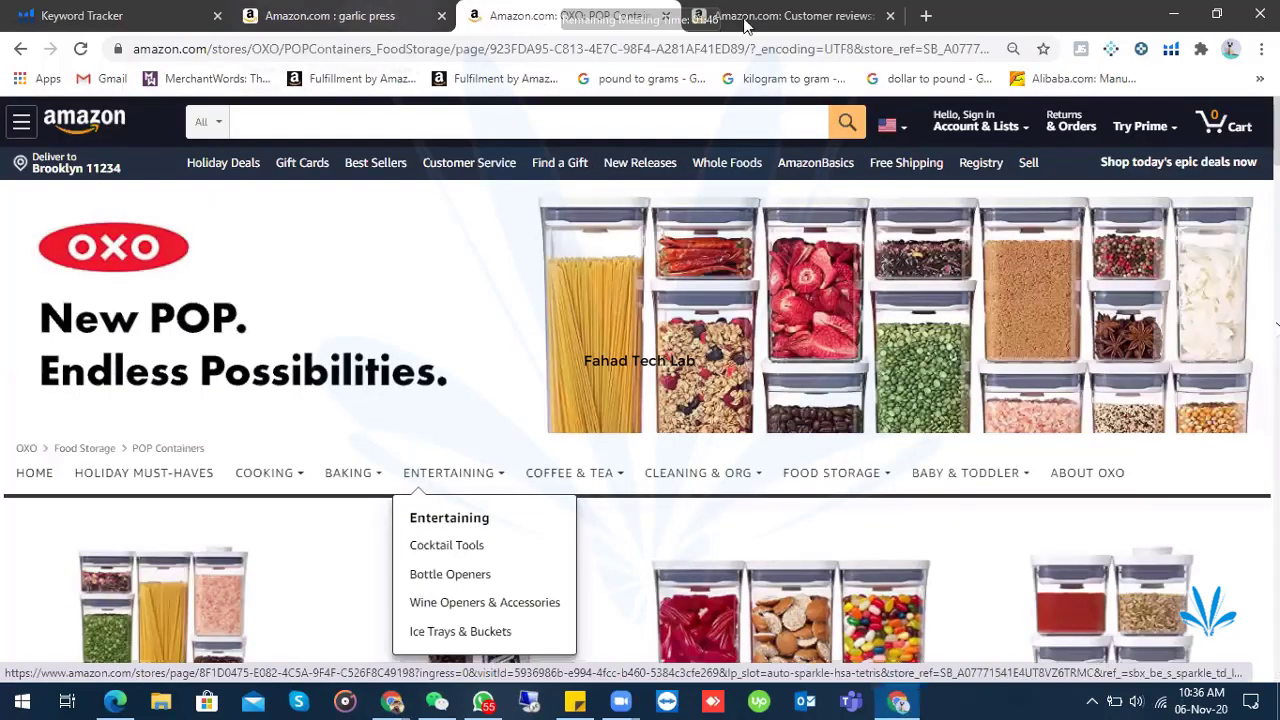
left_click(790, 16)
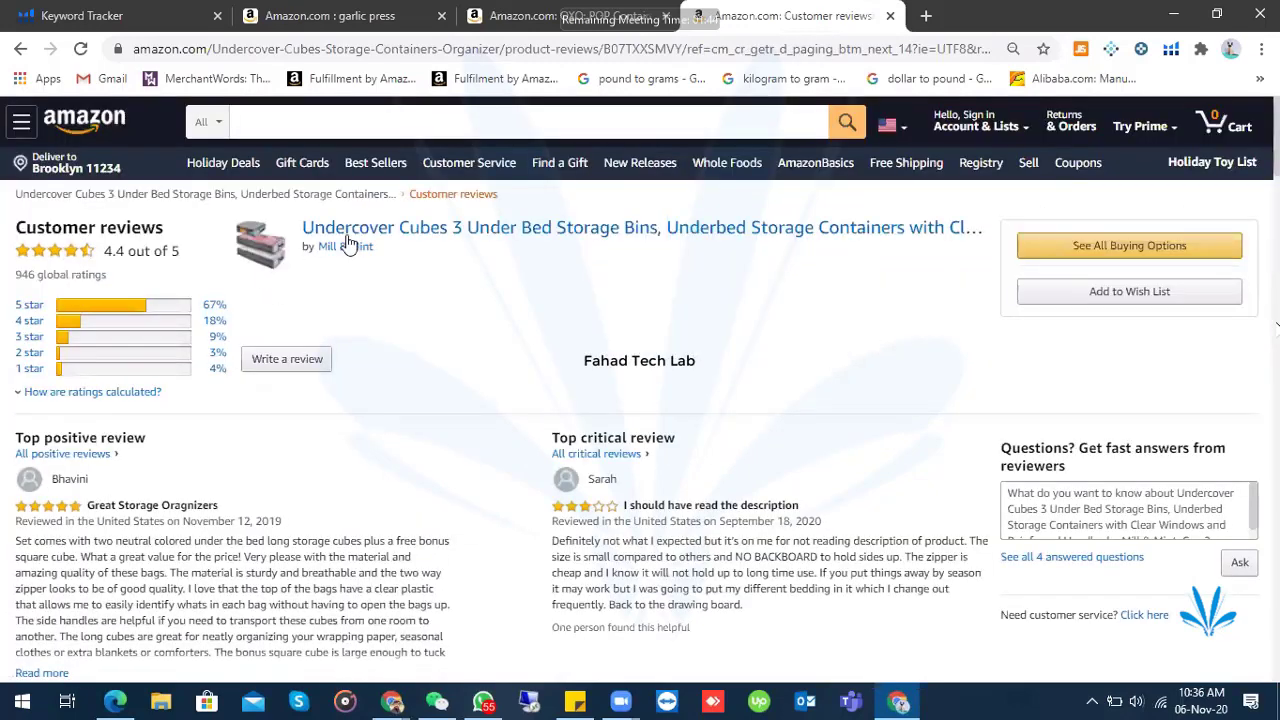
left_click(345, 232)
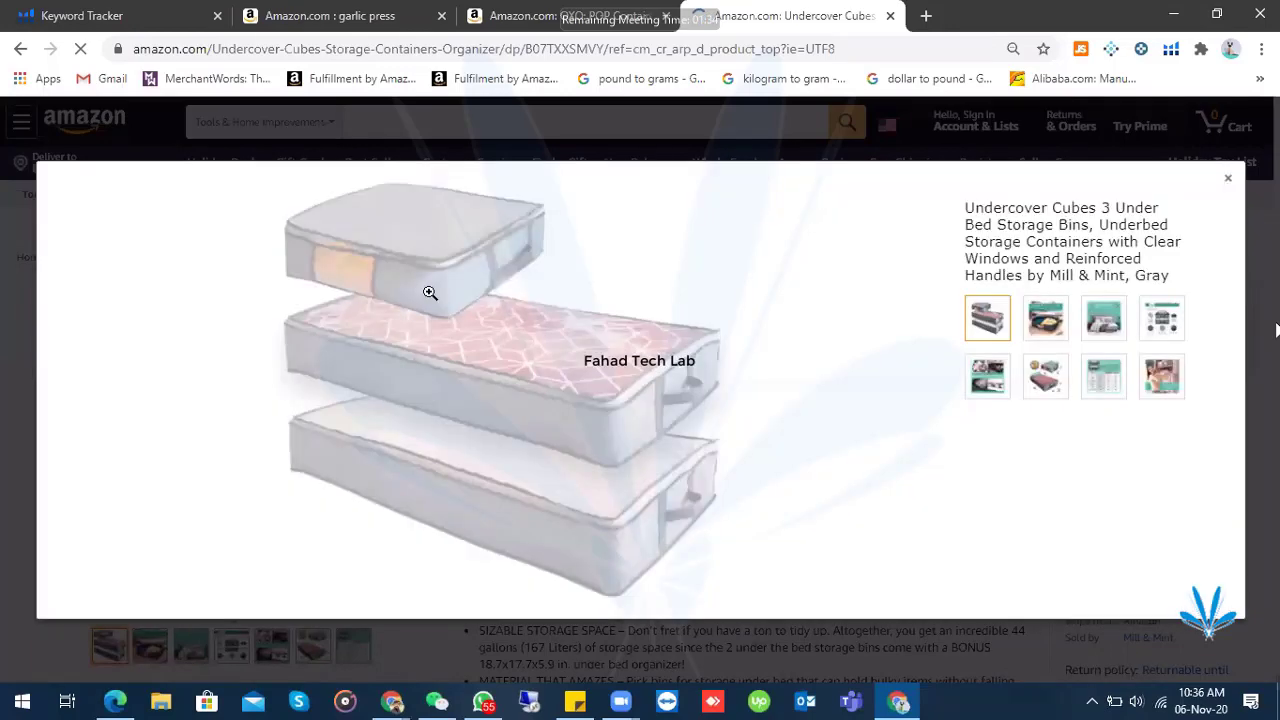
- Enlarge the listing's main product image and inspect the storage bins' windows and zippers up close
left_click(343, 246)
left_click(343, 246)
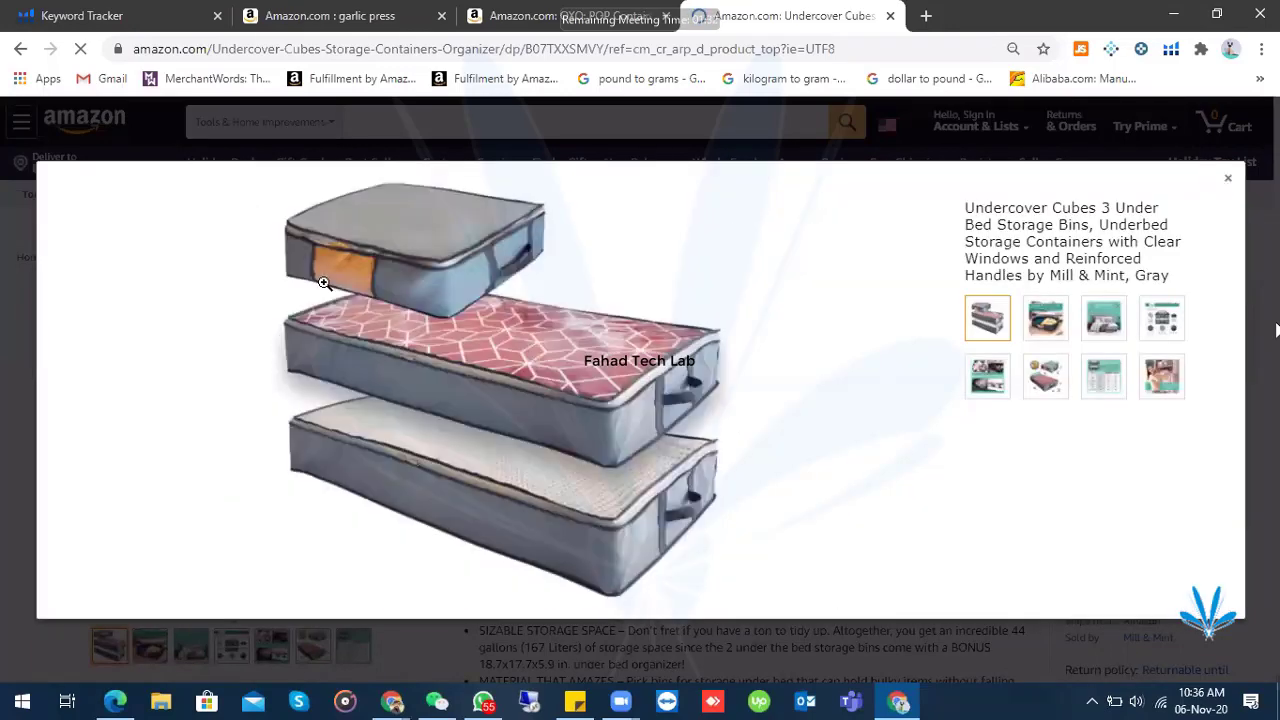
left_click(339, 247)
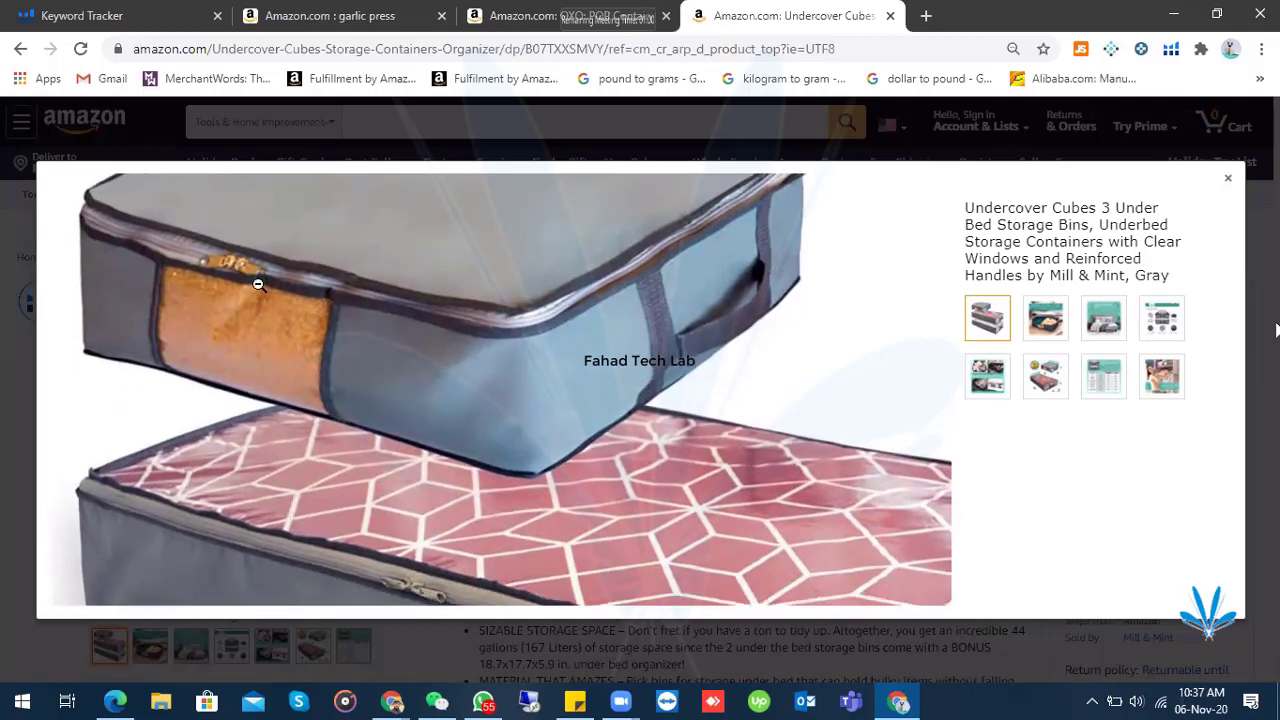
left_click(252, 484)
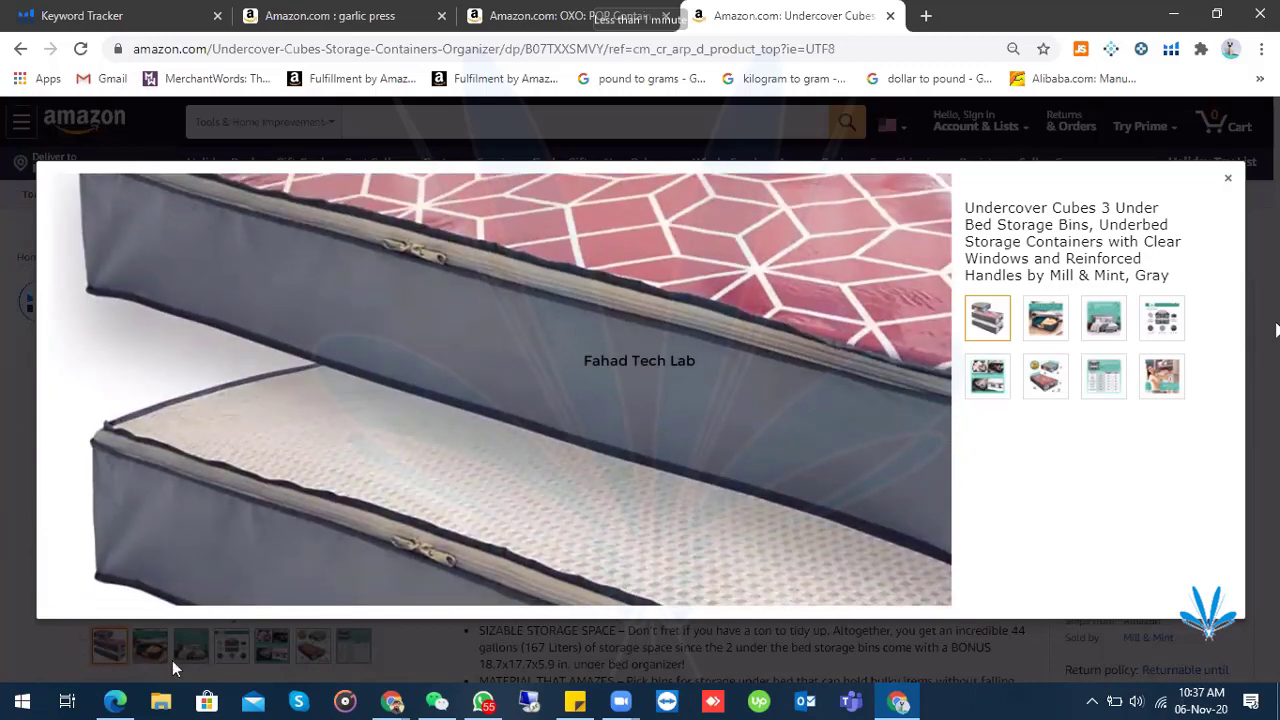
mouse_move(391, 704)
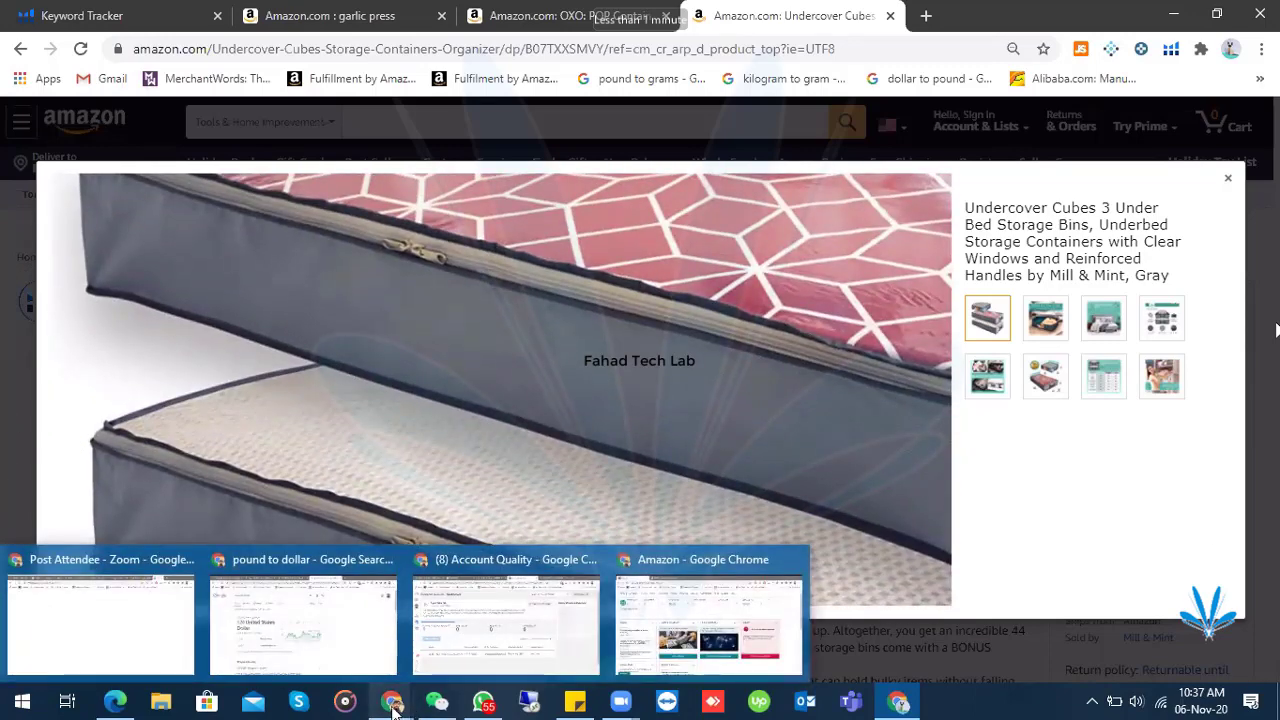
- Switch to Seller Central and review the options under Performance and Apps & Services
left_click(698, 625)
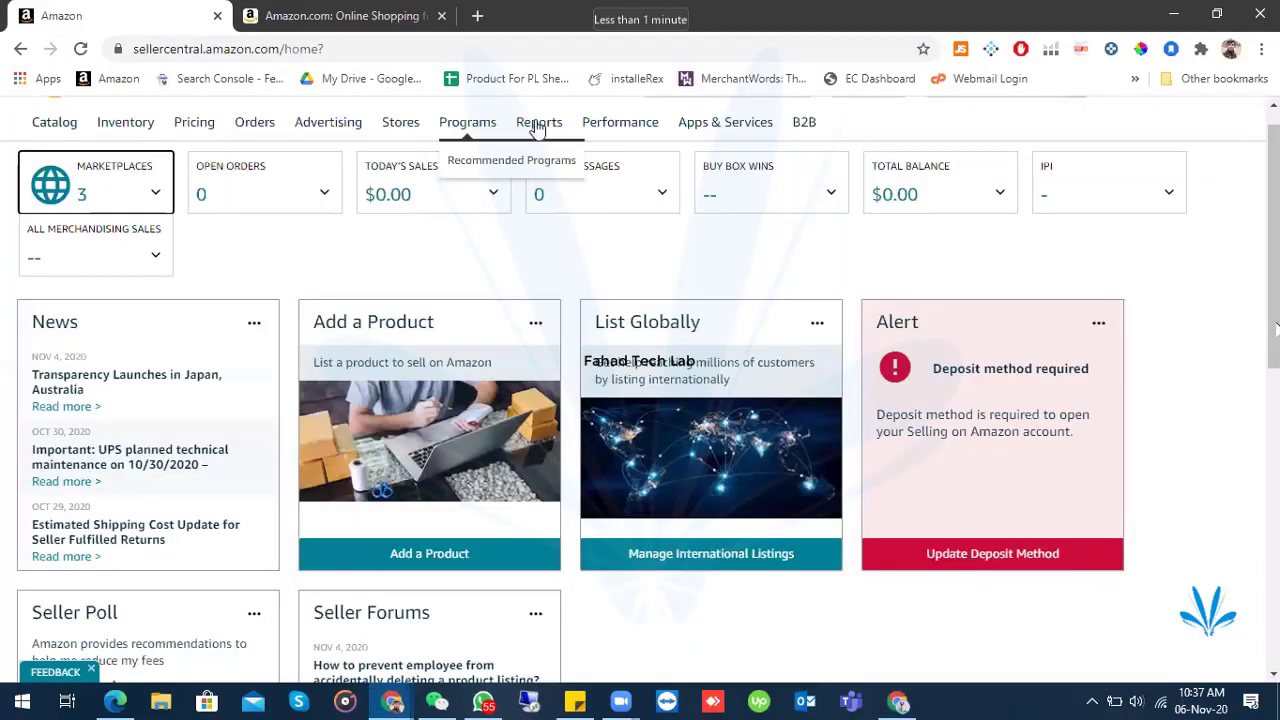
mouse_move(586, 128)
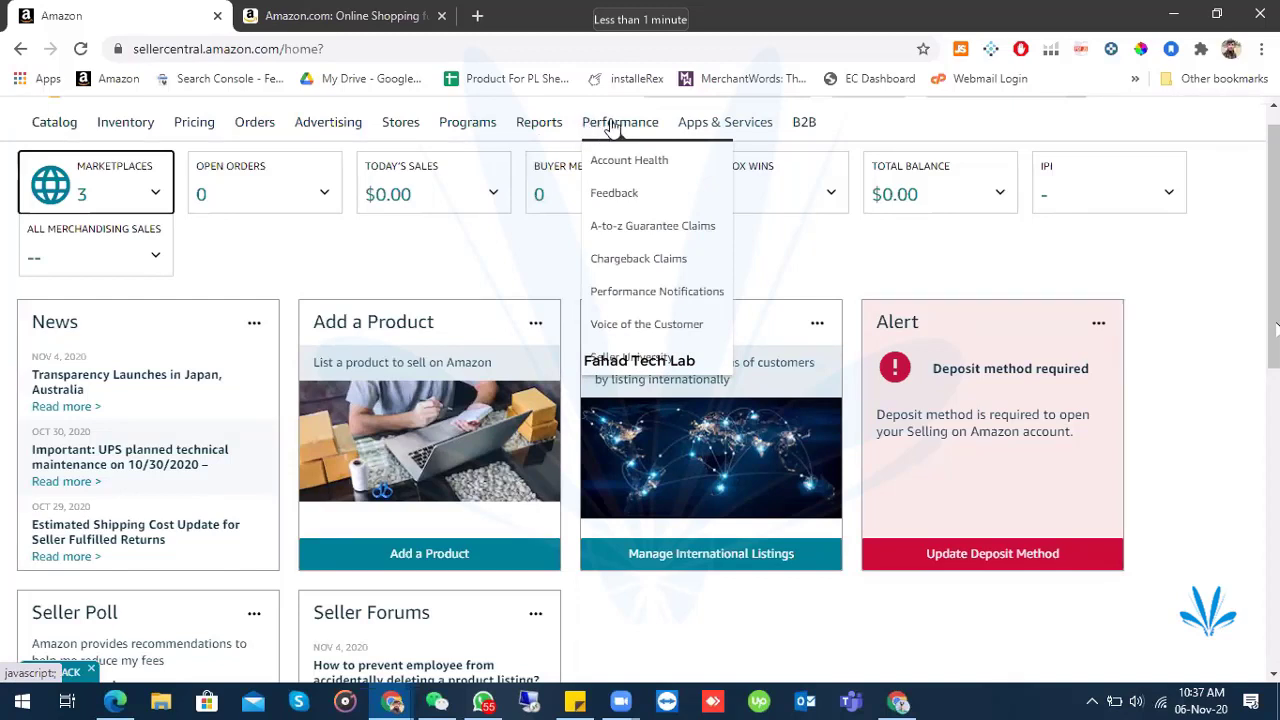
mouse_move(737, 126)
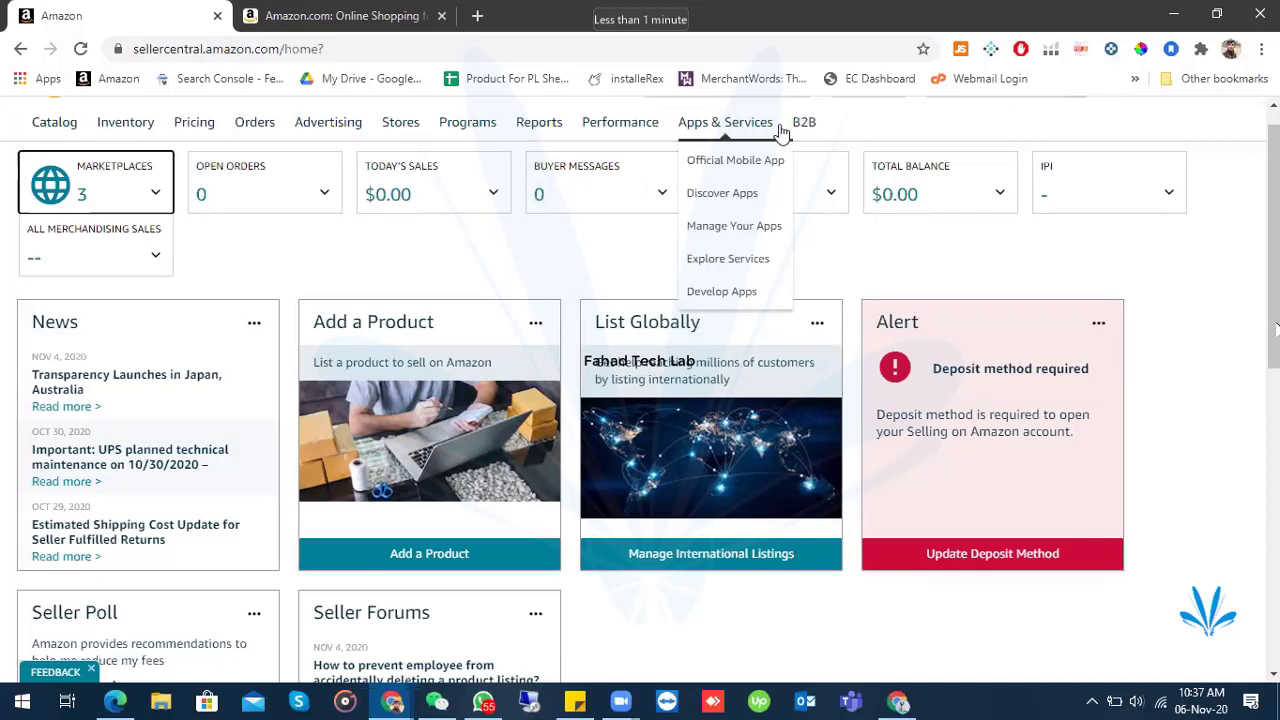
- Consult the Amazon Cases and Report Handling section of the Virtual Assistant course PDF in Edge, and return to Seller Central in Chrome
left_click(110, 703)
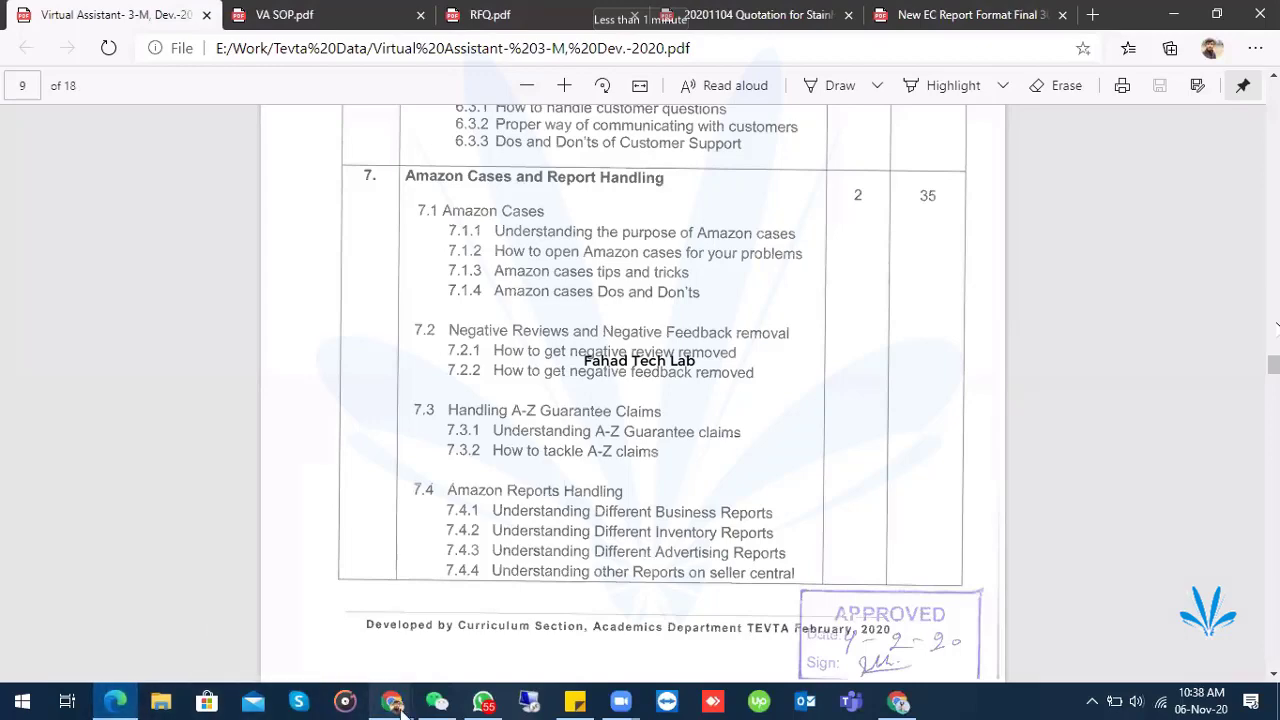
mouse_move(398, 706)
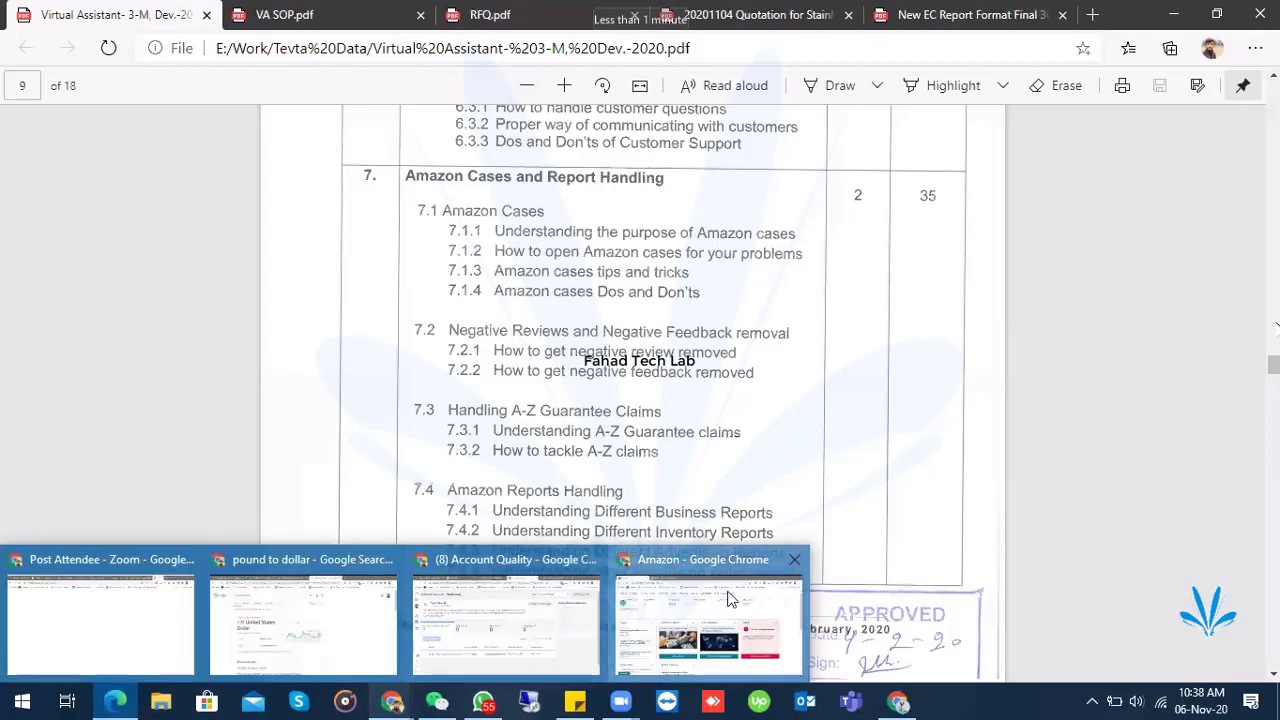
left_click(695, 614)
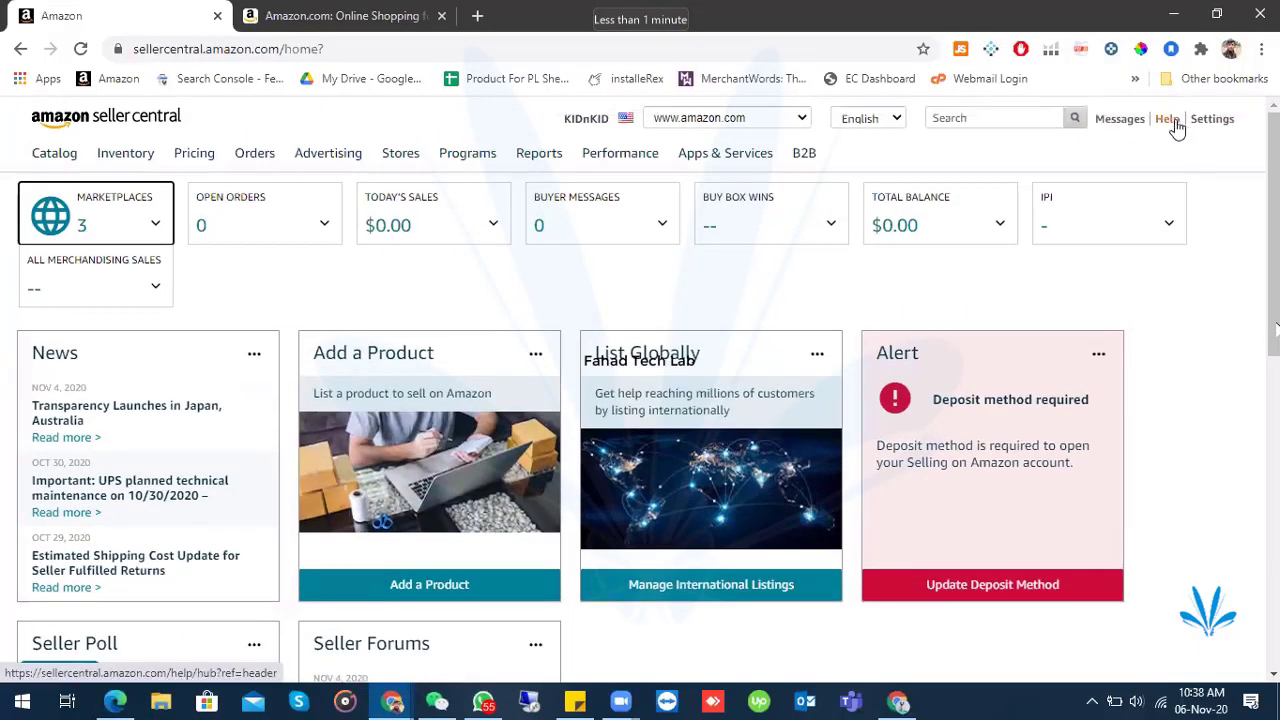
- Open Seller Central's Help page and look through the recommended solutions, help search and support options
left_click(1170, 123)
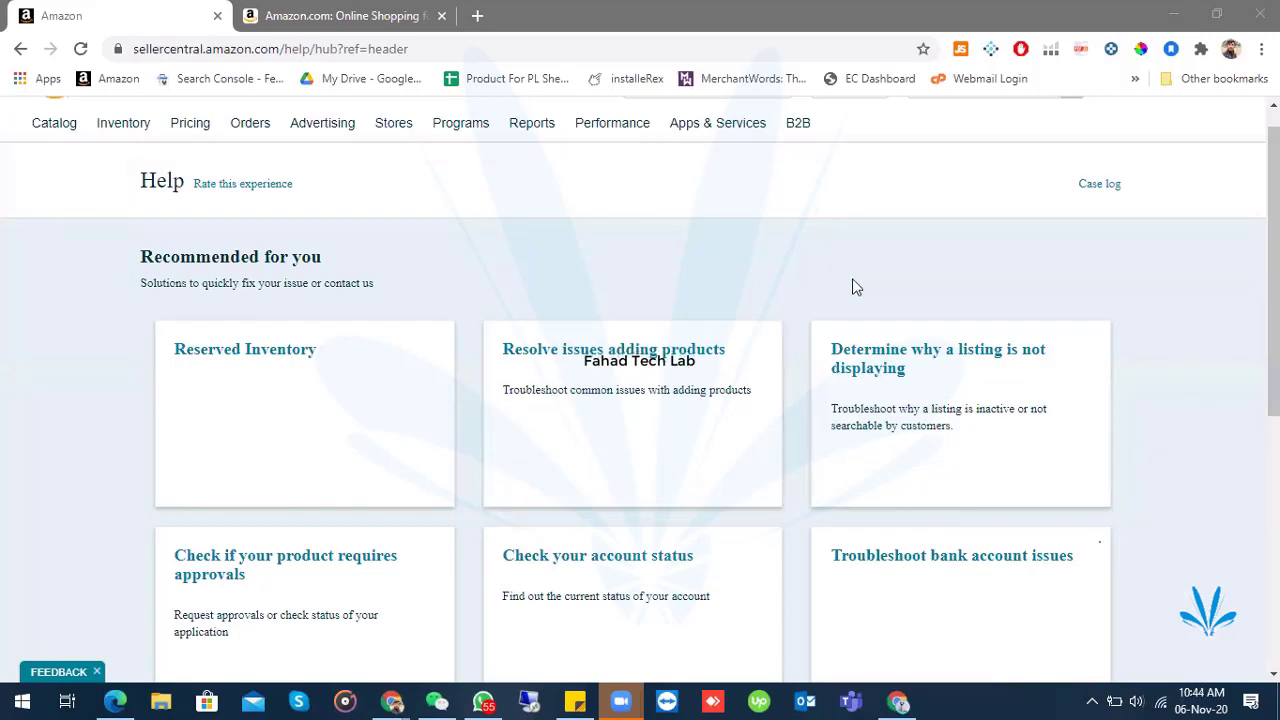
left_click_drag(1276, 254, 1276, 240)
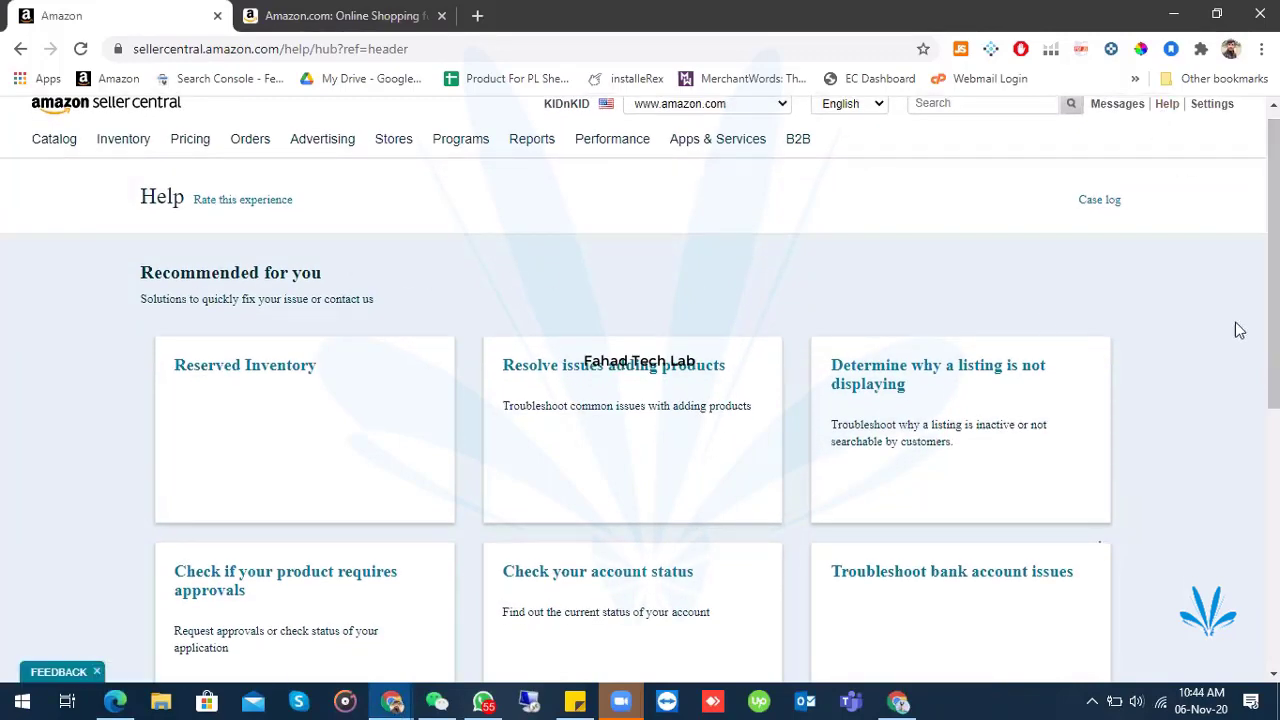
mouse_move(1272, 335)
left_mouse_down()
mouse_move(1266, 357)
mouse_move(1266, 341)
left_mouse_up()
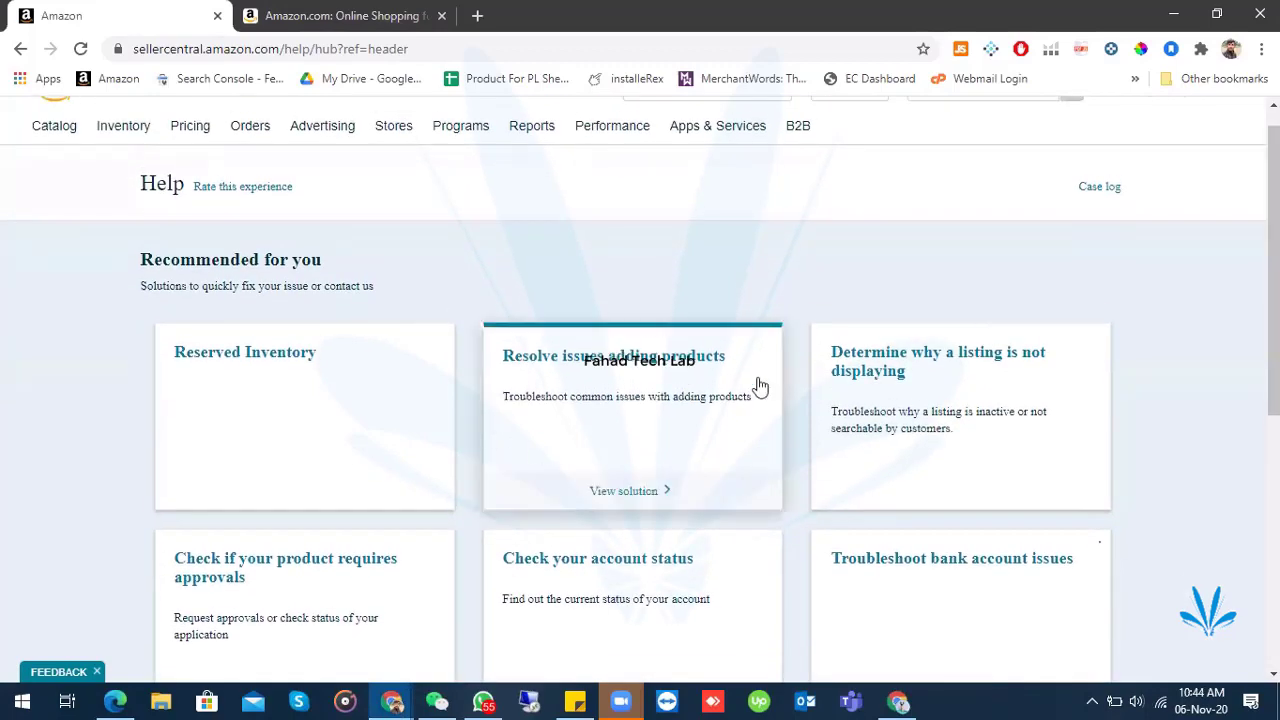
scroll(737, 440, "down", 4)
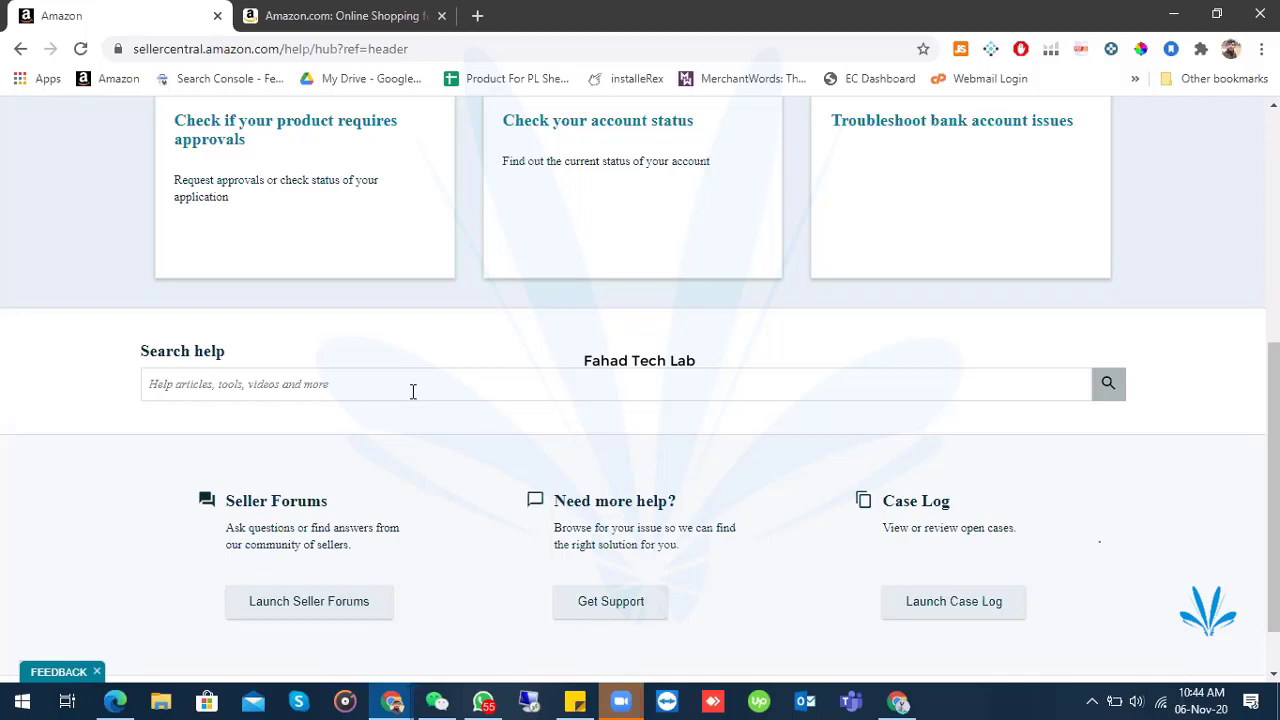
- Get support for Selling on Amazon and review the form for describing, confirming and resolving an issue
left_click(598, 605)
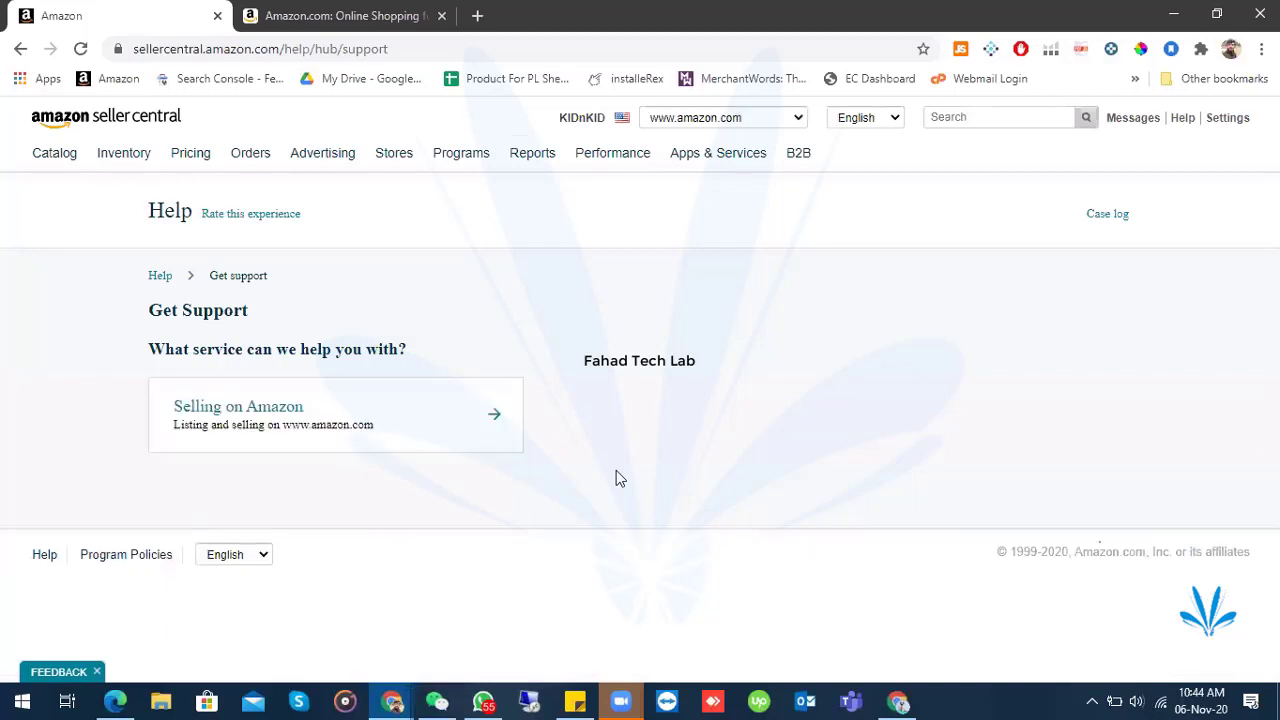
left_click(460, 422)
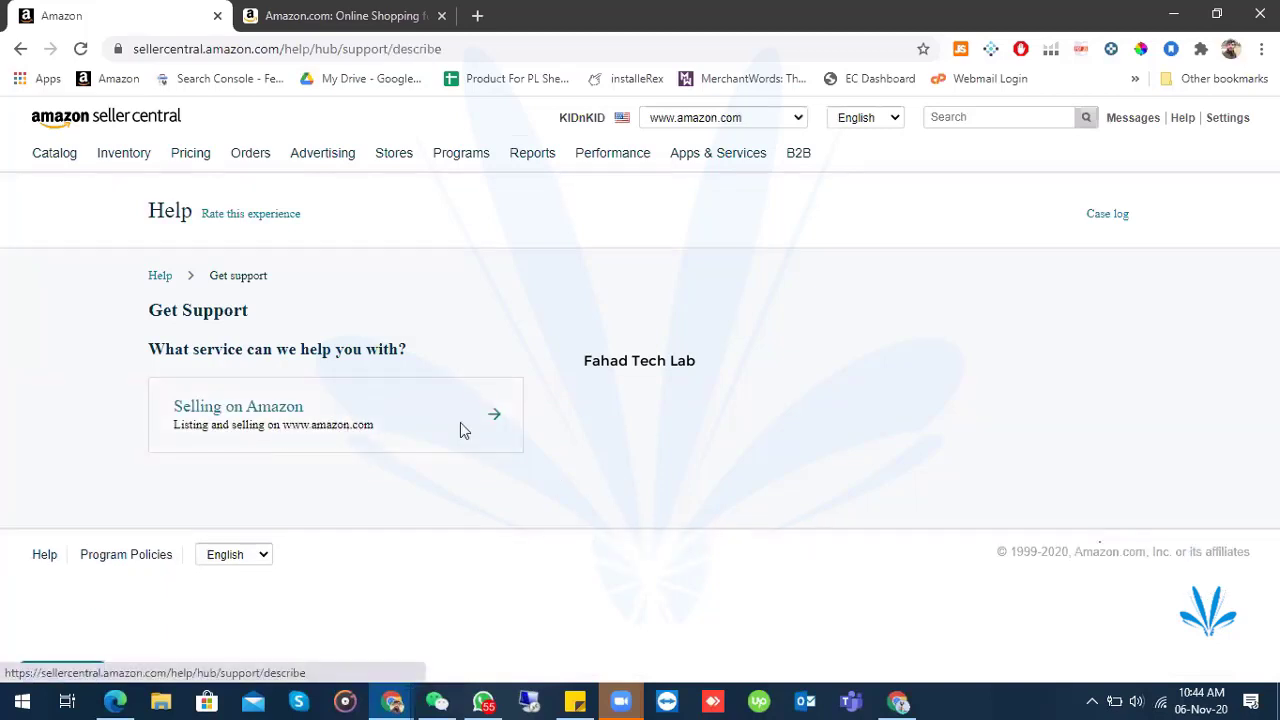
scroll(520, 505, "down", 2)
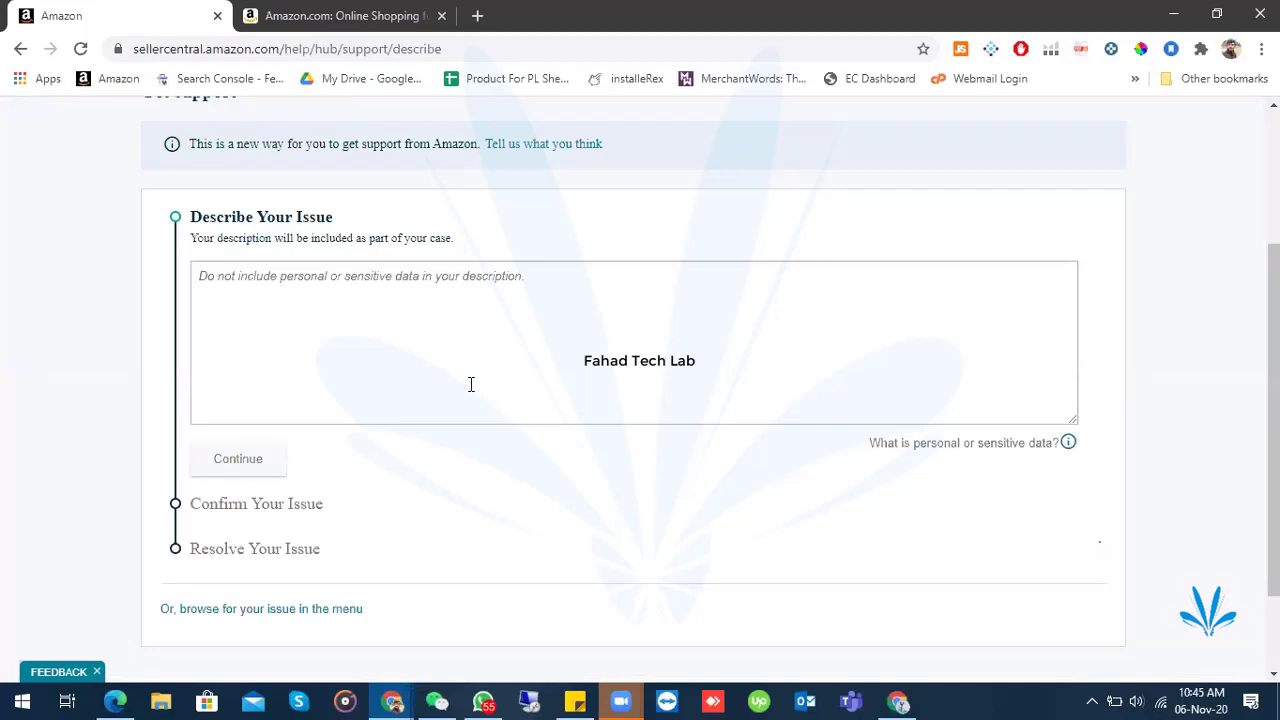
scroll(471, 384, "down", 1)
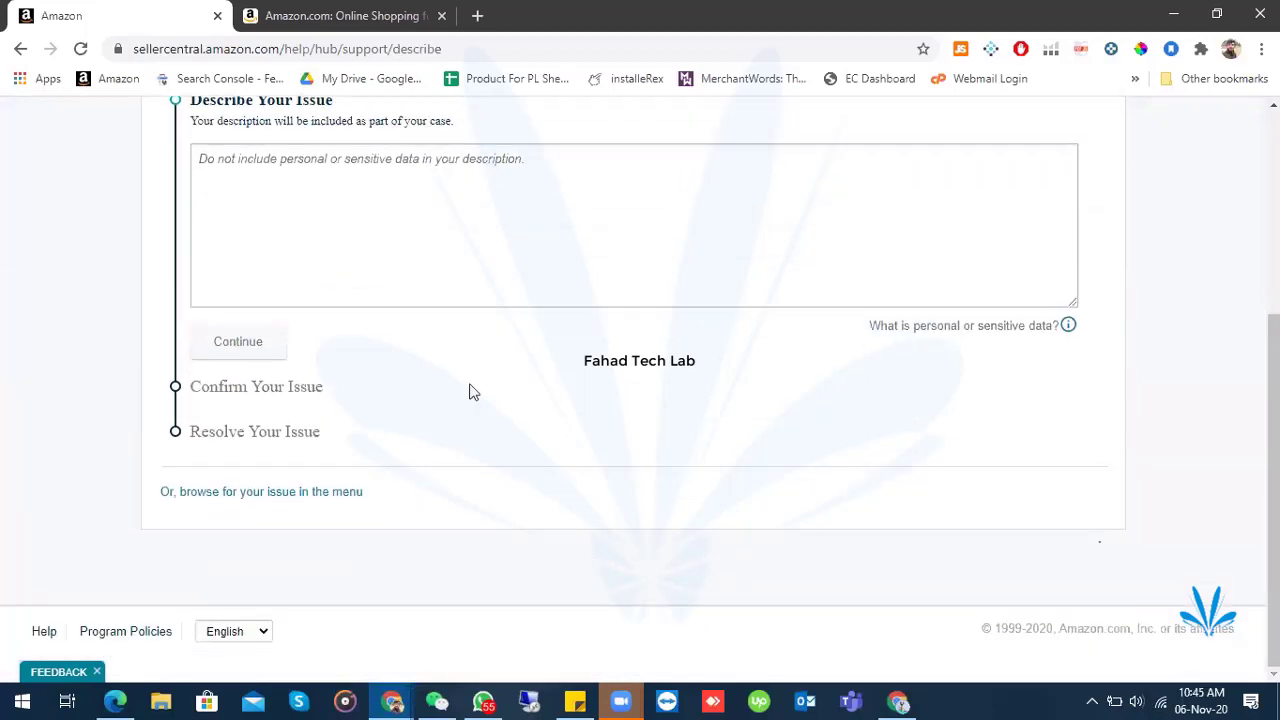
scroll(443, 426, "up", 2)
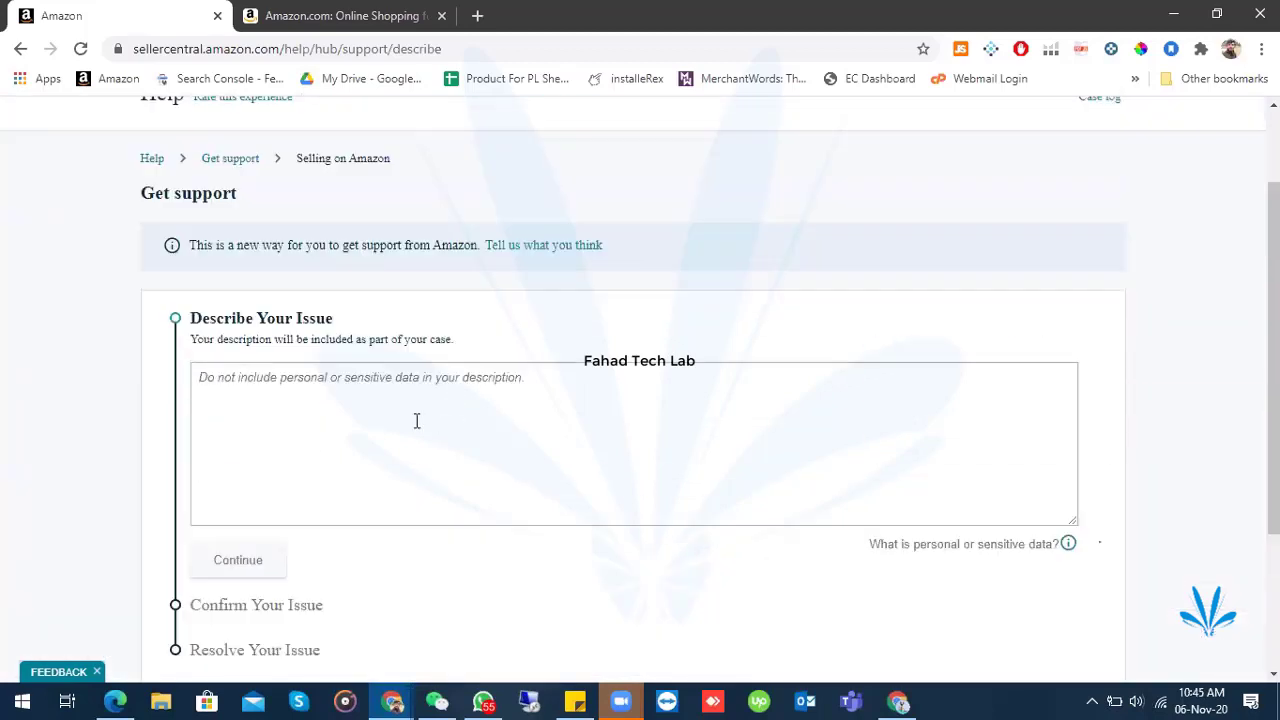
scroll(437, 440, "down", 2)
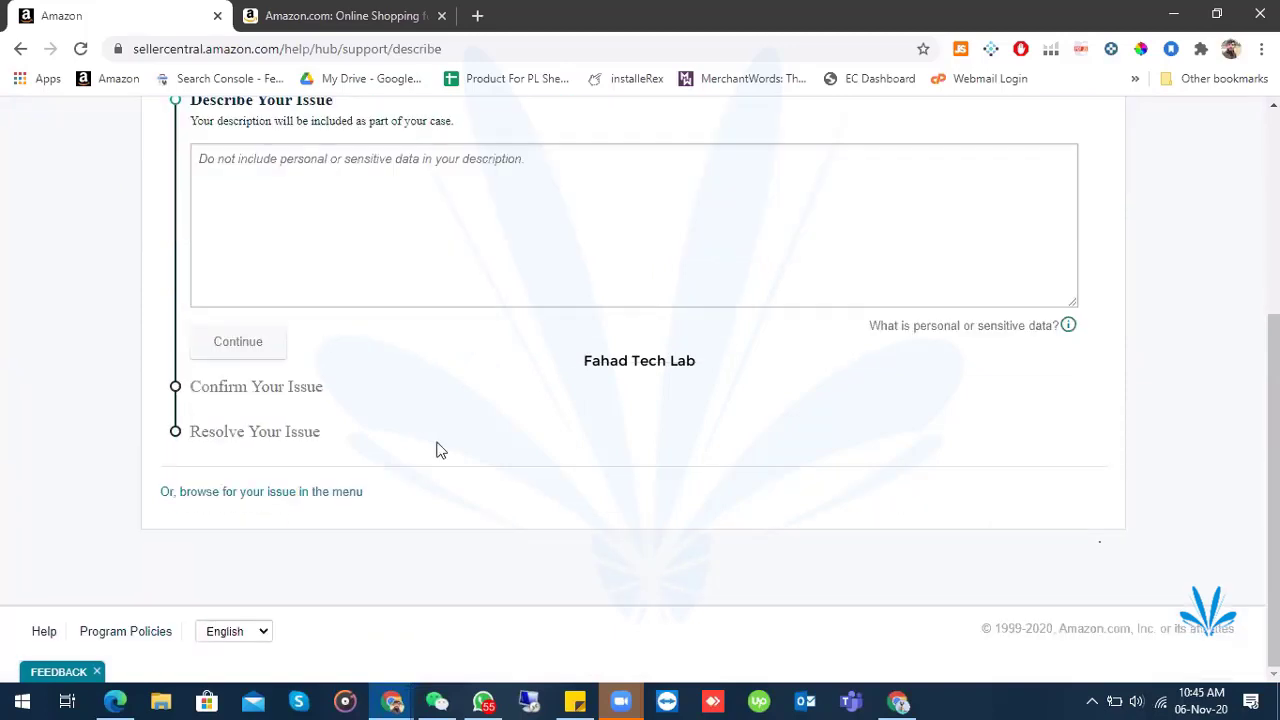
- Browse the support issue menu and review the issues under Customer or Non-FBA Orders and Products, Listings, or Inventory
left_click(280, 492)
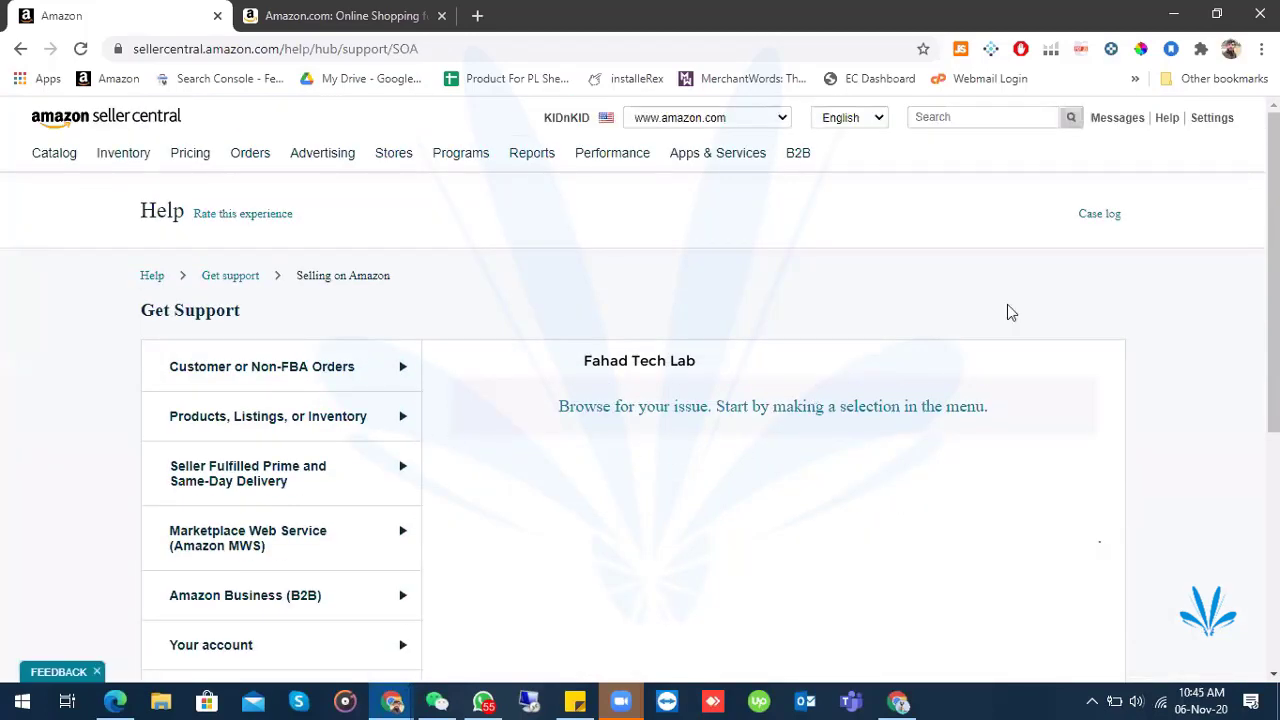
left_click_drag(1272, 264, 1272, 374)
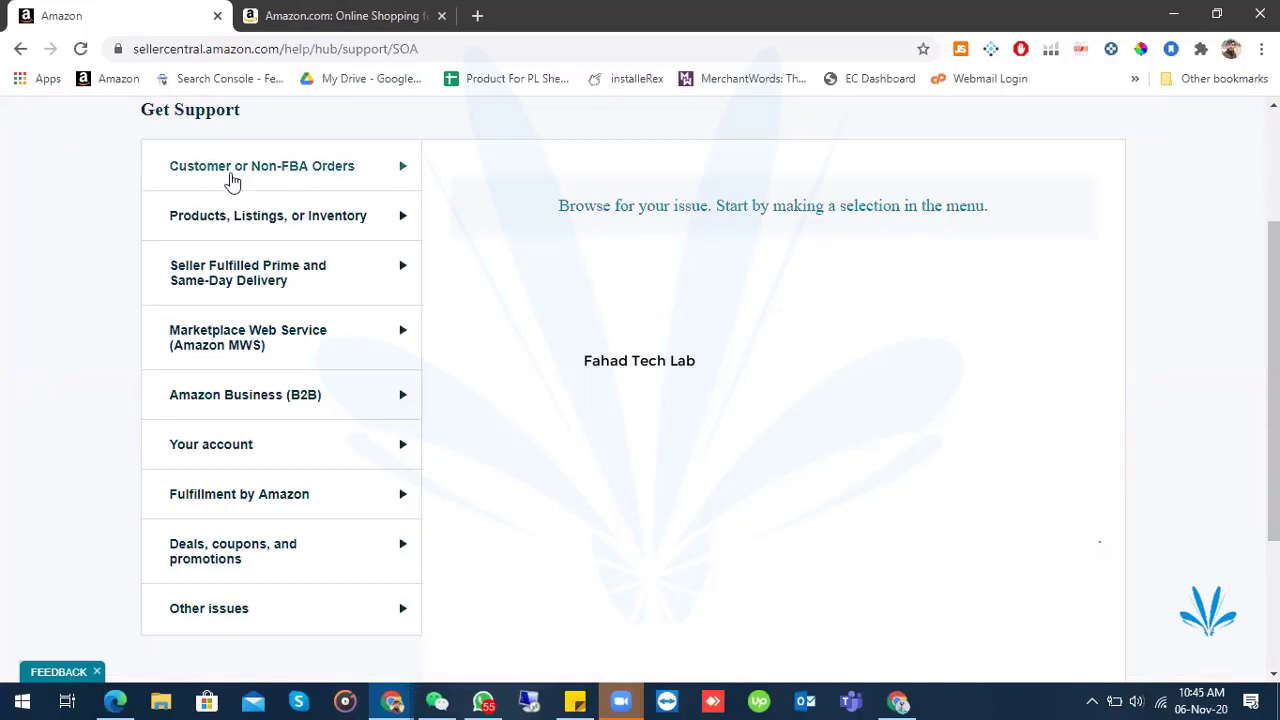
left_click(405, 173)
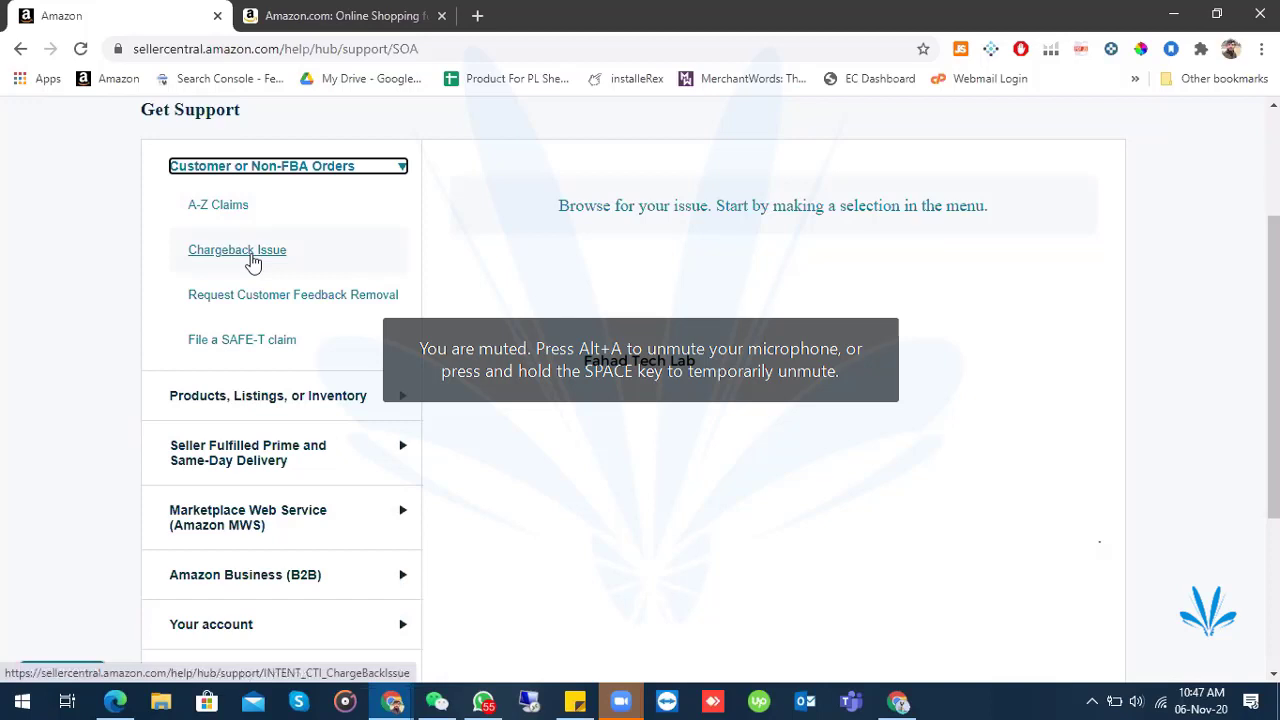
left_click(278, 174)
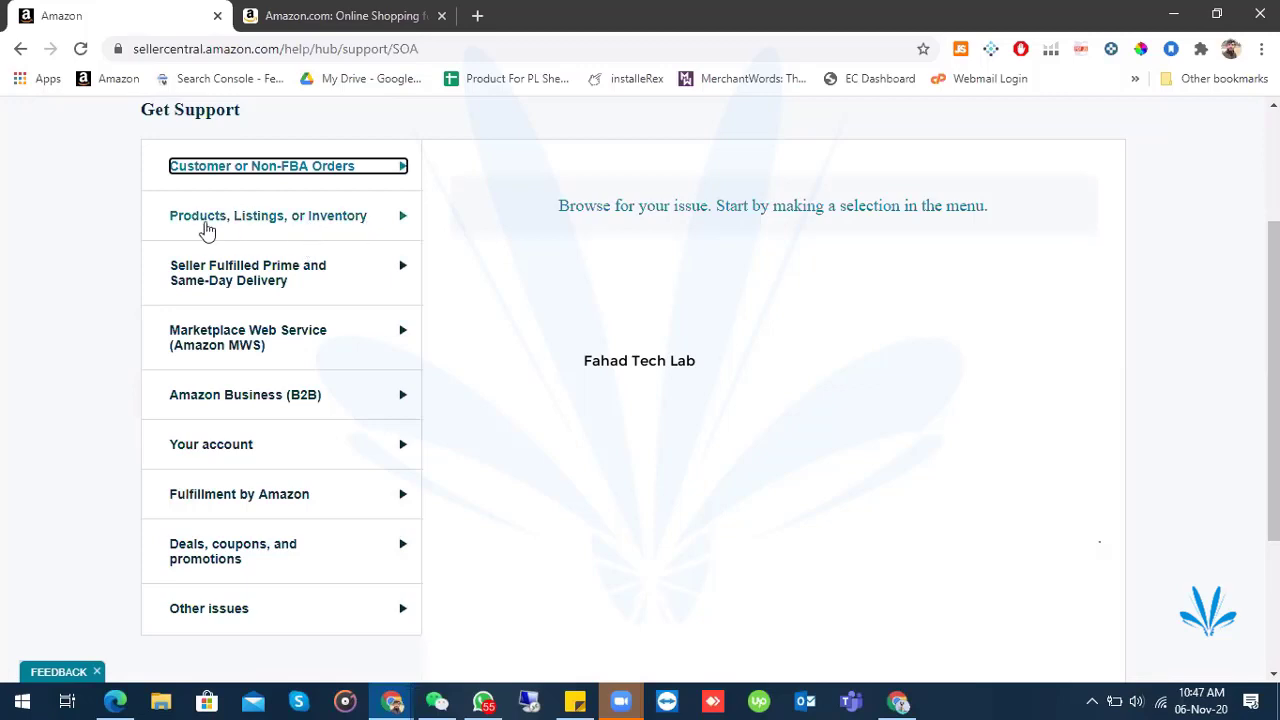
left_click(308, 224)
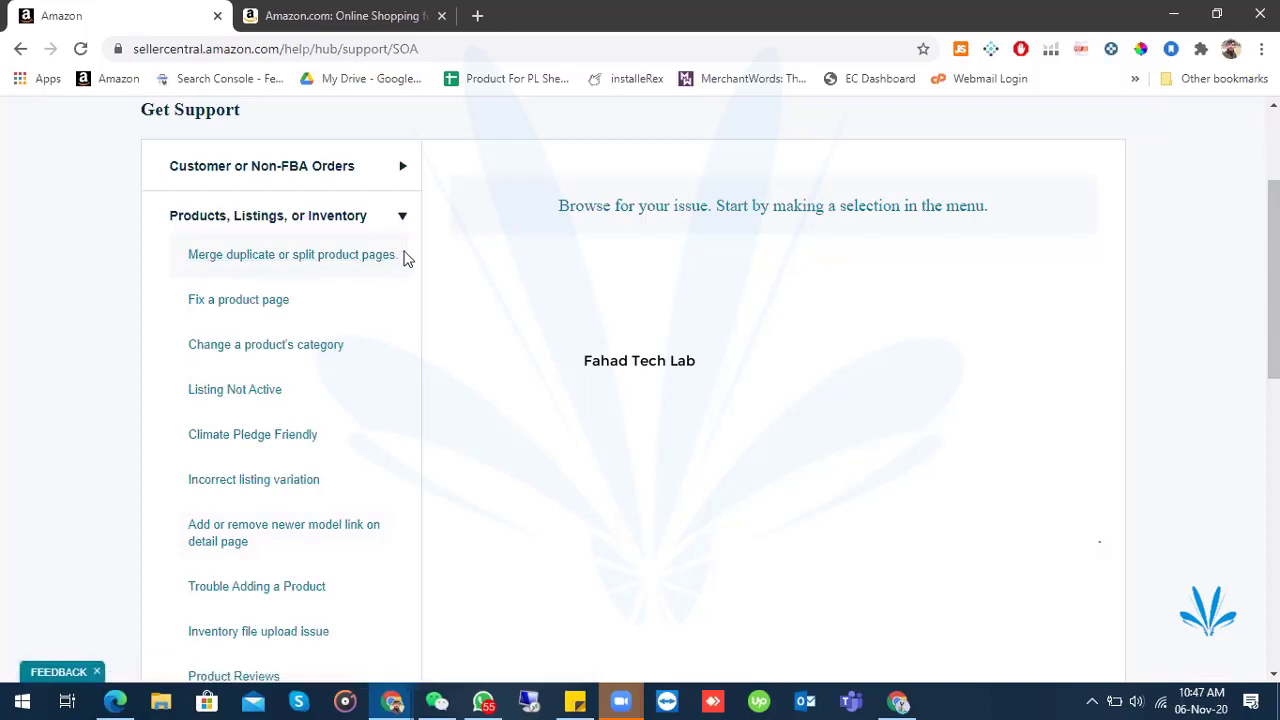
- Switch to the Chrome window with the Amazon shopping pages and bring up the garlic press search results
left_click(851, 701)
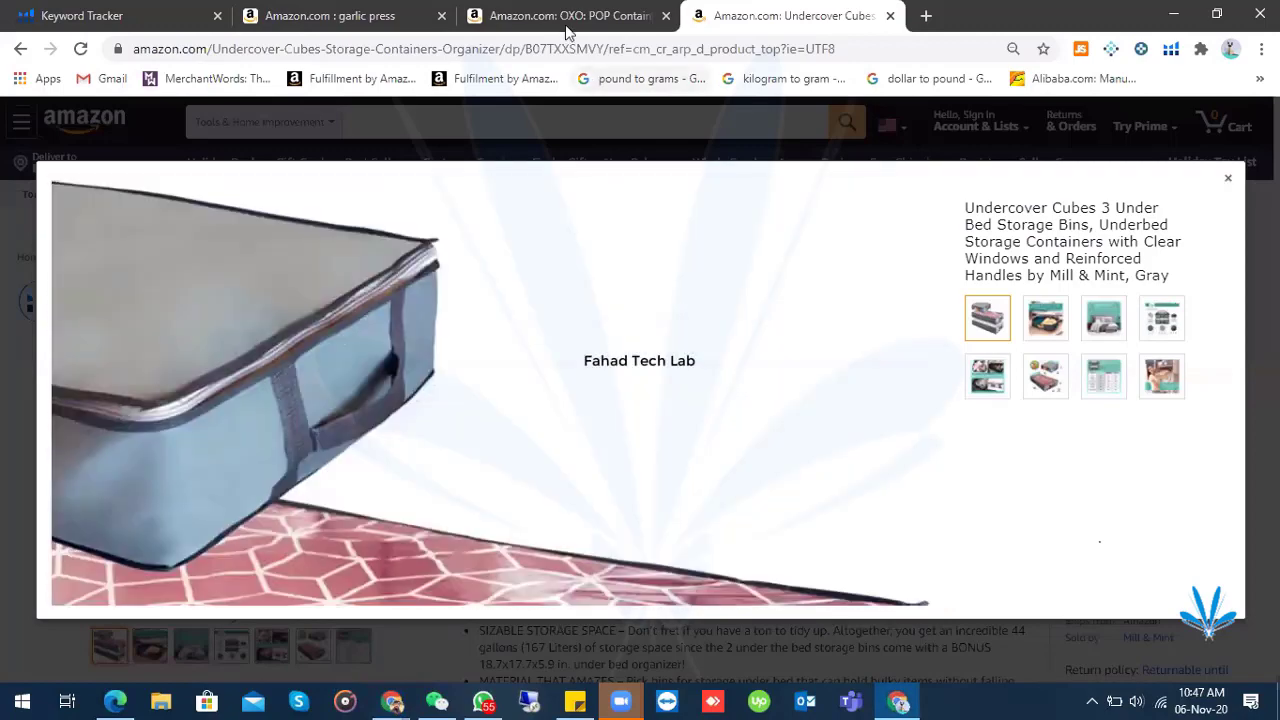
left_click(562, 18)
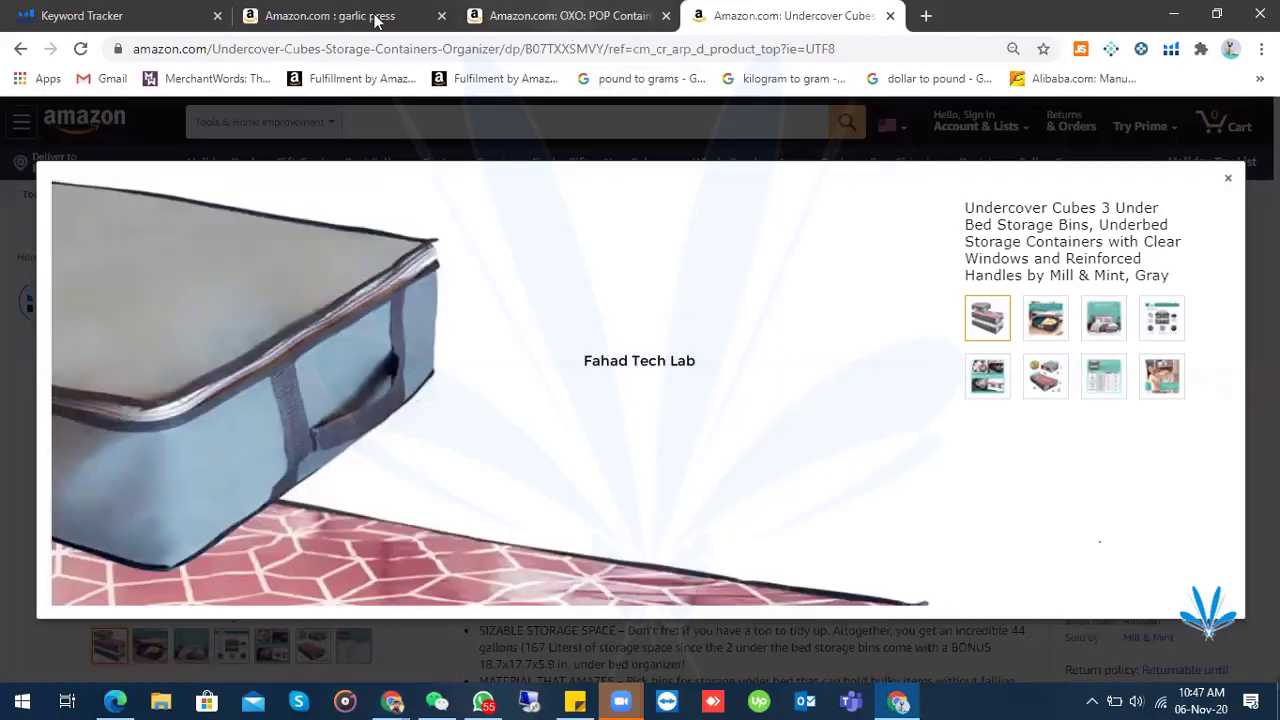
left_click(376, 18)
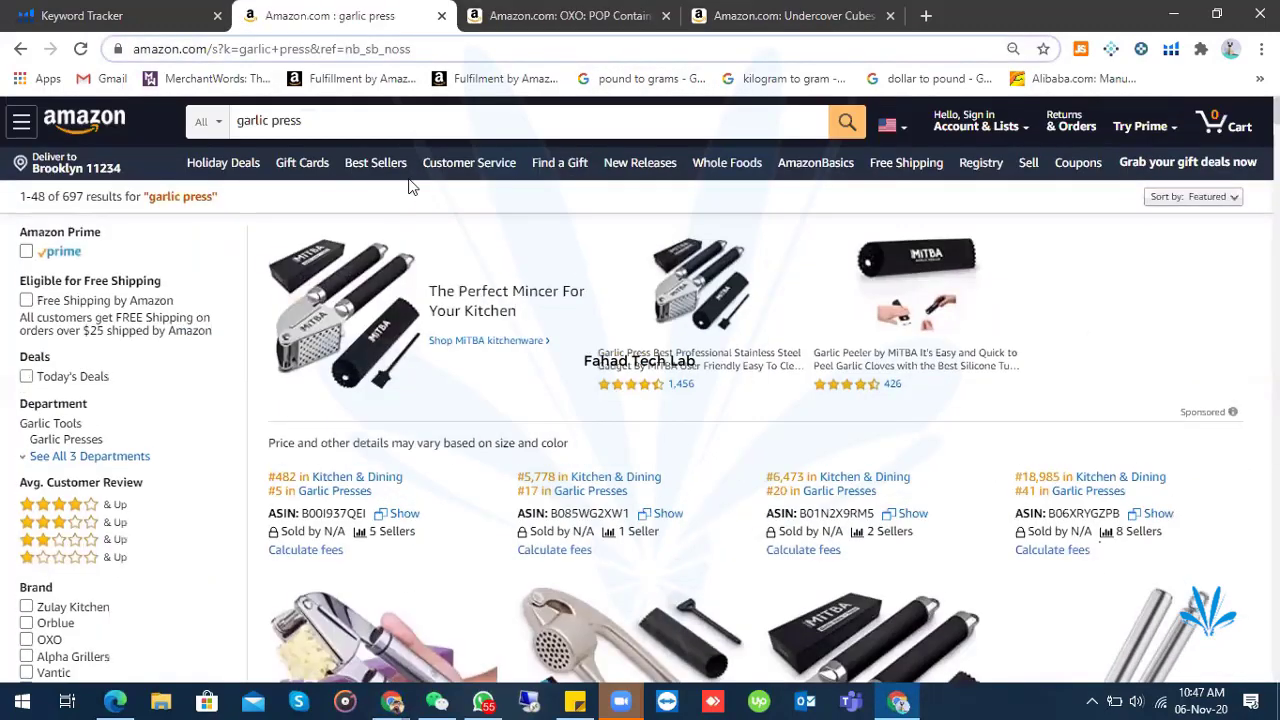
- Replace the garlic press search with "baby dress" and run the product search
left_click_drag(366, 130, 226, 122)
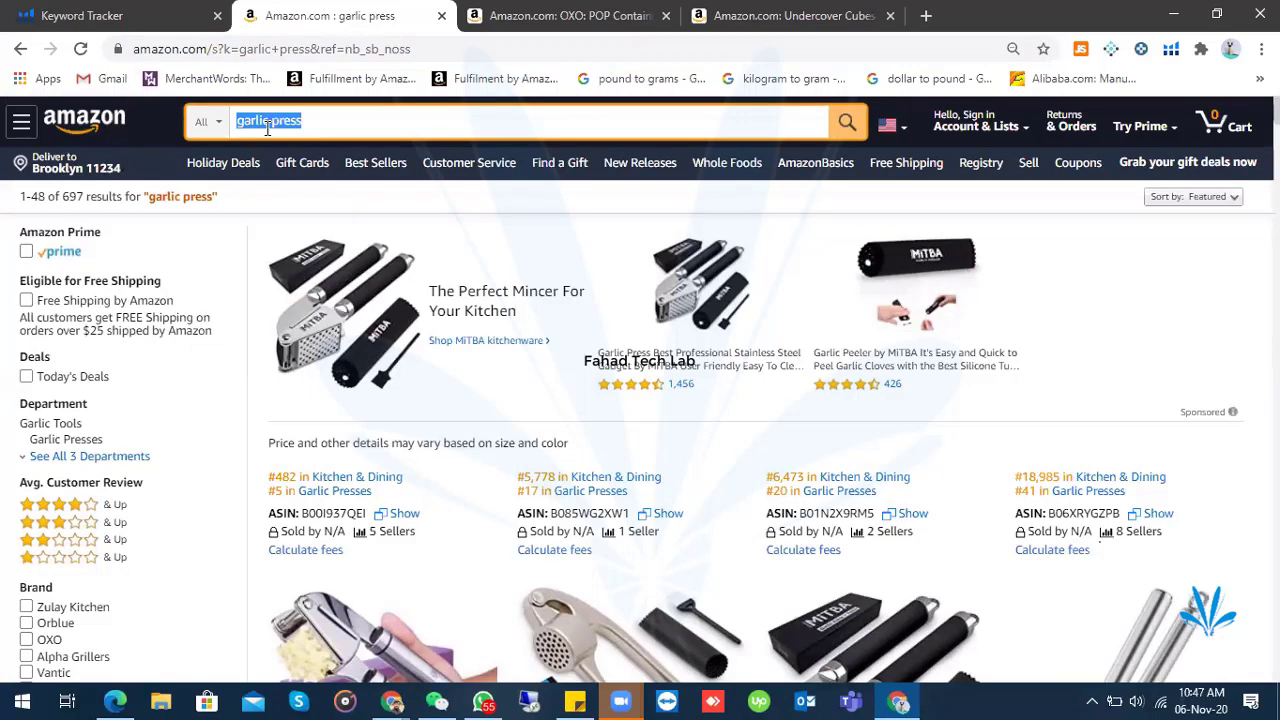
type("baby")
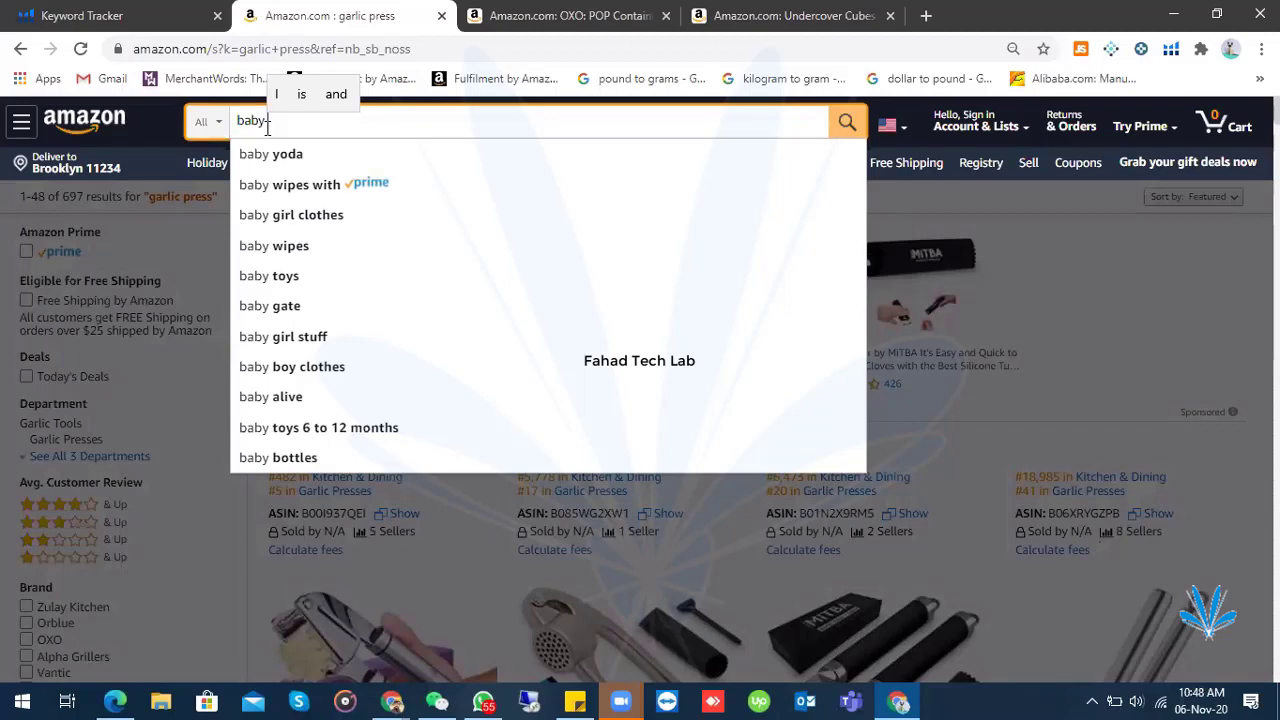
type(" dre")
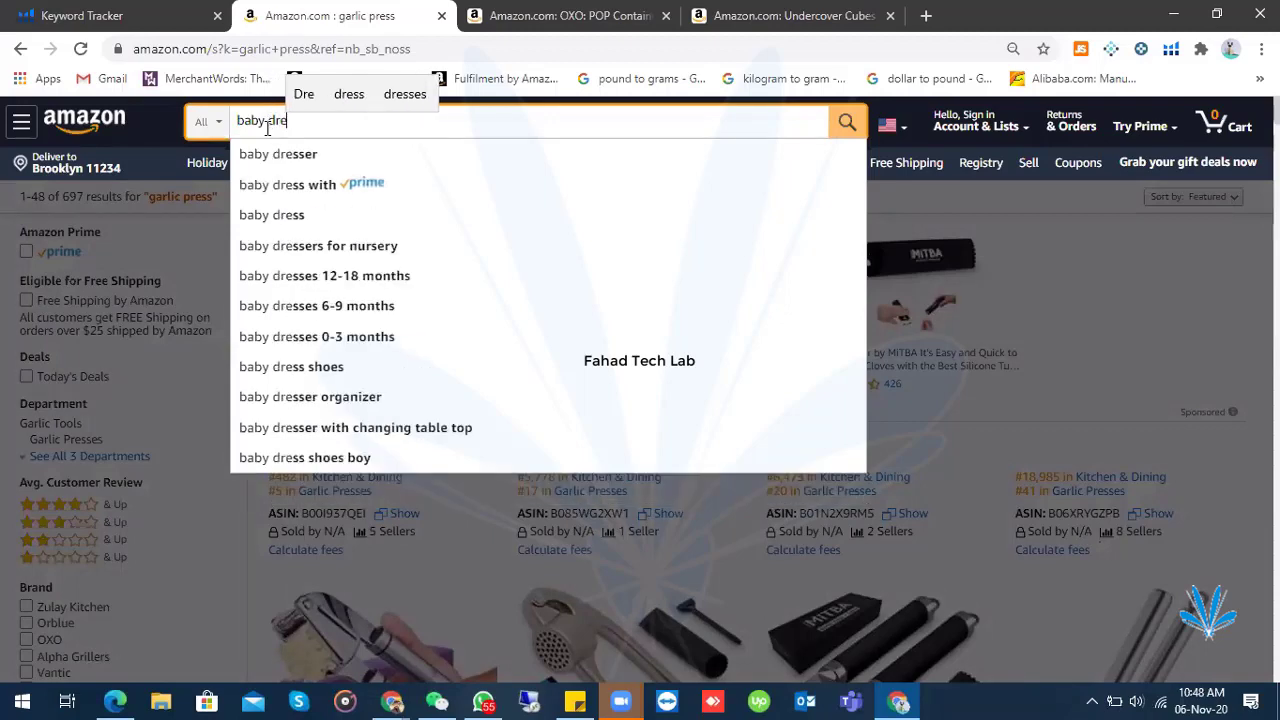
type("ss")
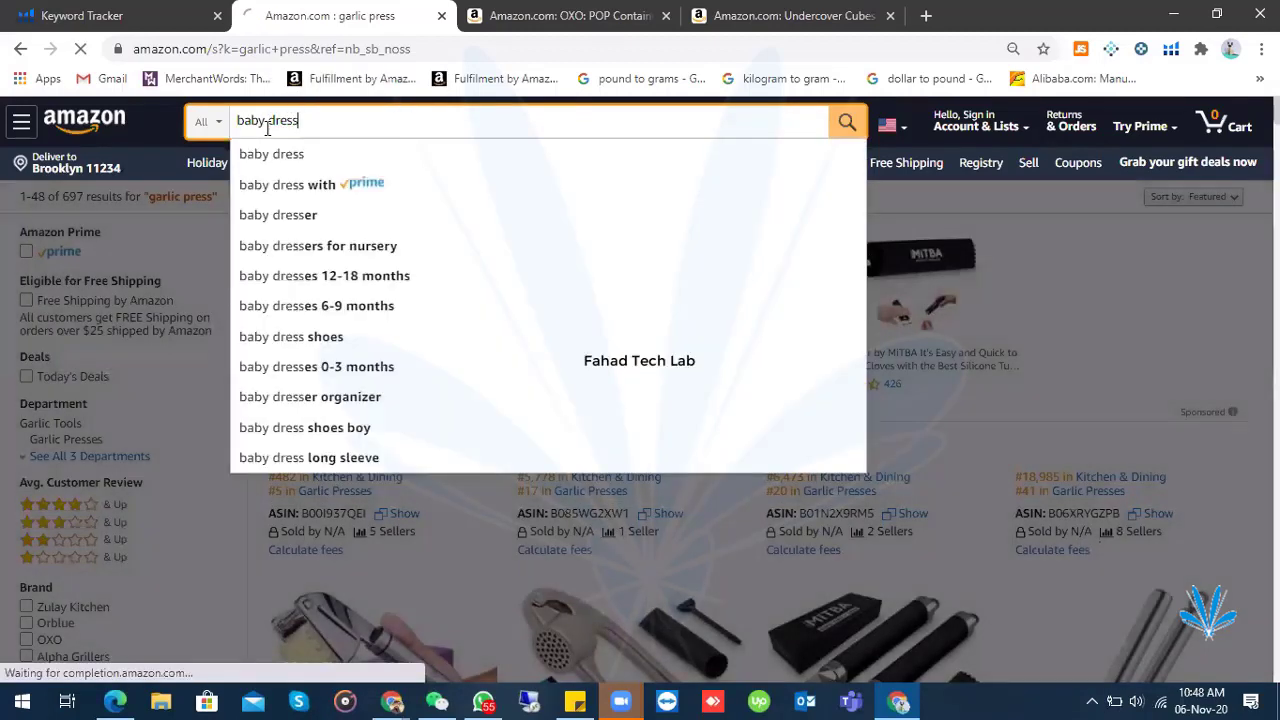
key("Return")
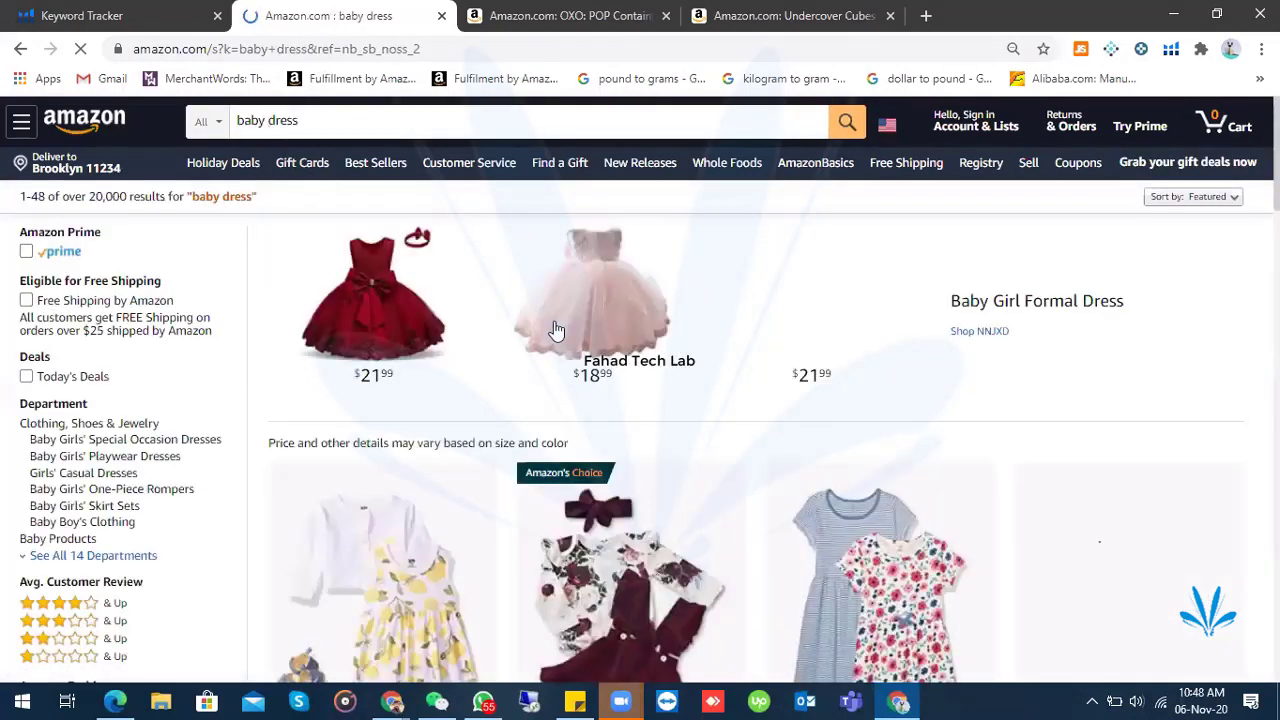
- Open the Touched by Nature Girls' Organic Cotton Short-Sleeve Dresses listing from the results in a new tab and switch to it
scroll(840, 560, "down", 2)
scroll(835, 567, "down", 1)
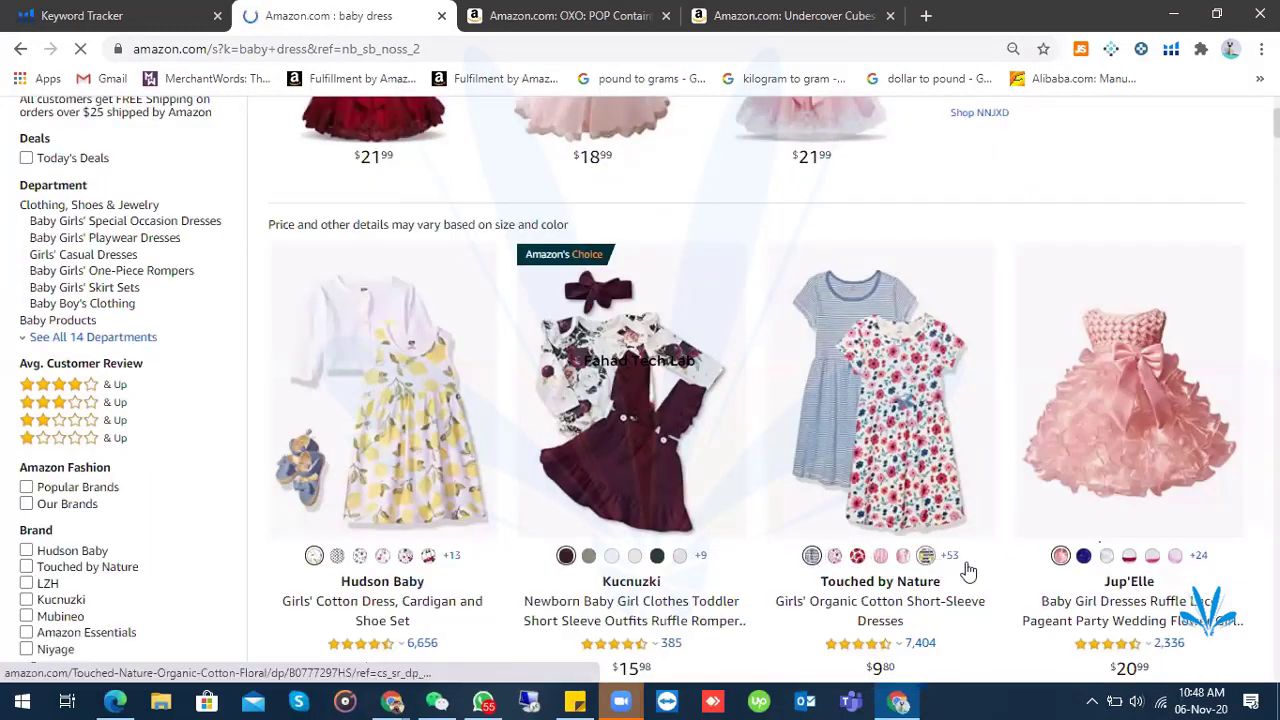
right_click(884, 390)
left_click(940, 397)
key("ctrl+Tab")
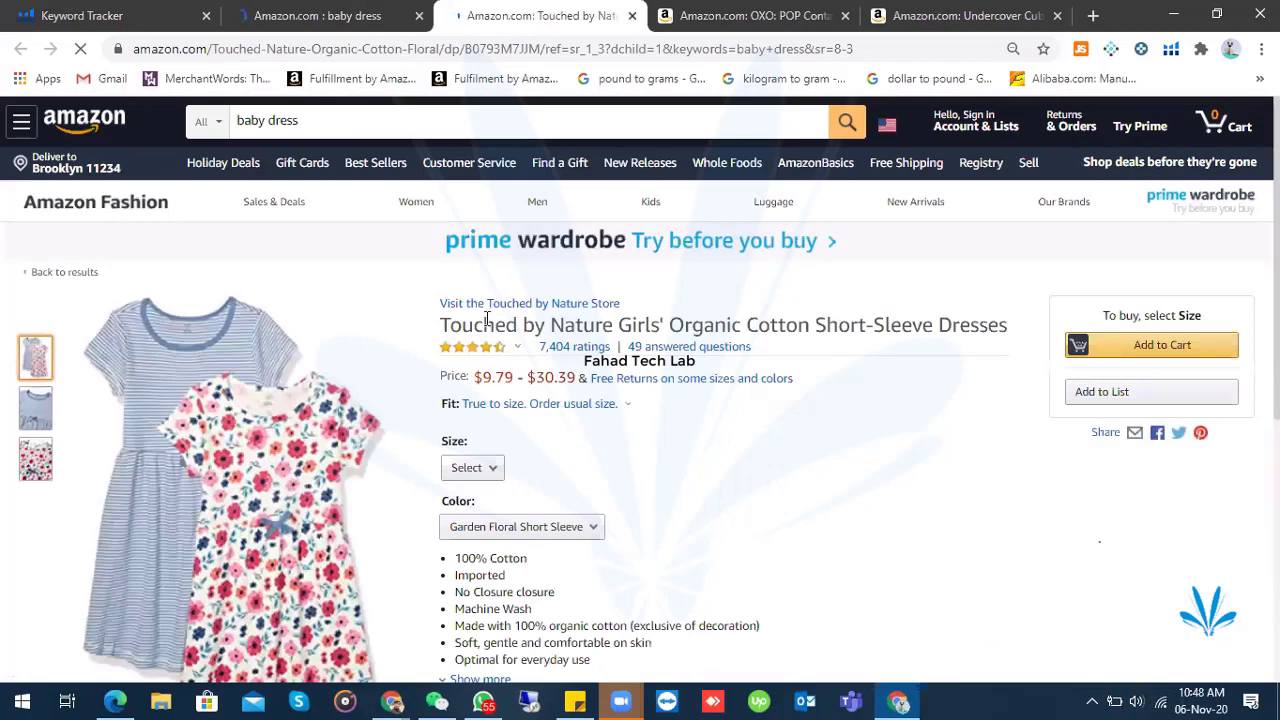
- Set the Touched by Nature dress size to 9-12 Months
scroll(487, 318, "down", 2)
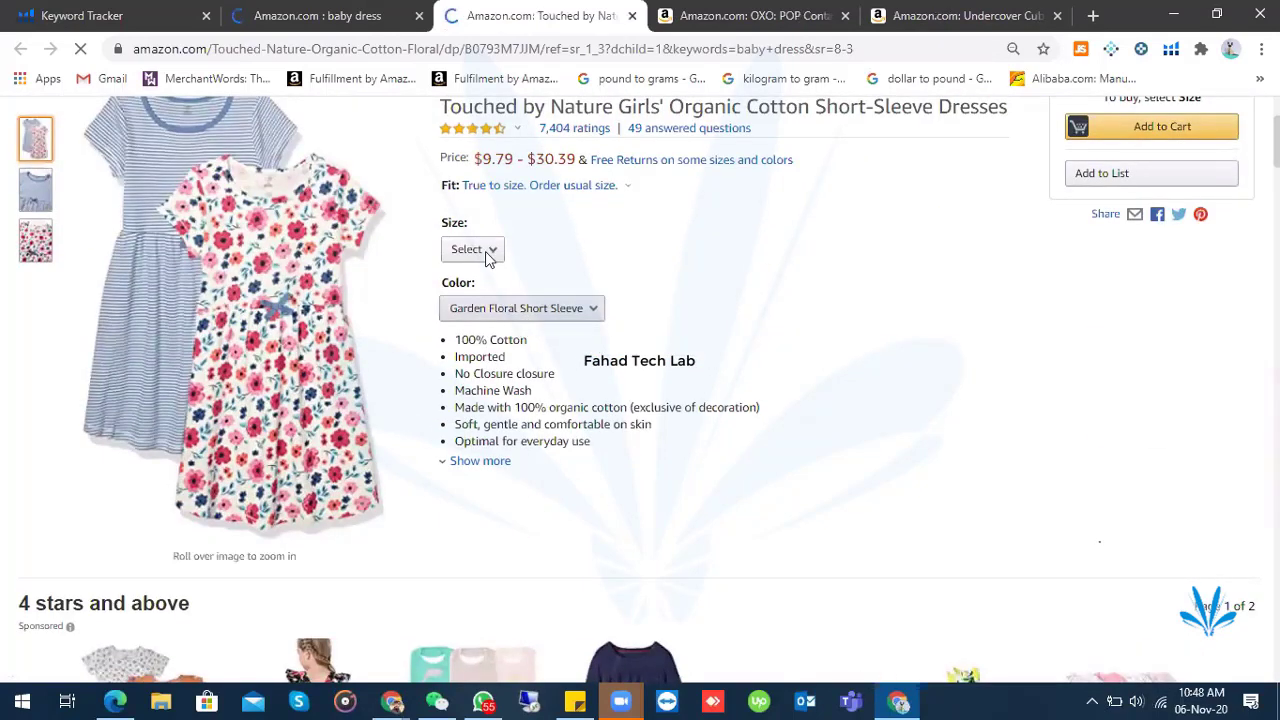
left_click(487, 253)
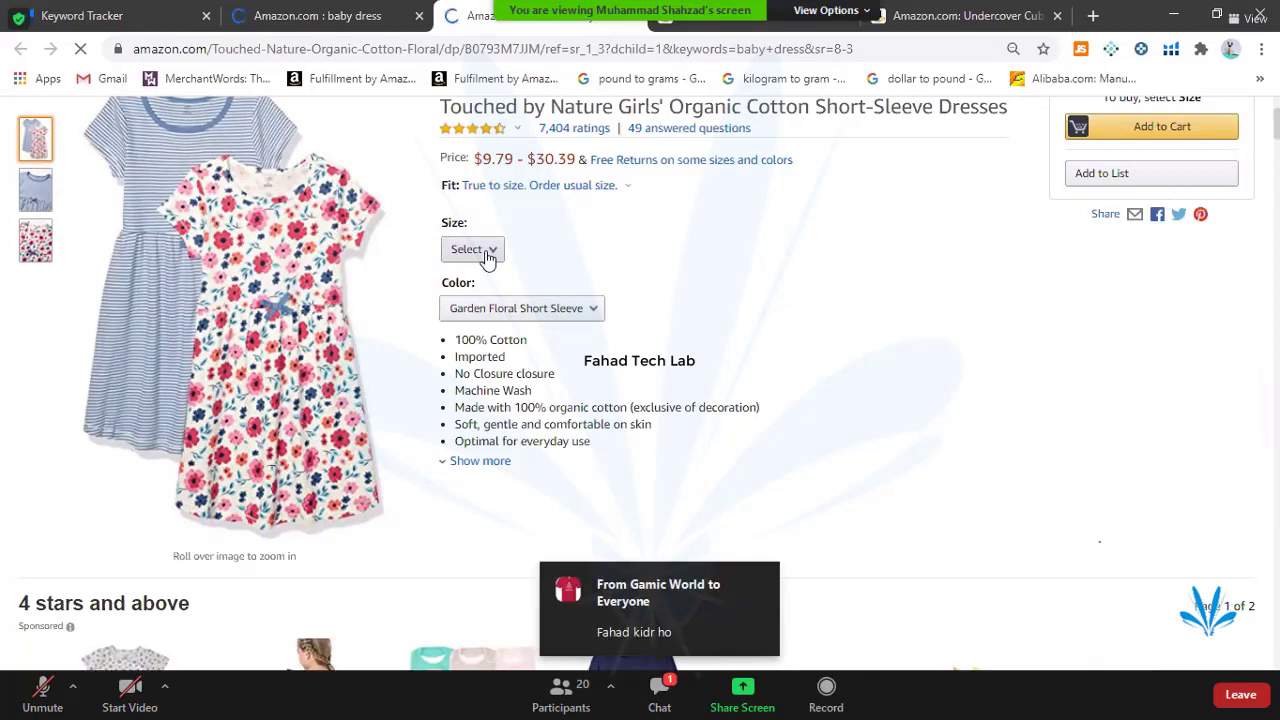
left_click(487, 253)
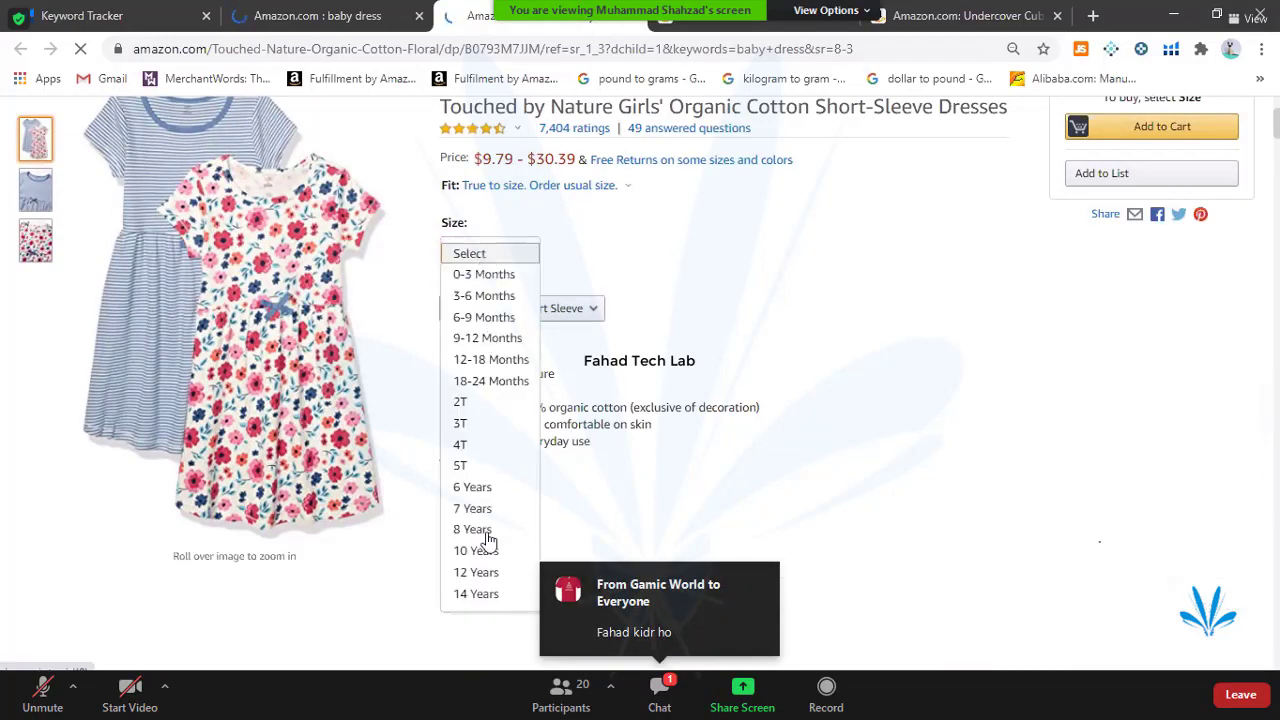
left_click(490, 340)
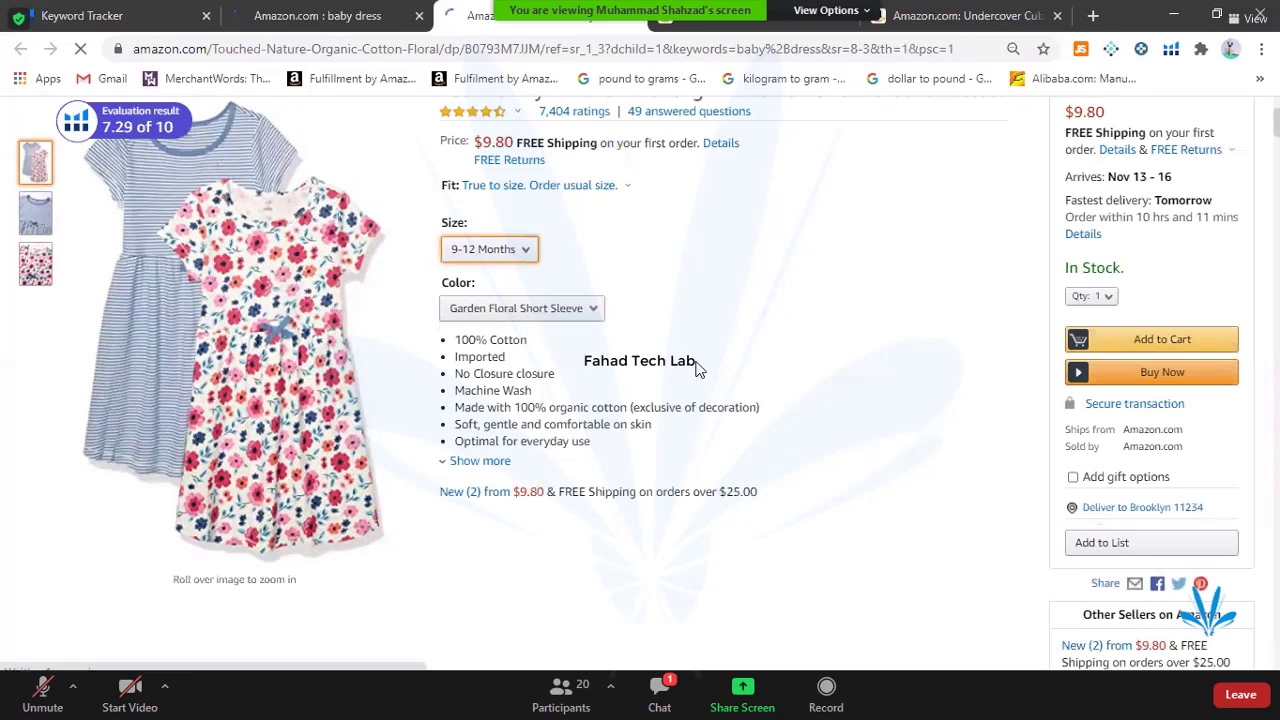
scroll(690, 365, "up", 2)
scroll(555, 315, "down", 1)
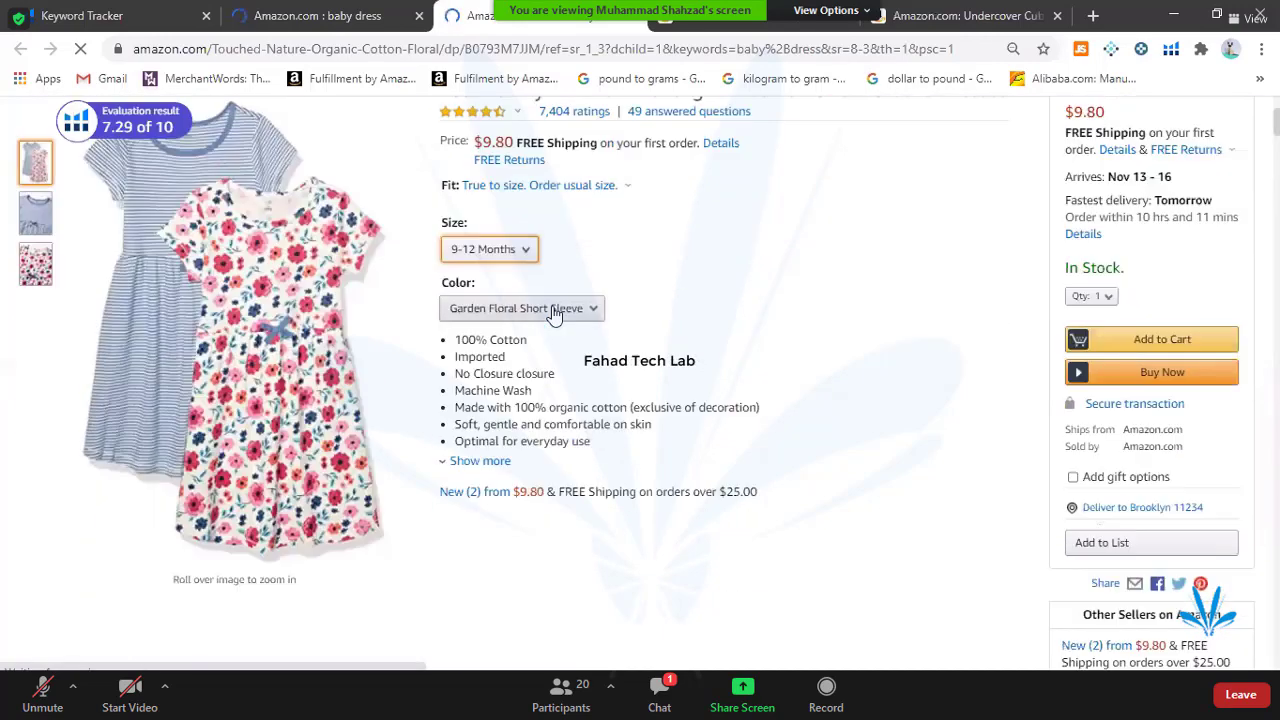
- Look through the full list of color variations offered for the Touched by Nature dress
left_click(557, 313)
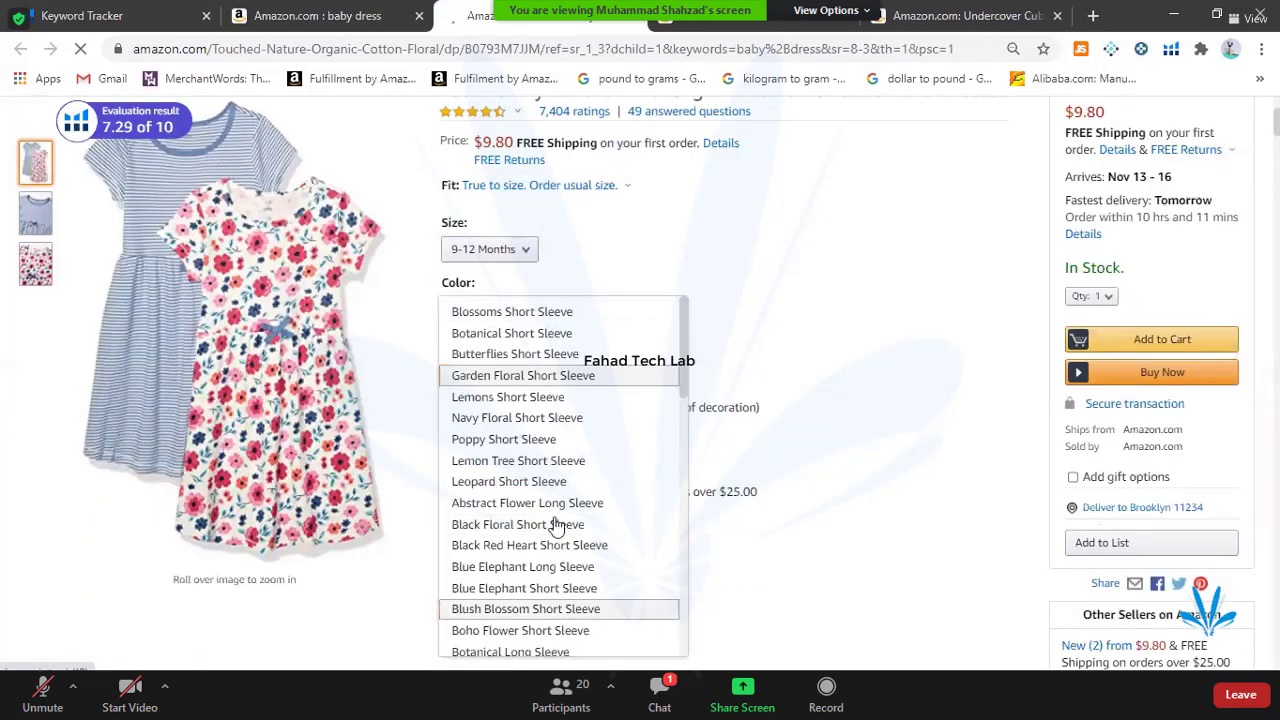
scroll(575, 400, "down", 4)
scroll(560, 500, "down", 6)
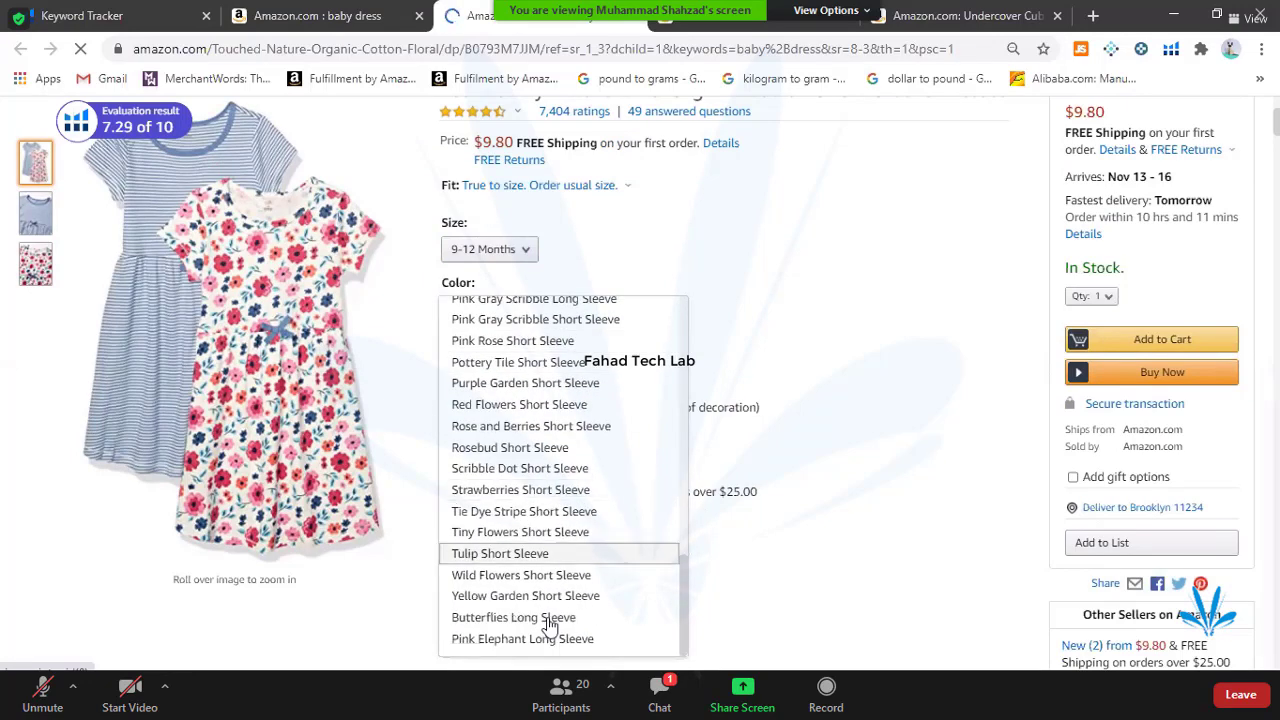
scroll(575, 420, "up", 10)
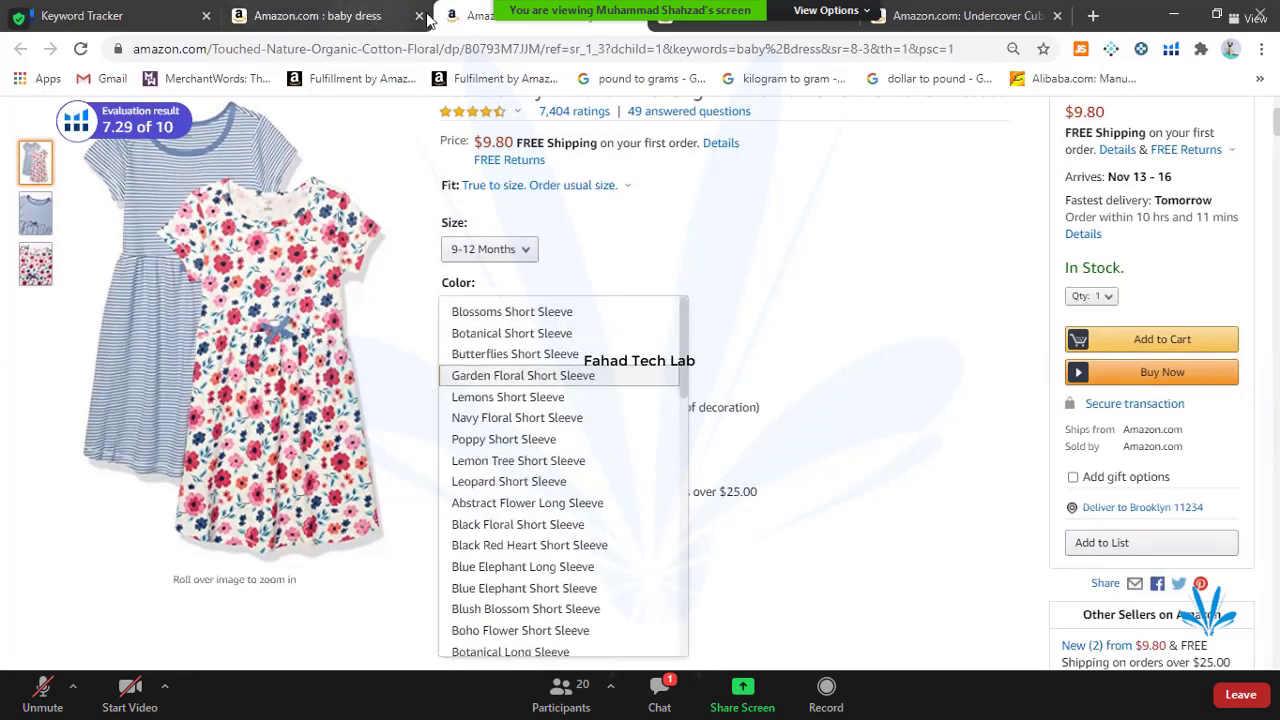
- Close the Touched by Nature listing and open the Honykids denim tulle tutu dress from the baby dress results in a new tab
left_click(385, 16)
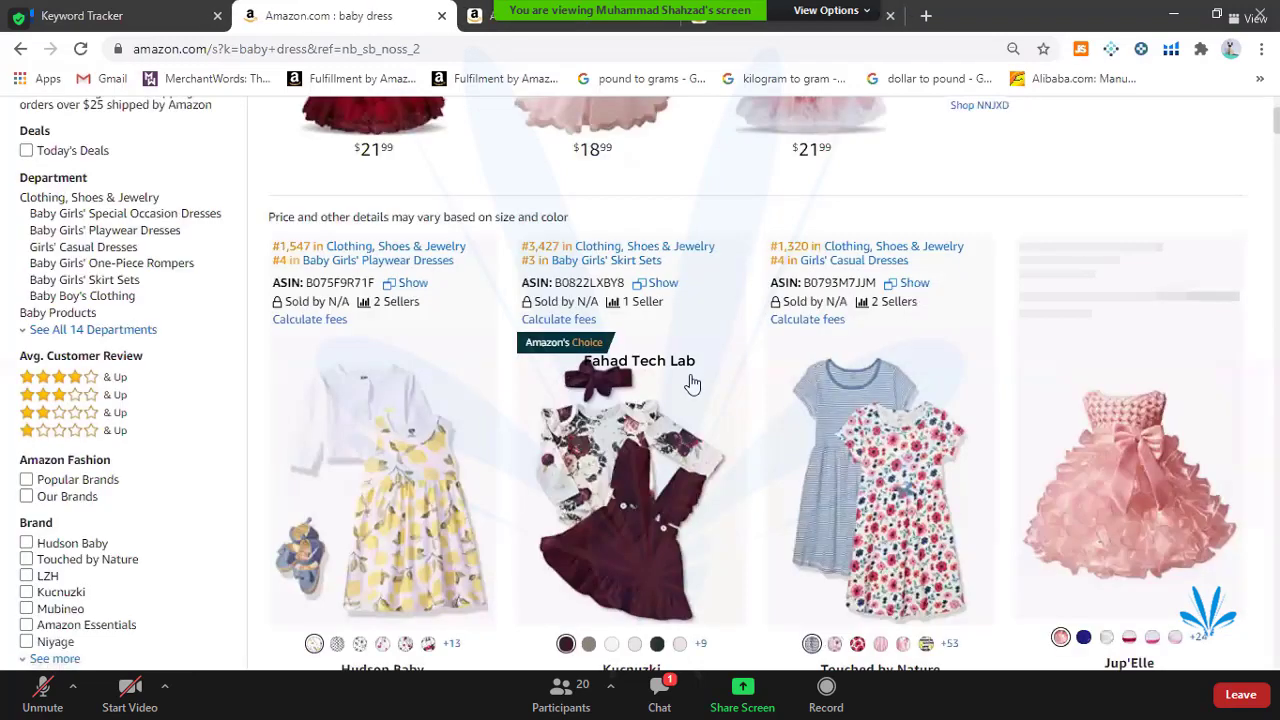
scroll(689, 380, "down", 7)
right_click(676, 362)
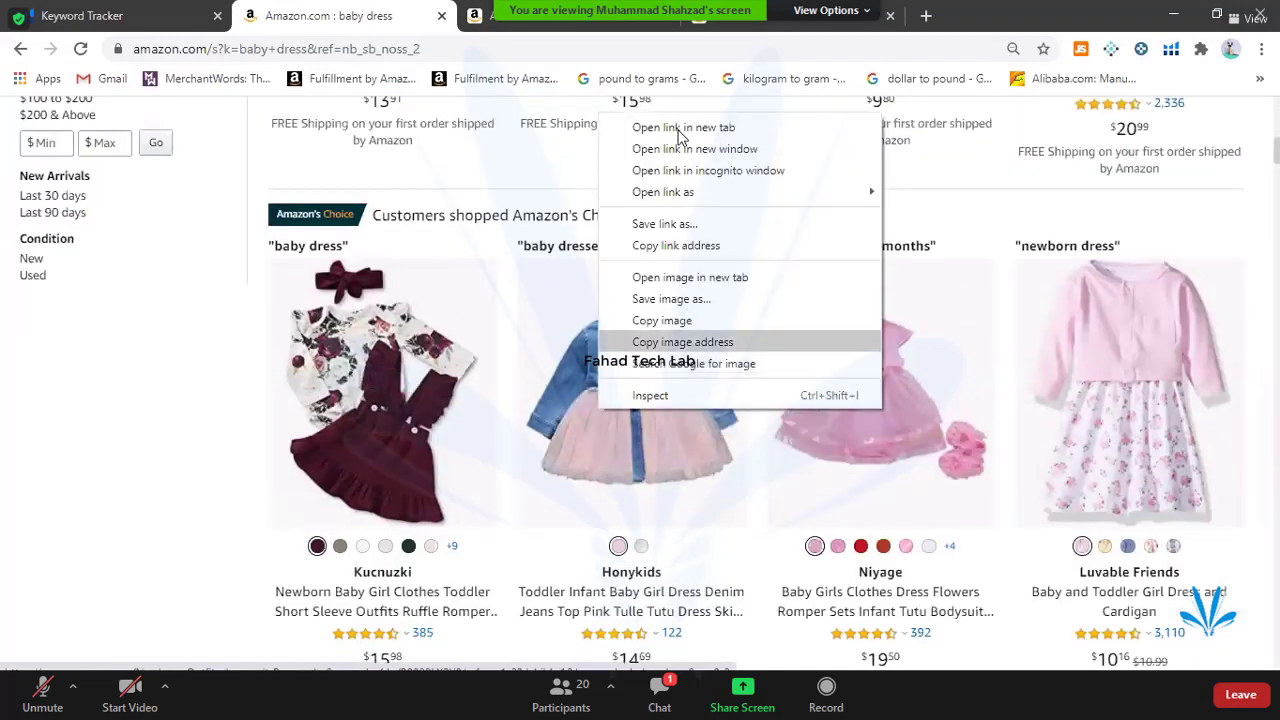
left_click(680, 128)
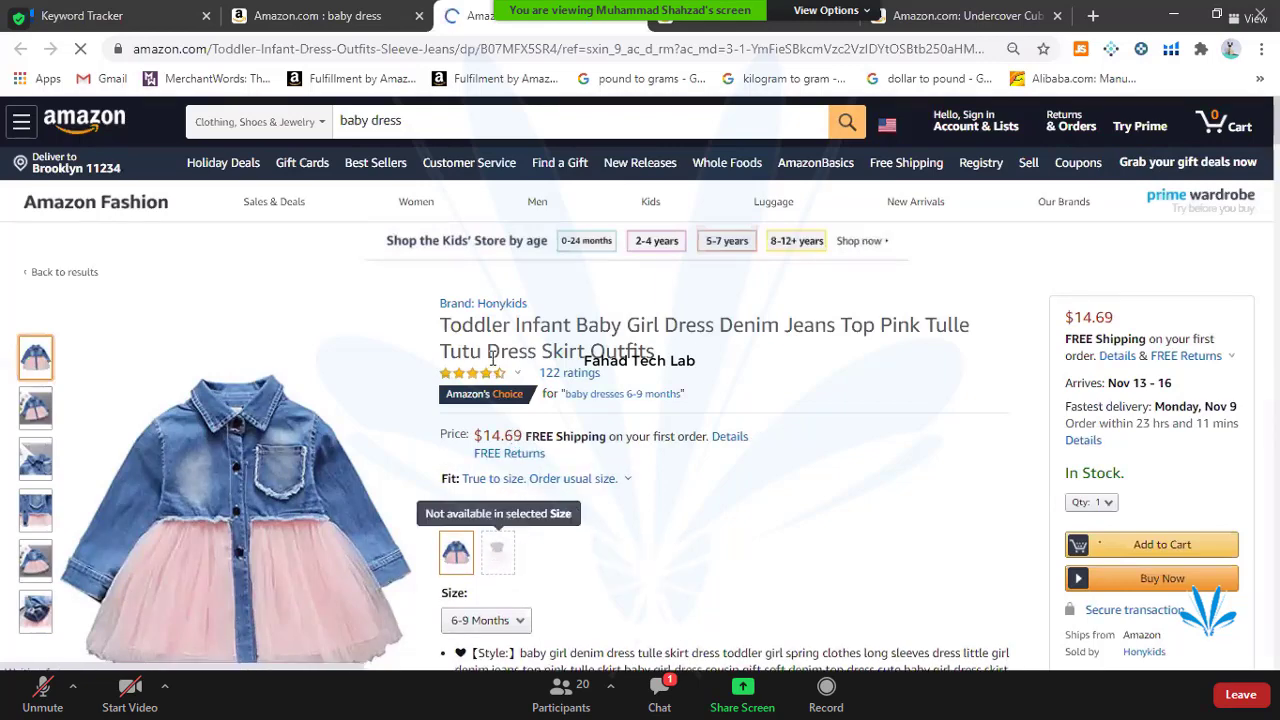
- Choose the Short-white Tutu color variation of the Honykids dress
scroll(493, 350, "down", 2)
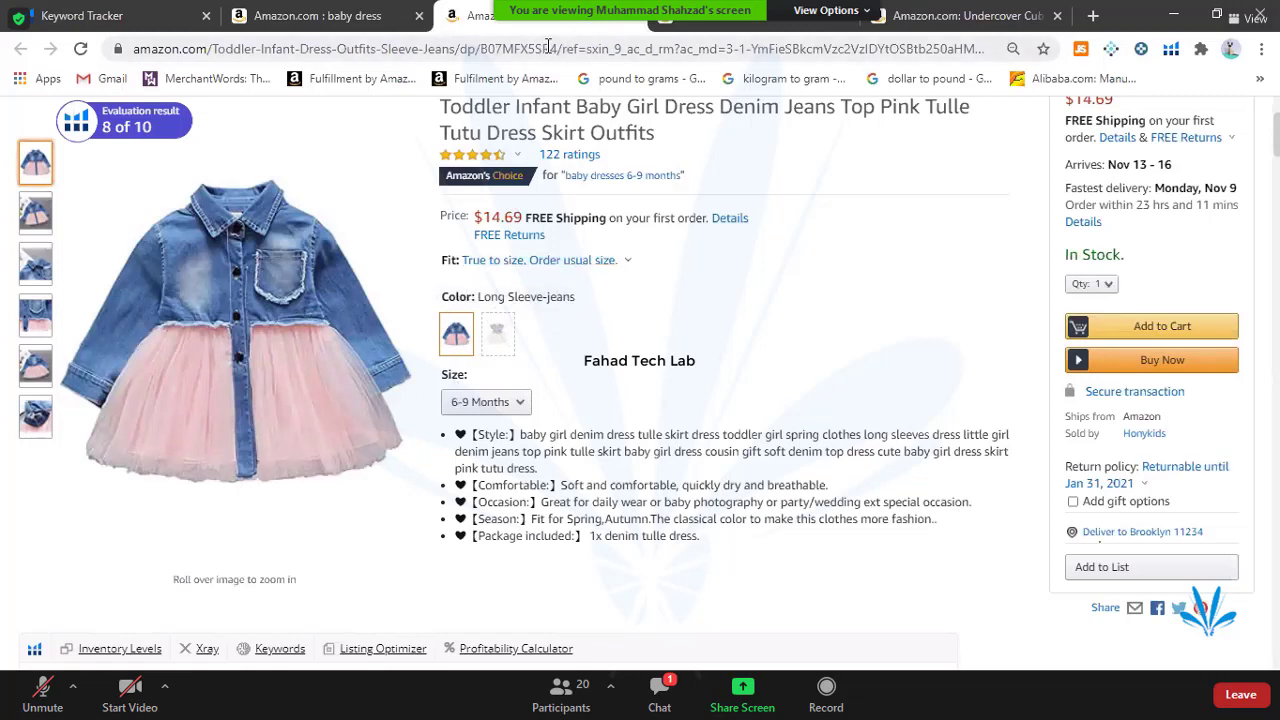
left_click(499, 338)
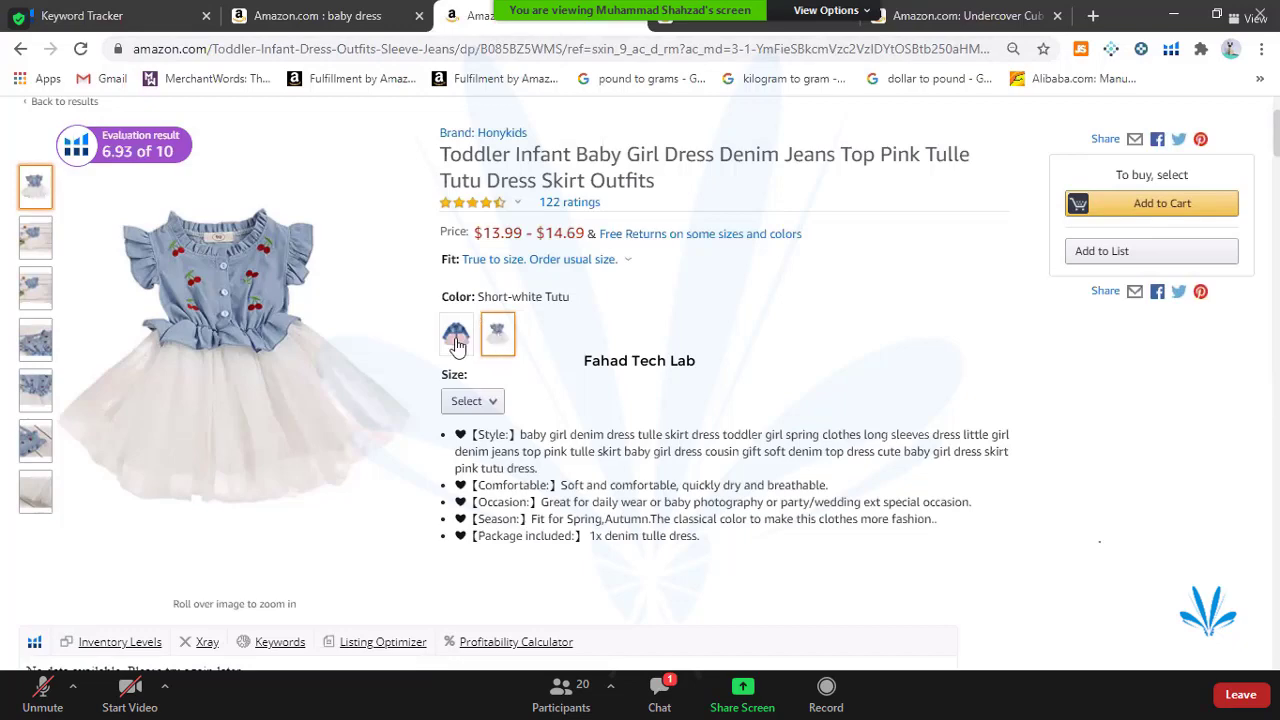
mouse_move(458, 344)
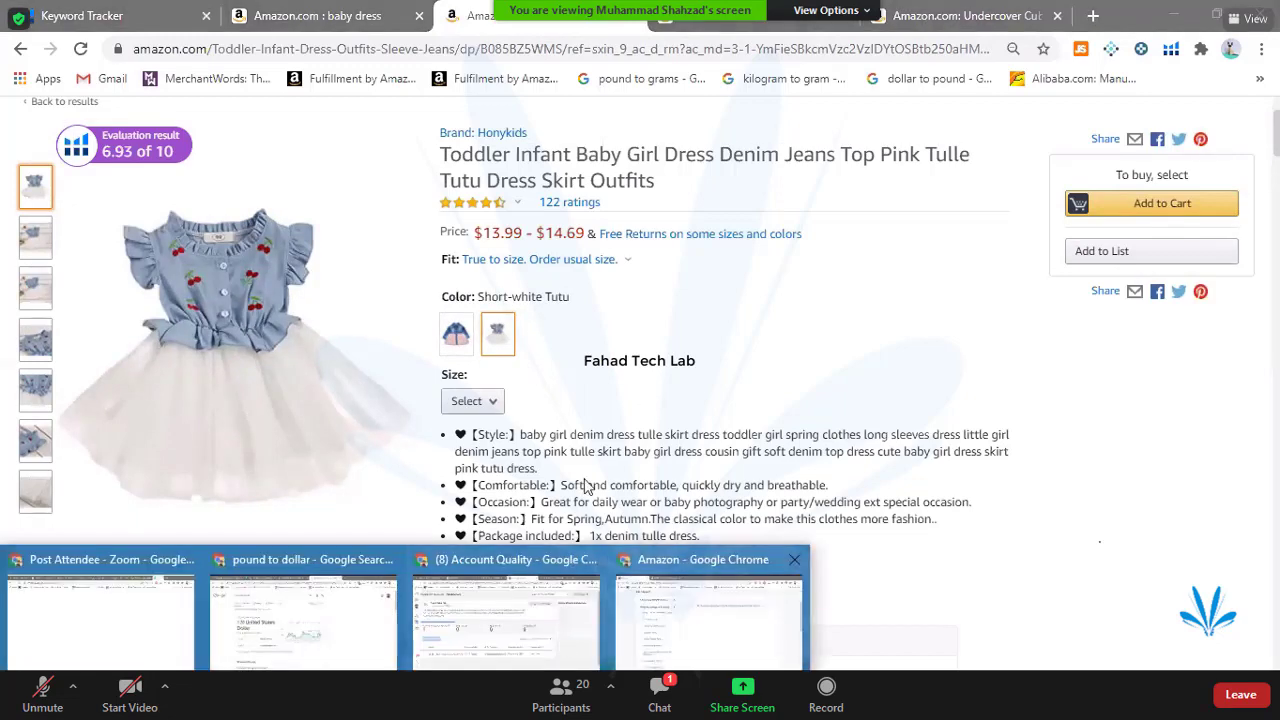
- Switch to the Seller Central Get Support page, review the Products, Listings, or Inventory topics and collapse that category
key("alt+Tab")
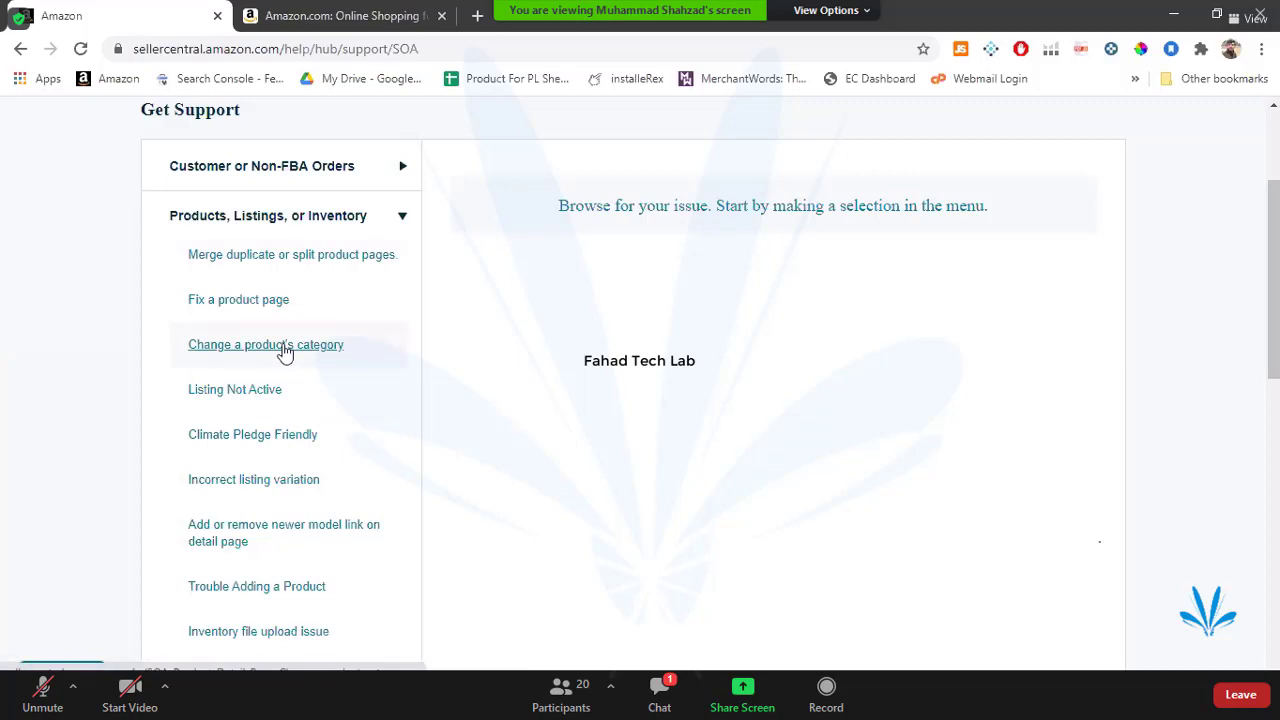
scroll(283, 350, "down", 2)
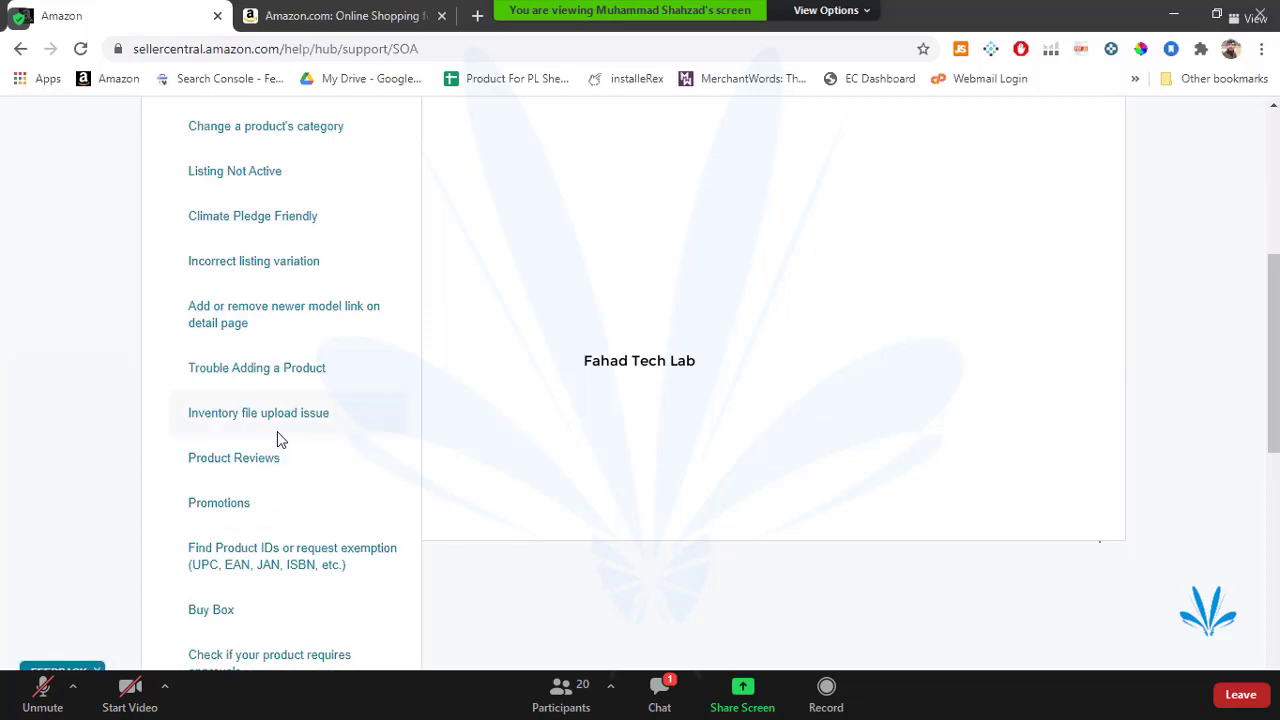
scroll(279, 440, "down", 2)
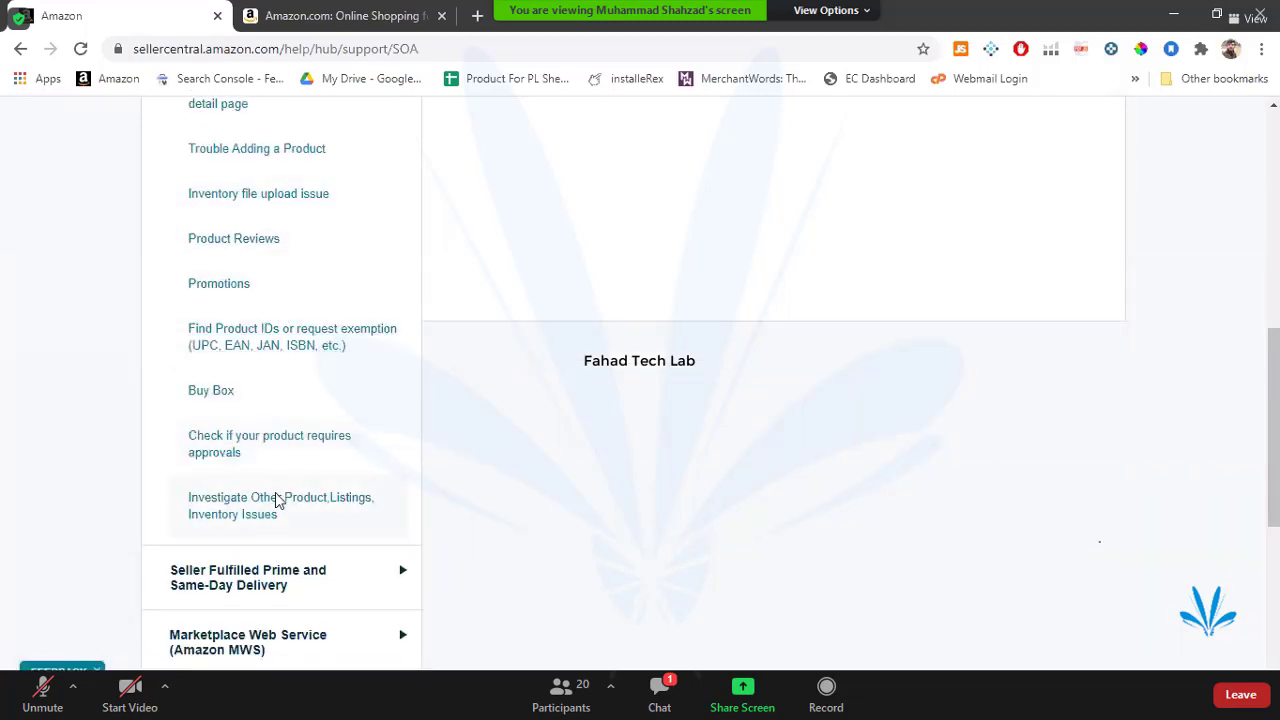
scroll(279, 480, "up", 7)
left_click(277, 418)
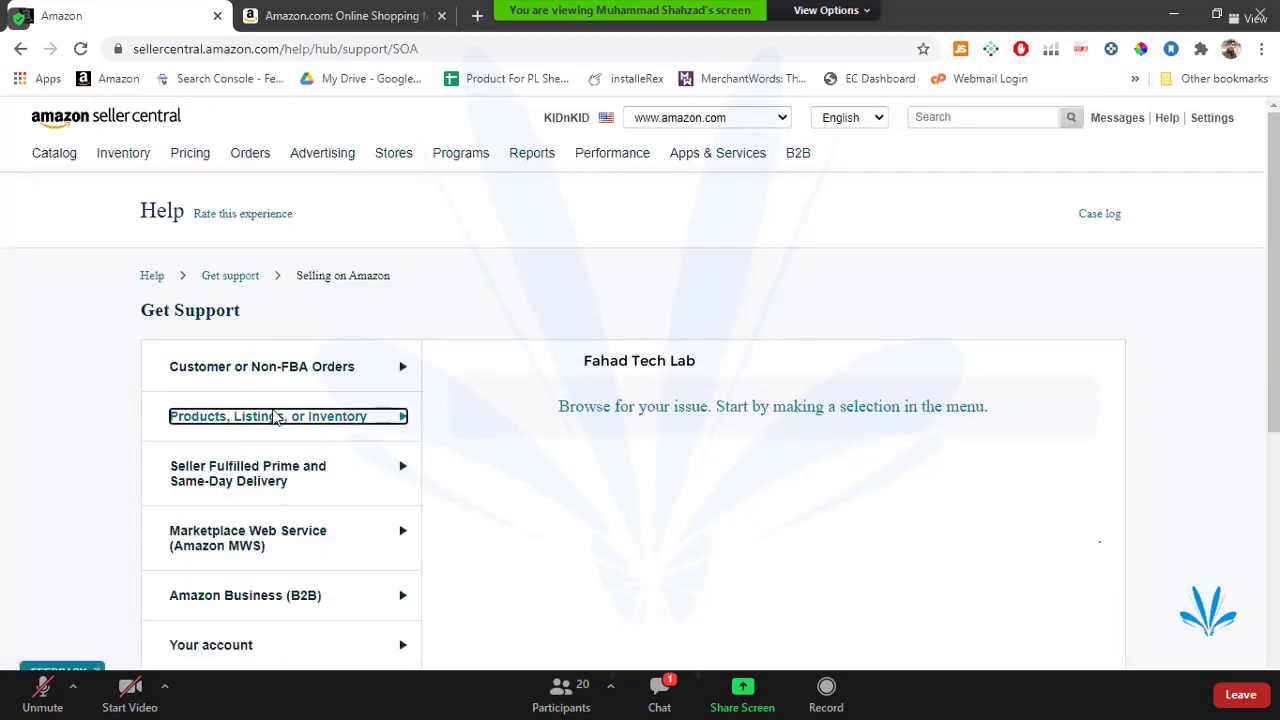
- Expand the Your account support category, review its topics and collapse it again
scroll(271, 417, "down", 4)
scroll(263, 371, "up", 2)
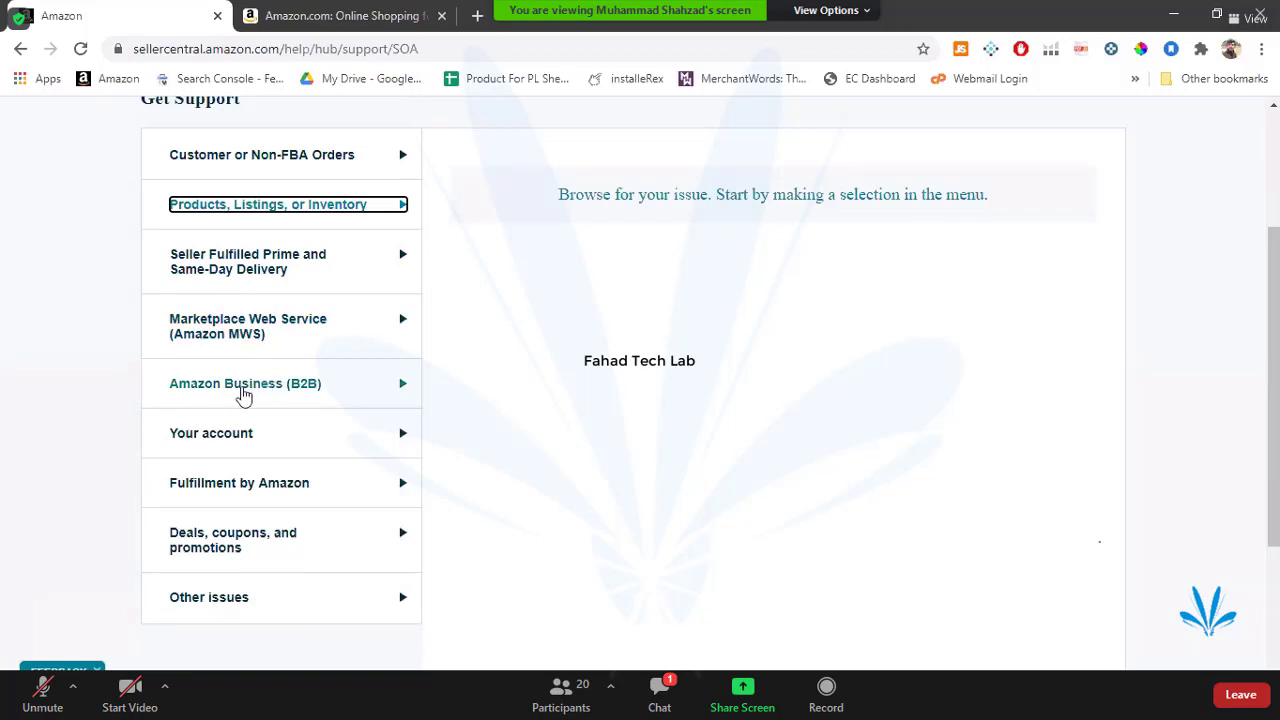
left_click(292, 437)
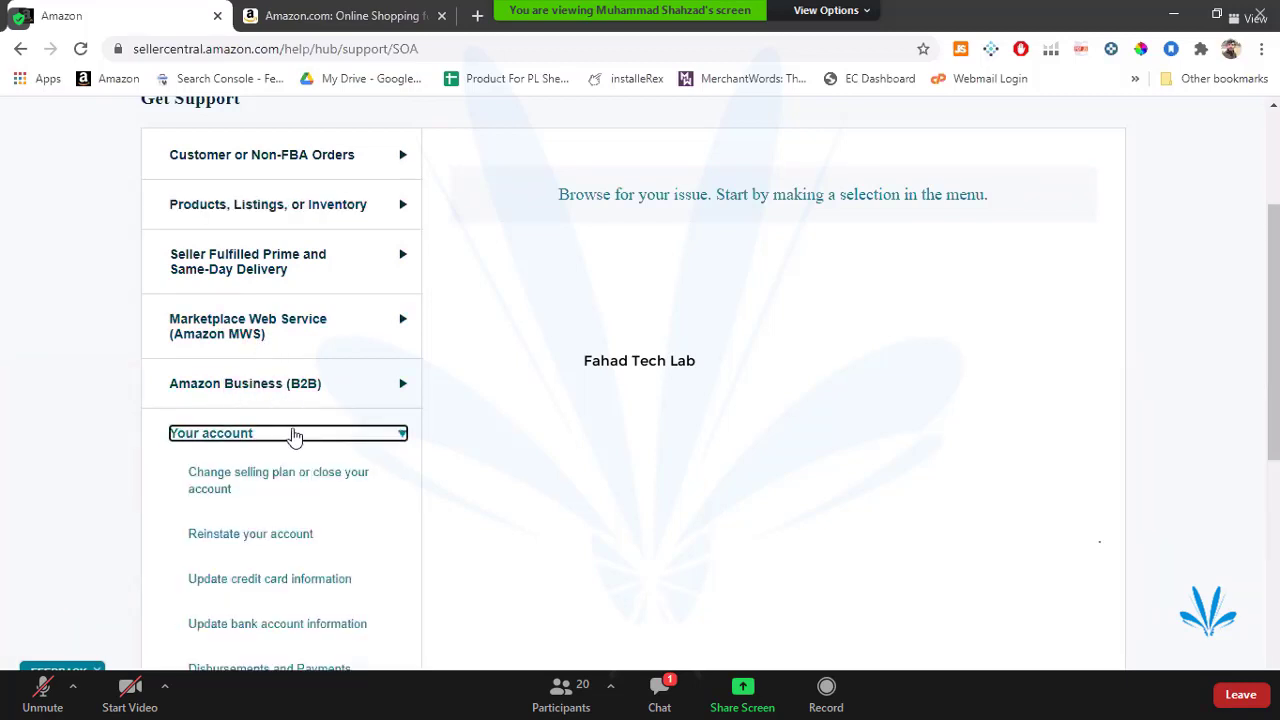
scroll(293, 432, "down", 2)
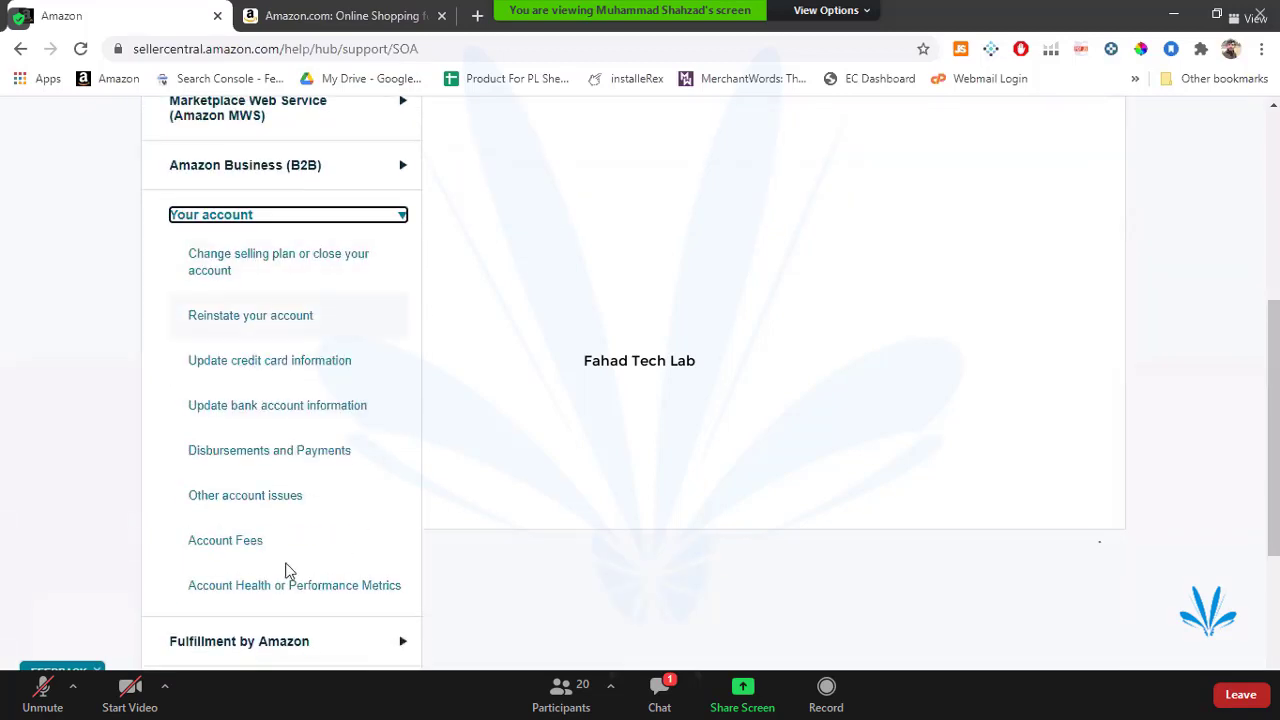
left_click(263, 215)
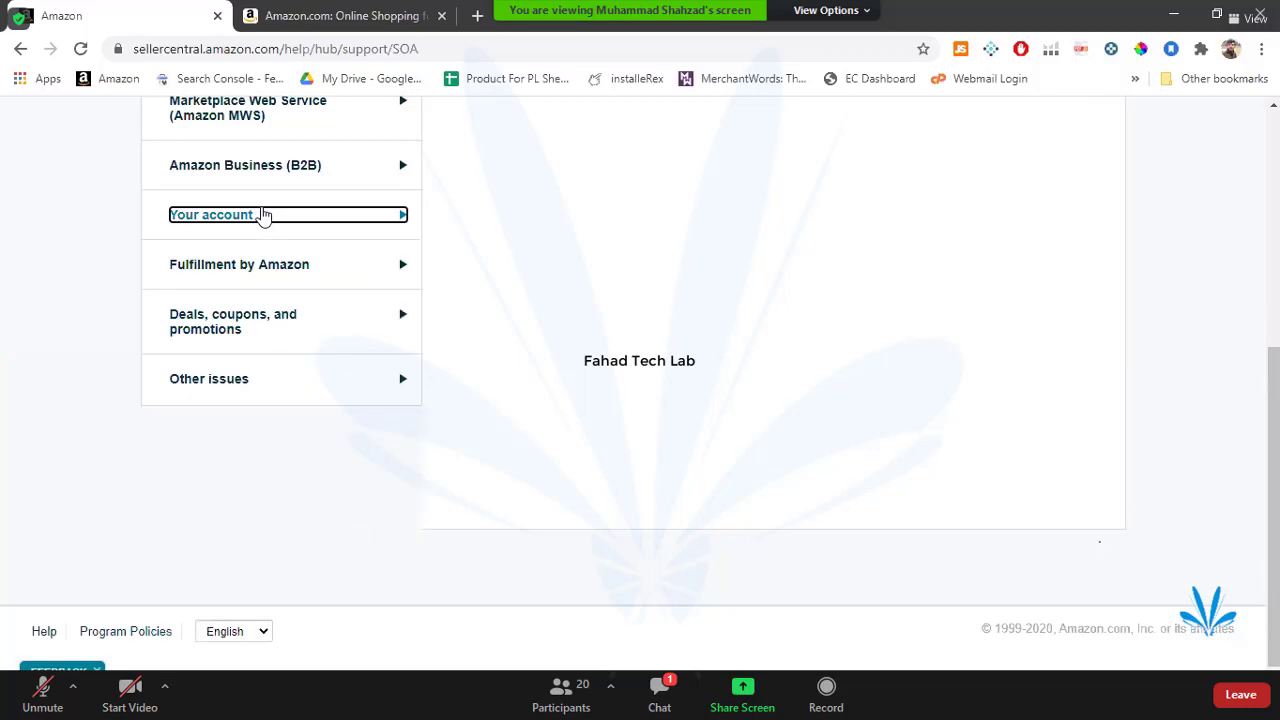
- Review the support topics under Fulfillment by Amazon and Deals, coupons, and promotions, and collapse both categories
left_click(270, 270)
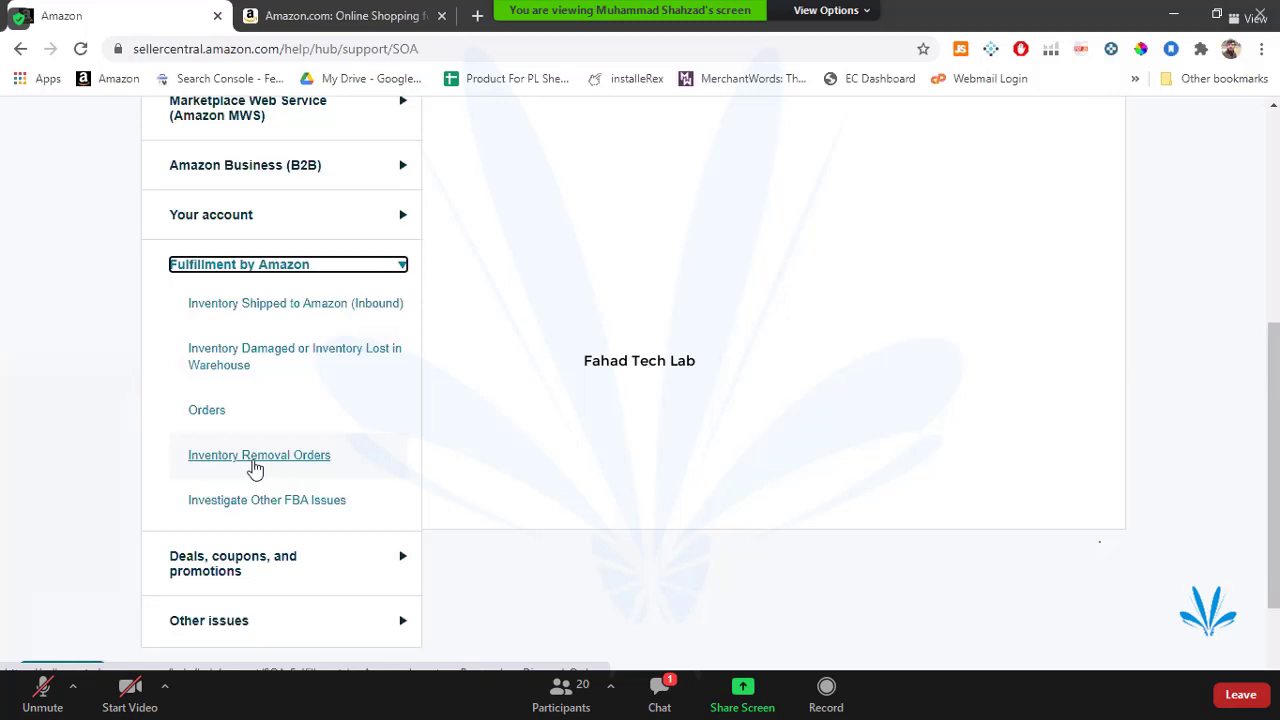
left_click(274, 563)
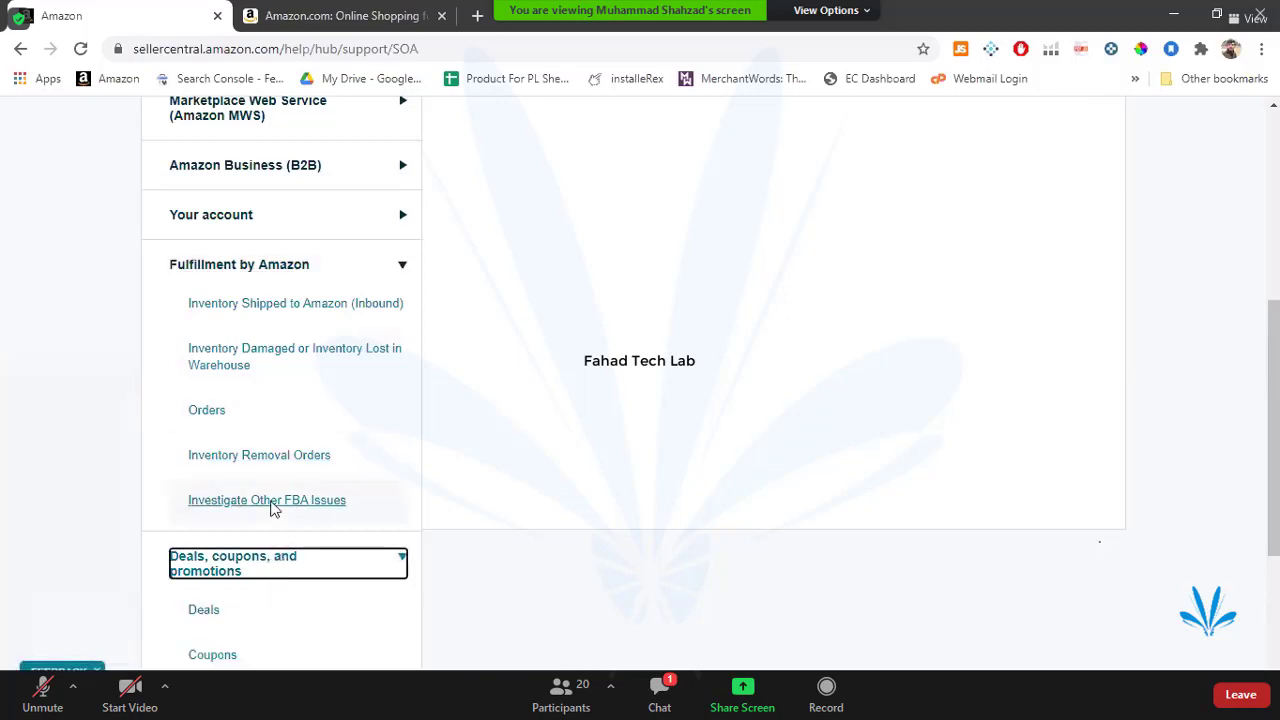
left_click(268, 268)
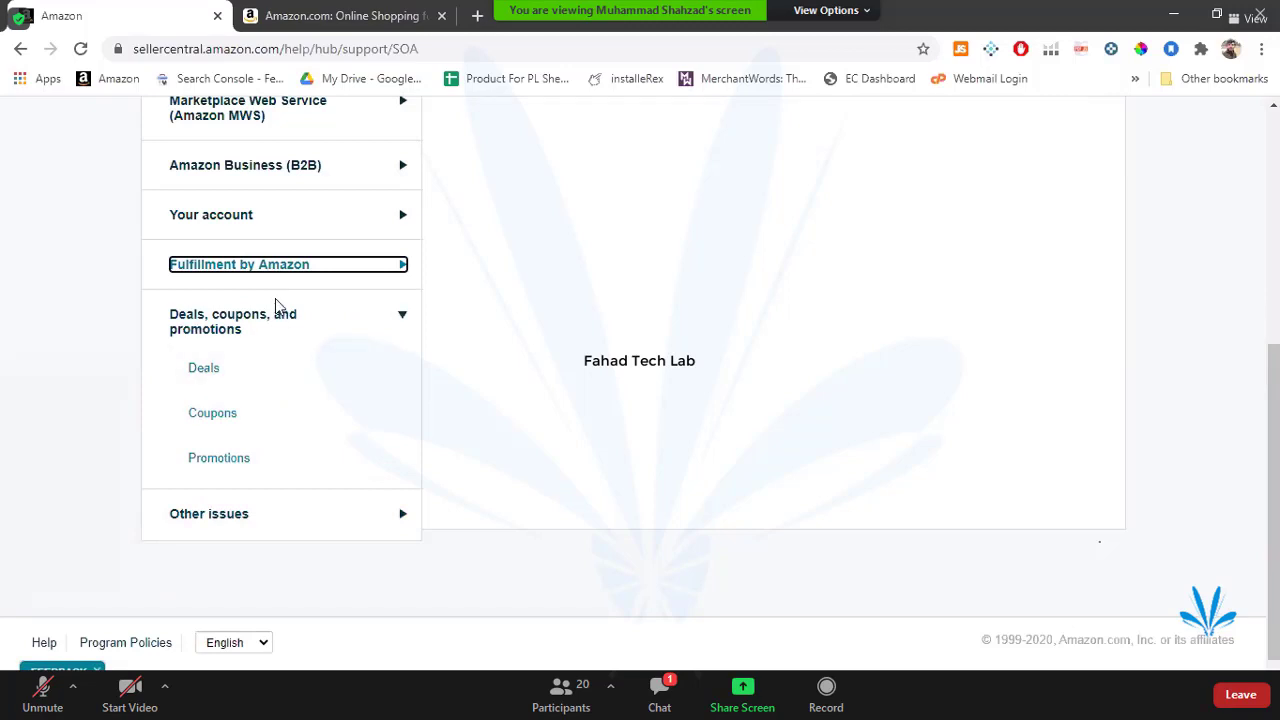
left_click(229, 322)
- Expand the Other issues support category and review its topics
left_click(274, 380)
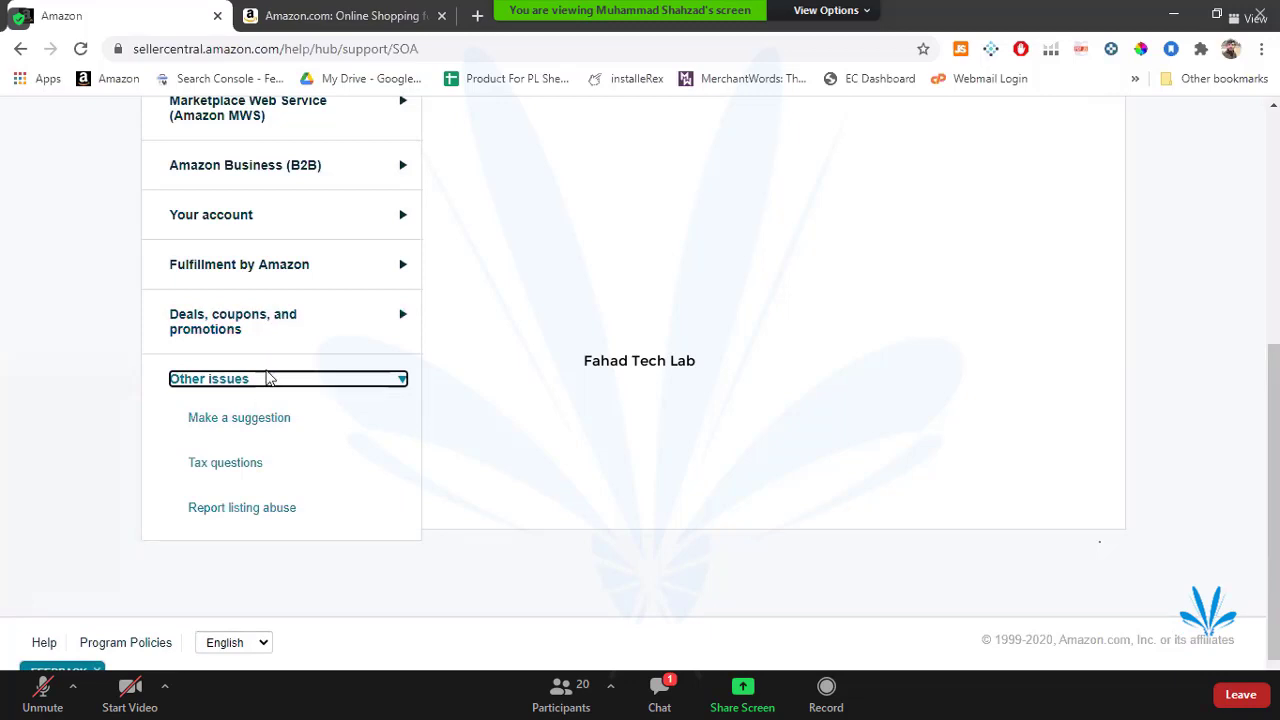
scroll(266, 405, "up", 3)
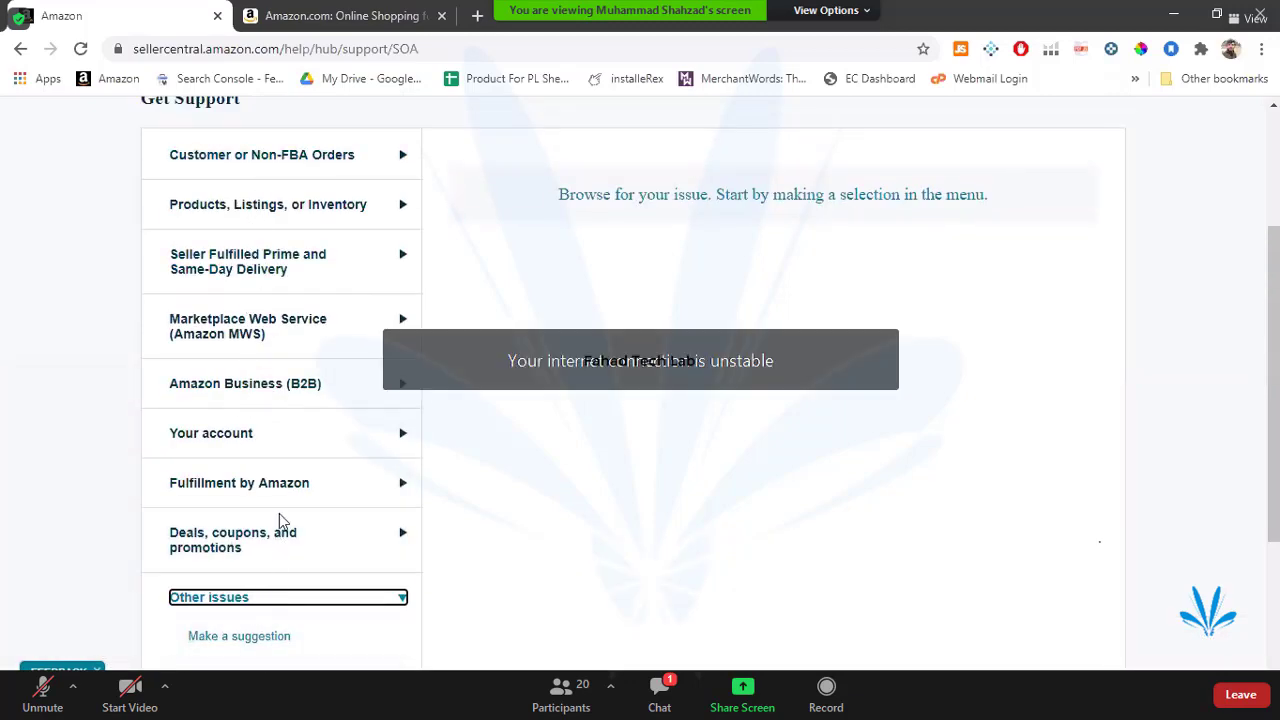
scroll(280, 520, "down", 3)
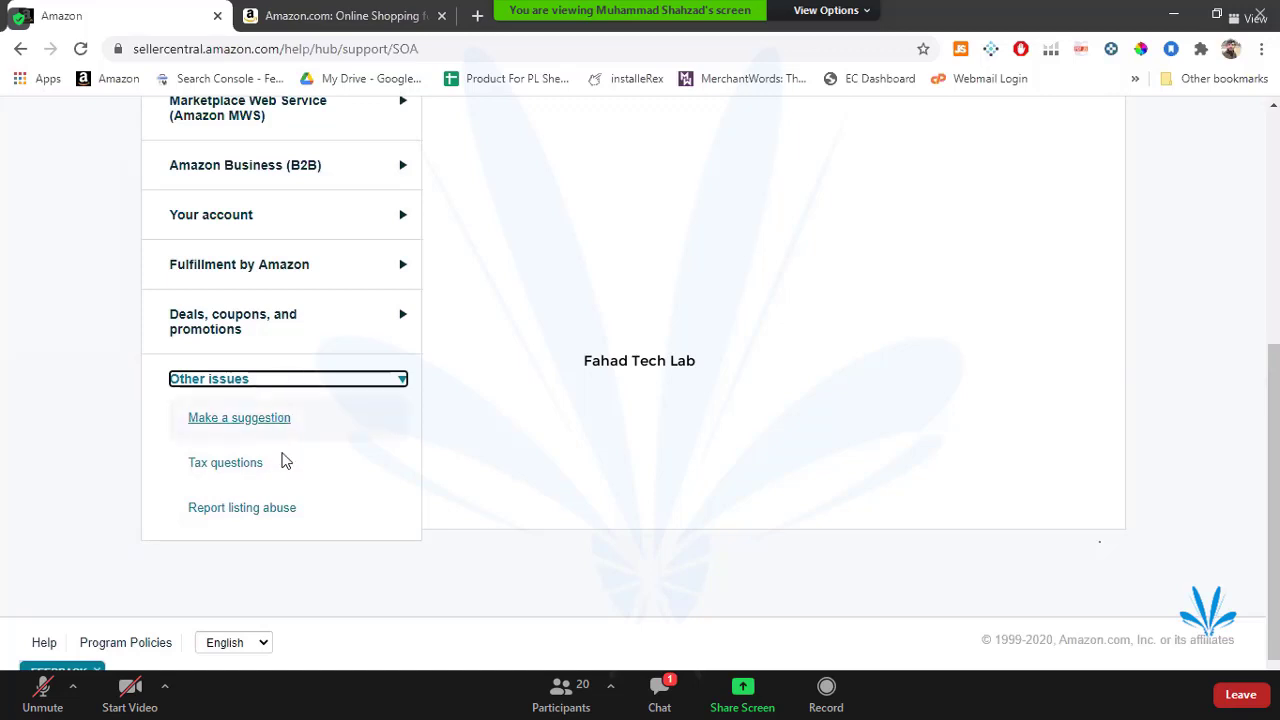
- Collapse Other issues, and review the topics under Products, Listings, or Inventory and Customer or Non-FBA Orders, collapsing both again
left_click(252, 380)
scroll(308, 423, "up", 2)
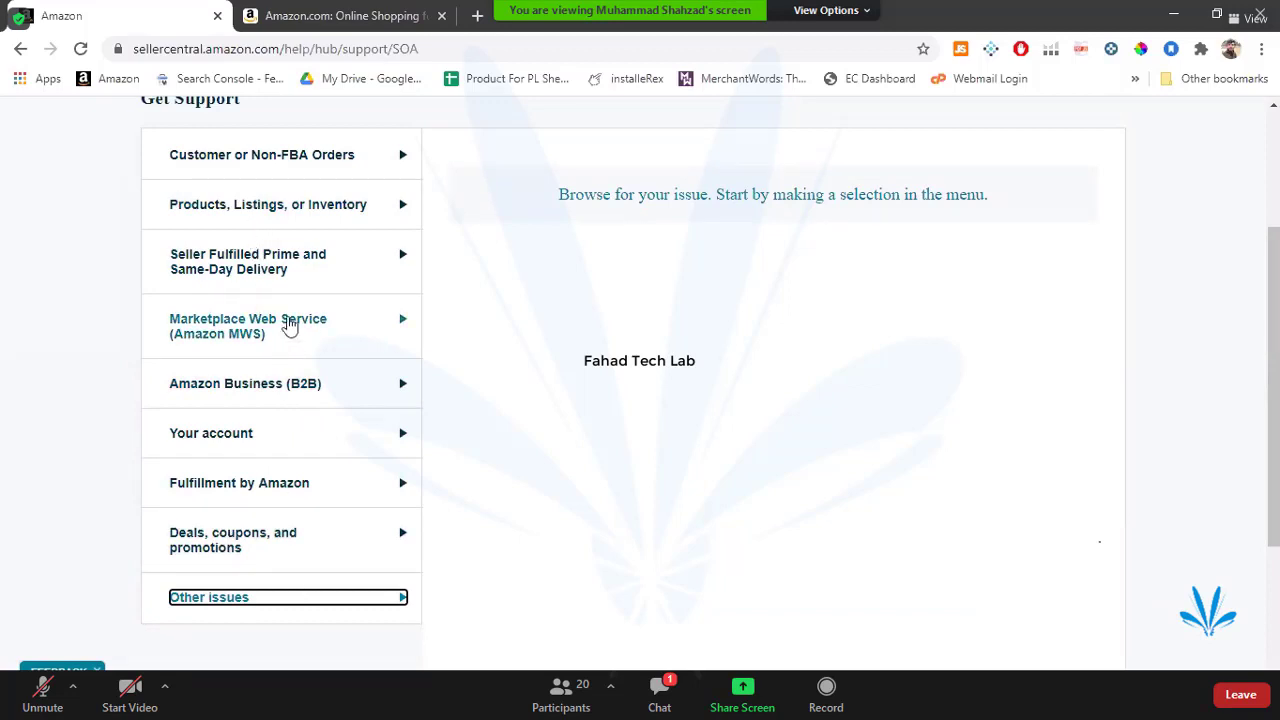
left_click(288, 206)
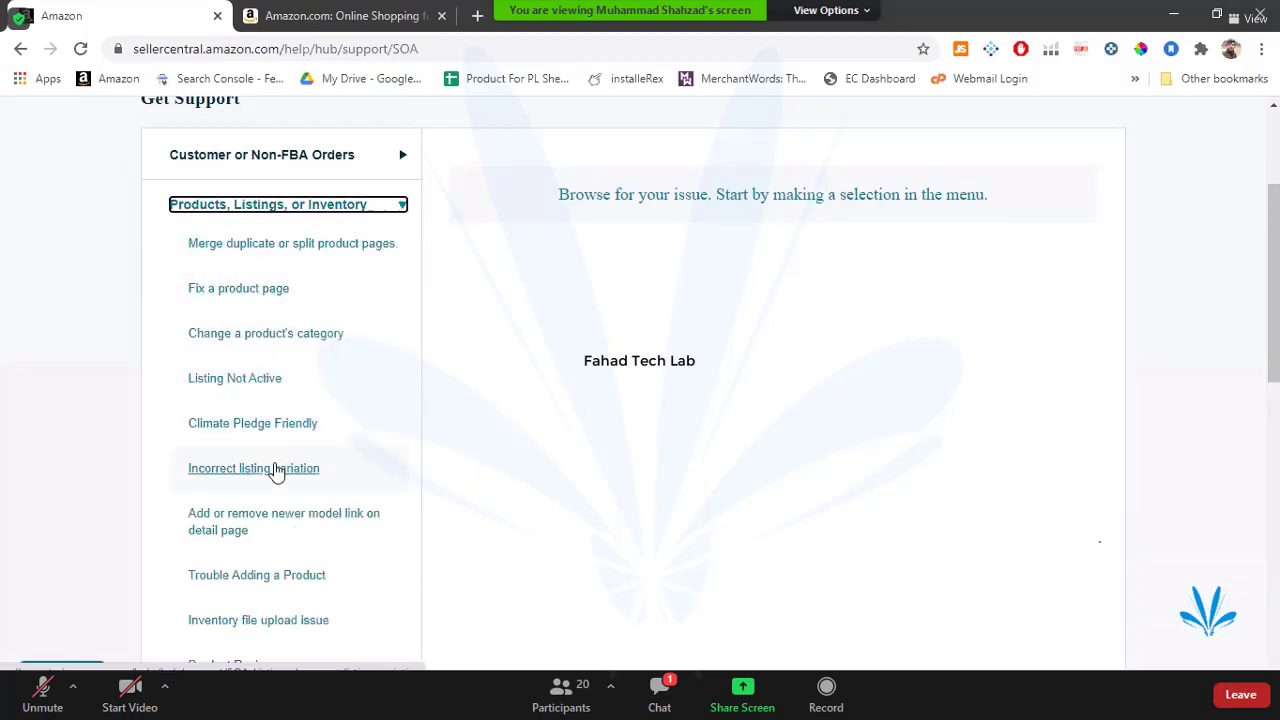
left_click(283, 206)
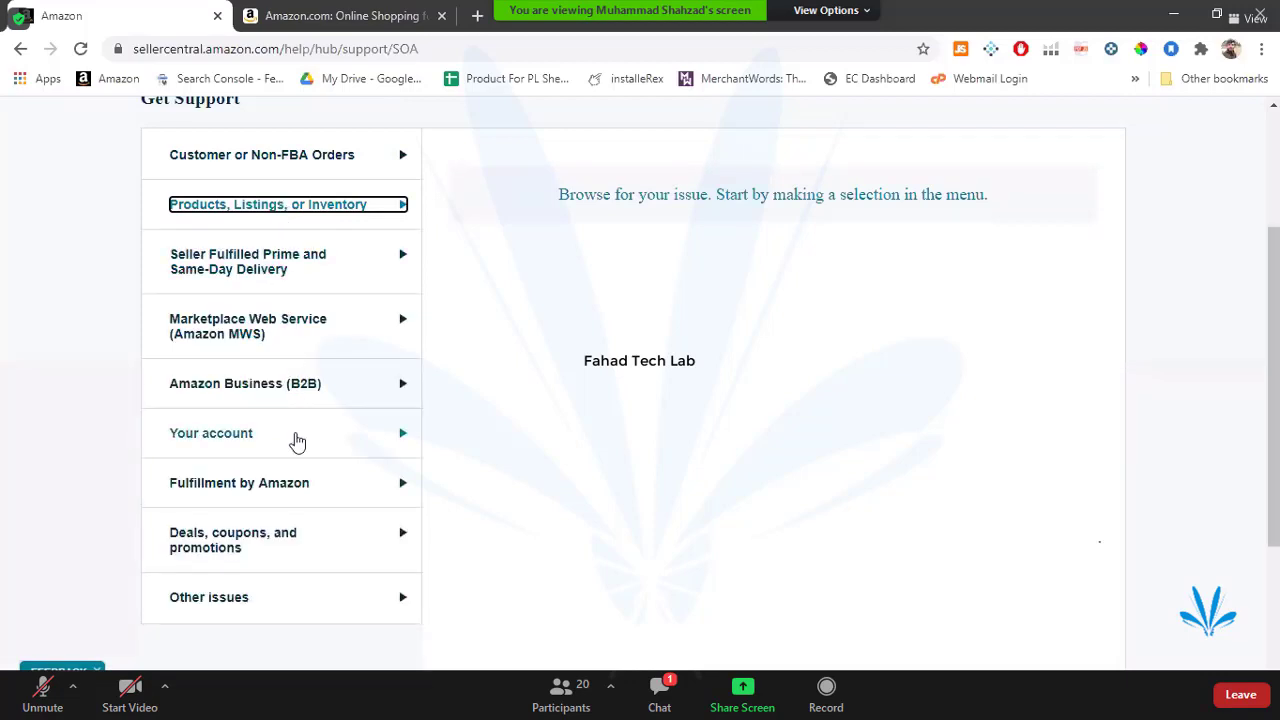
left_click(275, 158)
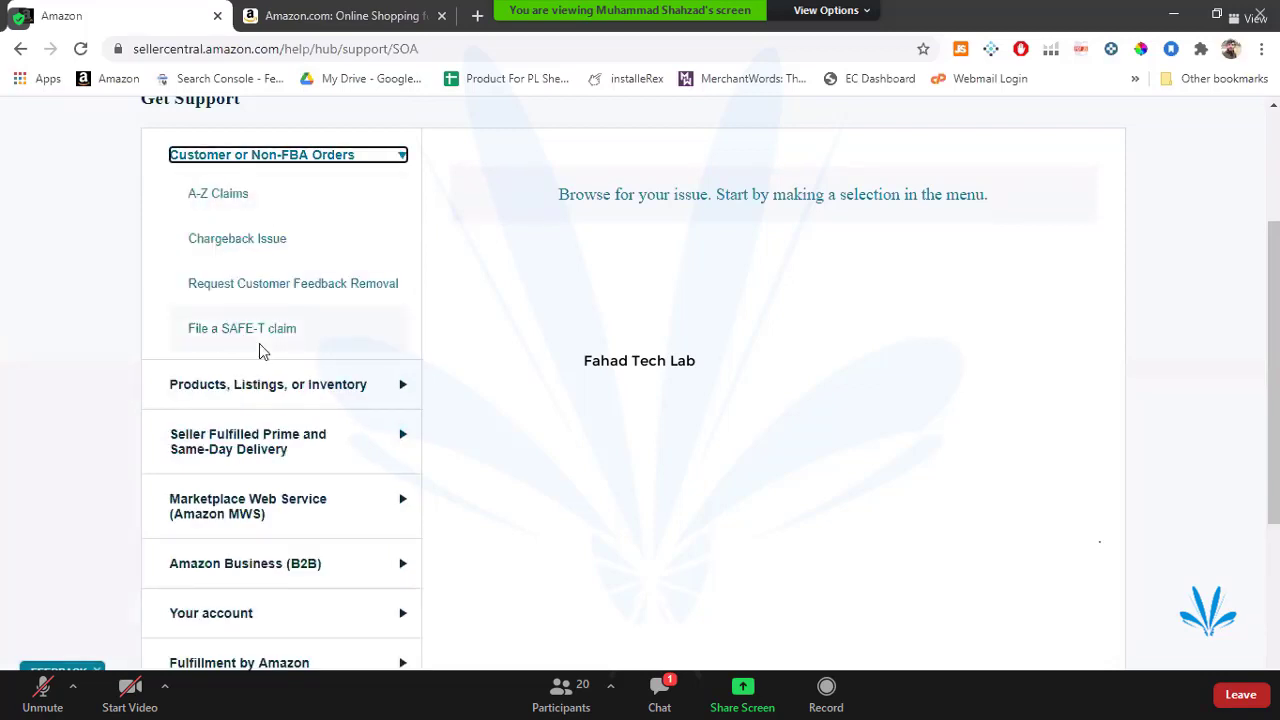
left_click(280, 156)
- Expand the Your account support category and open the Account Fees contact form
left_click(278, 448)
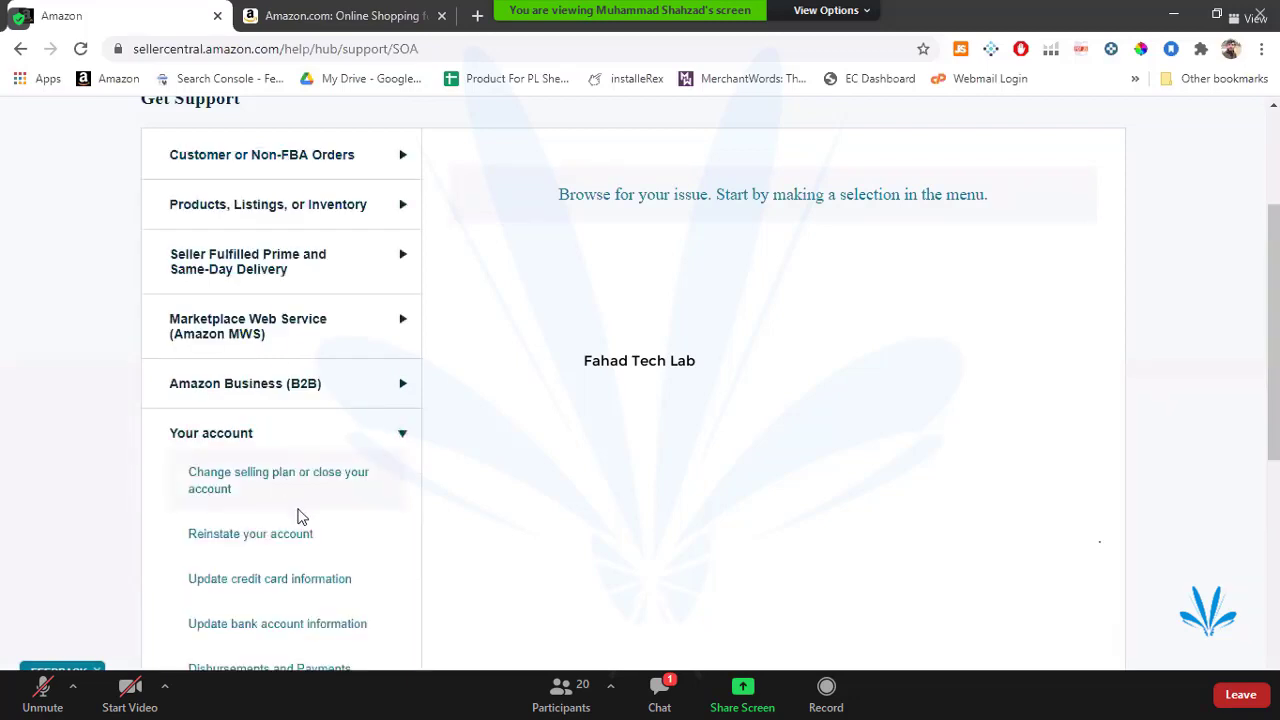
scroll(290, 528, "down", 2)
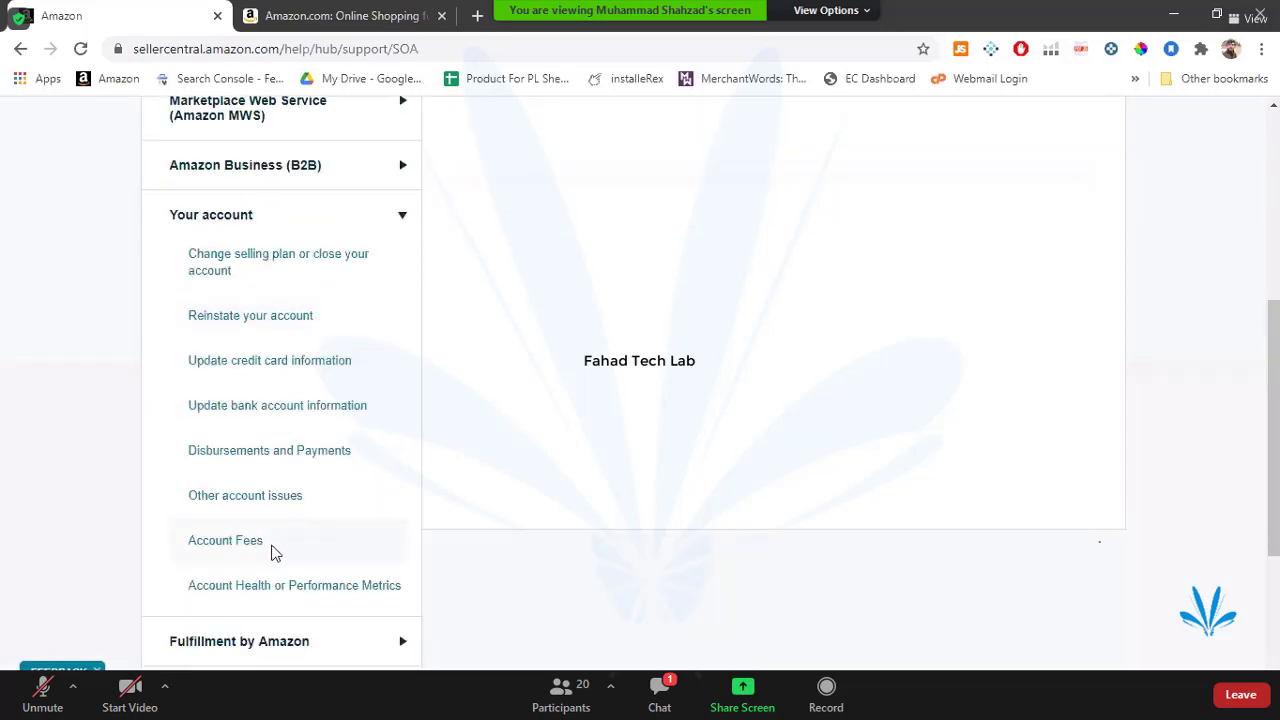
left_click(255, 545)
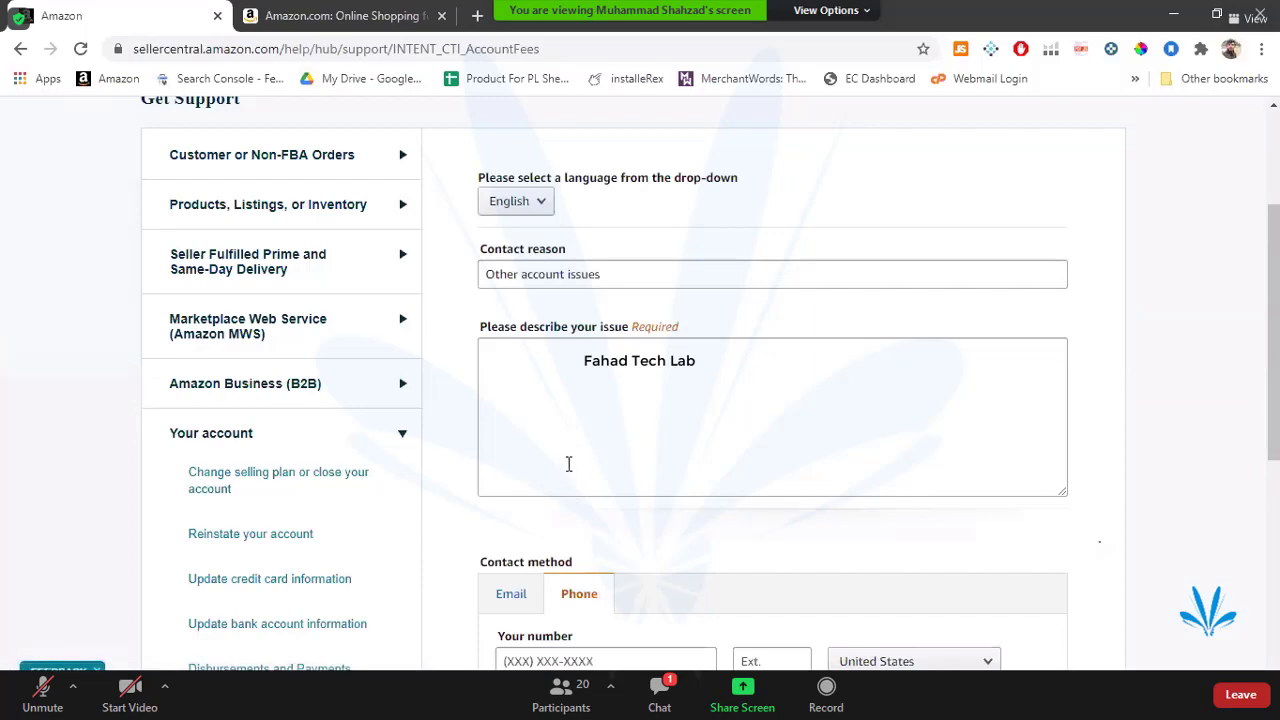
- Switch the contact method from Phone to Email and review the fields of the support form
scroll(562, 440, "down", 2)
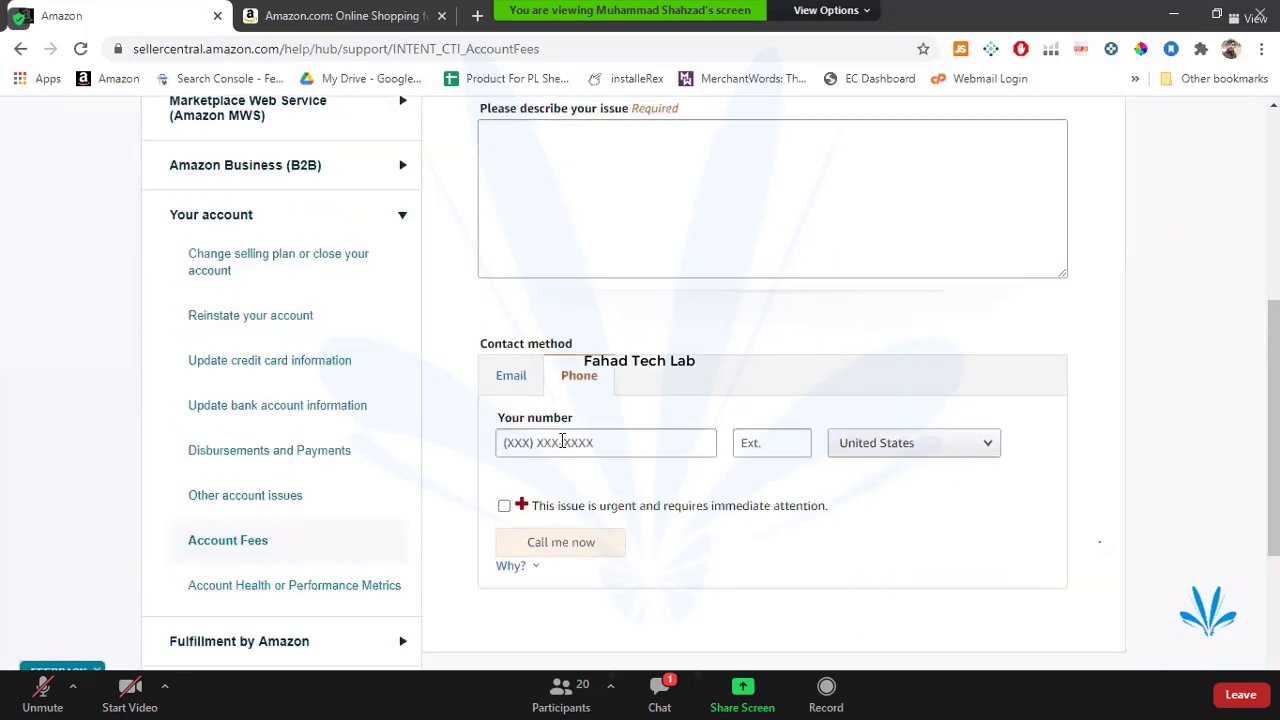
left_click(517, 385)
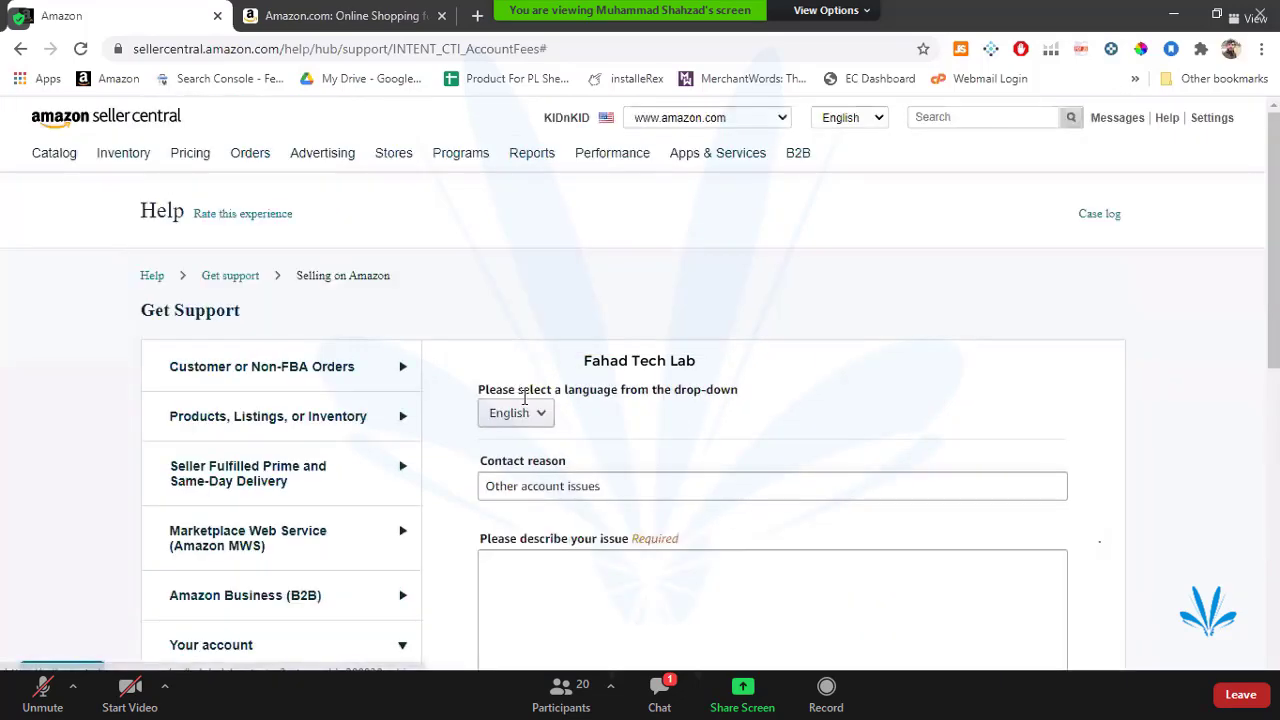
scroll(639, 458, "down", 2)
scroll(639, 458, "down", 2)
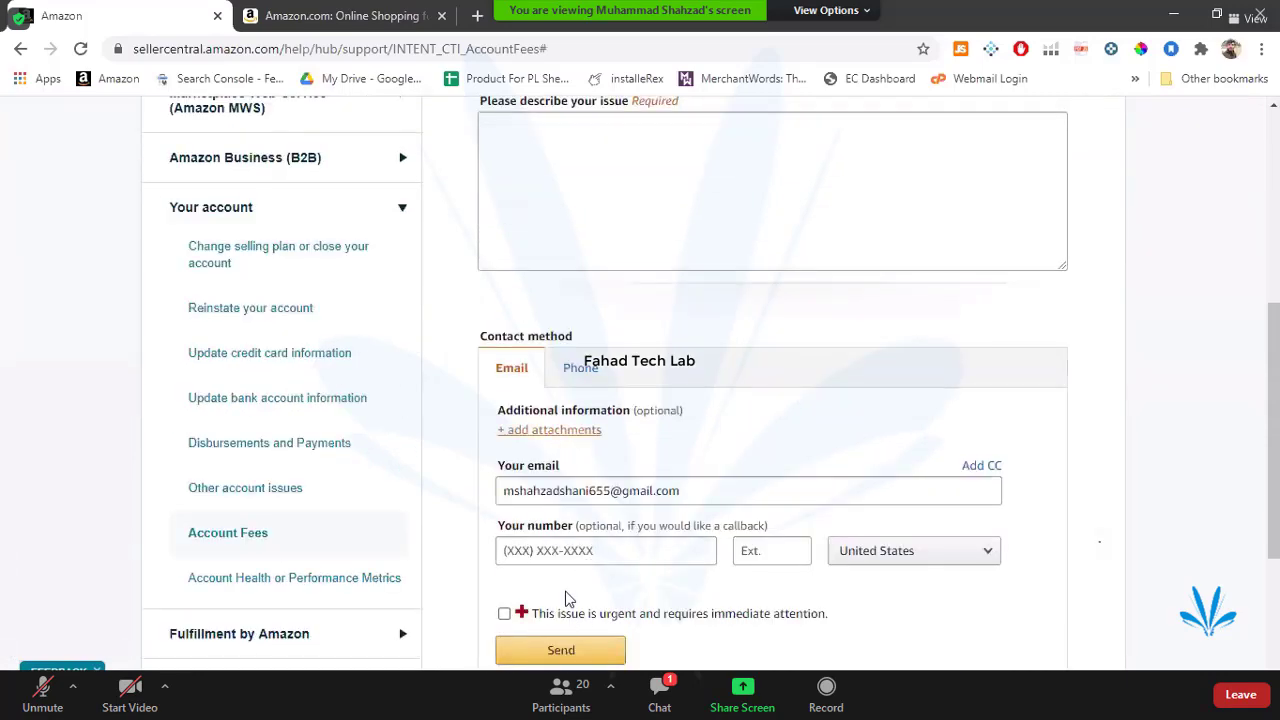
scroll(580, 575, "down", 2)
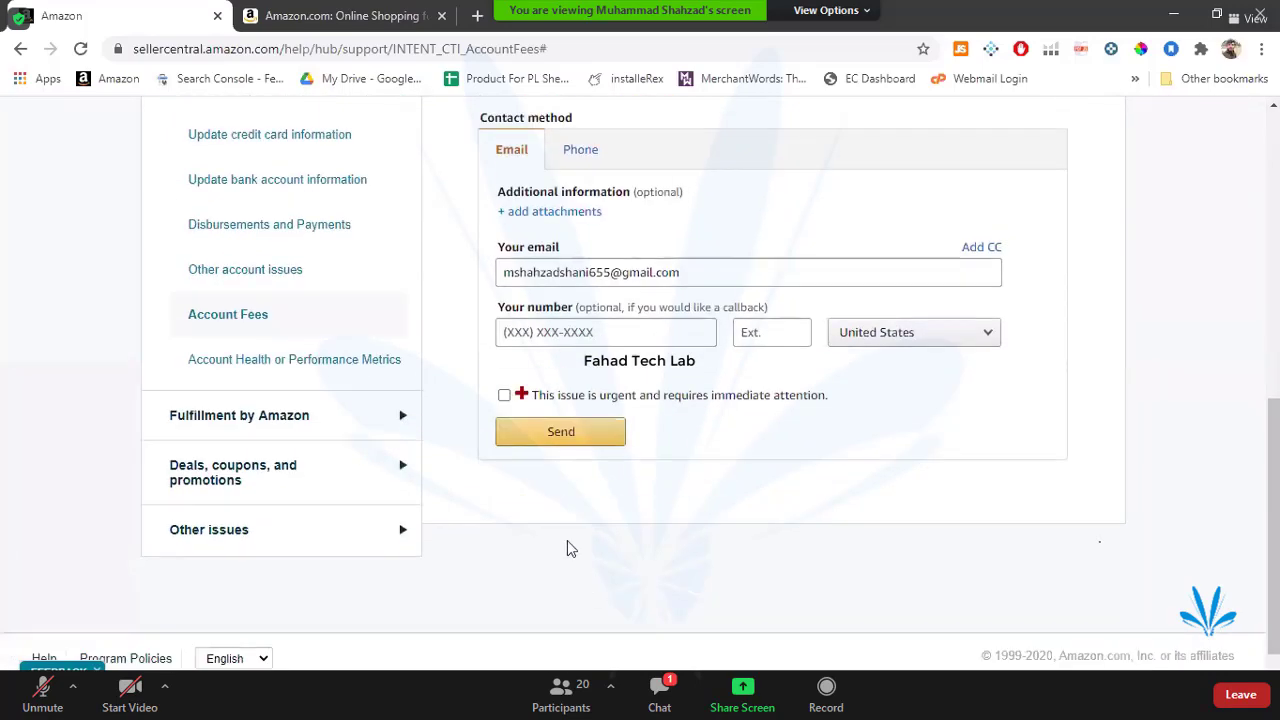
scroll(566, 545, "up", 4)
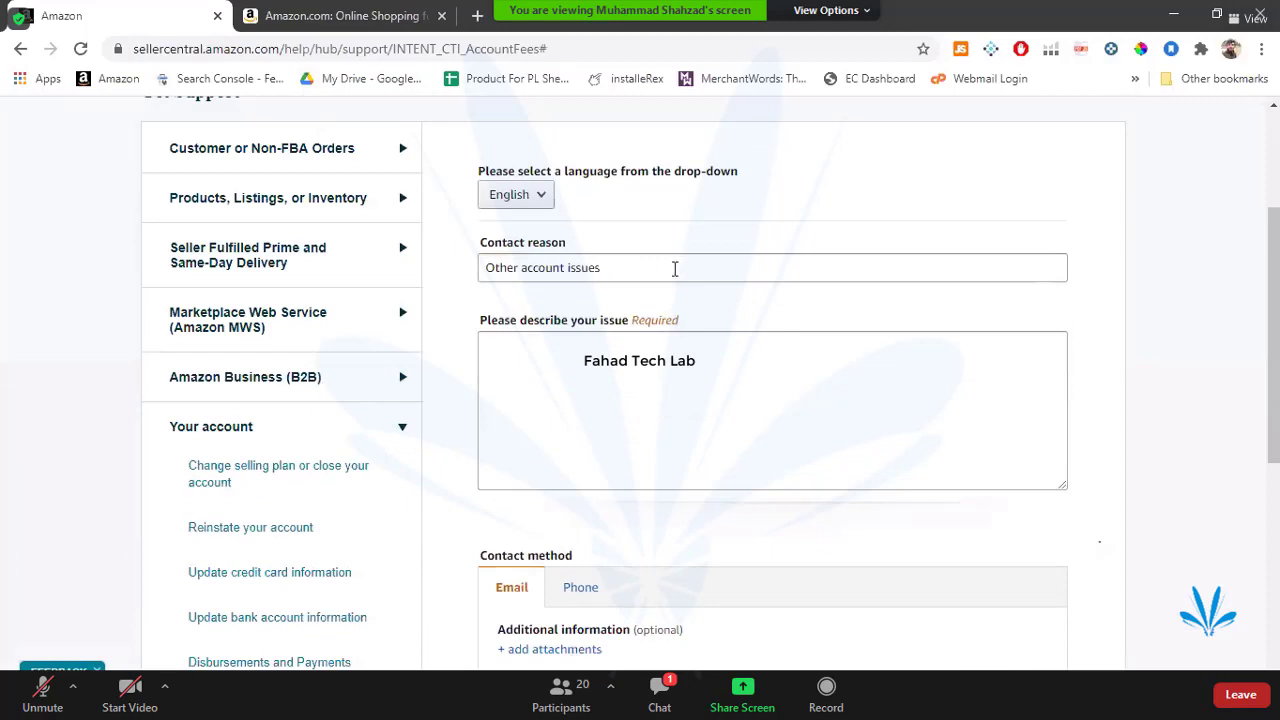
- Replace the contact reason with "Professional Selling Fee Issue", correcting the spelling of "Professional"
triple_click(484, 270)
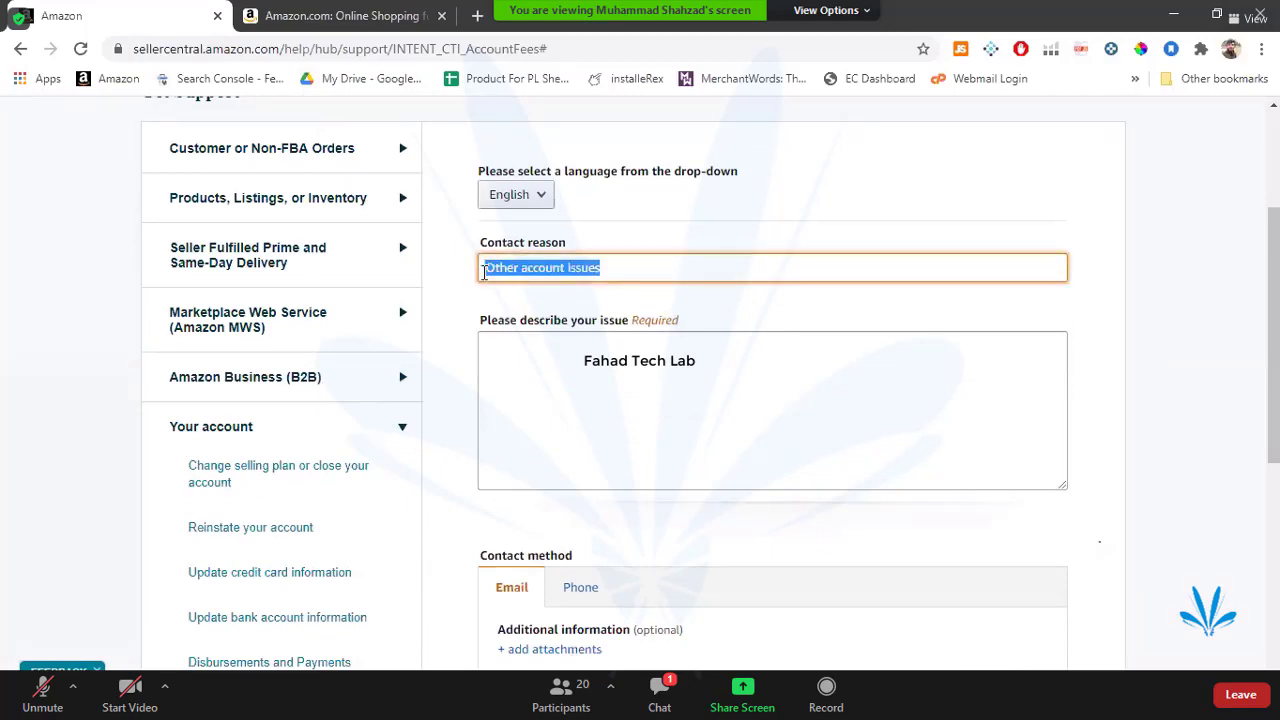
type("PLease")
key("BackSpace")
key("BackSpace")
key("BackSpace")
key("BackSpace")
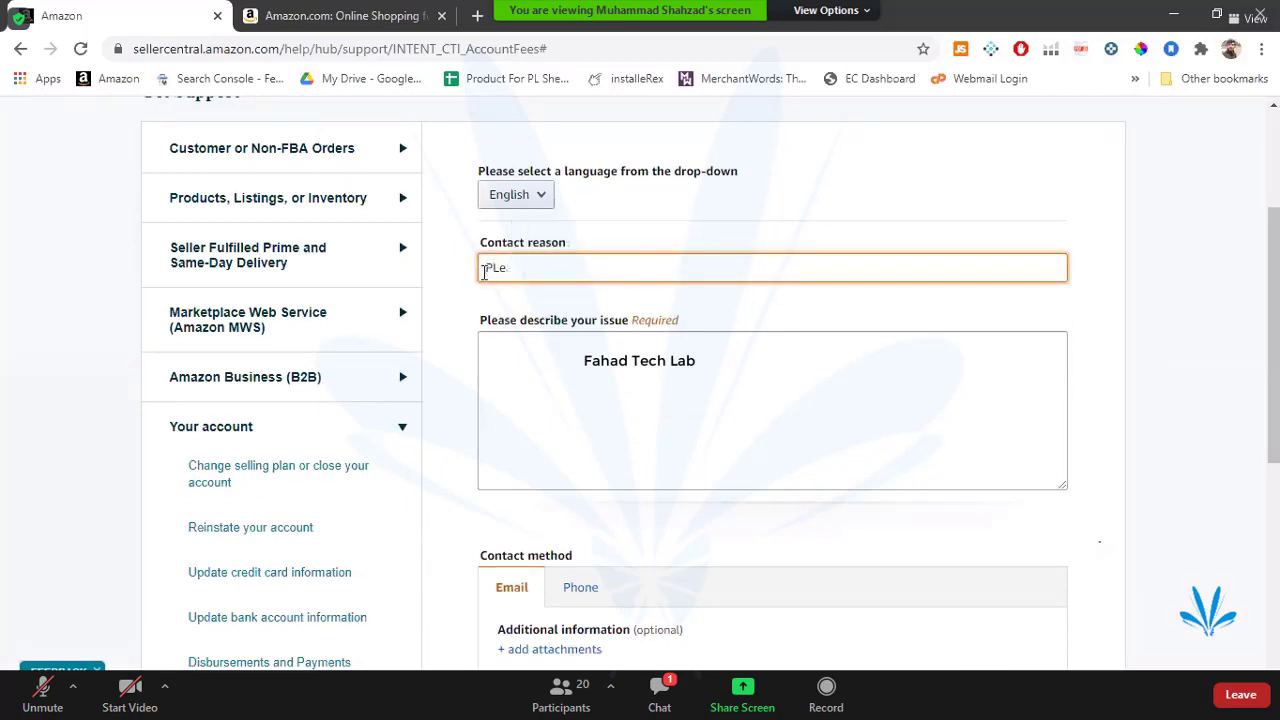
key("BackSpace")
key("BackSpace")
key("BackSpace")
type("Professi")
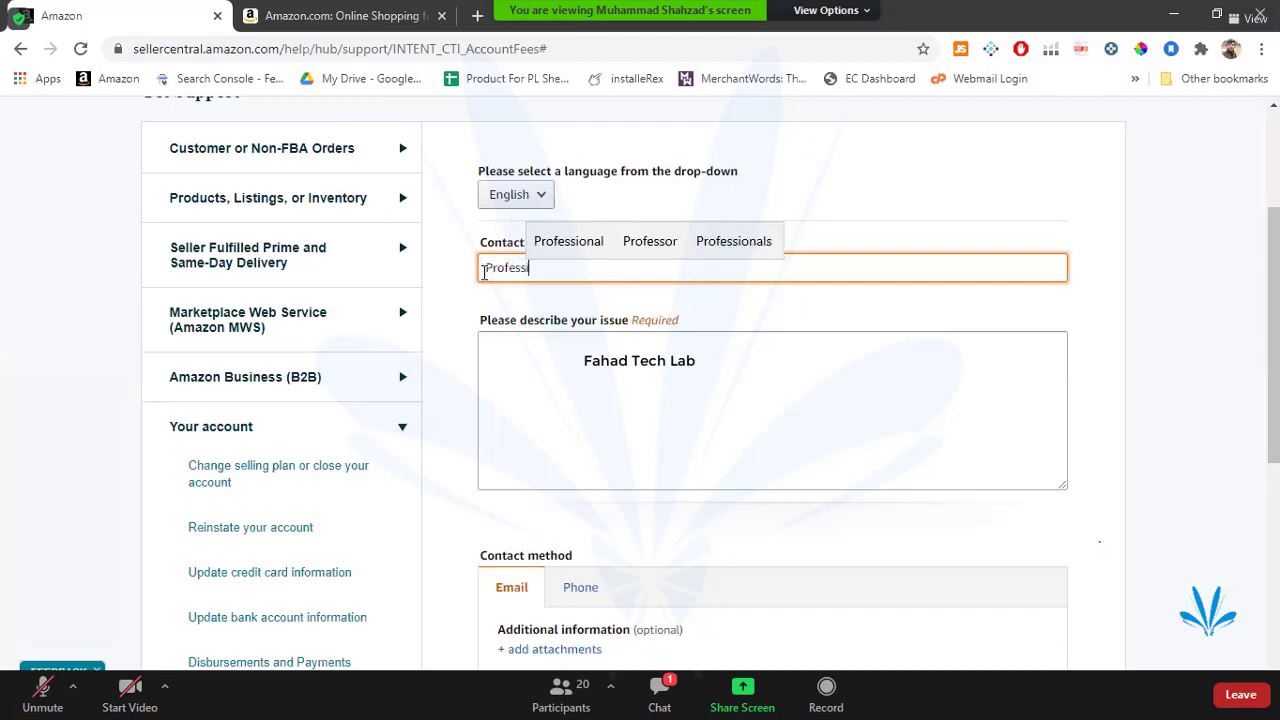
type("oal ")
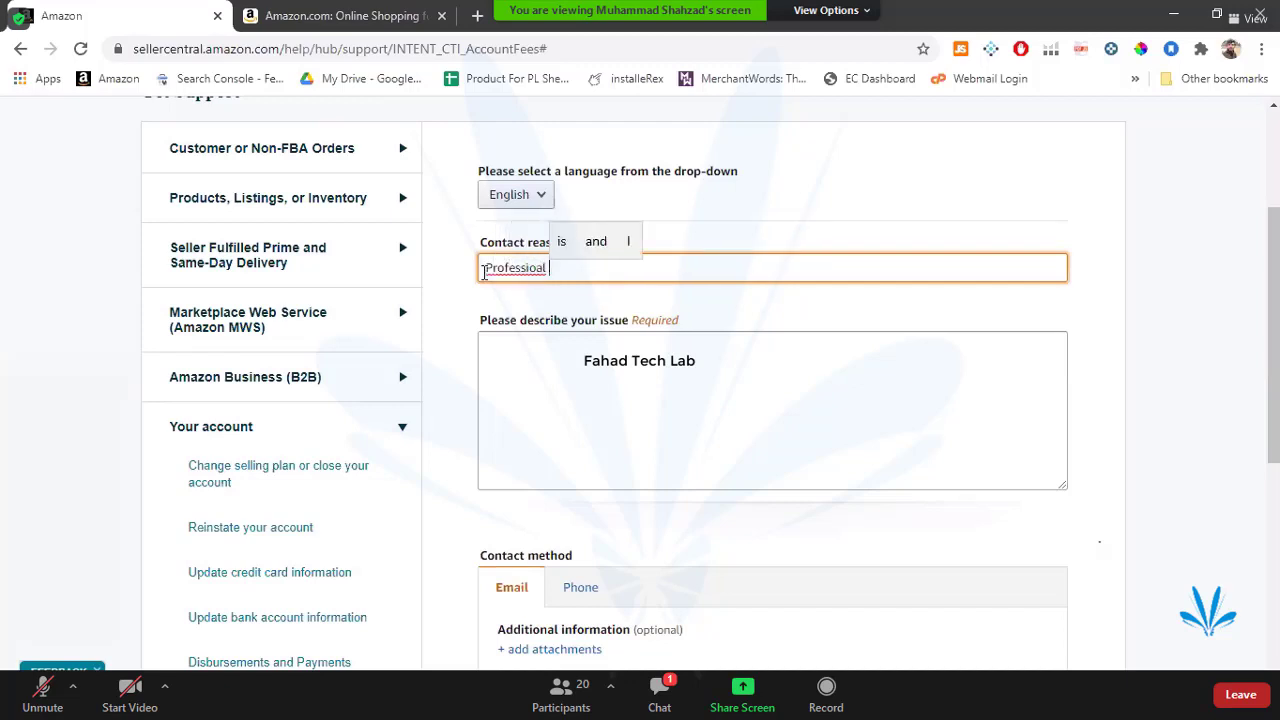
type("Sellig")
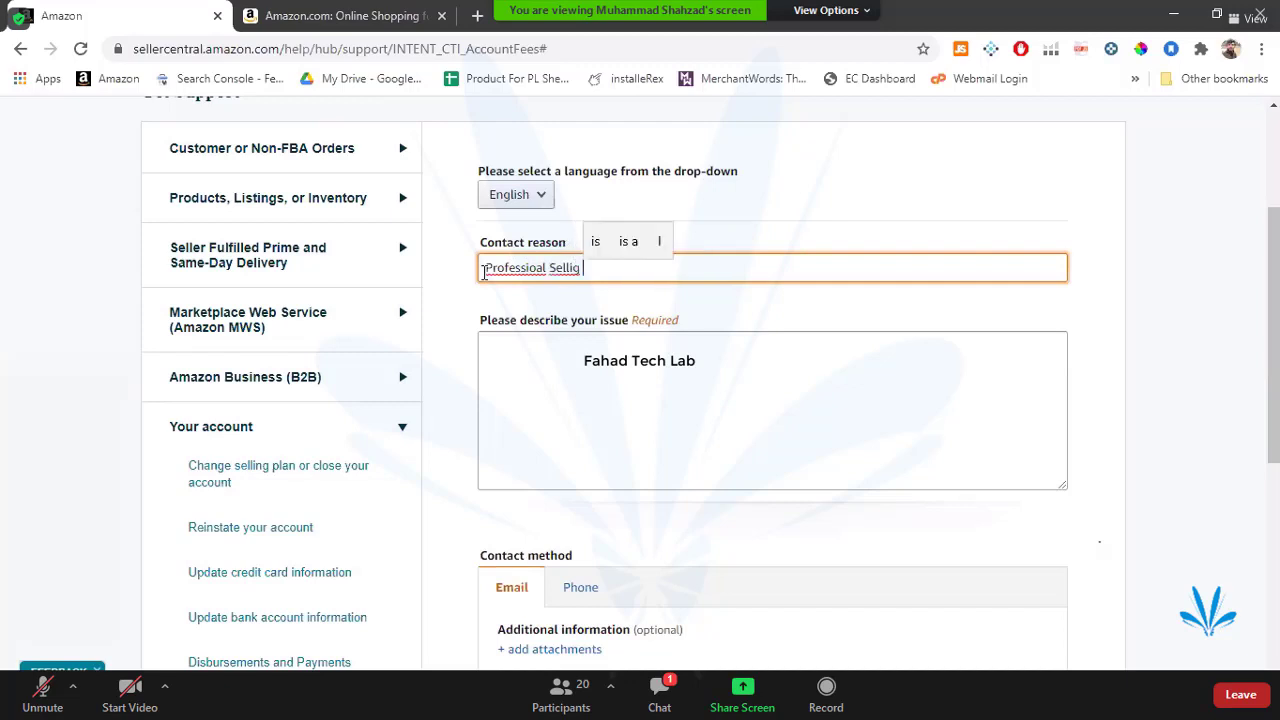
key("BackSpace")
key("BackSpace")
type("n")
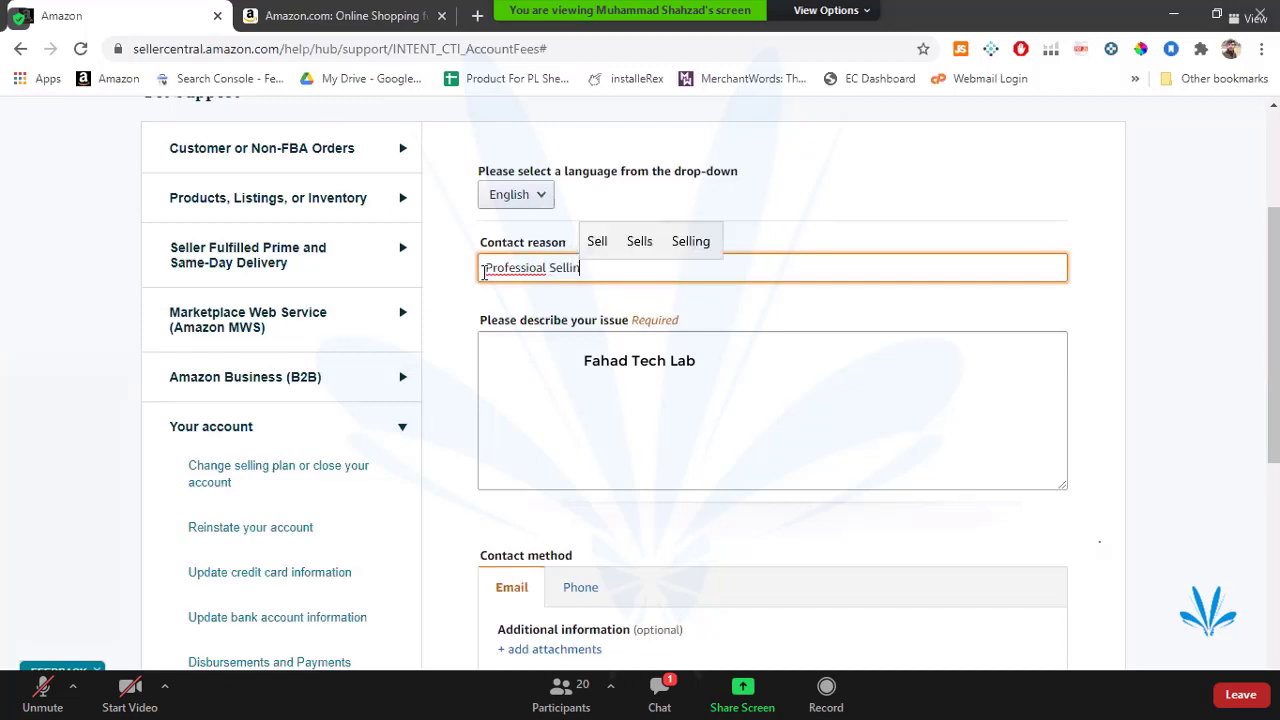
type("g Fee ")
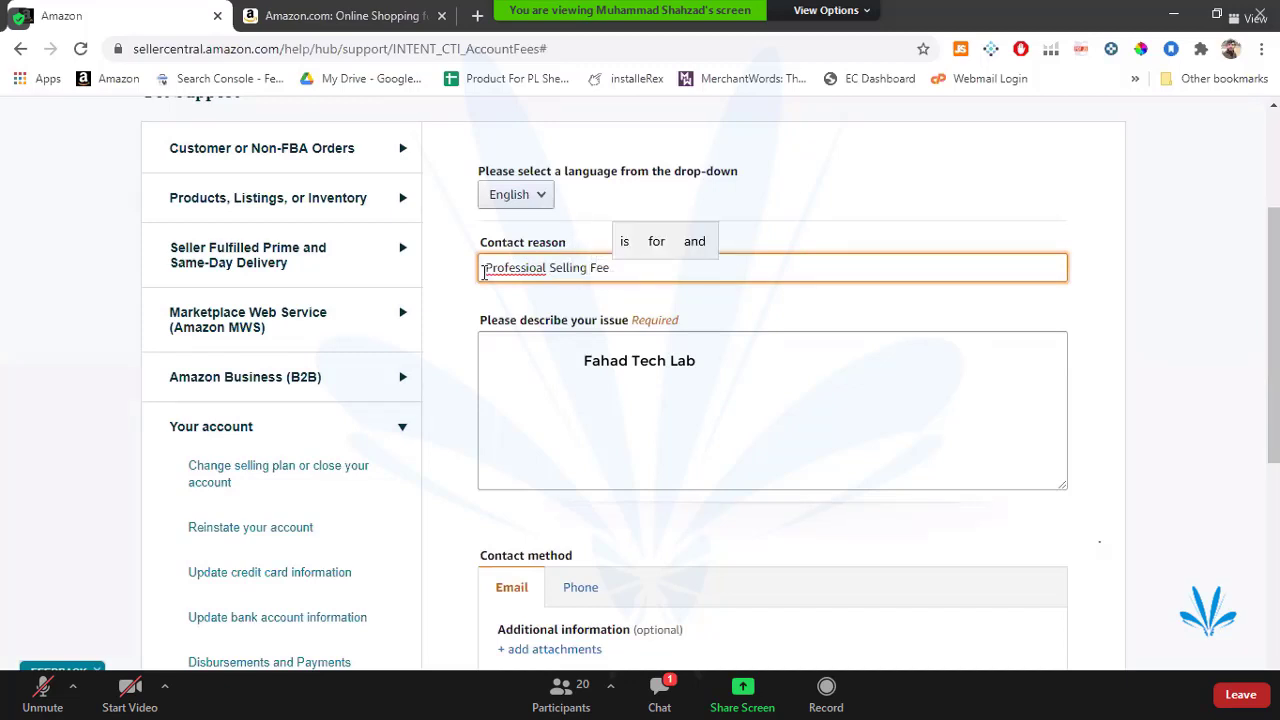
type("Issue")
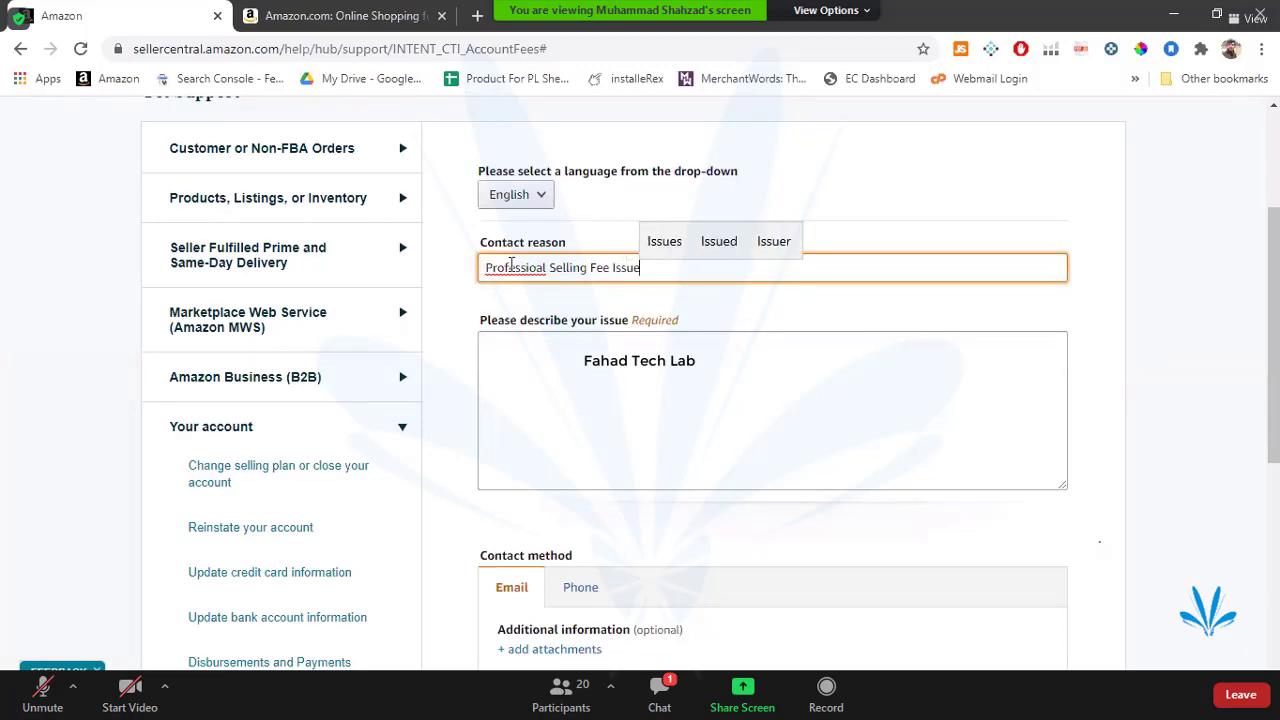
right_click(511, 265)
left_click(532, 278)
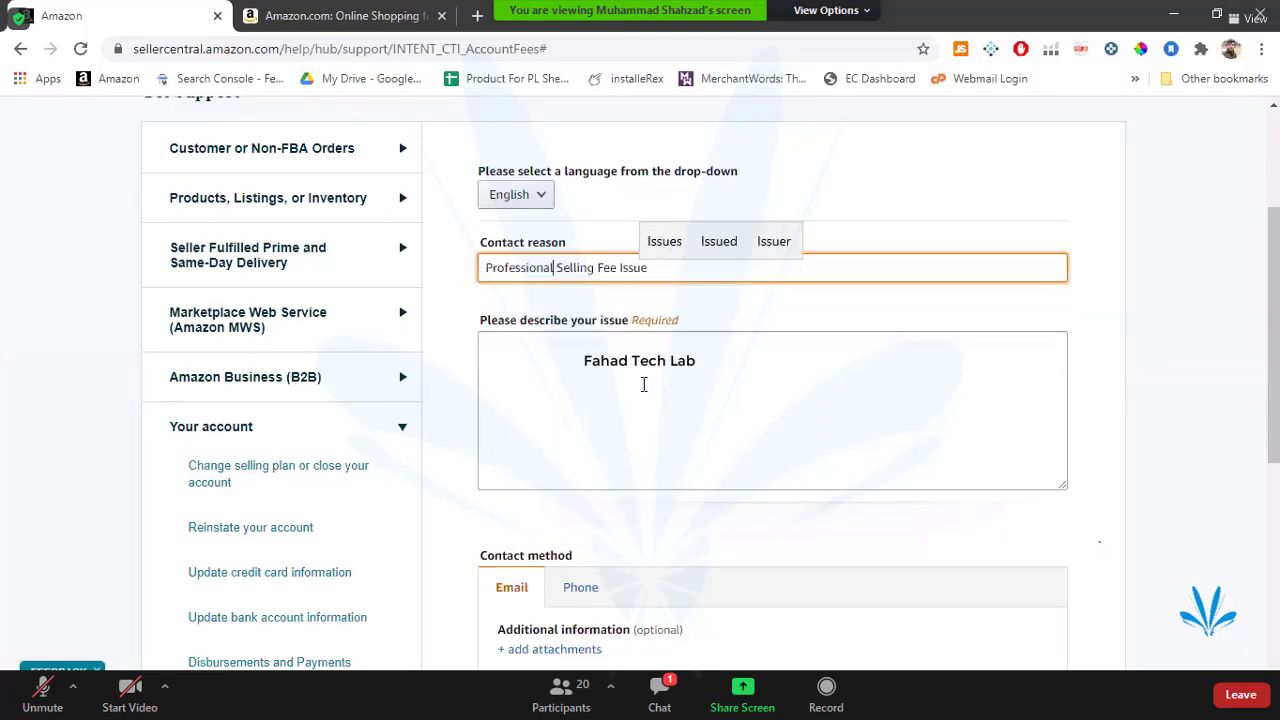
- Start the issue description with the greeting "Dear Amazon,"
left_click(550, 376)
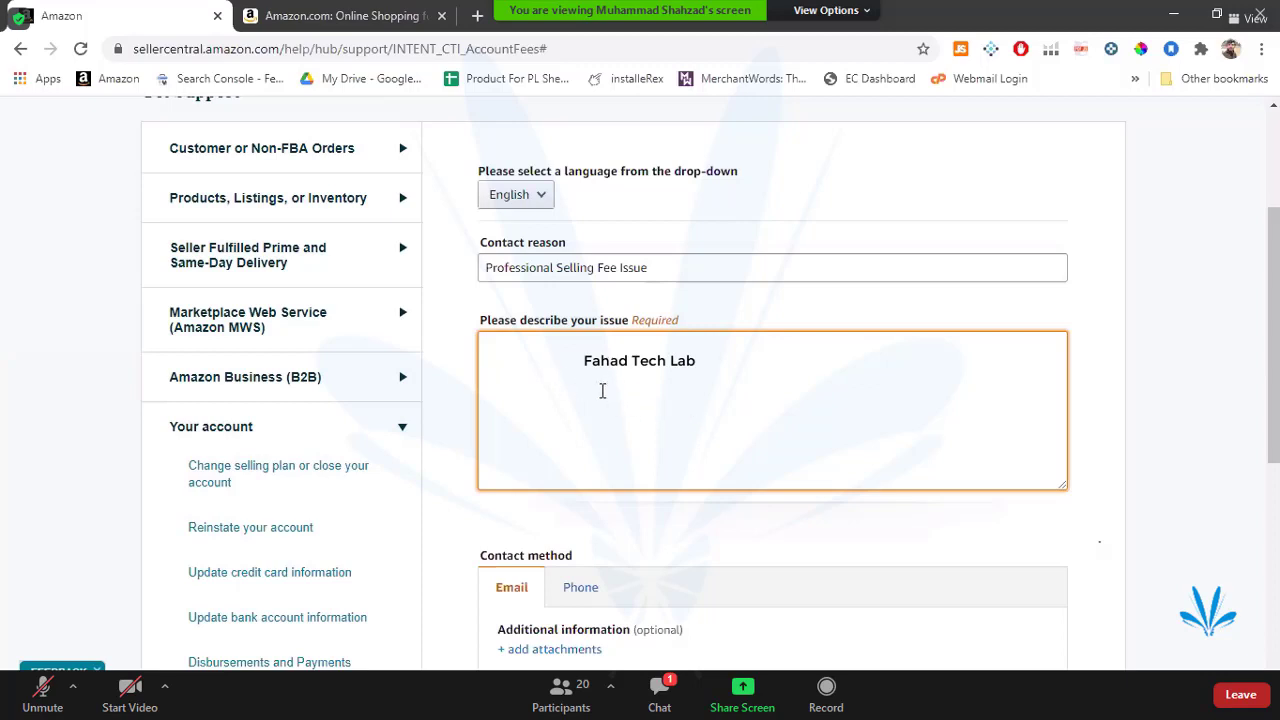
type("Dear AMzz")
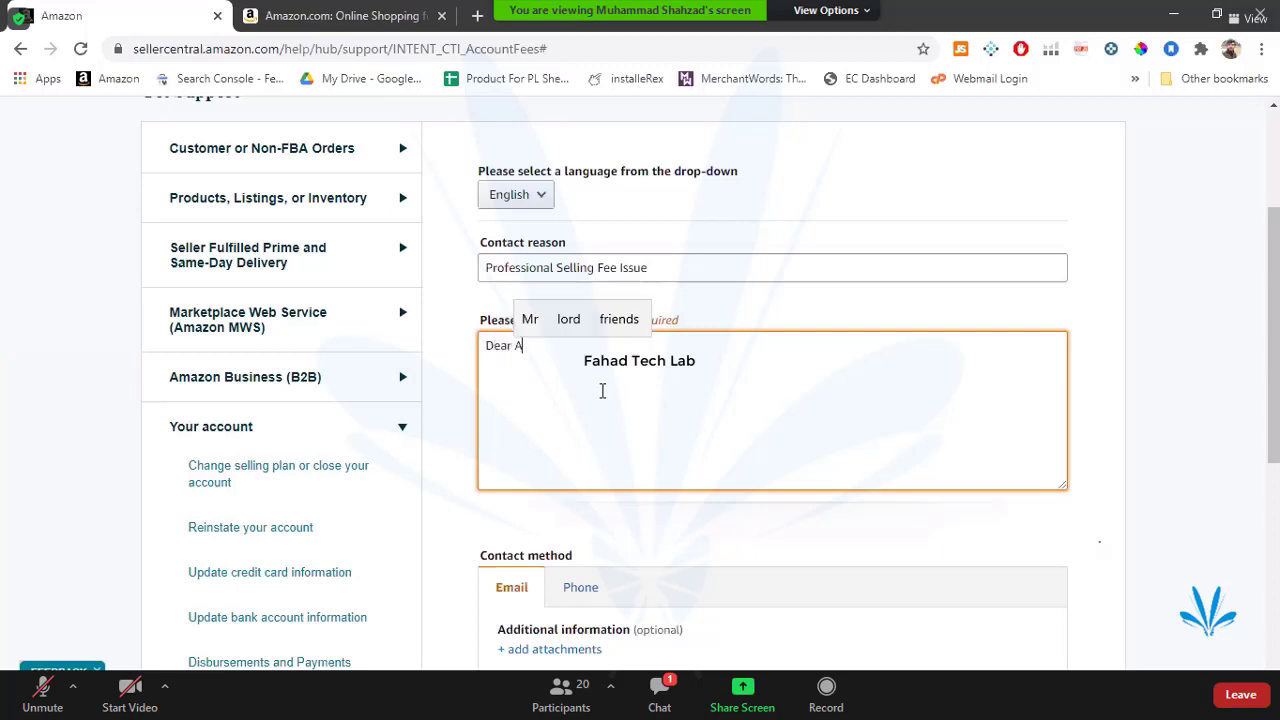
key("BackSpace")
key("BackSpace")
key("BackSpace")
type("amazon")
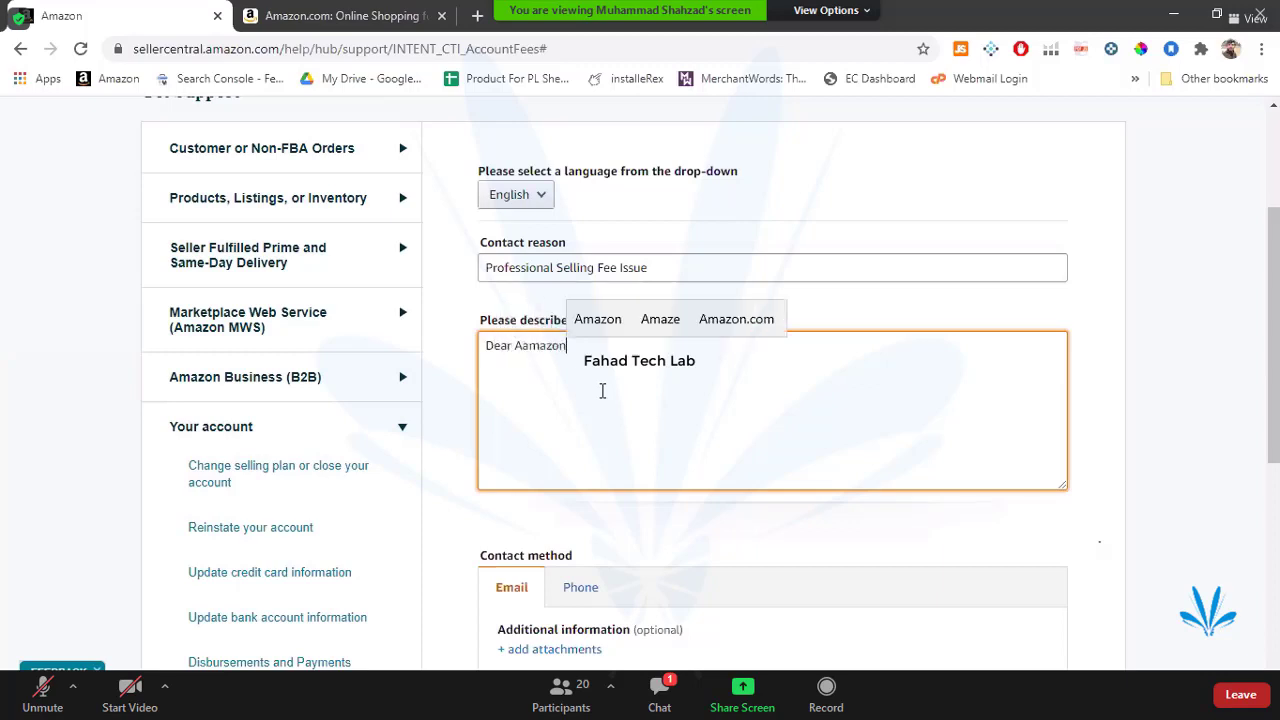
key("BackSpace")
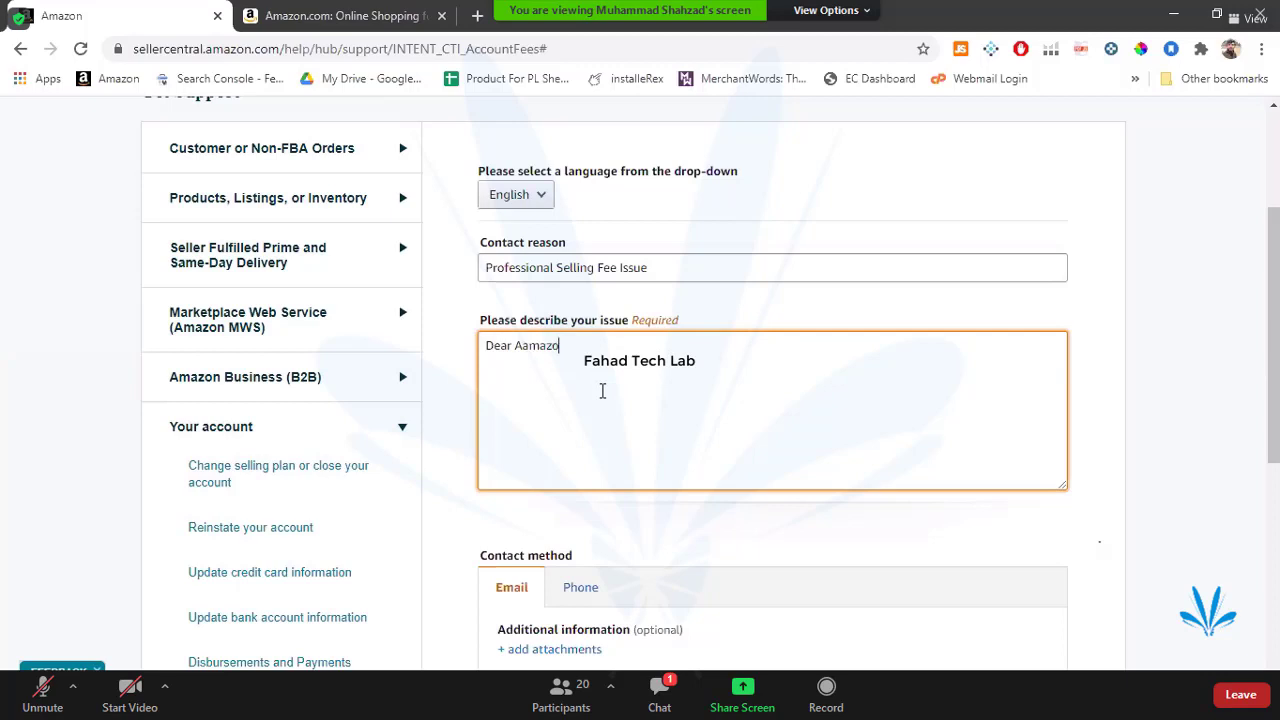
type("n,")
left_click_drag(520, 346, 530, 348)
key("BackSpace")
left_click(545, 370)
- Review the suggested selling plan answer and the email contact options, marking the issue as urgent and clearing that mark again
scroll(649, 483, "down", 2)
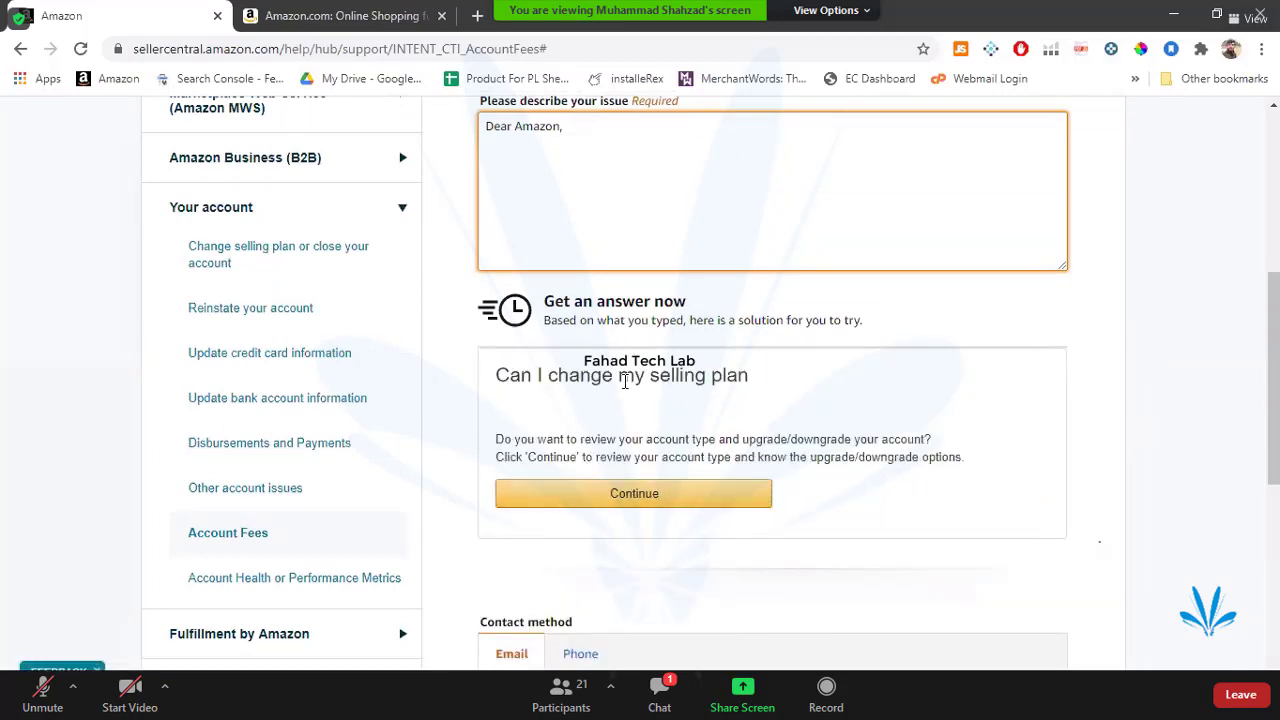
scroll(640, 450, "up", 2)
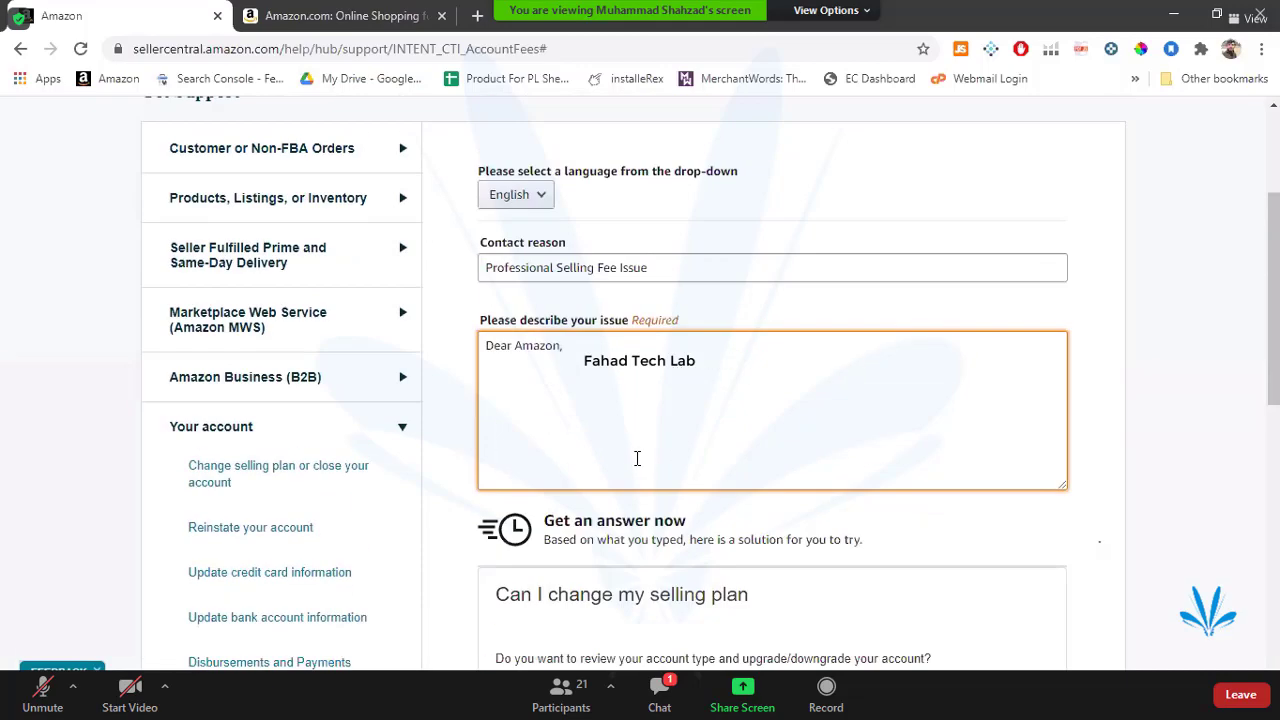
scroll(637, 458, "down", 2)
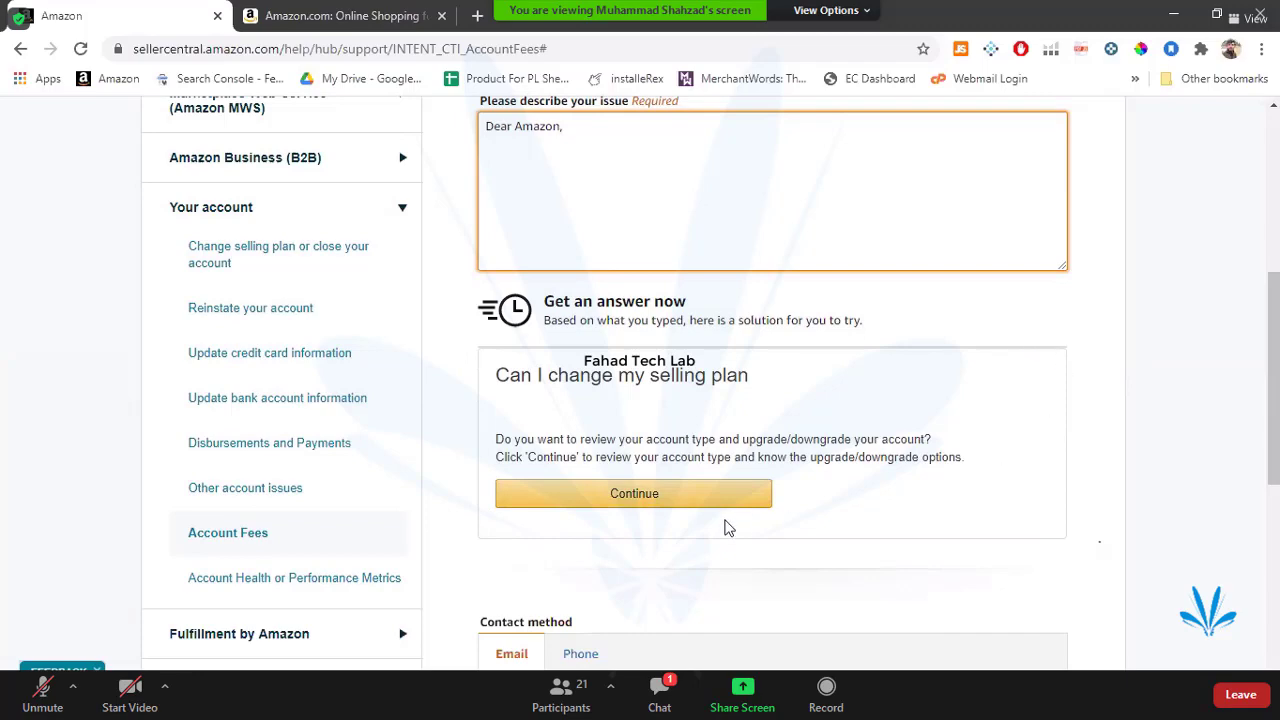
scroll(728, 528, "down", 4)
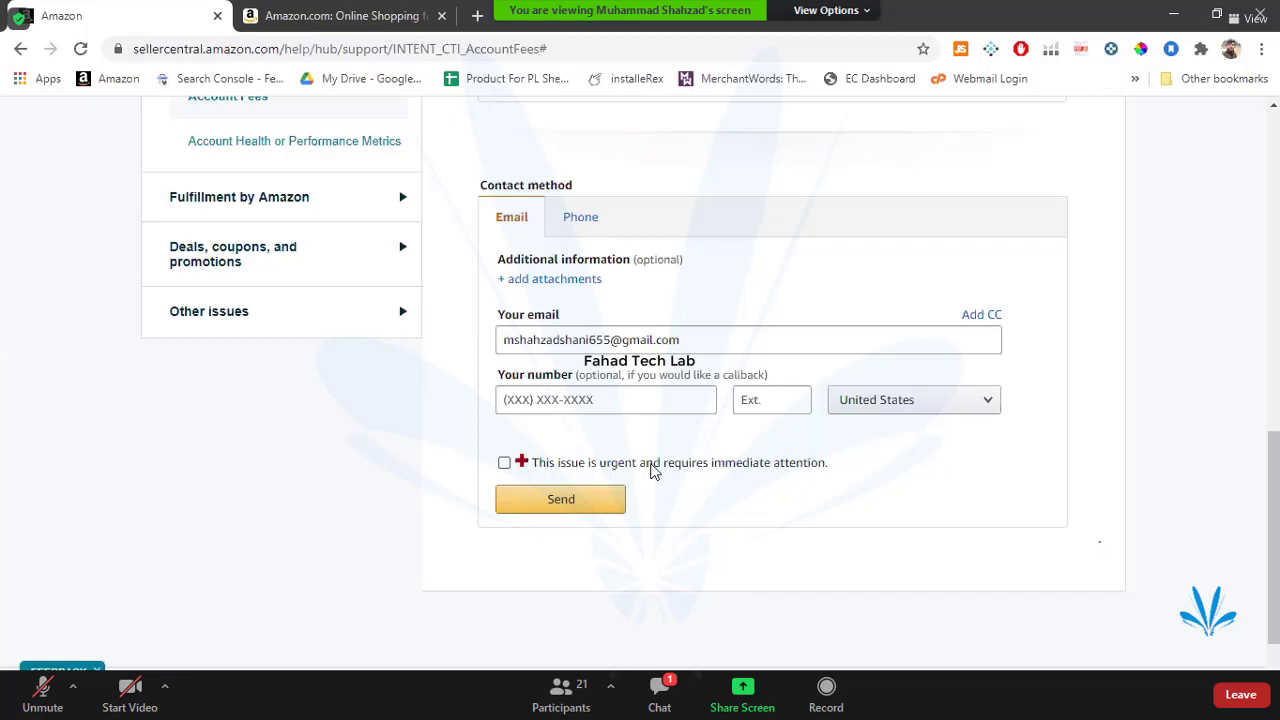
left_click(503, 466)
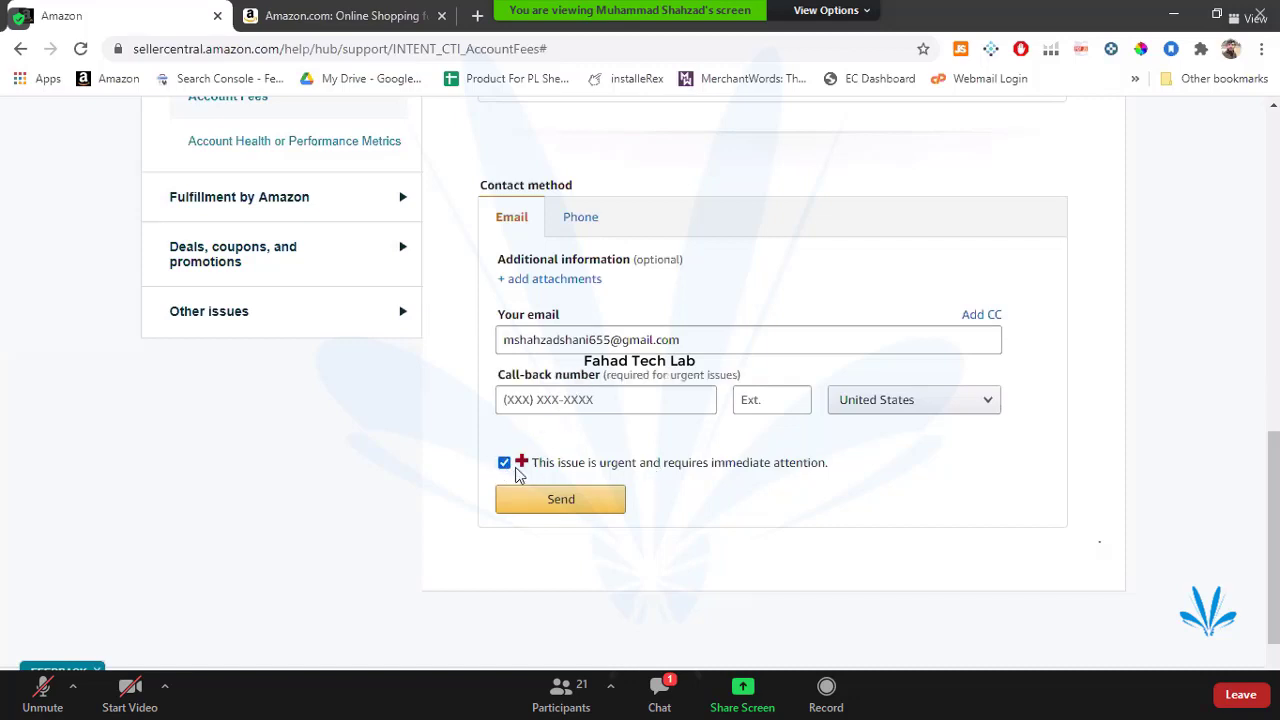
left_click(505, 465)
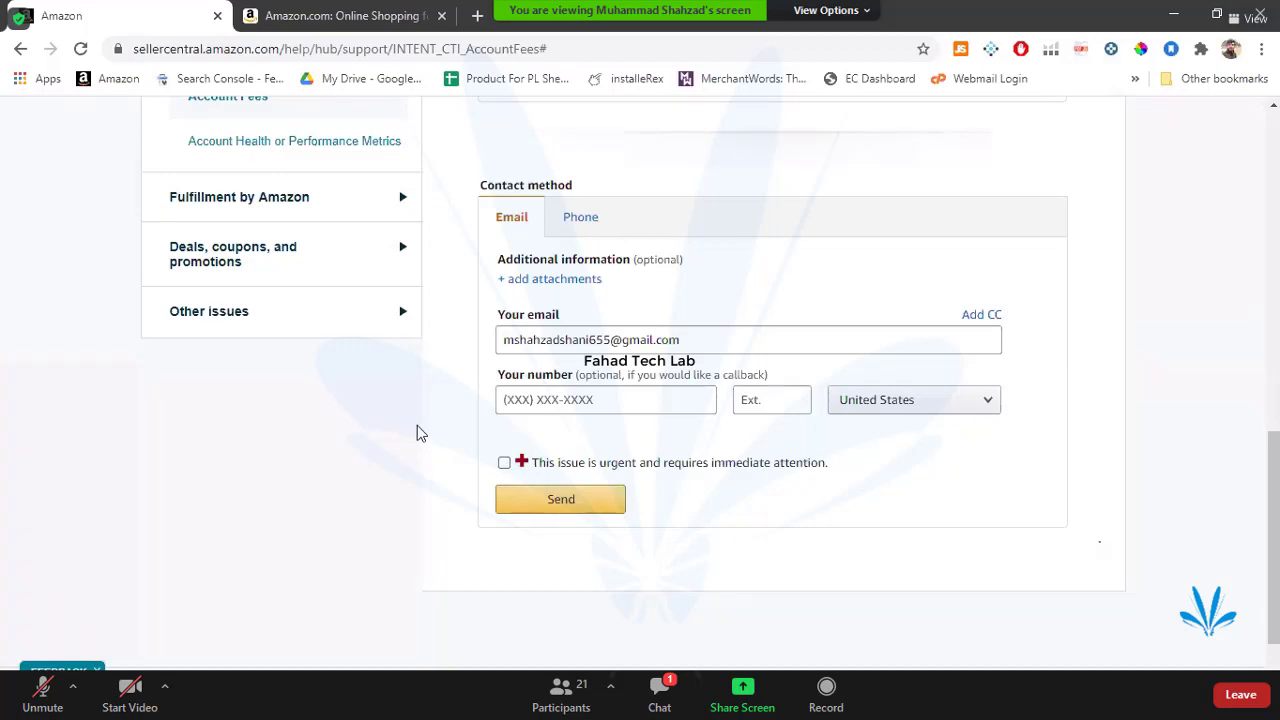
- Review the support form from the issue description to the contact method and select the phone extension field
scroll(417, 425, "up", 5)
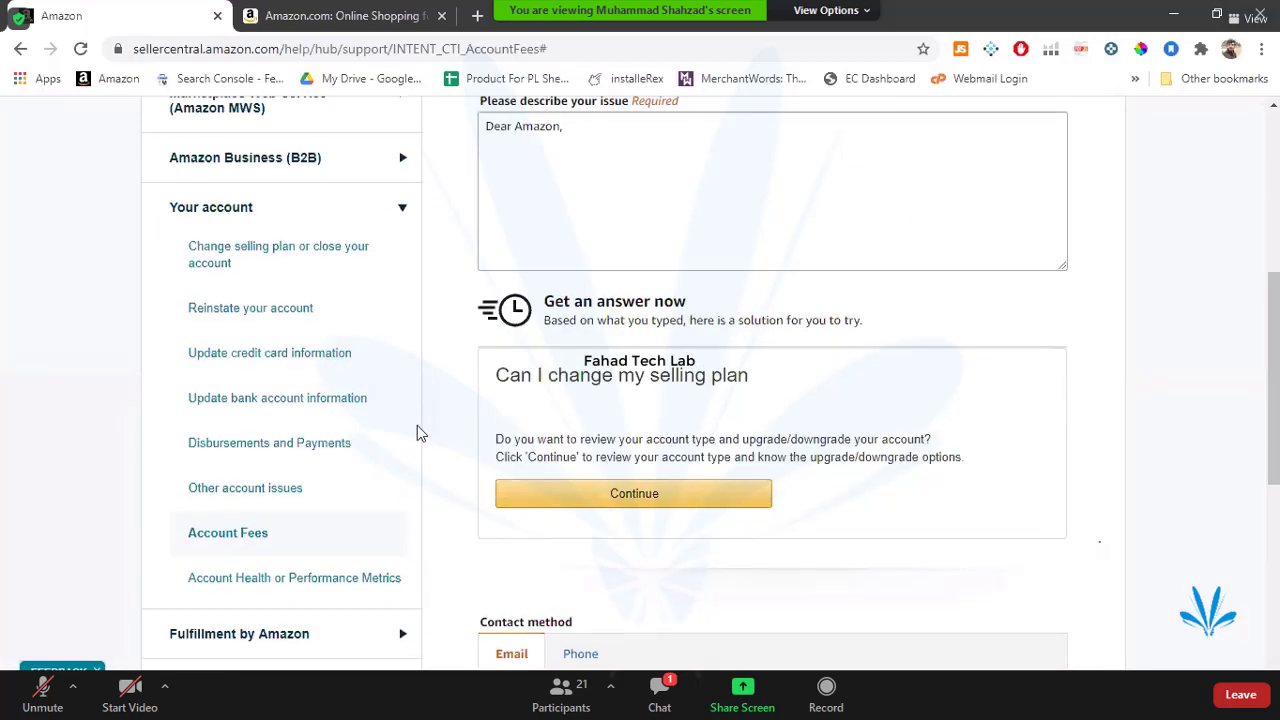
scroll(417, 425, "up", 2)
scroll(417, 425, "down", 5)
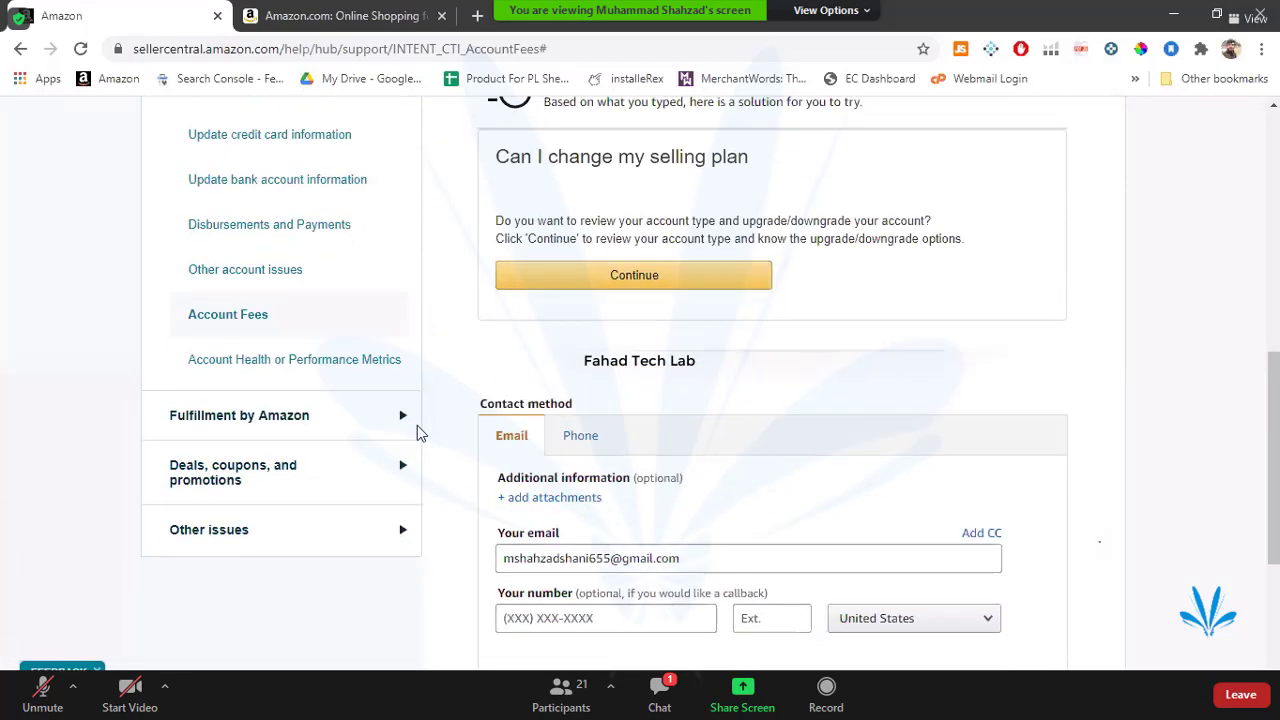
scroll(417, 425, "down", 2)
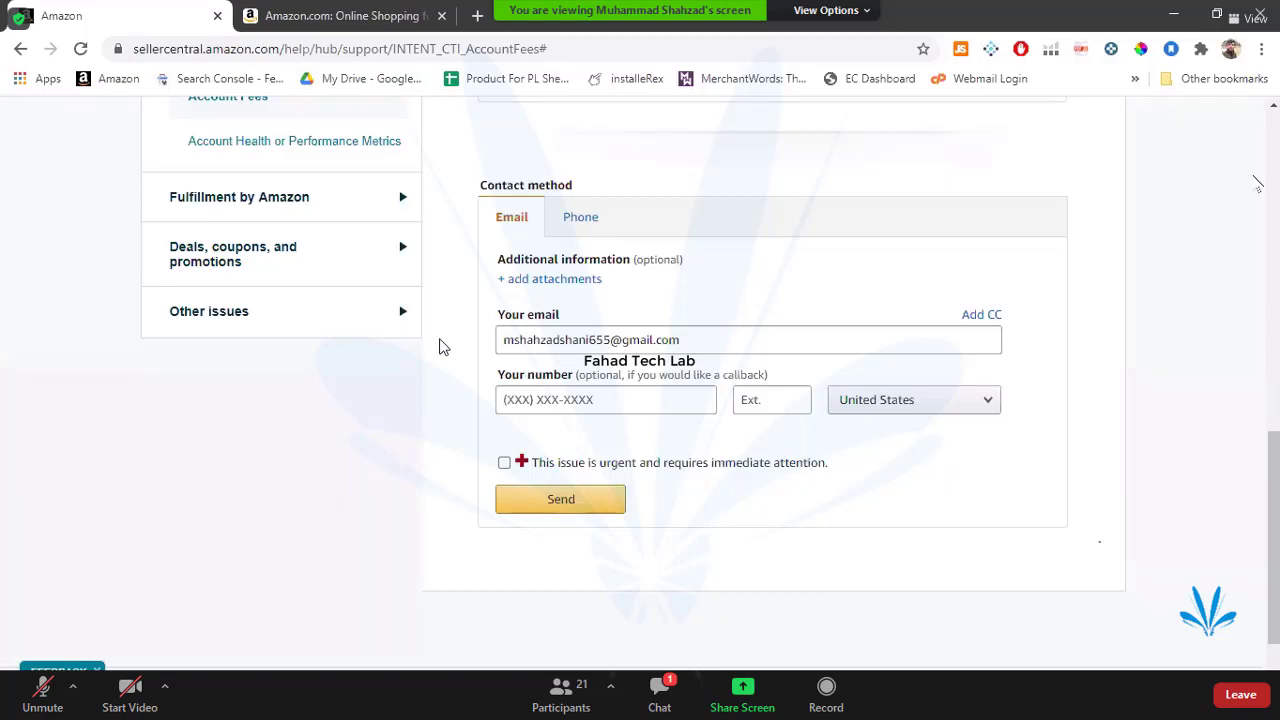
left_click(757, 401)
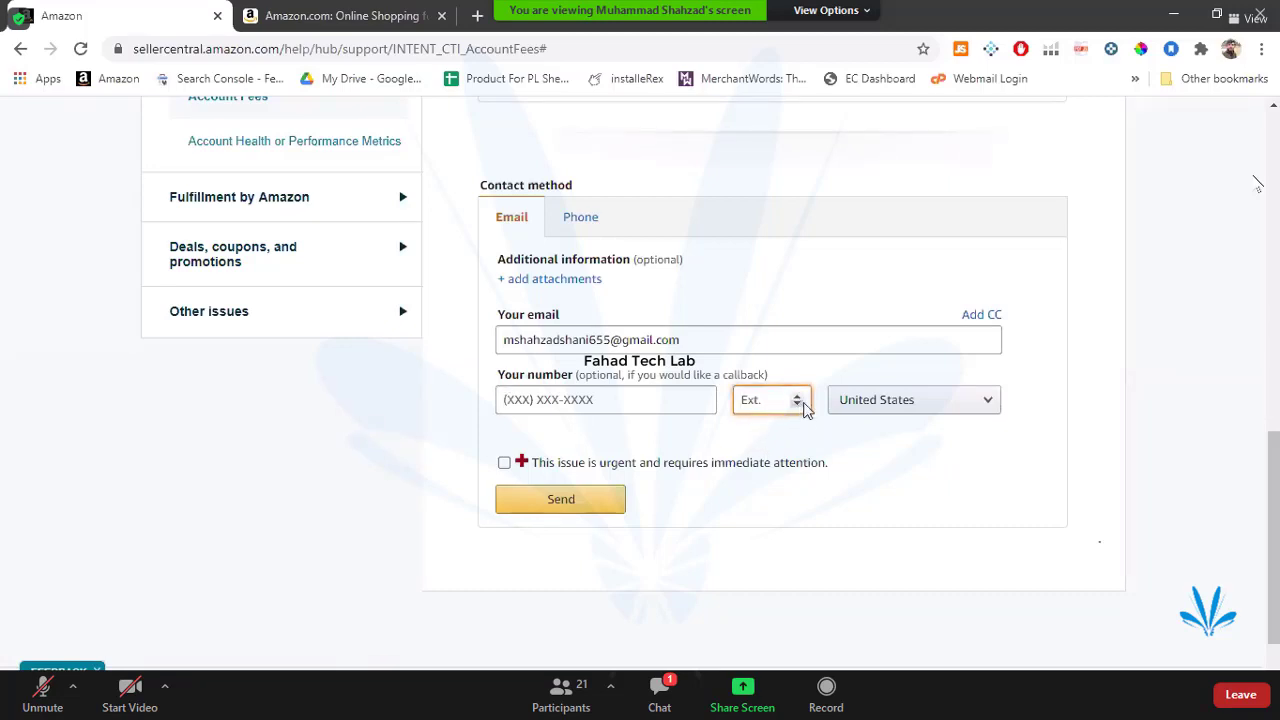
- Lower the phone extension to -1 and look through the countries offered for the callback number
left_click(801, 404)
left_click(894, 402)
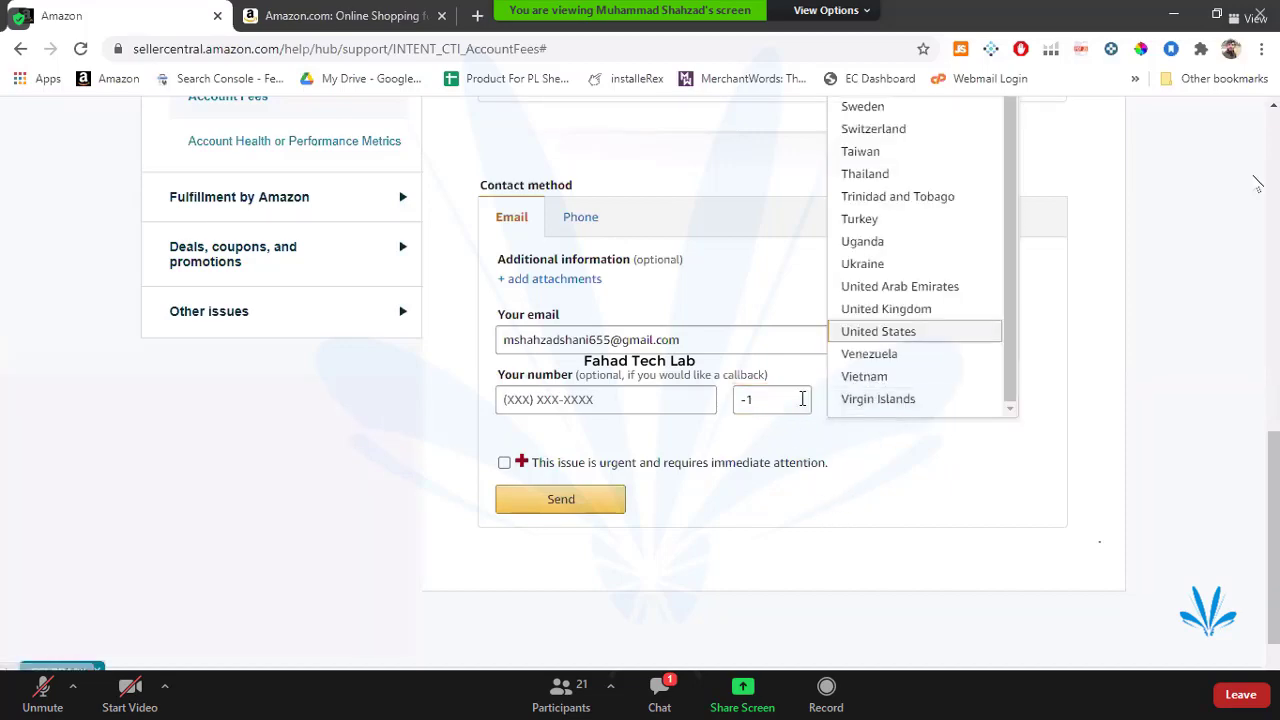
scroll(908, 303, "down", 1)
scroll(908, 297, "up", 5)
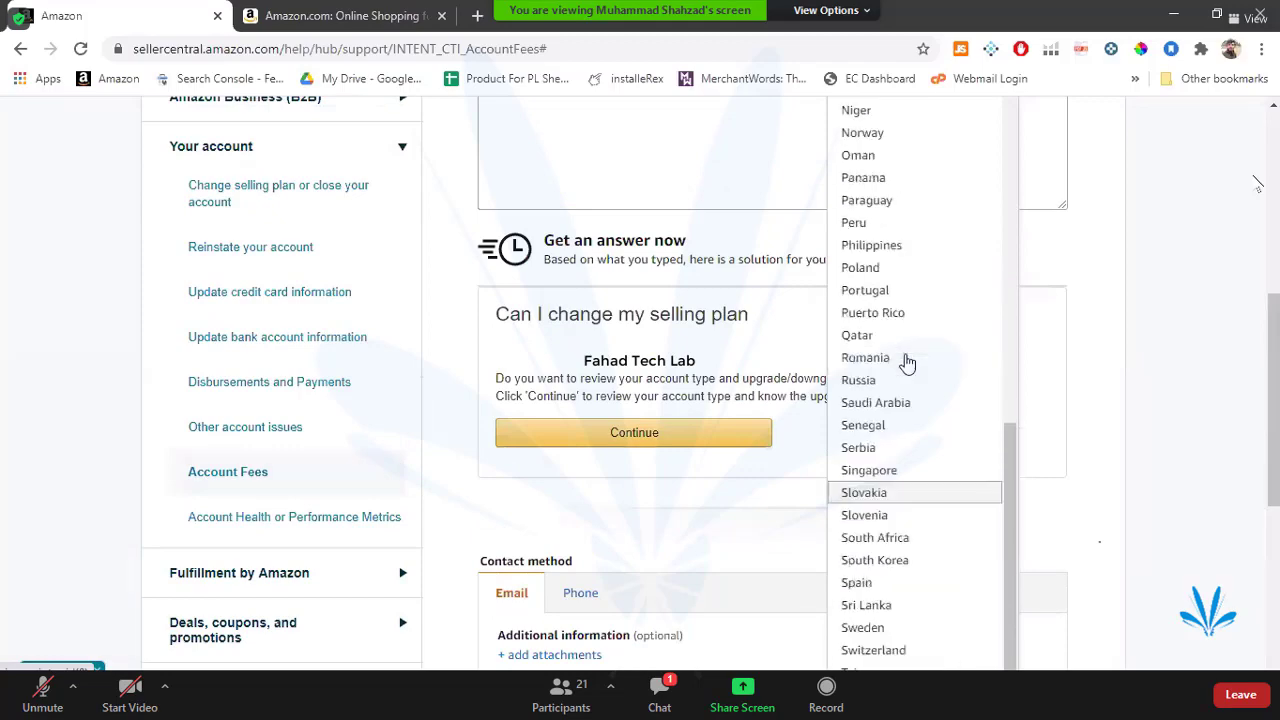
scroll(905, 365, "up", 6)
scroll(908, 400, "up", 4)
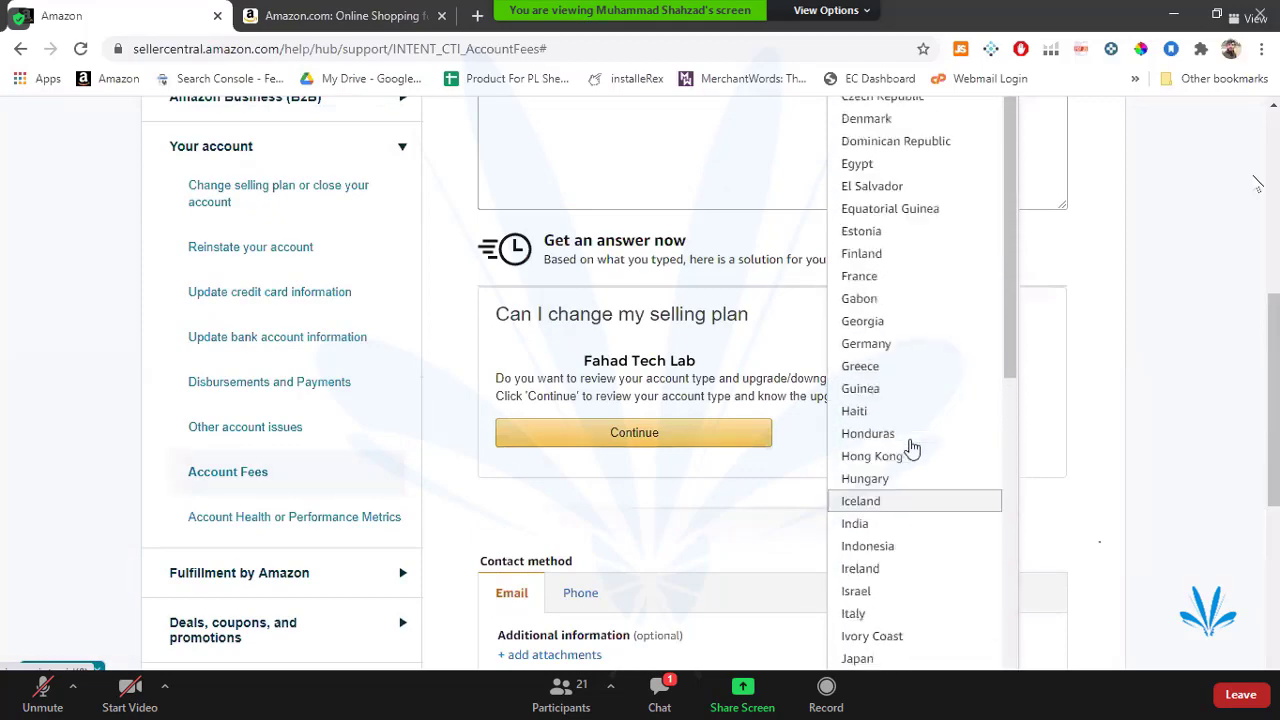
scroll(910, 447, "up", 5)
scroll(910, 445, "down", 6)
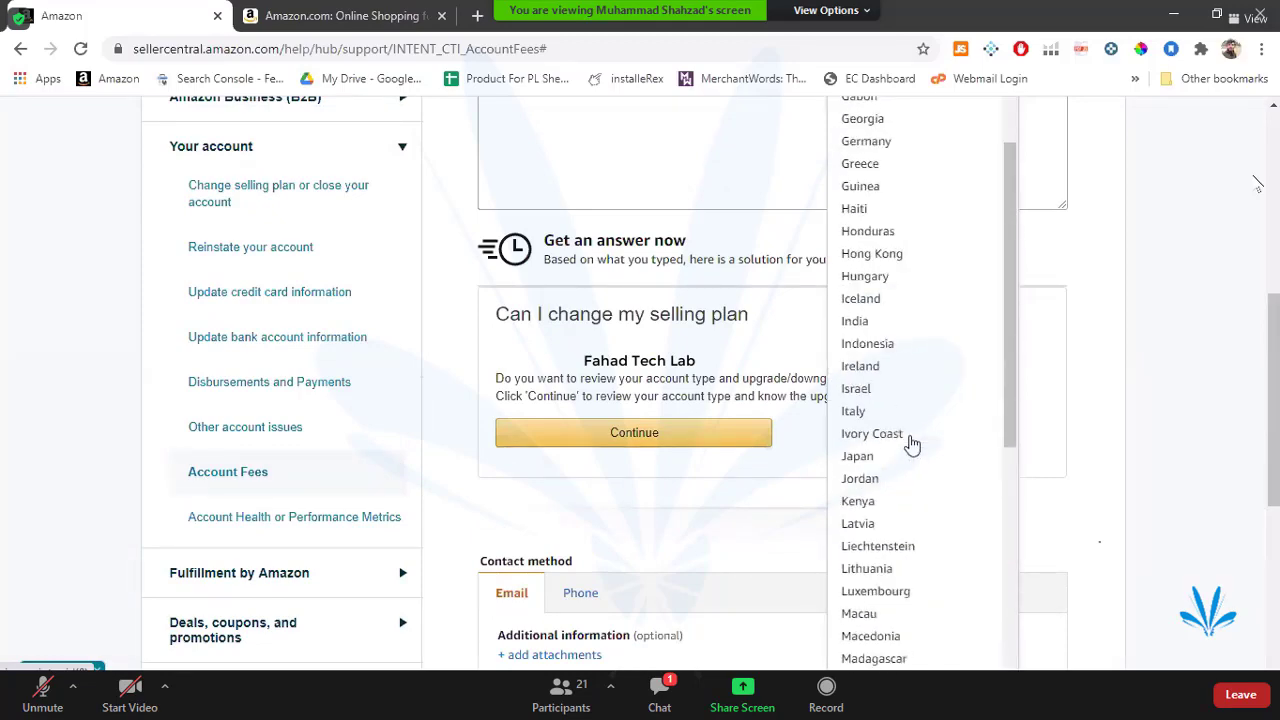
scroll(910, 443, "down", 7)
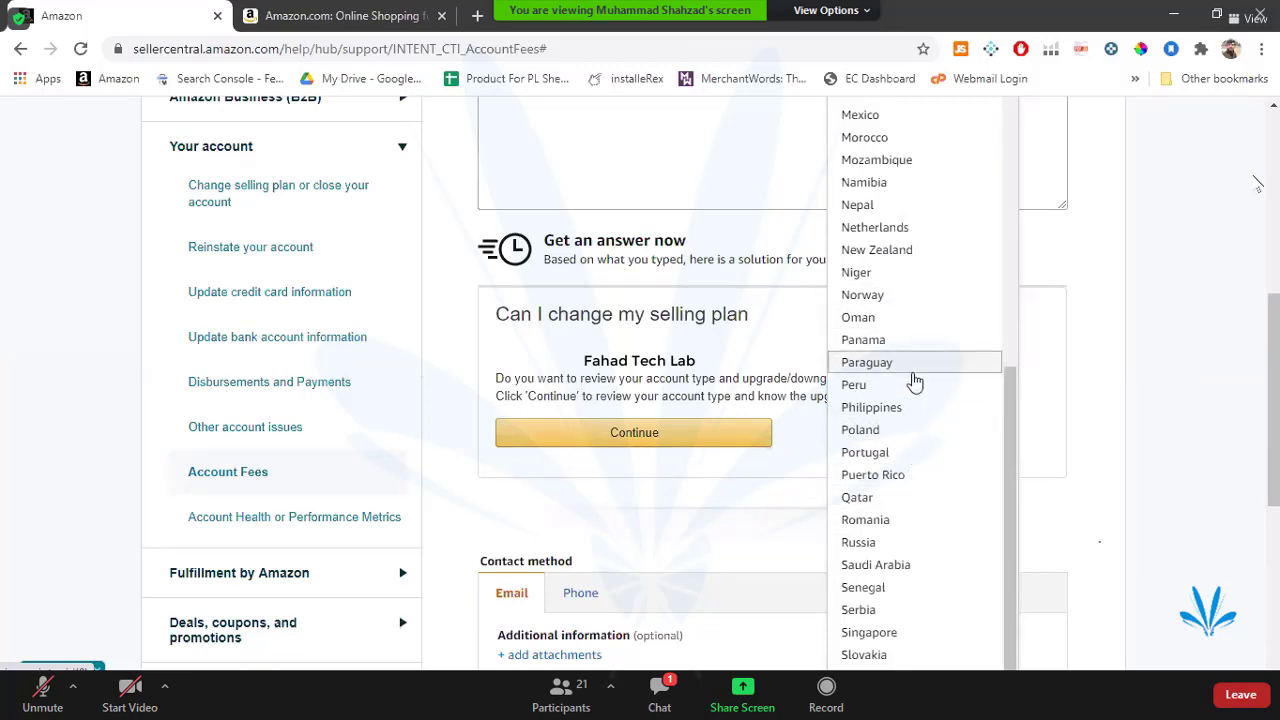
scroll(913, 380, "down", 2)
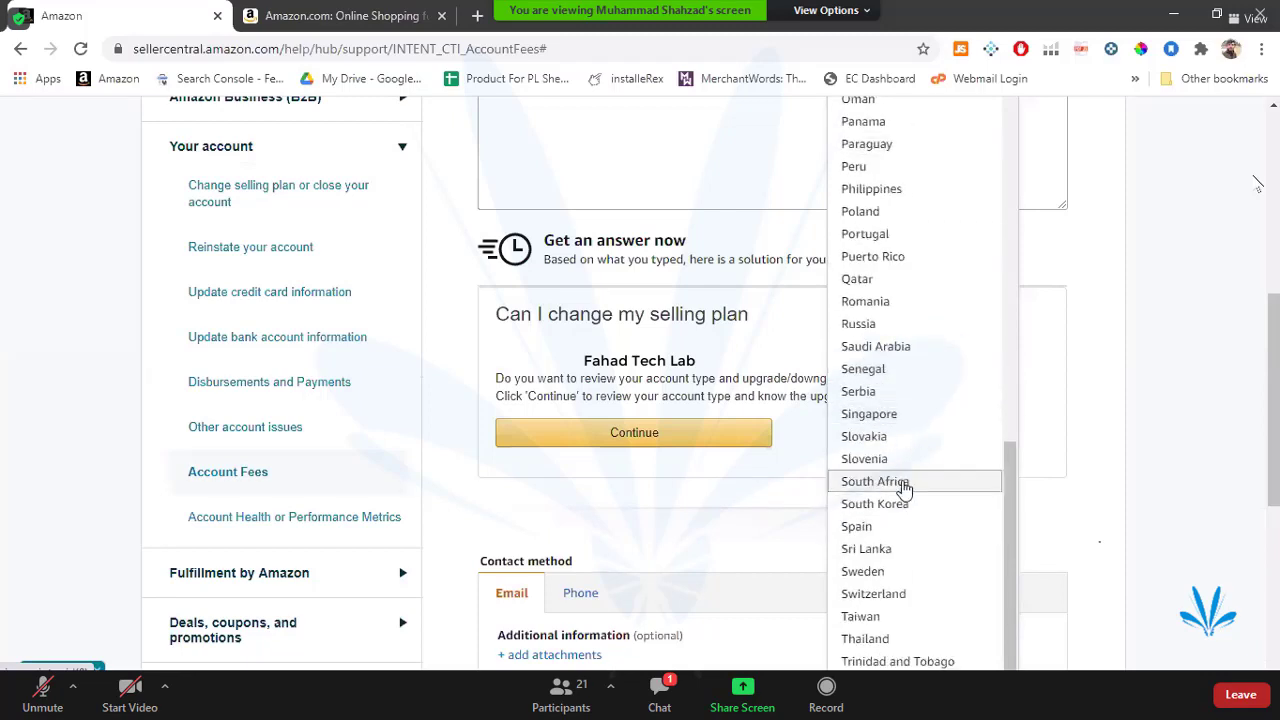
scroll(905, 485, "up", 6)
scroll(905, 488, "up", 9)
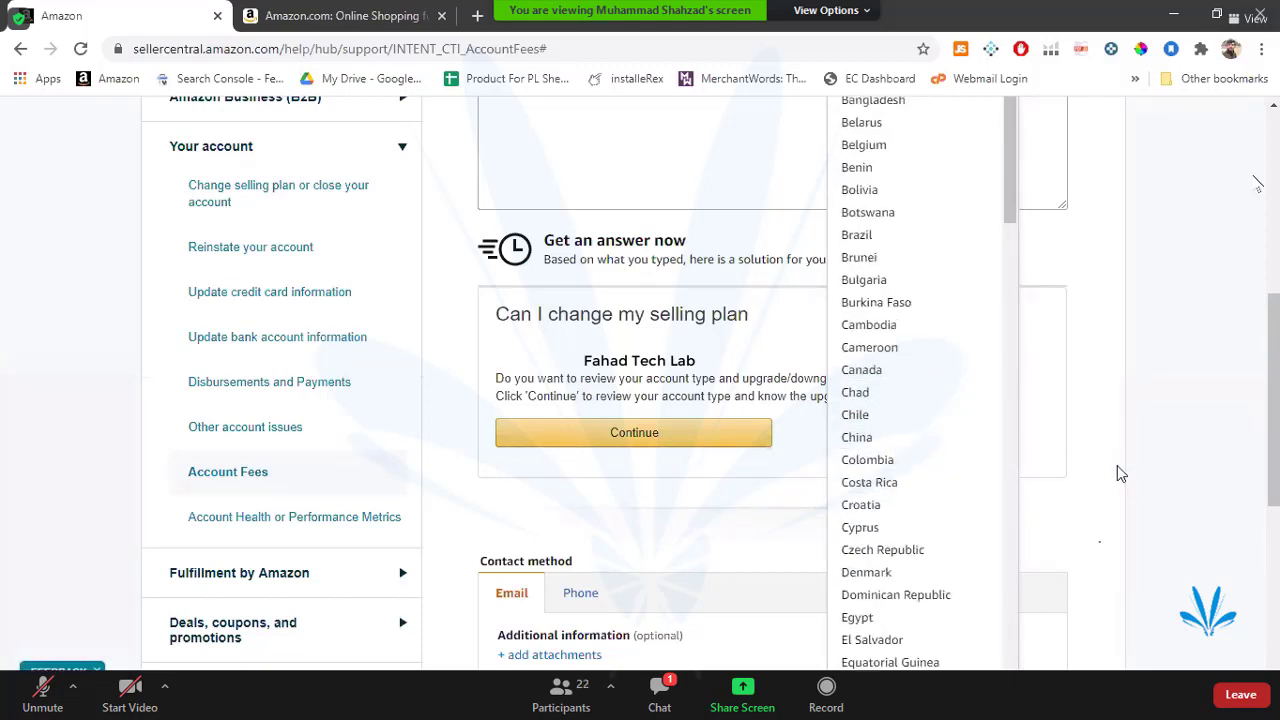
scroll(1100, 480, "down", 2)
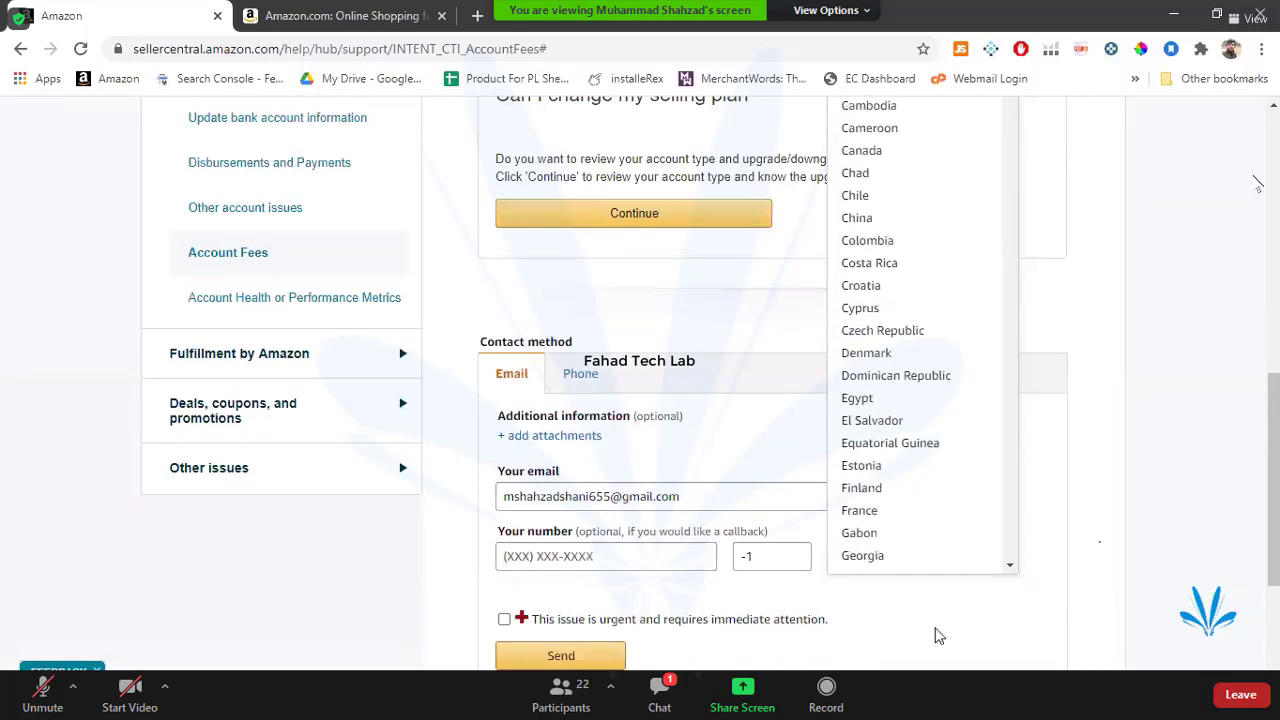
left_click(931, 627)
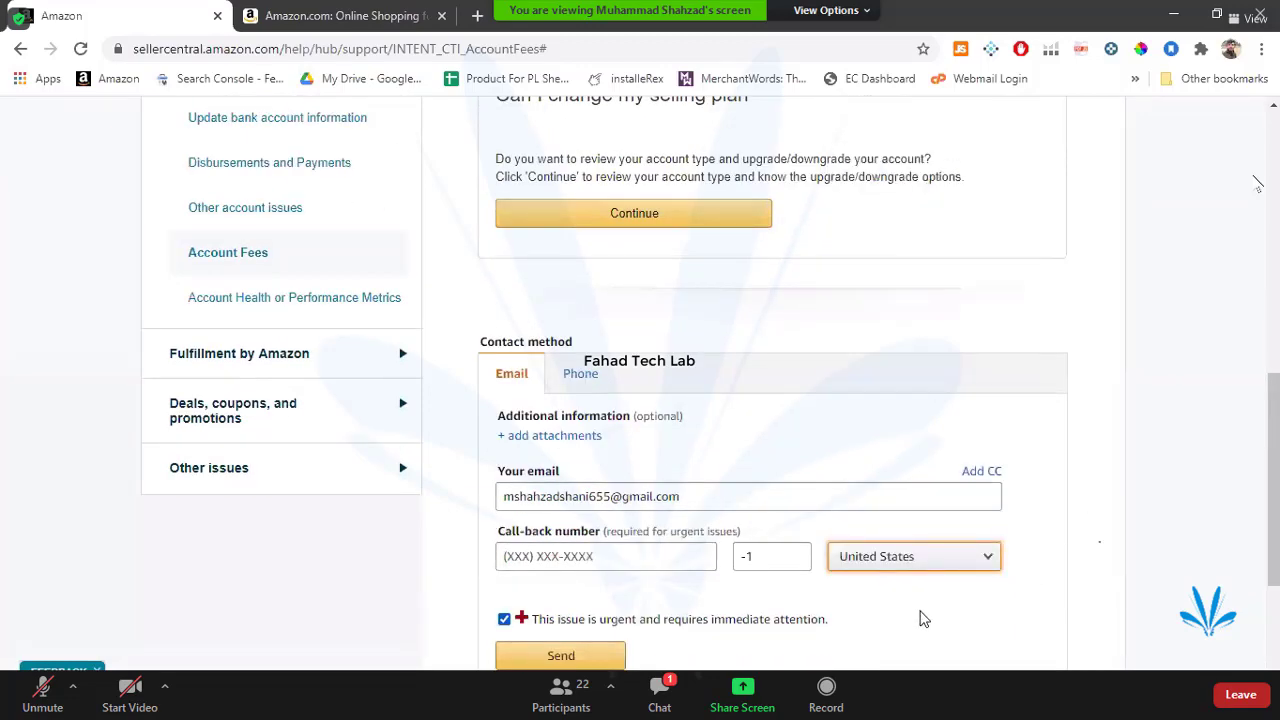
- Clear the urgent mark on the issue and review the rest of the email contact form
left_click(506, 619)
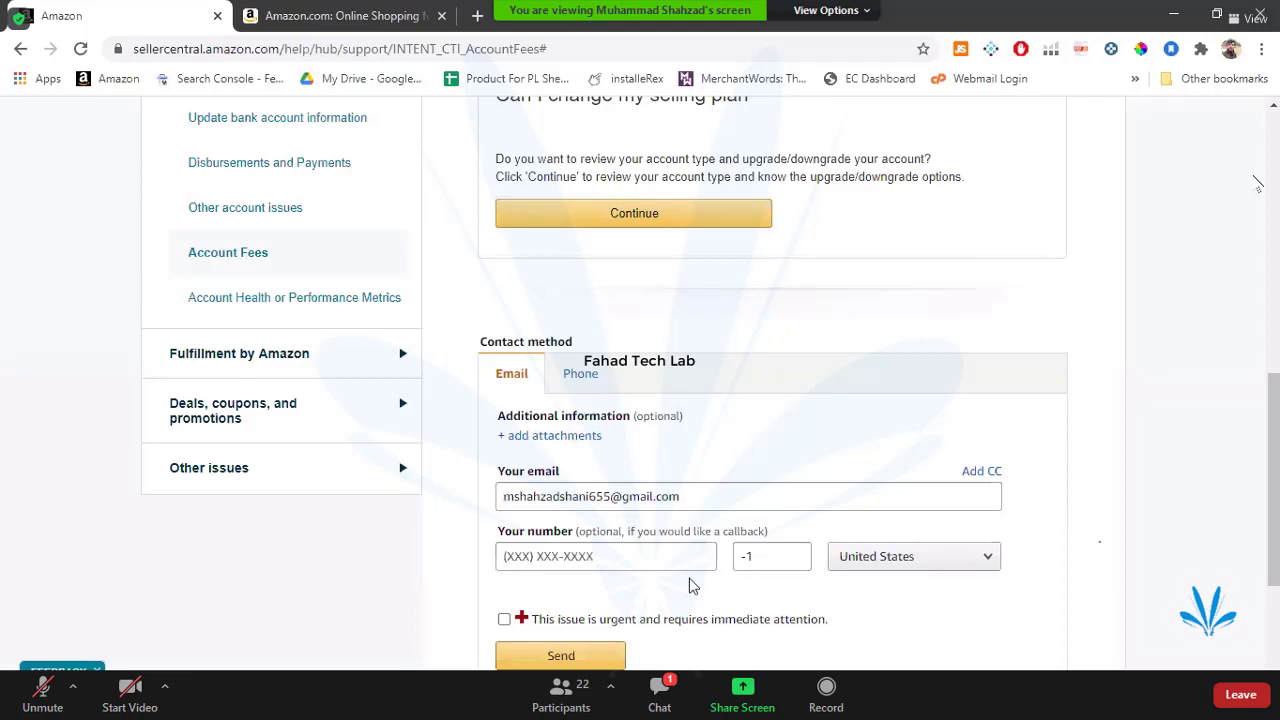
scroll(690, 585, "down", 2)
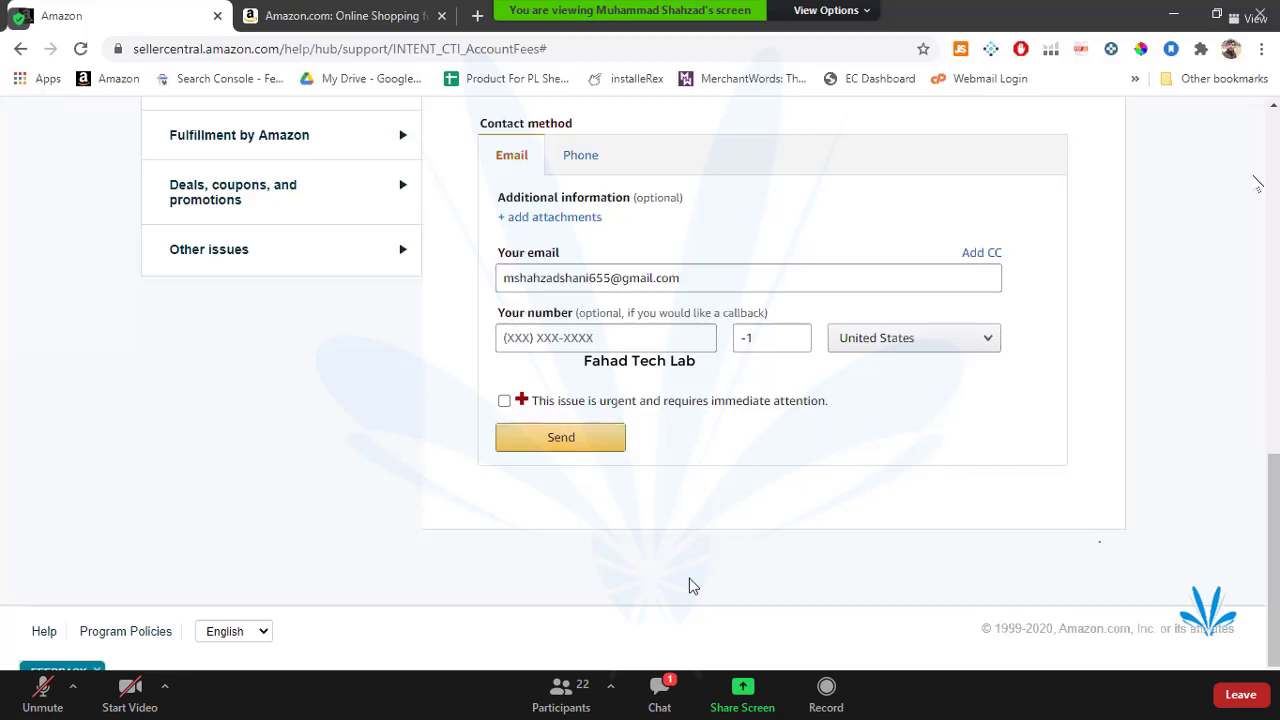
scroll(693, 586, "up", 2)
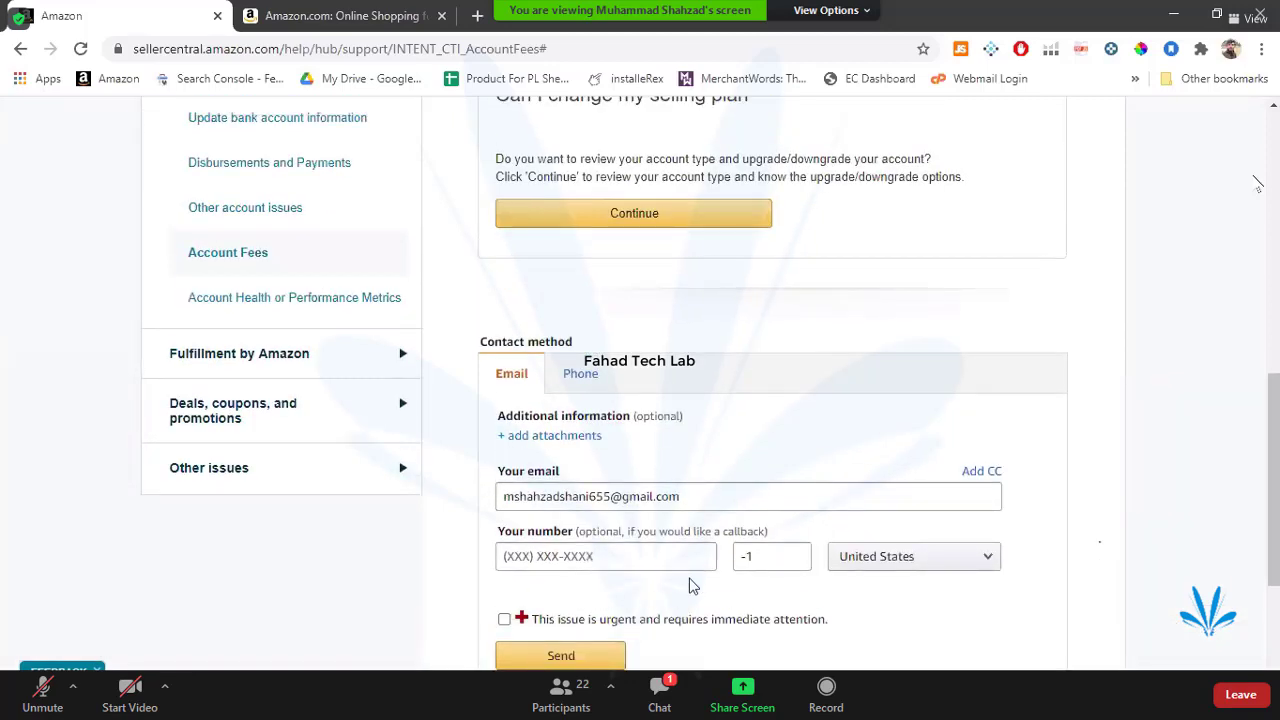
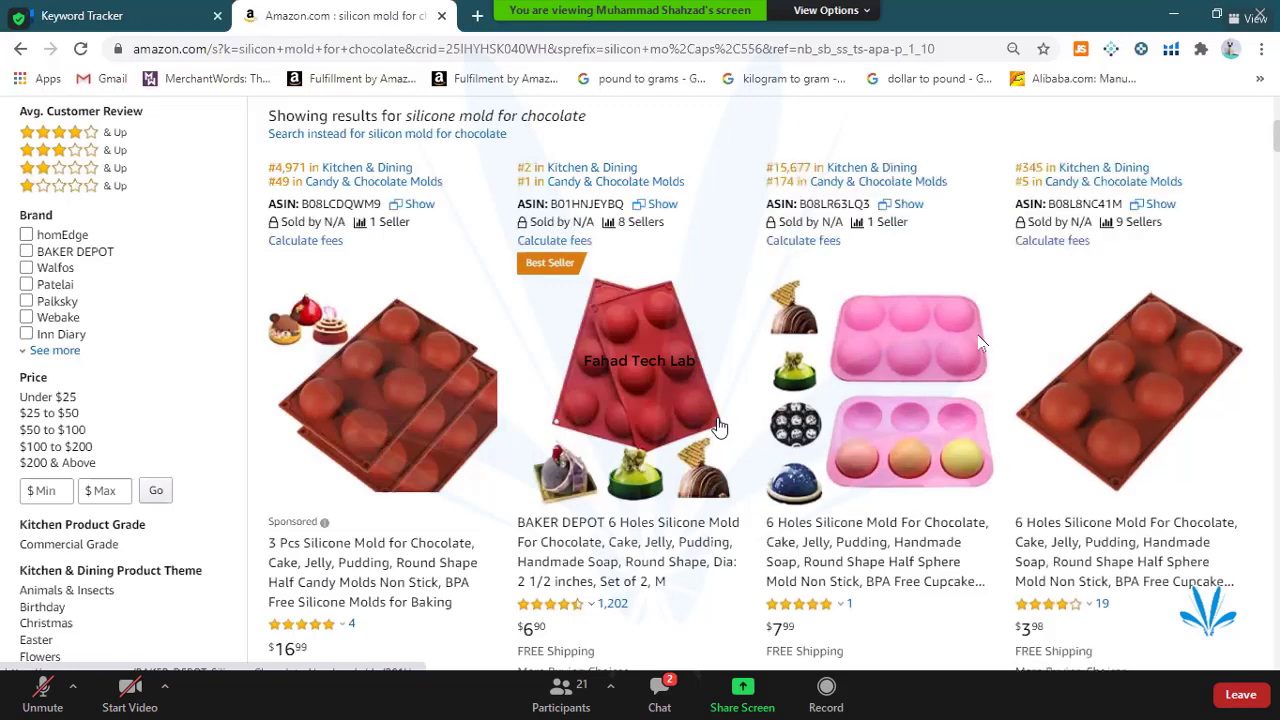
- Copy "silicon mold" from the current search and search Amazon for it in a new tab
scroll(718, 427, "up", 5)
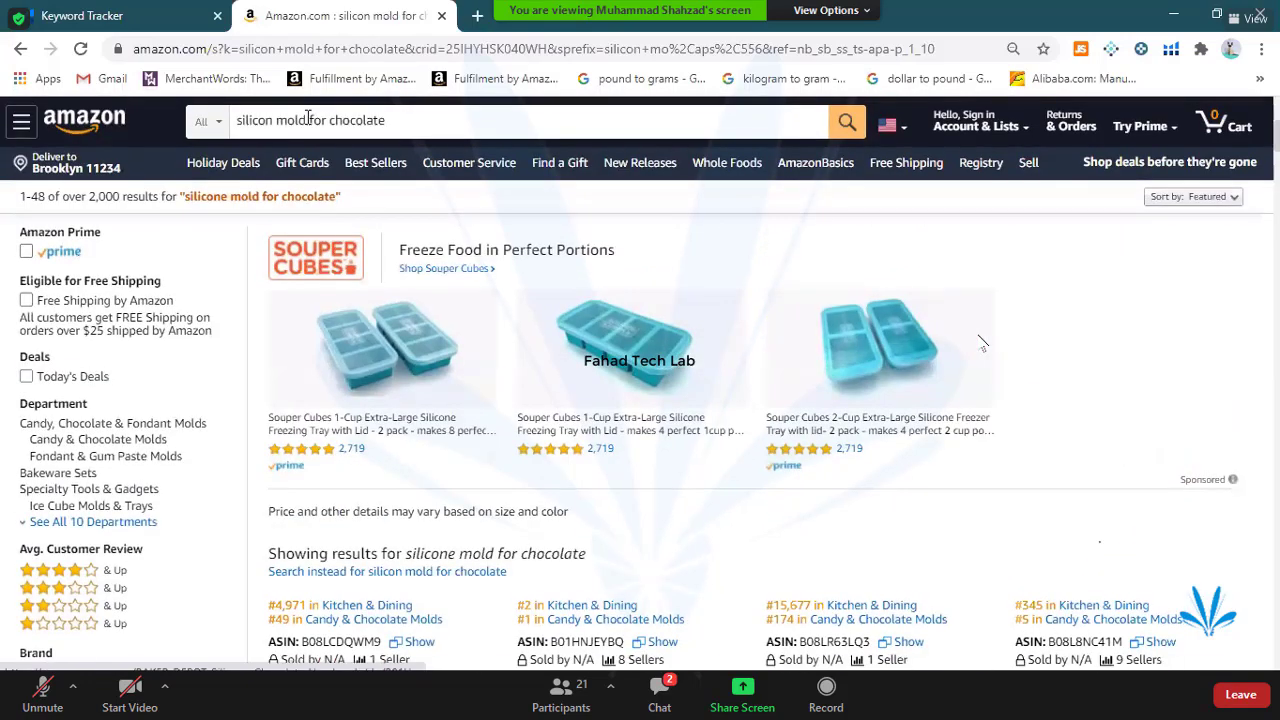
left_click_drag(306, 120, 236, 122)
key("ctrl+c")
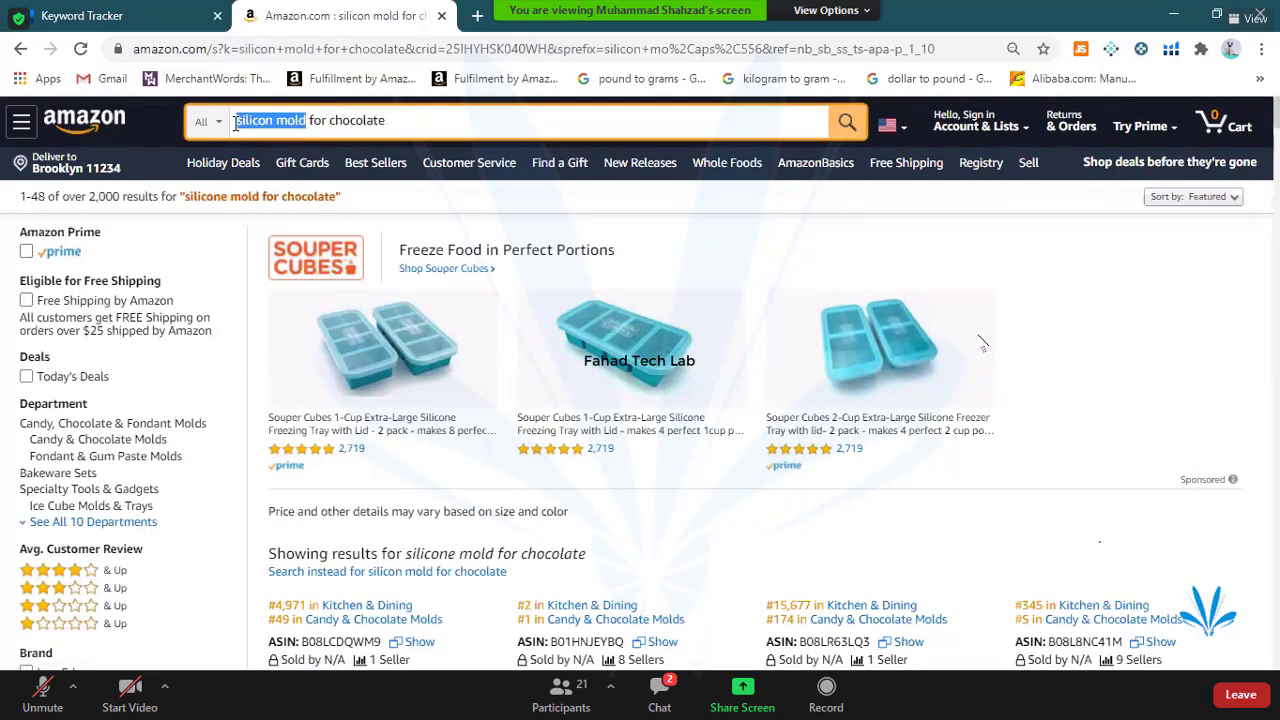
left_click(88, 122, "ctrl")
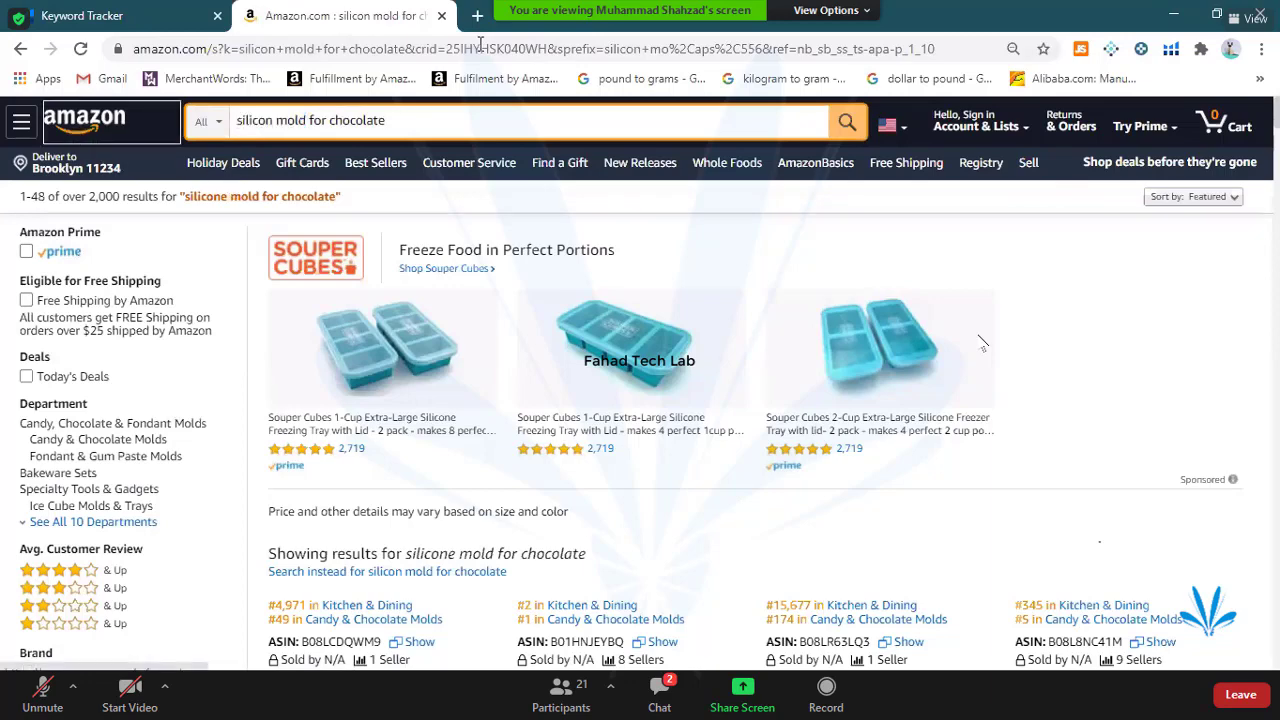
left_click(515, 22)
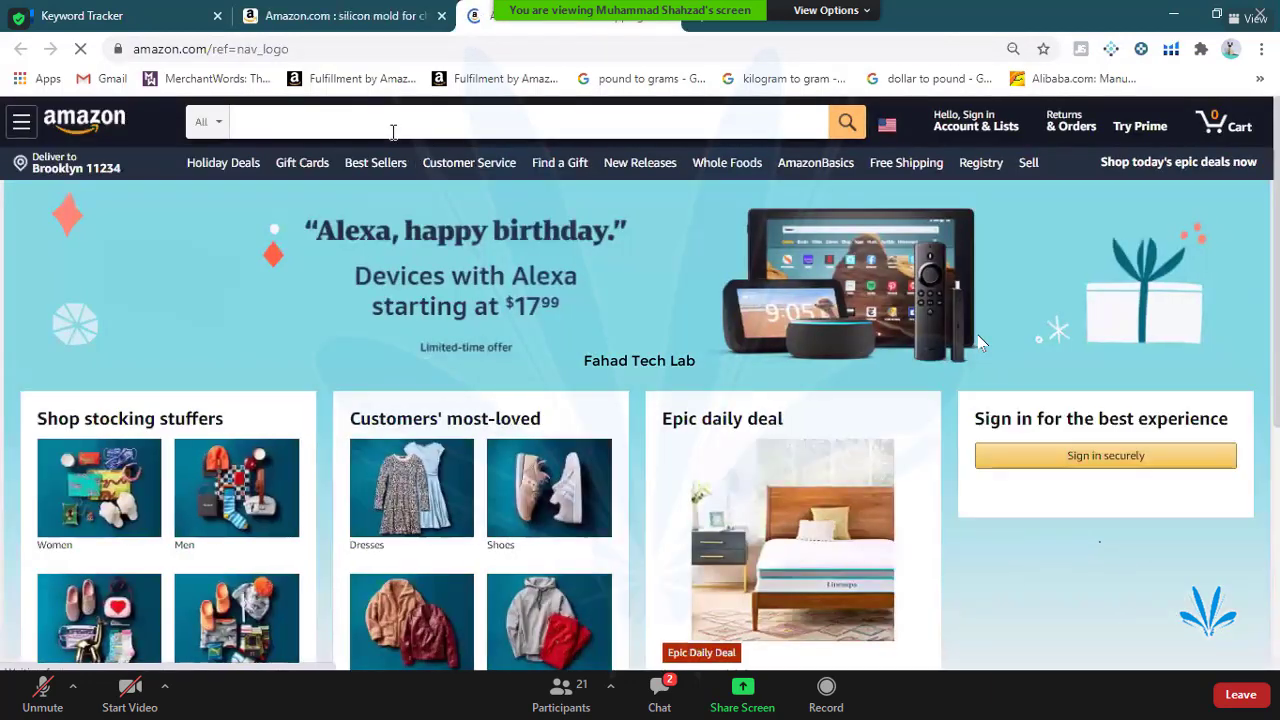
left_click(393, 122)
key("ctrl+v")
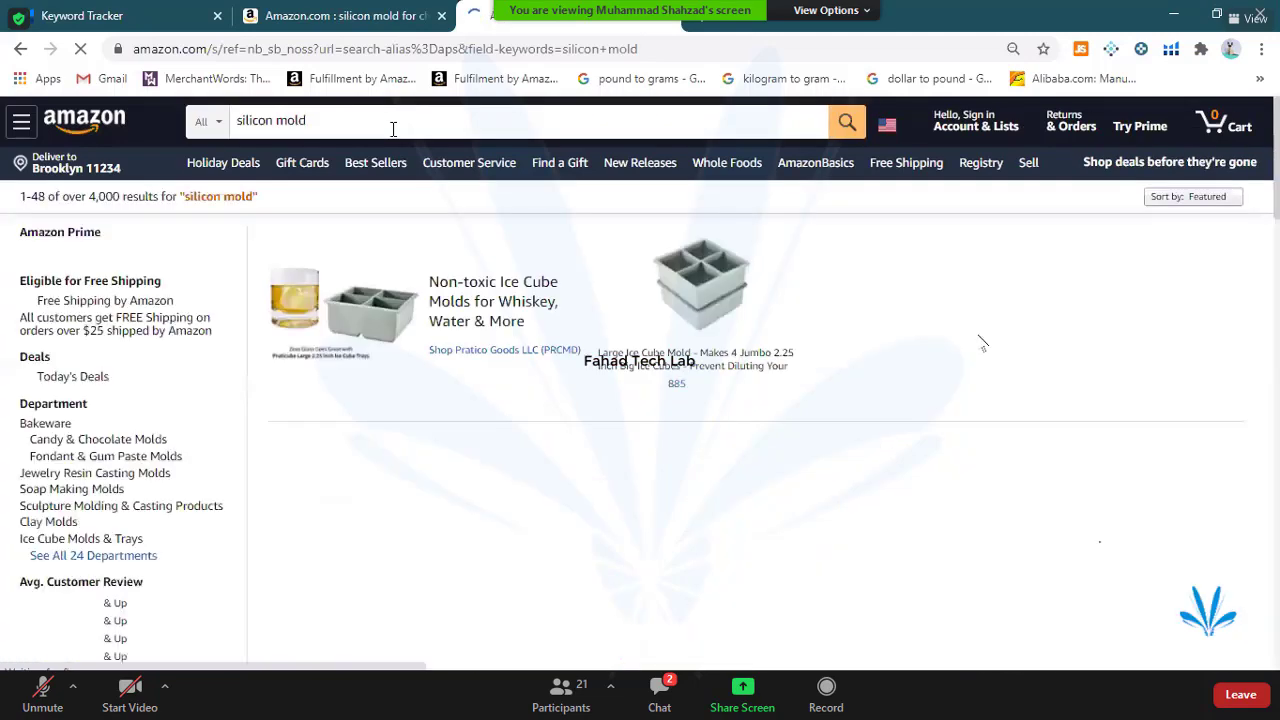
scroll(514, 370, "down", 2)
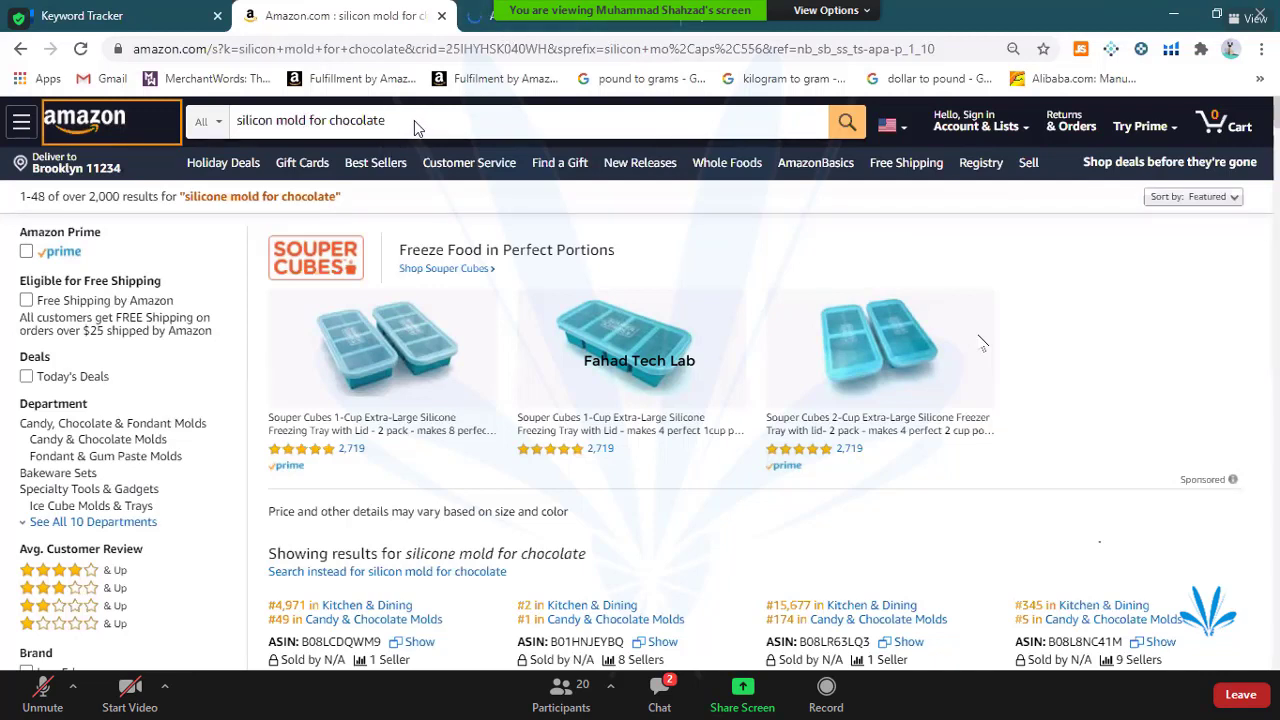
- Take the word "chocolate" from the first search and change the new tab's search to "chocolate mold"
double_click(363, 119)
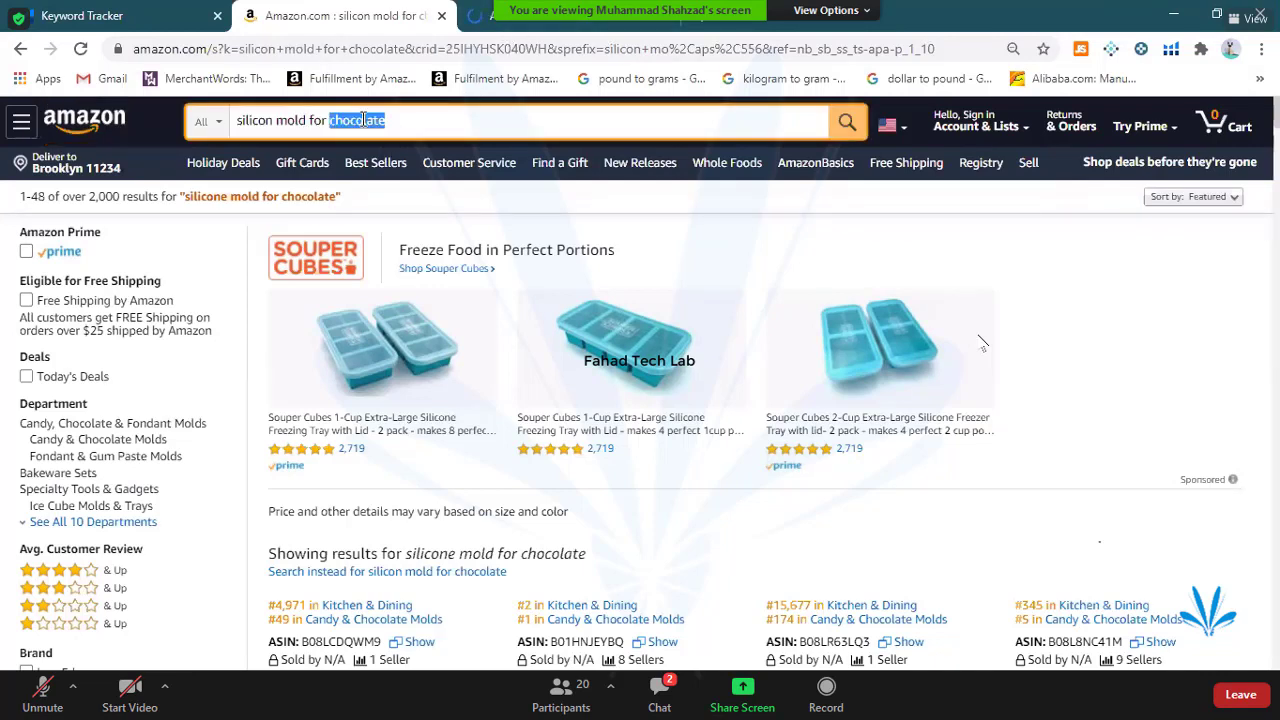
key("BackSpace")
key("Return")
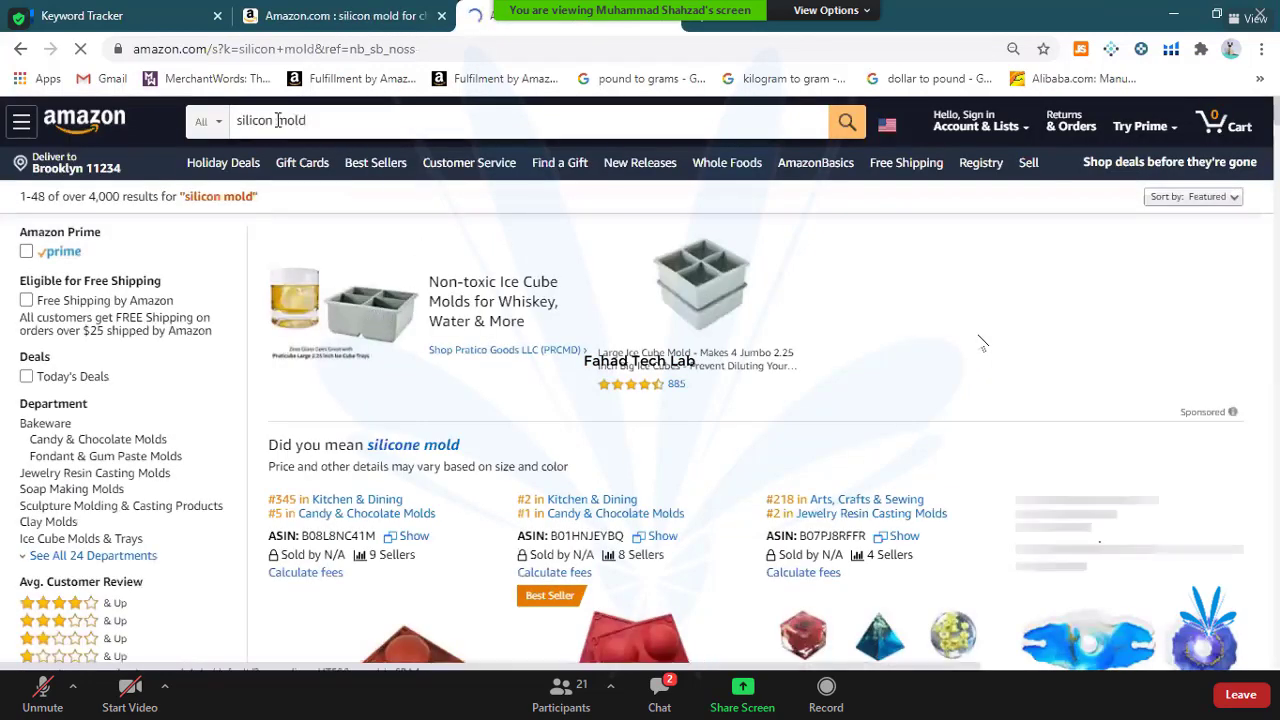
double_click(236, 120)
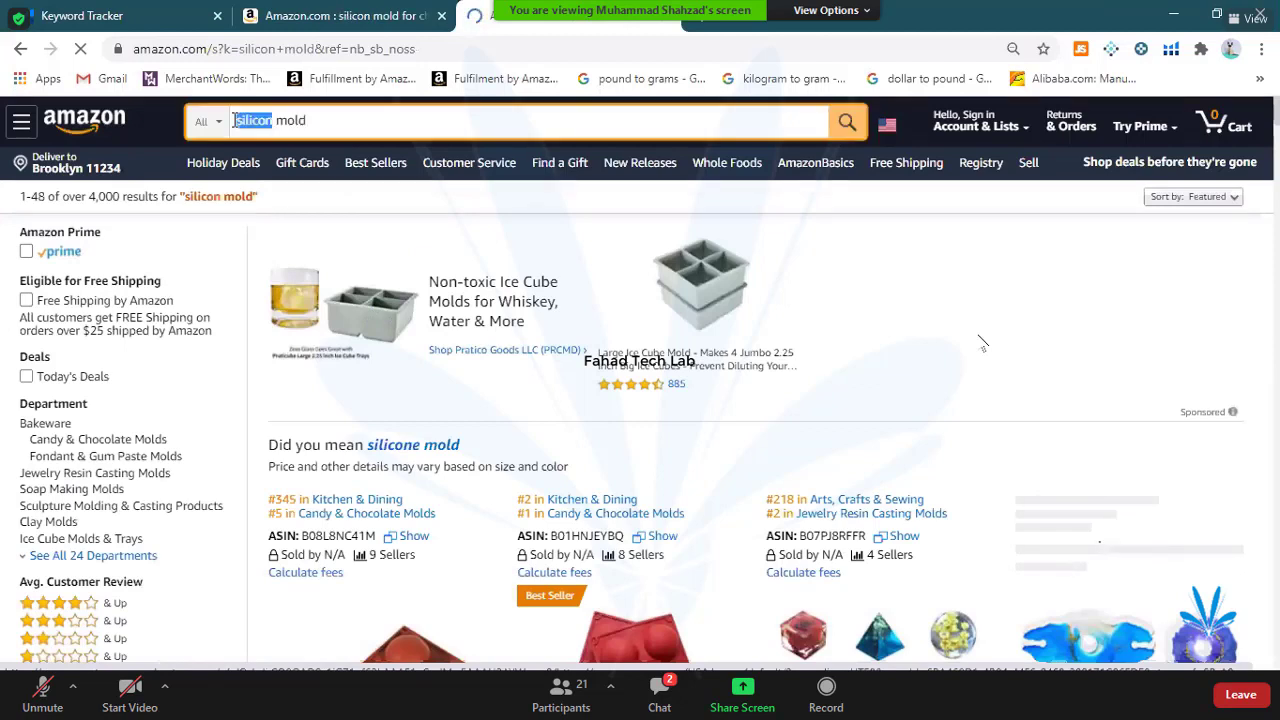
type("chocolate")
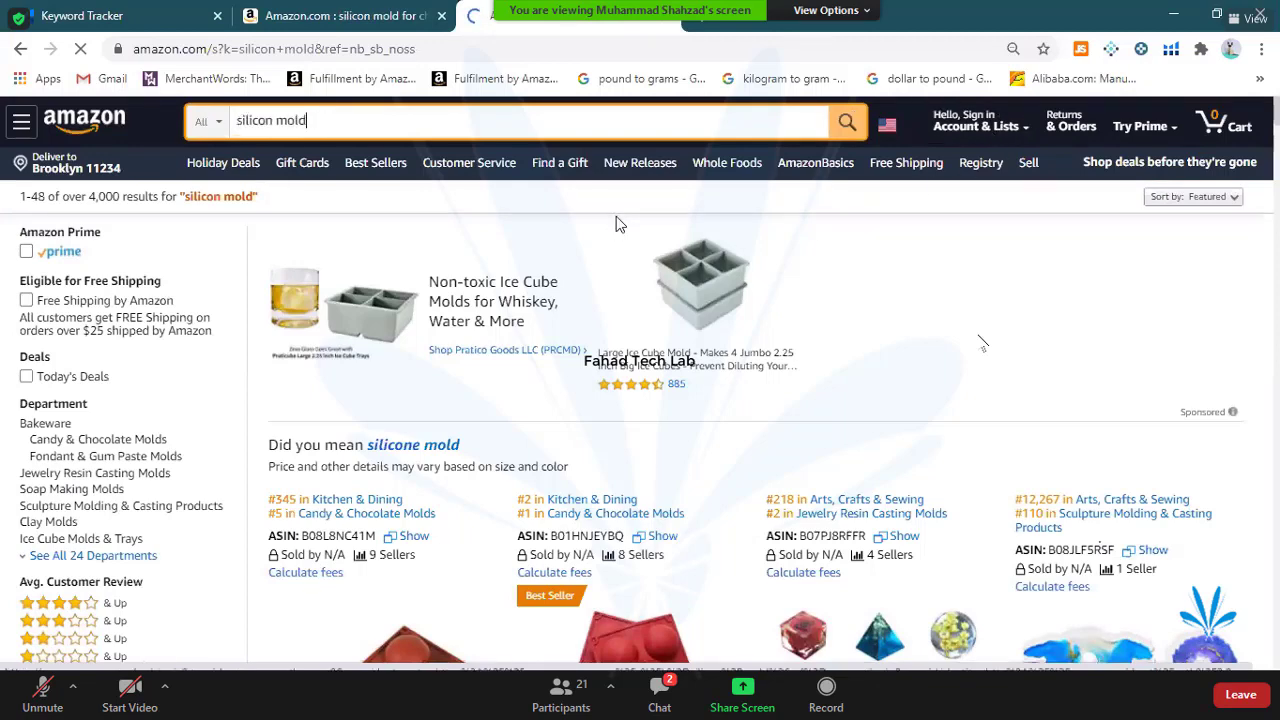
left_click(843, 122)
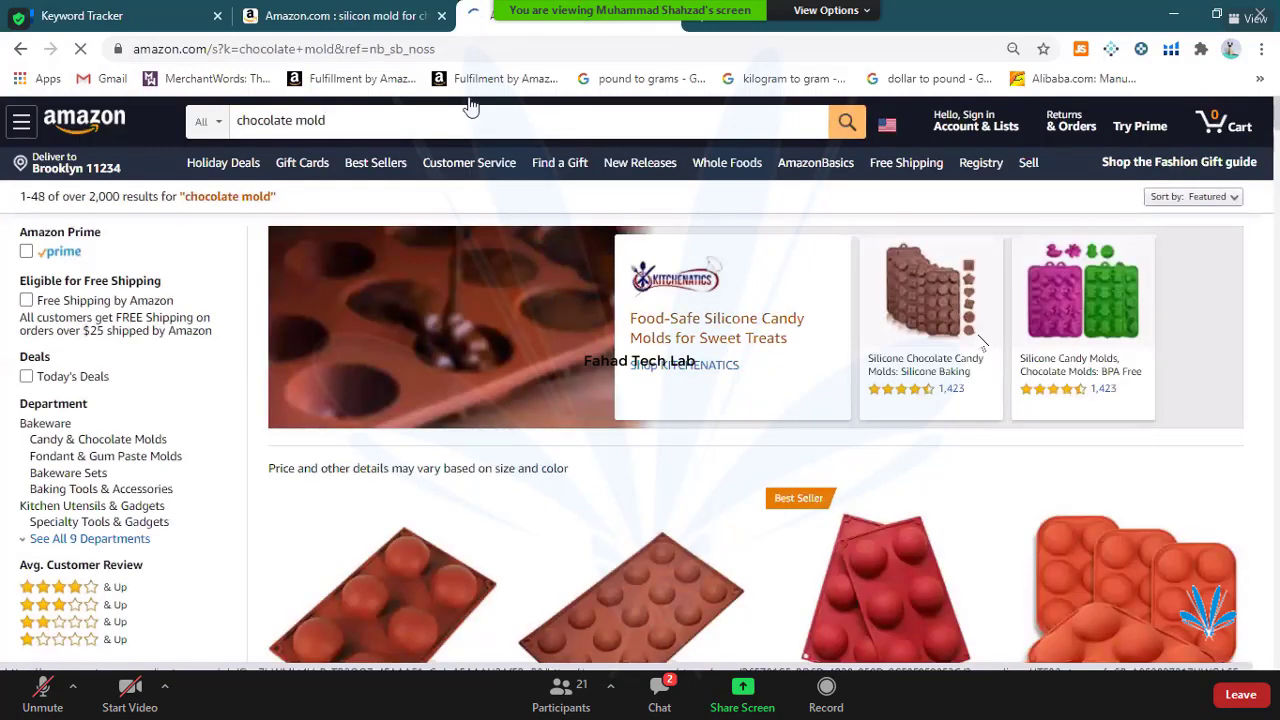
- Compare the "chocolate mold" results with the "silicon mold for chocolate" results in the other tab
left_click(374, 22)
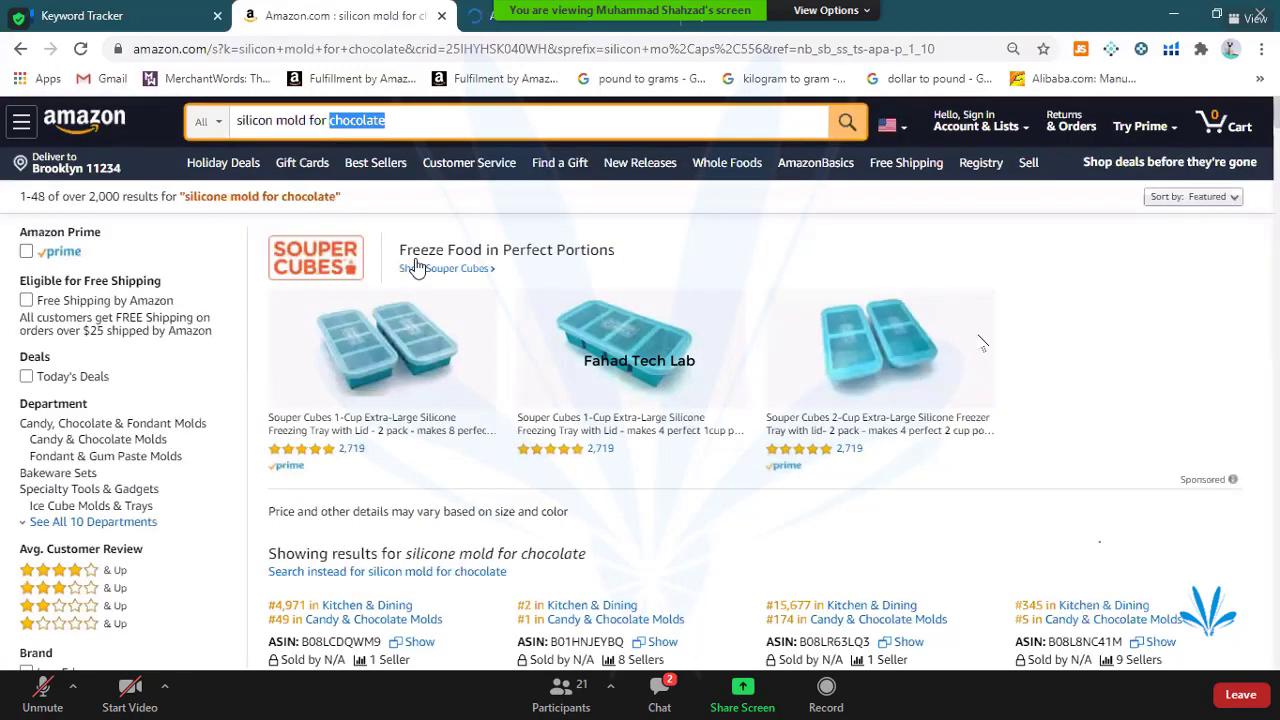
left_click(518, 24)
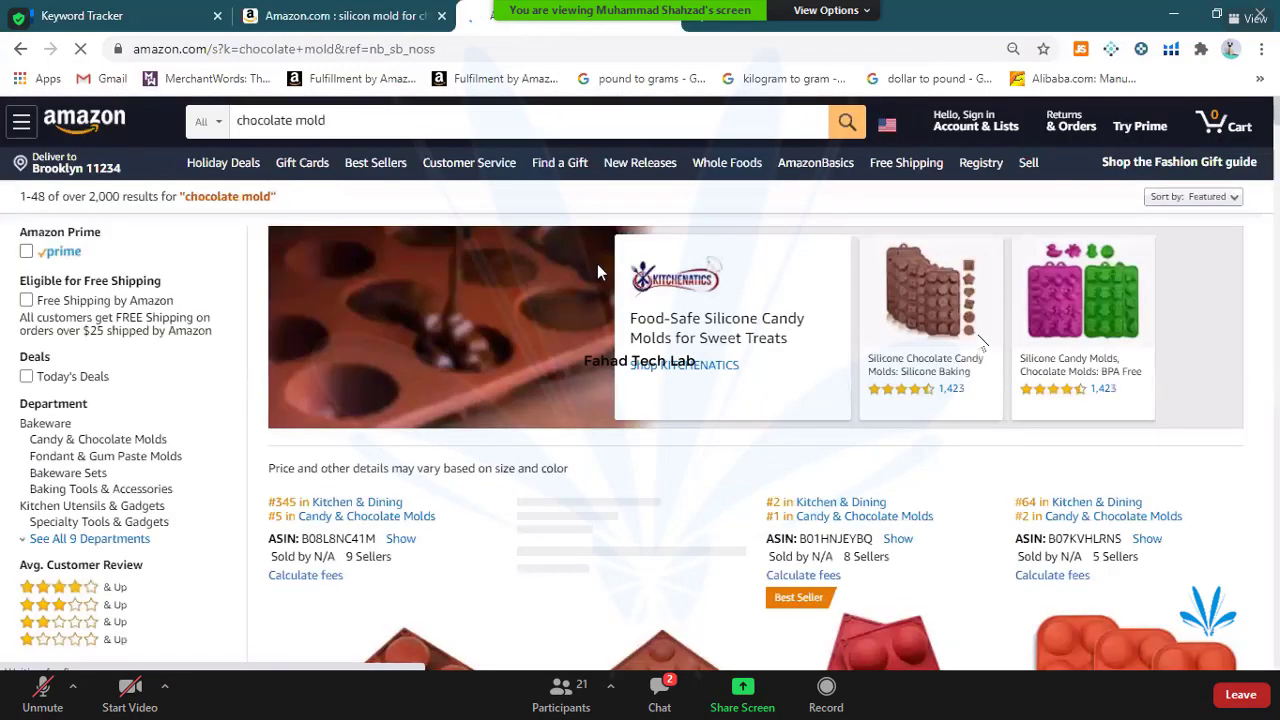
scroll(622, 310, "down", 6)
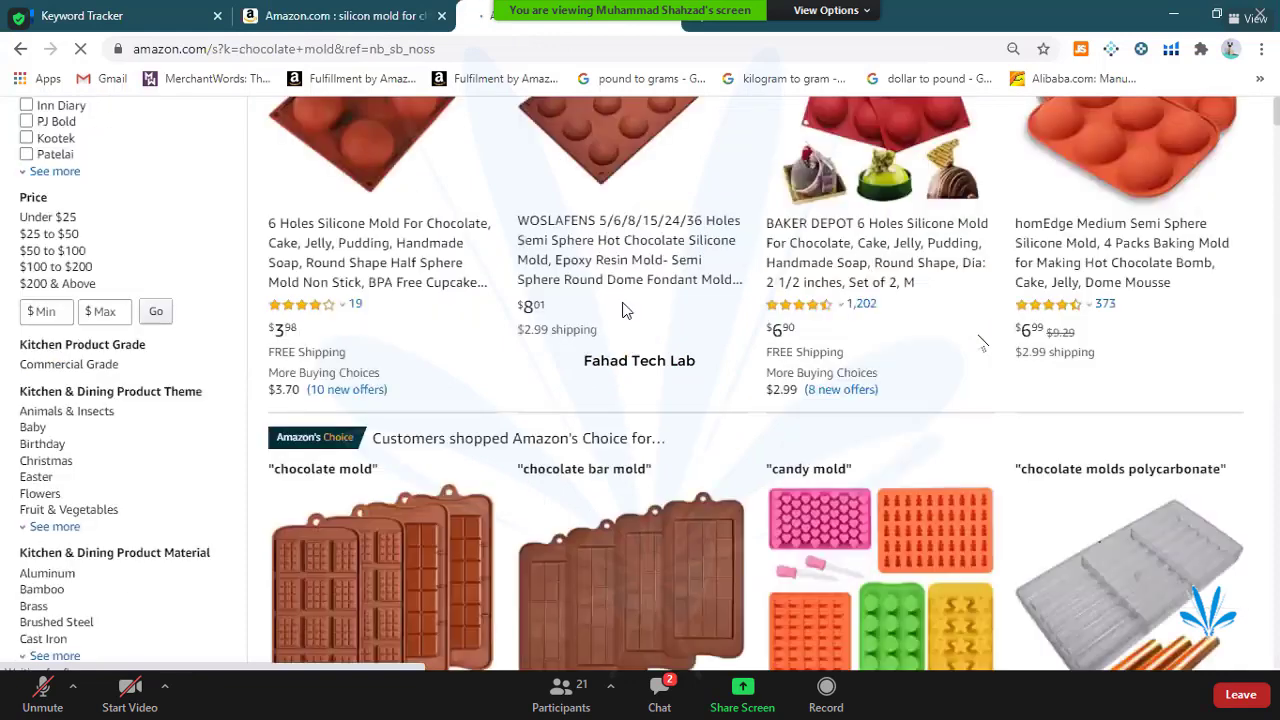
scroll(622, 310, "down", 3)
scroll(622, 250, "up", 10)
key("ctrl+shift+Tab")
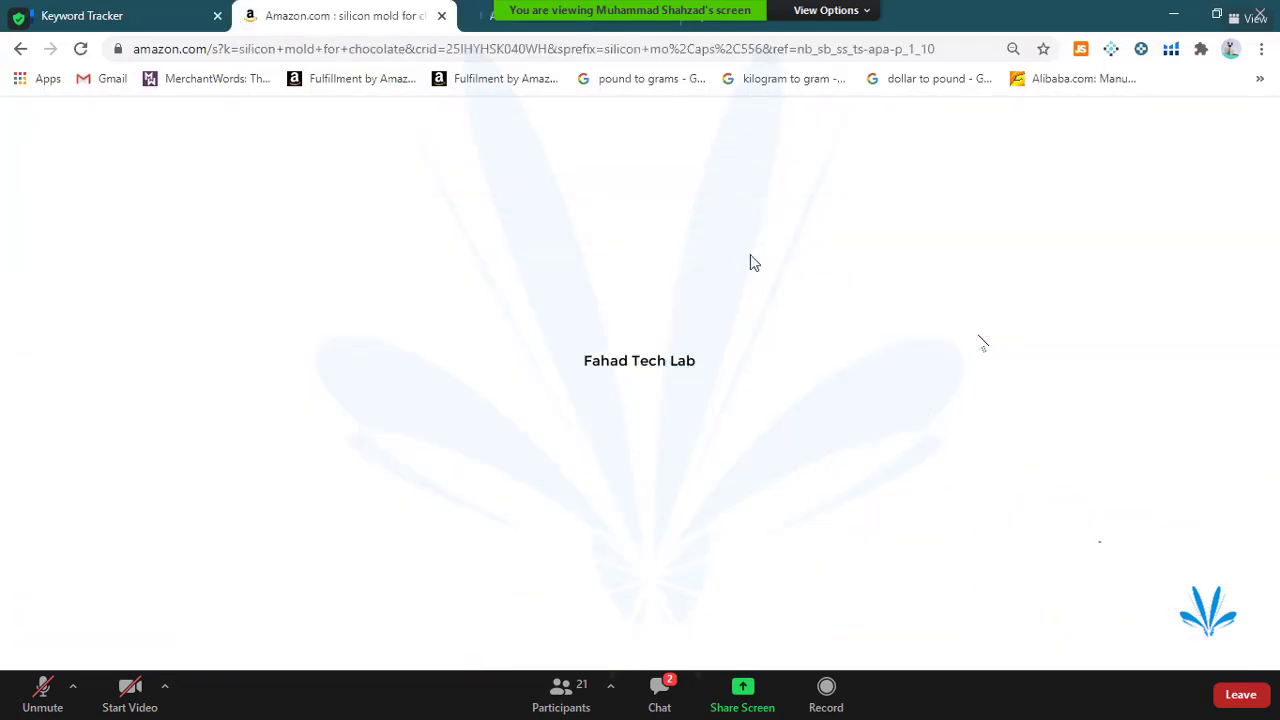
- Run the Helium 10 Xray product research on the "silicon mold for chocolate" results and on the "chocolate mold" results
left_click(1176, 54)
left_click(957, 203)
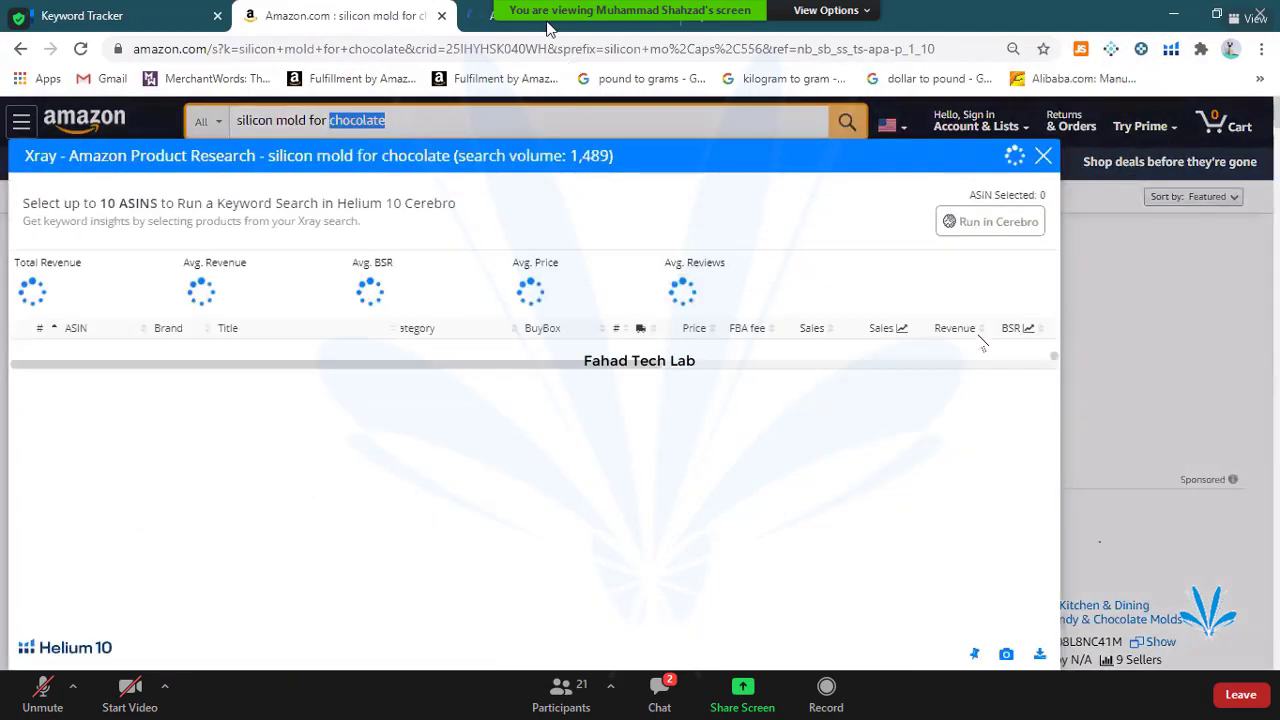
left_click(548, 22)
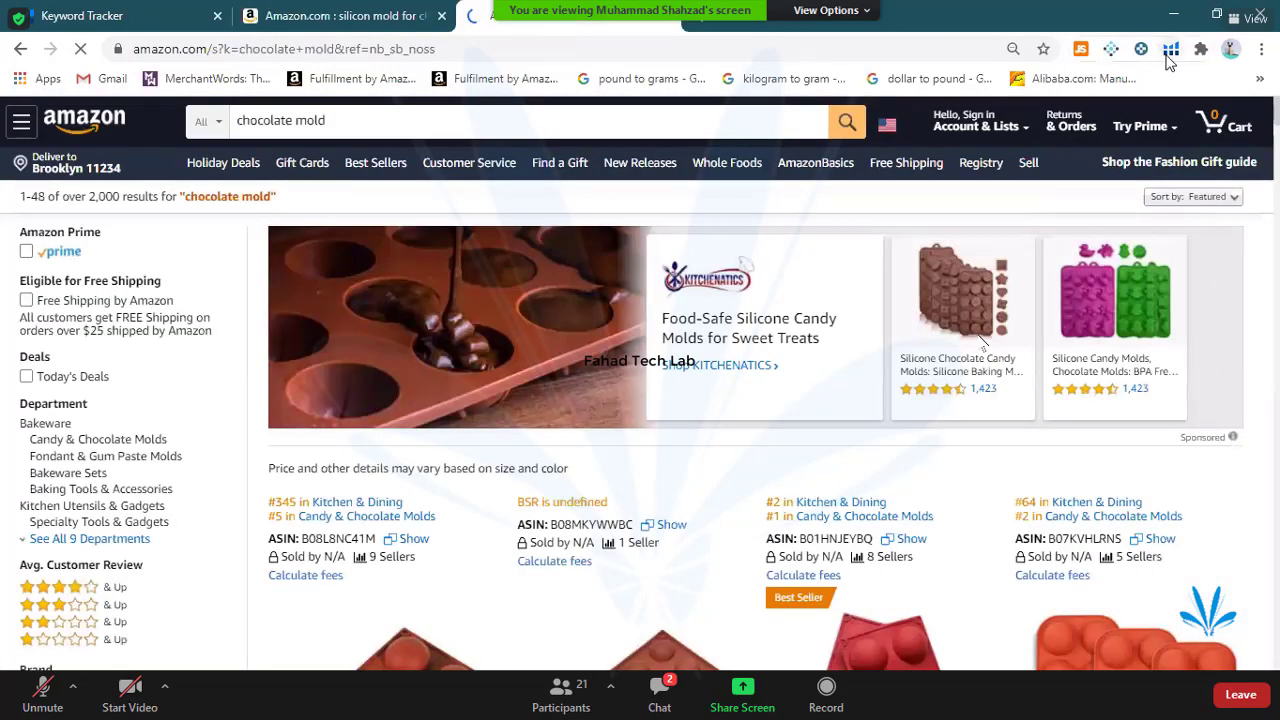
left_click(1168, 54)
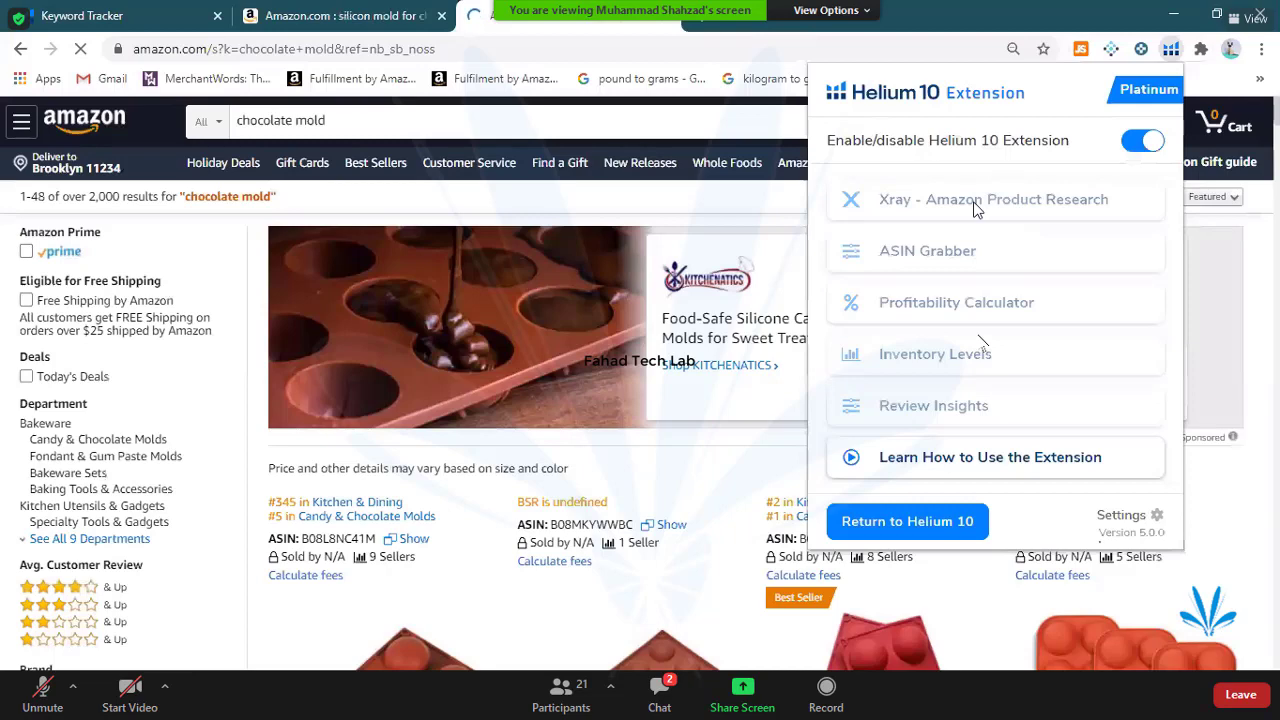
left_click(975, 205)
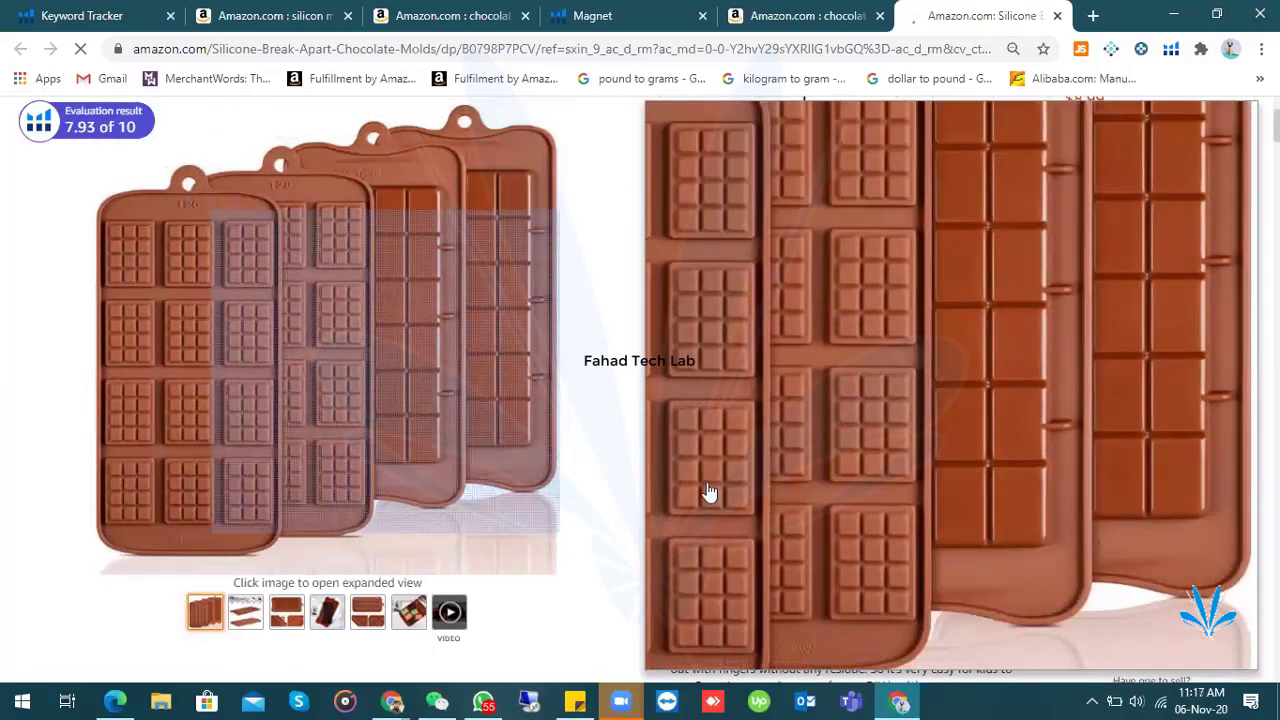
- Examine the break-apart chocolate mold listing's price and sales rank chart, revenue calculator and price history
scroll(705, 462, "down", 10)
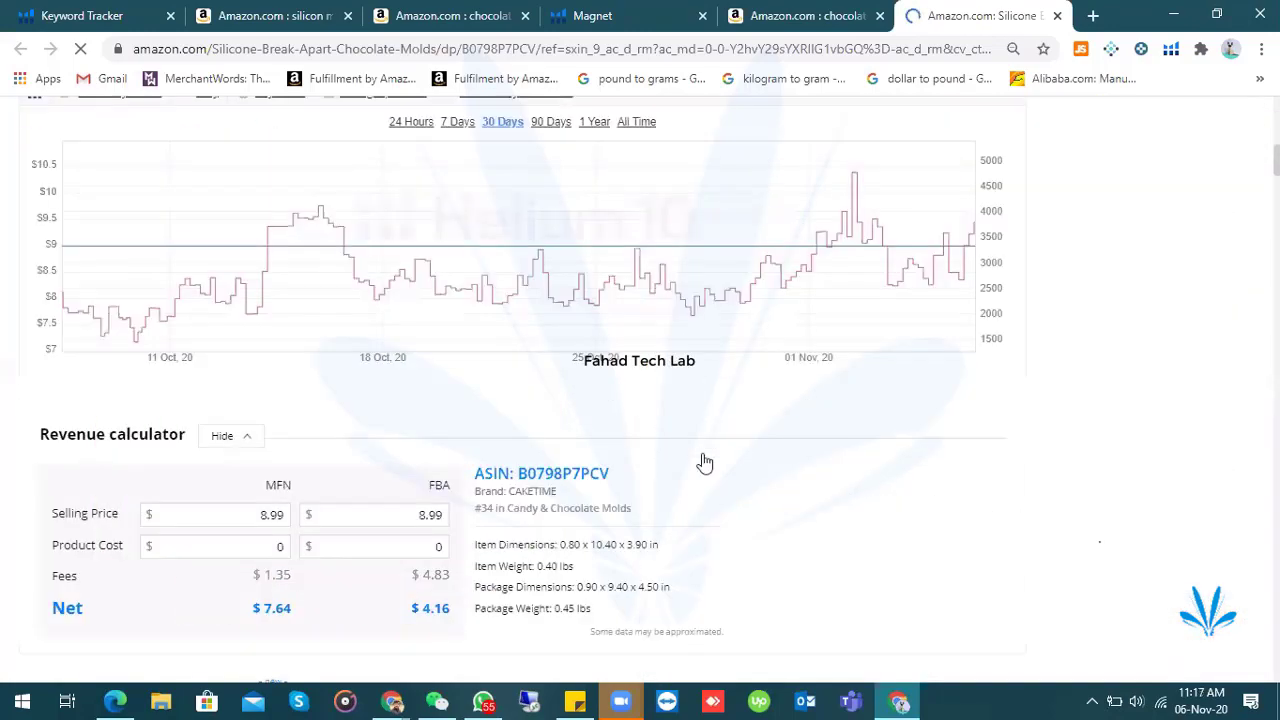
scroll(705, 462, "up", 2)
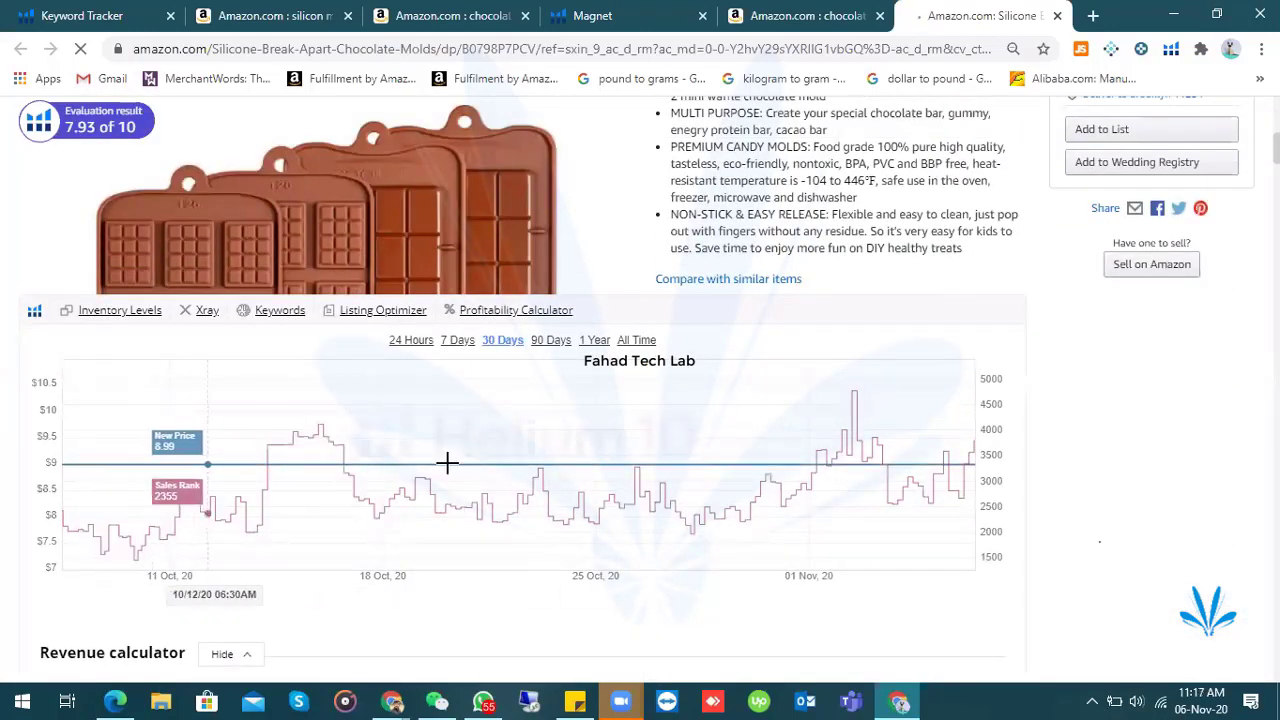
scroll(600, 480, "down", 4)
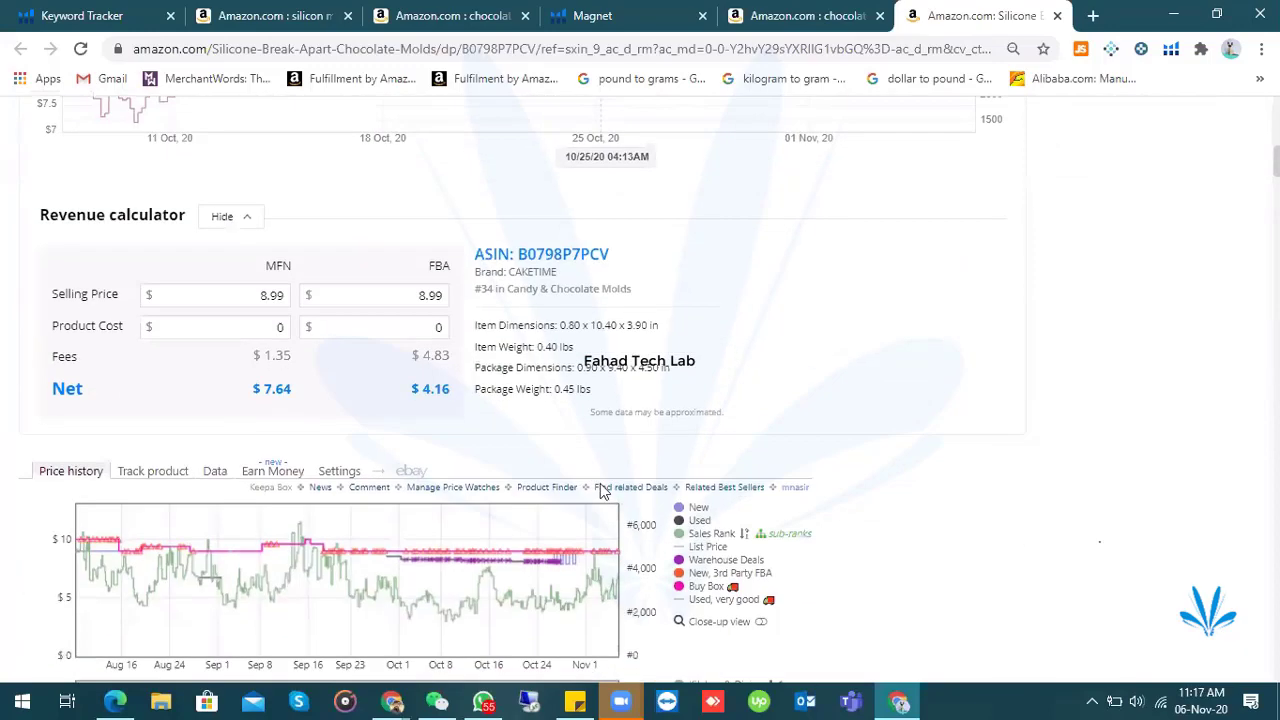
- Look through the break-apart chocolate mold listing's subcategory rank and offer count history graphs
scroll(603, 490, "down", 4)
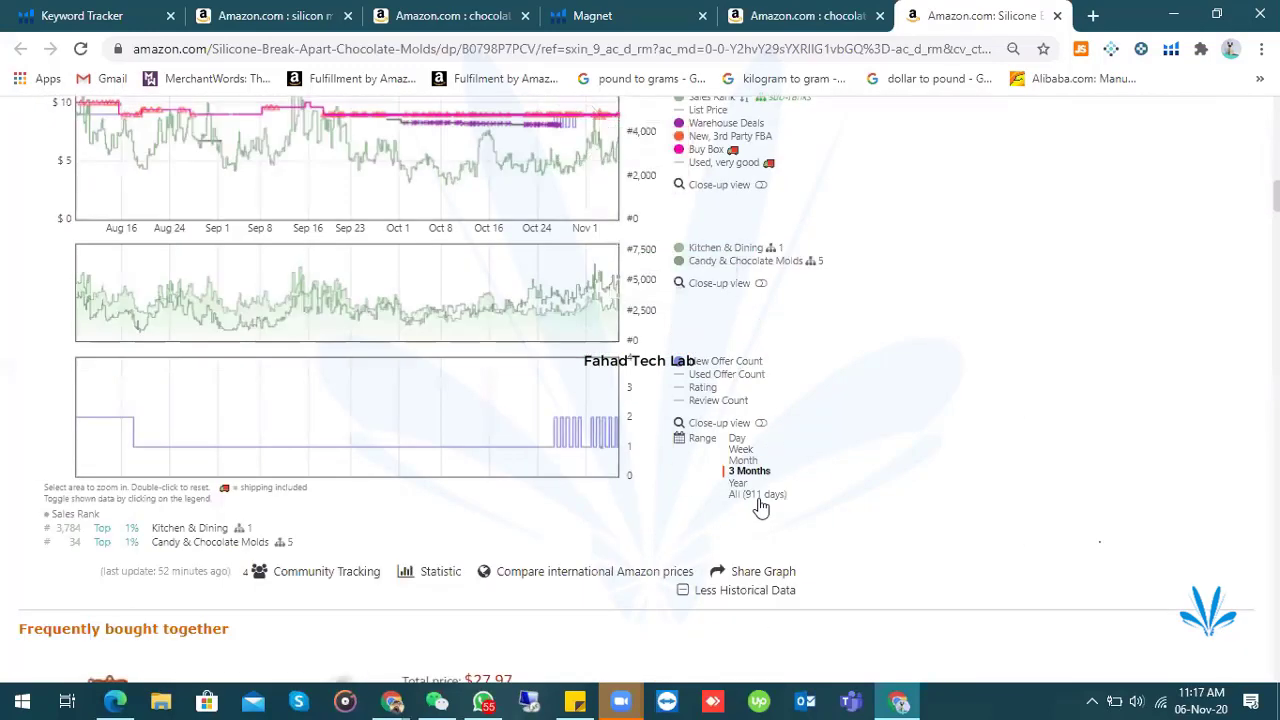
scroll(386, 466, "up", 2)
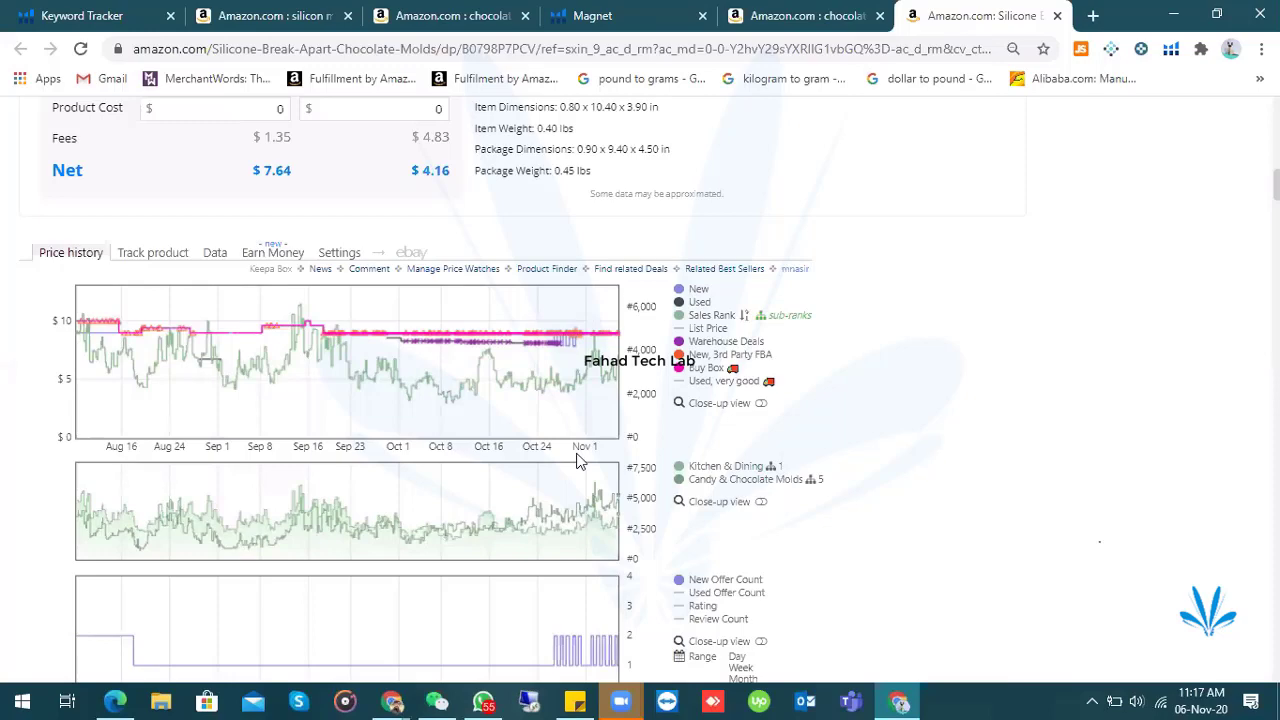
- Close the Jungle Scout overlay on the "chocolate mold" search results and look over the first products and Amazon's Choice suggestions
left_click(812, 16)
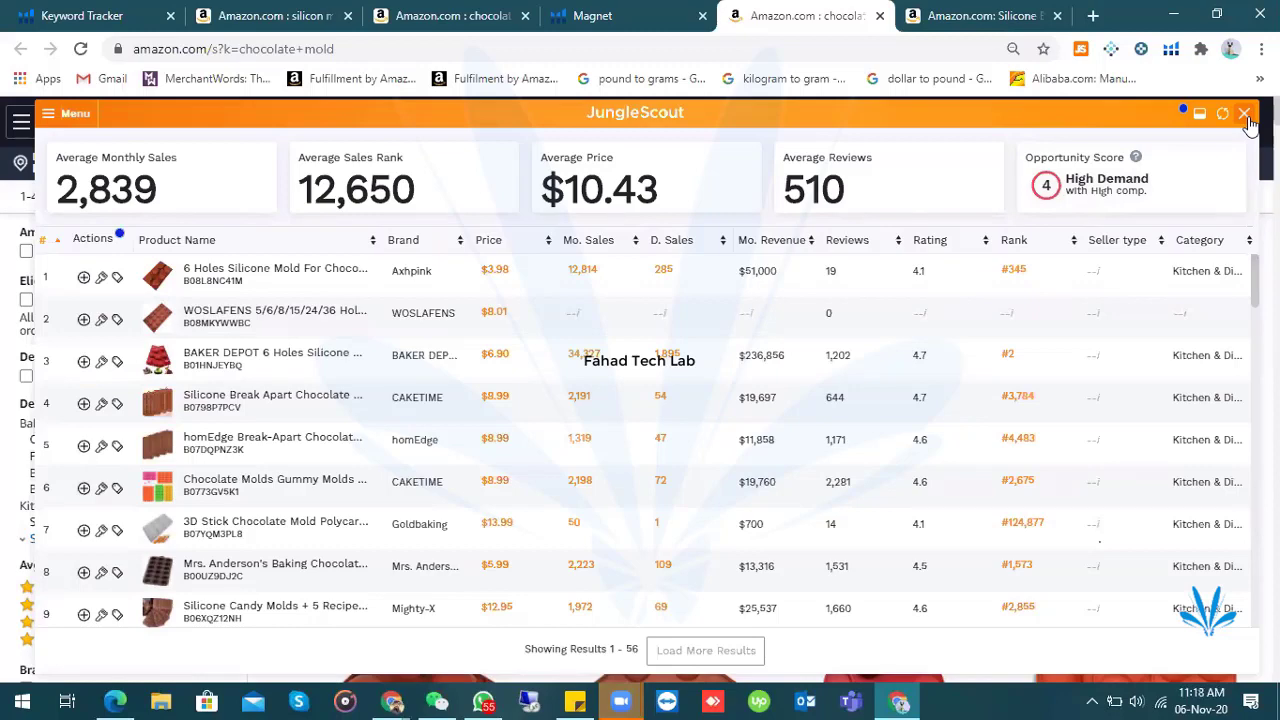
left_click(1245, 115)
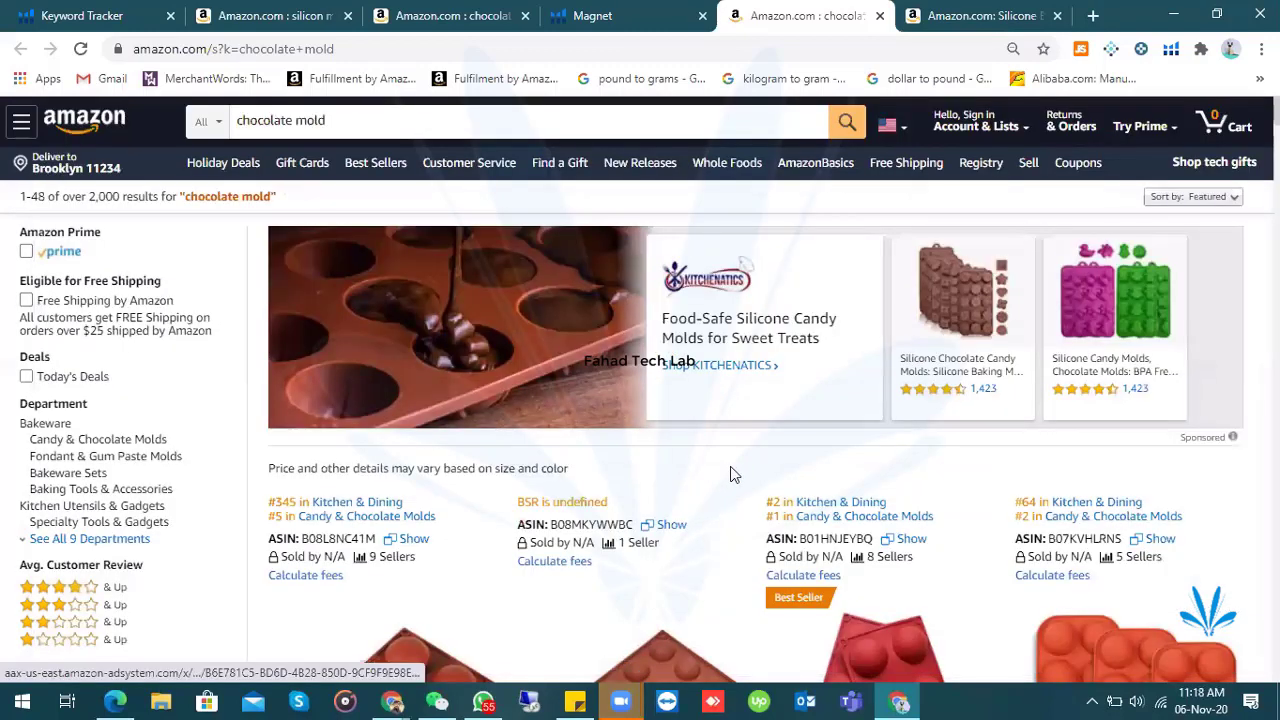
scroll(730, 475, "down", 2)
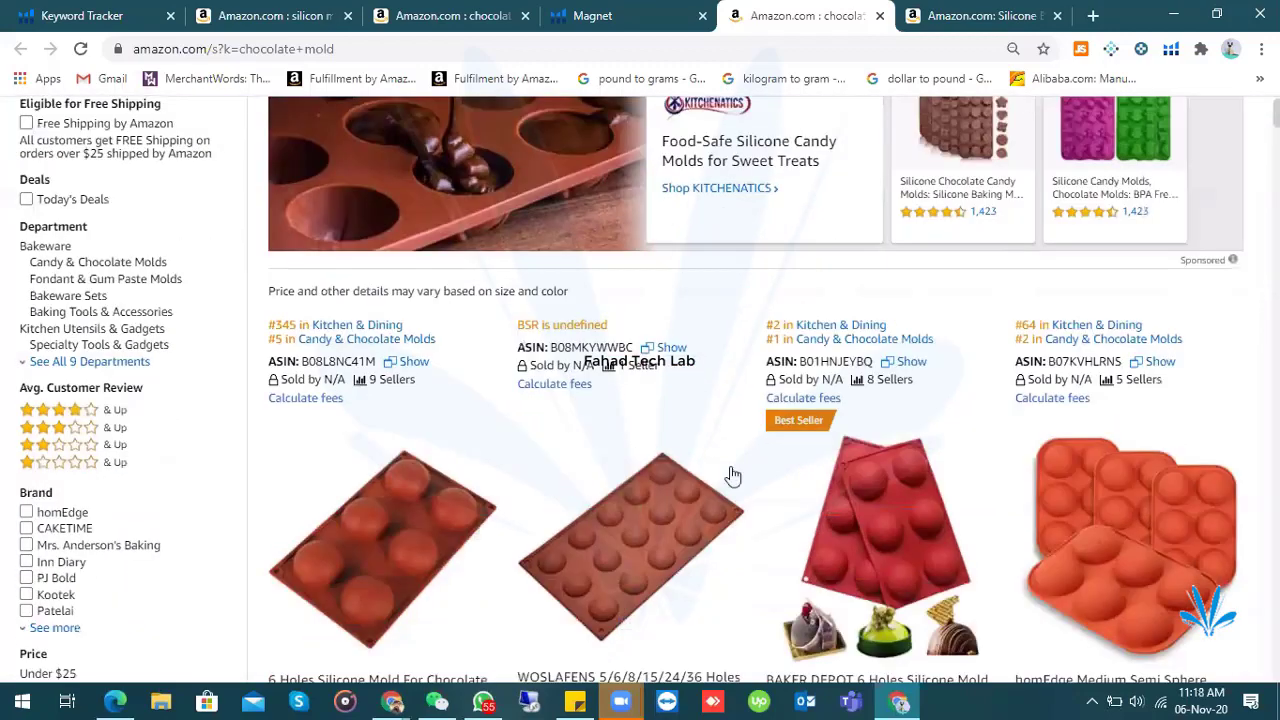
scroll(730, 475, "down", 1)
scroll(733, 476, "down", 1)
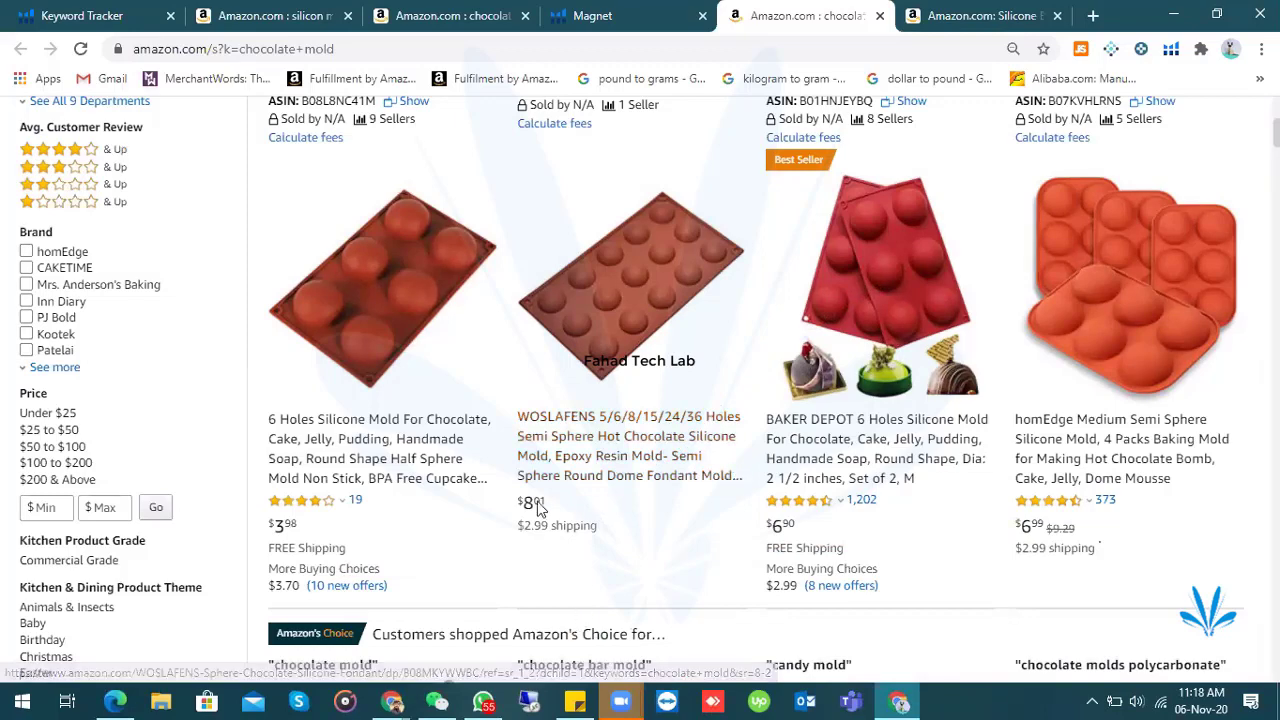
scroll(568, 486, "up", 1)
scroll(568, 486, "up", 3)
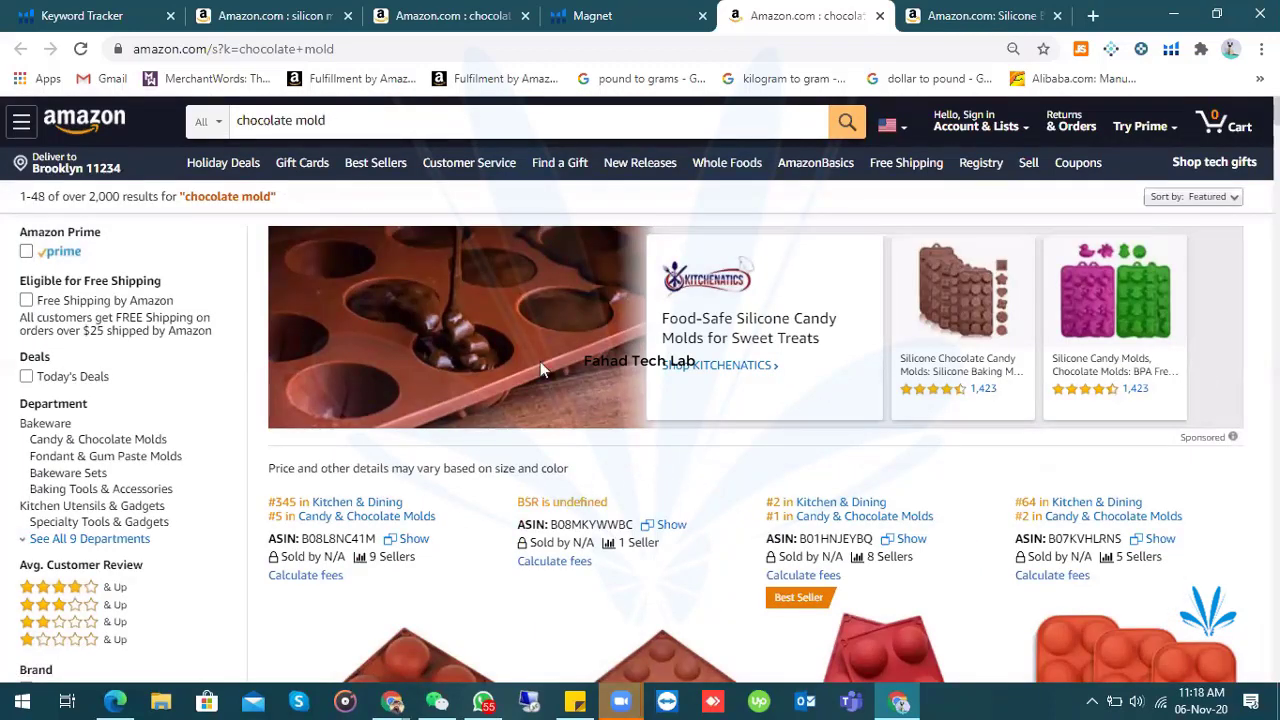
scroll(700, 495, "down", 1)
scroll(731, 487, "down", 2)
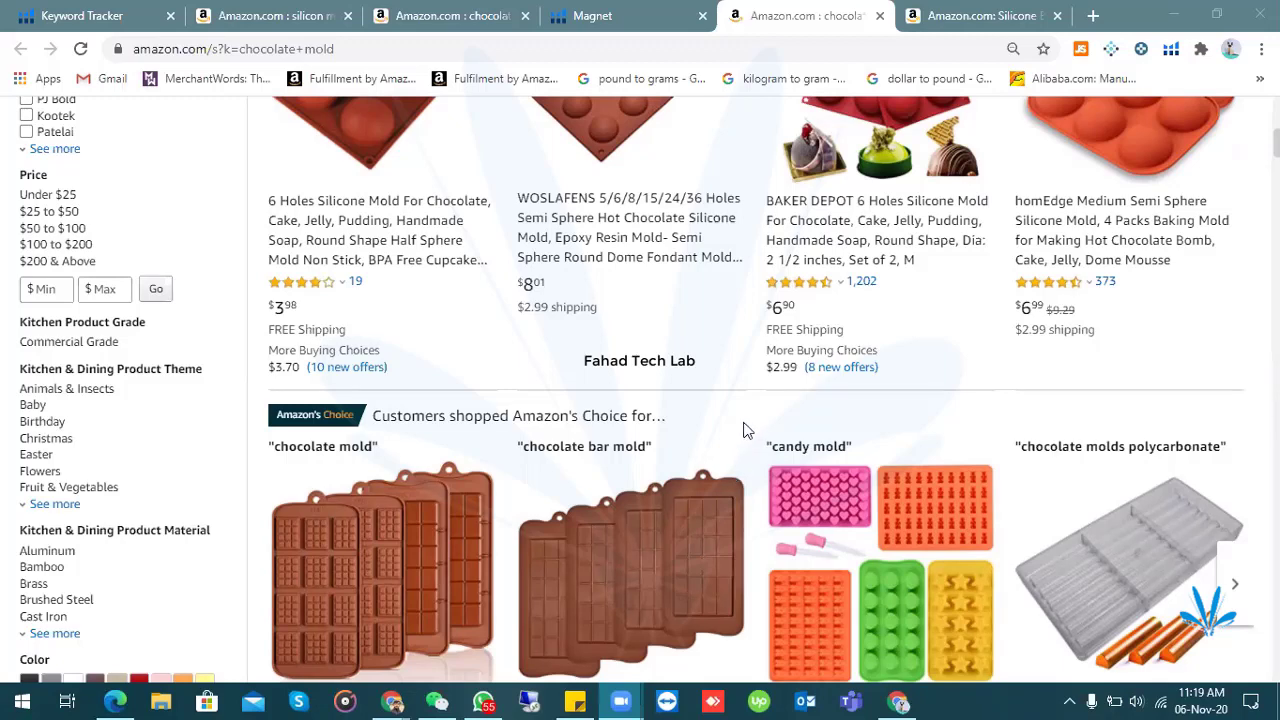
- Review the "chocolate mold" search term against the titles, prices and ratings of the first-row silicone molds
scroll(743, 430, "up", 4)
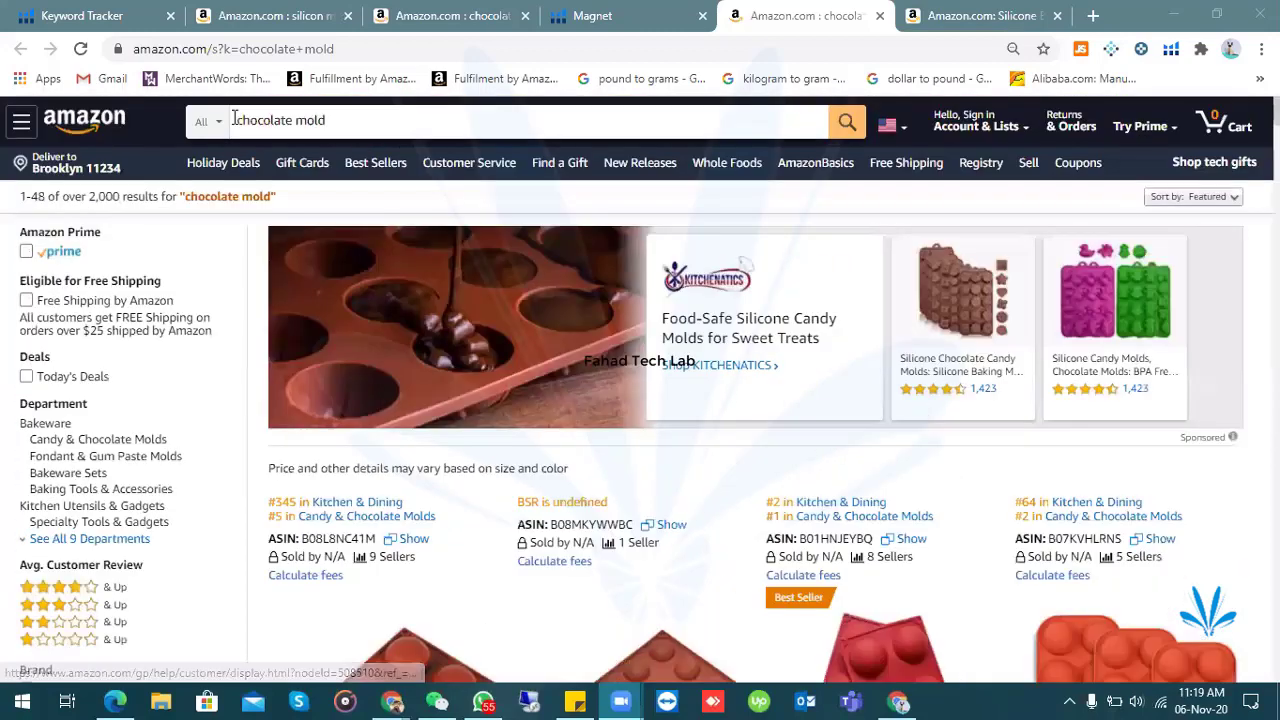
scroll(716, 404, "up", 3)
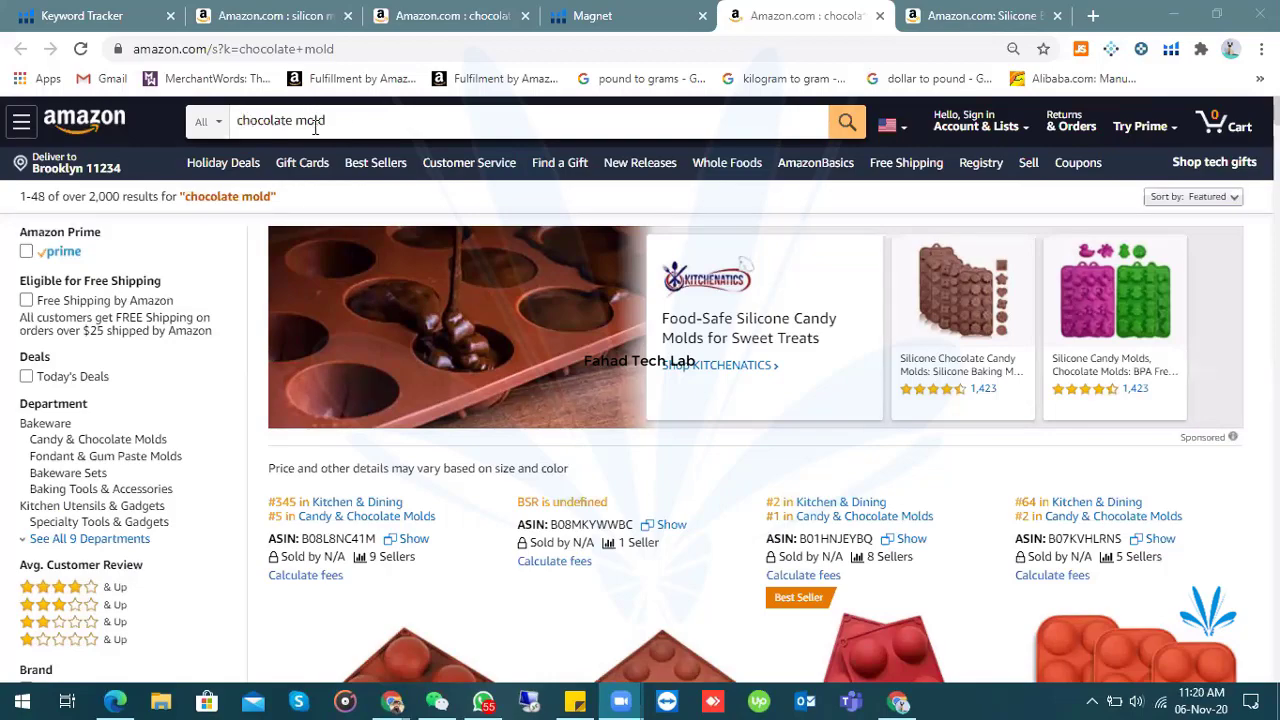
scroll(589, 512, "down", 2)
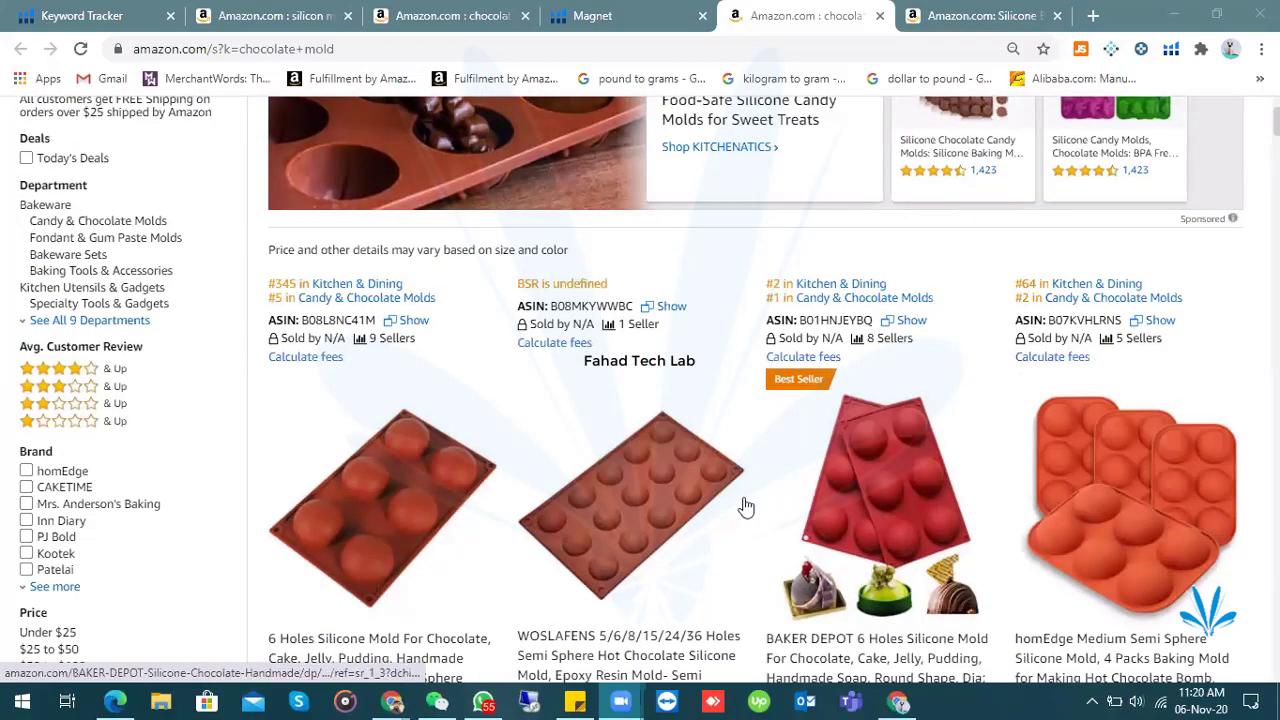
scroll(740, 505, "up", 2)
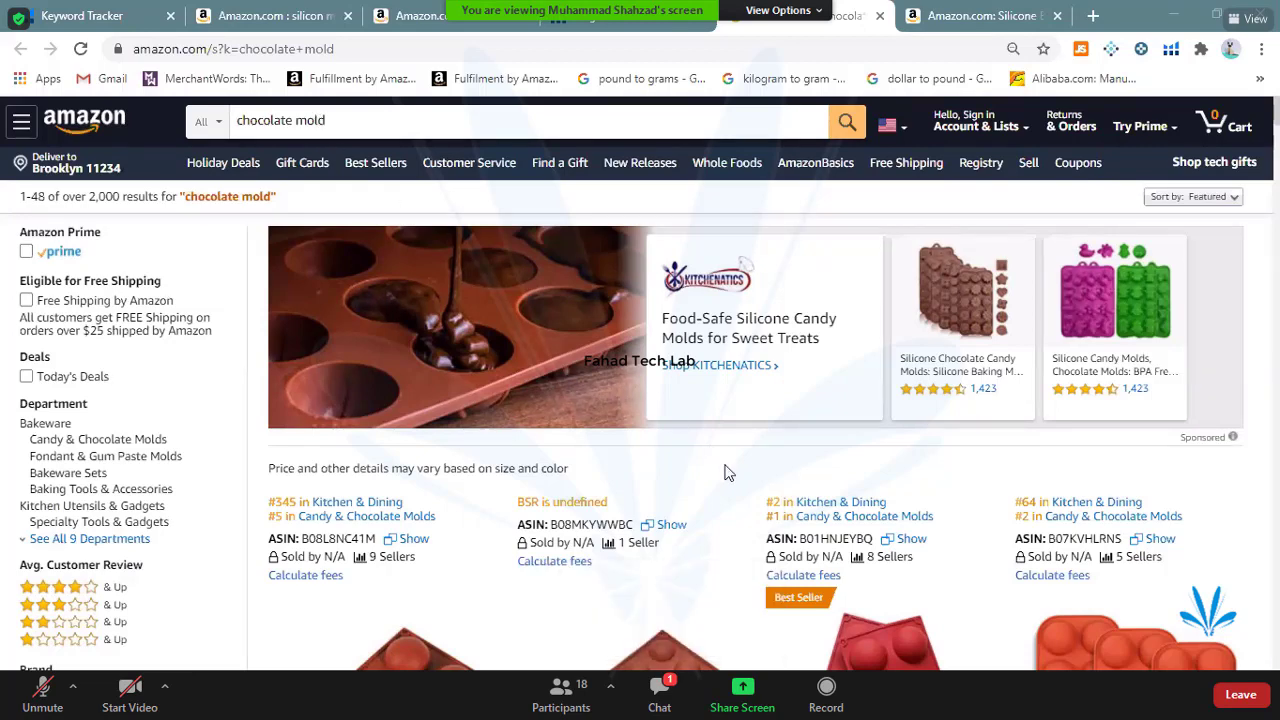
scroll(730, 470, "down", 3)
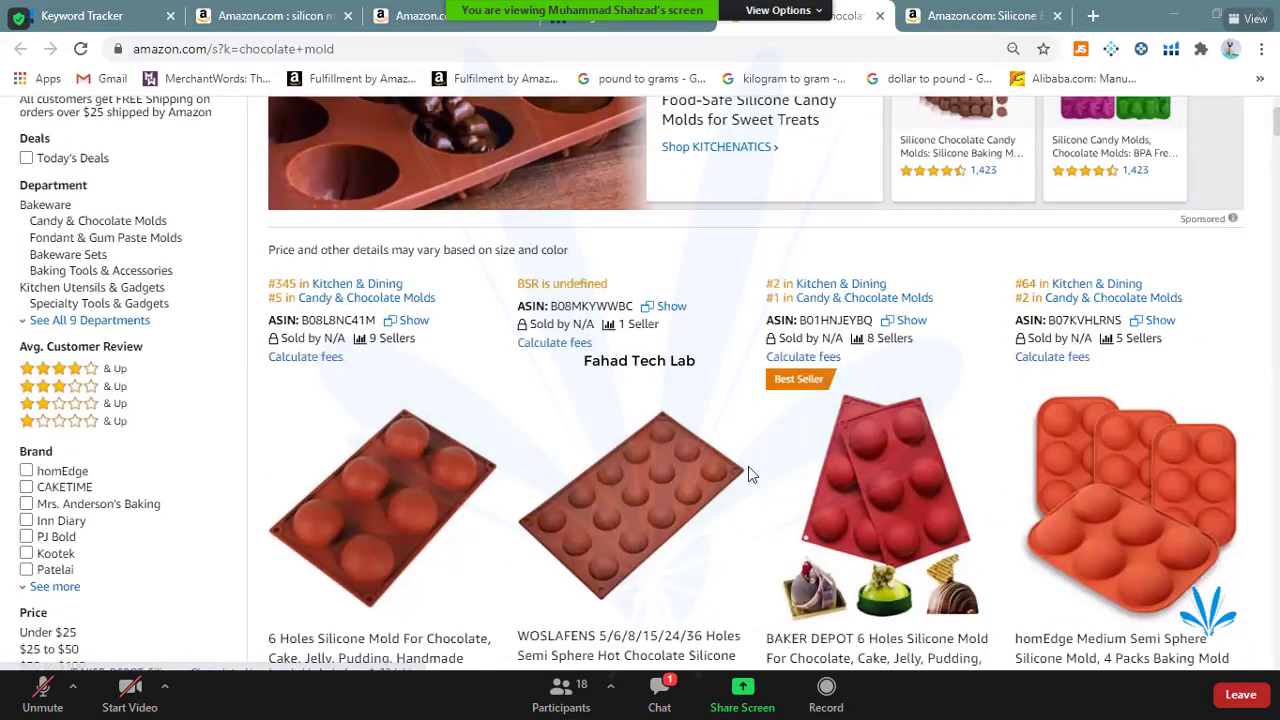
scroll(747, 462, "down", 3)
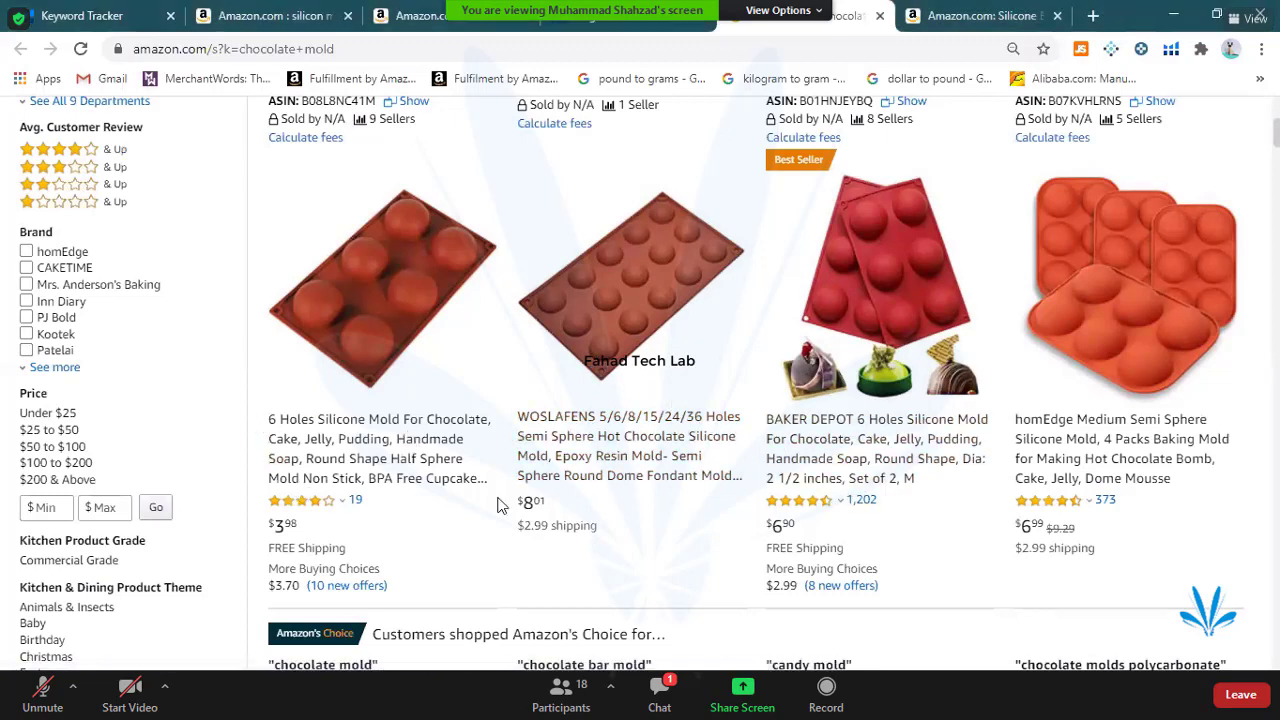
left_click_drag(500, 505, 505, 468)
left_click(515, 425)
scroll(643, 360, "up", 5)
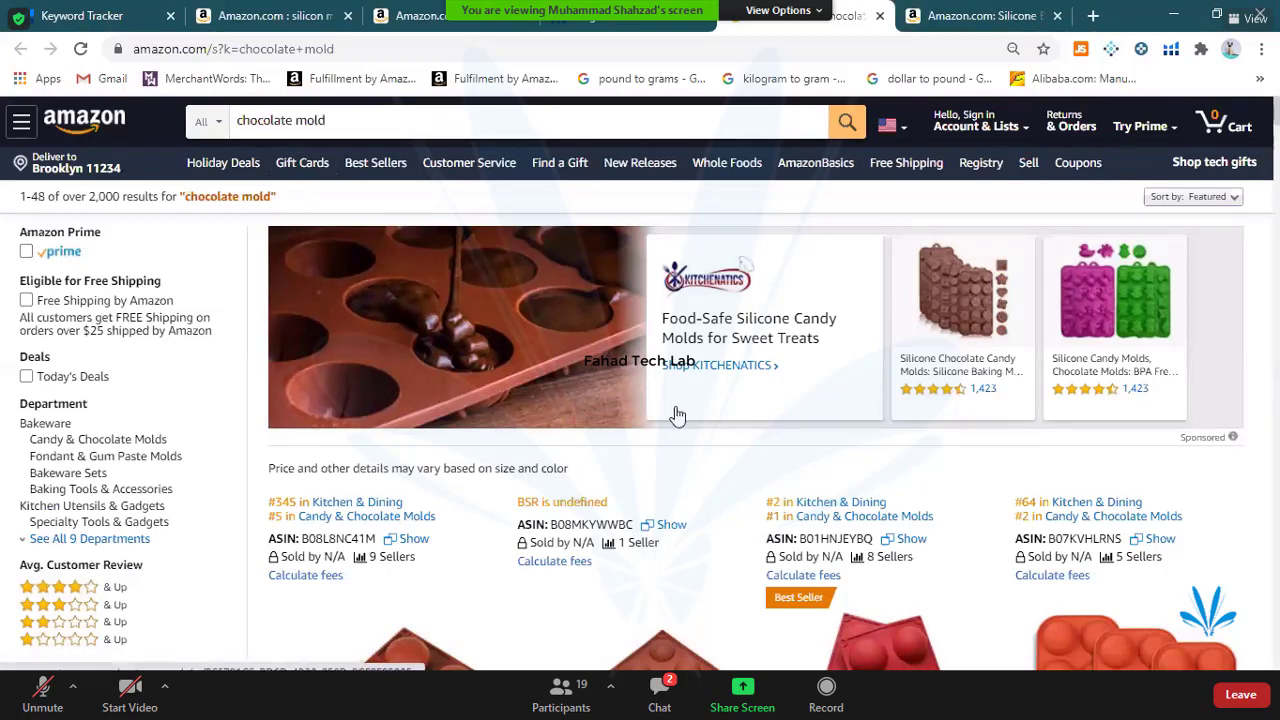
scroll(700, 400, "down", 1)
scroll(750, 415, "down", 3)
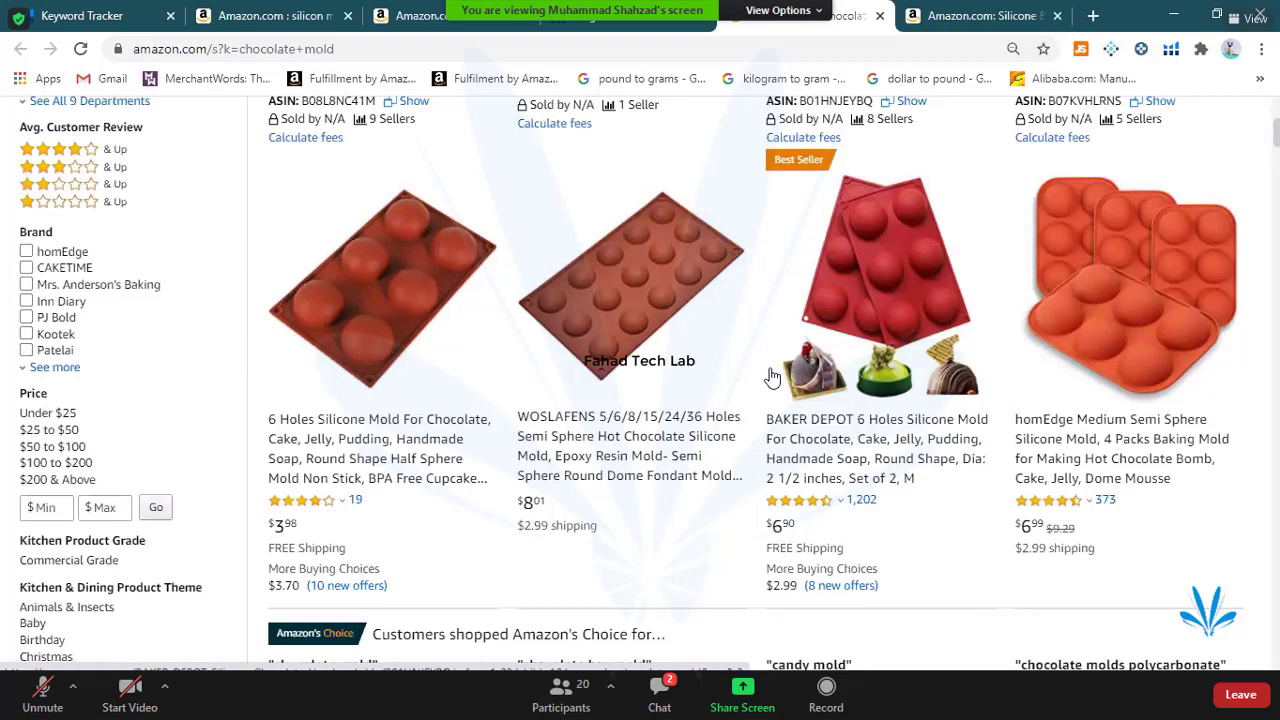
- Return to the break-apart chocolate mold listing and highlight its full product title
left_click(941, 18)
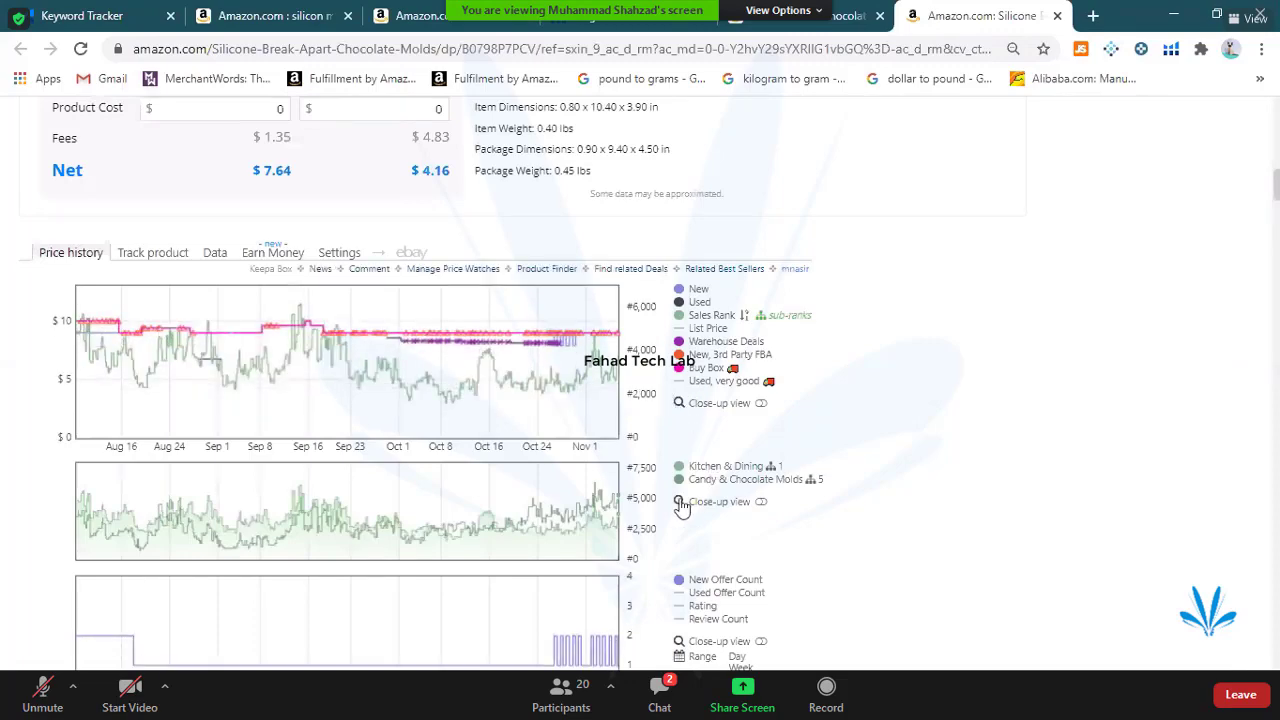
scroll(668, 497, "up", 7)
scroll(668, 497, "up", 6)
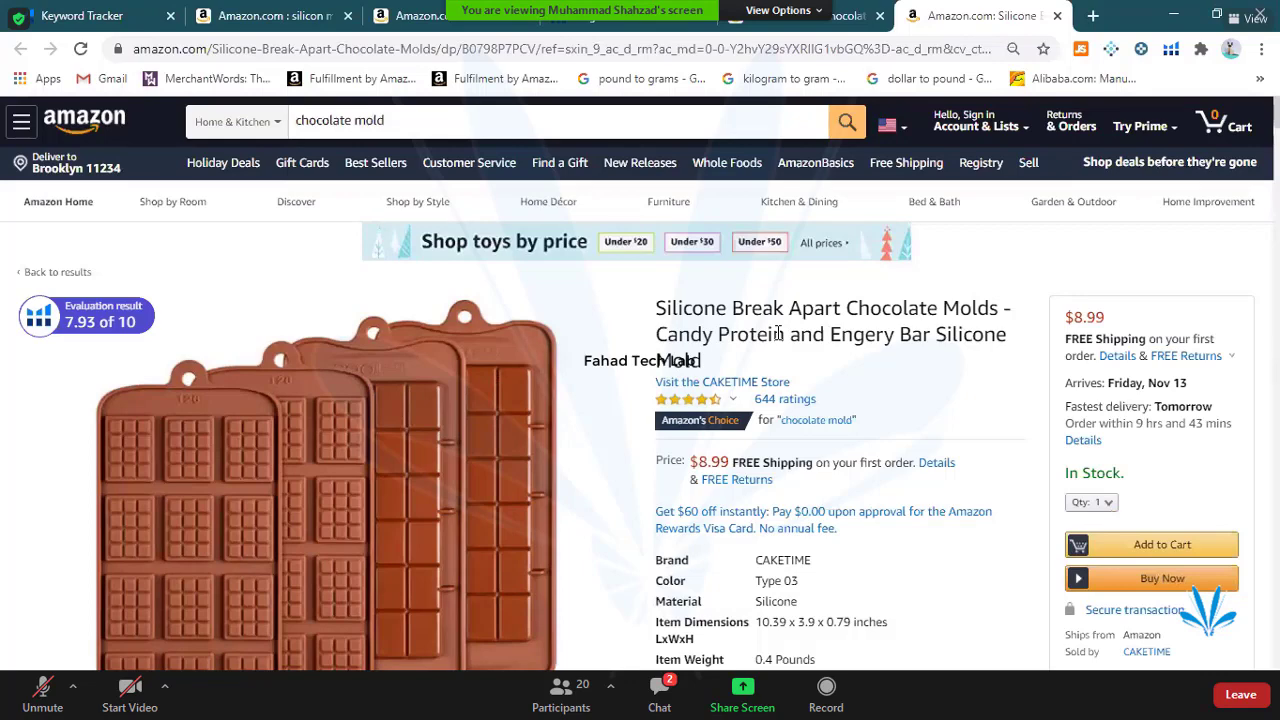
left_click_drag(703, 362, 663, 312)
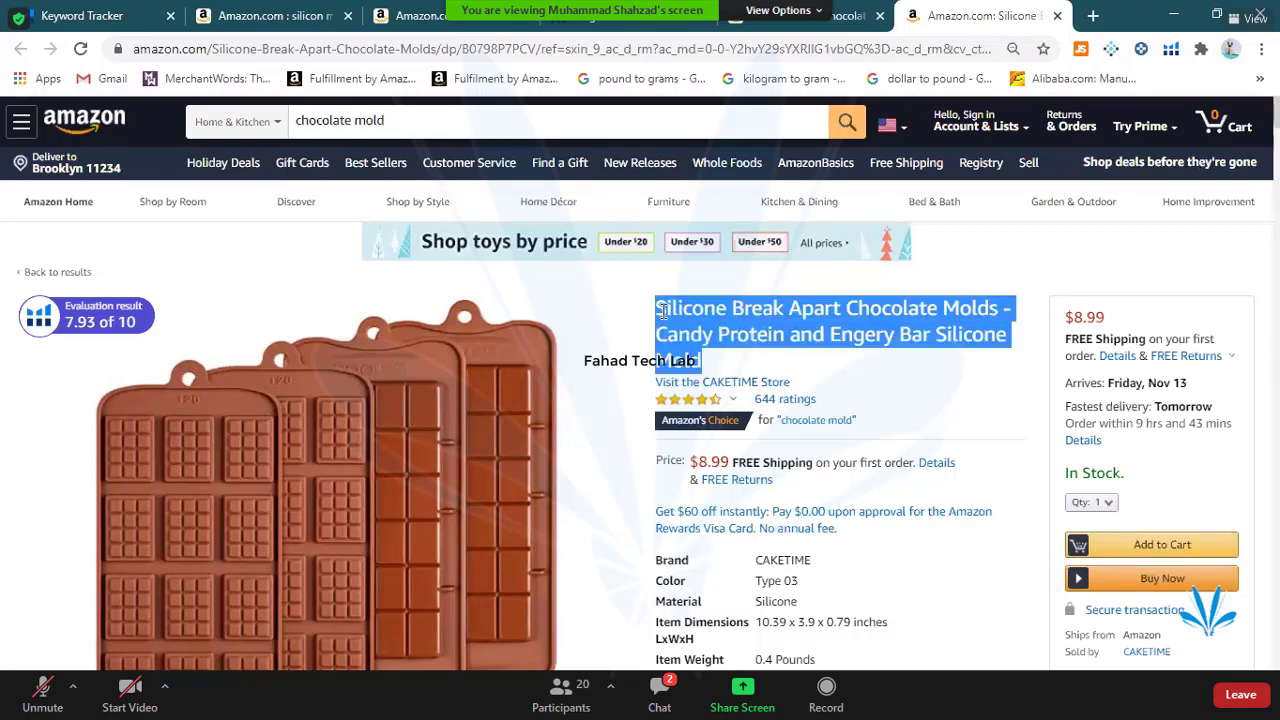
scroll(700, 380, "down", 2)
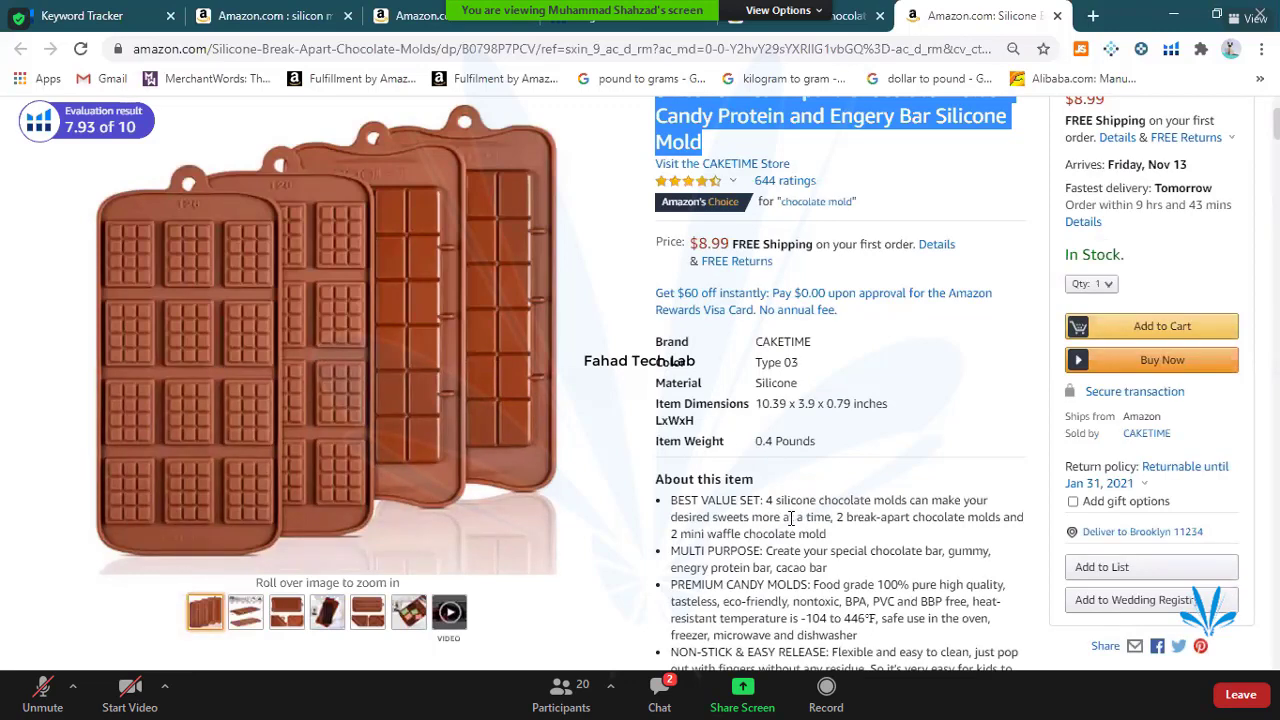
- Highlight the four bullet points describing the break-apart chocolate mold under "About this item"
scroll(790, 518, "down", 2)
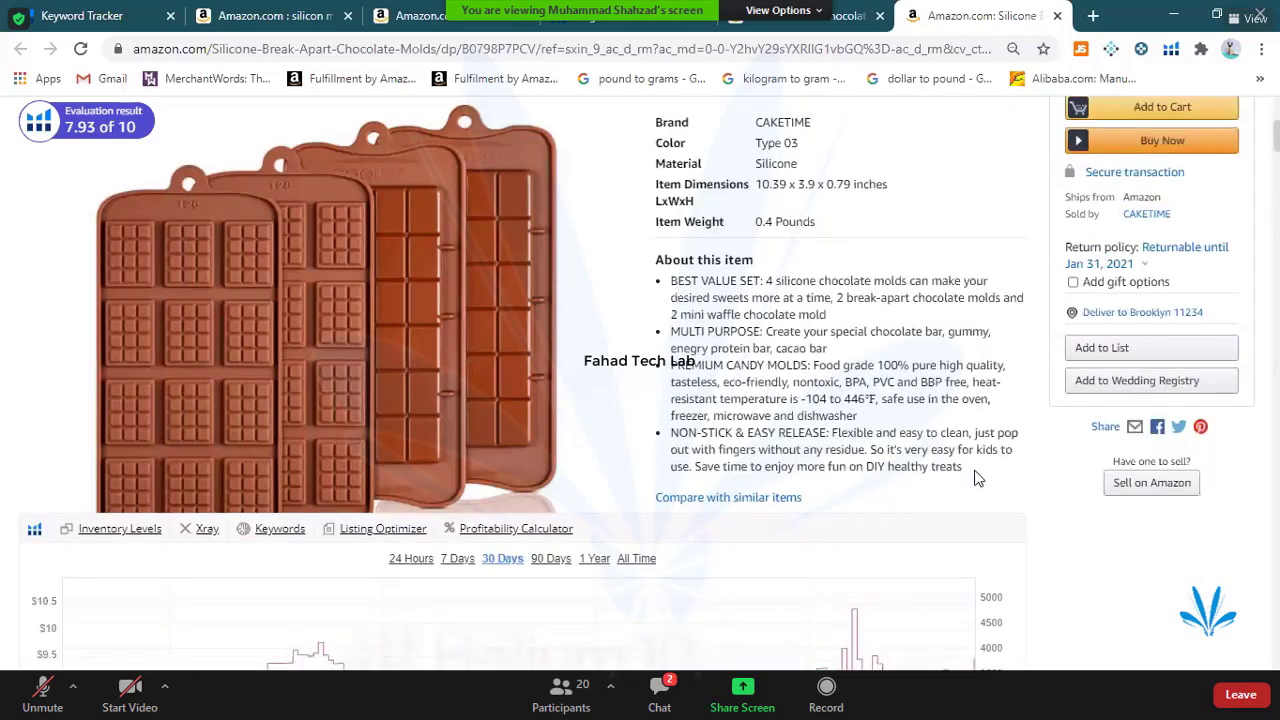
mouse_move(978, 478)
left_mouse_down()
mouse_move(728, 312)
mouse_move(697, 268)
mouse_move(672, 290)
left_mouse_up()
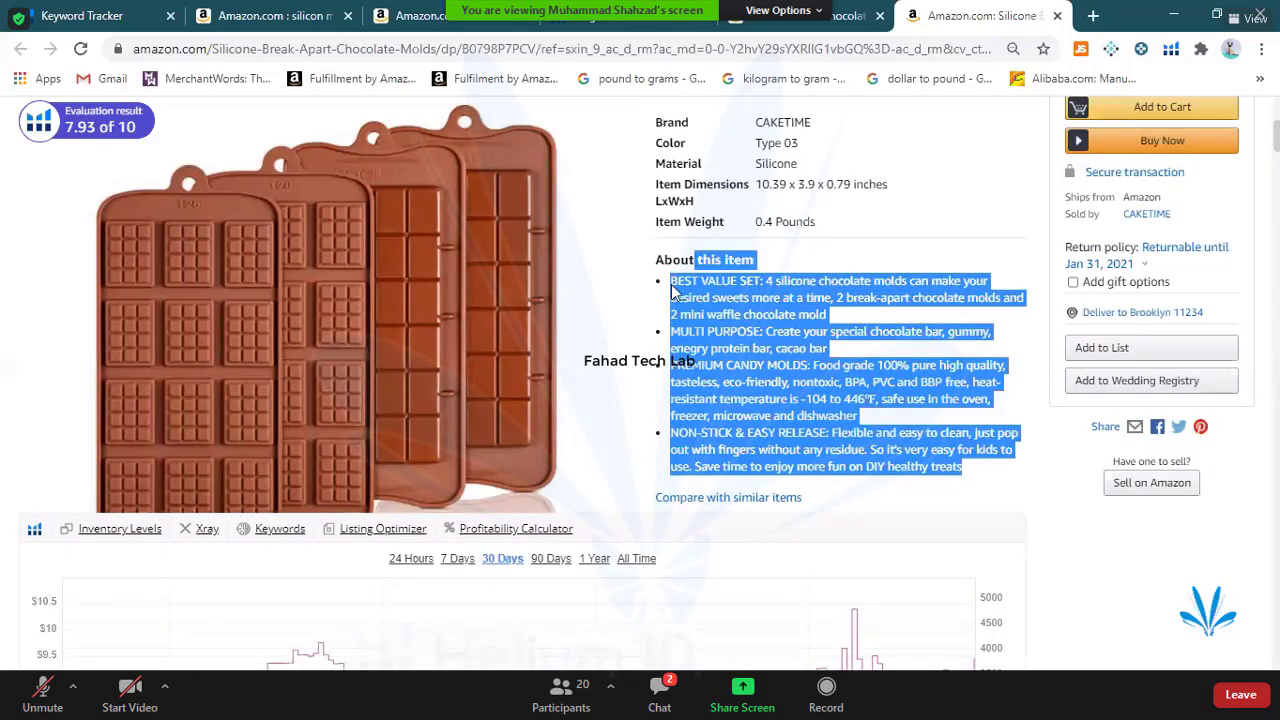
left_click(934, 480)
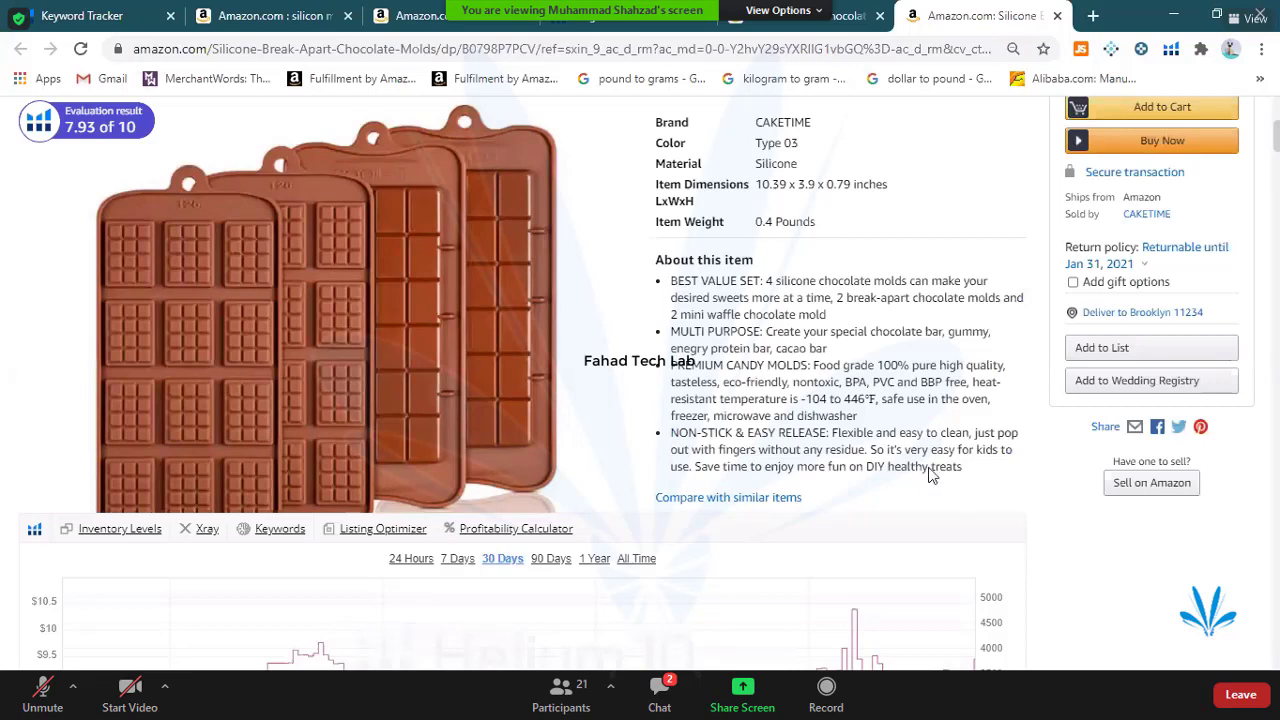
left_click_drag(968, 474, 672, 284)
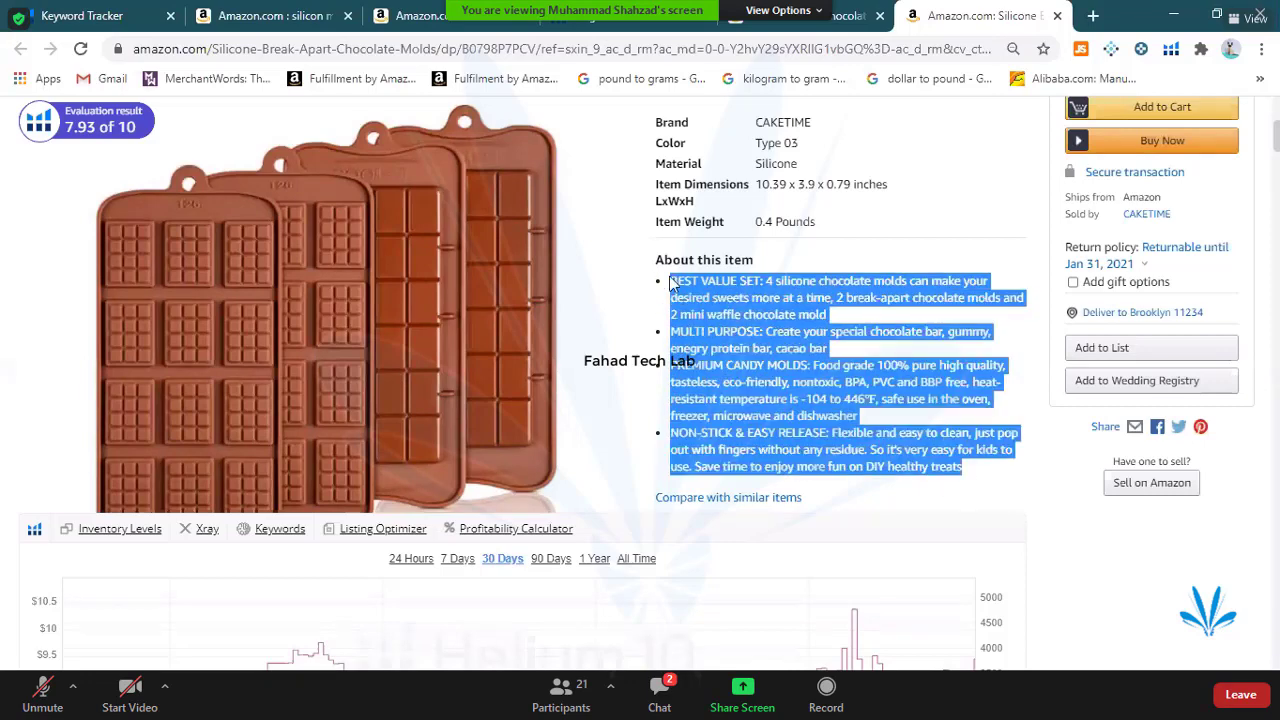
left_click(775, 380)
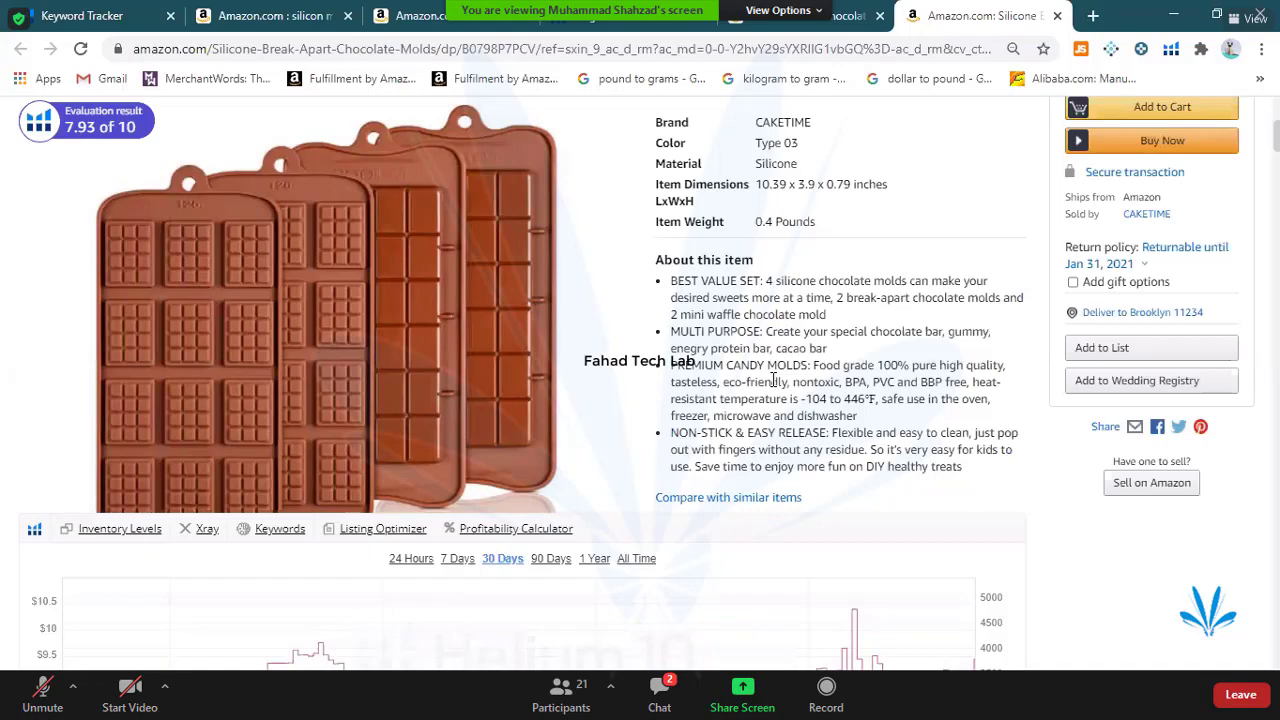
- Look through the listing's related products, comparison table and videos down to the customer reviews
scroll(775, 380, "down", 15)
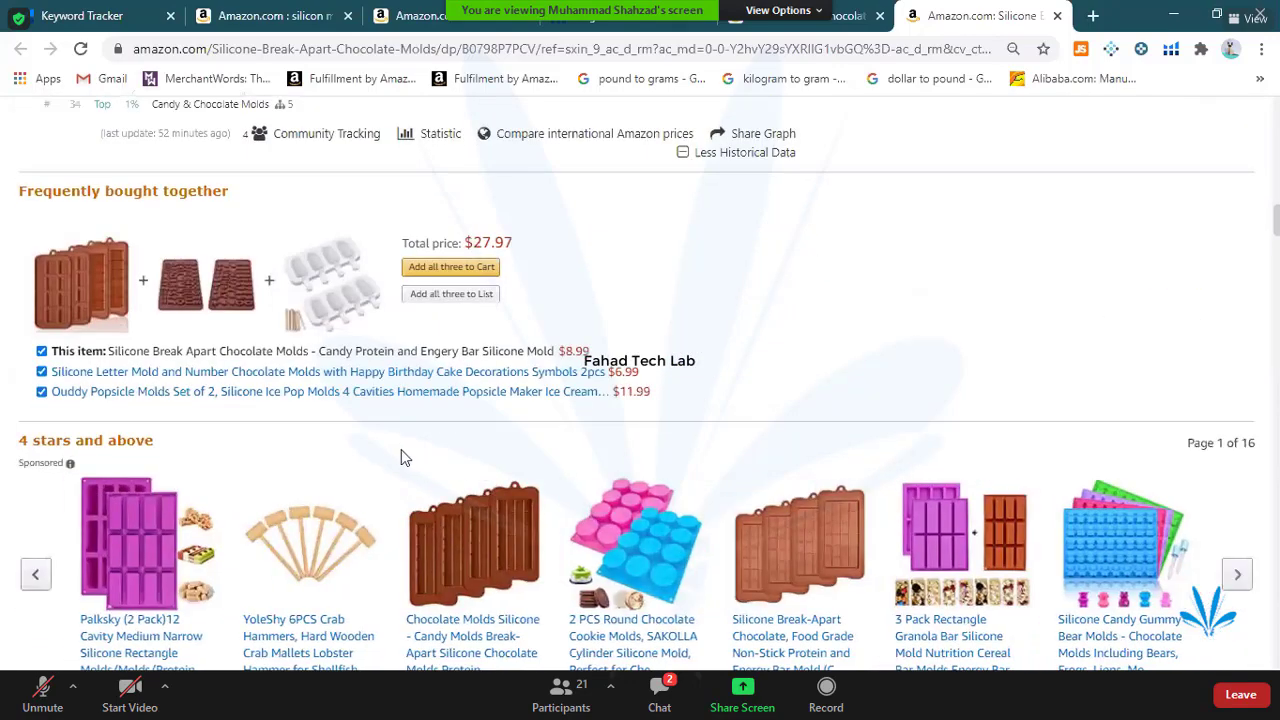
scroll(400, 457, "down", 15)
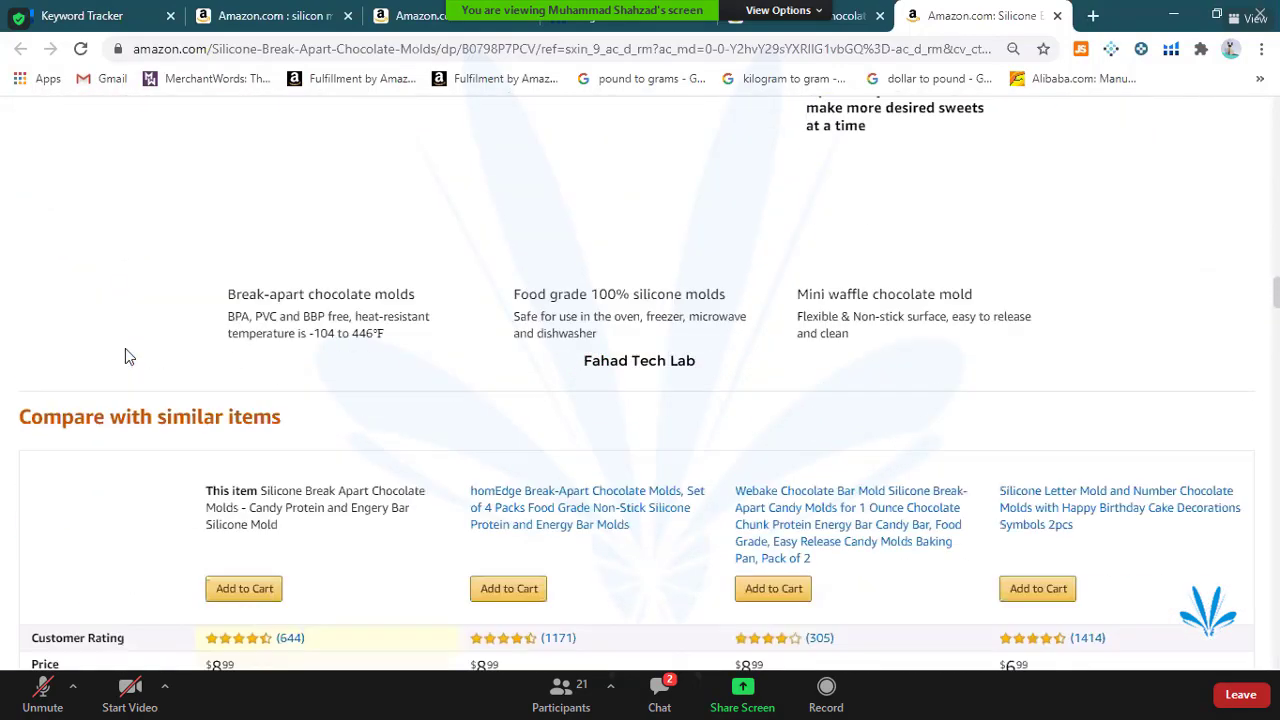
scroll(125, 357, "down", 10)
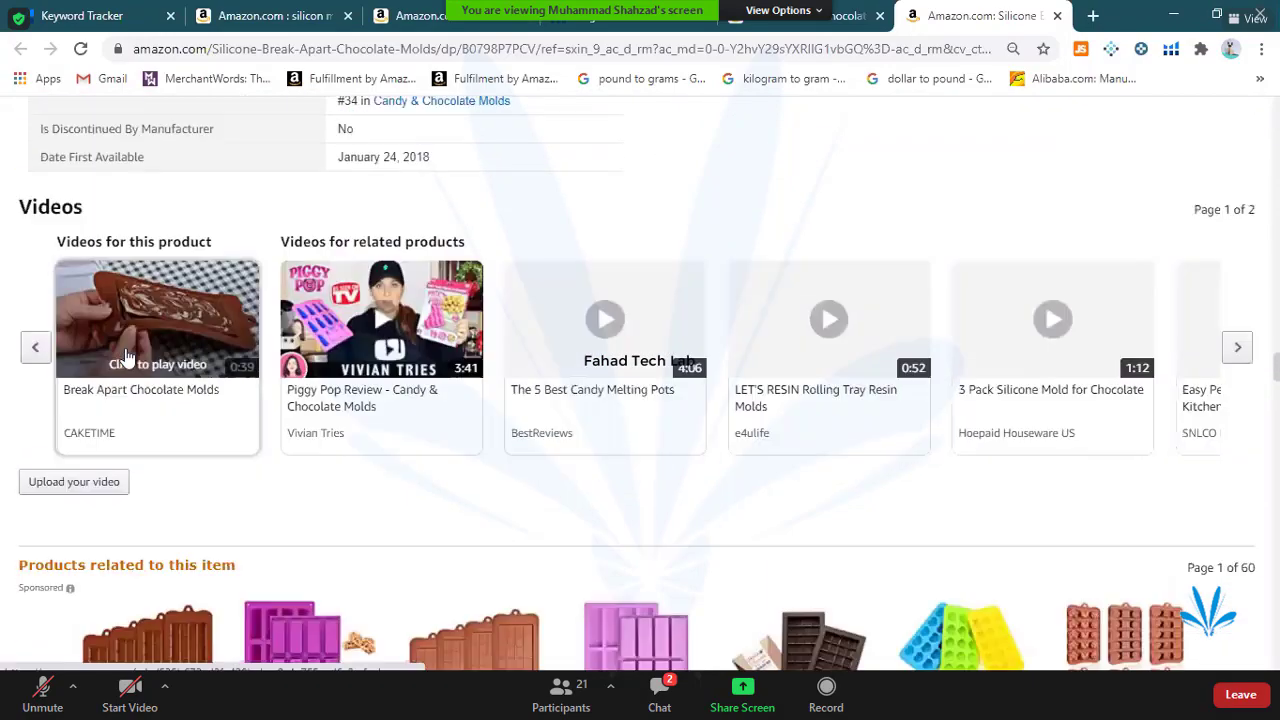
scroll(125, 357, "down", 10)
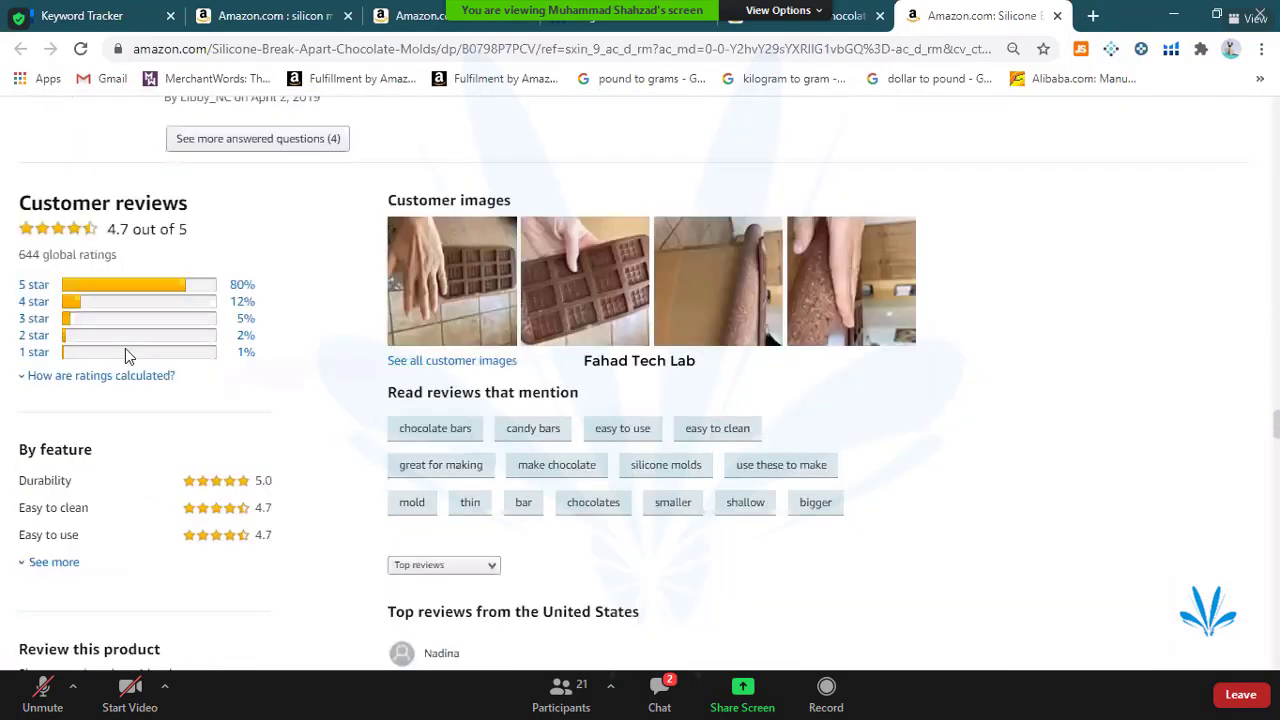
scroll(125, 357, "down", 1)
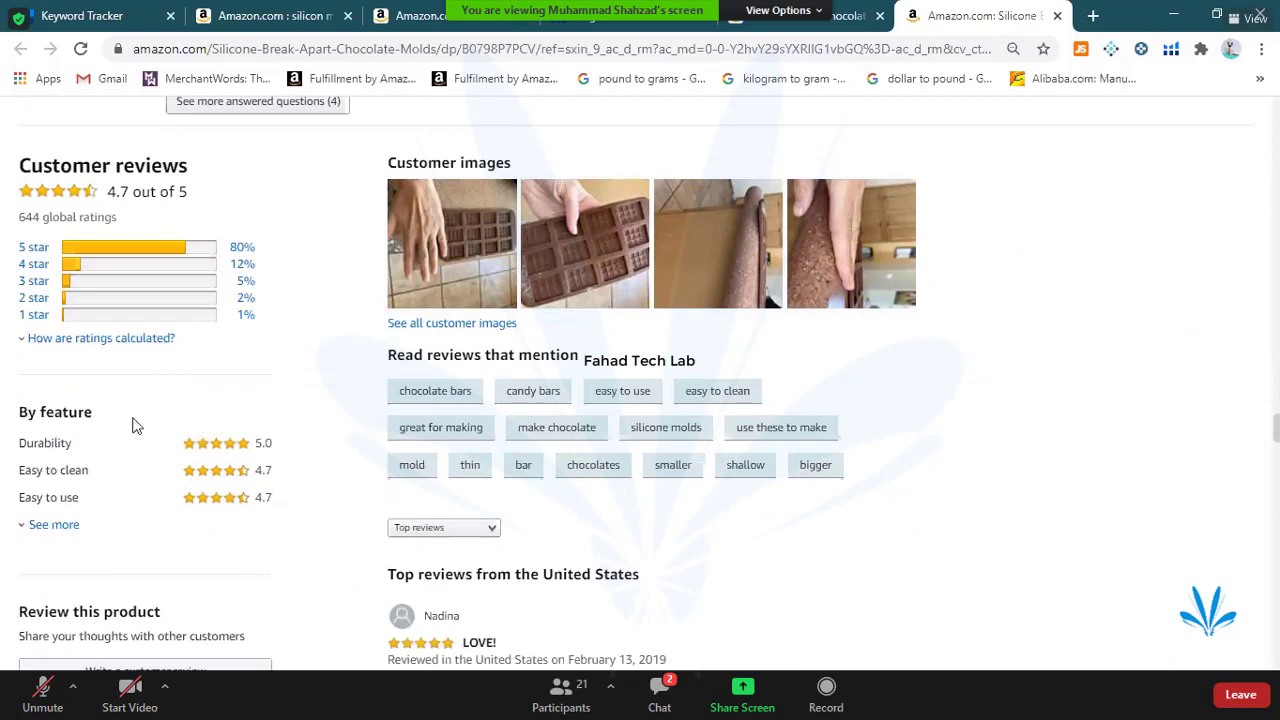
- Highlight the "By feature" heading and the Durability, Easy to clean and Easy to use ratings in the customer reviews
left_click_drag(135, 425, 24, 410)
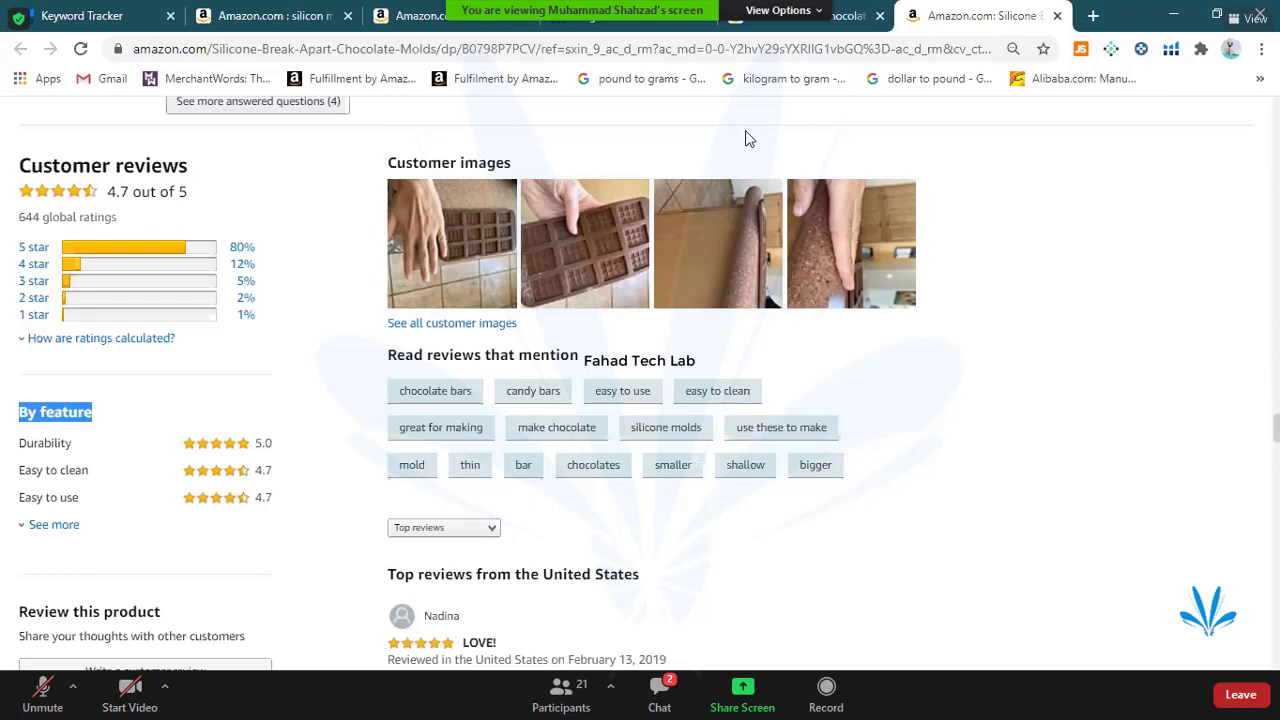
left_click(332, 253)
left_click_drag(20, 443, 73, 500)
left_click_drag(26, 443, 72, 444)
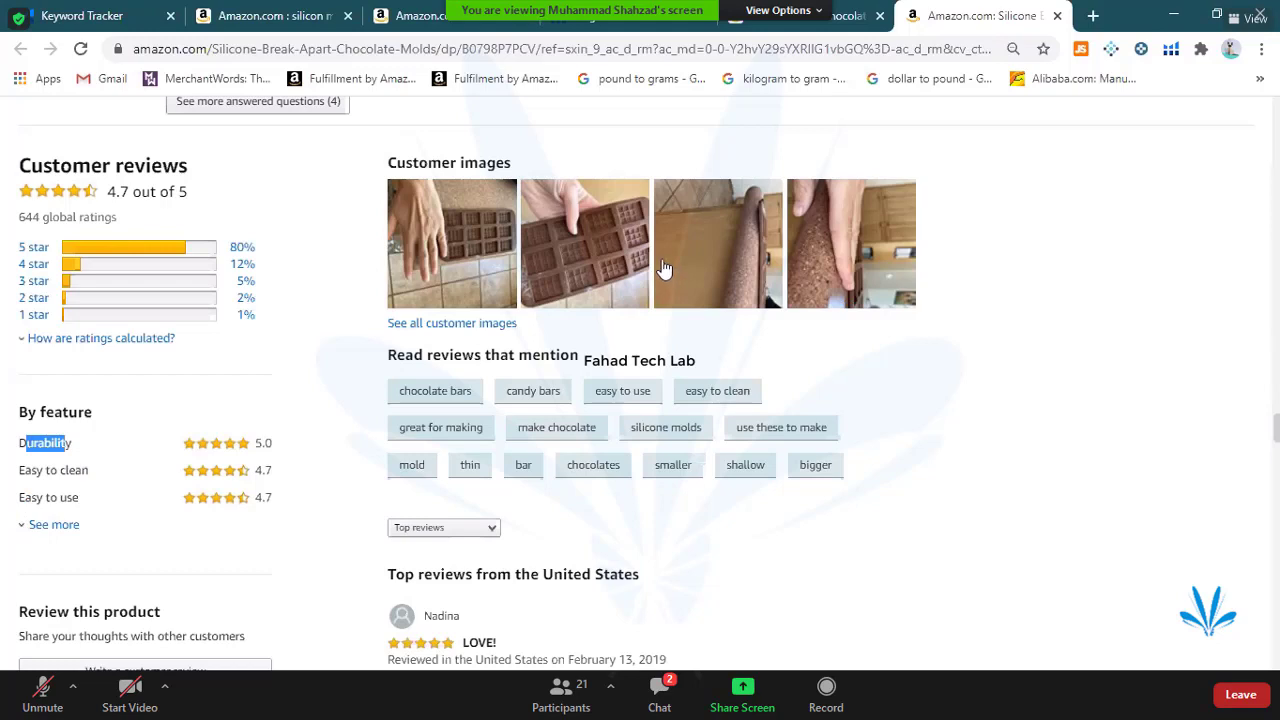
left_click_drag(26, 470, 98, 478)
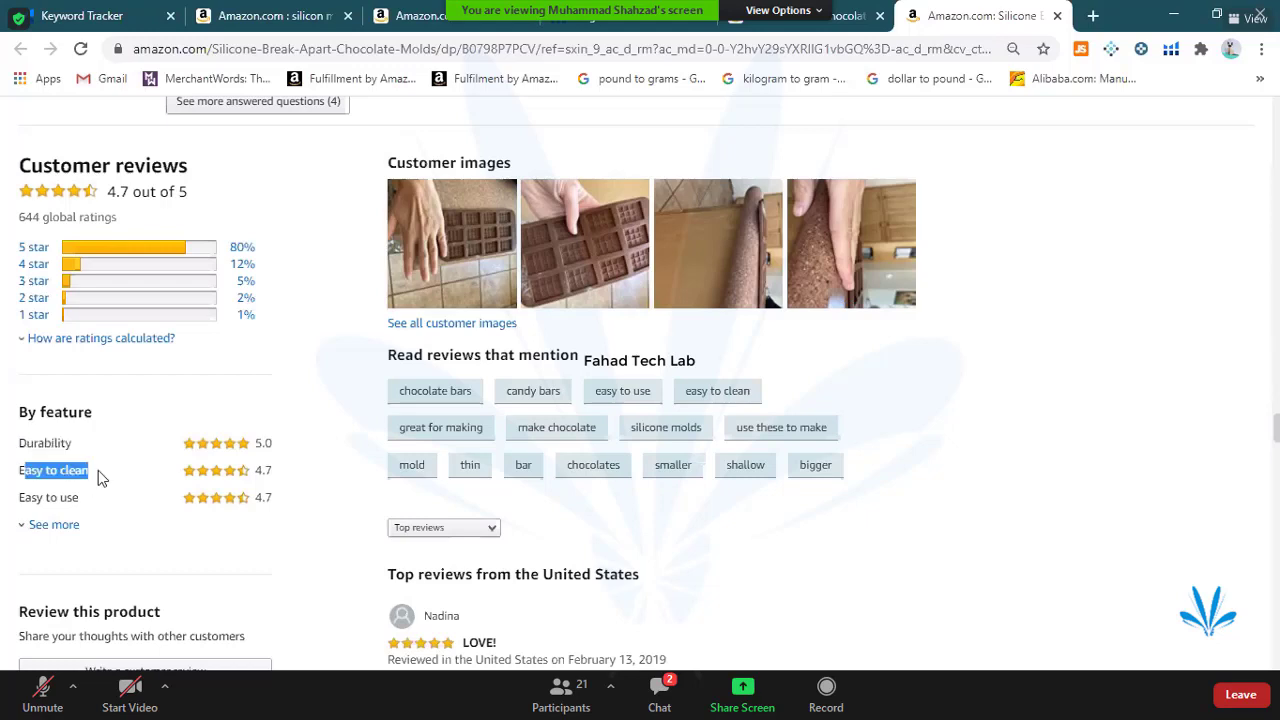
left_click_drag(26, 497, 88, 508)
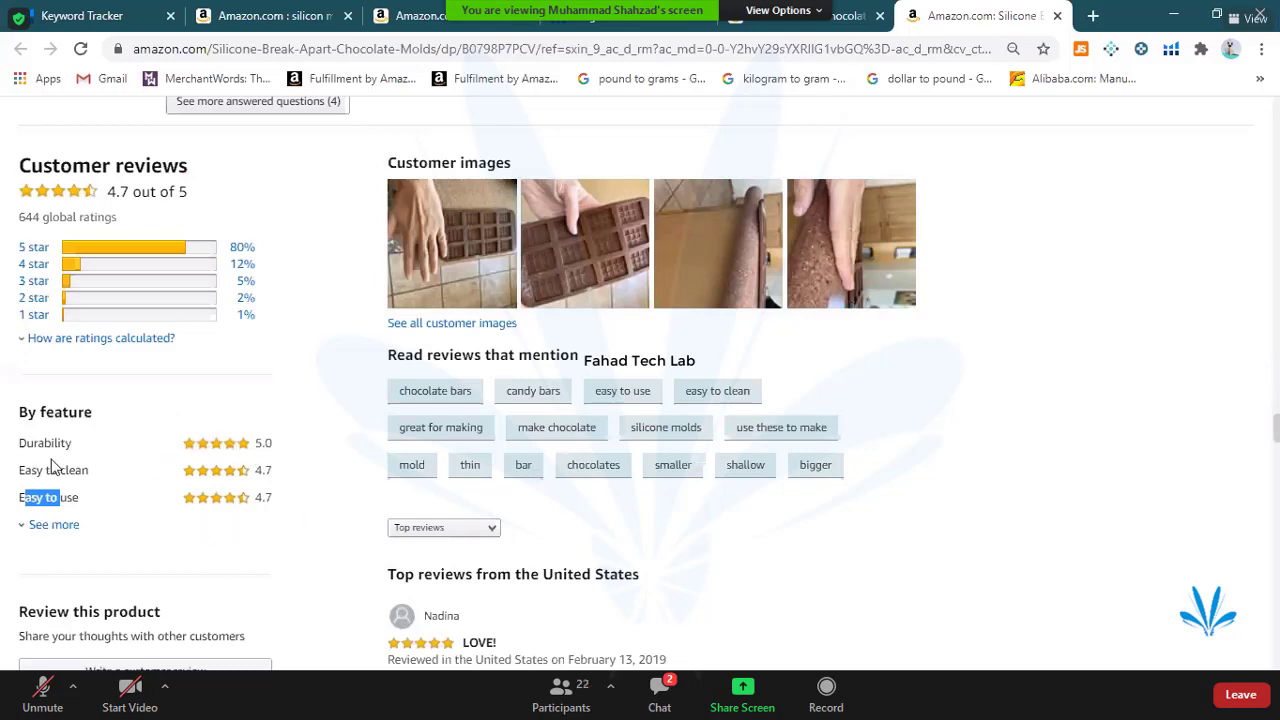
left_click_drag(34, 443, 60, 443)
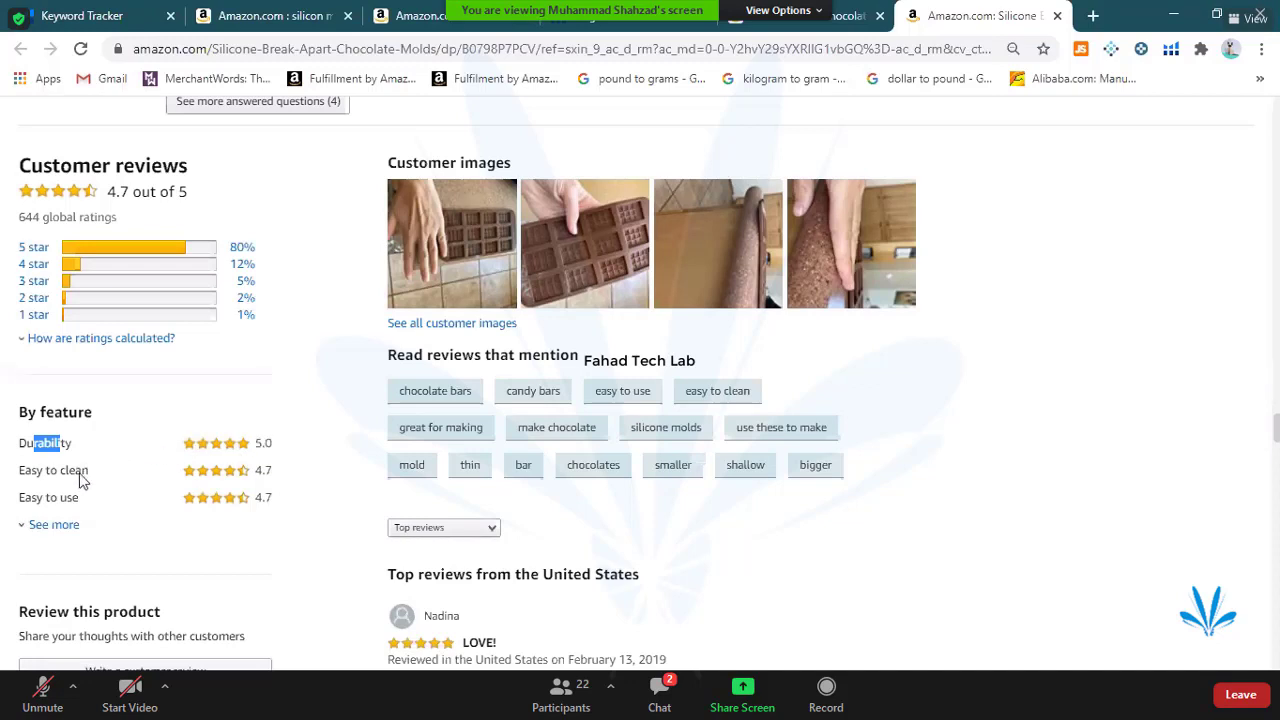
- Highlight the "Easy to clean" feature rating in the customer reviews
left_click_drag(87, 472, 38, 471)
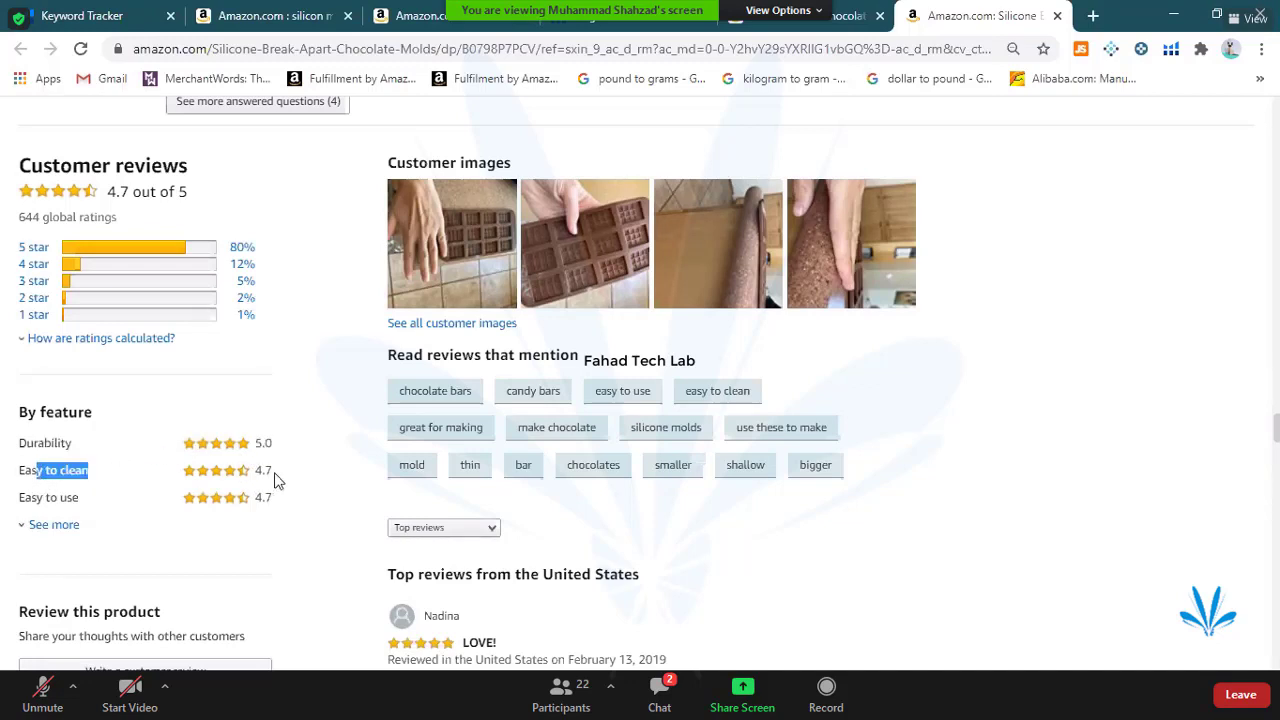
left_click_drag(278, 481, 282, 482)
left_click(284, 482)
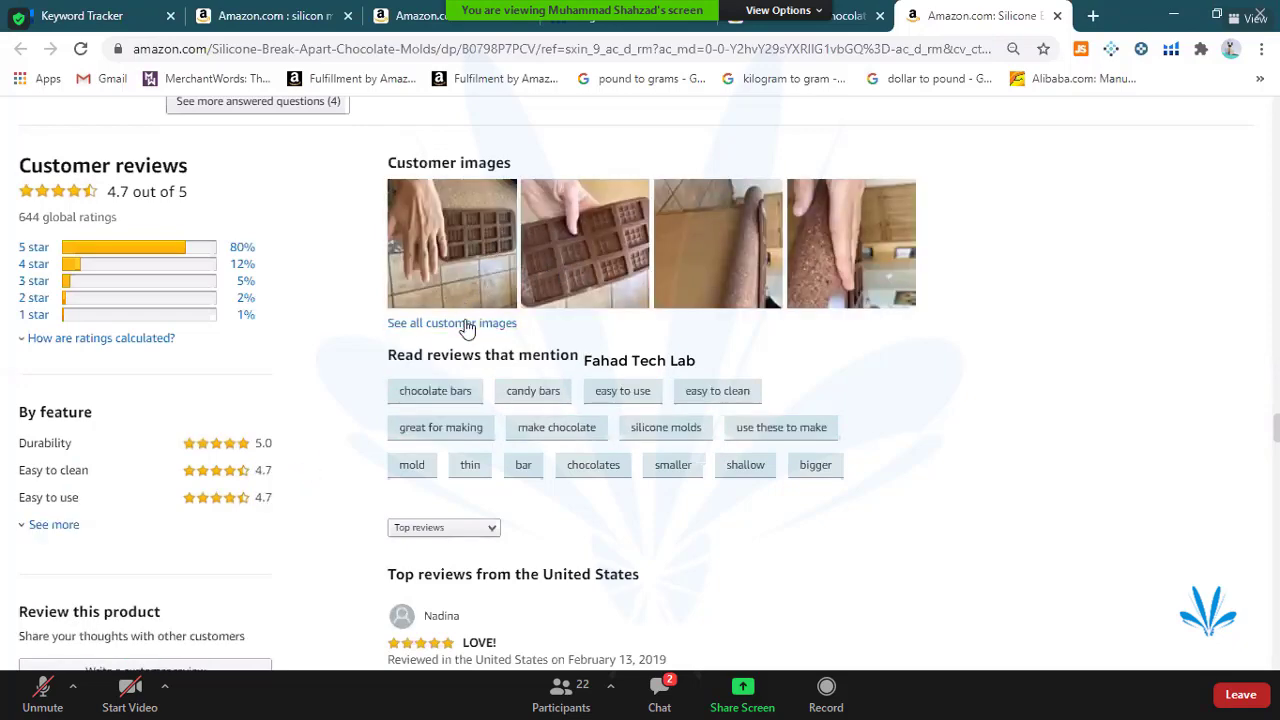
- View all customer images of the chocolate mold, look at one review photo, and close the gallery
left_click(604, 305)
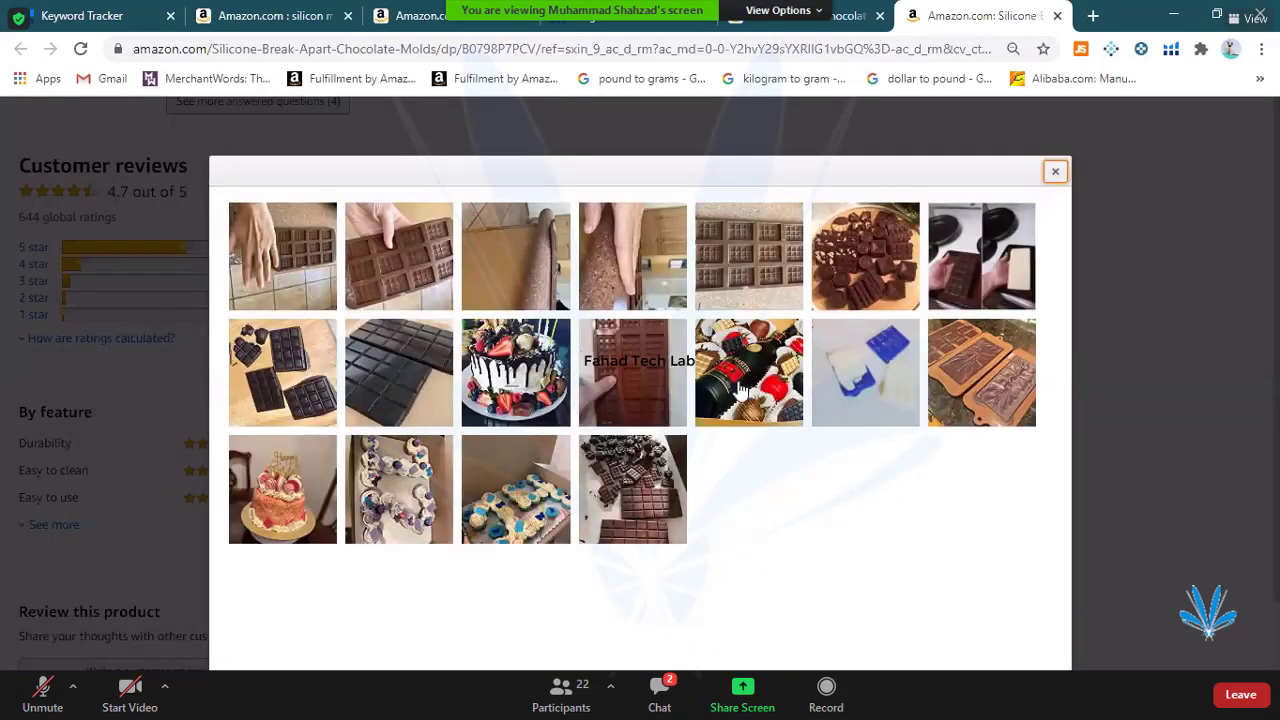
left_click(740, 390)
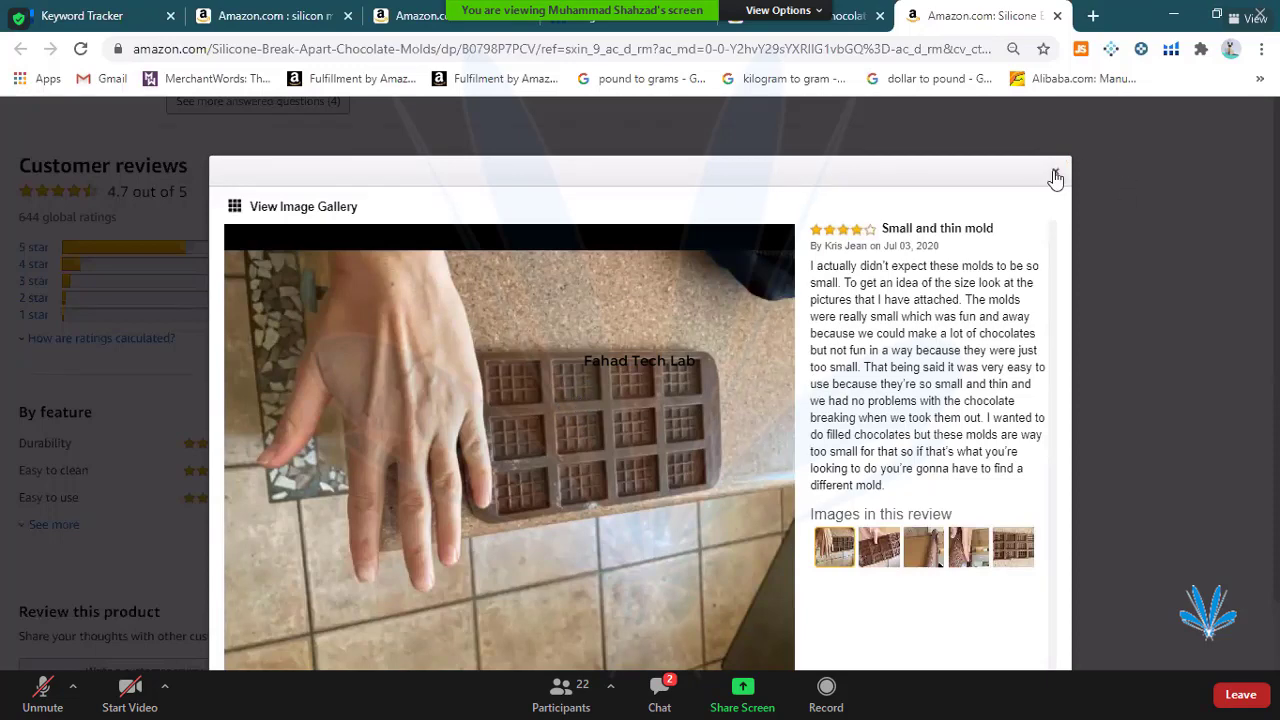
left_click(36, 495)
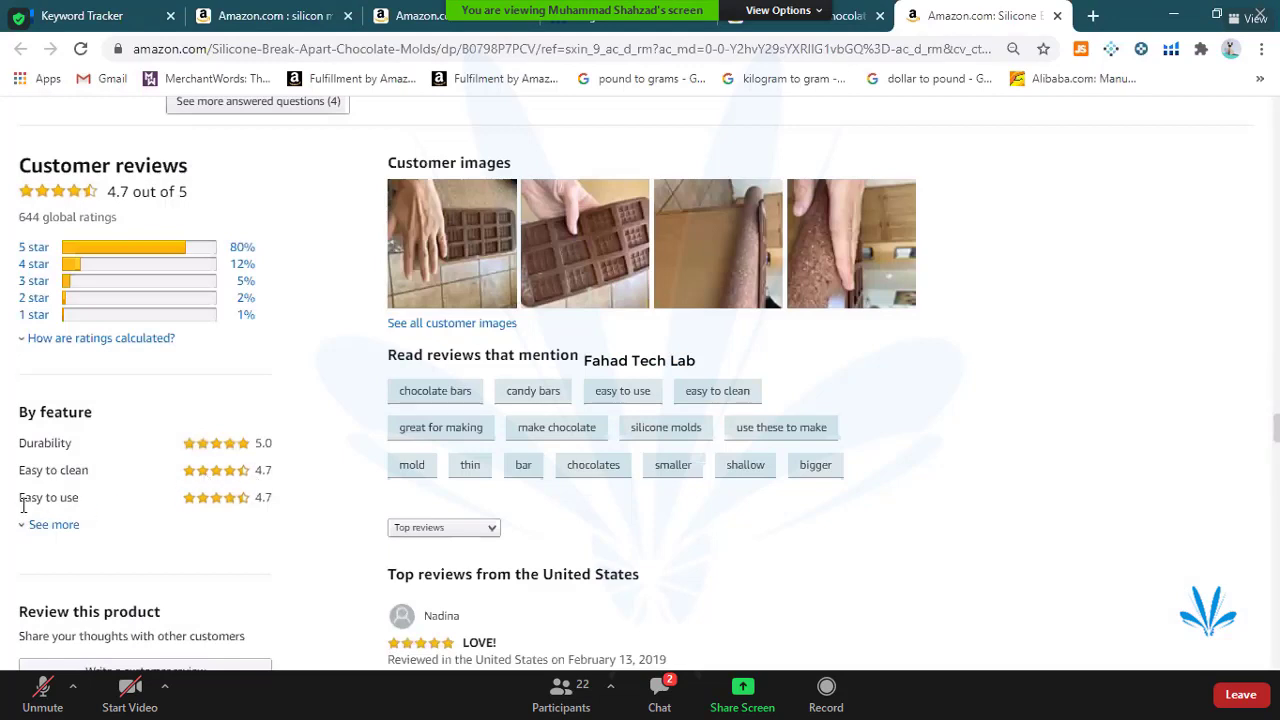
- Highlight the "Easy to use" feature and its rating score in the customer reviews
left_click_drag(69, 492, 19, 497)
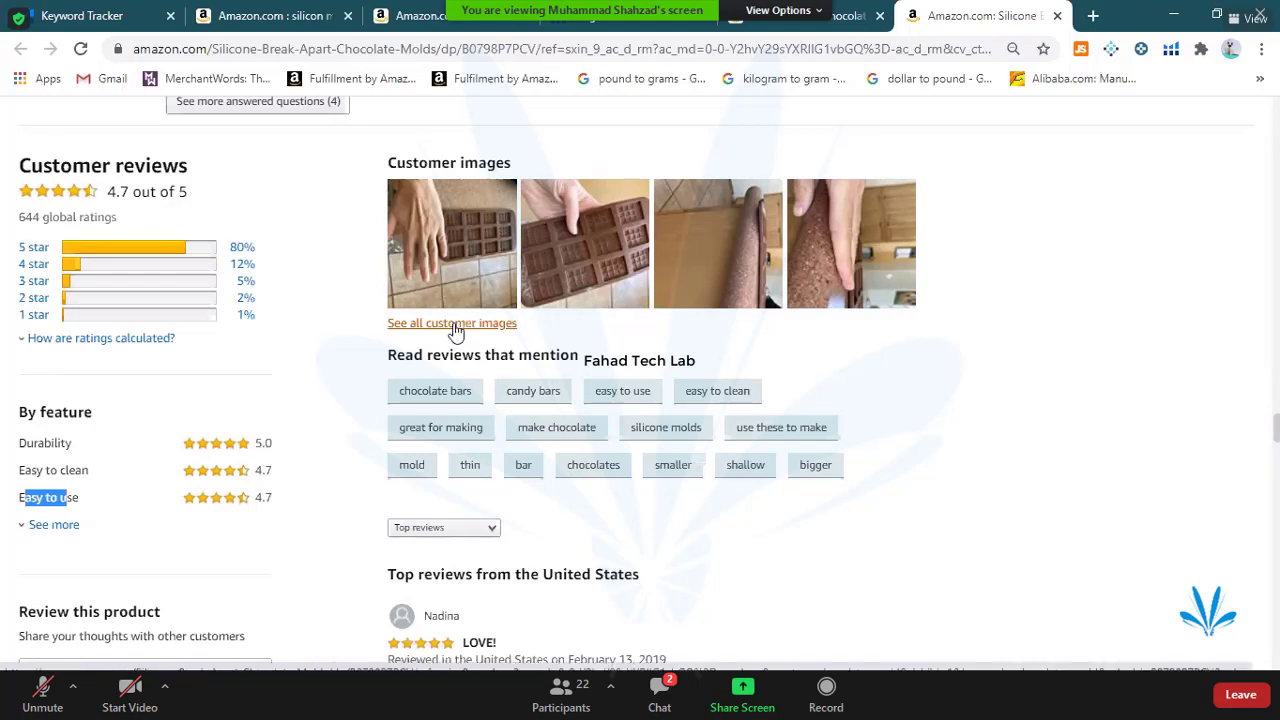
double_click(265, 498)
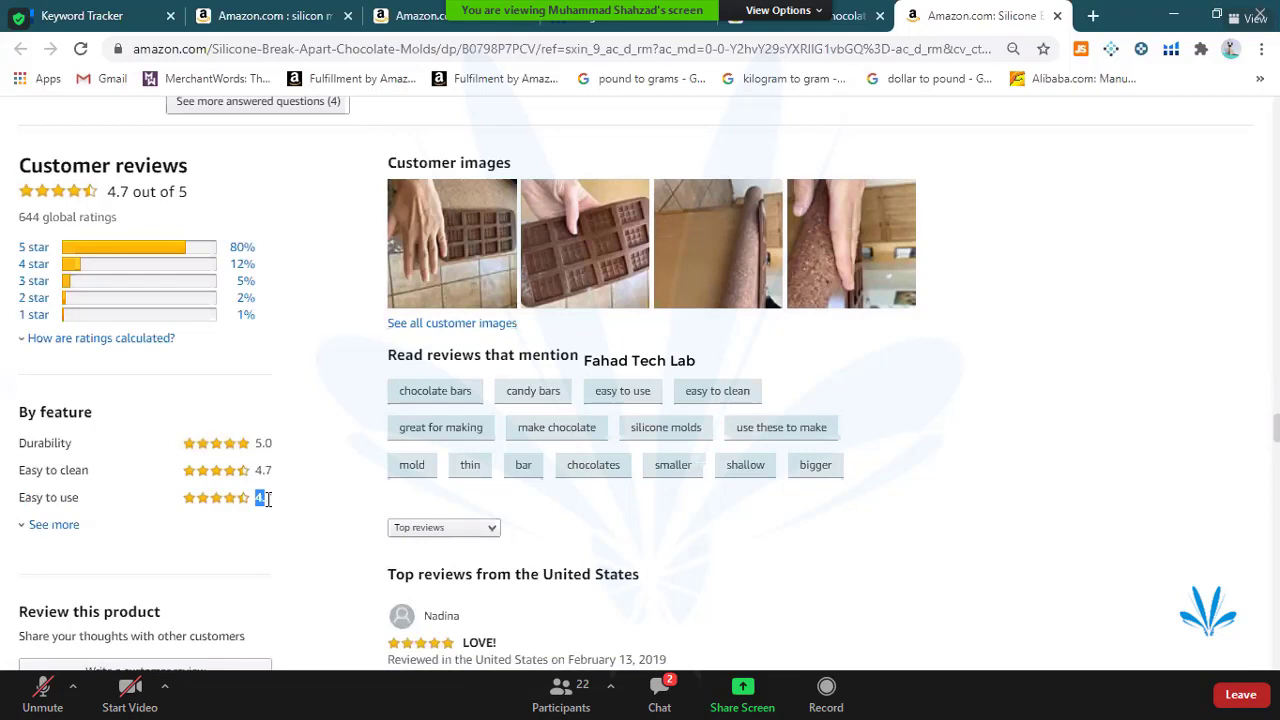
left_click(267, 498)
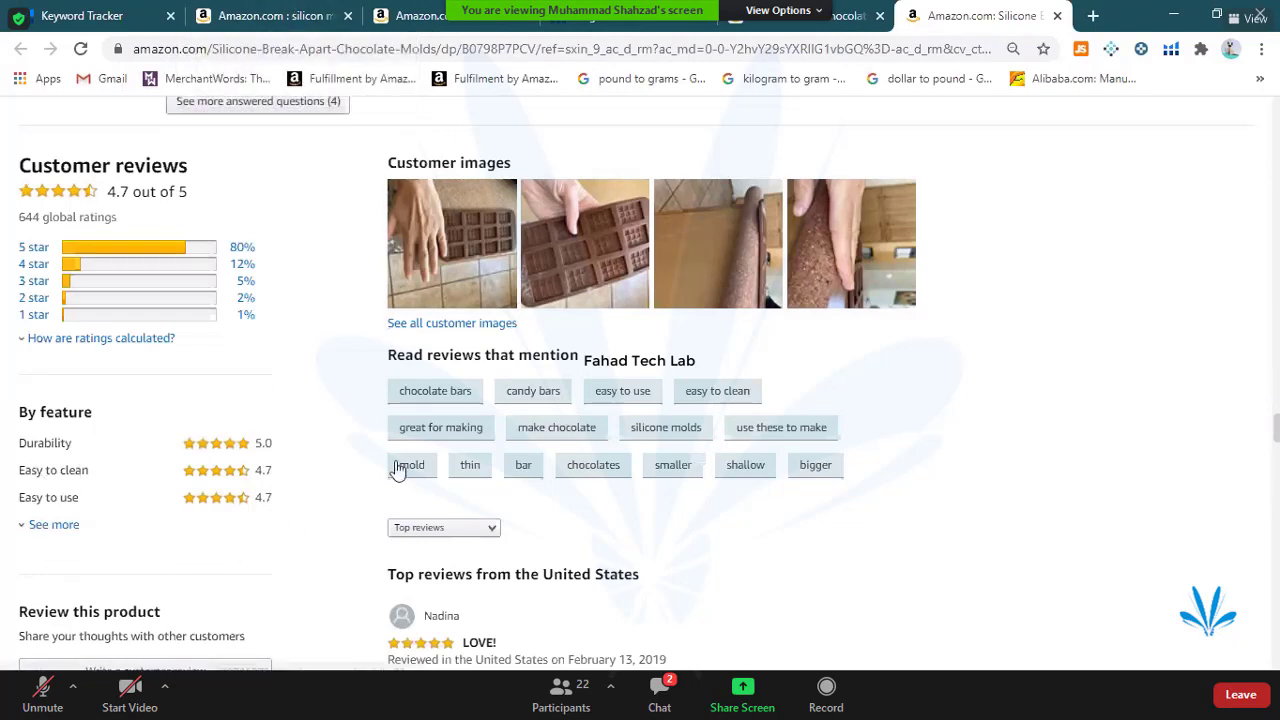
- Go back from the reviews to the listing's bullet points and product title
scroll(397, 470, "up", 5)
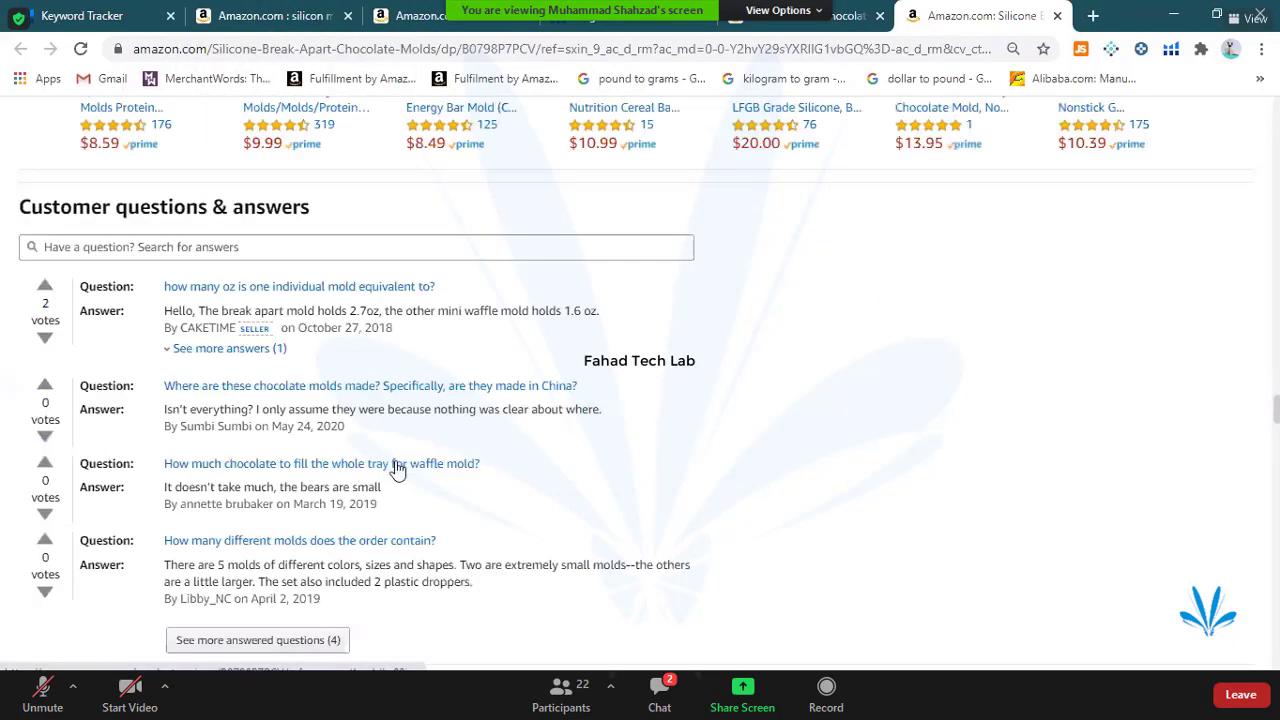
scroll(397, 470, "up", 3)
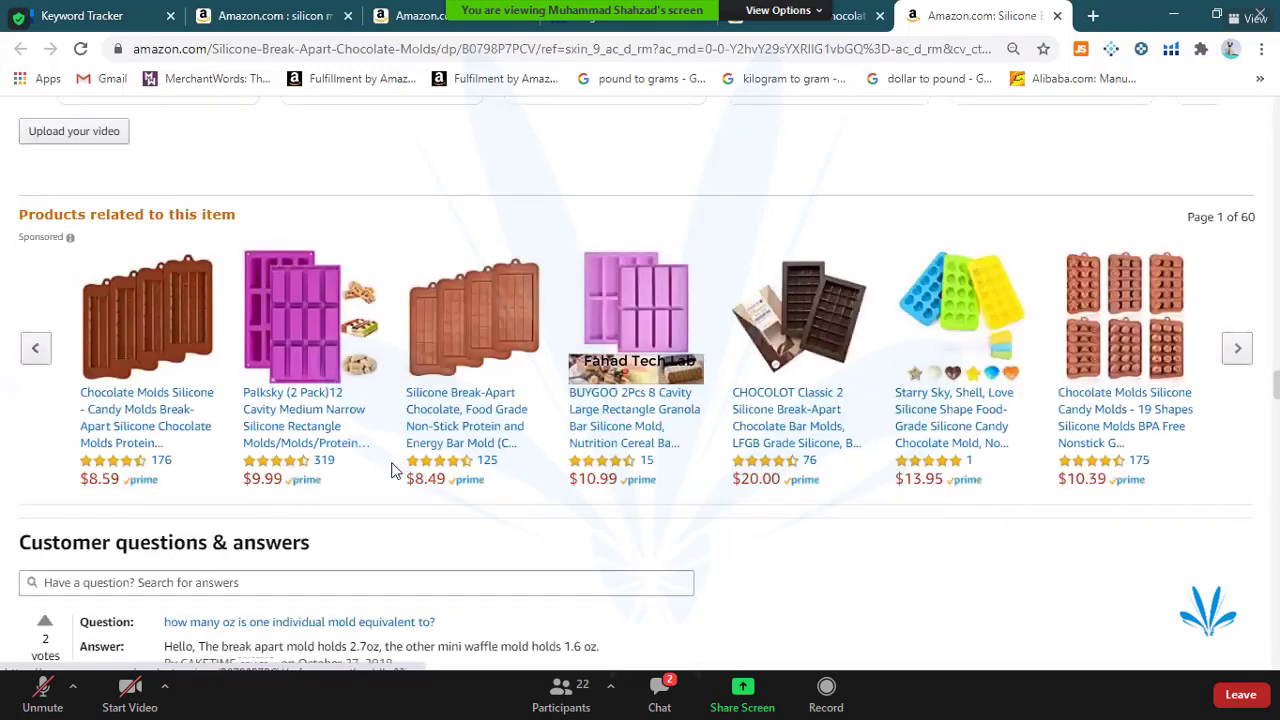
scroll(397, 470, "up", 10)
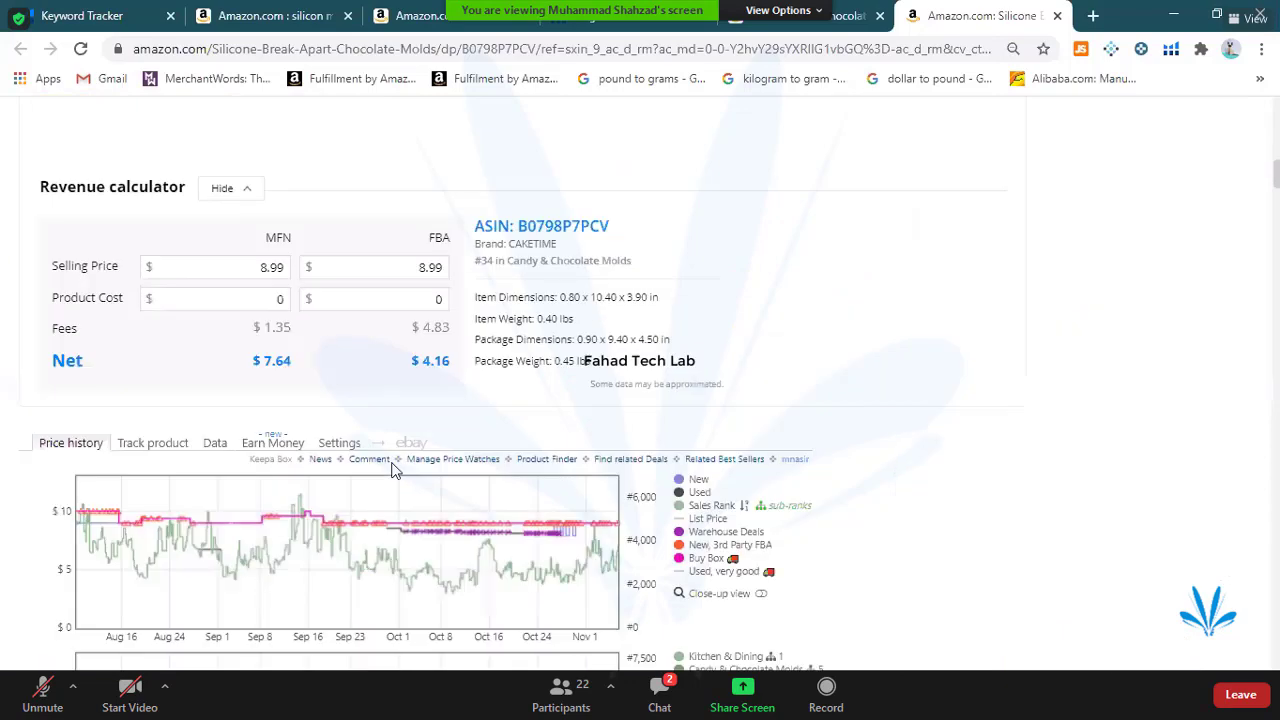
scroll(395, 470, "up", 7)
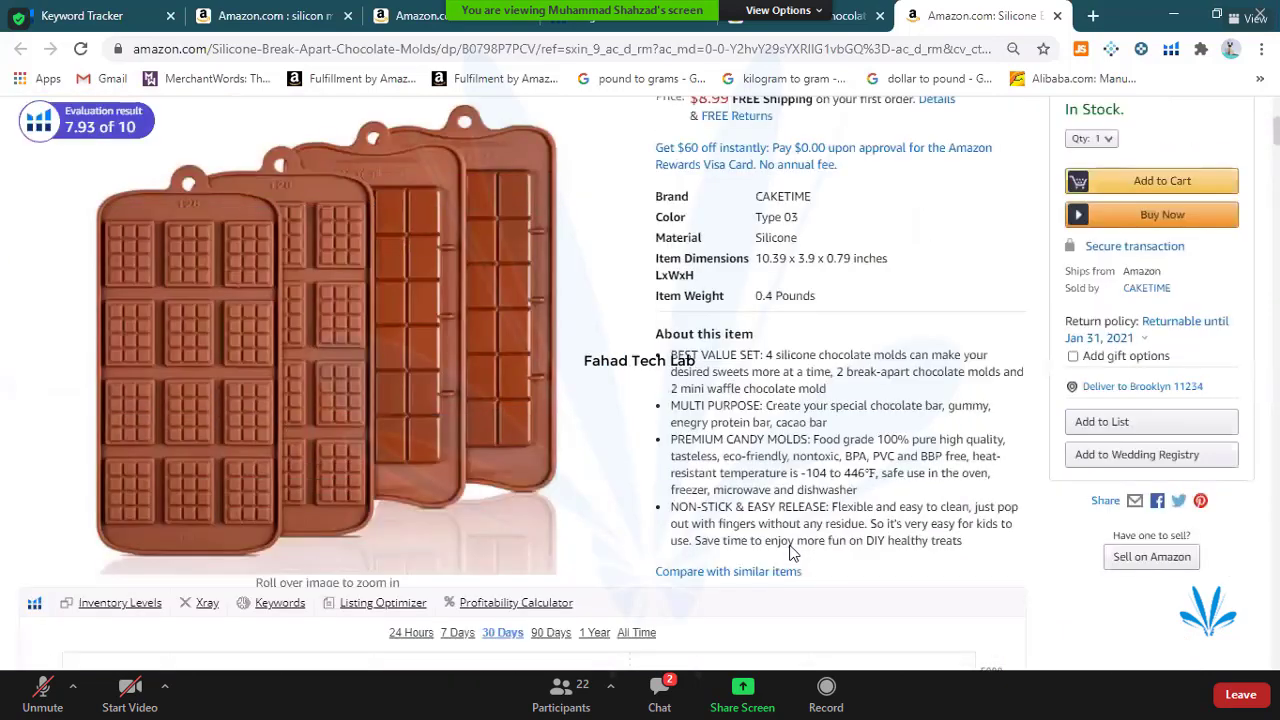
scroll(790, 553, "up", 1)
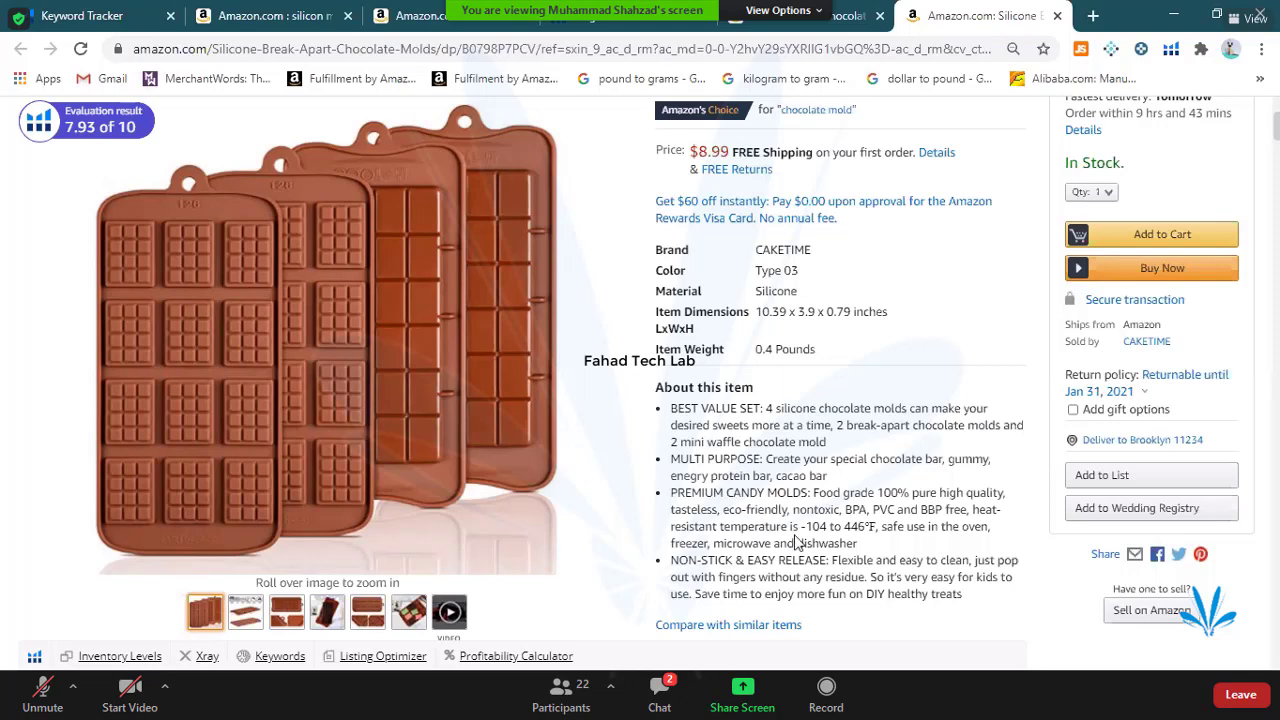
scroll(797, 541, "up", 3)
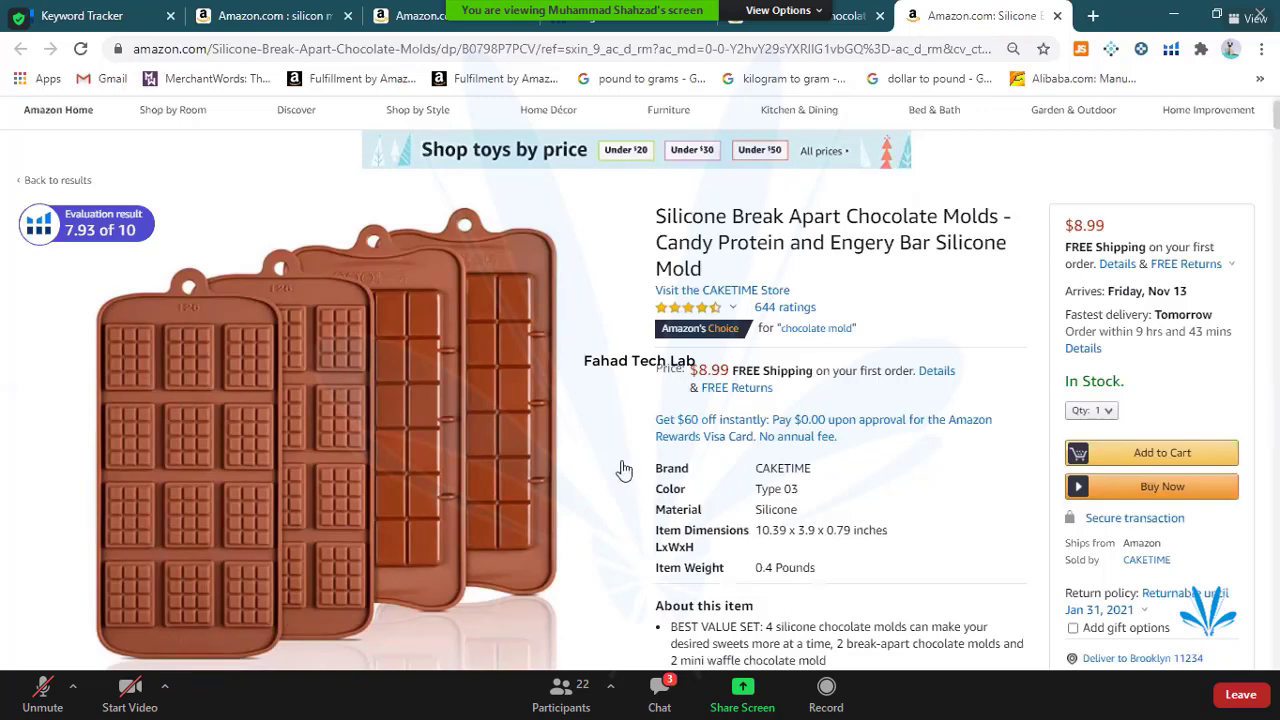
- Examine the listing's Helium 10 price and sales rank chart, revenue calculator and Keepa price history graphs
mouse_move(623, 466)
scroll(642, 428, "down", 1)
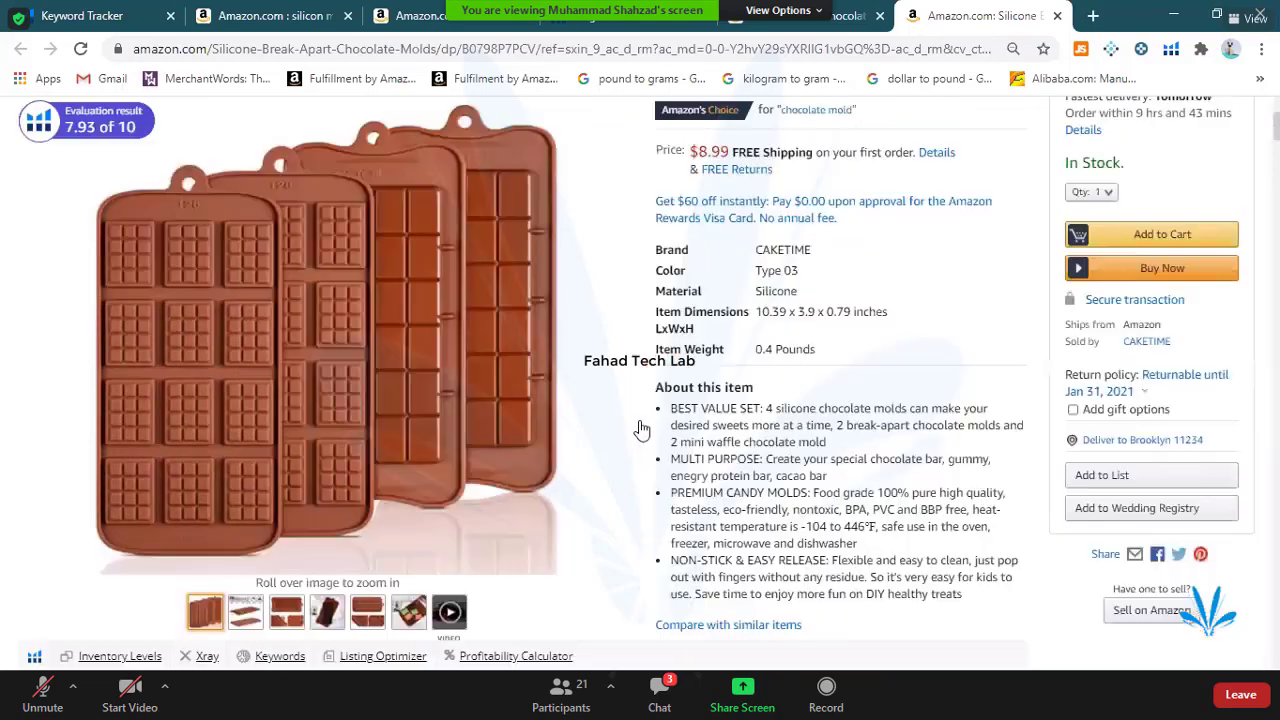
scroll(642, 428, "down", 2)
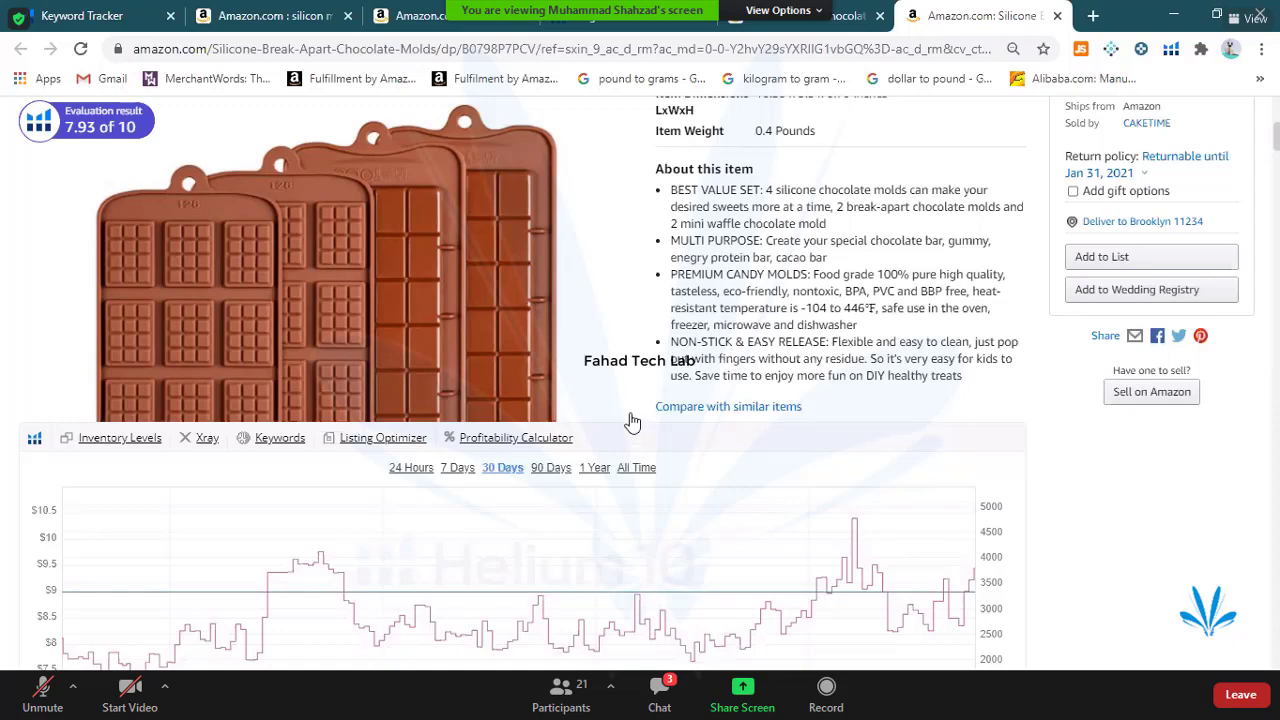
mouse_move(632, 425)
scroll(652, 528, "down", 3)
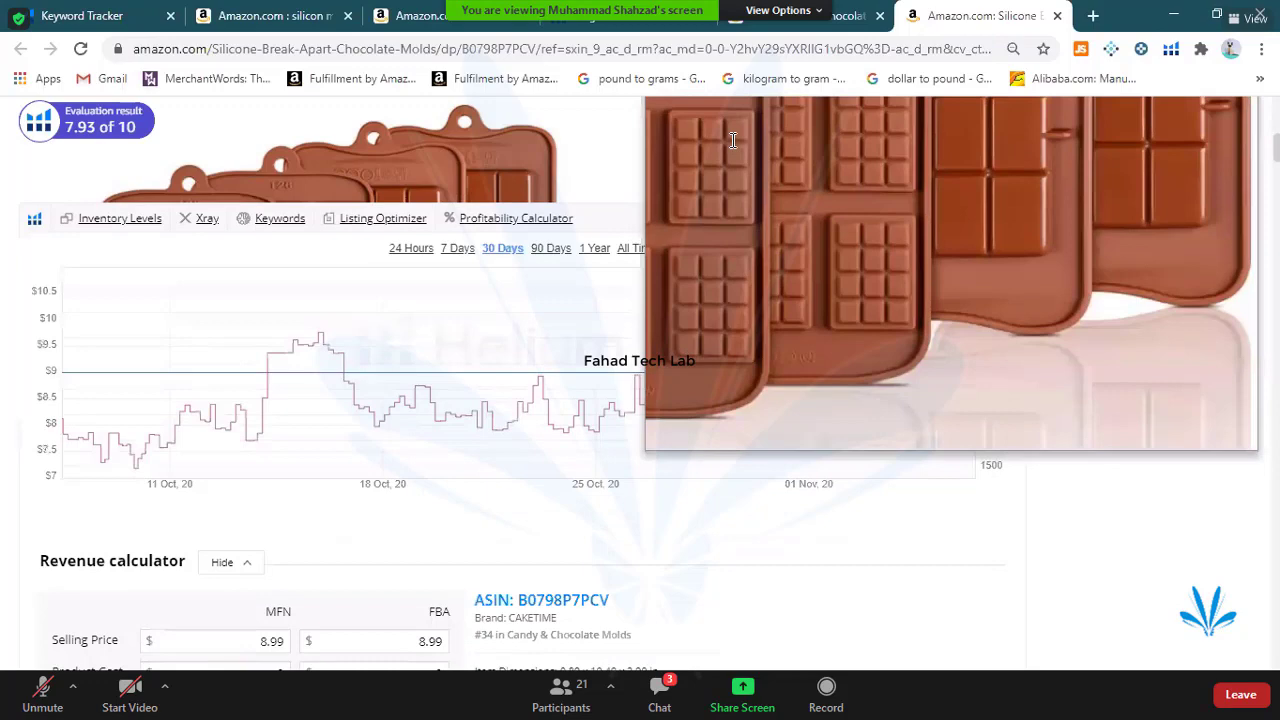
mouse_move(744, 404)
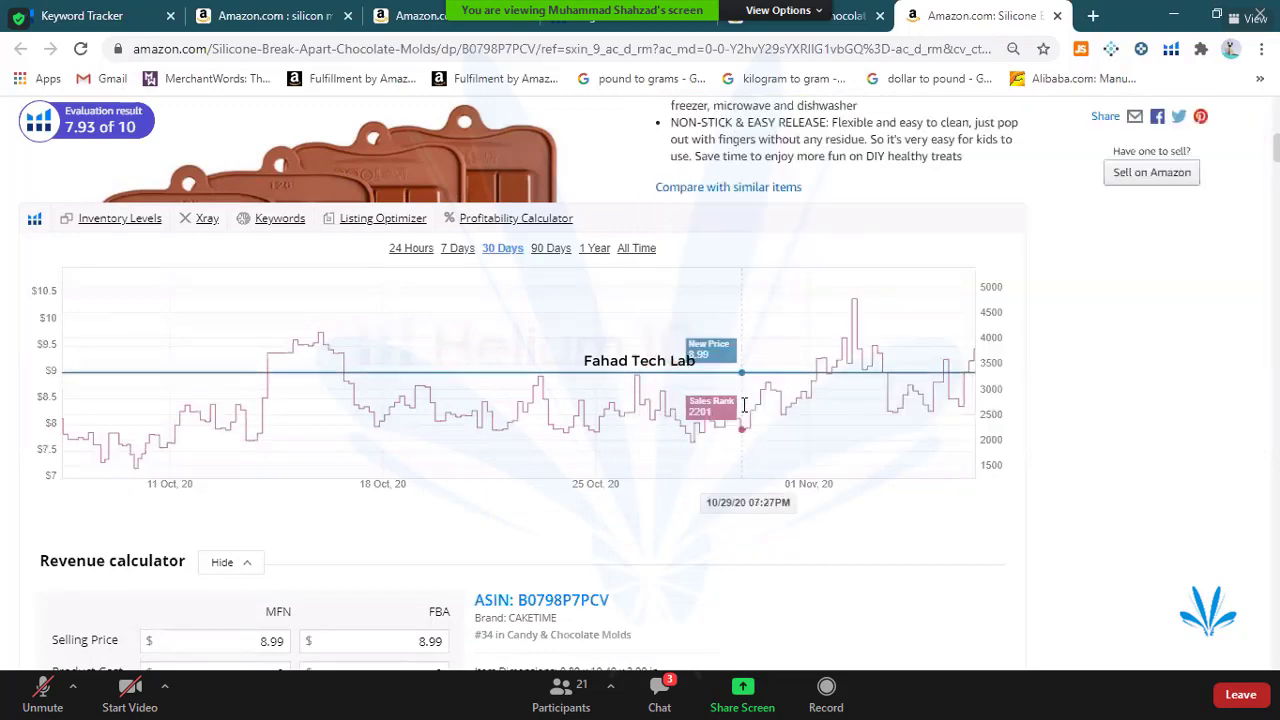
scroll(744, 404, "down", 4)
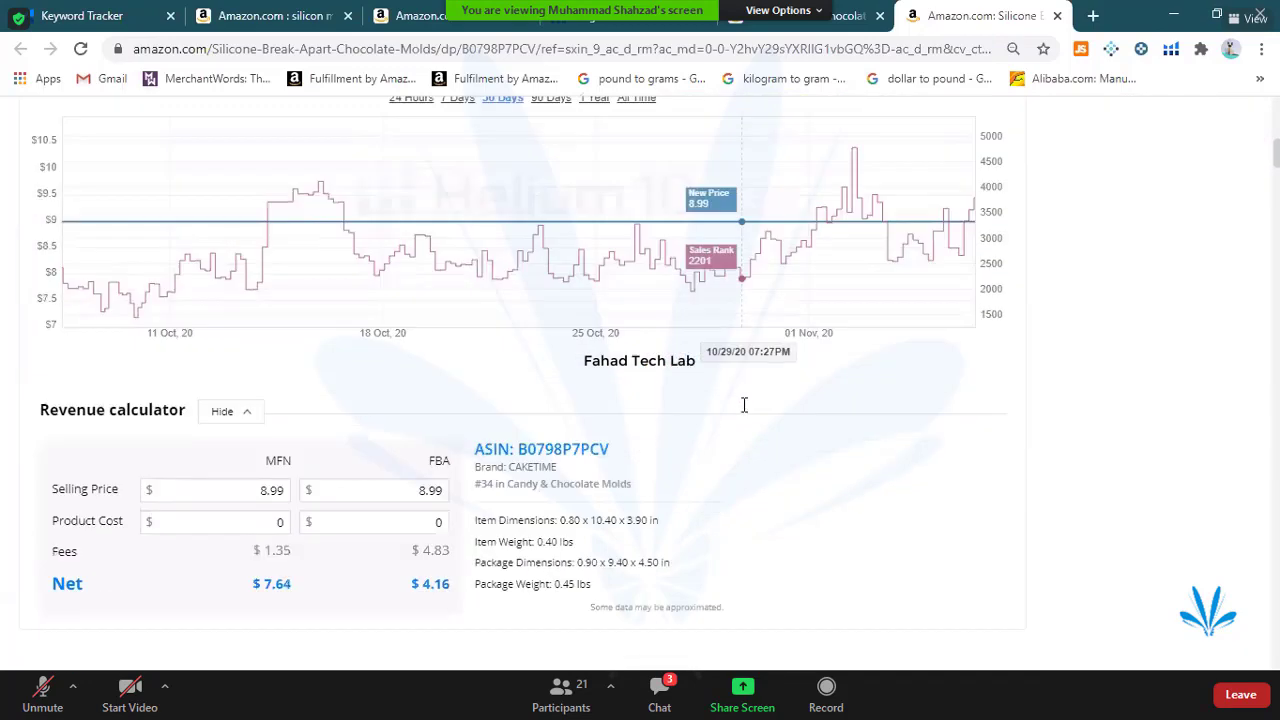
scroll(757, 408, "down", 3)
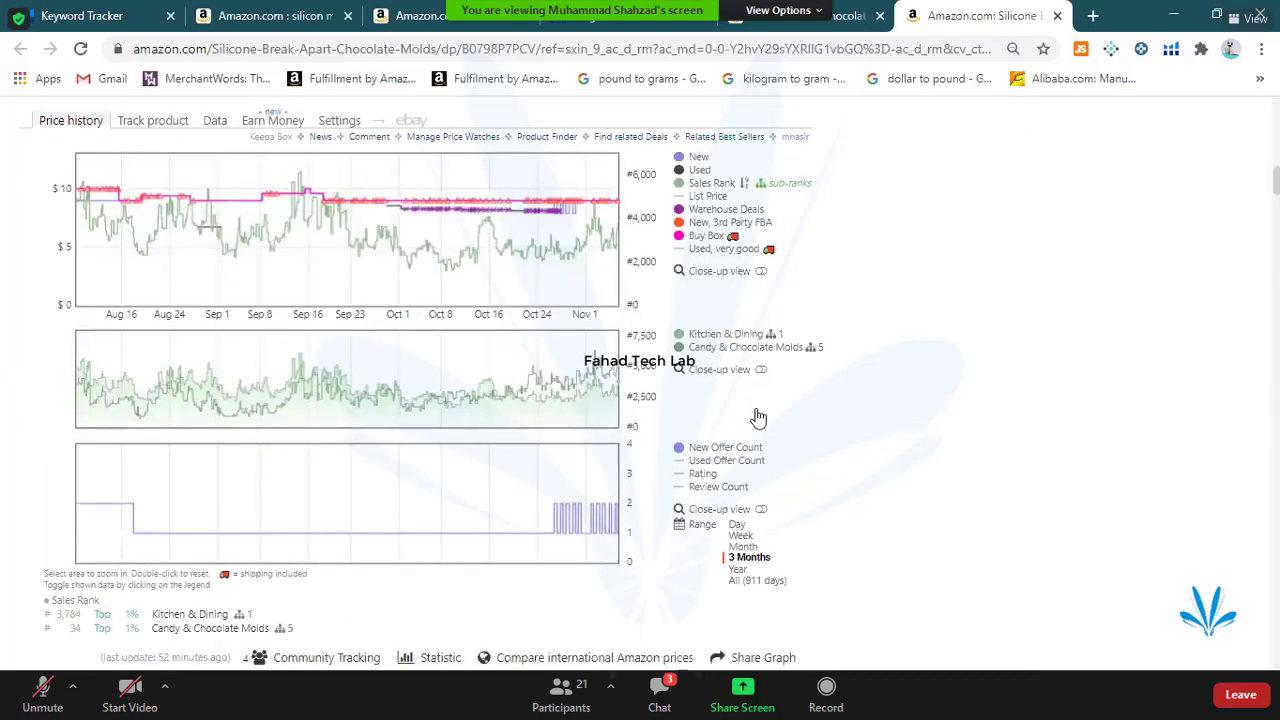
scroll(757, 414, "down", 2)
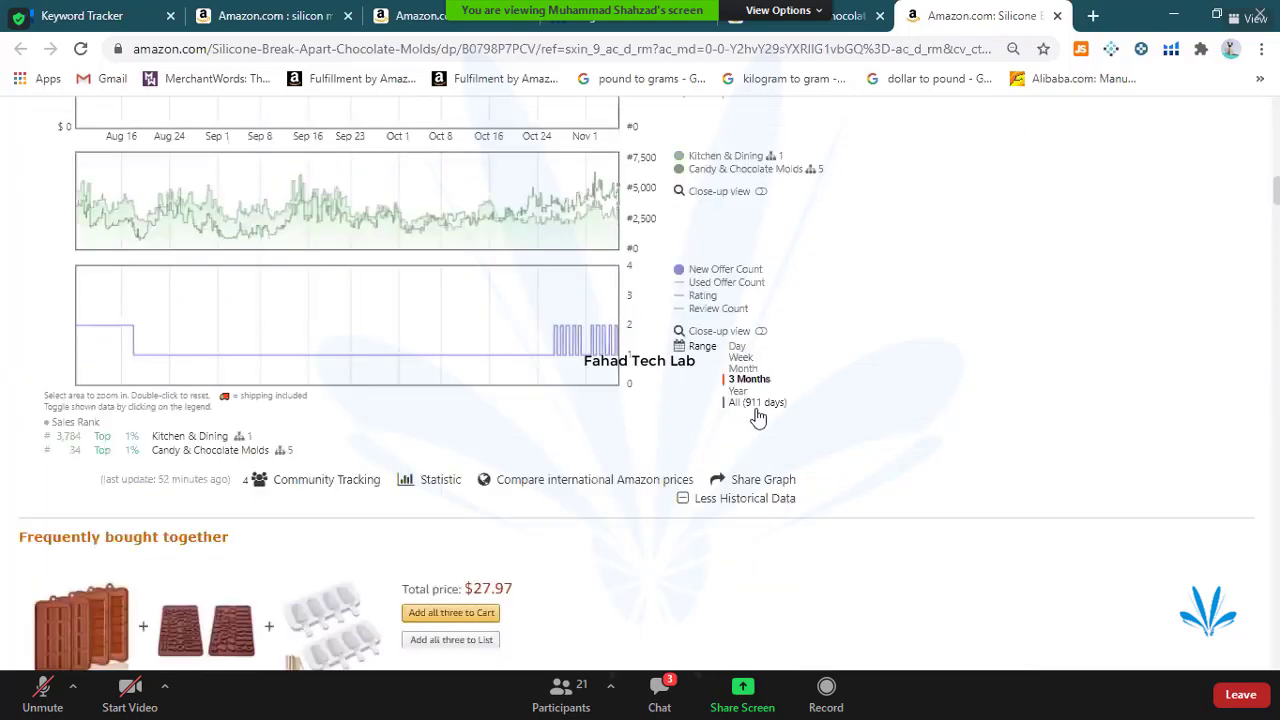
scroll(762, 410, "up", 1)
scroll(760, 408, "up", 3)
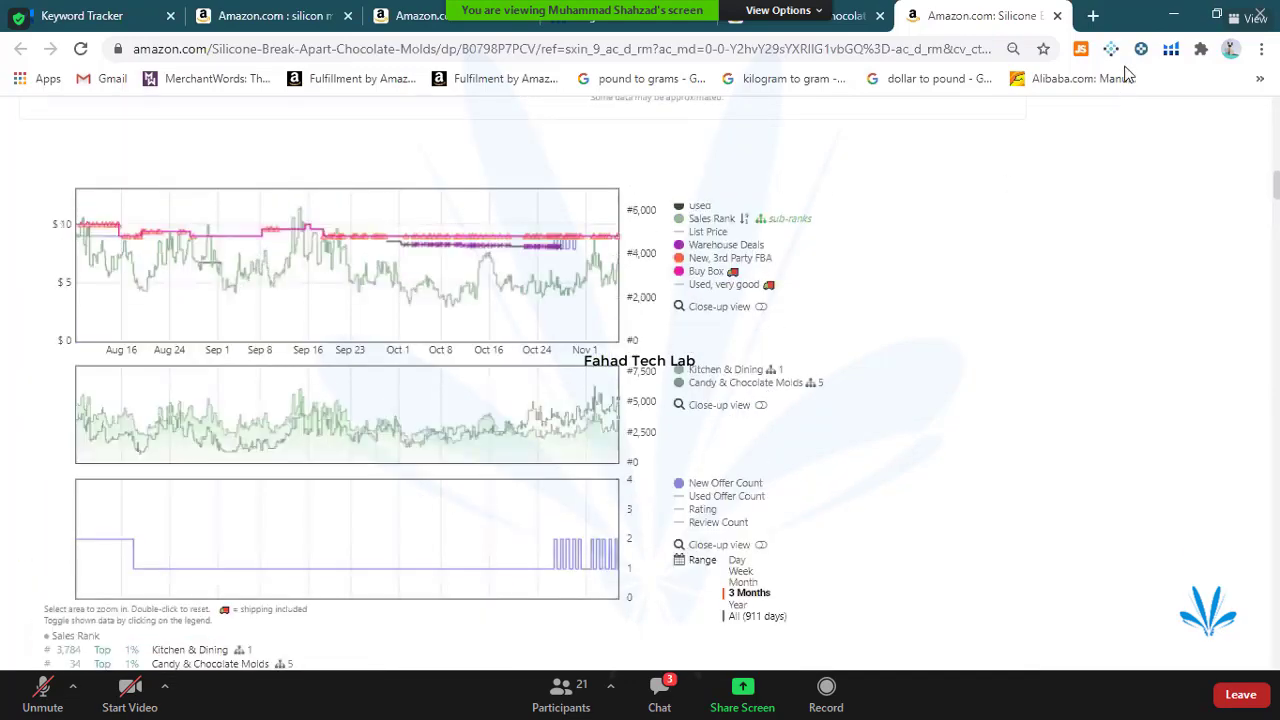
- Run JungleScout on the break-apart chocolate mold listing, view its historical monthly sales chart, and close the results
left_click(1080, 50)
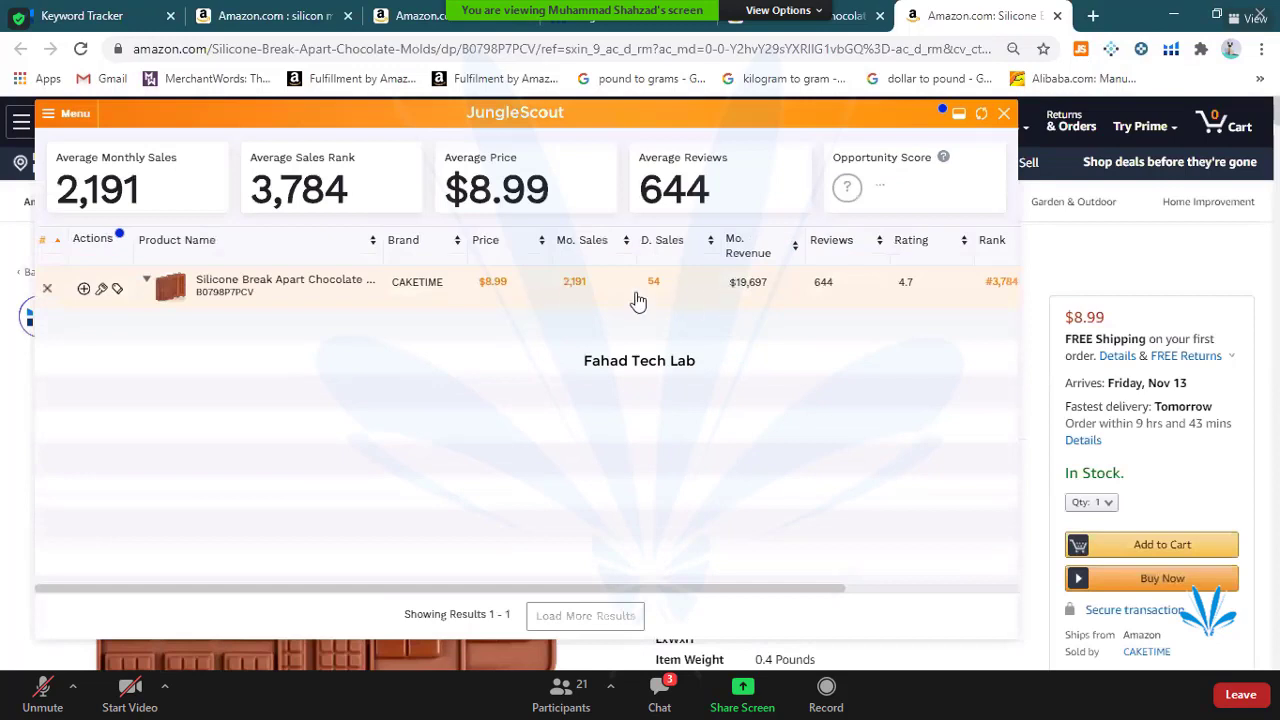
left_click(575, 284)
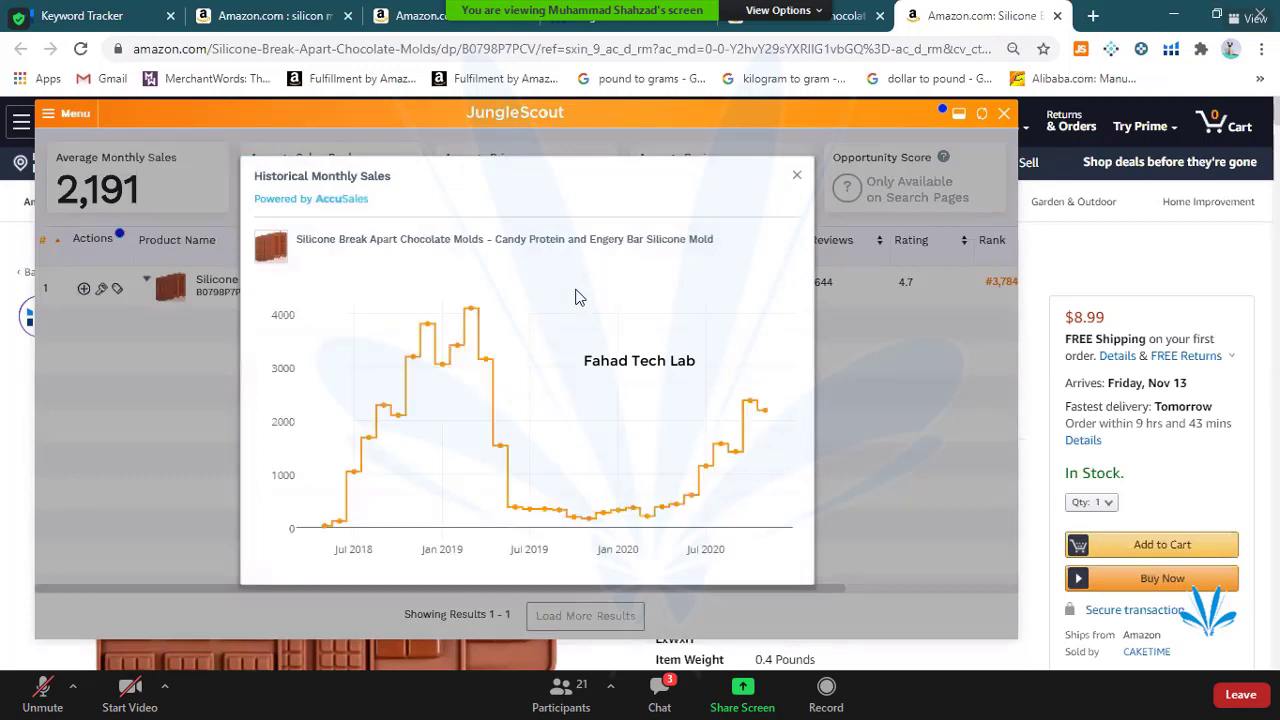
mouse_move(470, 310)
left_click(798, 183)
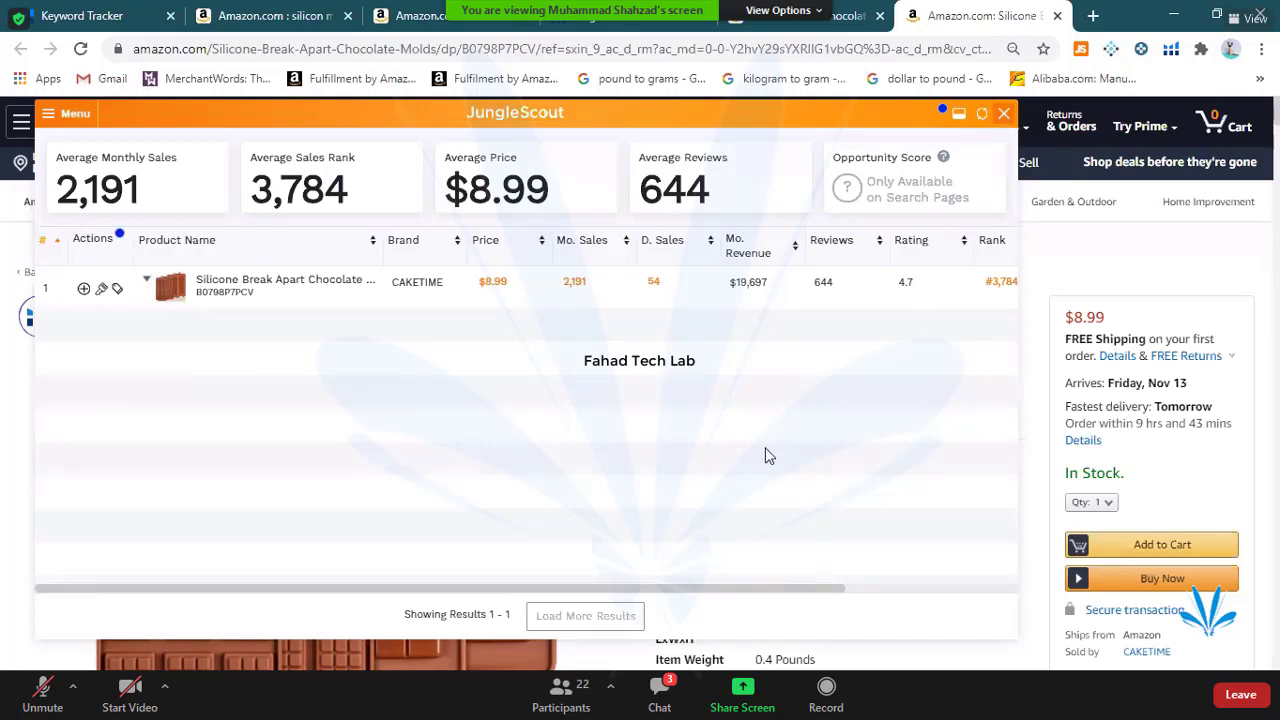
key("Escape")
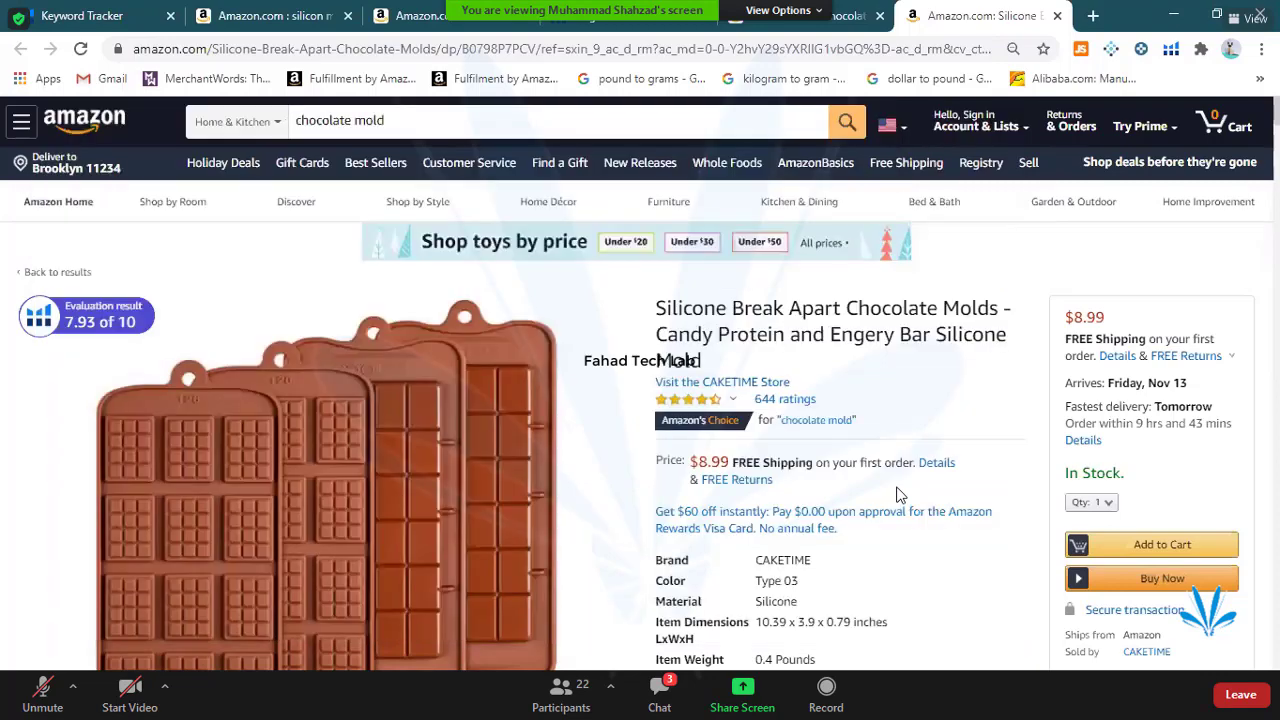
- View the listing's Helium 10 price and sales rank chart over 90 Days and over 1 Year
scroll(897, 494, "down", 1)
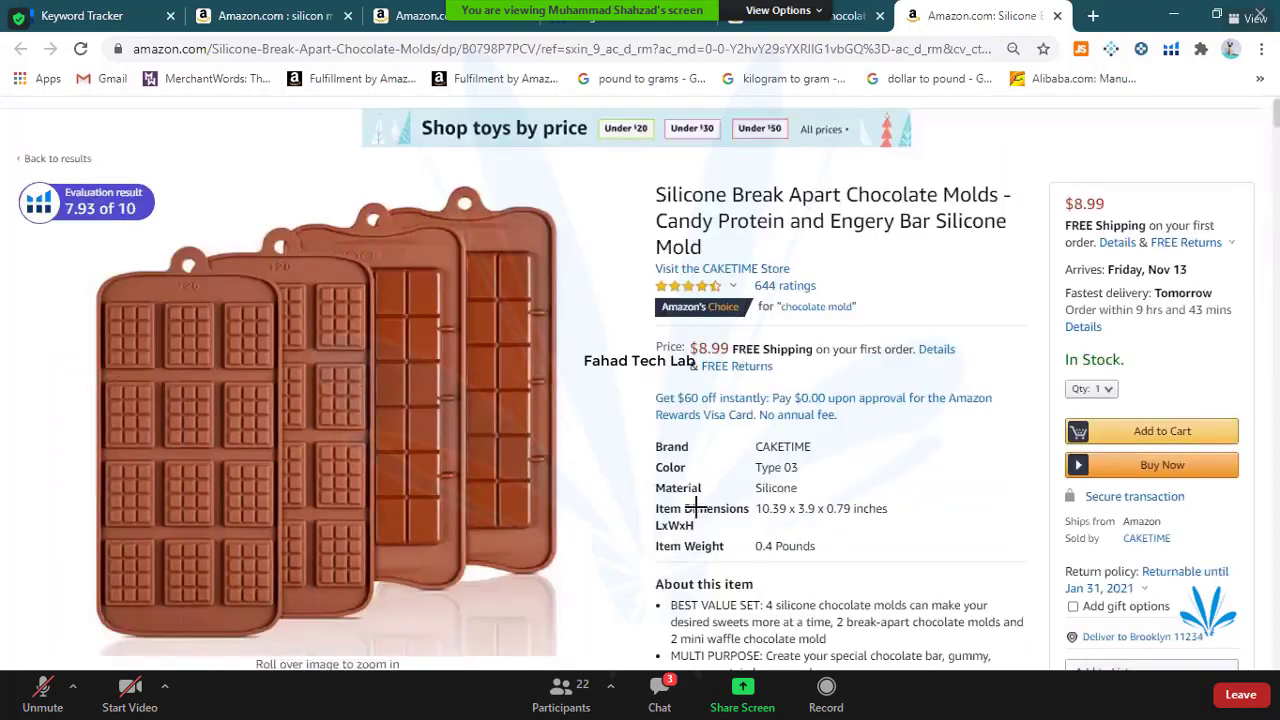
scroll(695, 508, "down", 5)
scroll(695, 508, "down", 2)
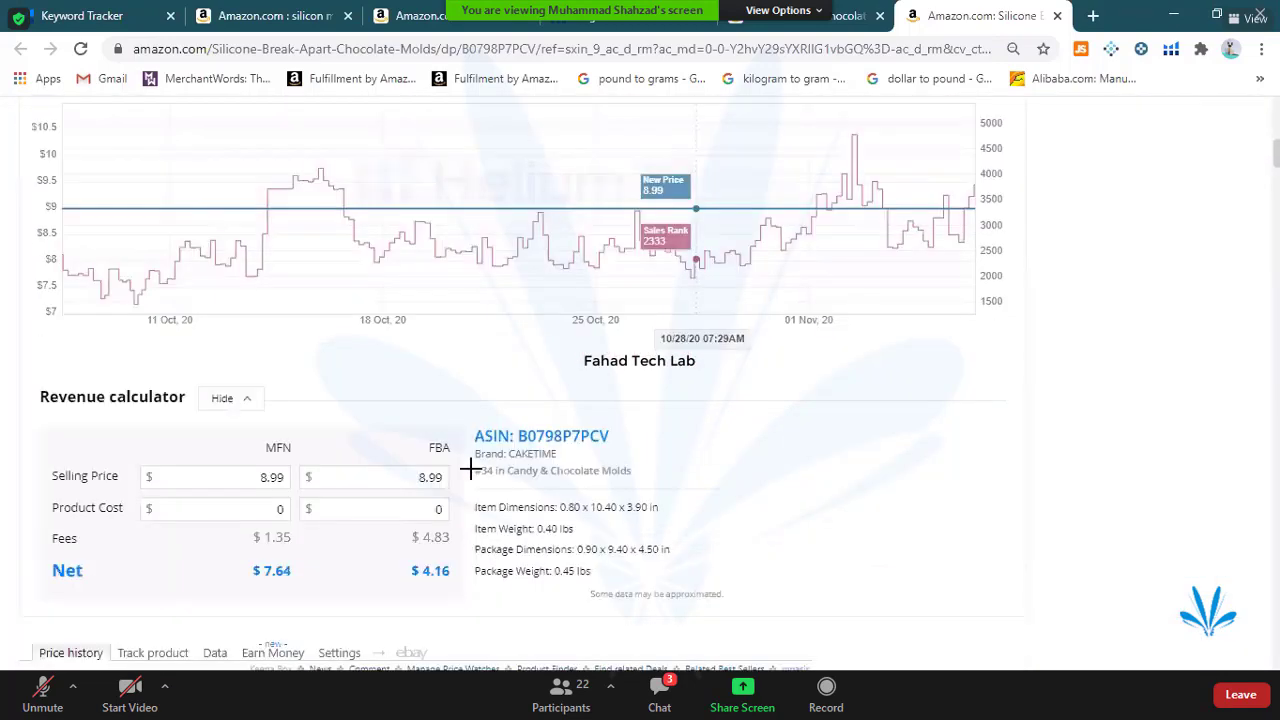
scroll(547, 350, "up", 2)
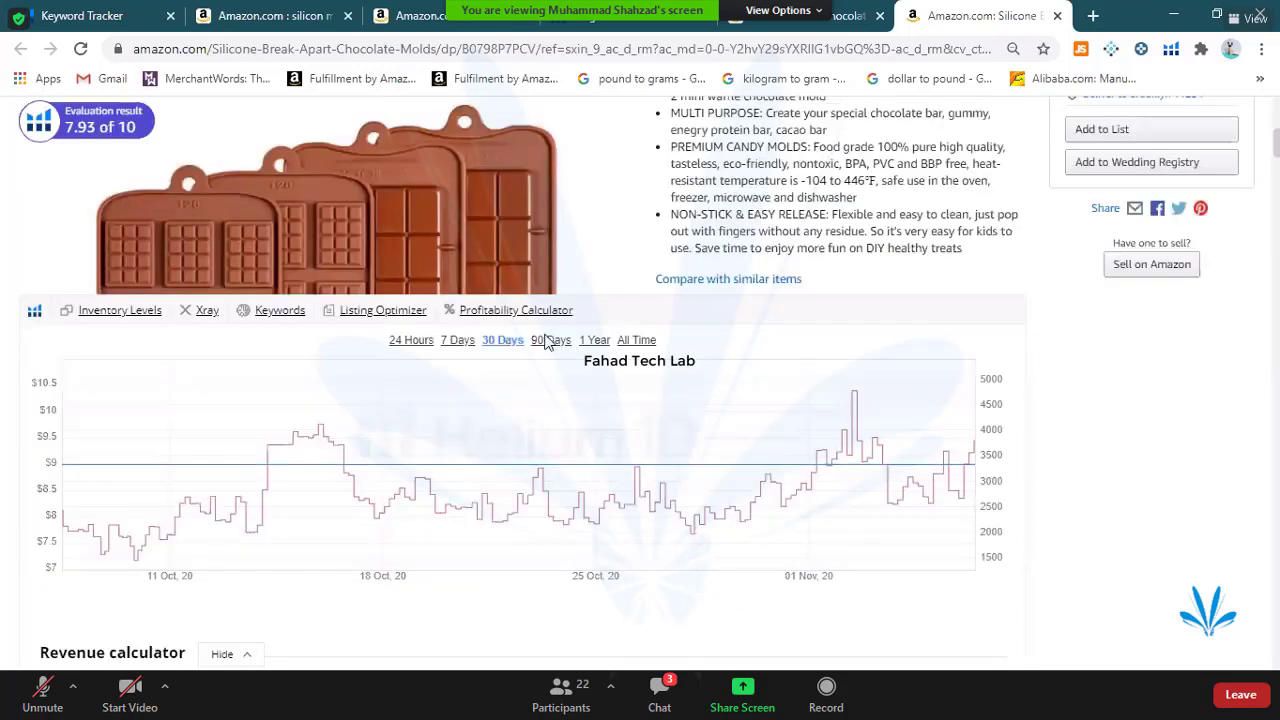
left_click(549, 341)
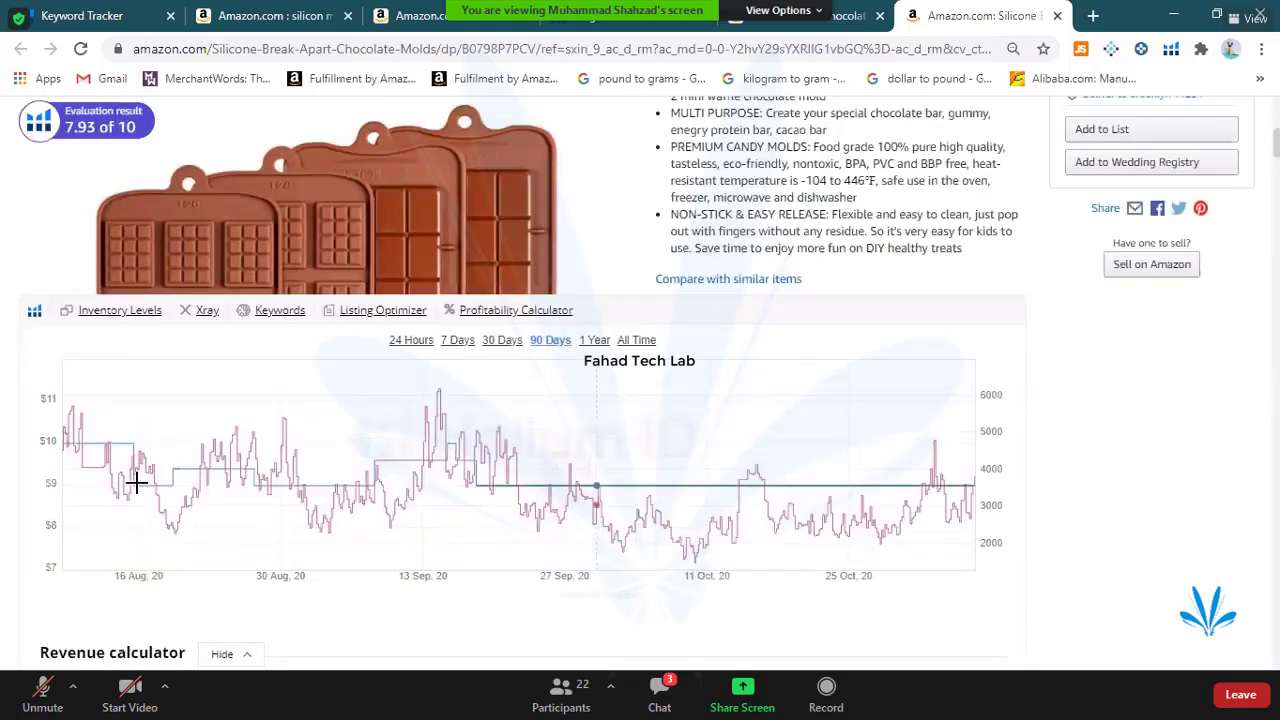
left_click(596, 341)
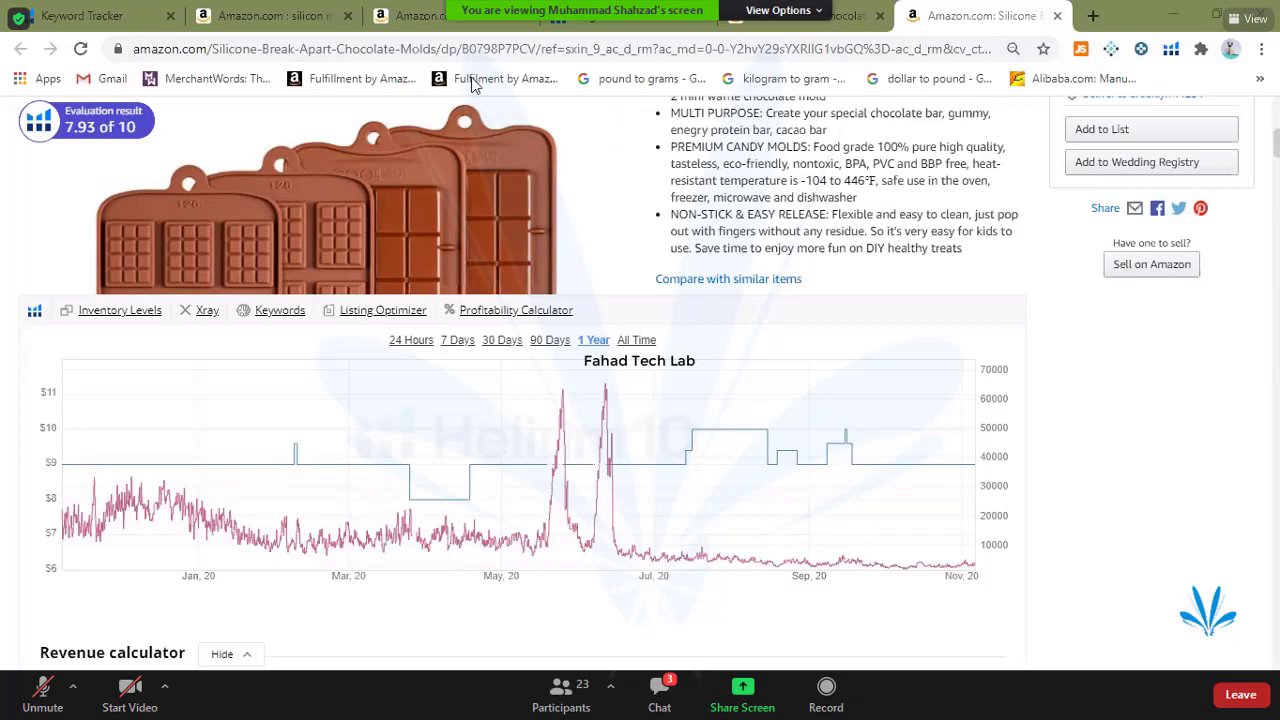
- Run JungleScout on the "silicon mold for chocolate" search results, remove the Axhpink mold from the list, and enlarge the results window
mouse_move(388, 198)
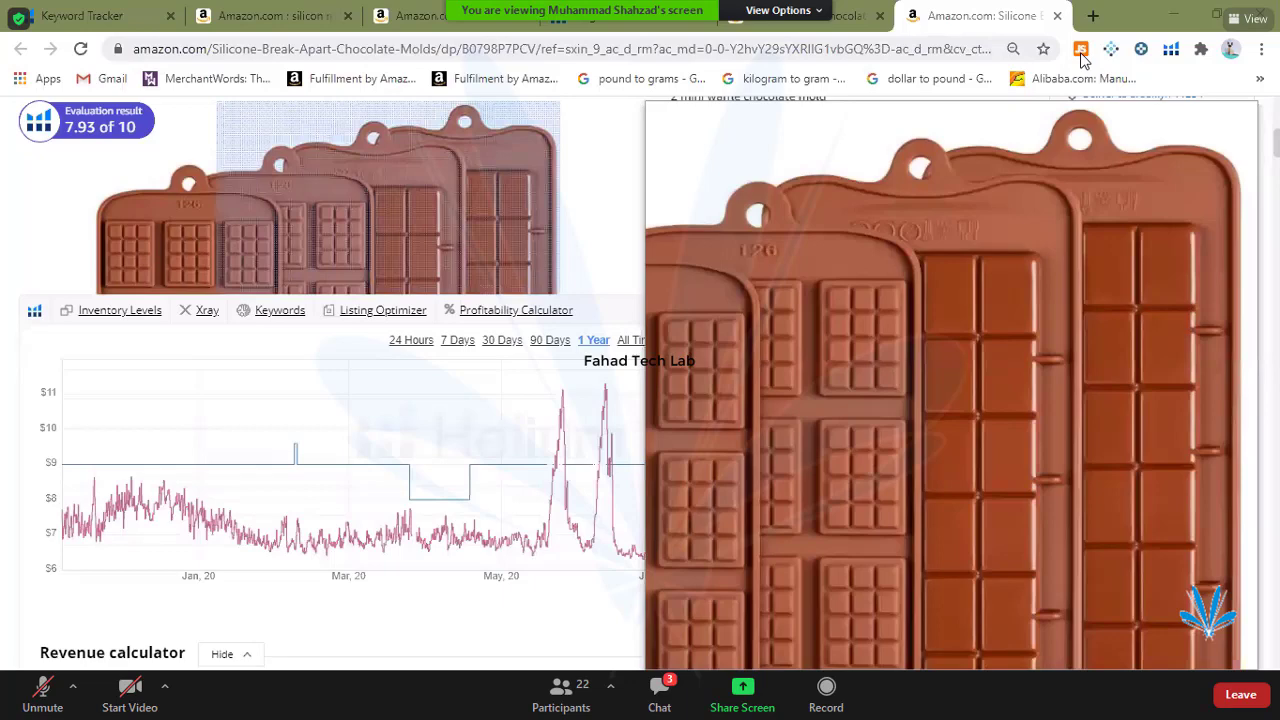
key("ctrl+2")
left_click(1081, 56)
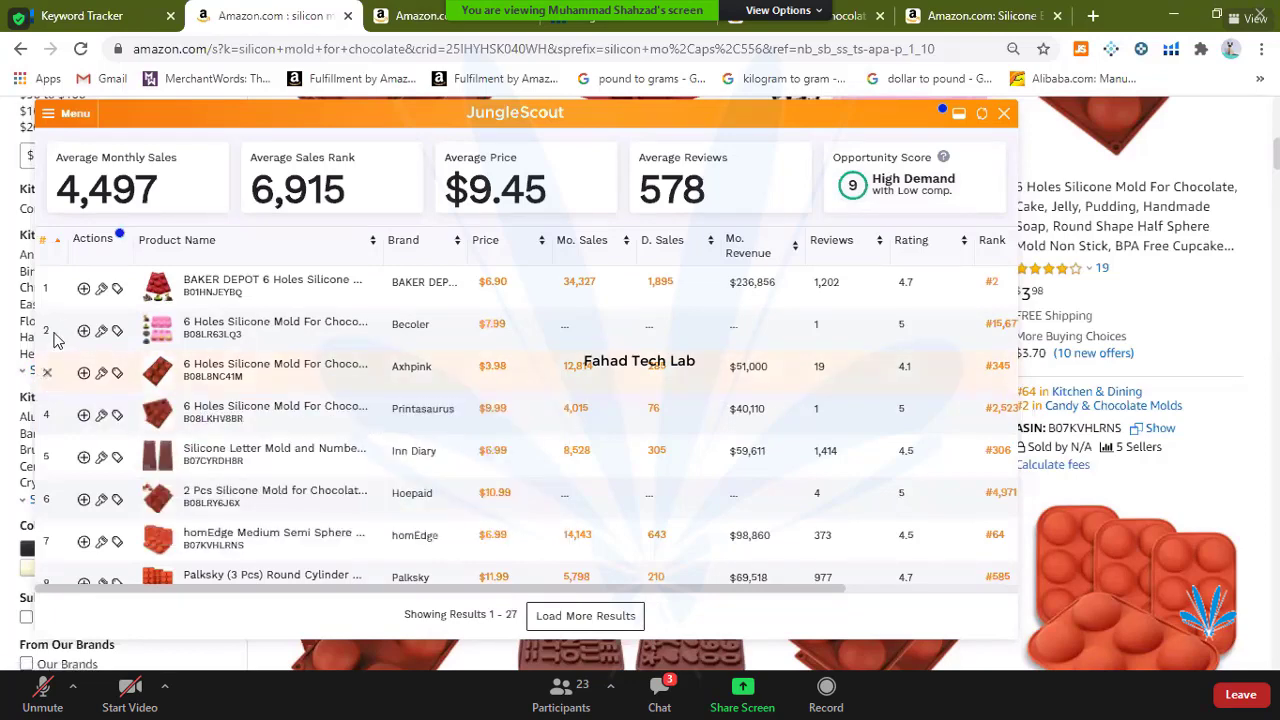
left_click(47, 372)
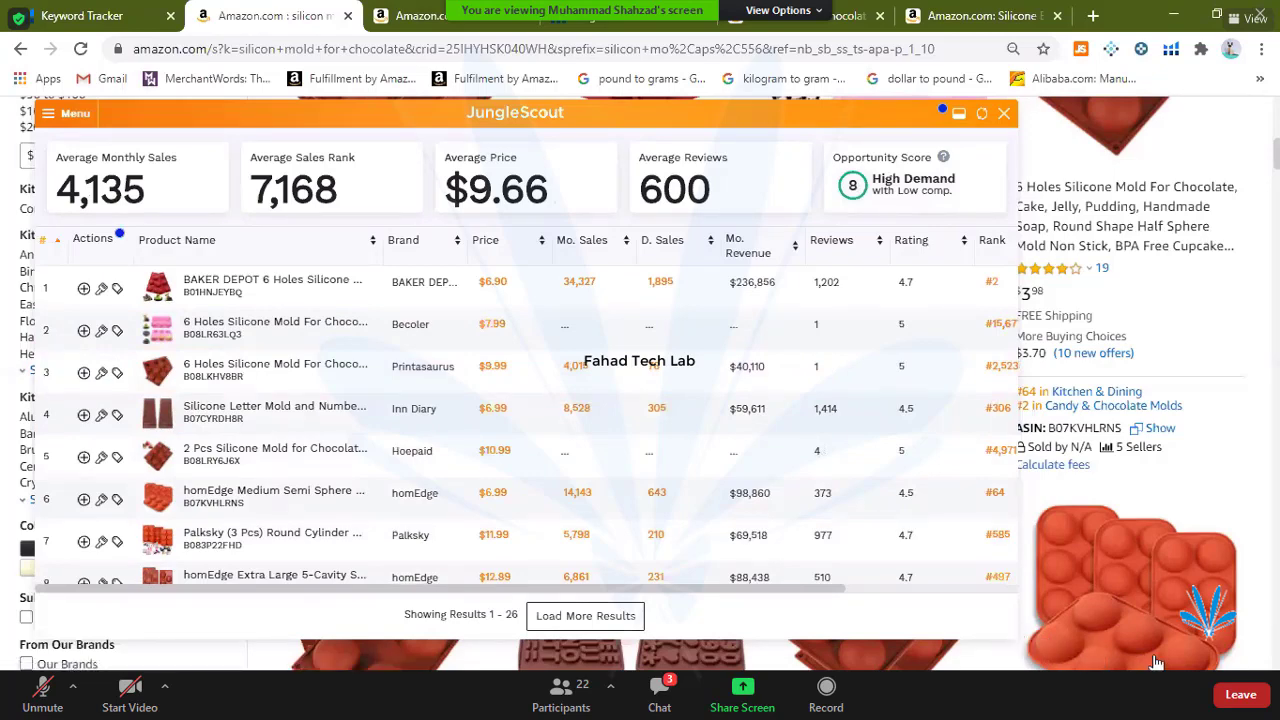
left_click_drag(1188, 664, 1205, 636)
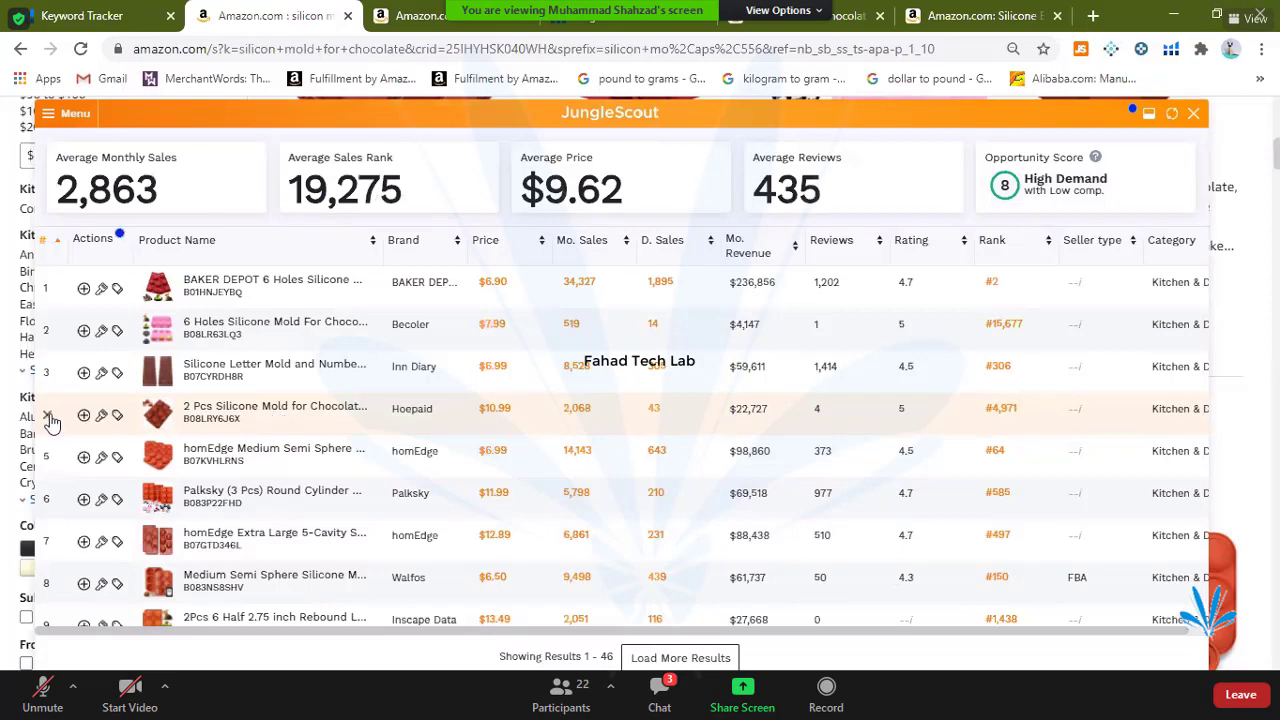
- Remove the Hoepaid 2 Pcs mold and the Becoler 6 Holes mold from the JungleScout results table
mouse_move(50, 420)
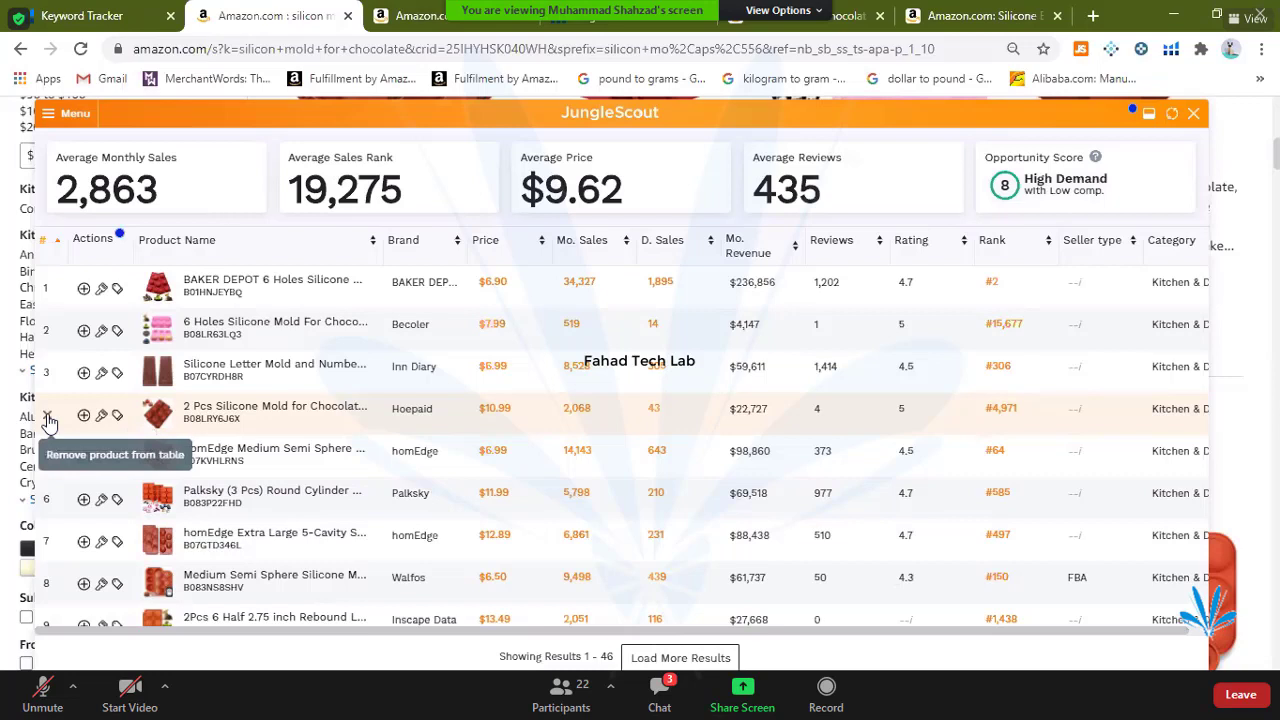
left_click(46, 416)
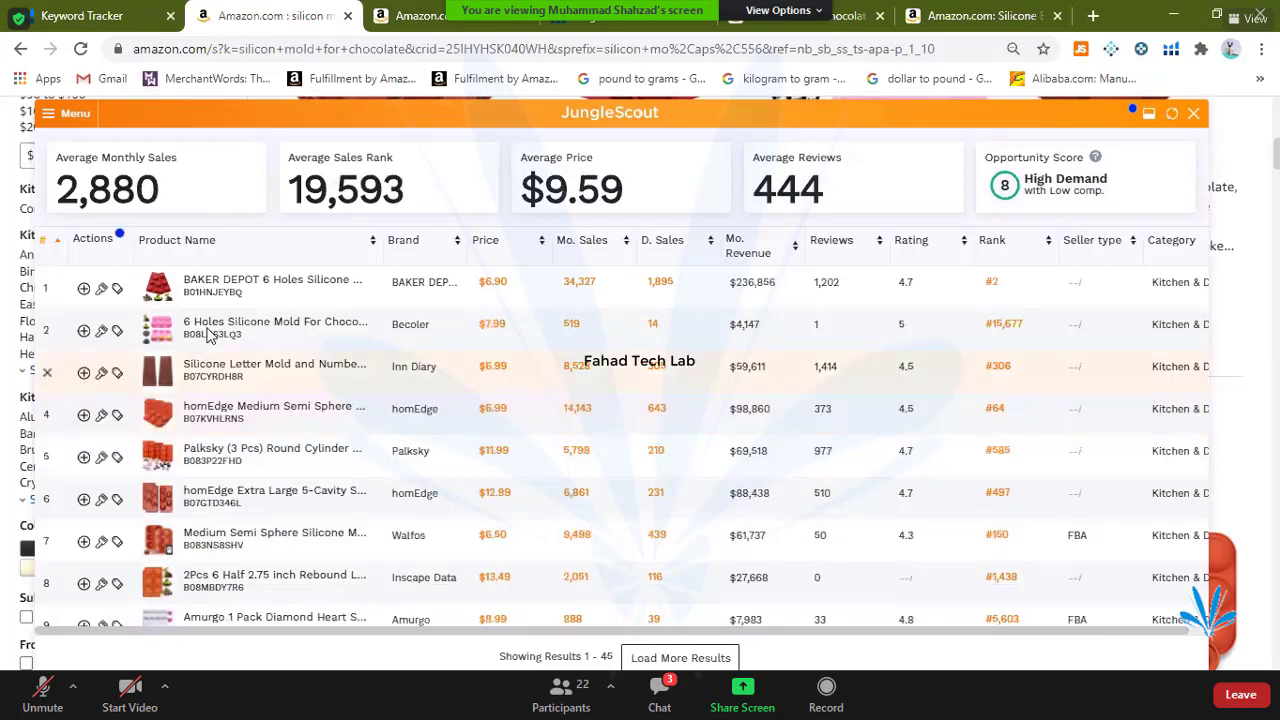
left_click(47, 332)
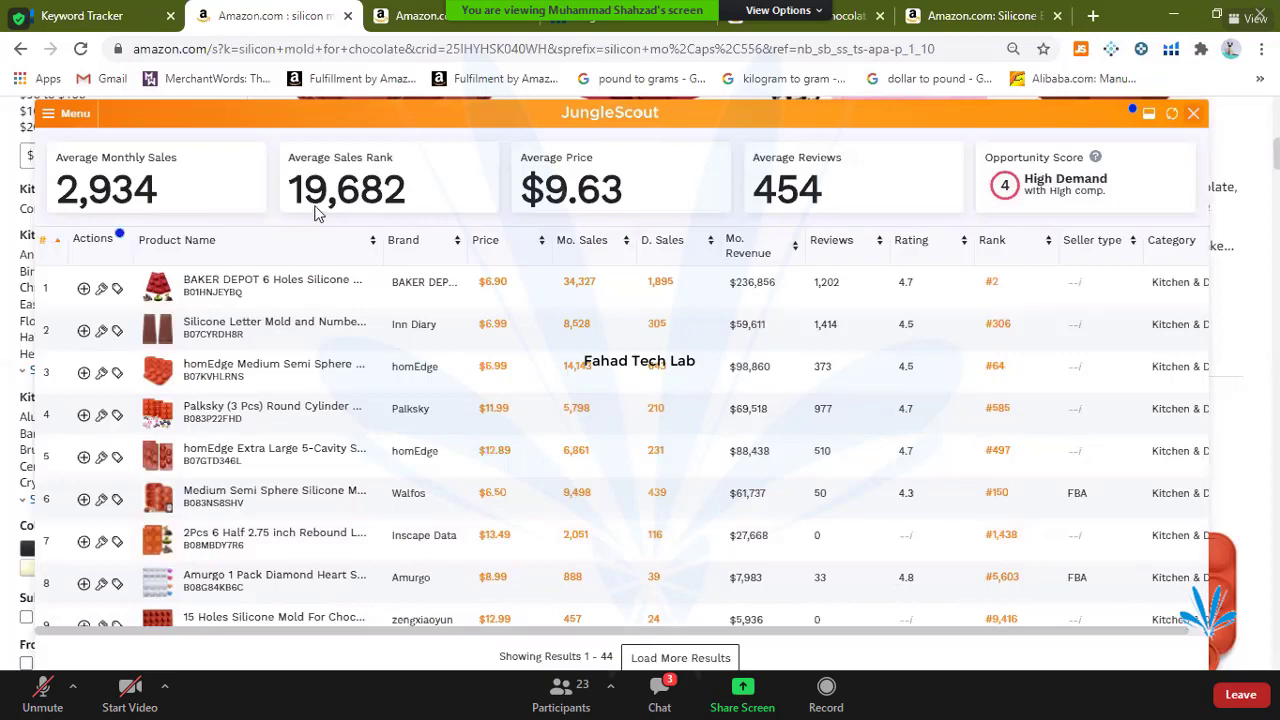
- Search Amazon for "dry foam" in place of the silicone chocolate mold search
triple_click(231, 121)
type("dry foam")
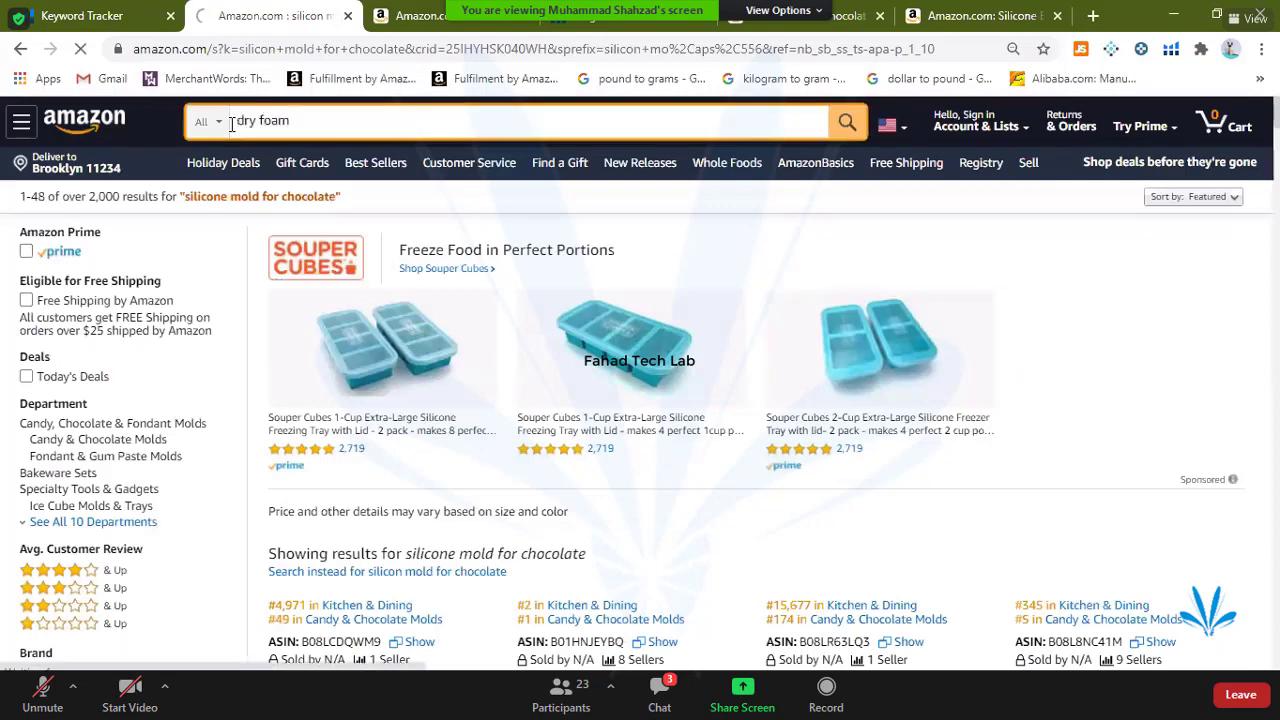
key("Return")
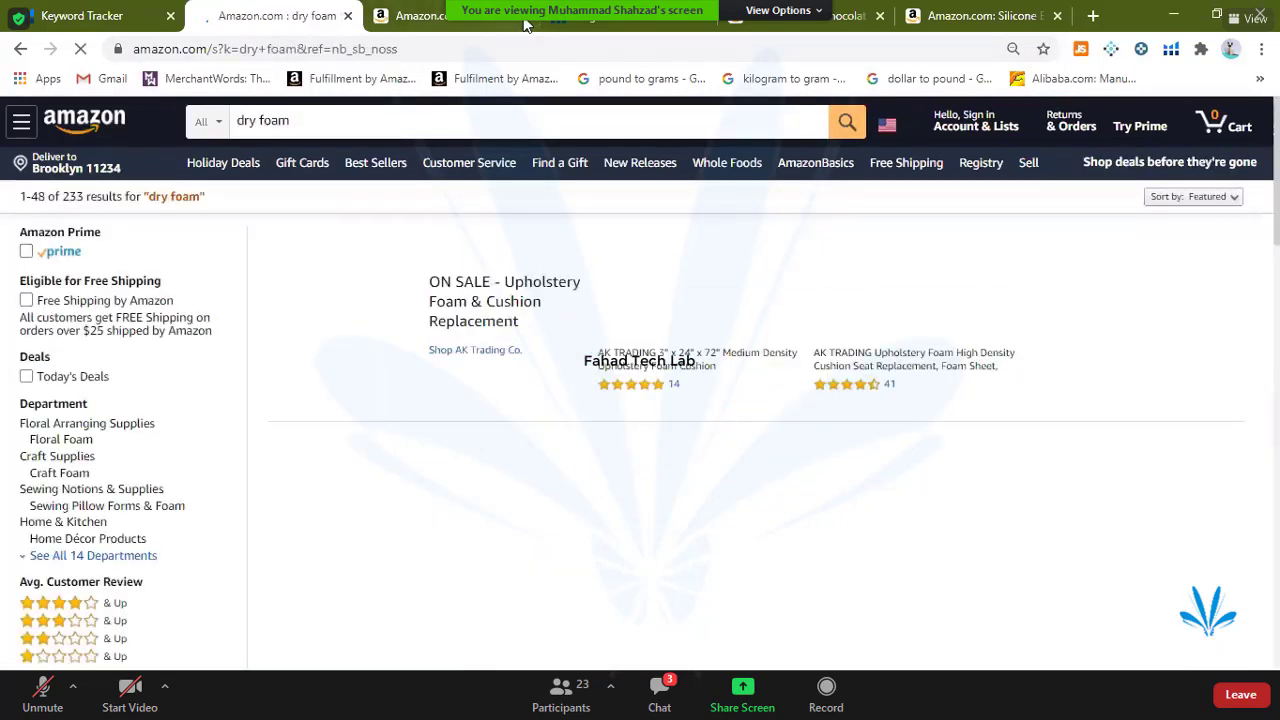
- Close the leftover chocolate mold browser tabs, keeping the Keyword Tracker and dry foam tabs open
left_click(524, 20)
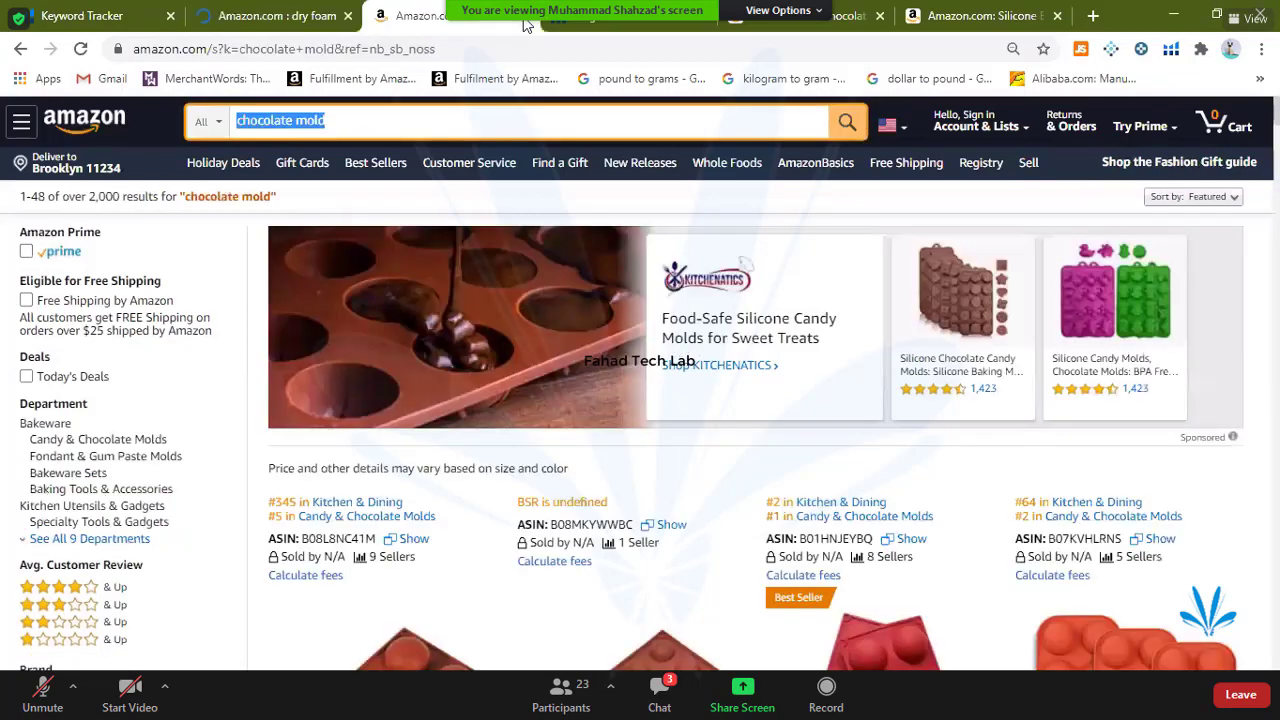
left_click(524, 22)
left_click(524, 22)
left_click(524, 22)
left_click(524, 22)
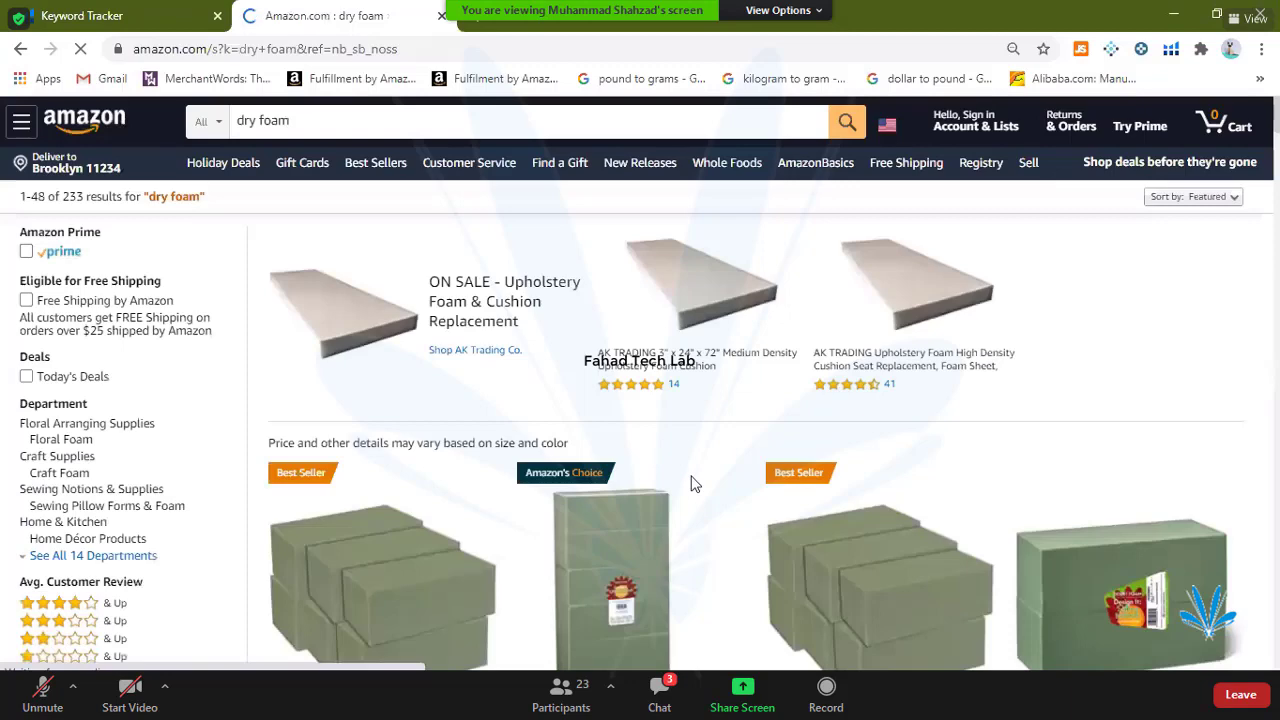
- Examine the dry foam search results for product types, prices, review counts and sales ranks
scroll(695, 484, "down", 3)
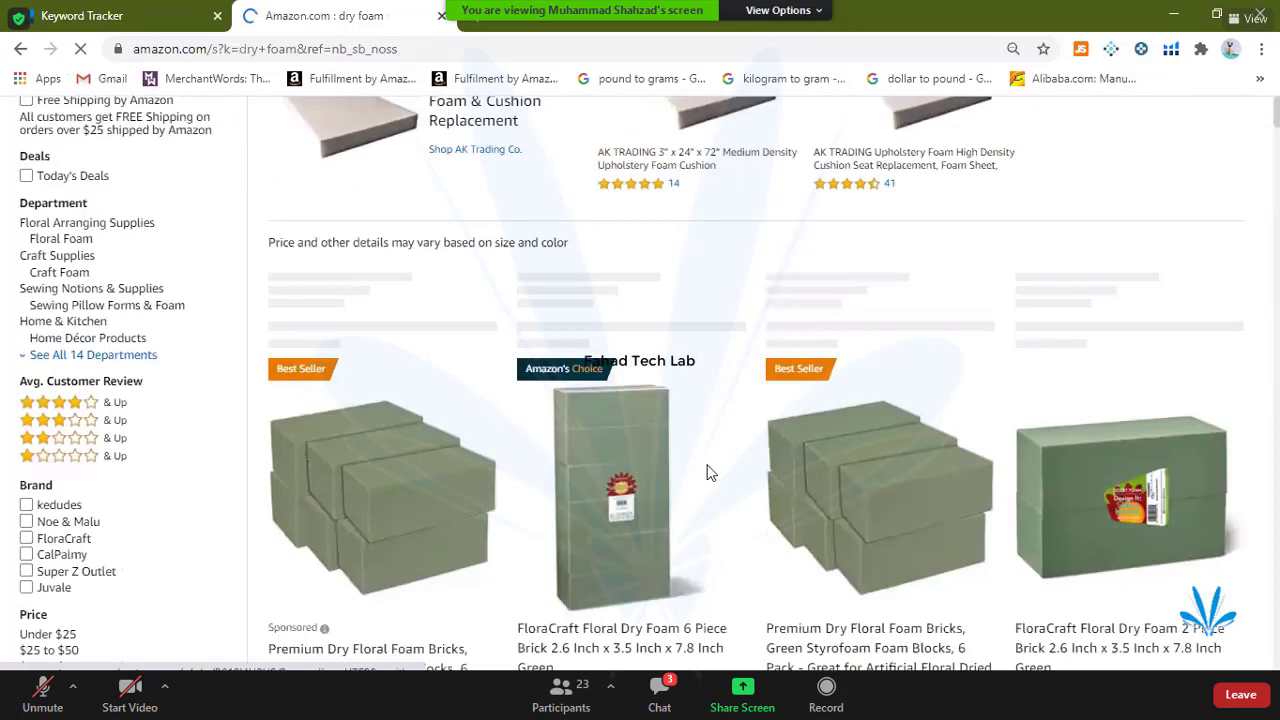
scroll(723, 472, "down", 2)
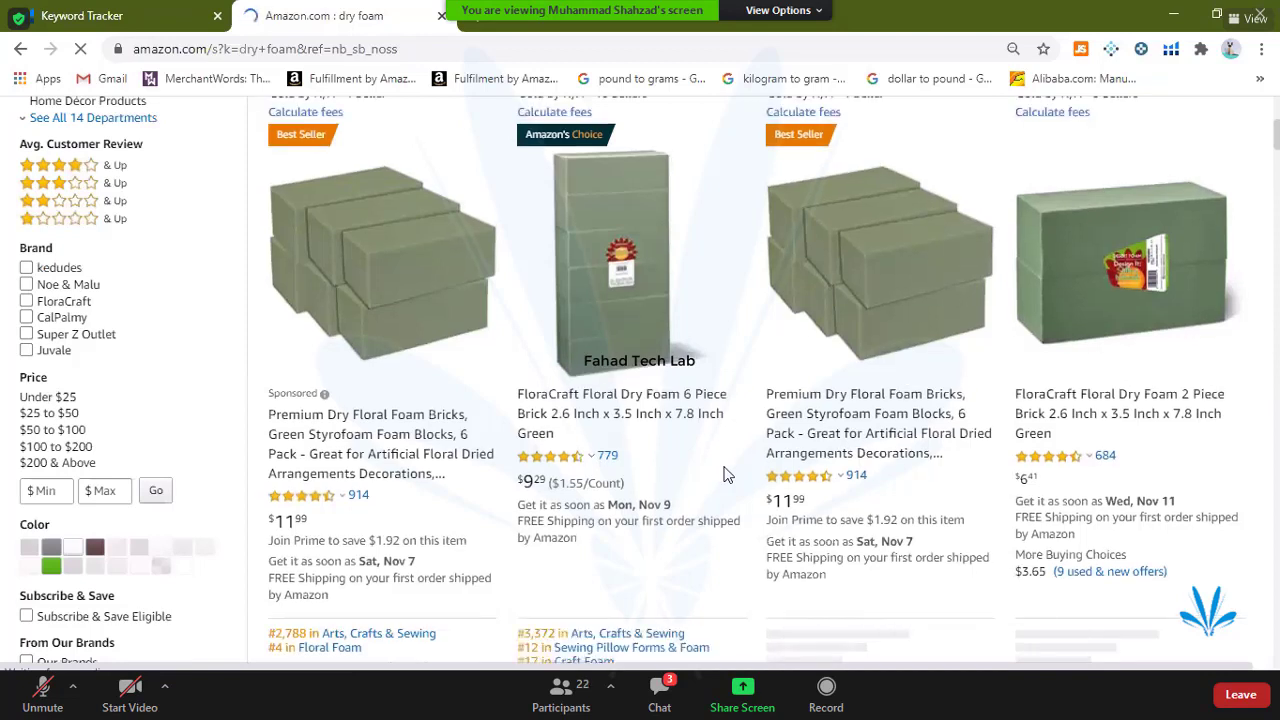
mouse_move(765, 476)
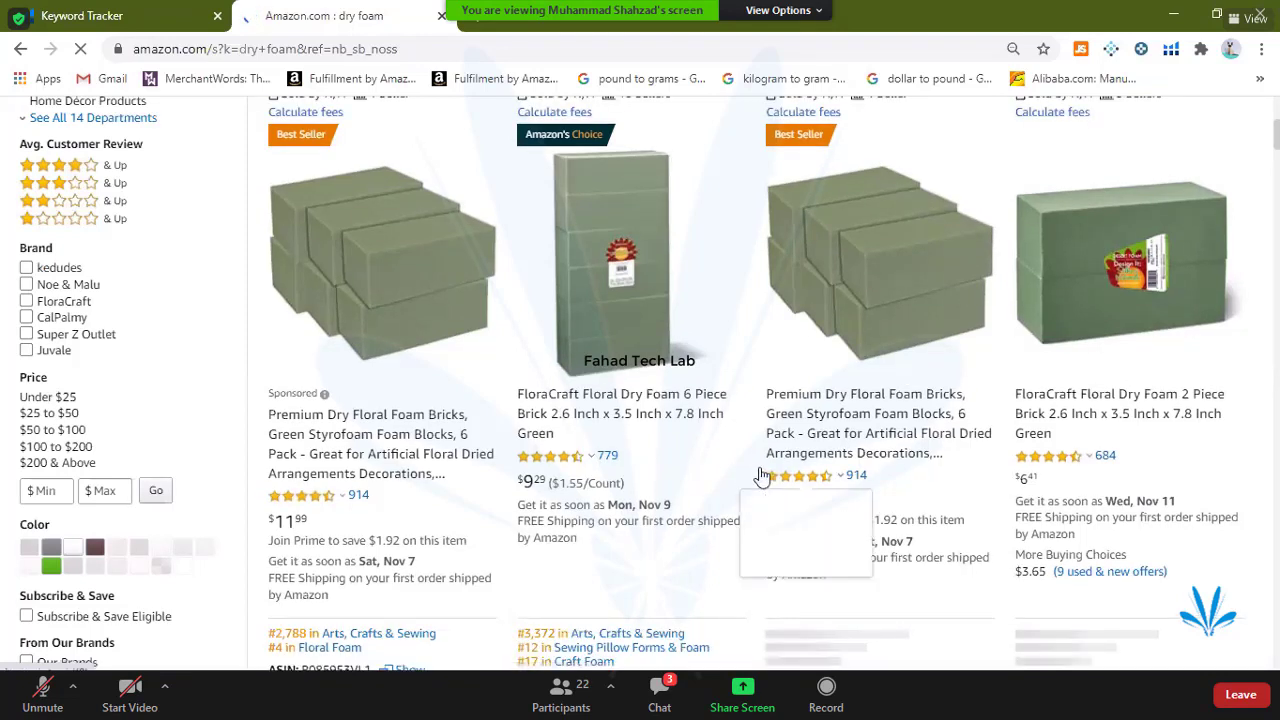
scroll(760, 476, "down", 2)
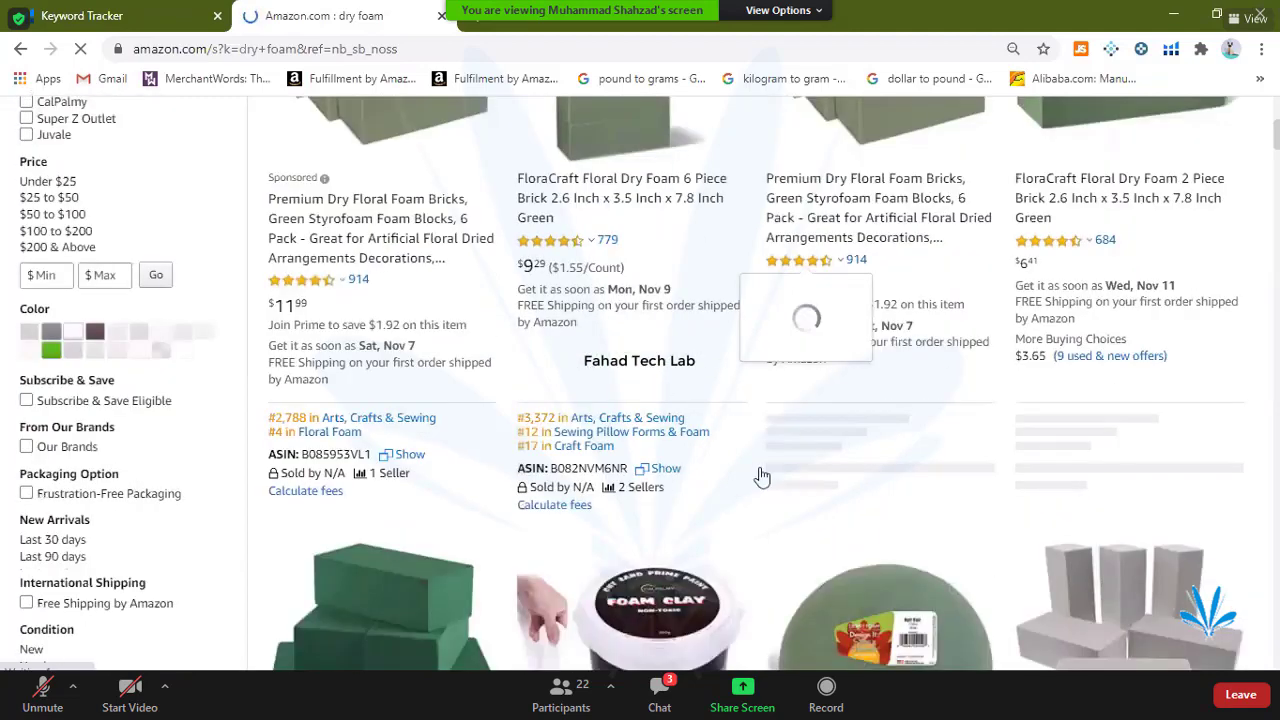
scroll(760, 476, "down", 2)
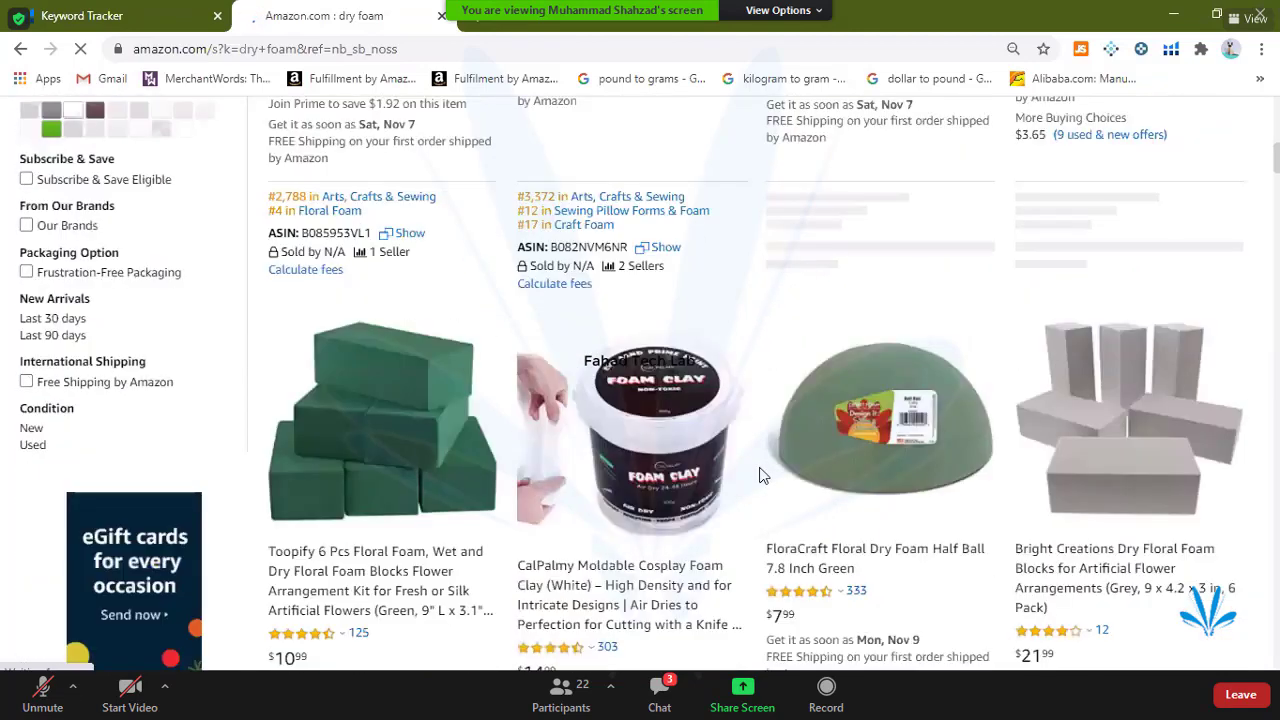
scroll(760, 476, "down", 10)
scroll(760, 476, "down", 2)
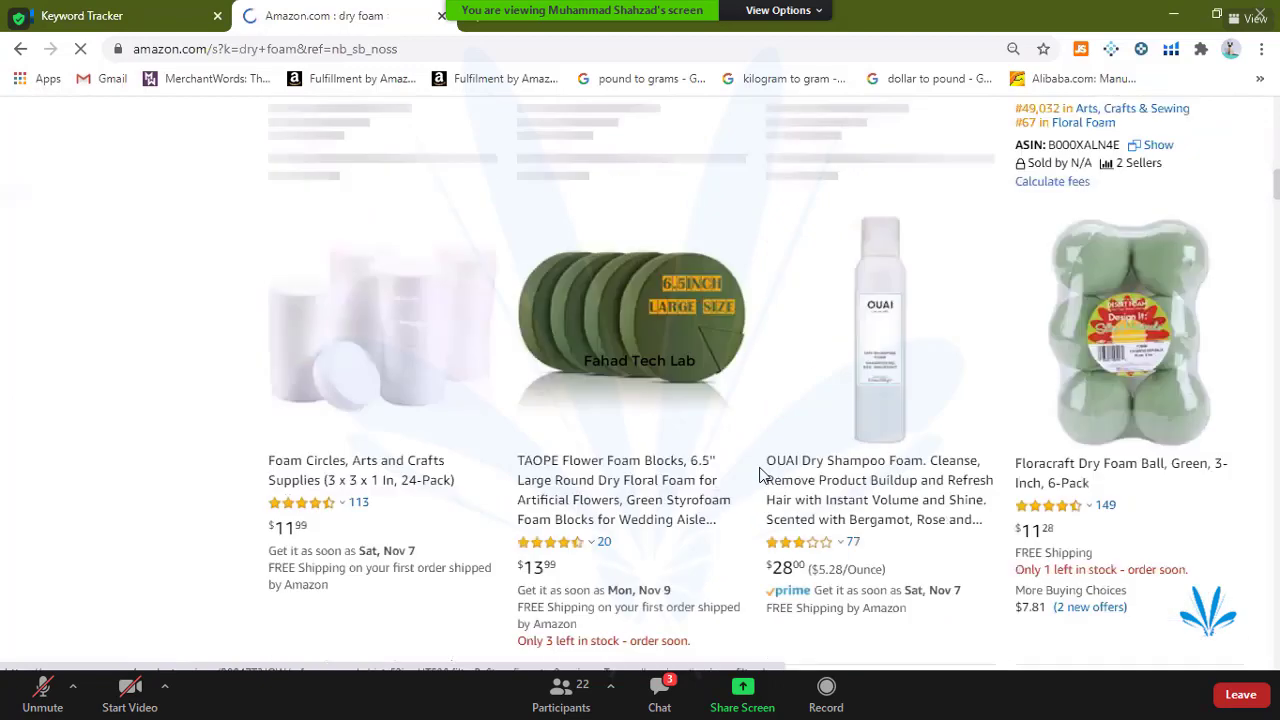
scroll(611, 543, "down", 5)
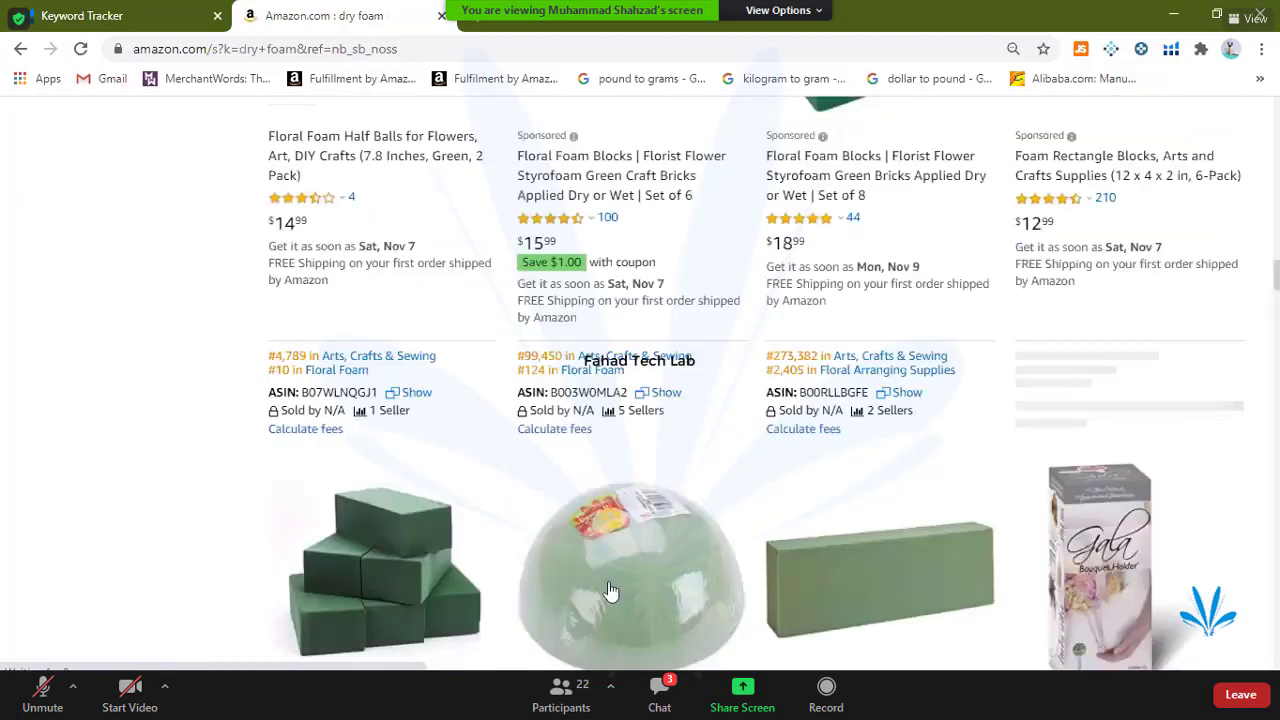
scroll(620, 543, "down", 5)
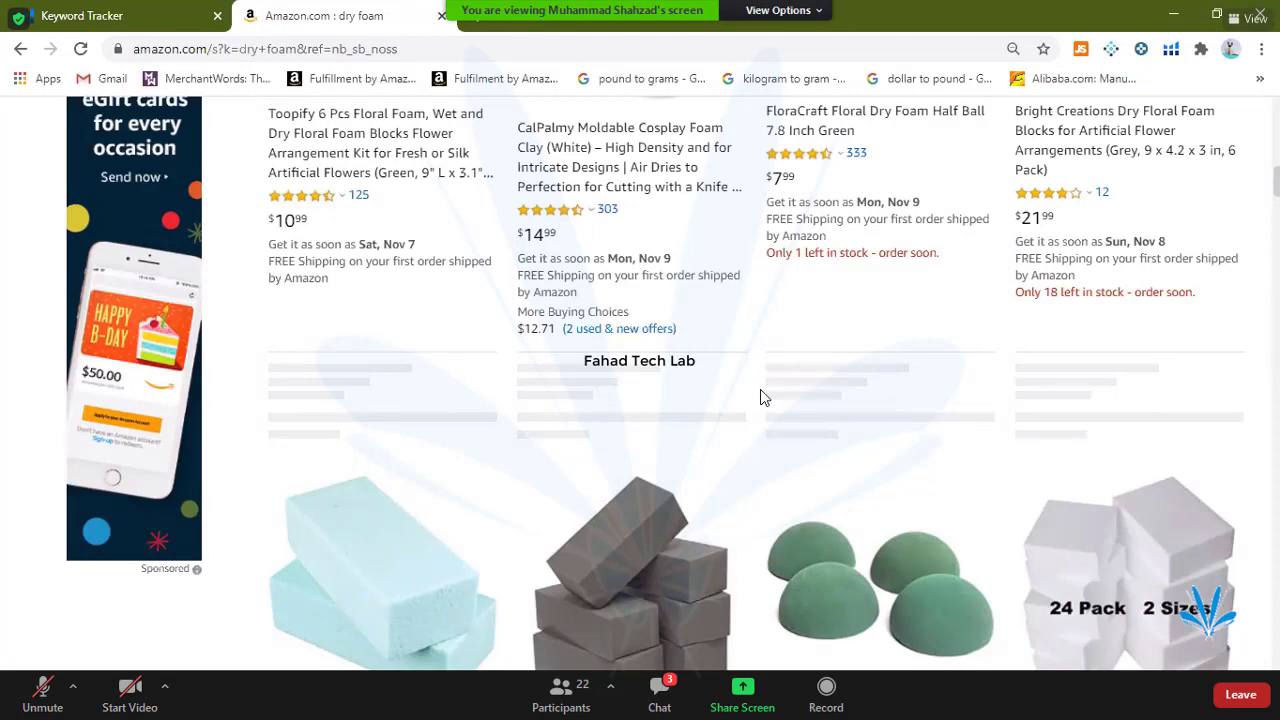
scroll(760, 400, "down", 2)
scroll(760, 403, "down", 5)
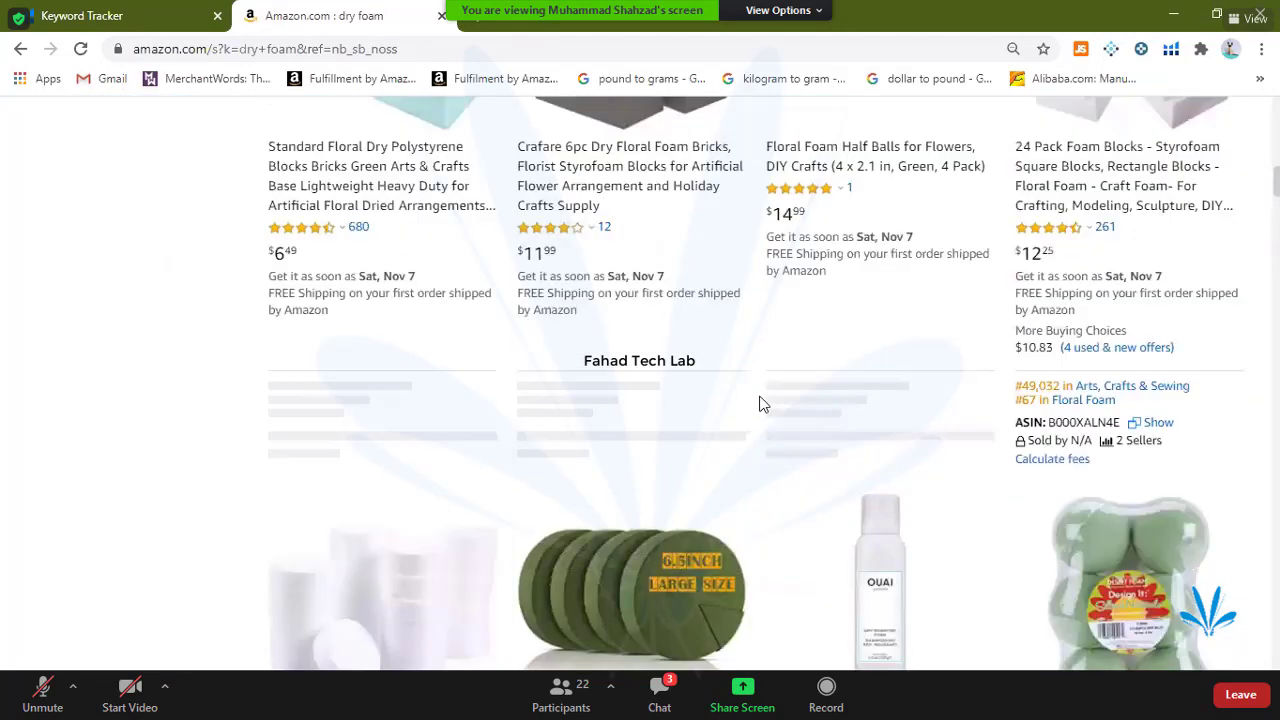
scroll(760, 403, "up", 3)
scroll(756, 470, "up", 3)
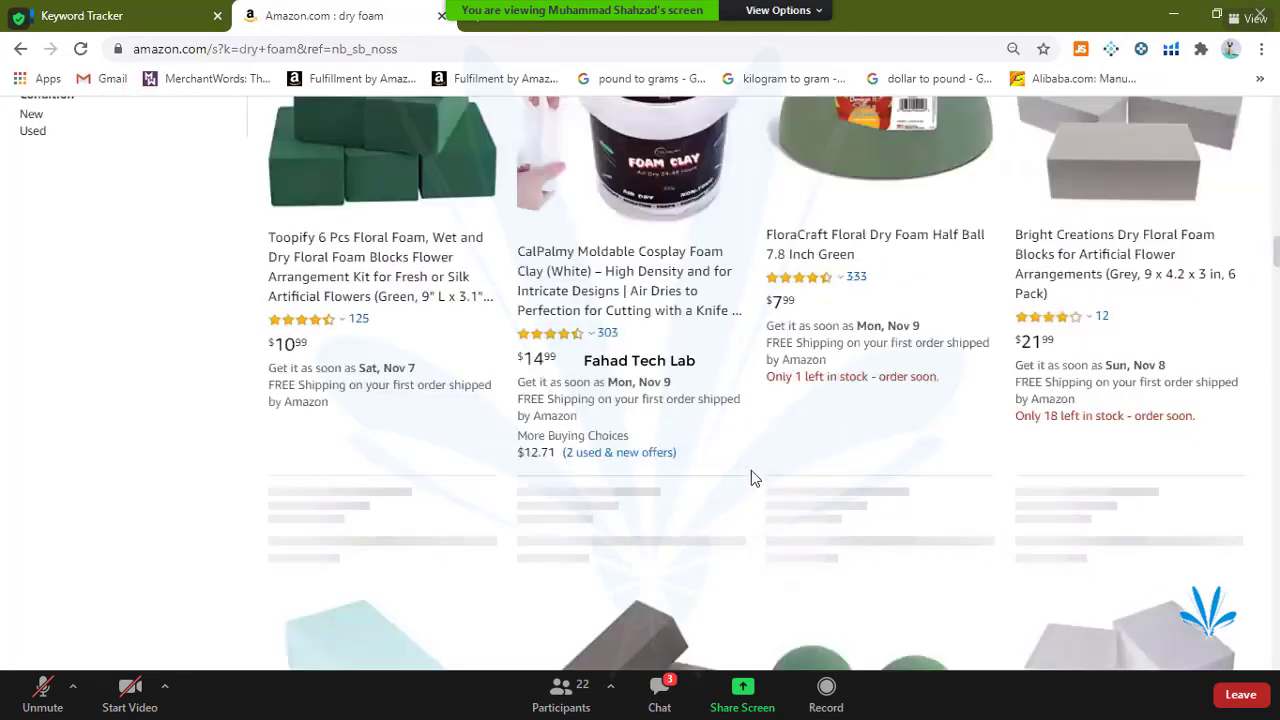
scroll(886, 363, "up", 5)
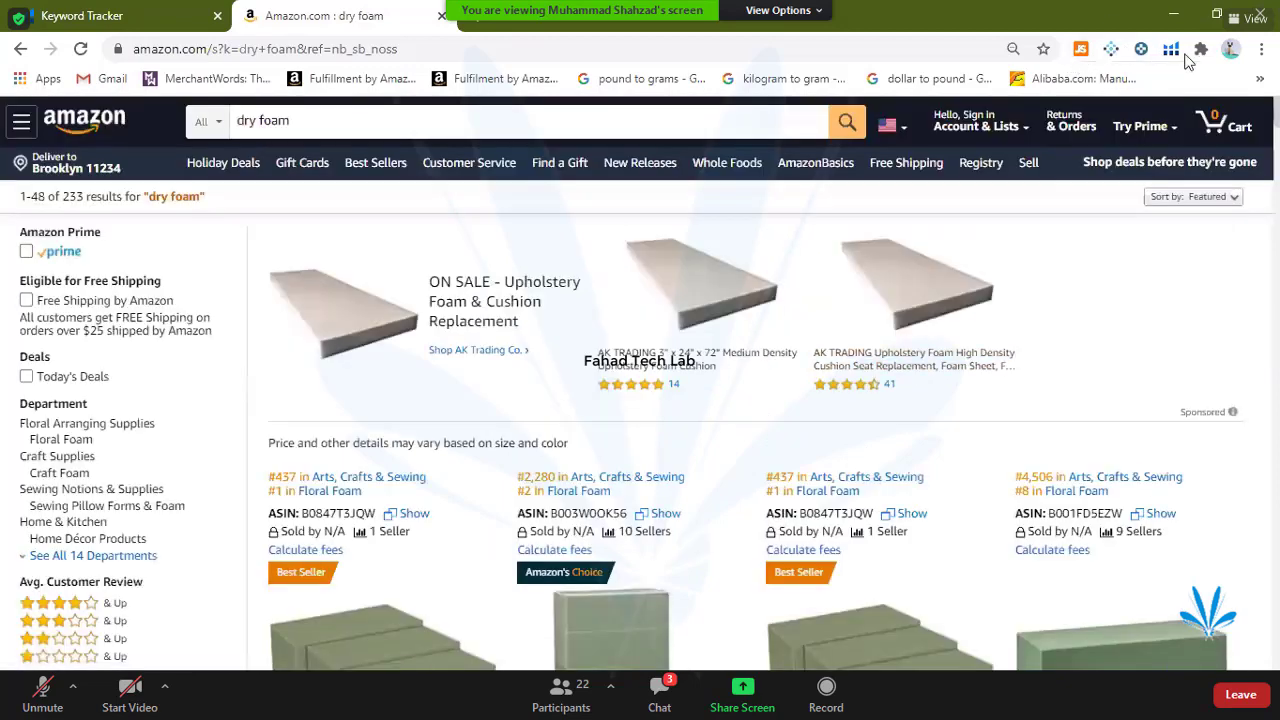
- Run Helium 10 Xray on the dry foam results, close it, and select the search keyword
left_click(1171, 50)
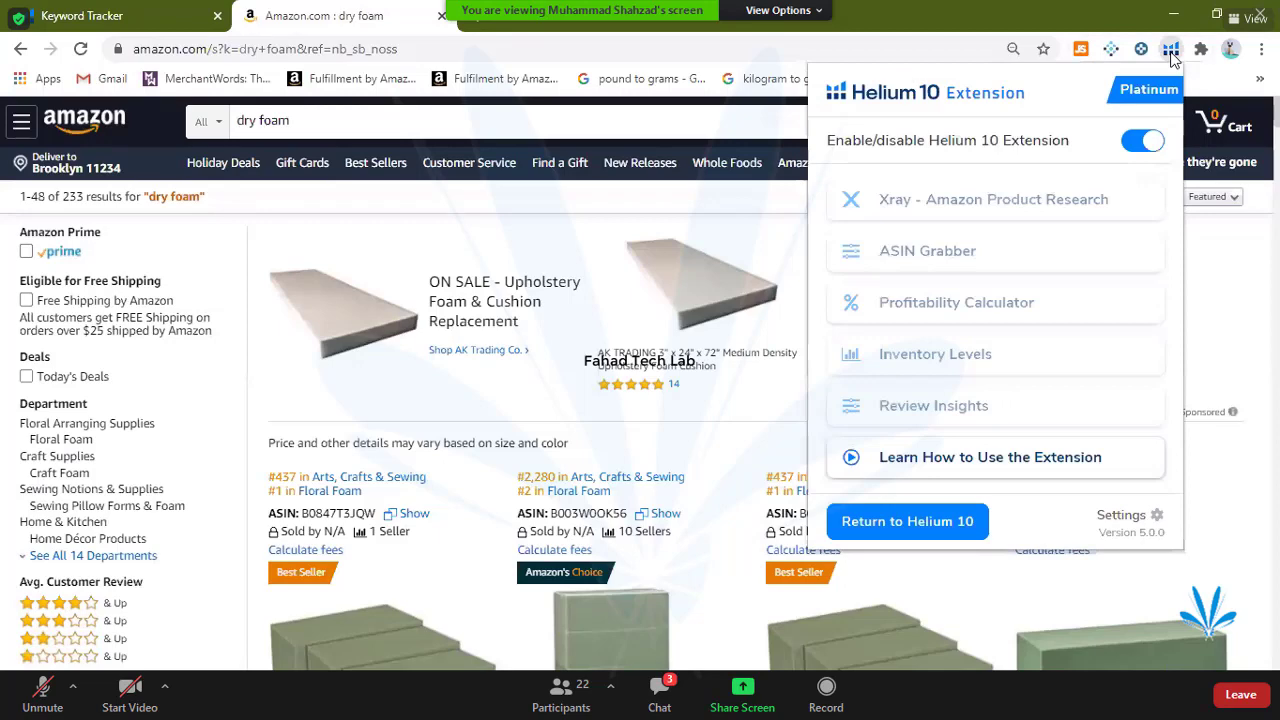
left_click(170, 258)
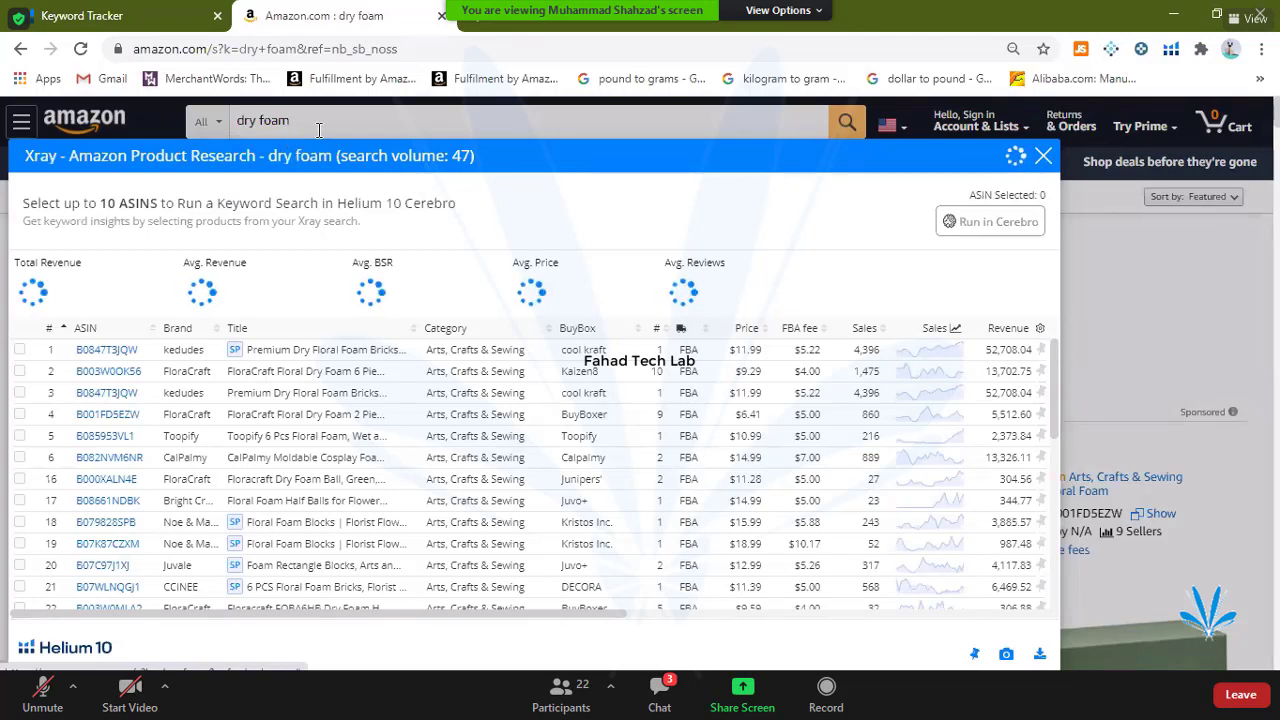
left_click(237, 122)
triple_click(237, 122)
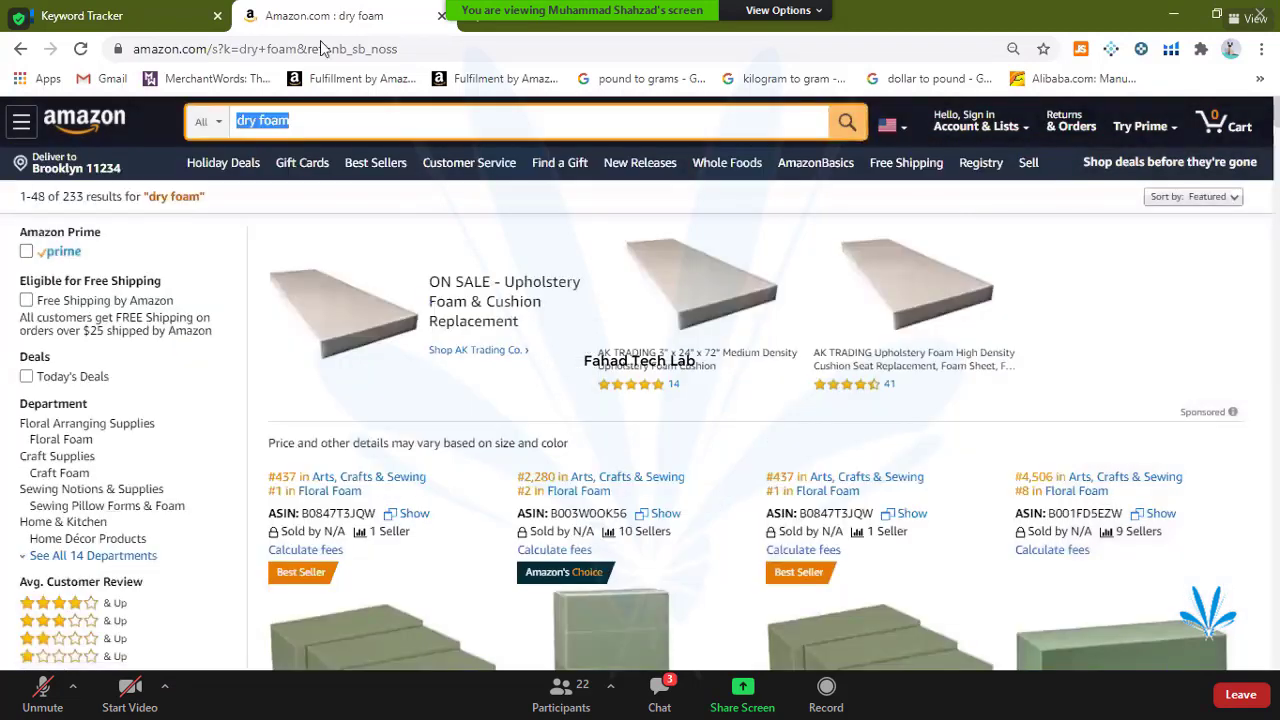
- Open a new browser tab to look up a page, and return to the Amazon dry foam results
left_click(479, 22)
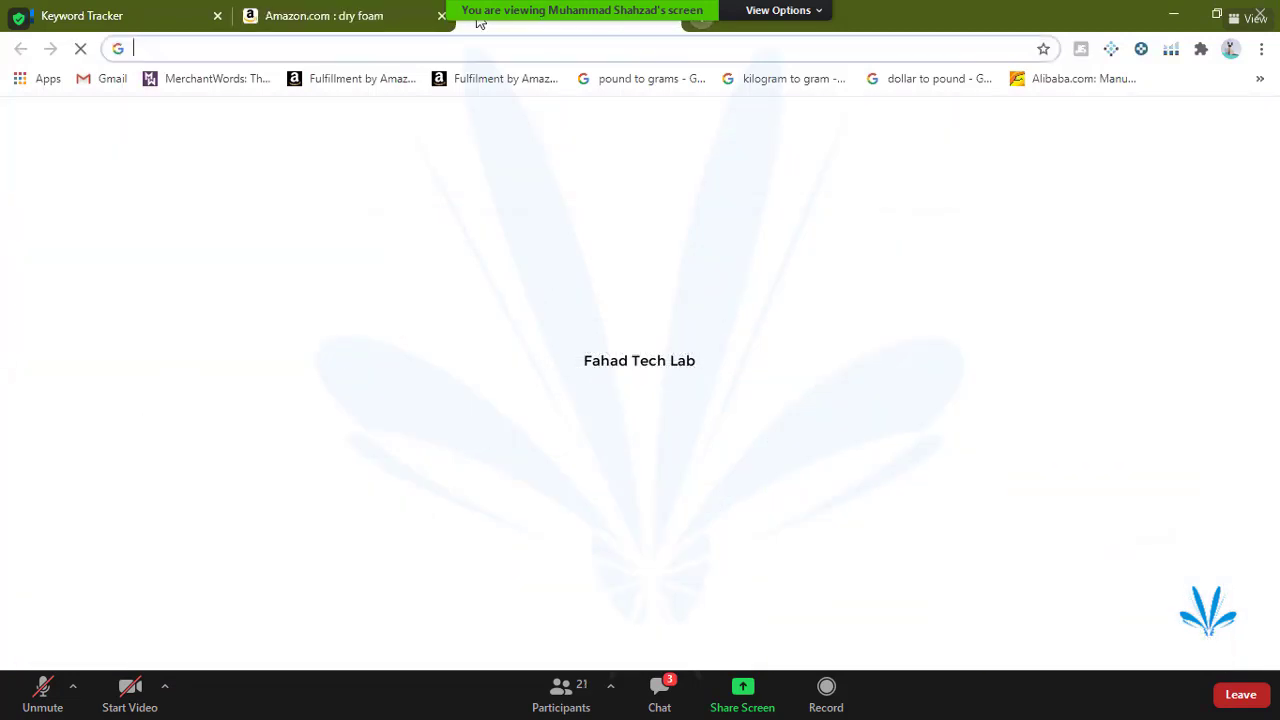
type("me")
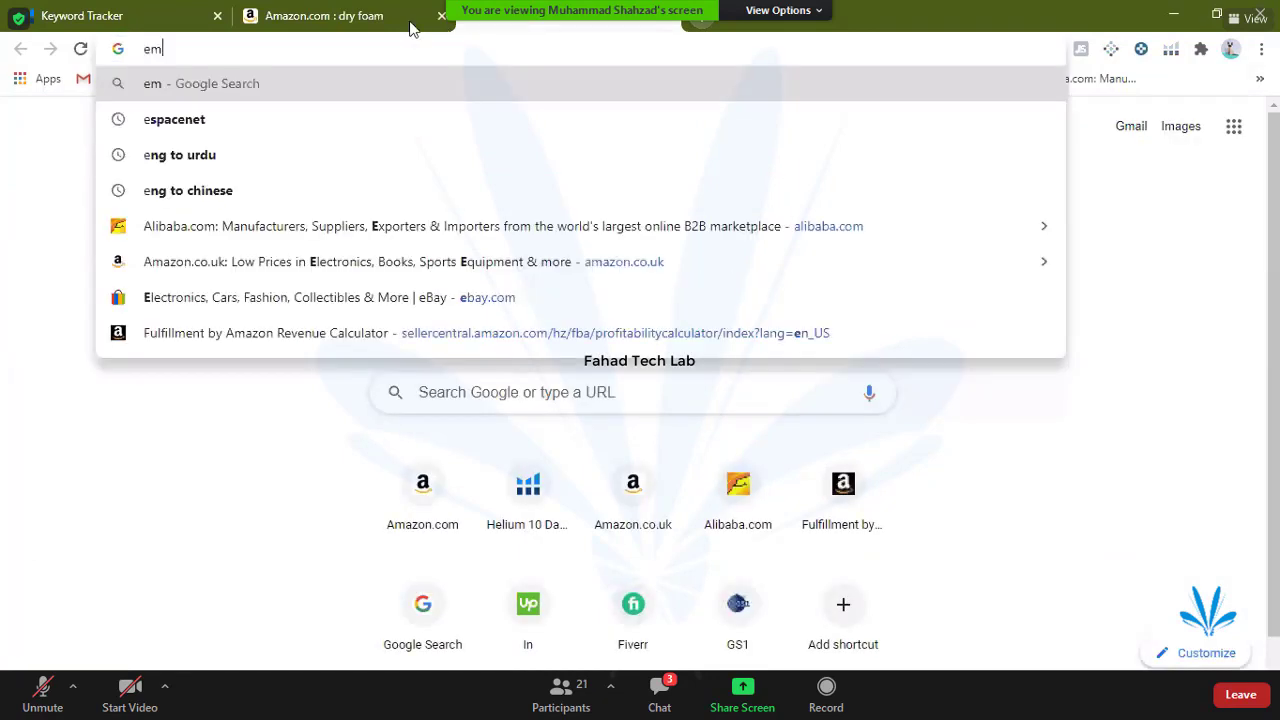
key("Return")
key("ctrl+w")
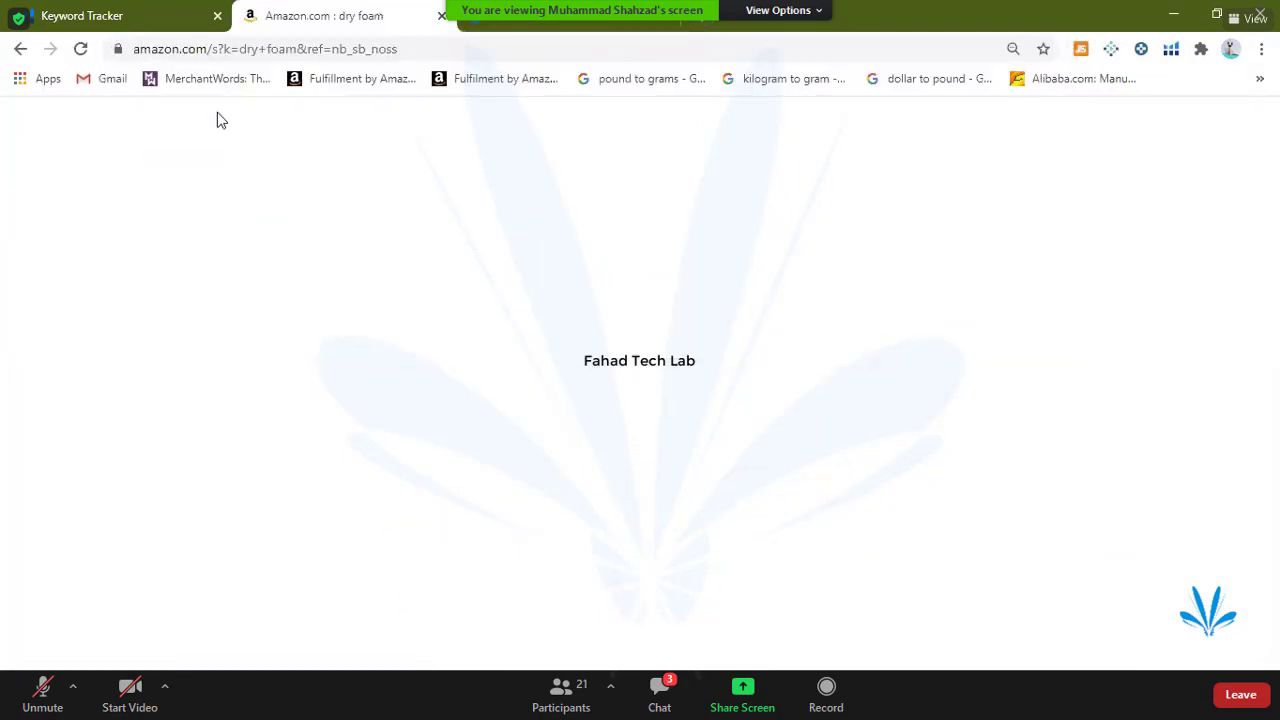
- Search Amazon for "wood slices" in place of the dry foam keyword
triple_click(289, 121)
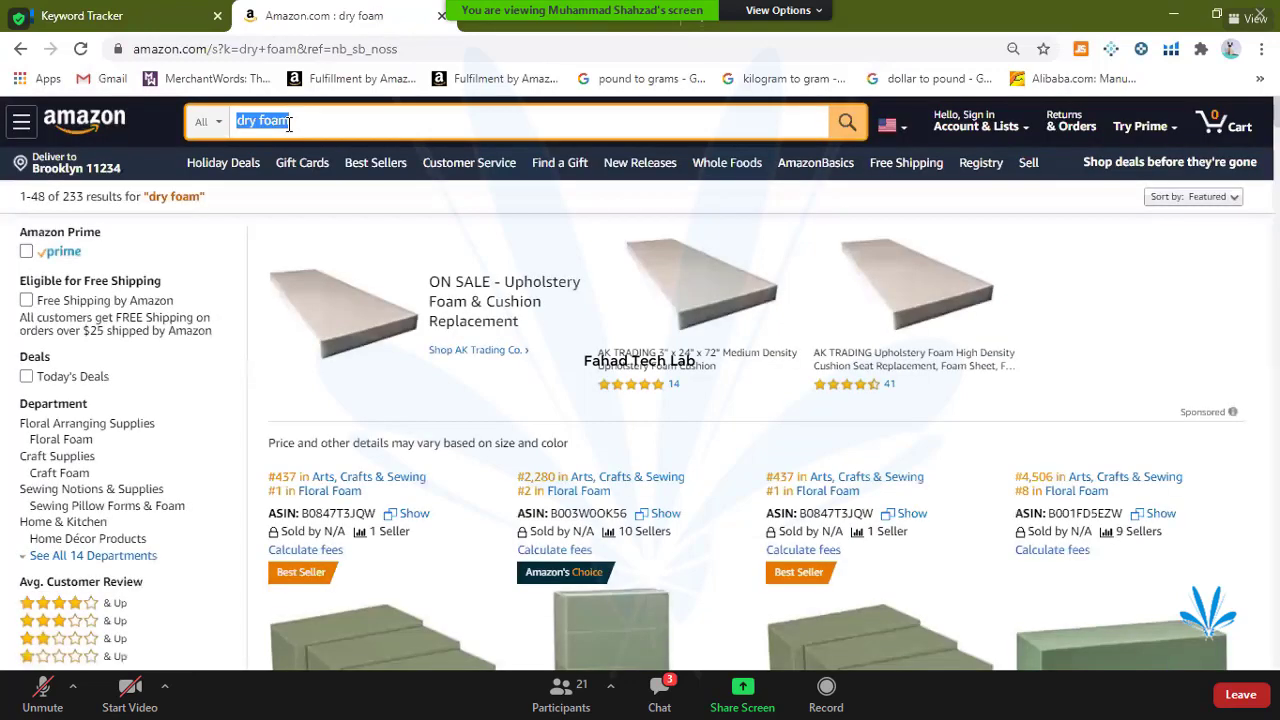
type("wood slice")
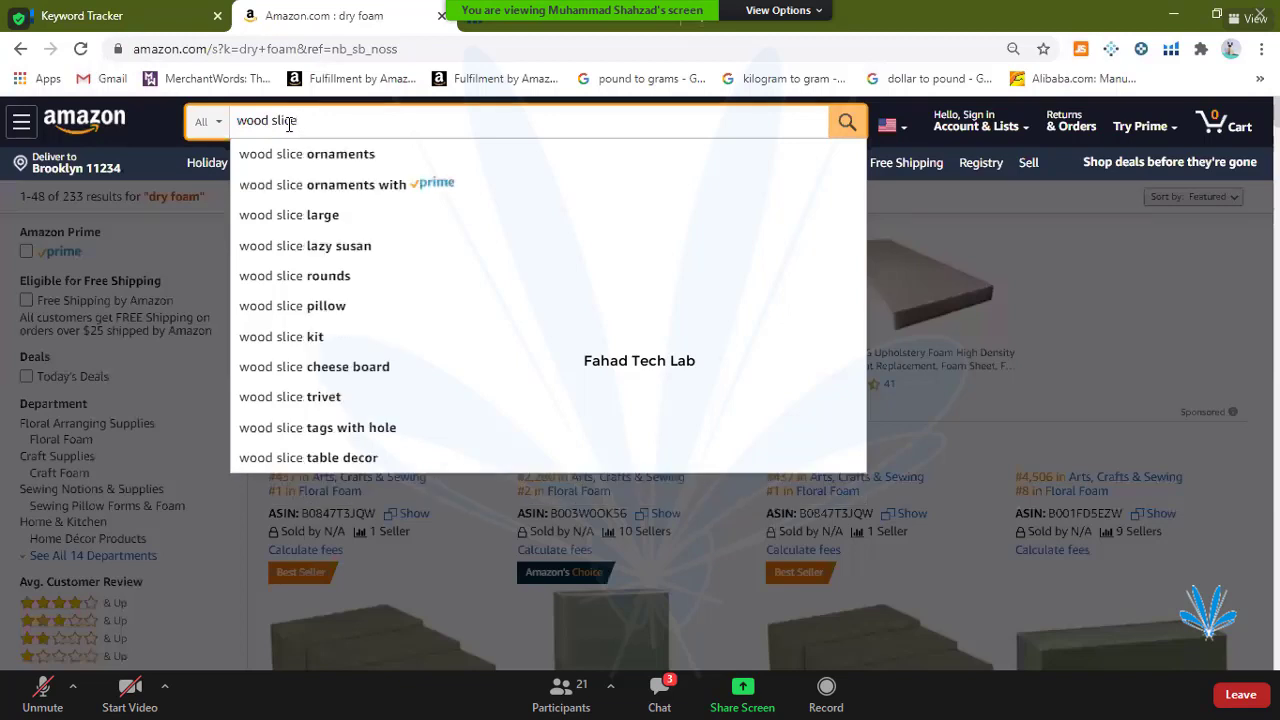
key("BackSpace")
type("s")
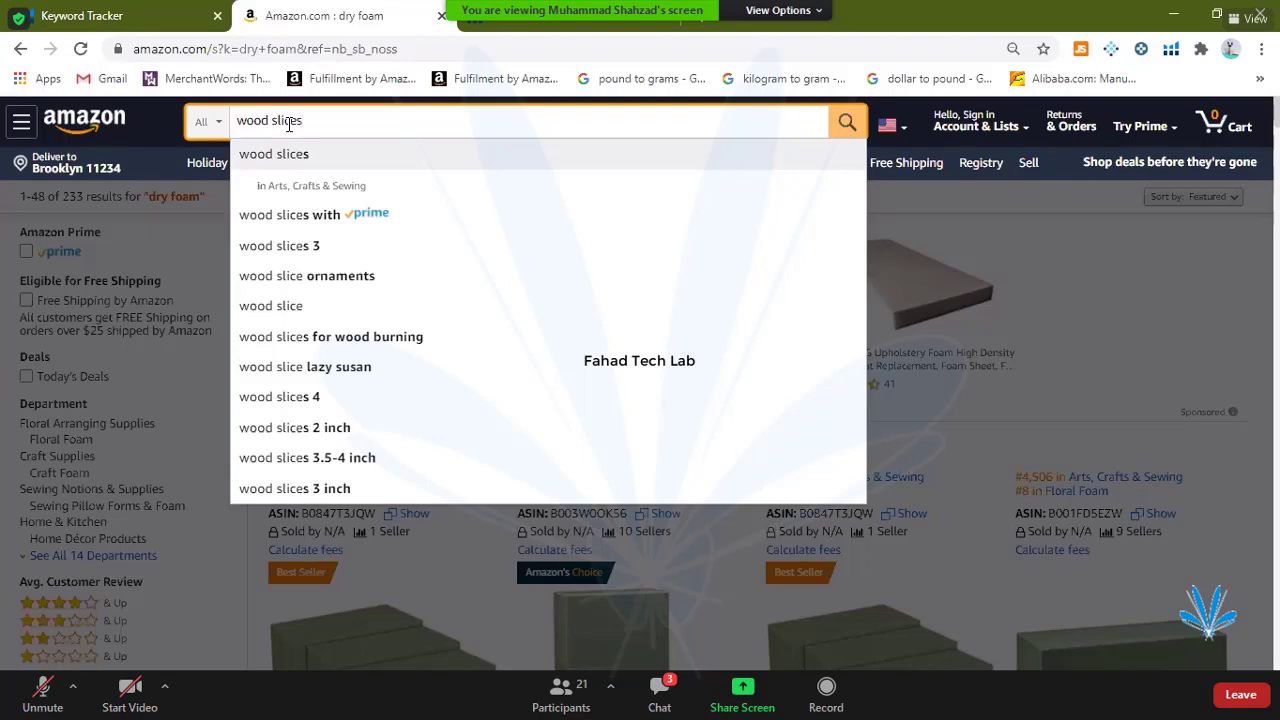
key("Return")
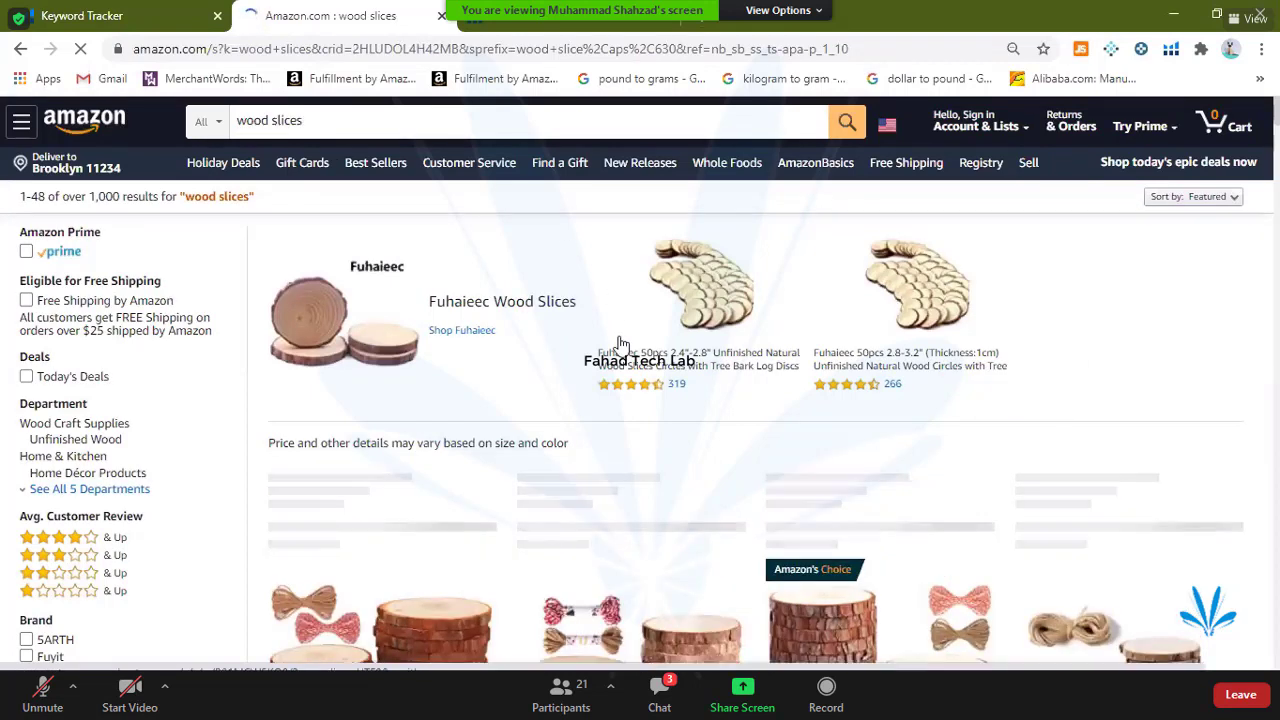
- Examine the wood slices search results for competing listings, prices, review counts and sales ranks
scroll(620, 345, "down", 3)
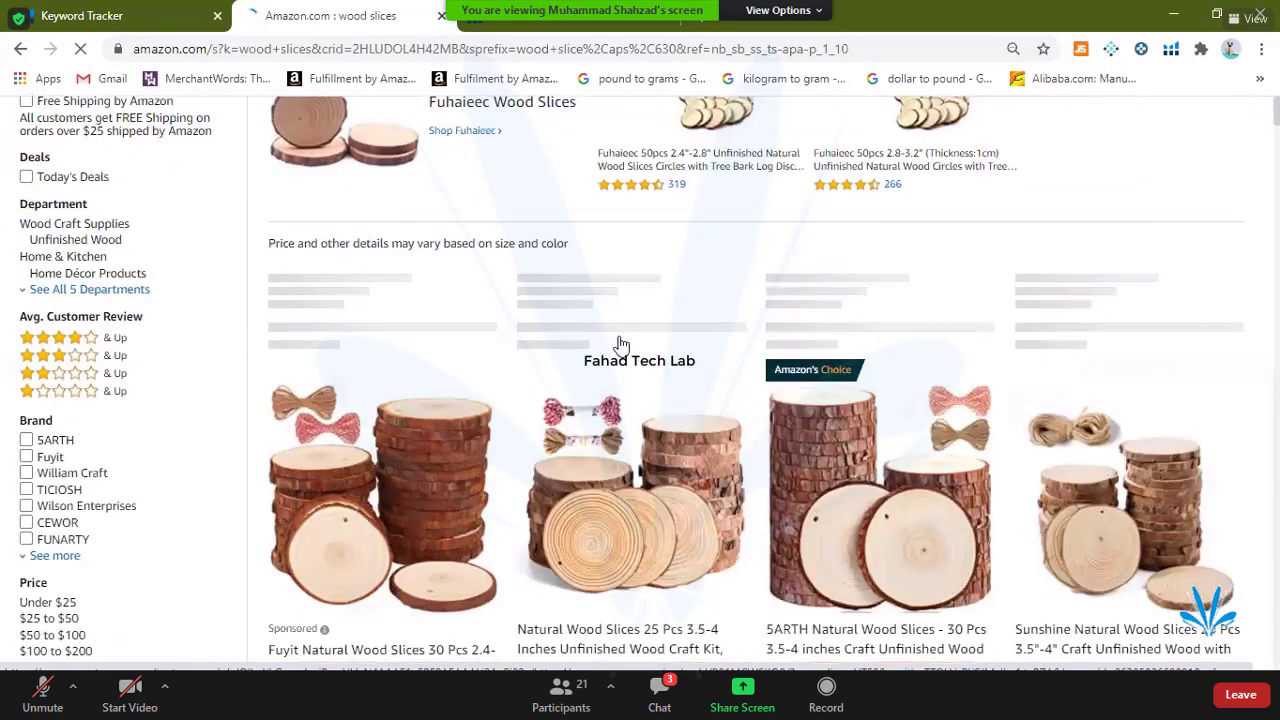
scroll(620, 345, "down", 3)
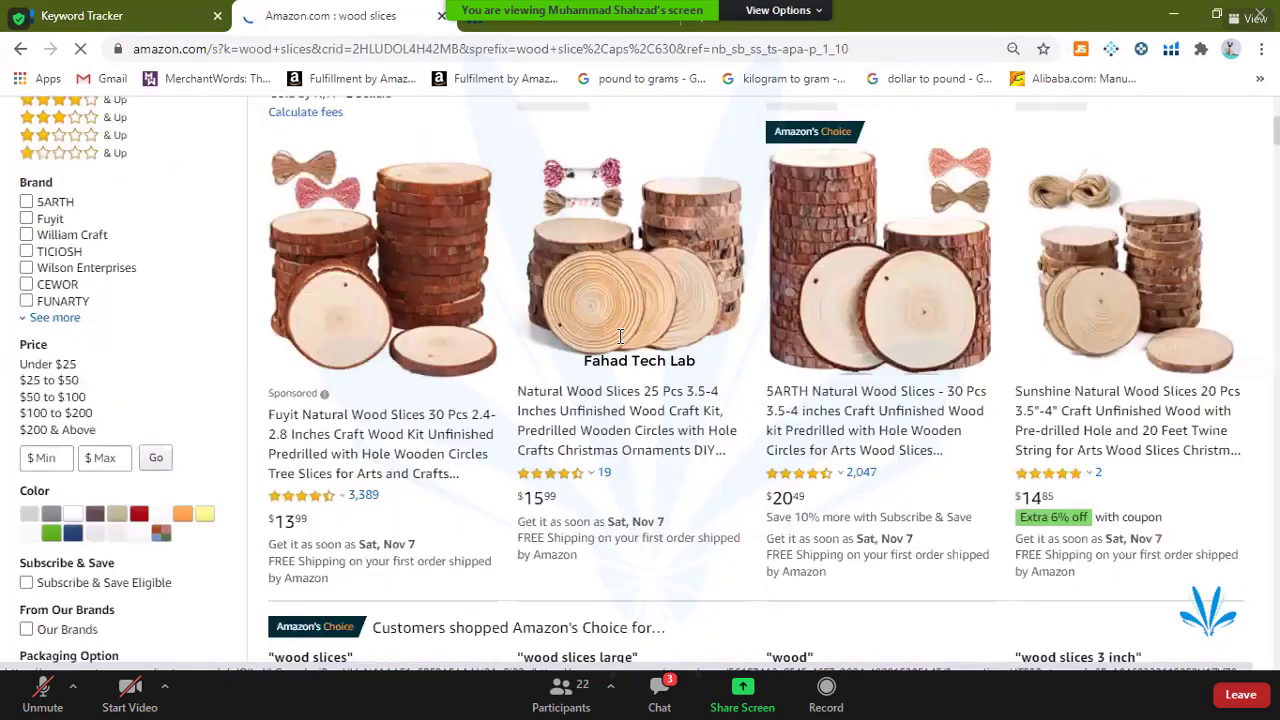
scroll(620, 345, "down", 5)
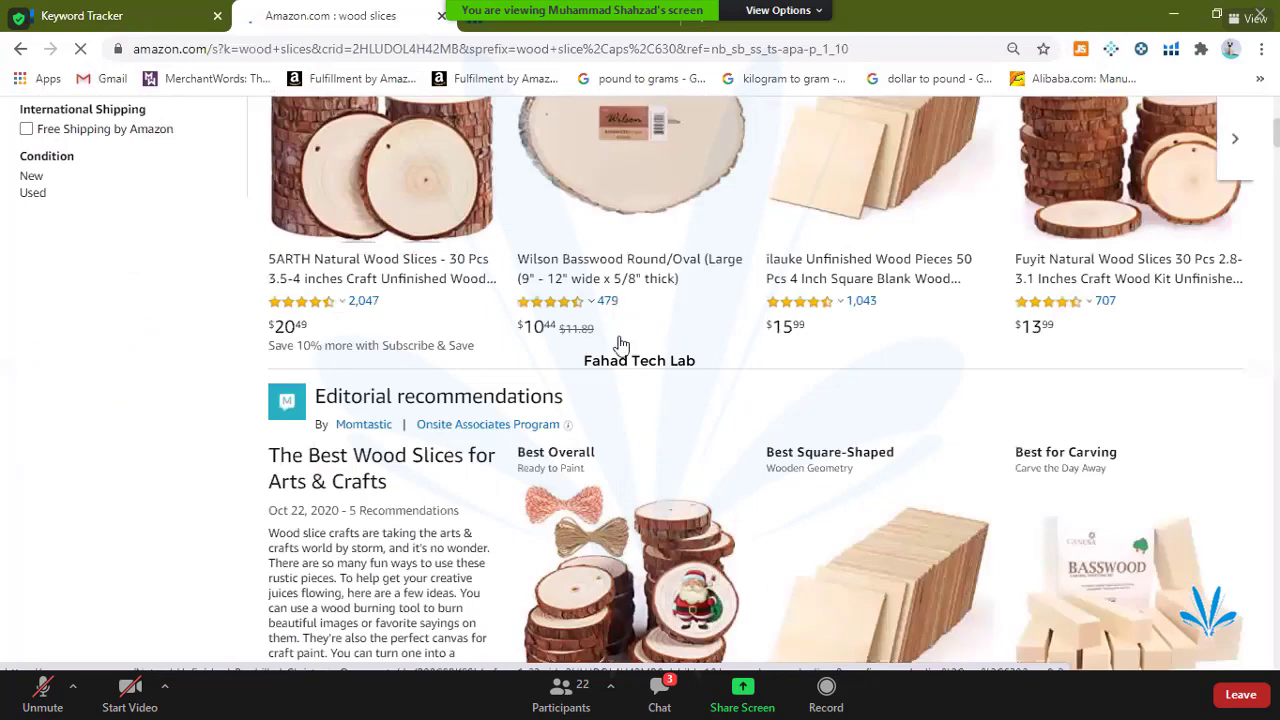
scroll(620, 345, "down", 5)
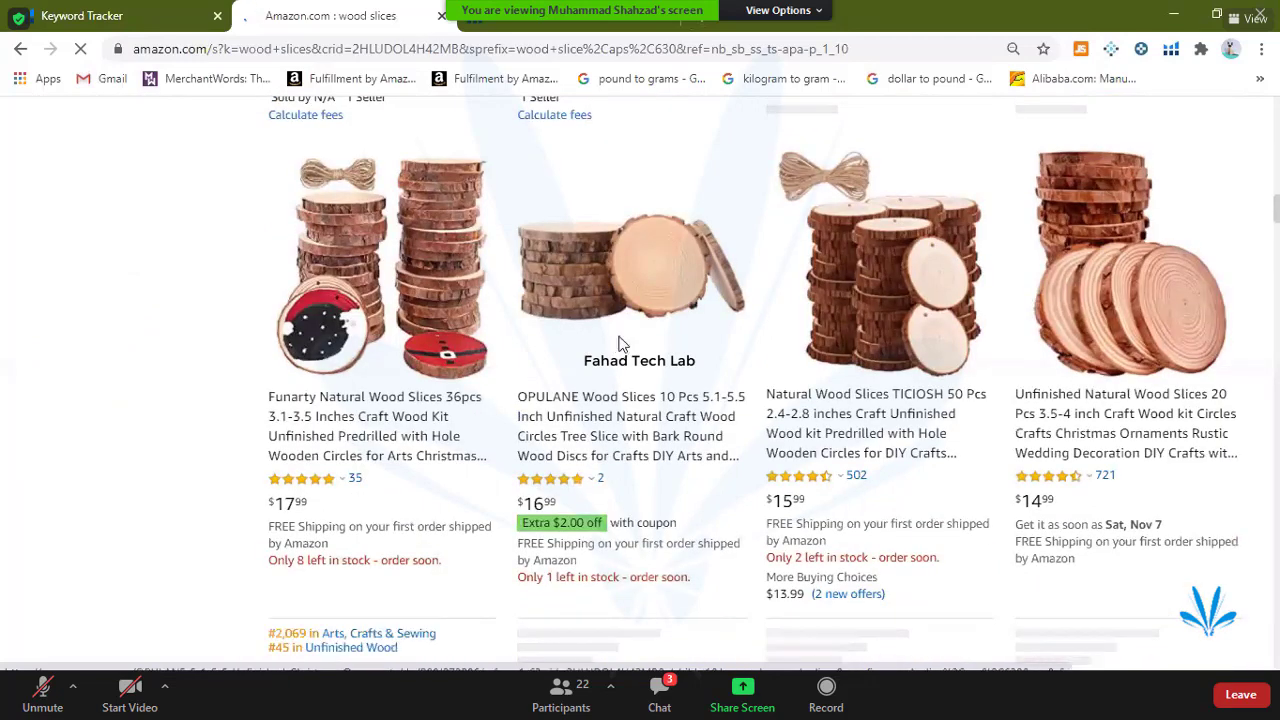
scroll(620, 341, "down", 5)
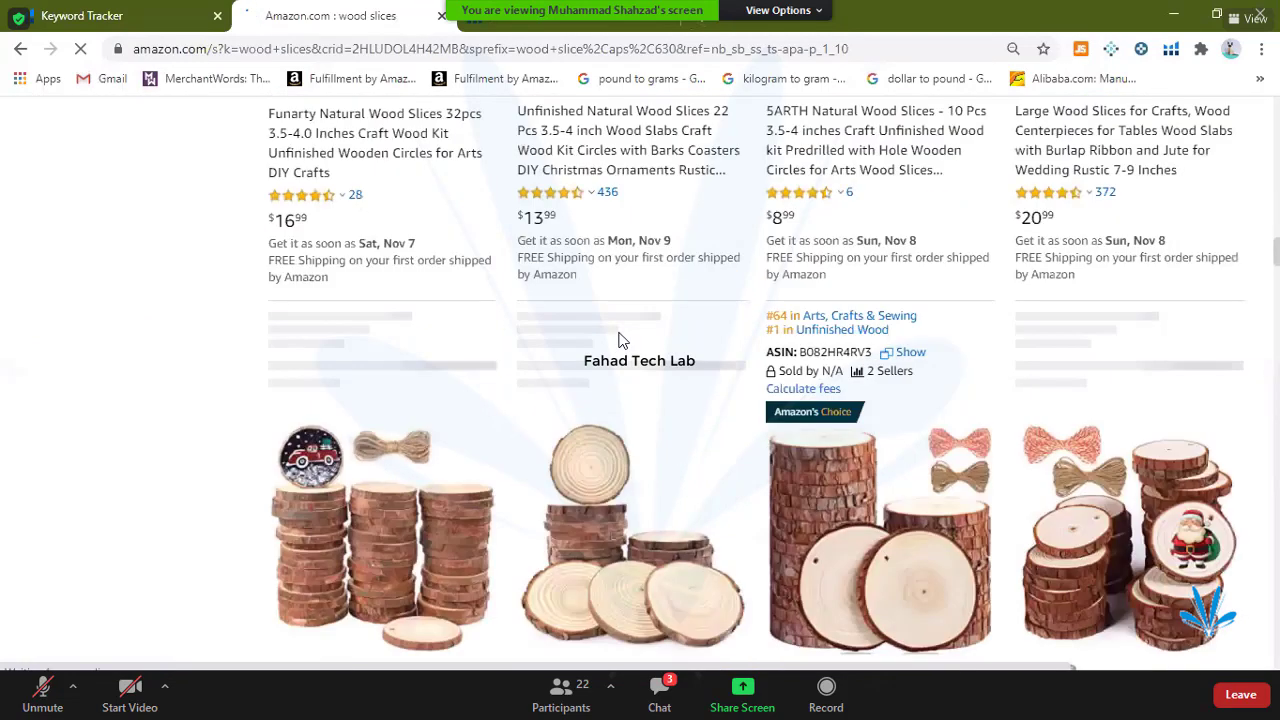
scroll(620, 341, "down", 2)
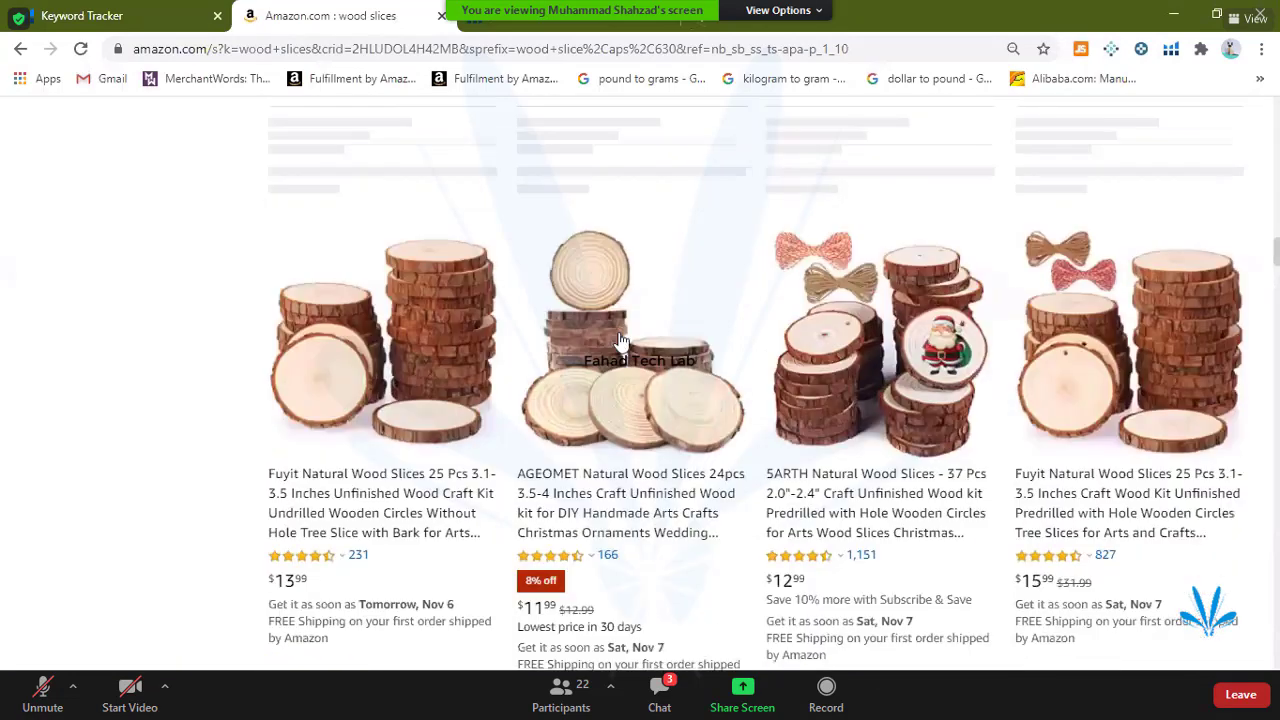
scroll(620, 341, "up", 8)
scroll(620, 341, "up", 8)
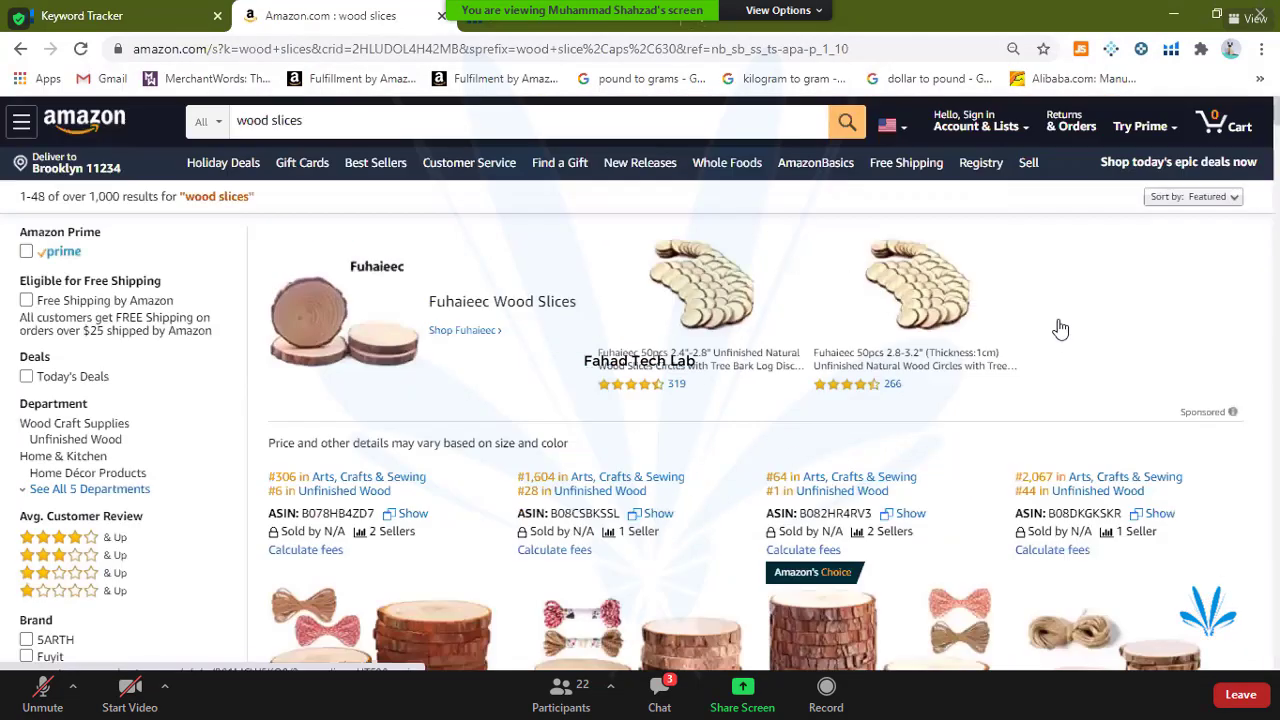
- Run Helium 10 Xray on the wood slices results, close it, and run JungleScout on the same results
left_click(1171, 50)
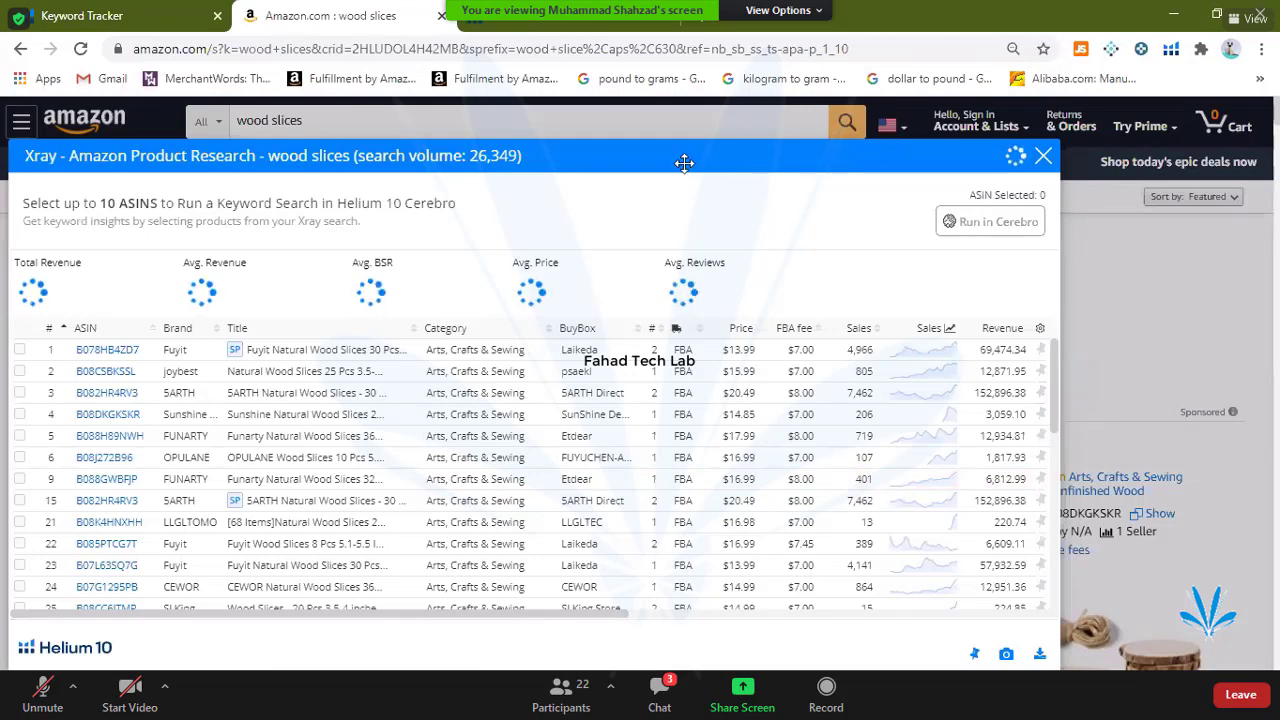
left_click_drag(757, 140, 822, 124)
left_click(640, 460)
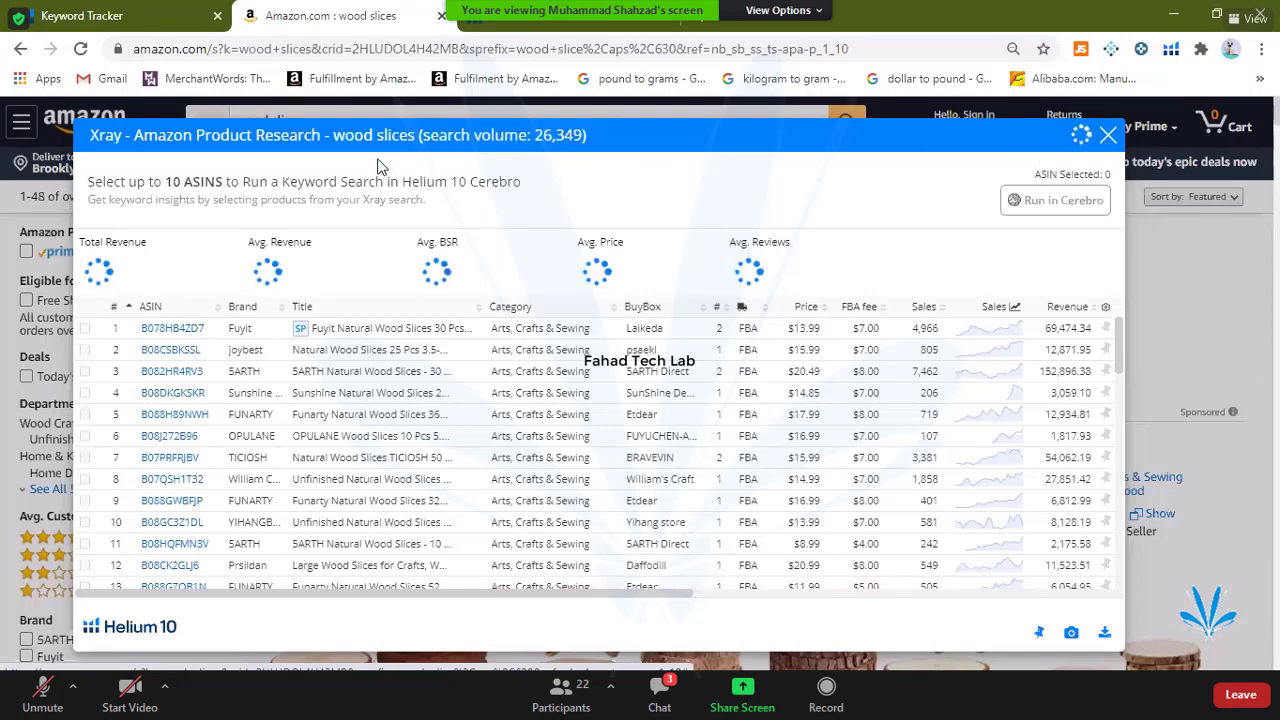
key("Escape")
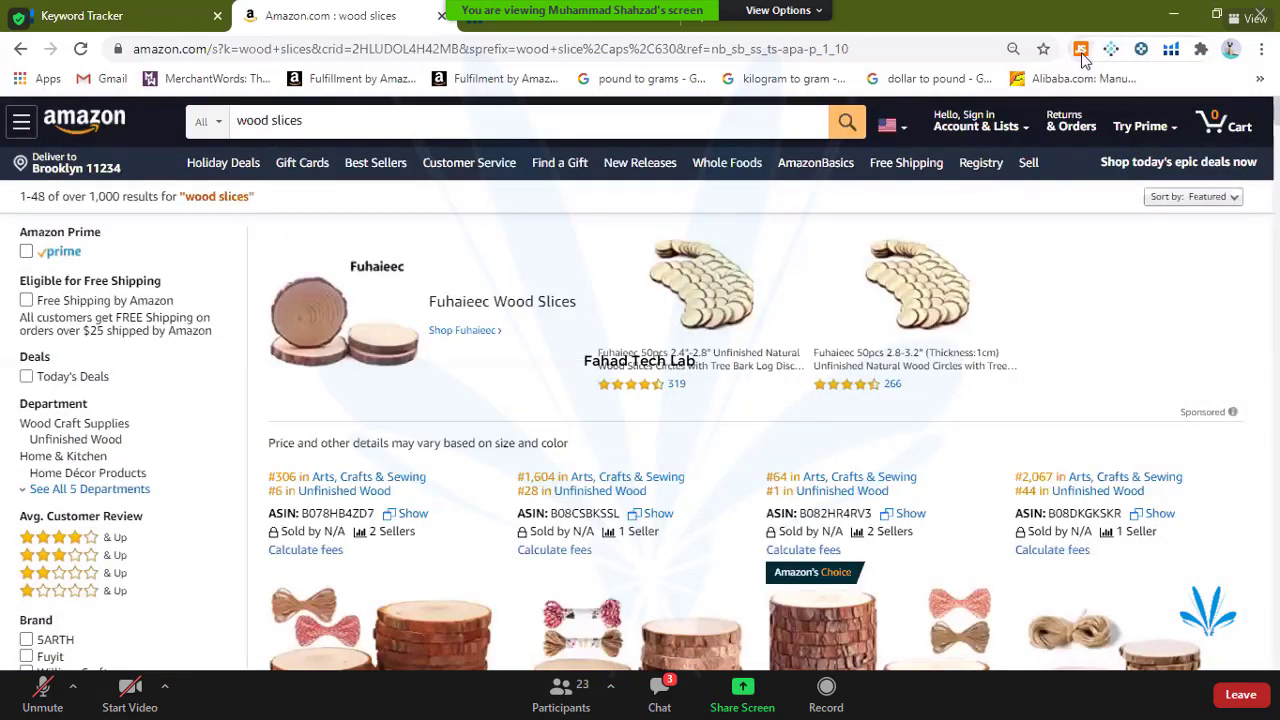
left_click(1081, 52)
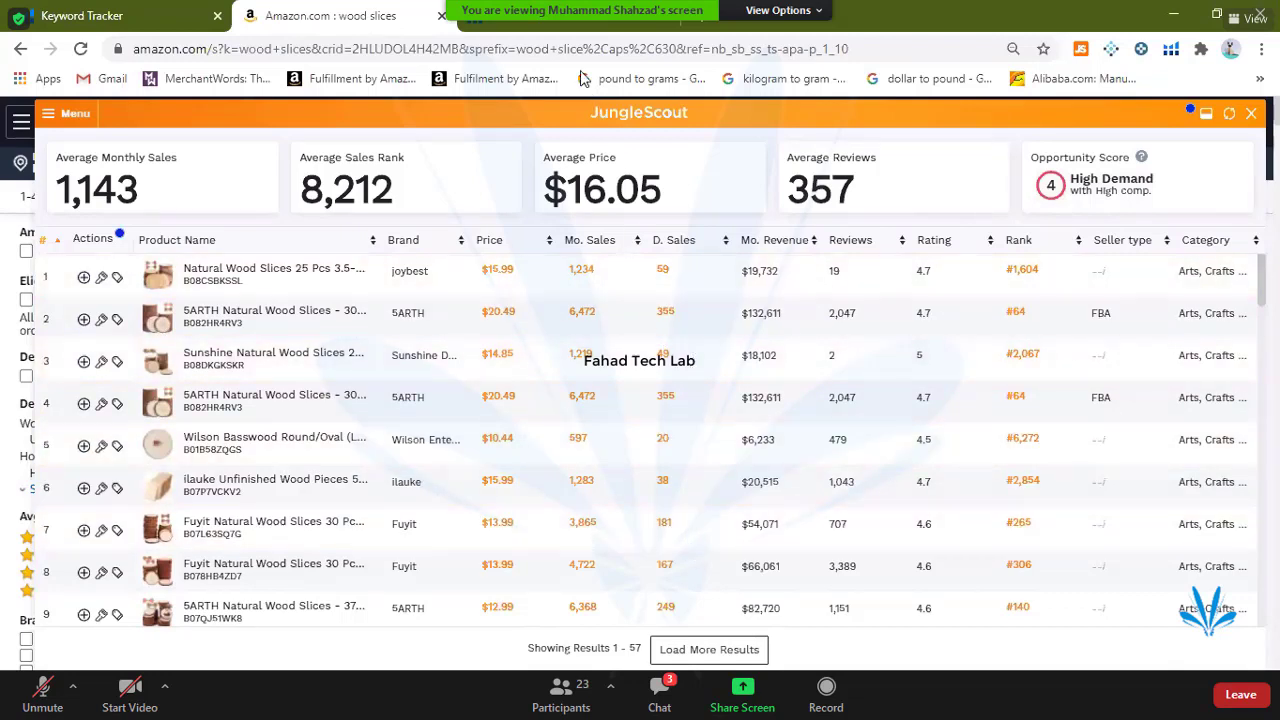
- Switch to Helium 10 and open the Magnet keyword research tool
left_click(556, 24)
mouse_move(85, 262)
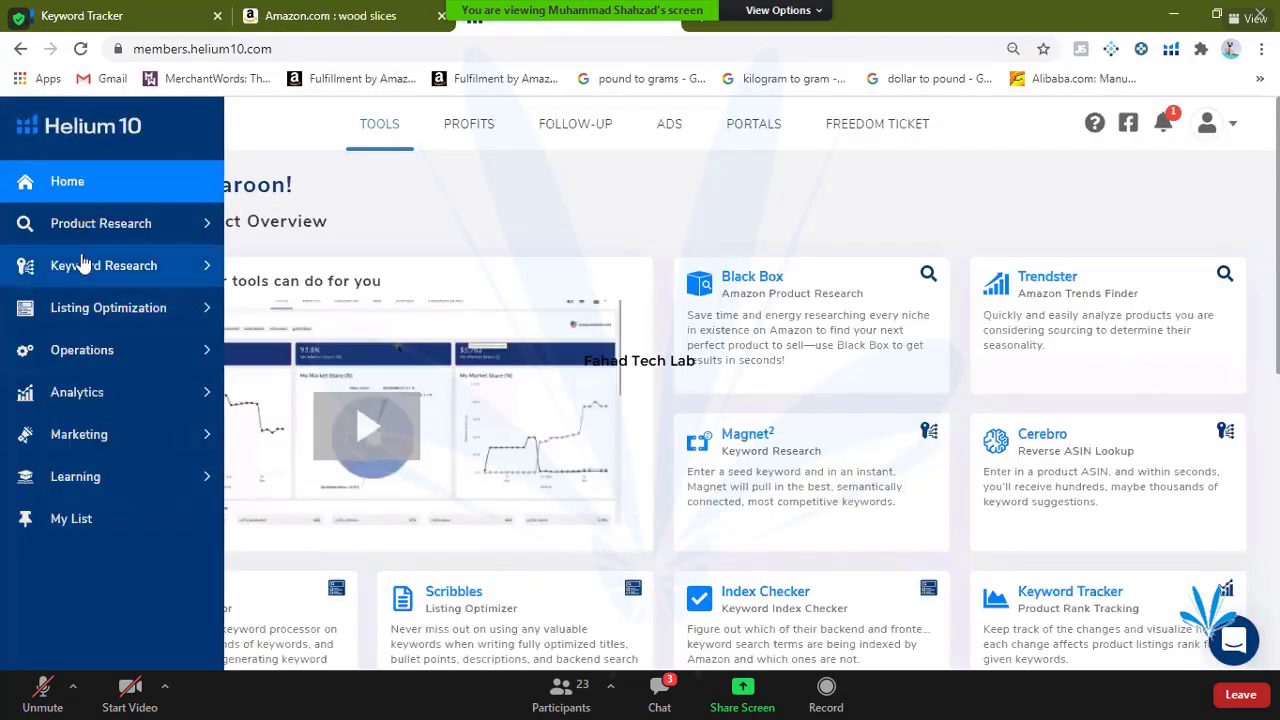
left_click(90, 223)
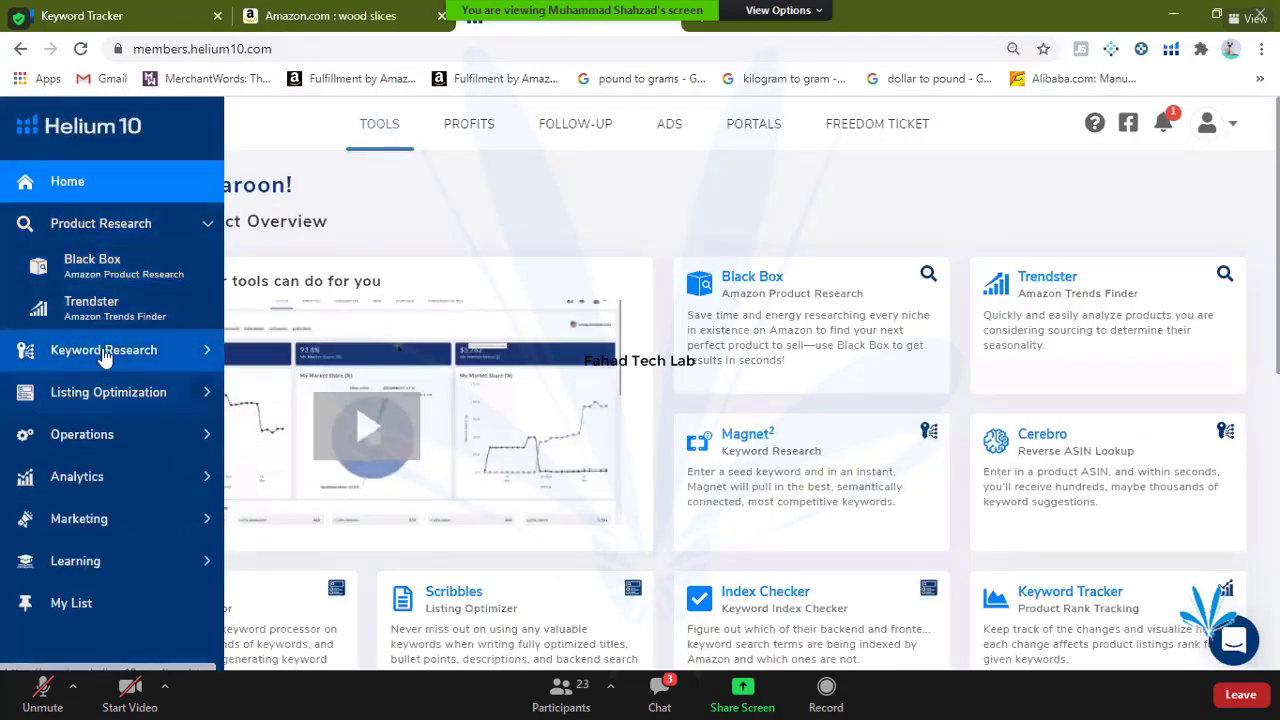
left_click(104, 352)
left_click(198, 345)
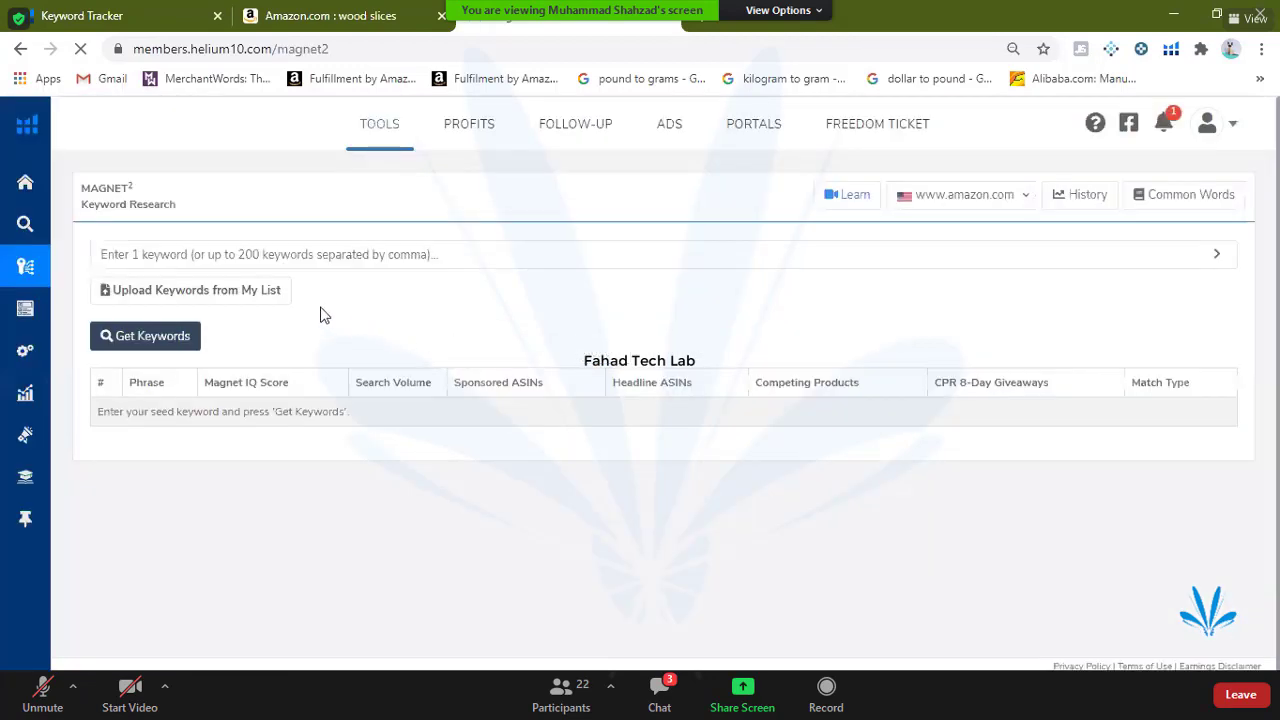
- Get keyword suggestions in Magnet for the seed keyword "wood slices"
left_click(302, 254)
type("woo")
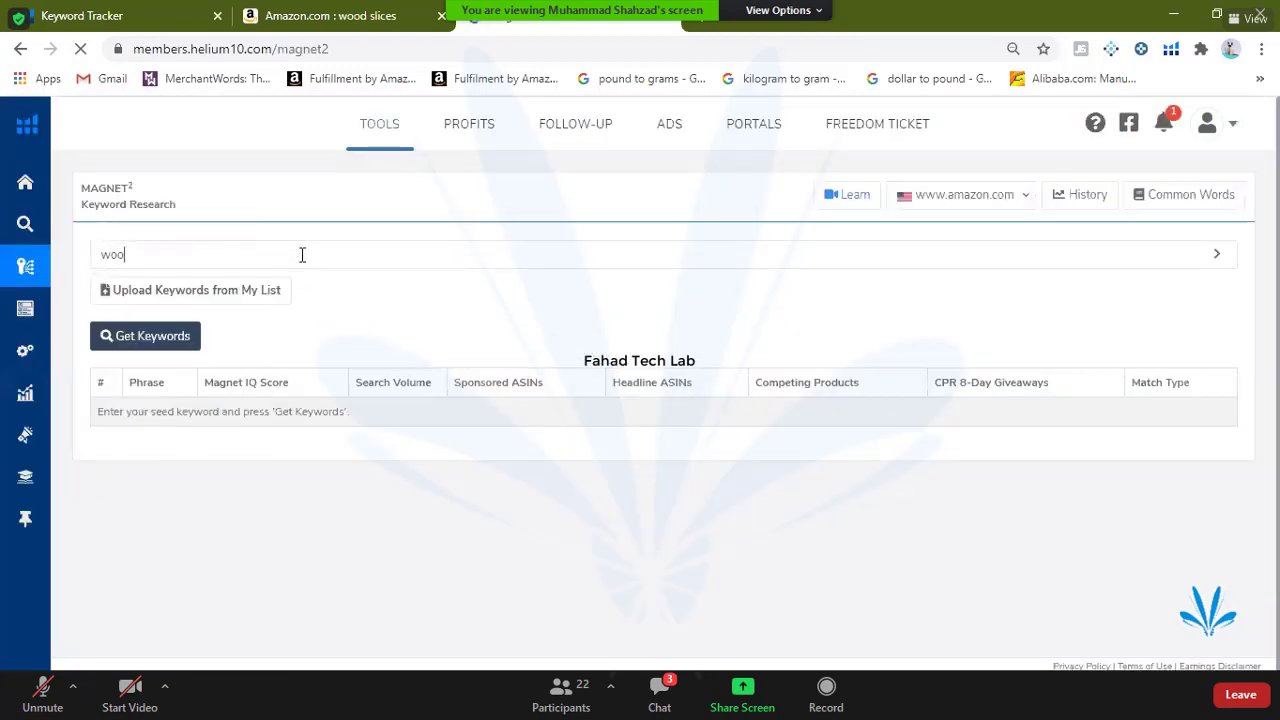
type("d slices")
key("Return")
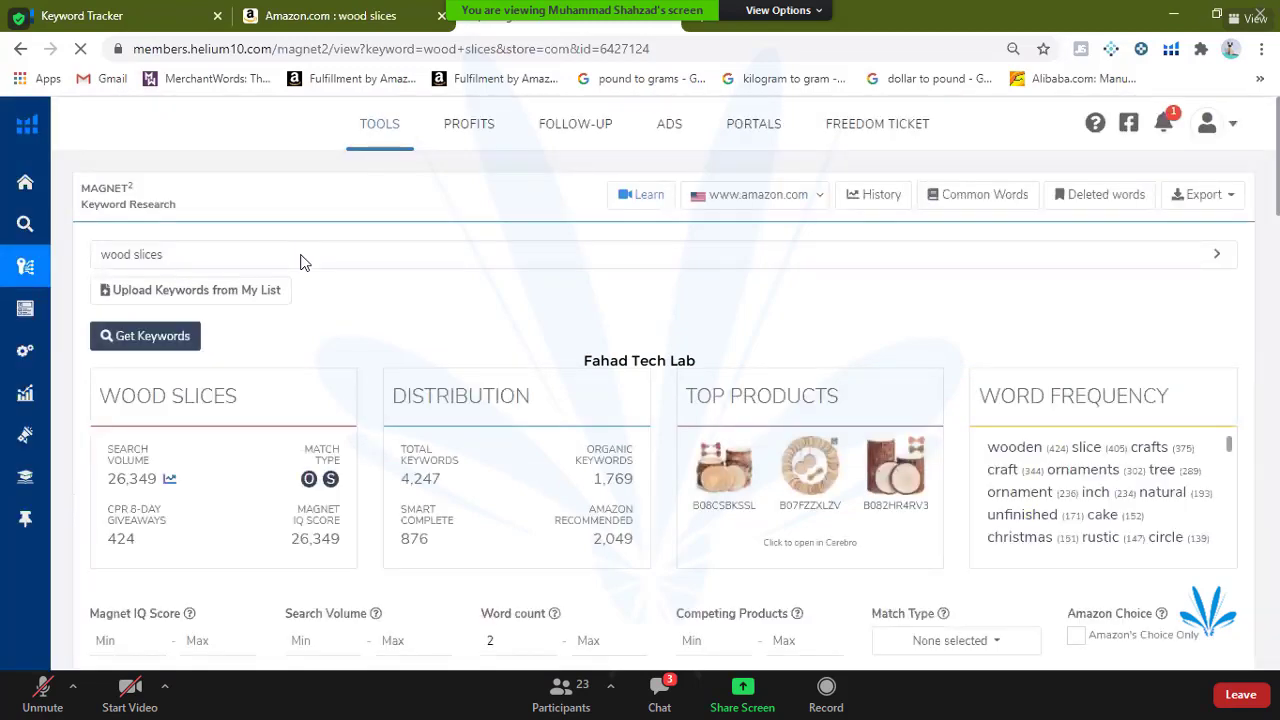
- Sort the Magnet keyword list by search volume from high to low
scroll(537, 497, "down", 5)
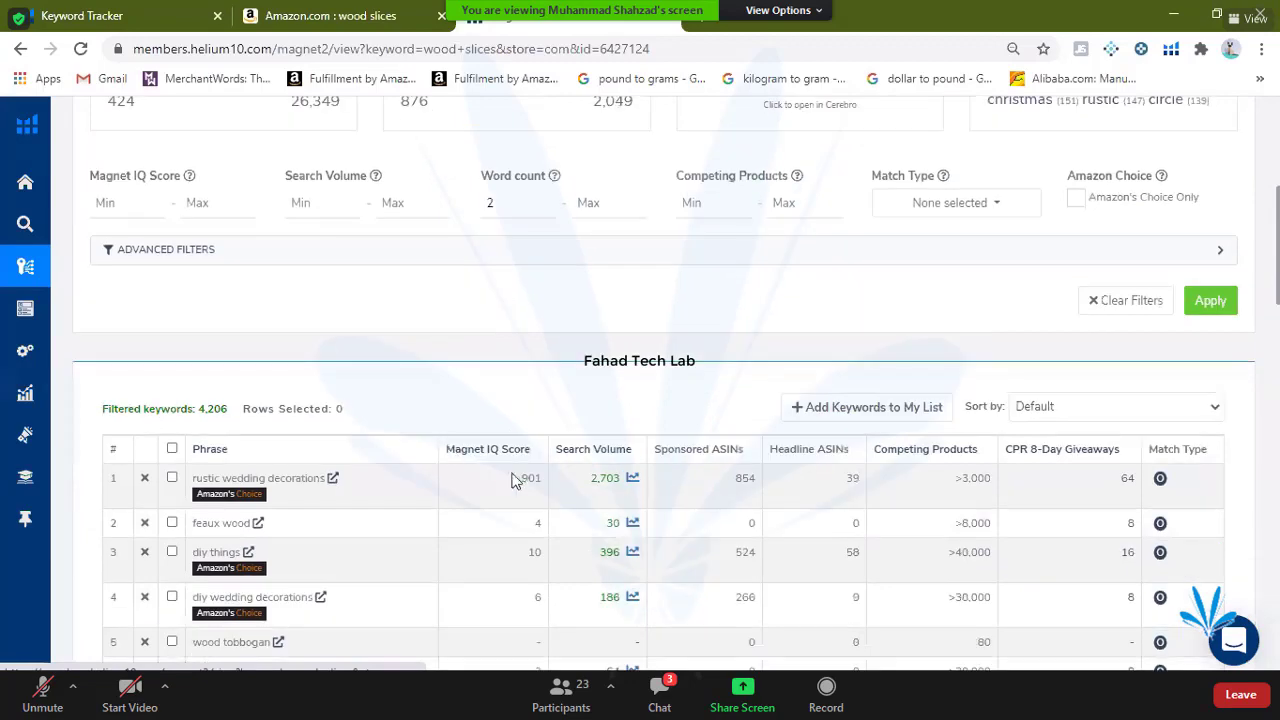
left_click(559, 440)
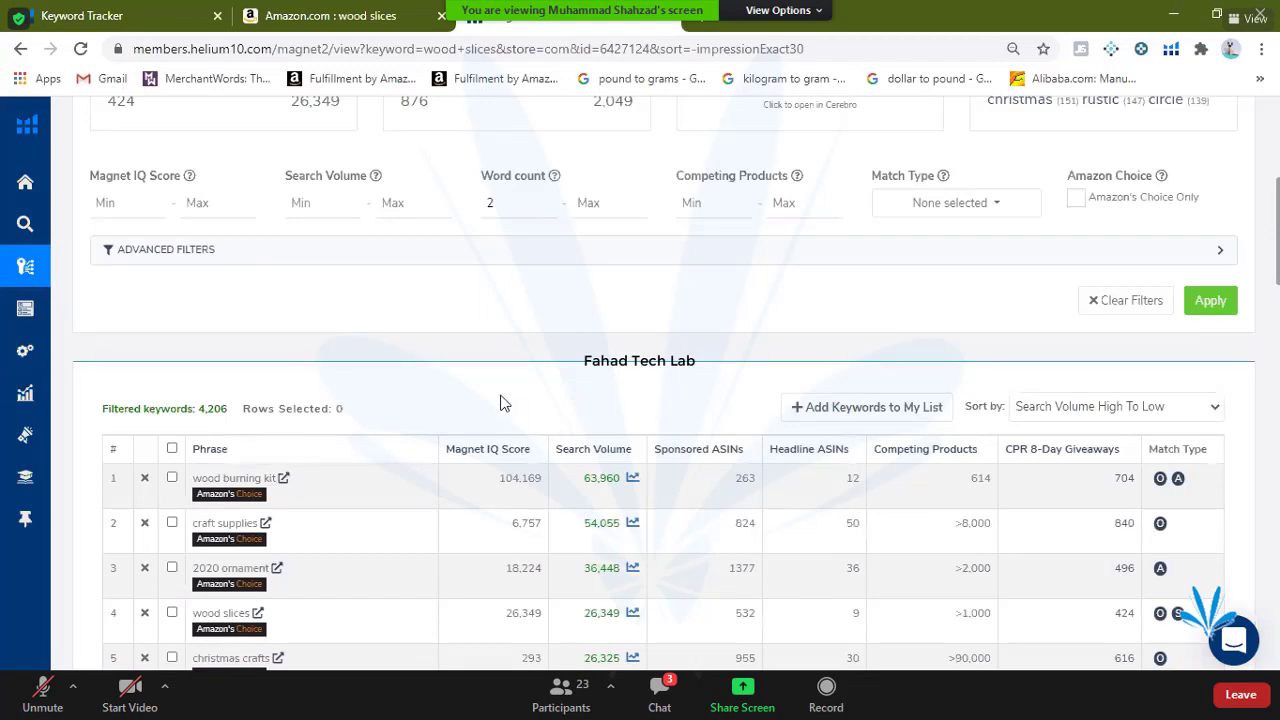
scroll(500, 403, "down", 2)
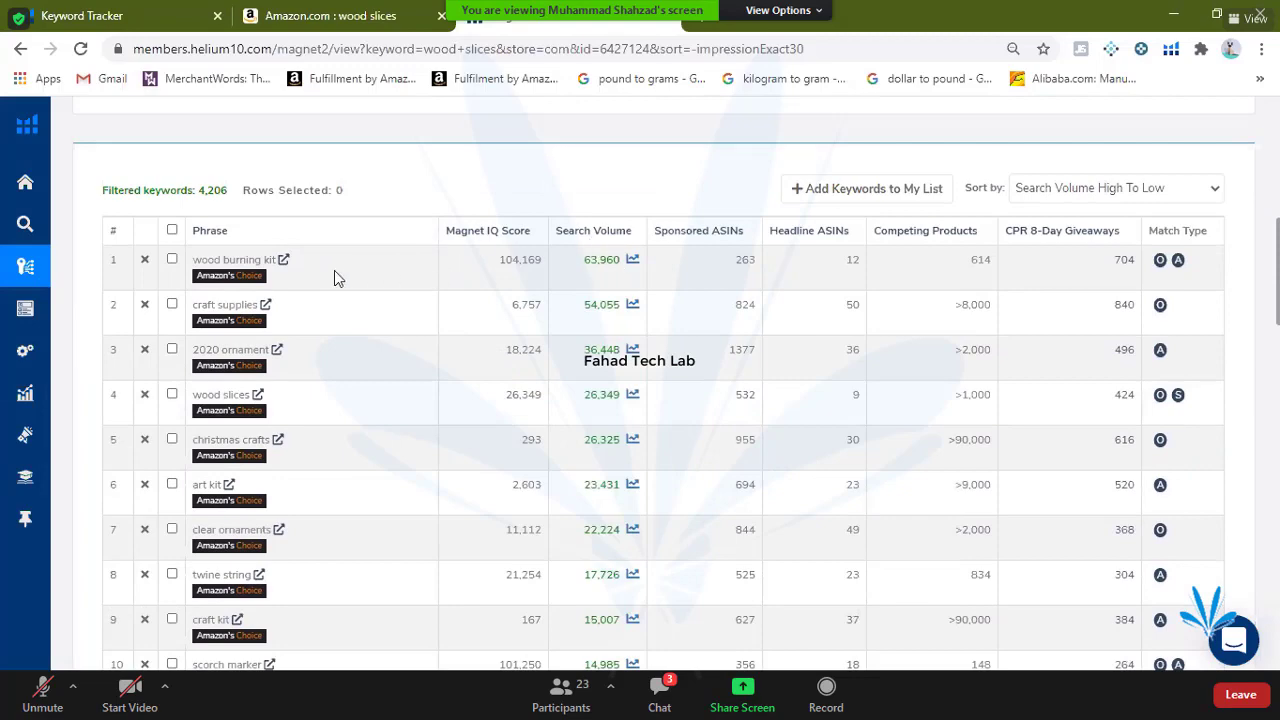
- Check the Amazon results for the keywords wood burning kit, craft supplies and 2020 ornament, returning to the keyword list after each
left_click(283, 260)
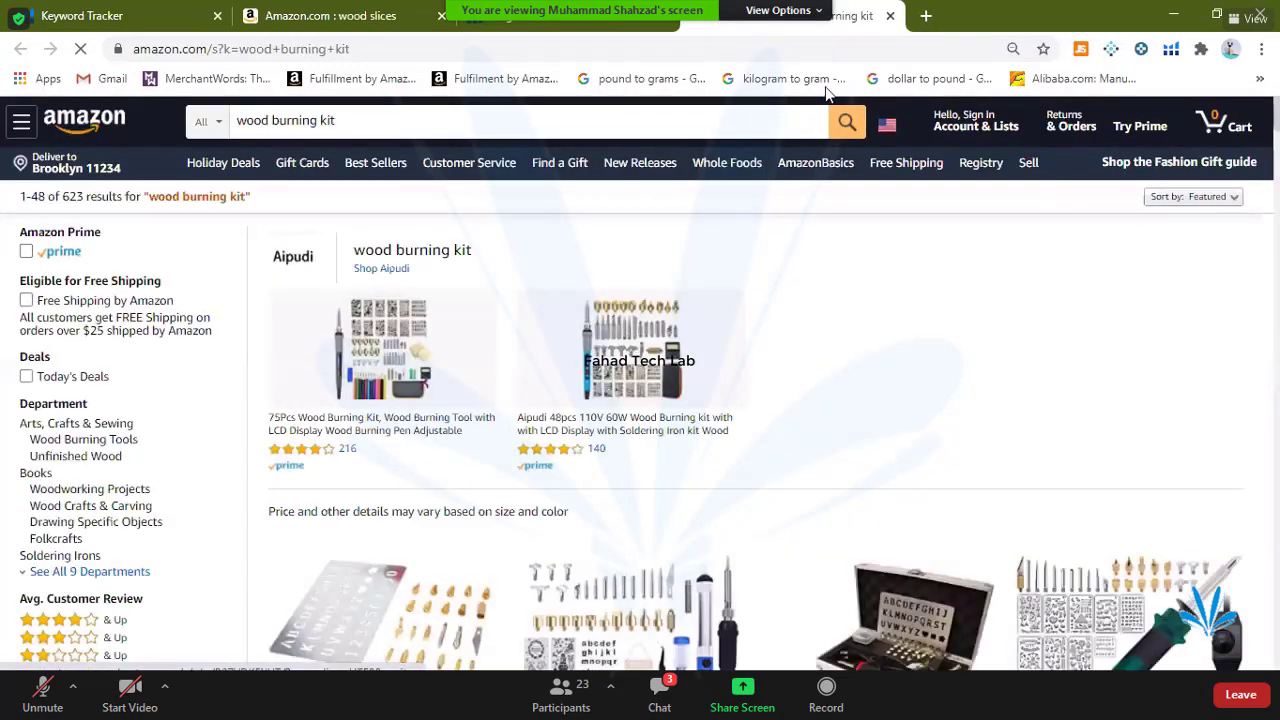
left_click(555, 24)
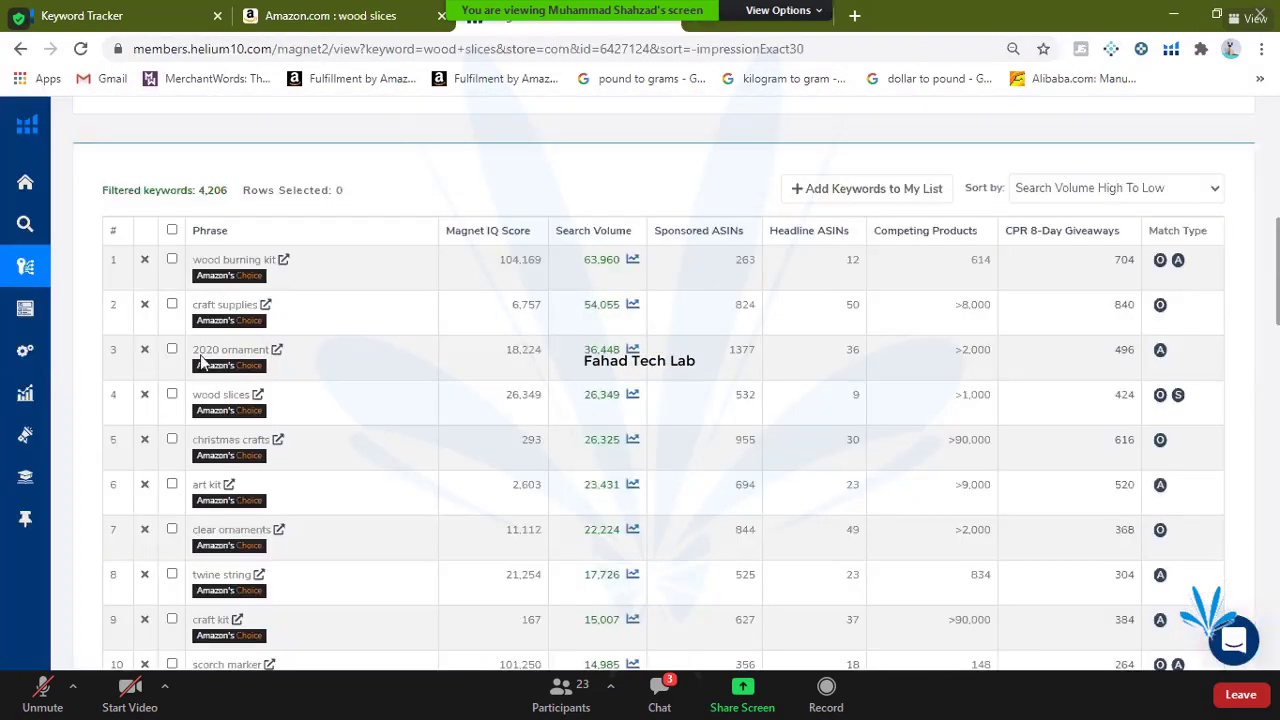
left_click(264, 307)
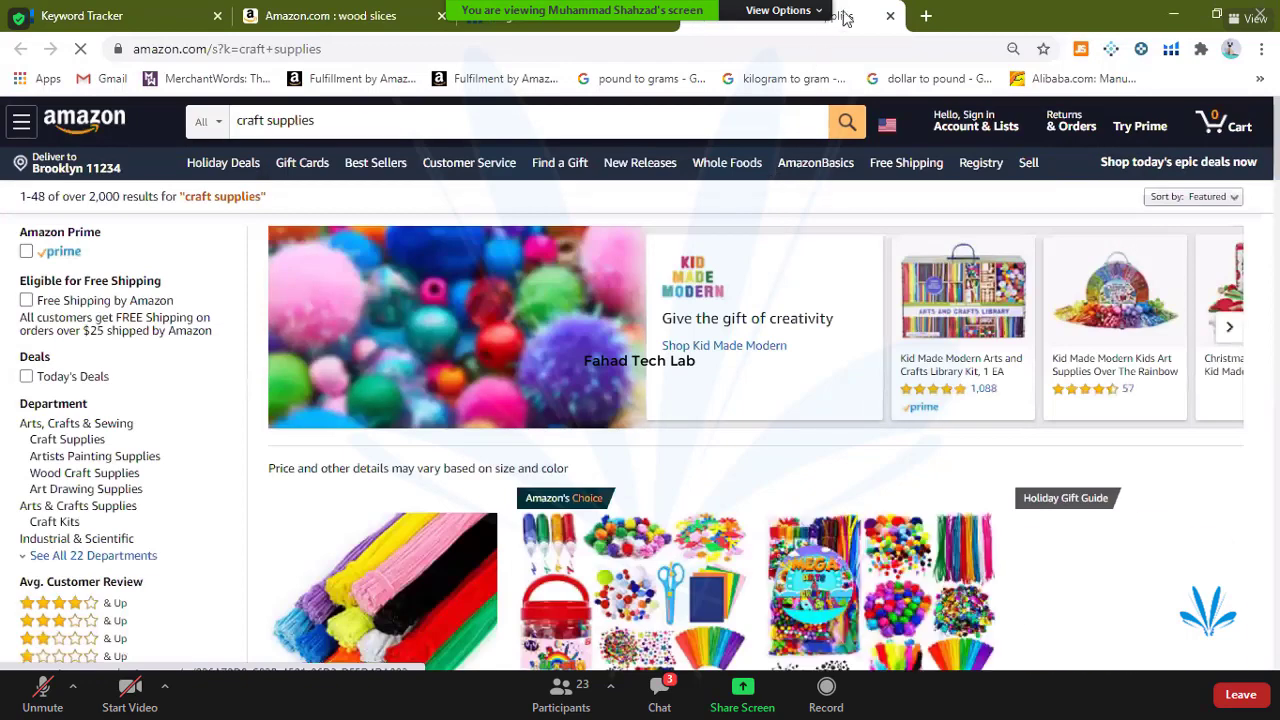
key("ctrl+w")
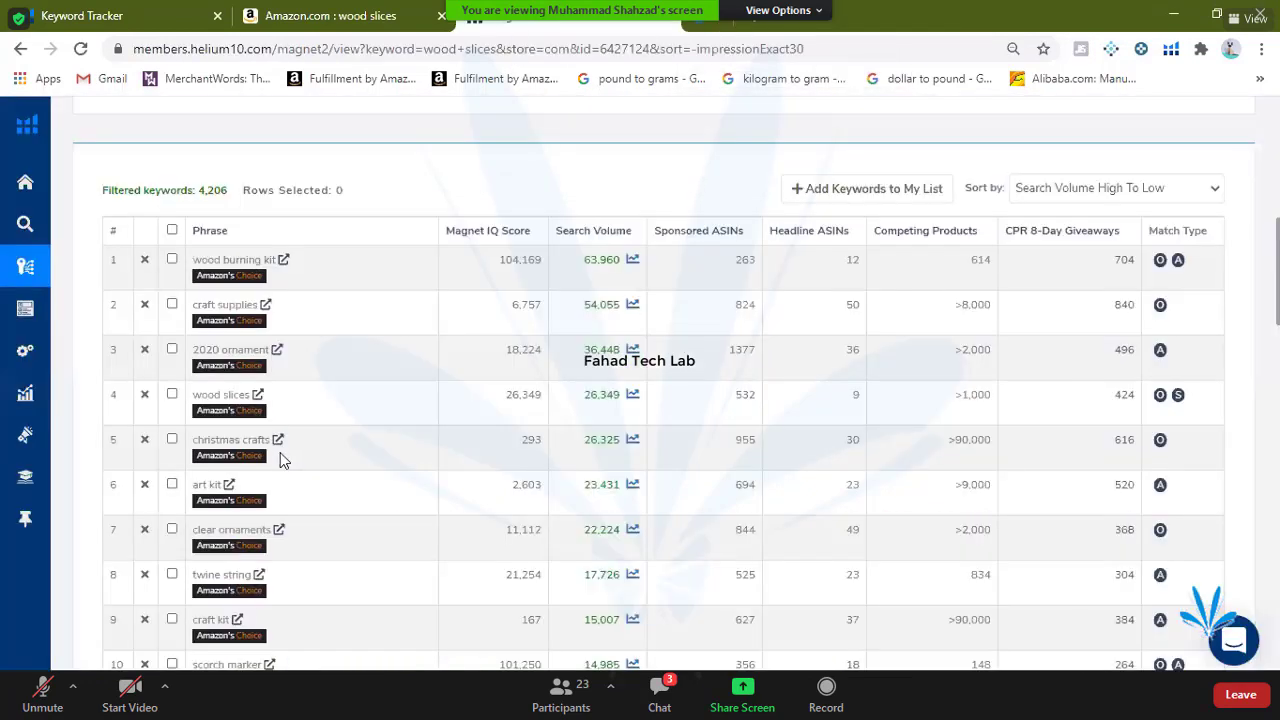
left_click(278, 351)
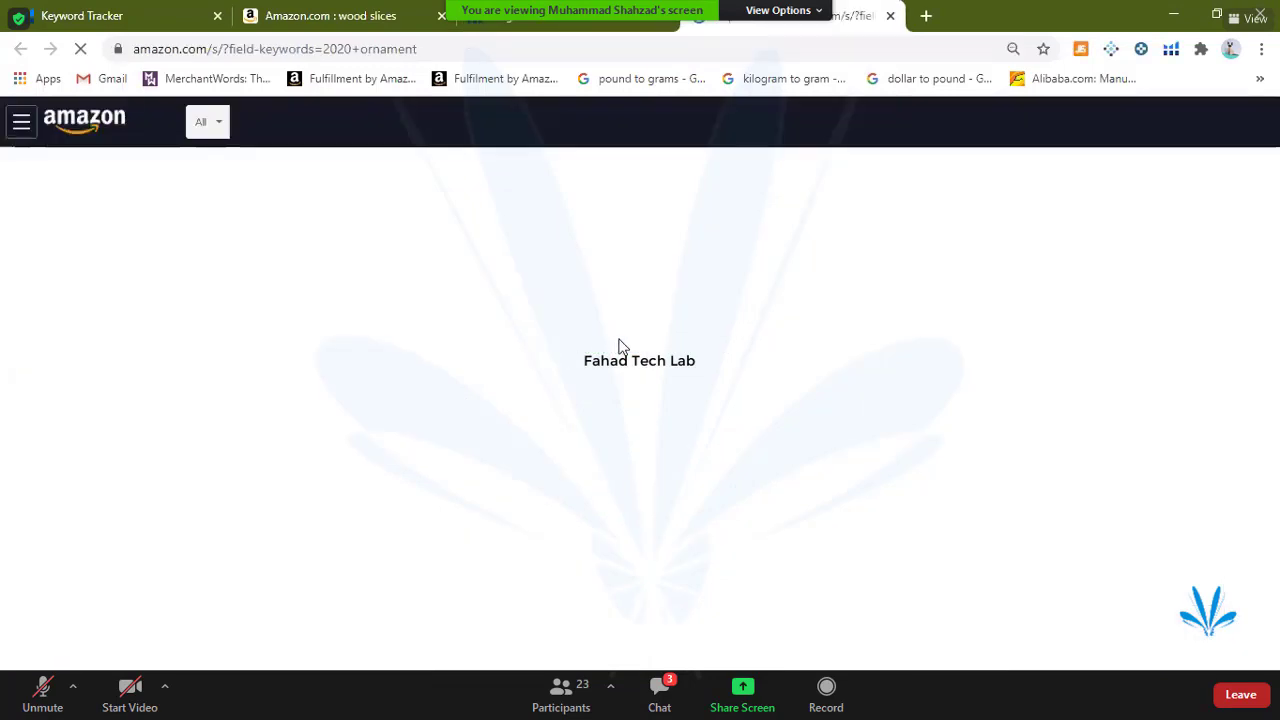
scroll(880, 120, "down", 2)
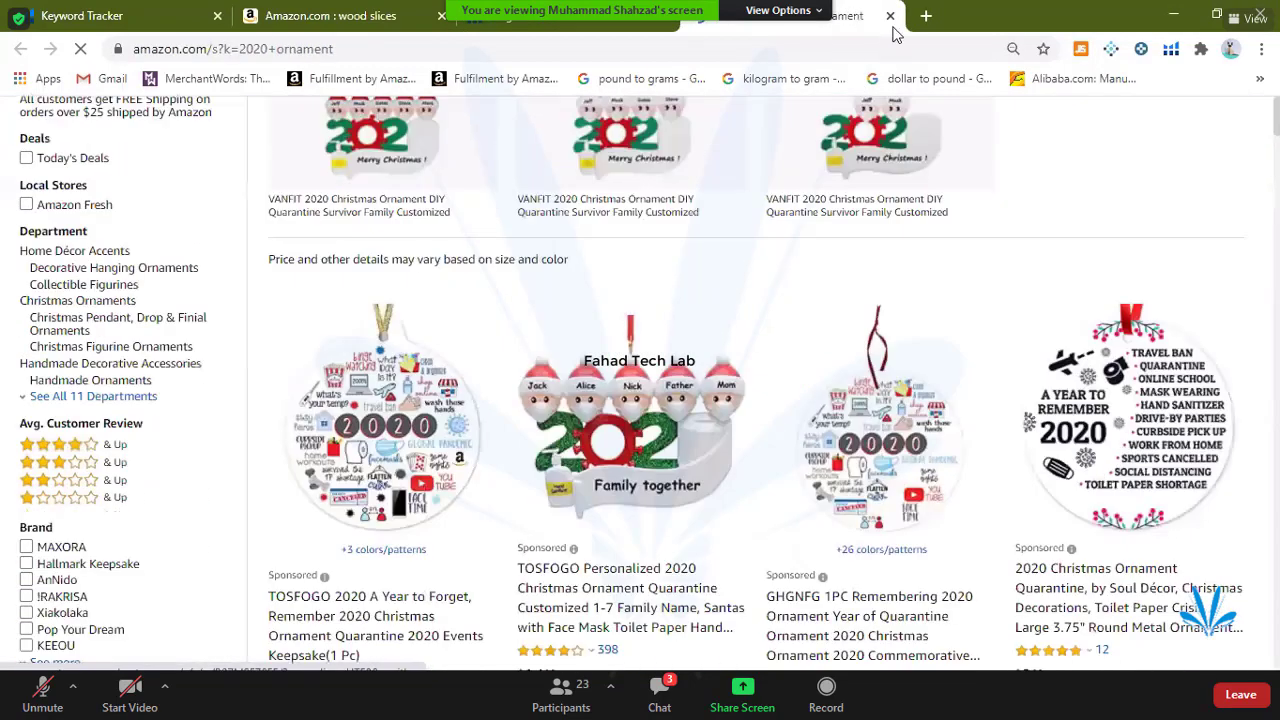
key("ctrl+w")
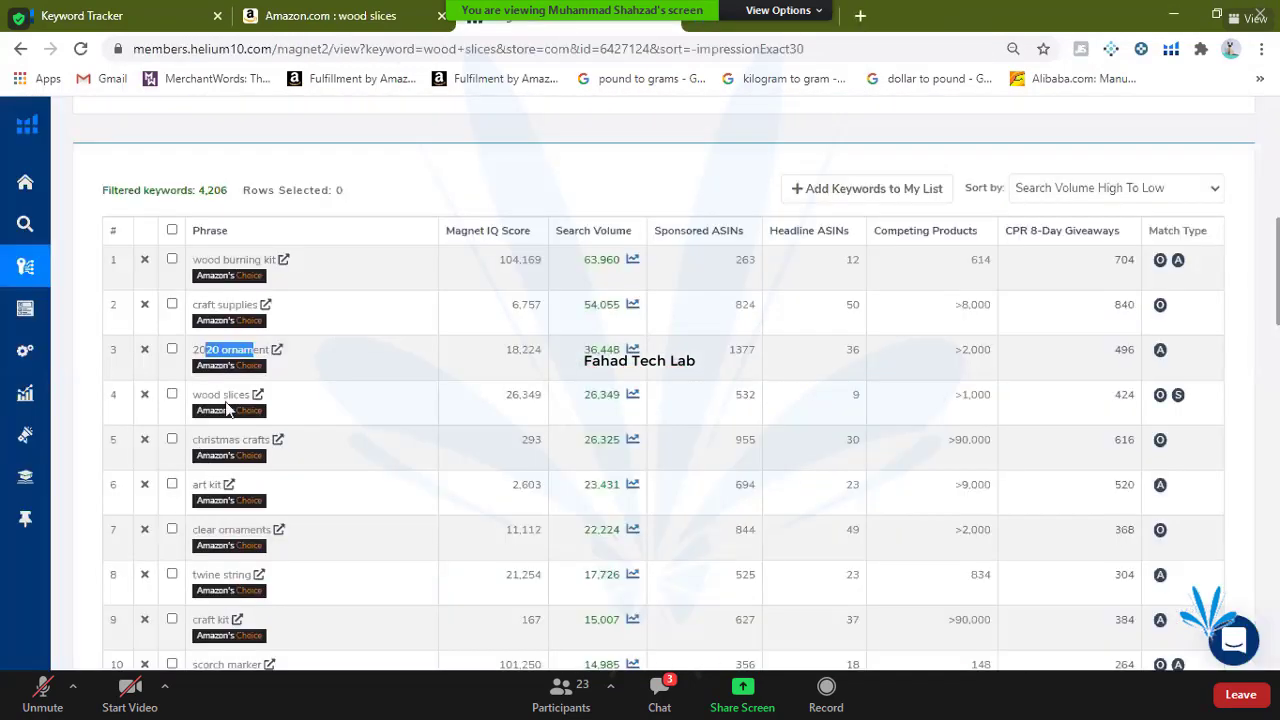
- Recheck the JungleScout report for wood slices, and view that keyword's all-time search volume history in Magnet
left_click(257, 396)
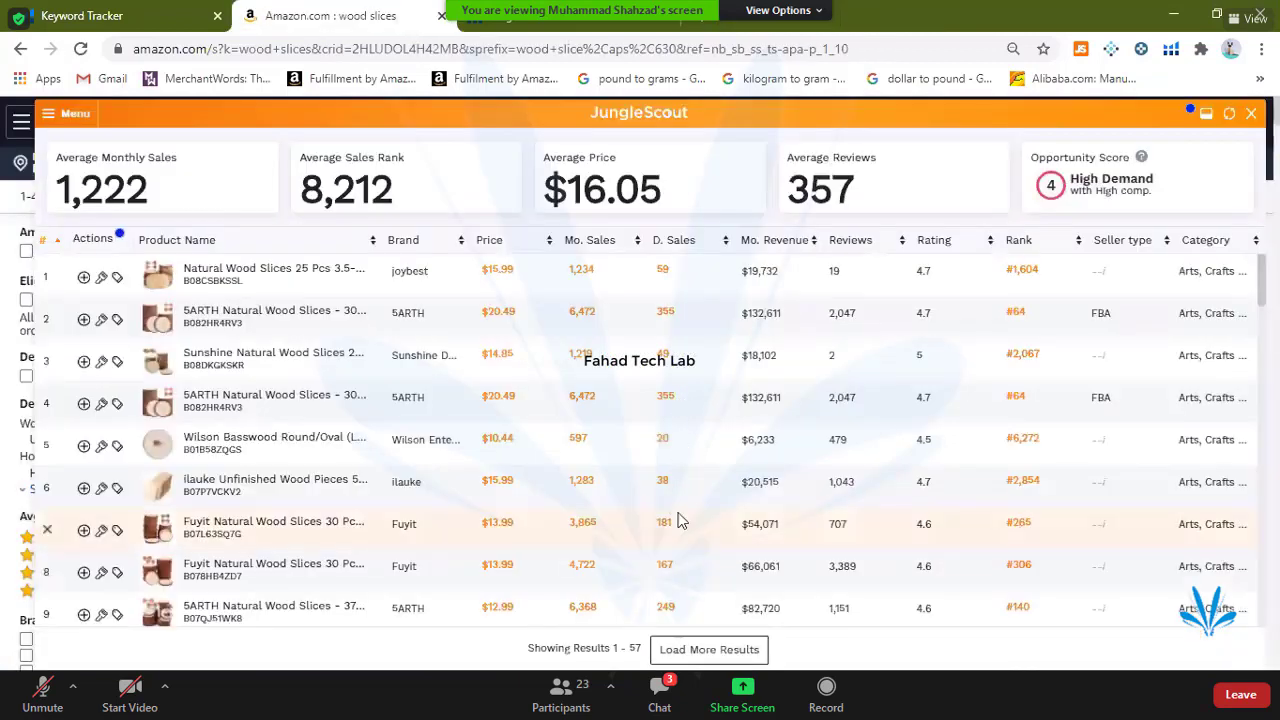
key("ctrl+Tab")
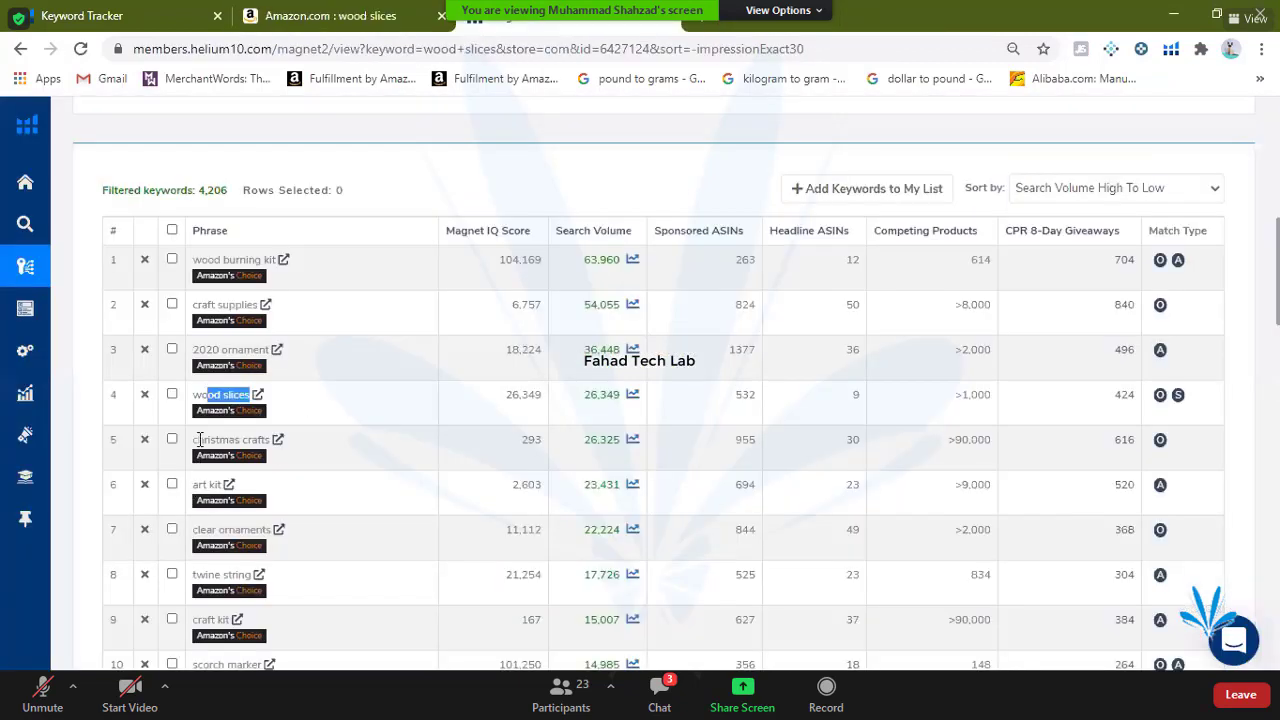
left_click(631, 398)
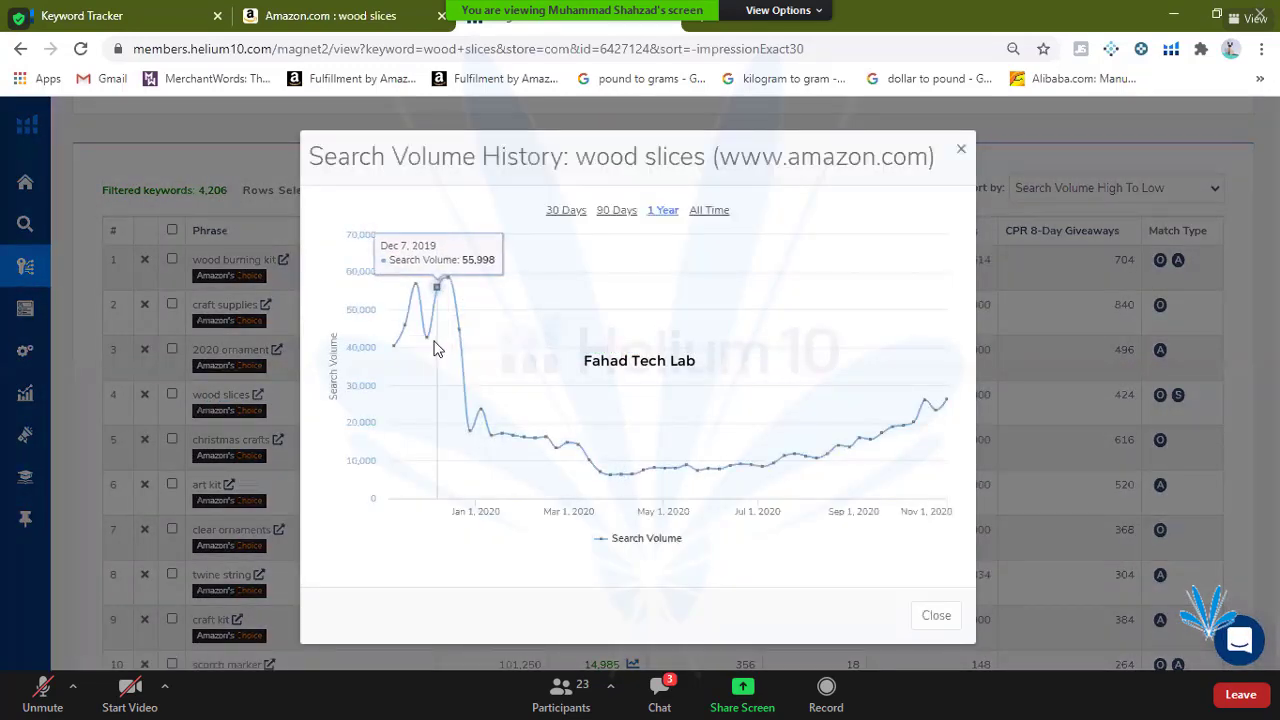
mouse_move(420, 347)
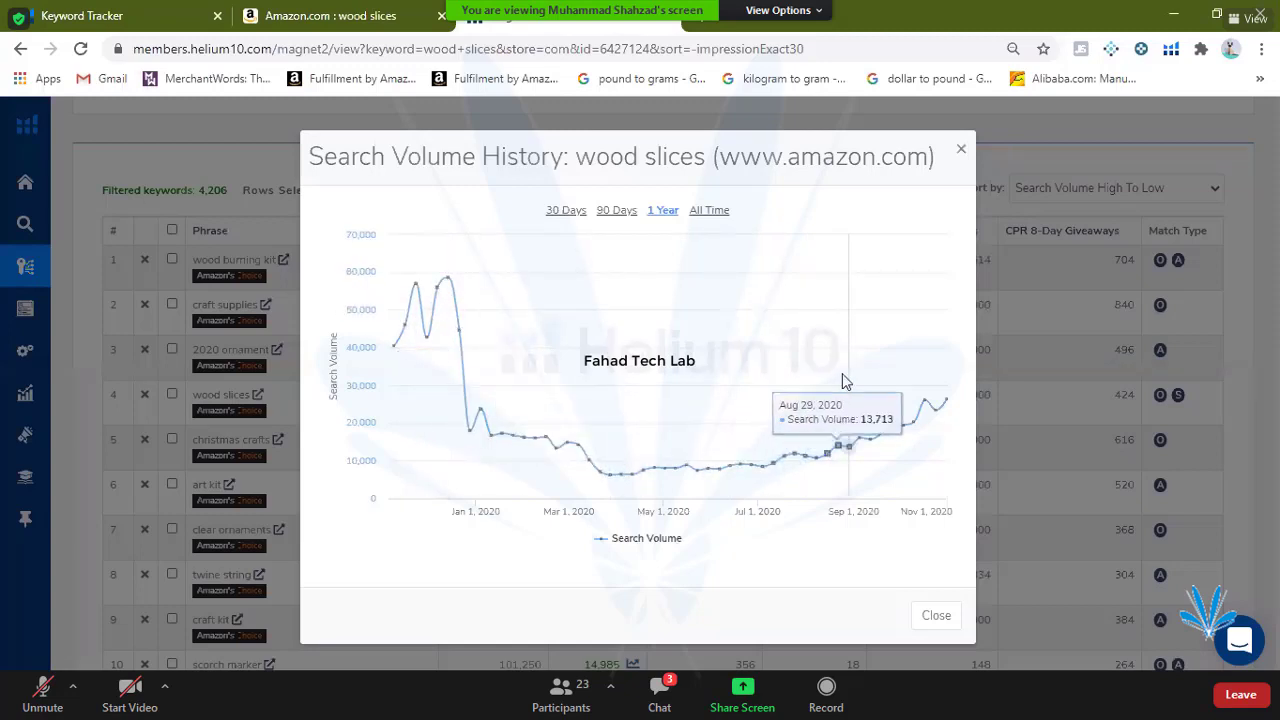
left_click(706, 212)
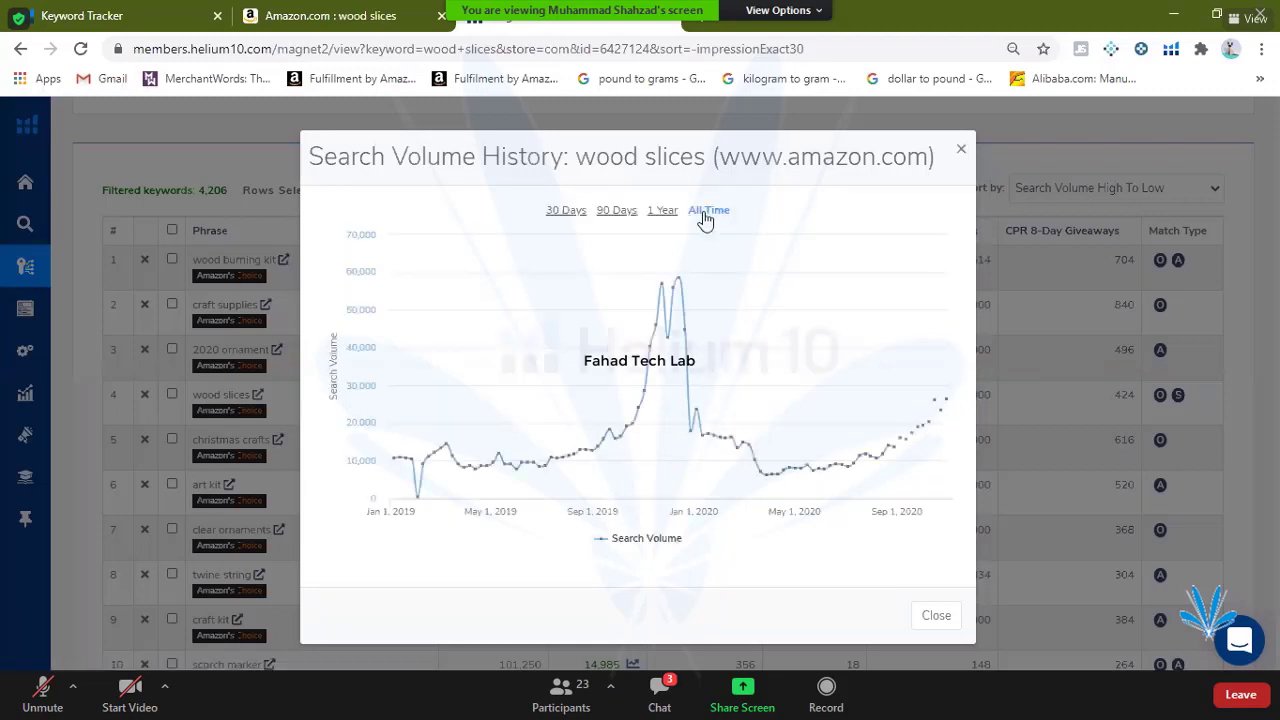